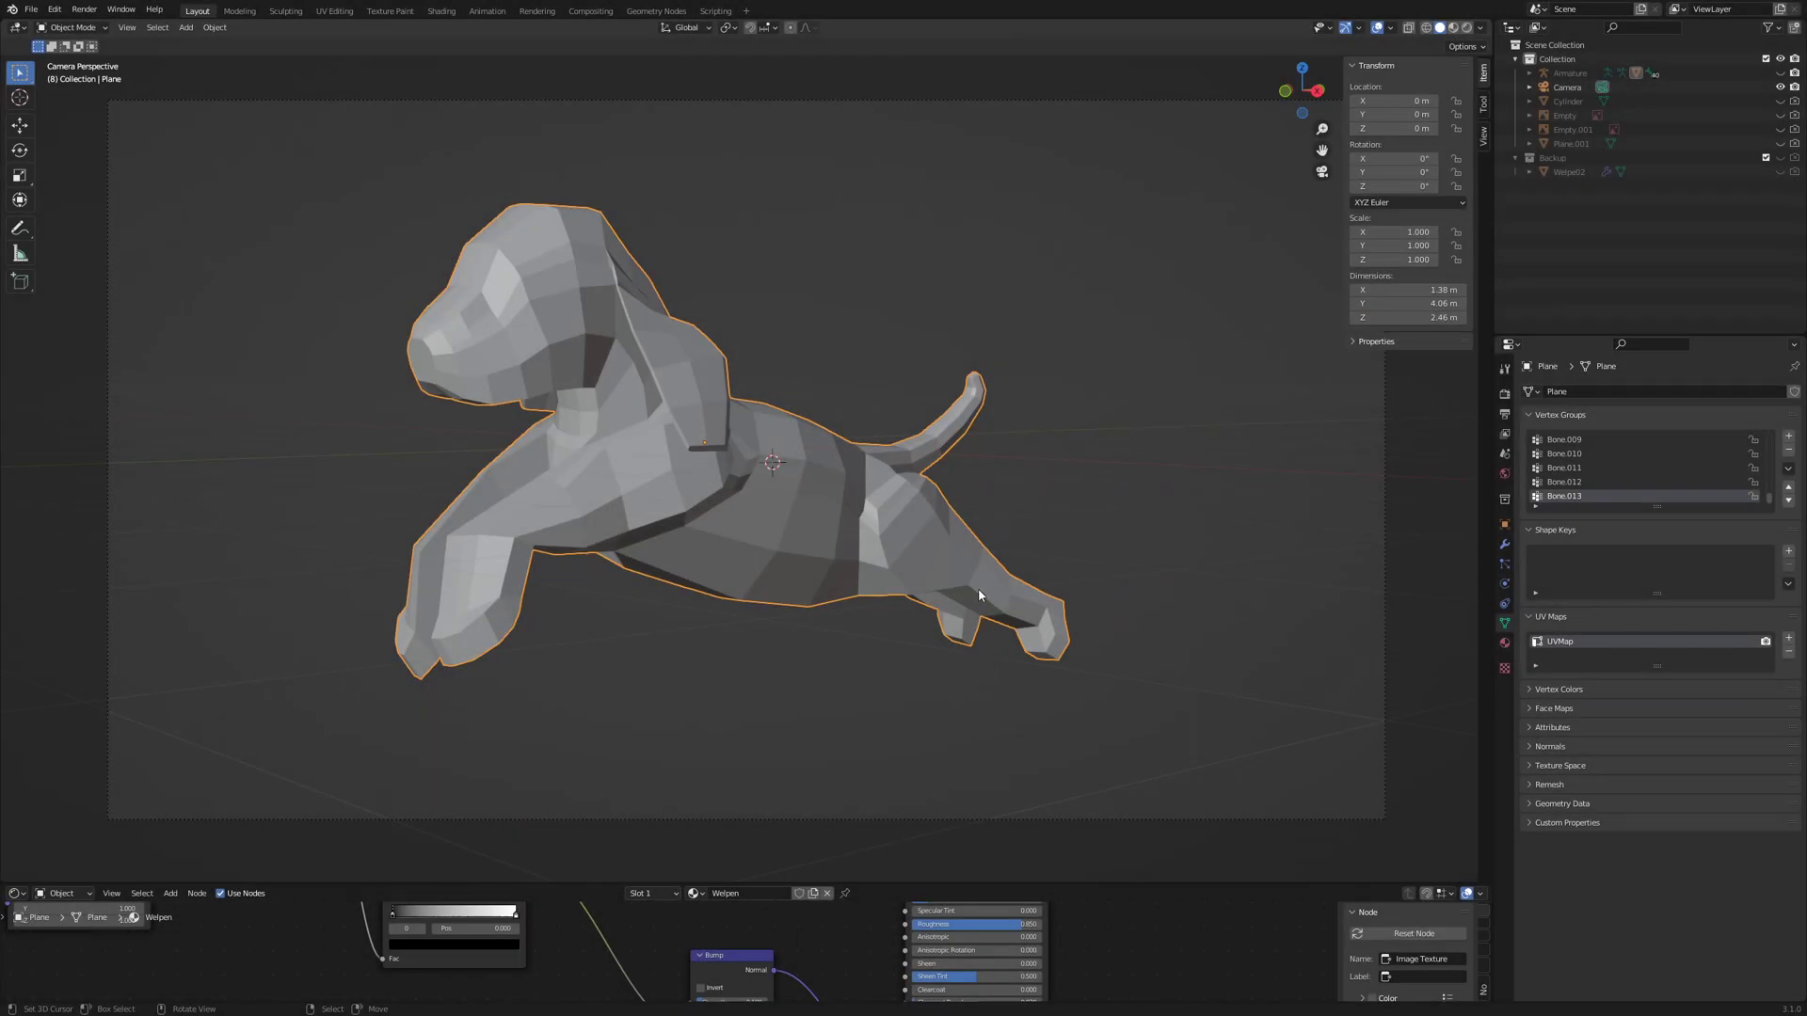
click(1466, 27)
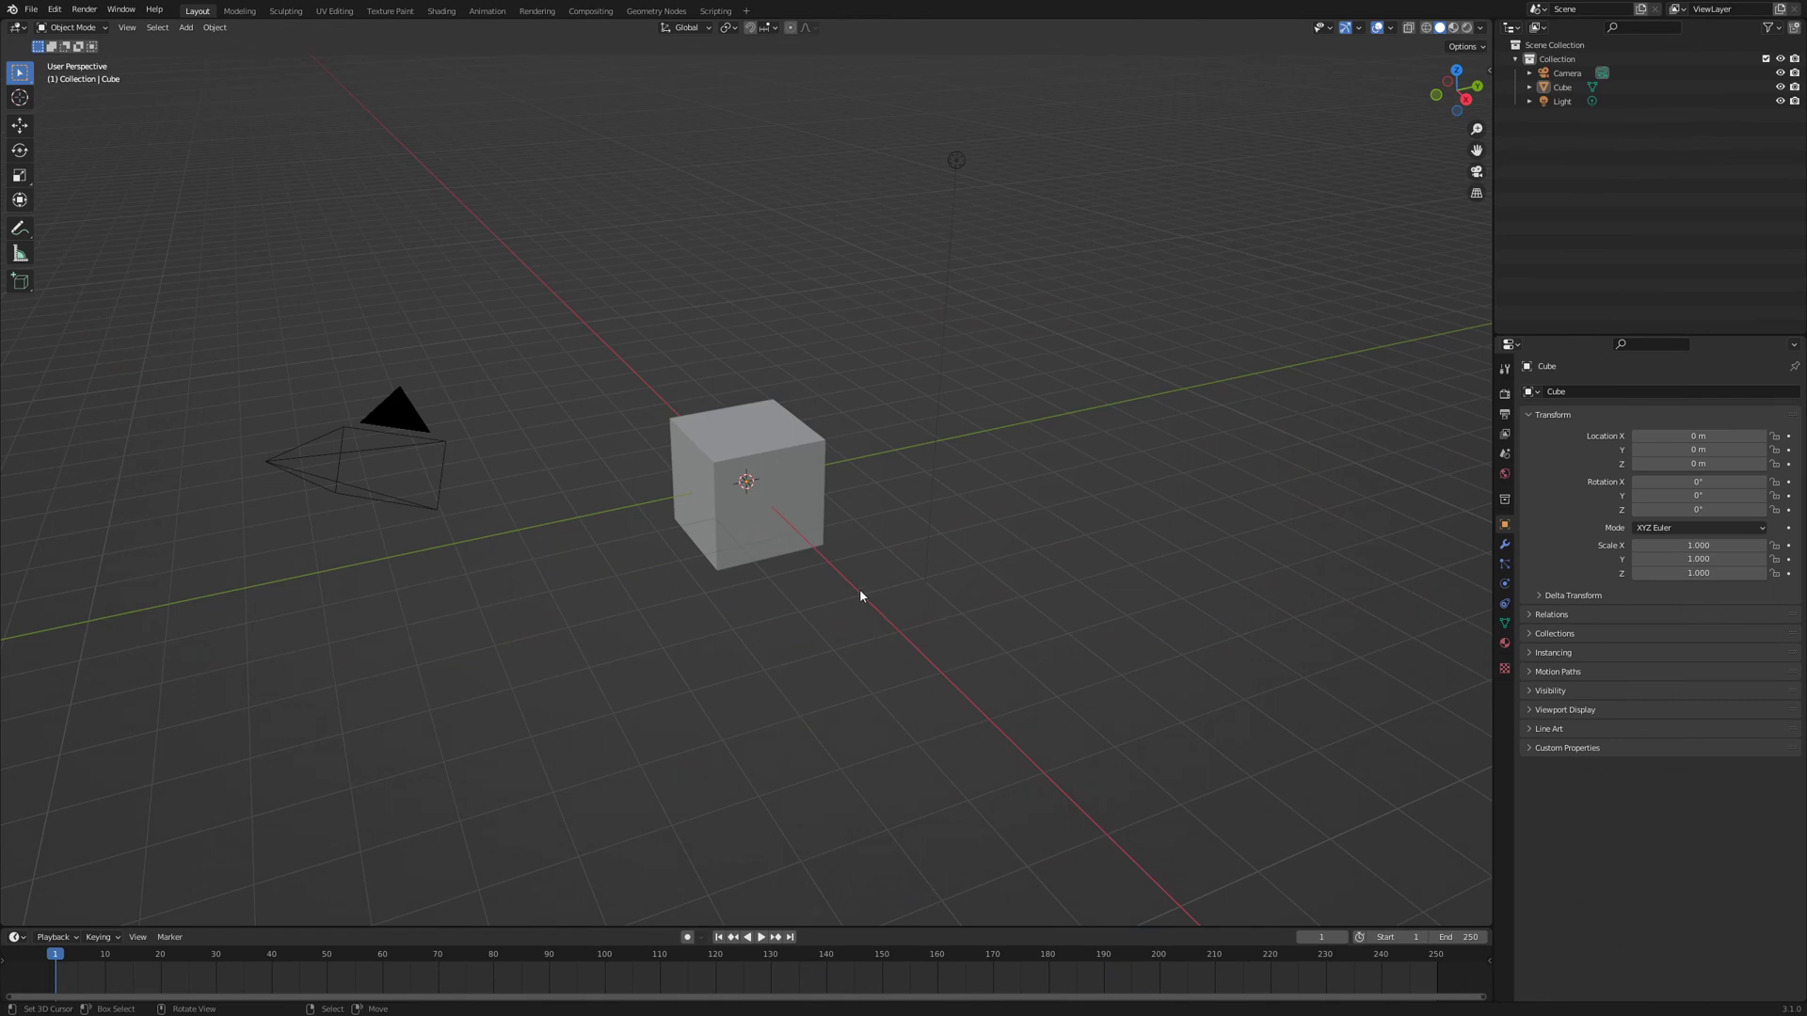
- Delete the default camera, cube and light from the scene
key(a)
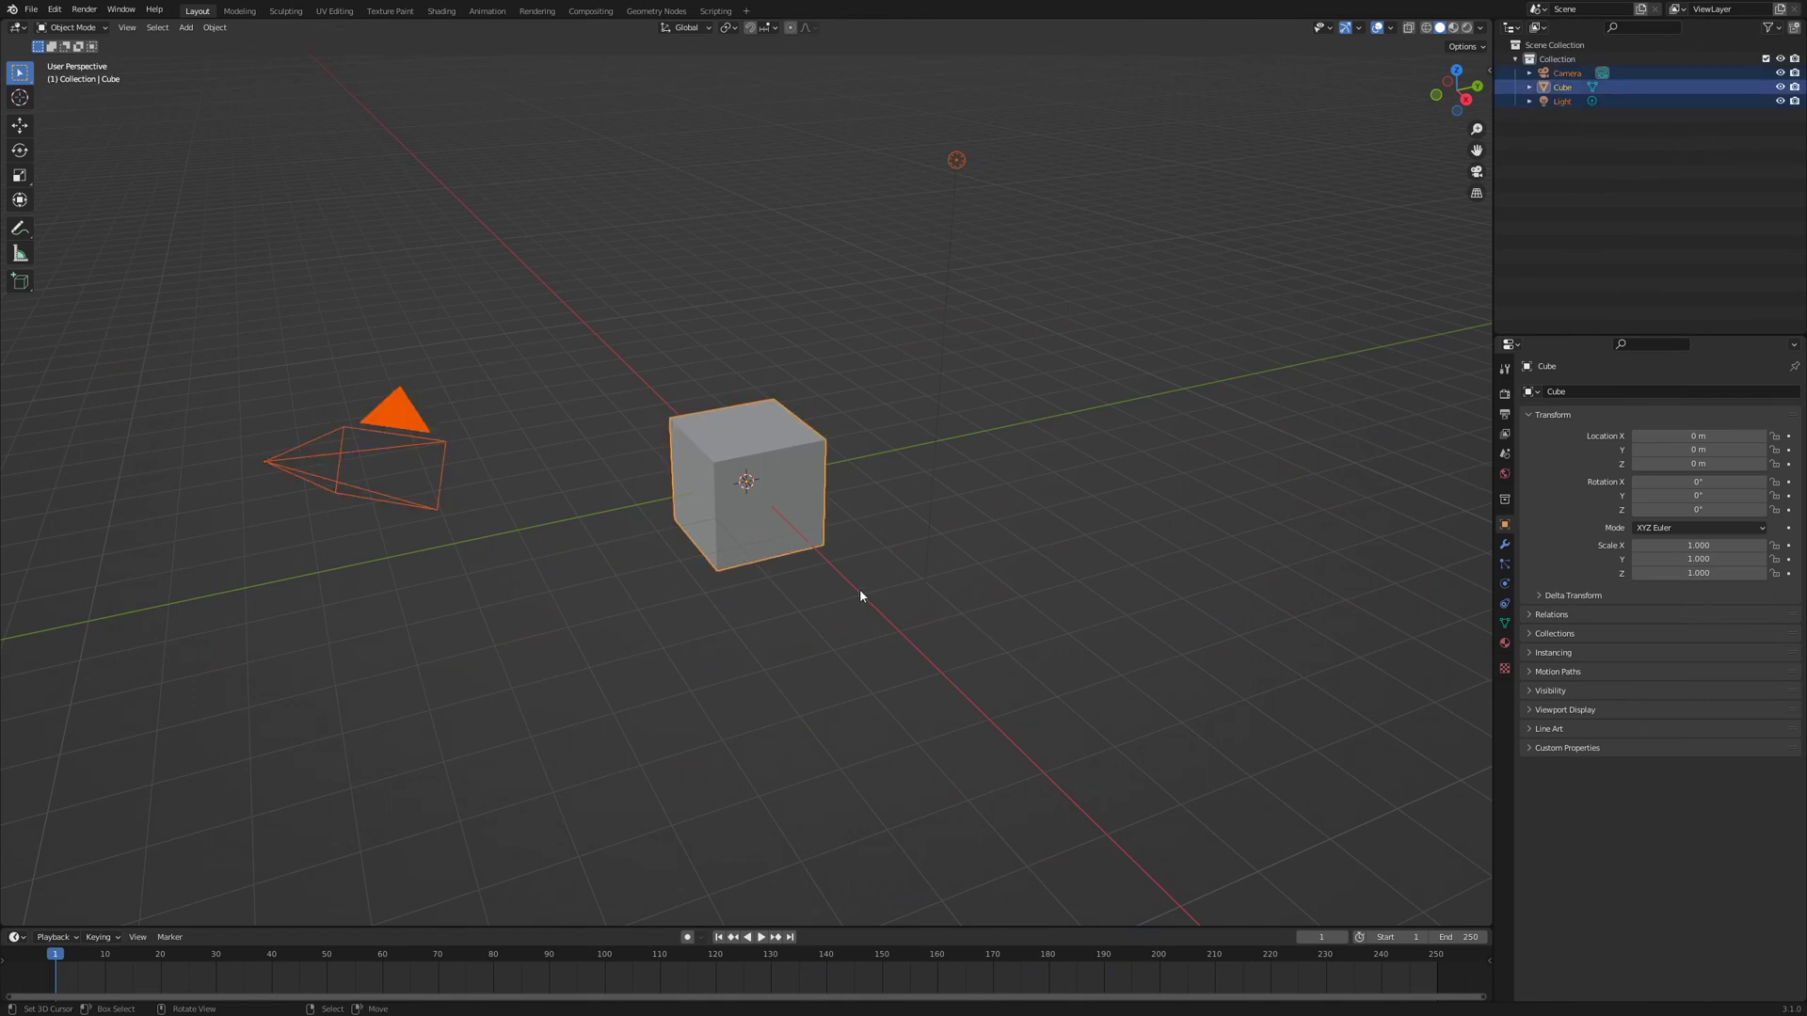
key(Delete)
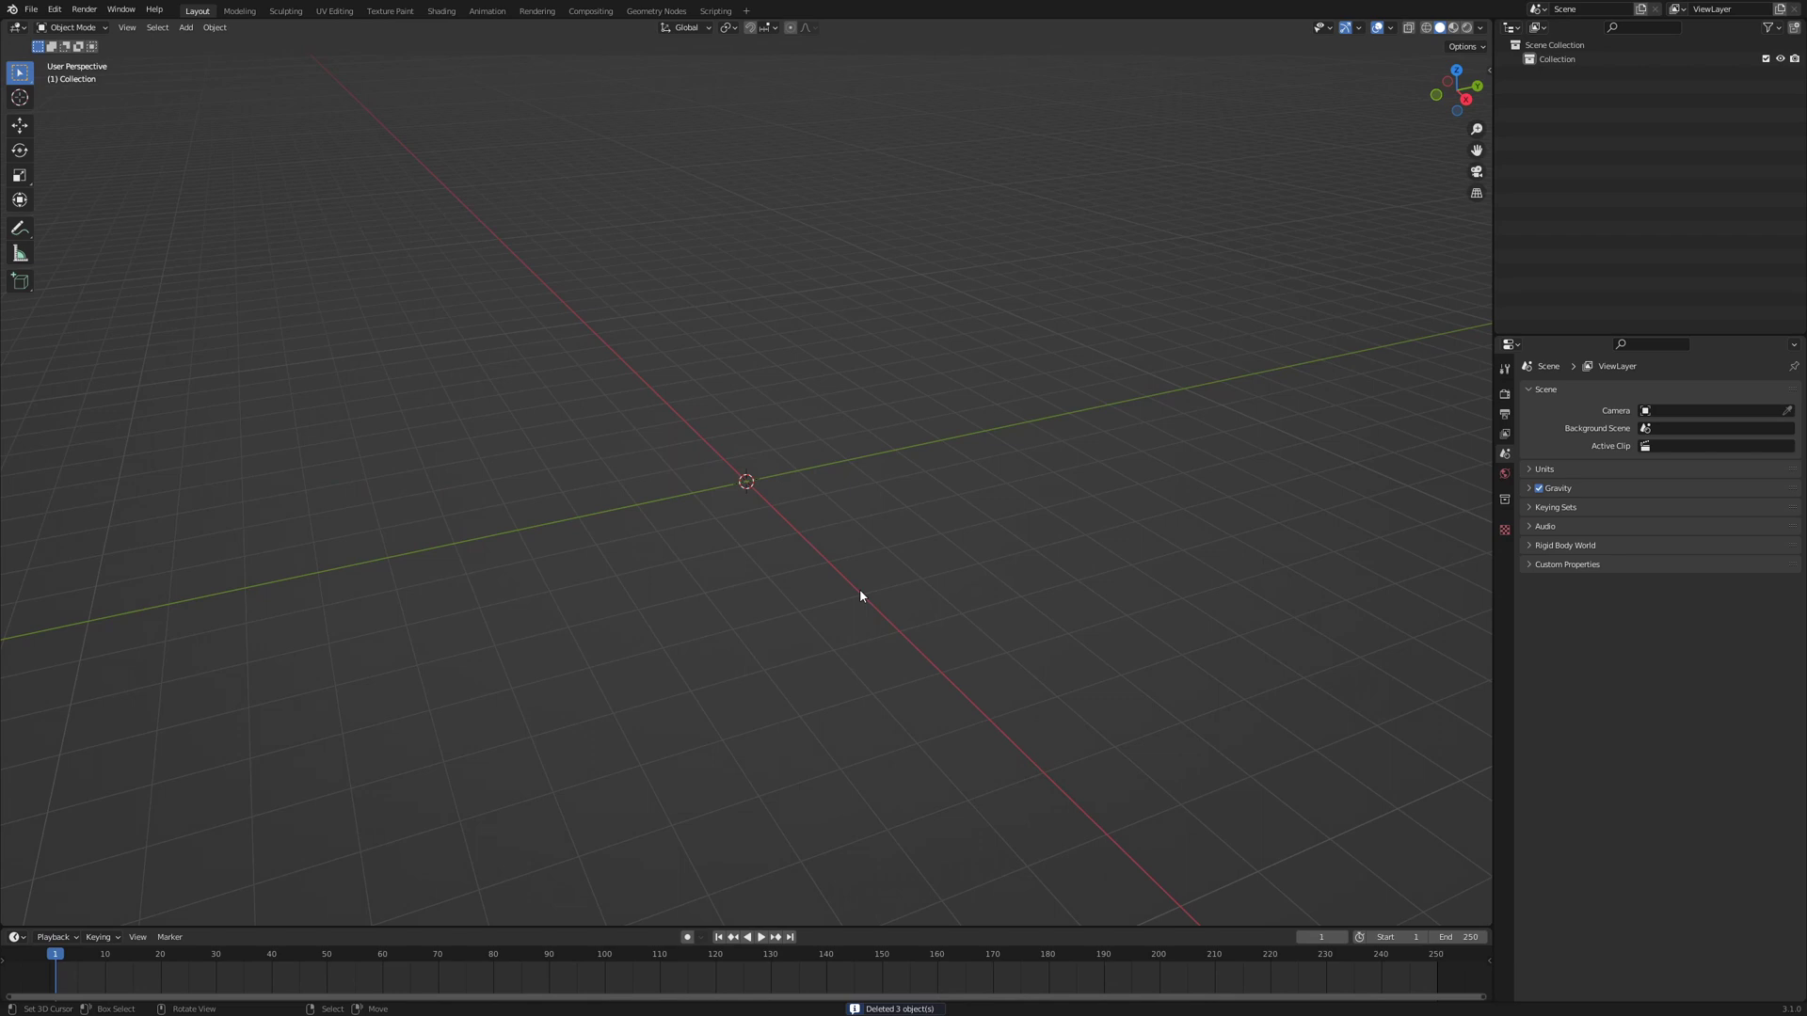
- Add the front puppy reference image in front view, clear its location and centre it on the vertical axis at X about 0.066 m
key(KP_1)
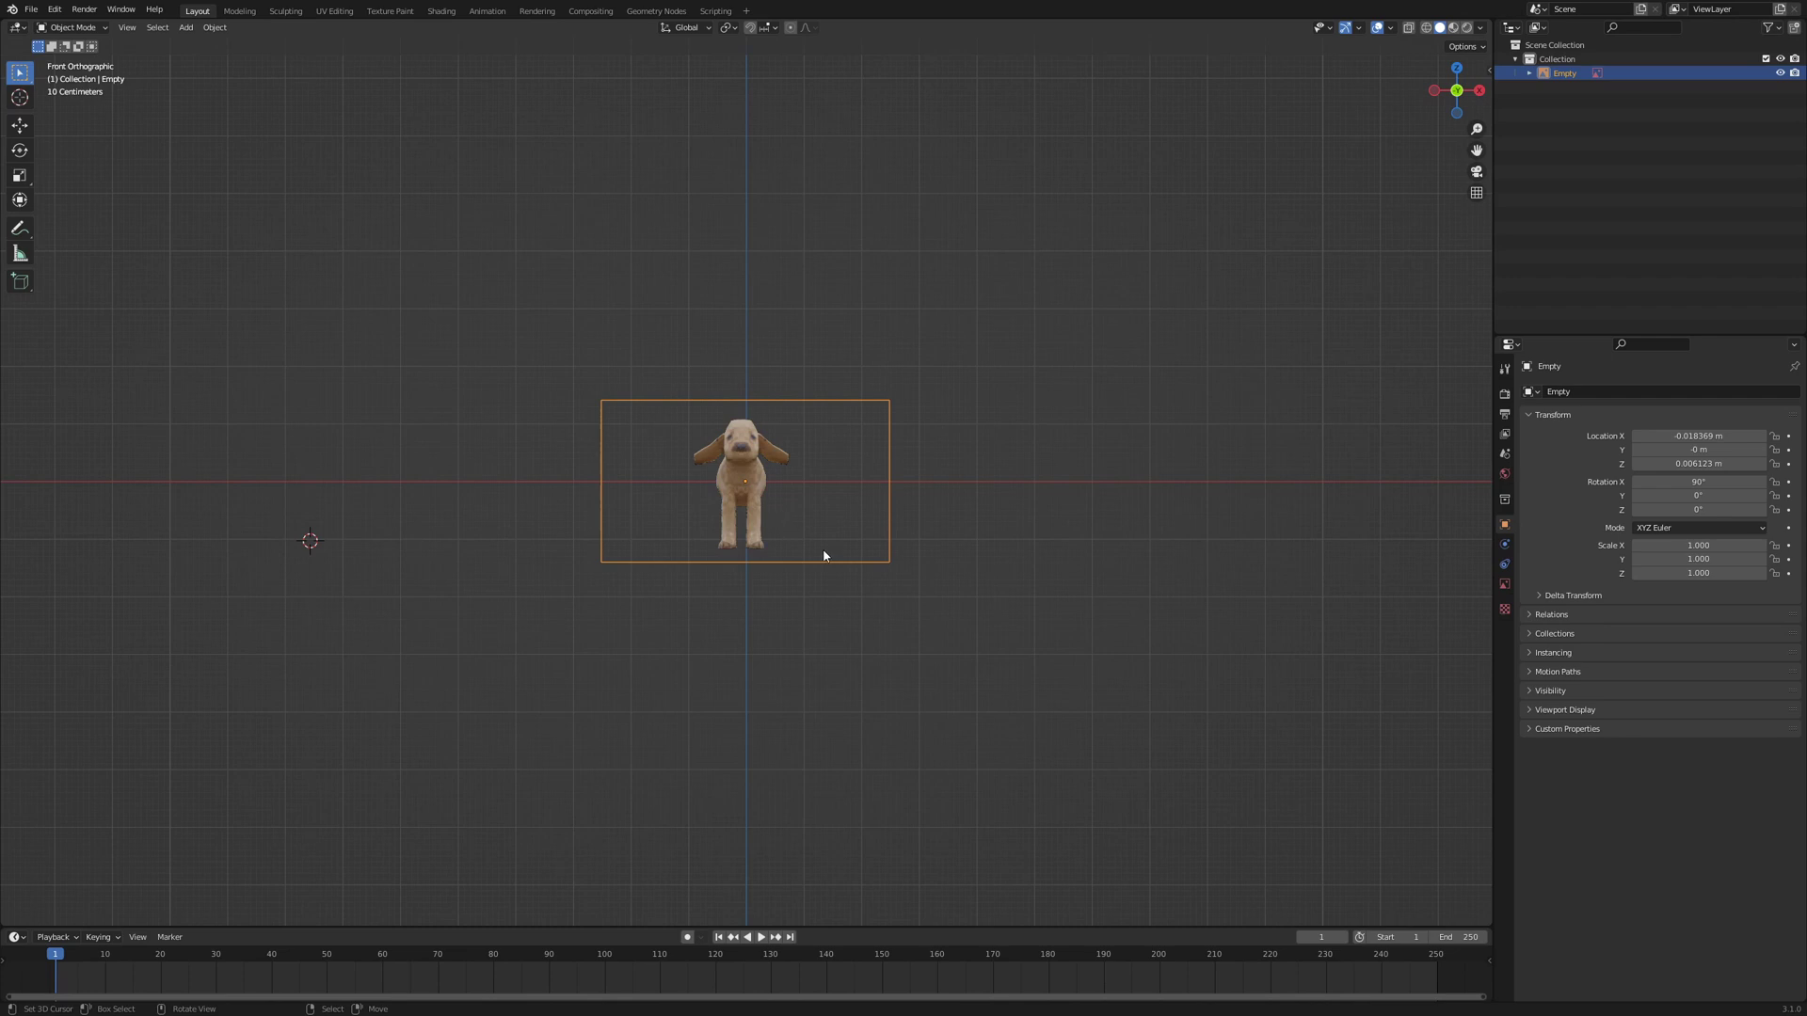
scroll(822, 556, up, 4)
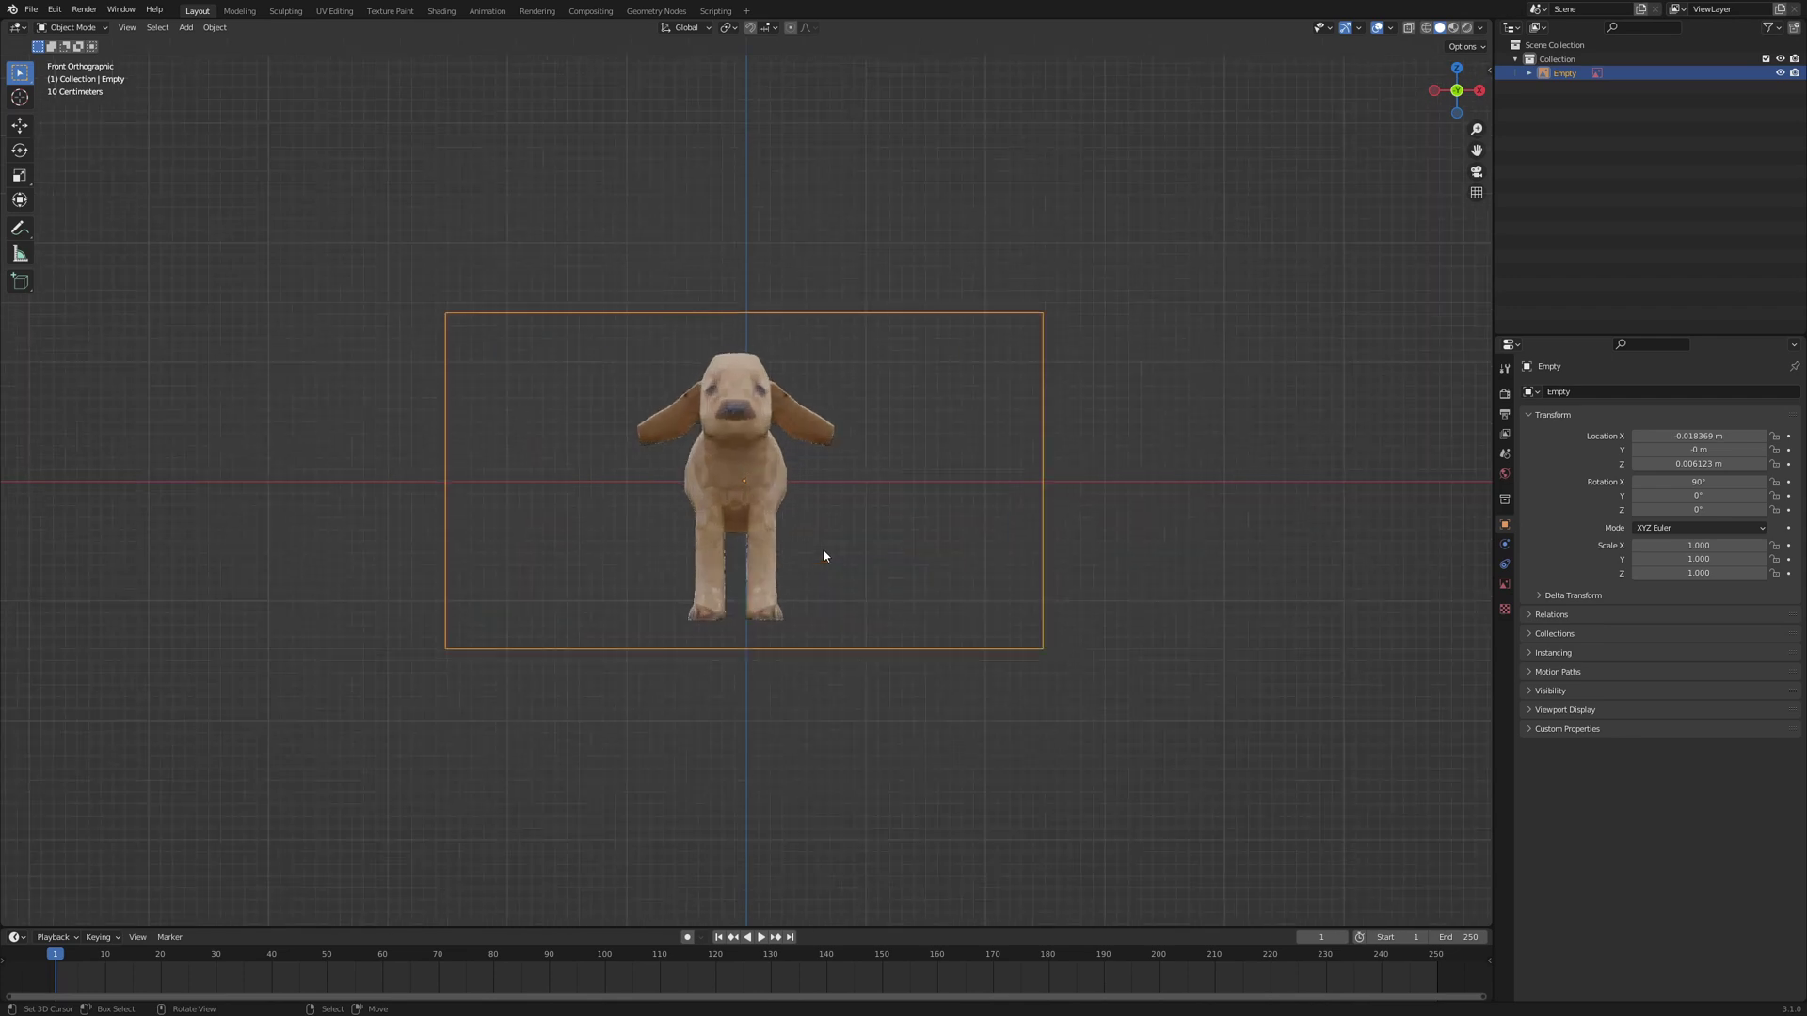
key(alt+g)
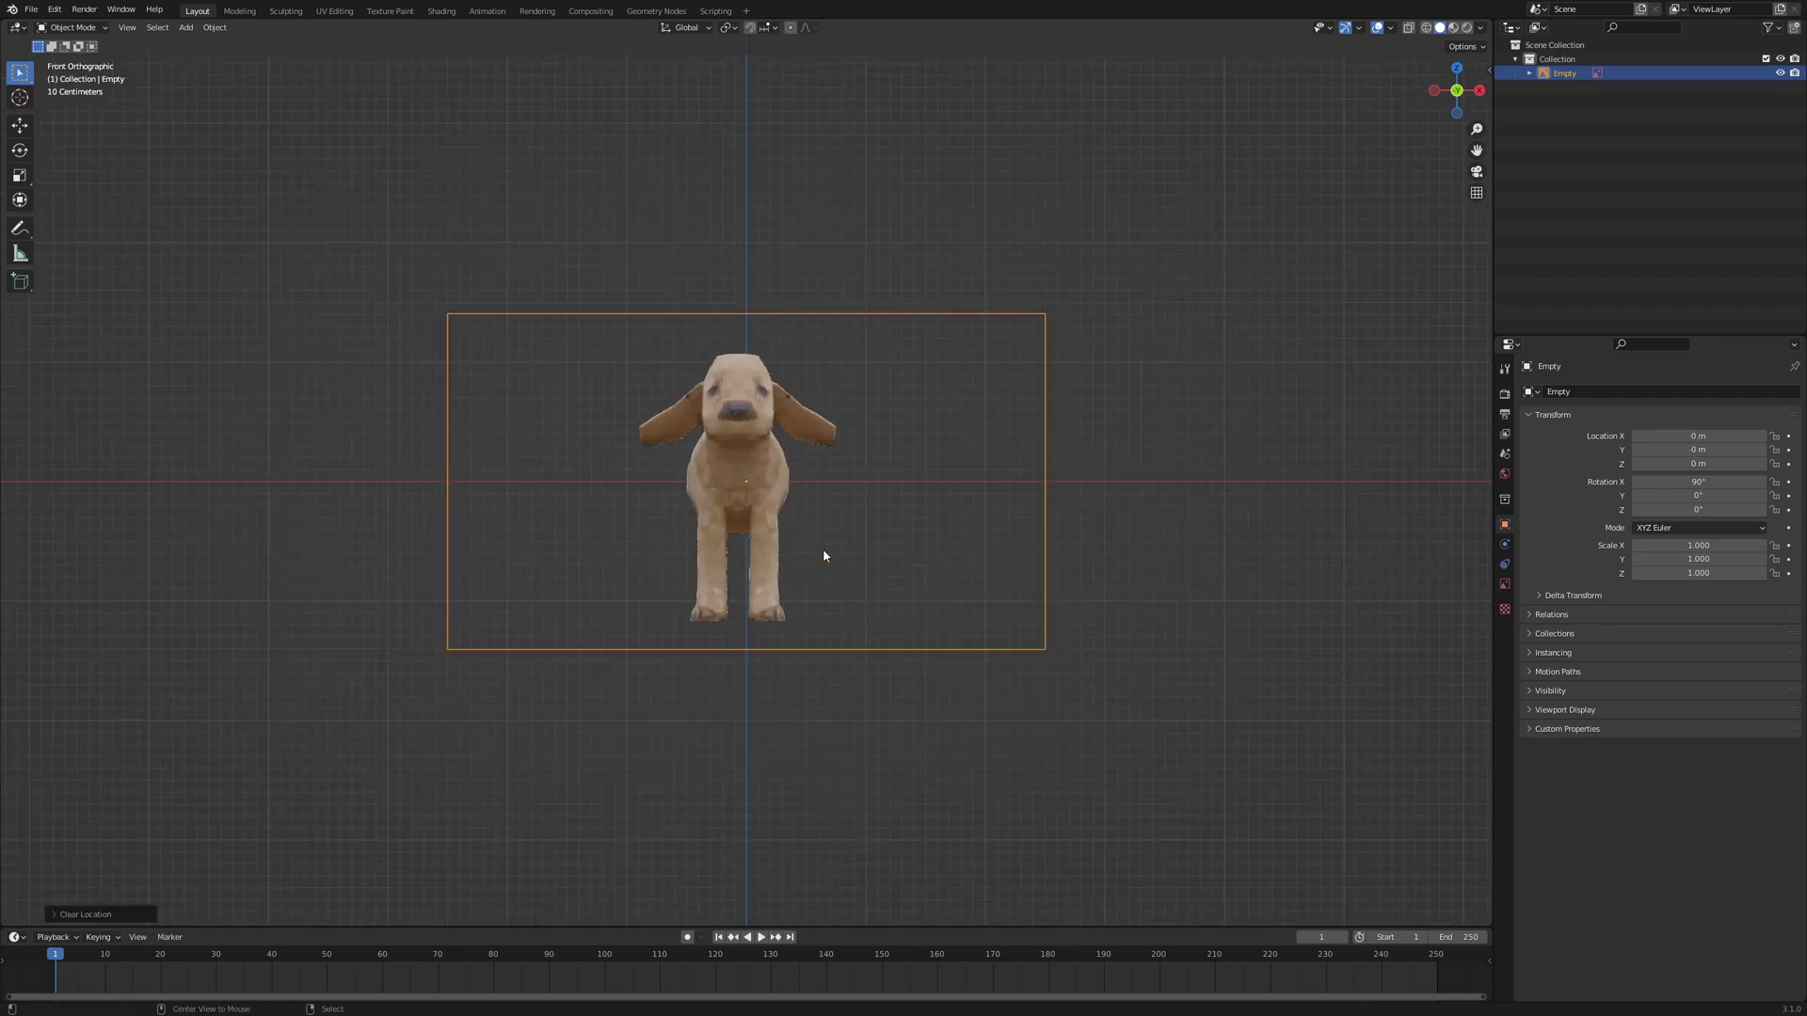
scroll(901, 562, up, 2)
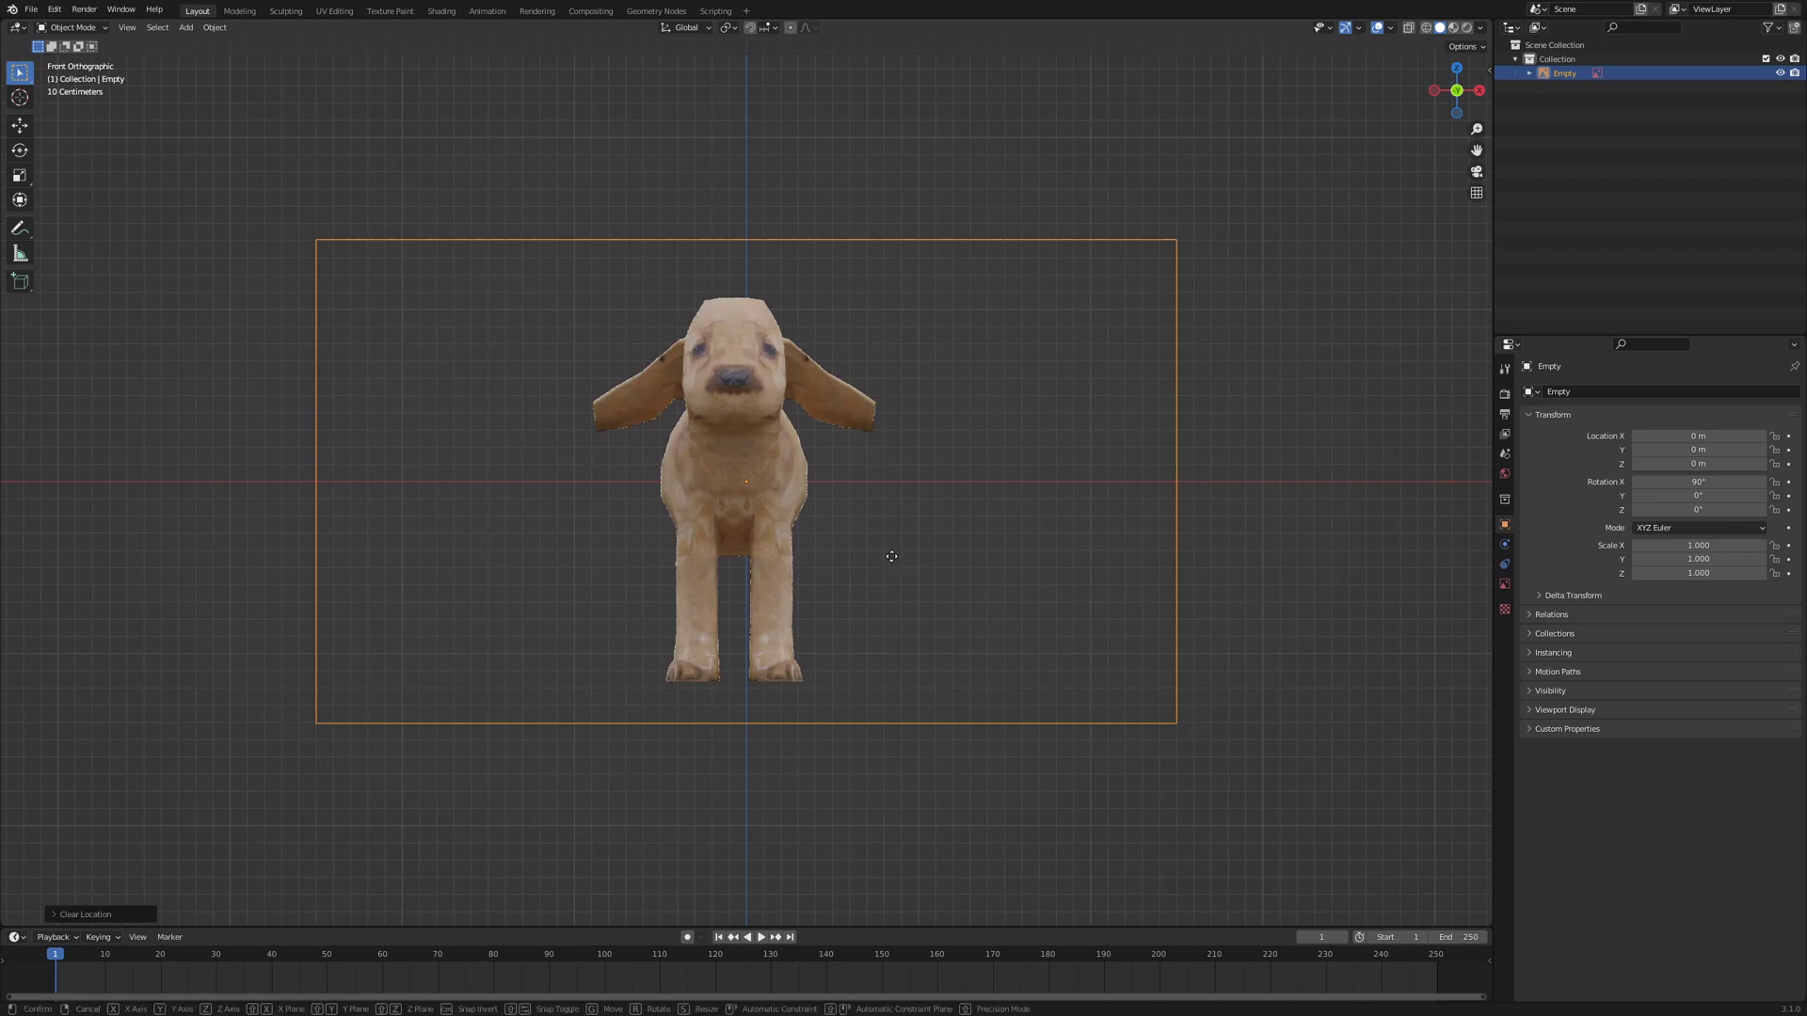
key(g)
key(x)
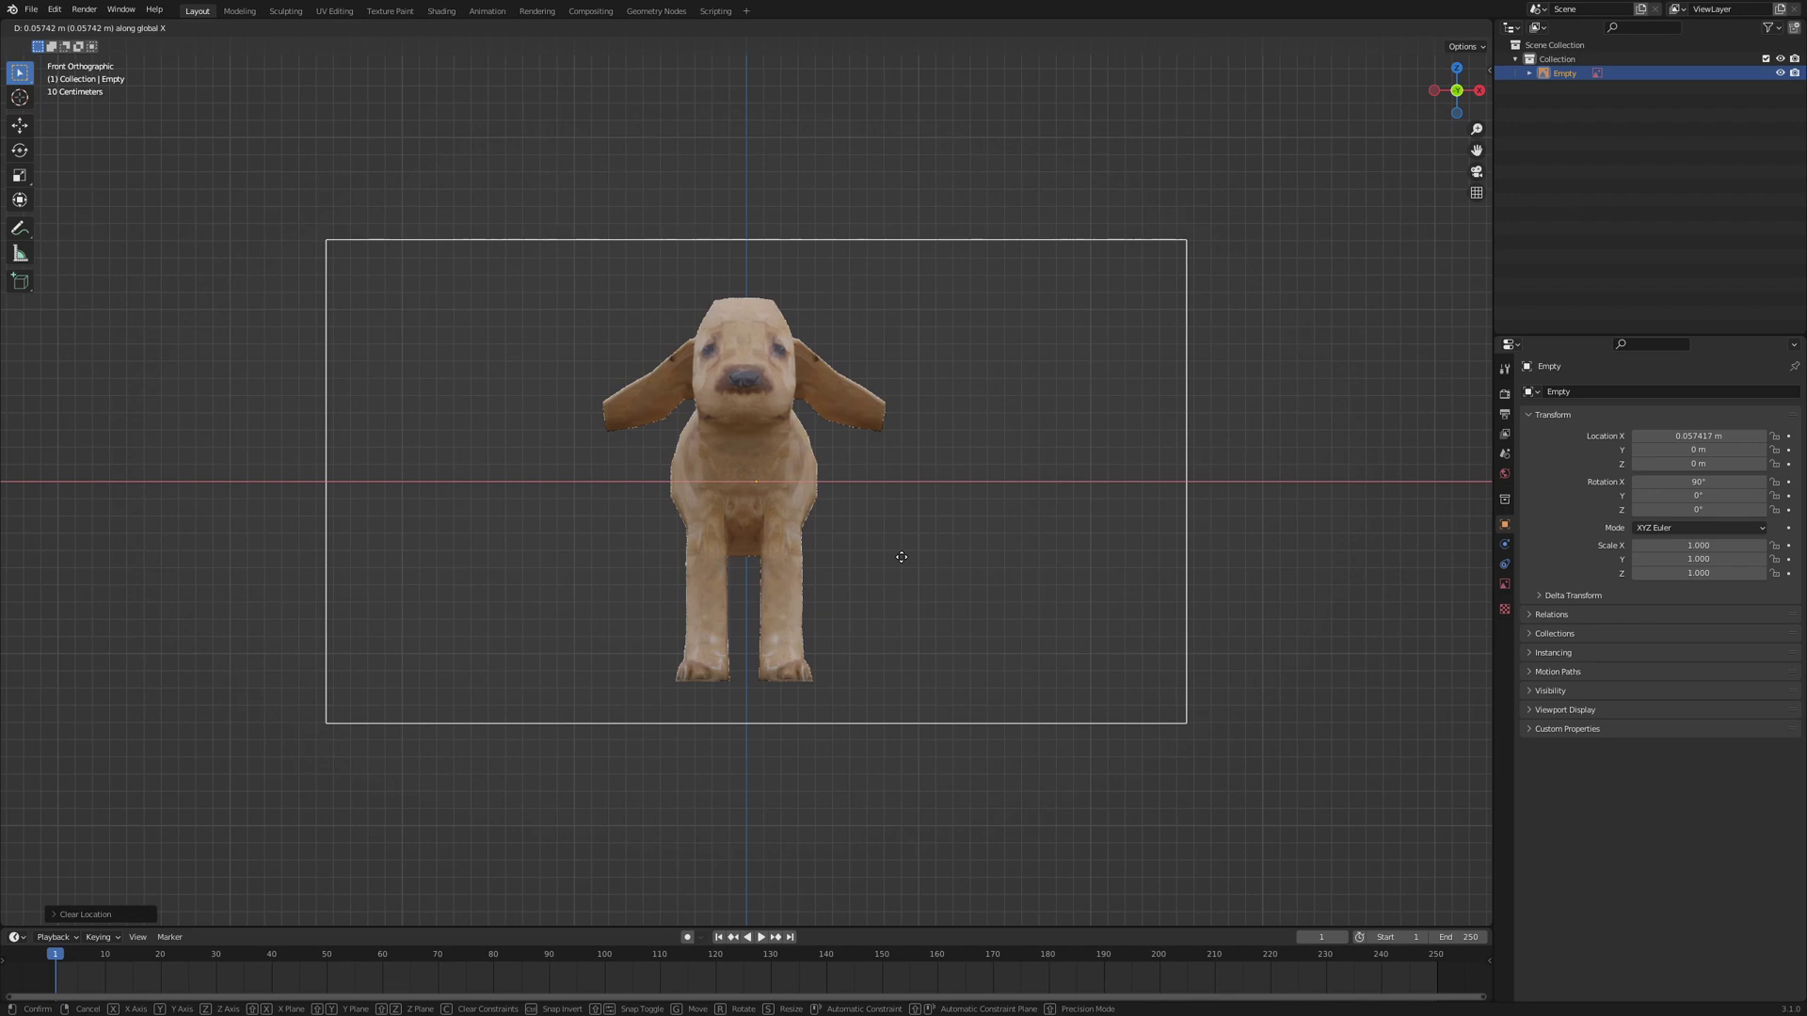
click(903, 557)
- Move the front reference image back along the Y axis to about 10.6 m
middle_drag(956, 538, 862, 572)
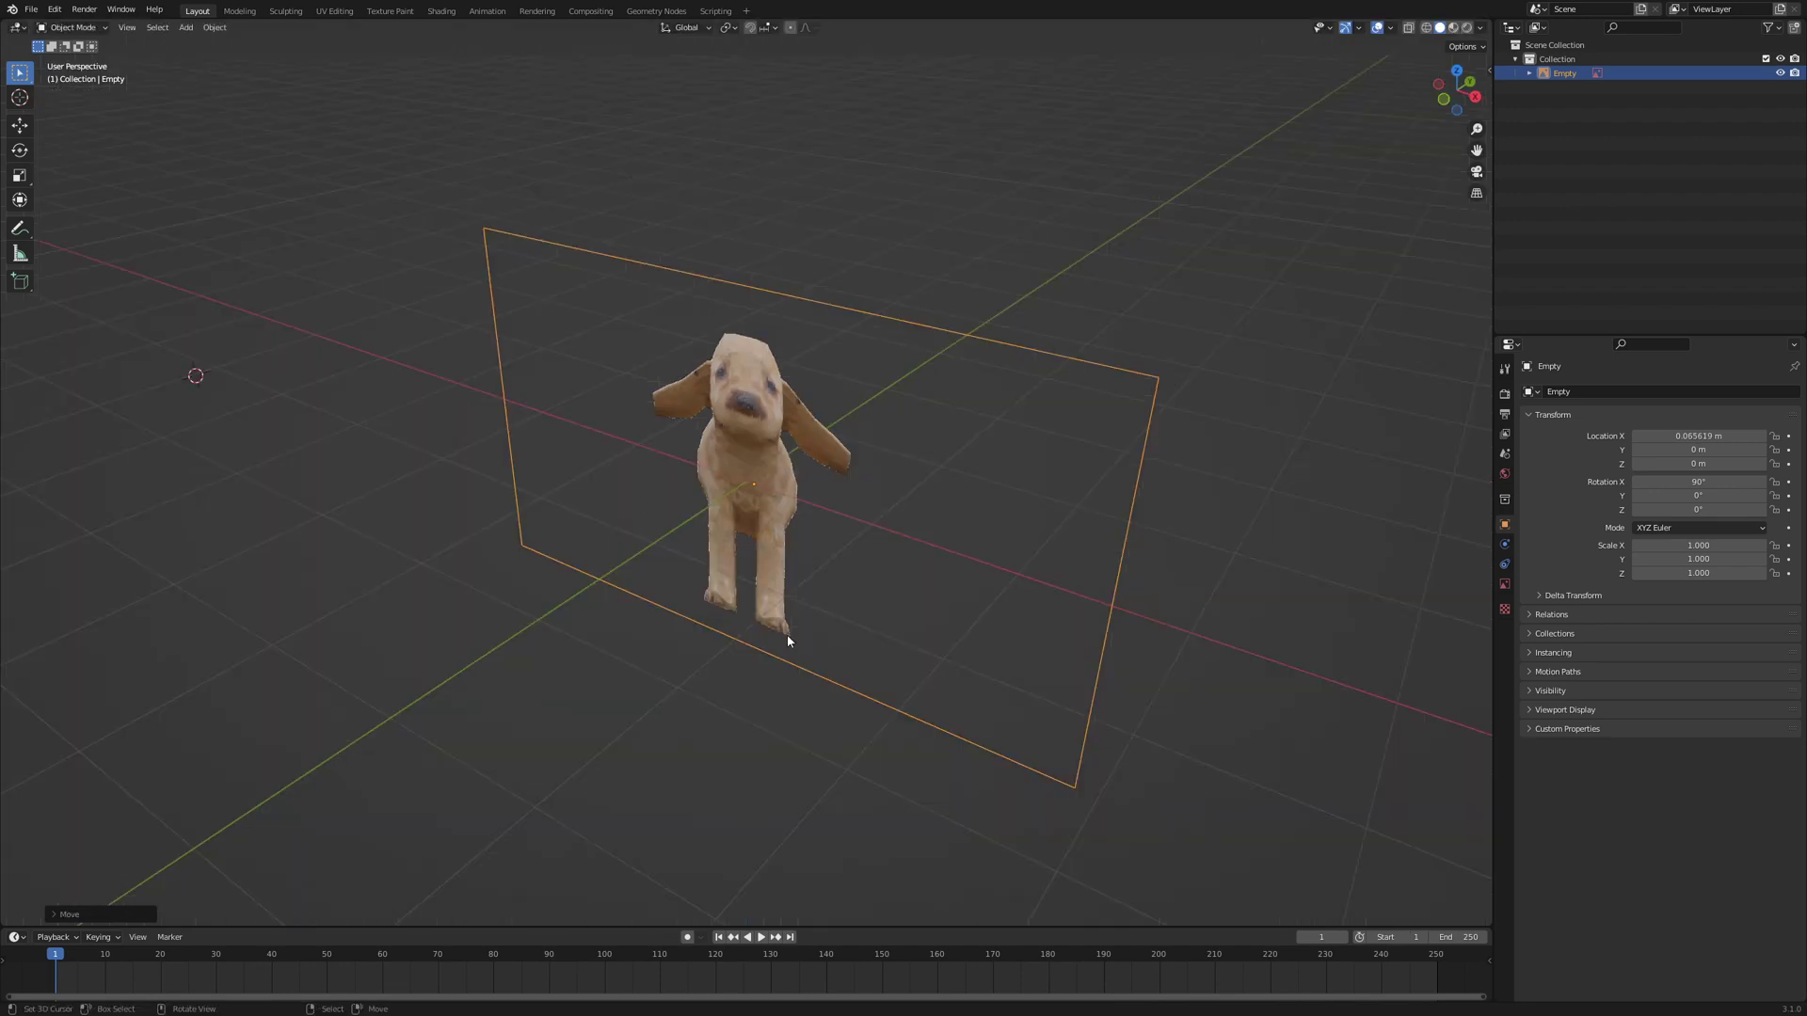
scroll(785, 583, down, 5)
key(g)
key(y)
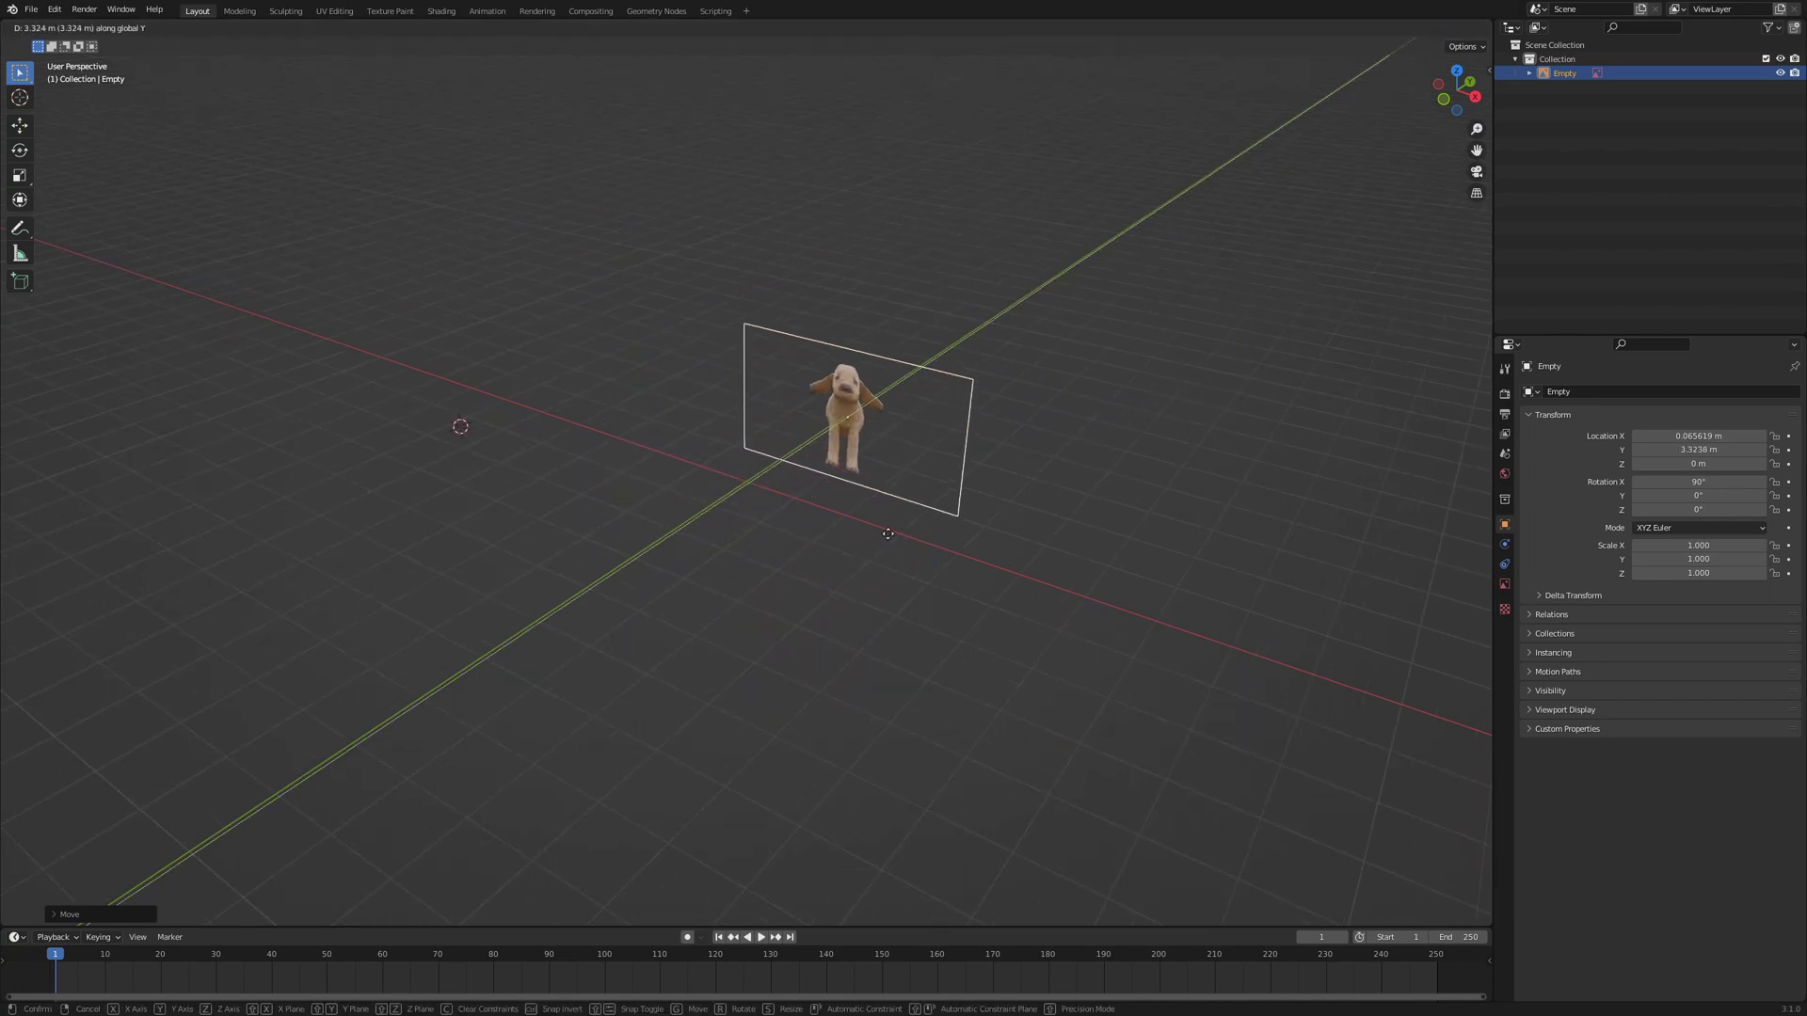
click(1050, 458)
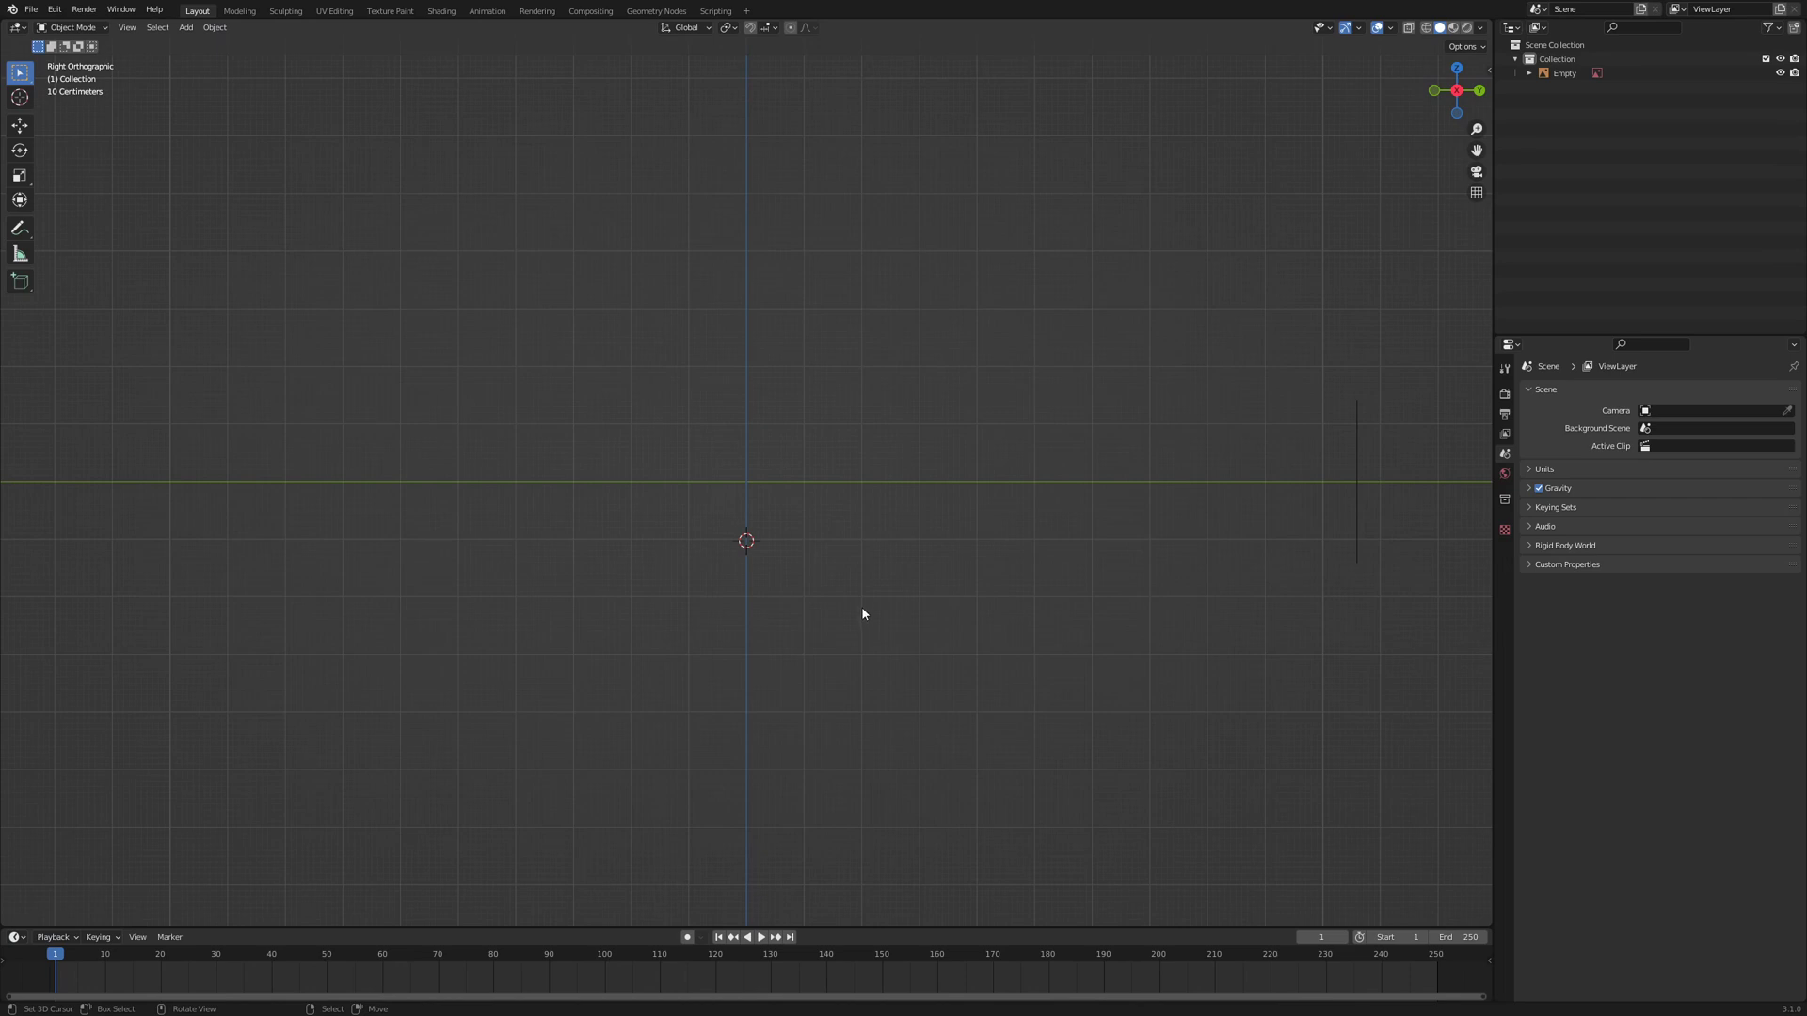
- Add the side puppy reference image in right view, clear its location and move it away from the origin along negative X
key(alt+g)
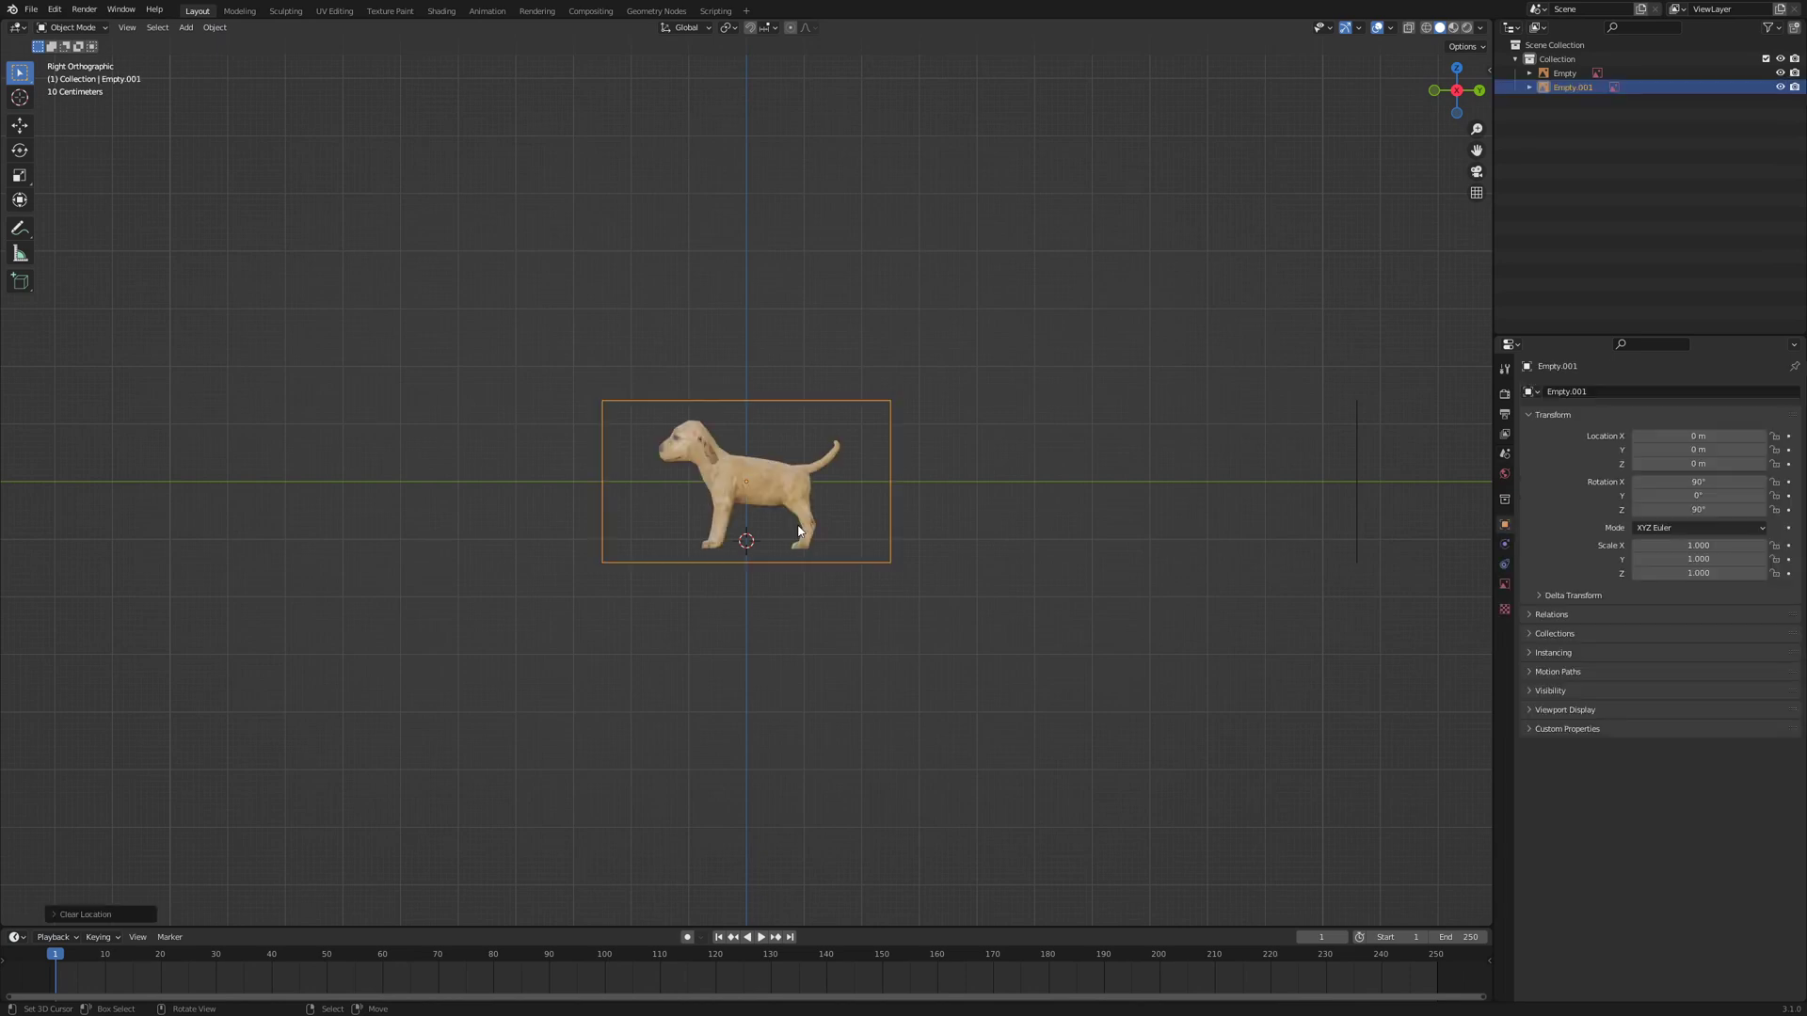
middle_drag(798, 530, 969, 570)
key(g)
key(x)
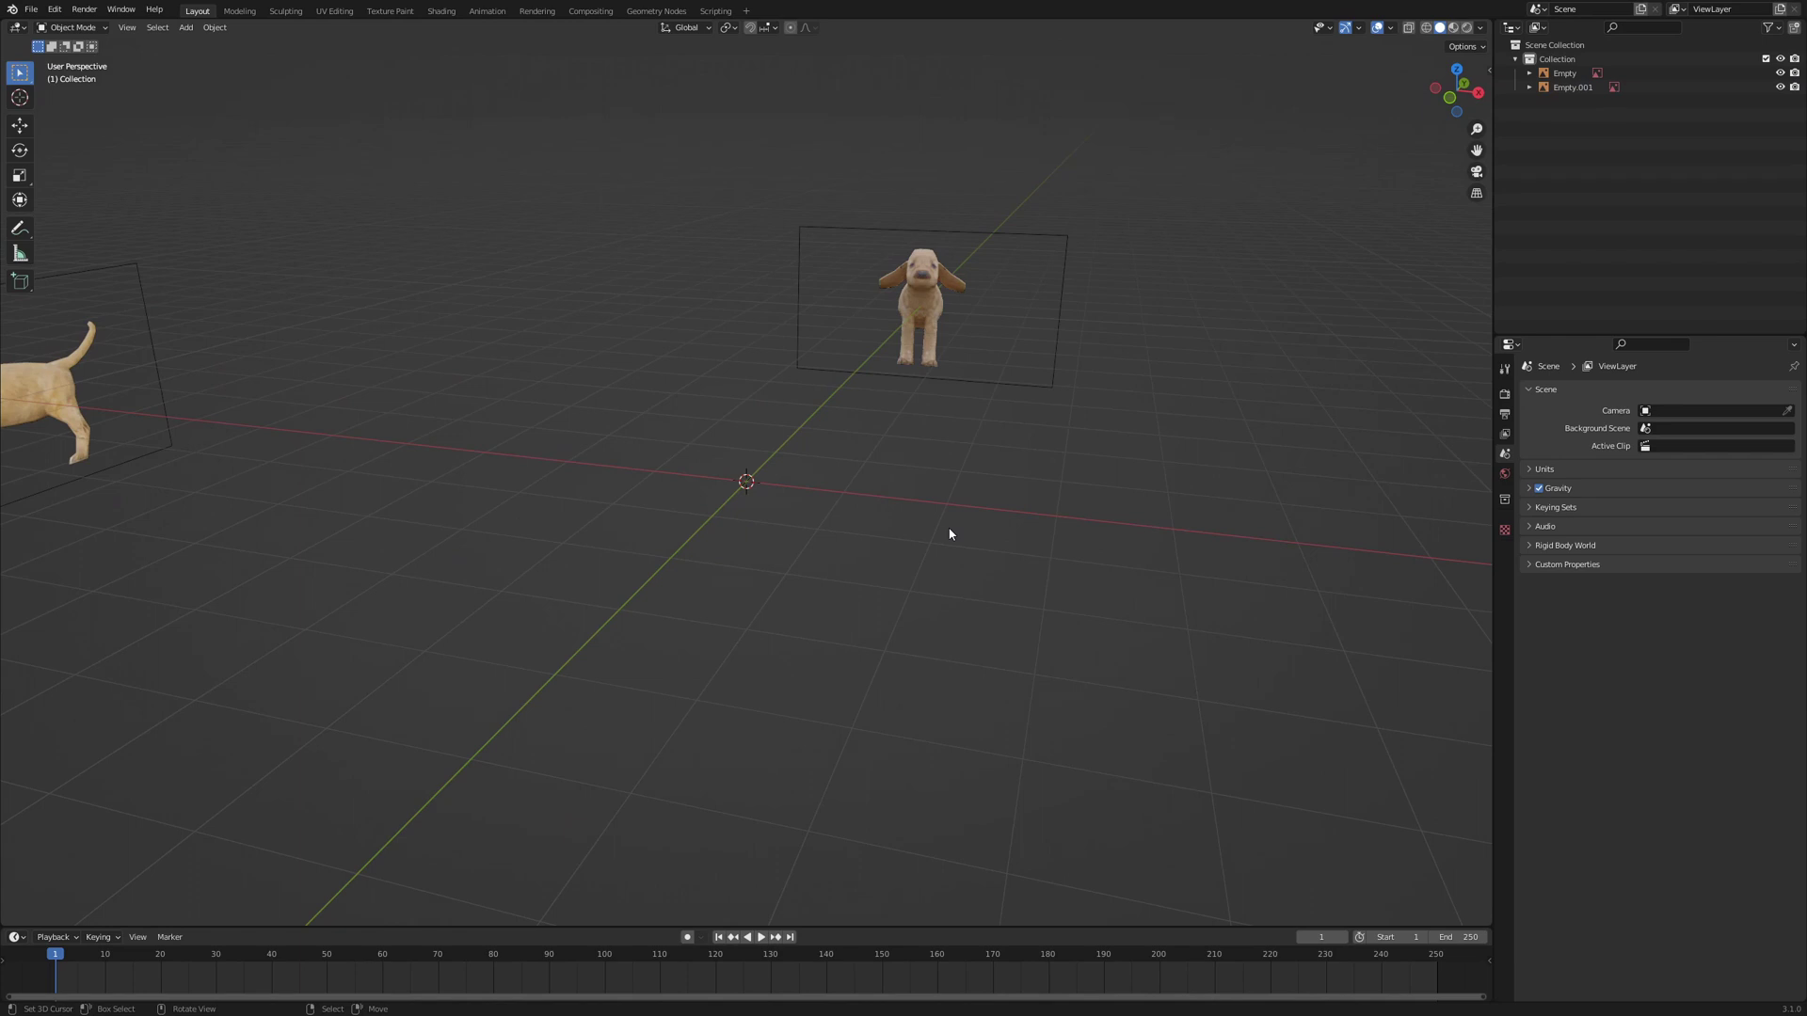
- Add the top puppy reference image at the origin in top view and rotate it 90° about Z
key(KP_7)
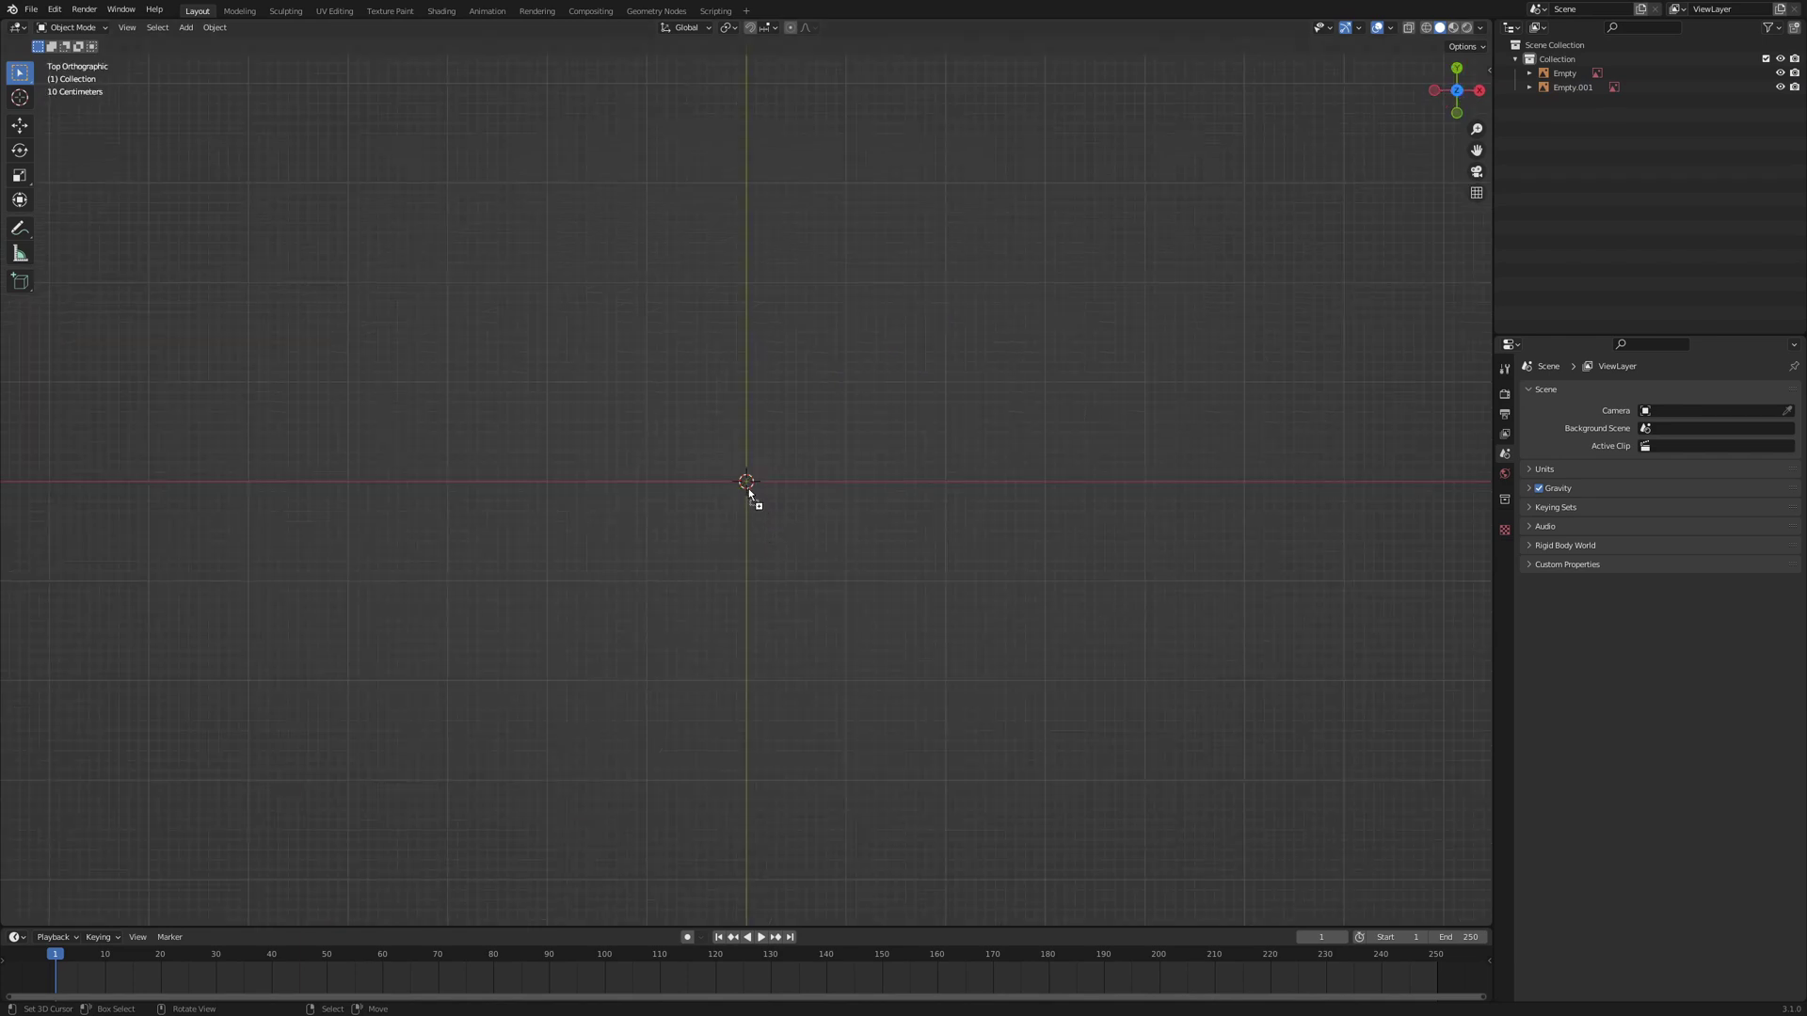
drag(749, 491, 749, 491)
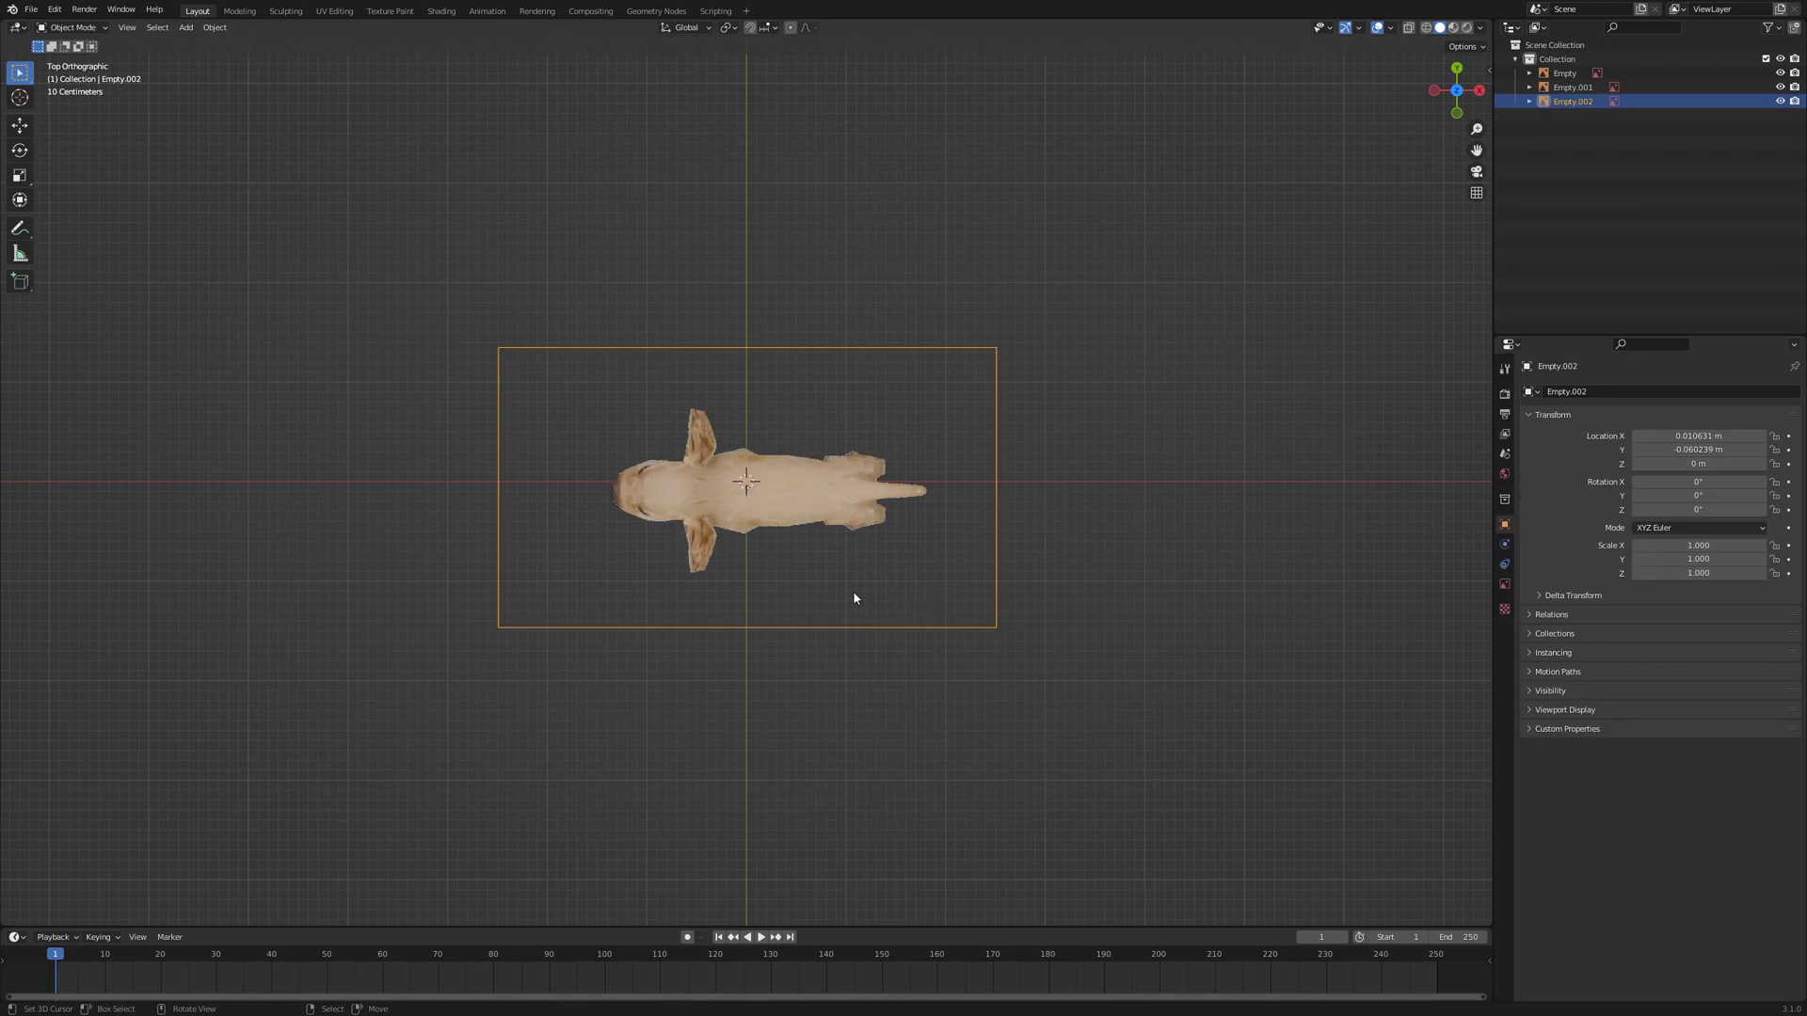
text(r)
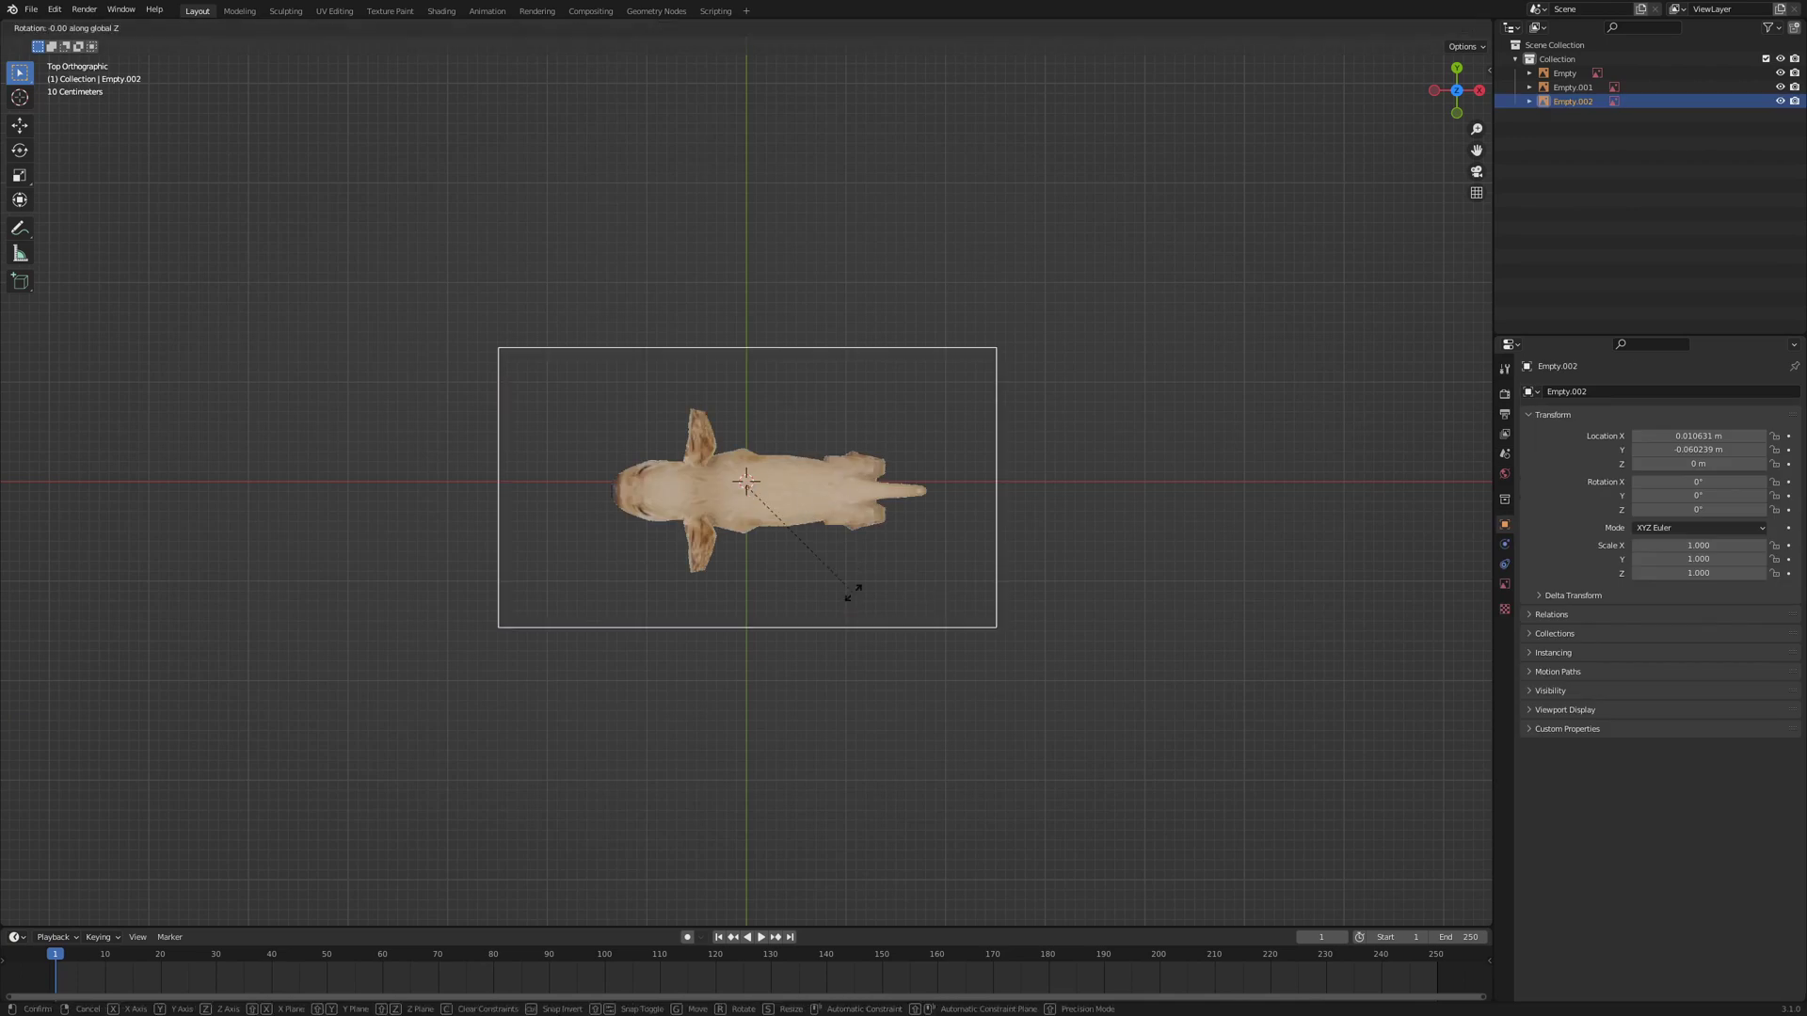
text(90)
key(Return)
scroll(891, 617, up, 2)
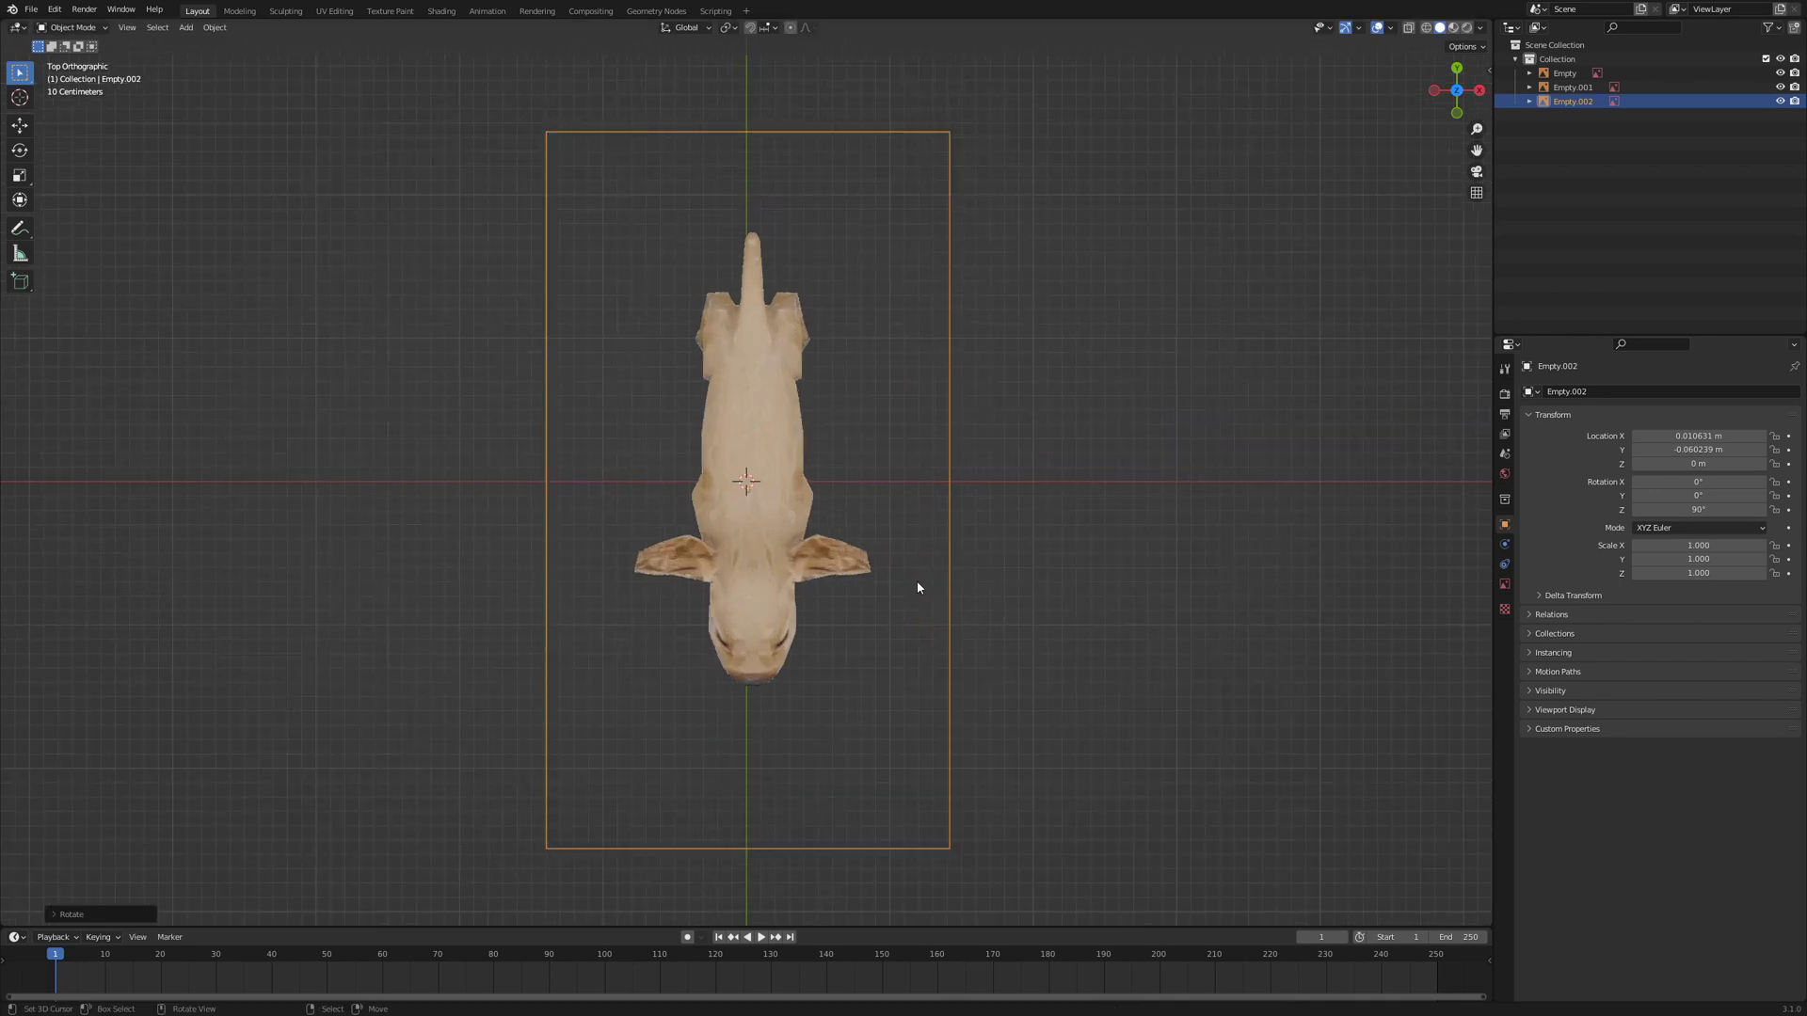
- Centre the top reference image on the Y axis by moving it along X to about -0.037 m
key(g)
key(x)
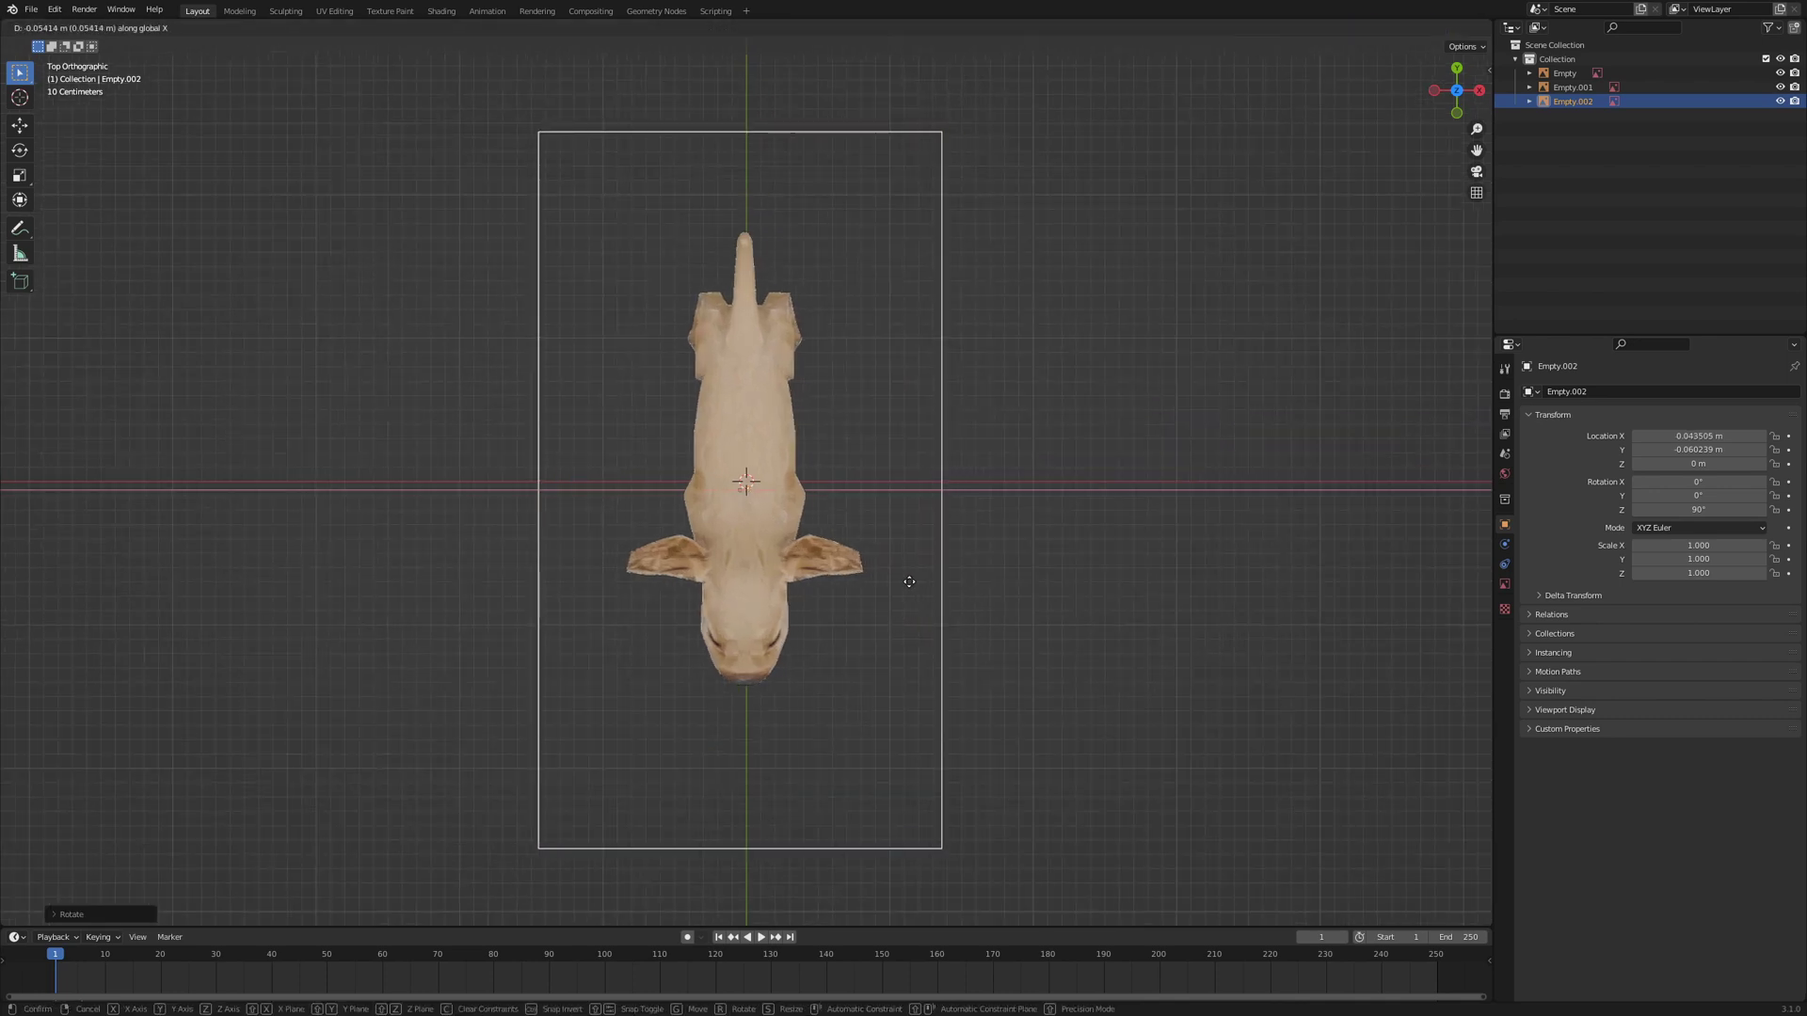
click(911, 582)
- Lower the top reference image along Z to about -2.96 m
middle_drag(911, 581, 873, 438)
scroll(872, 437, down, 2)
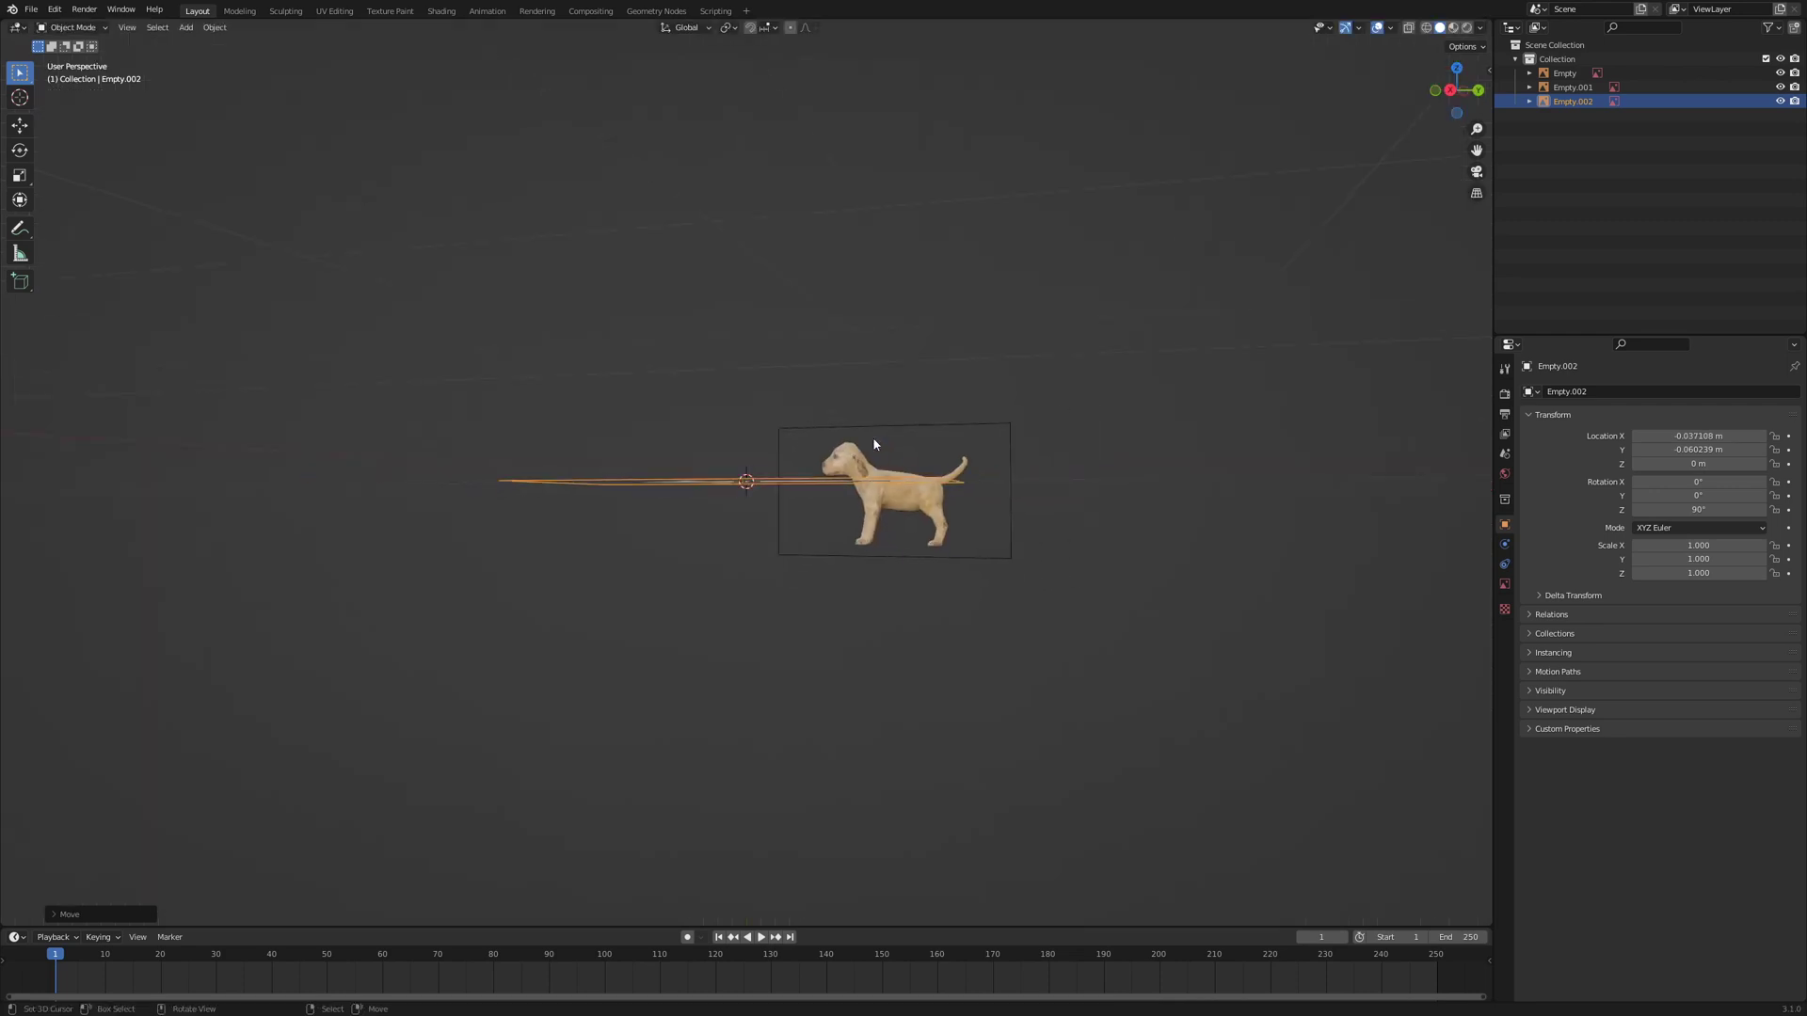
key(g)
key(z)
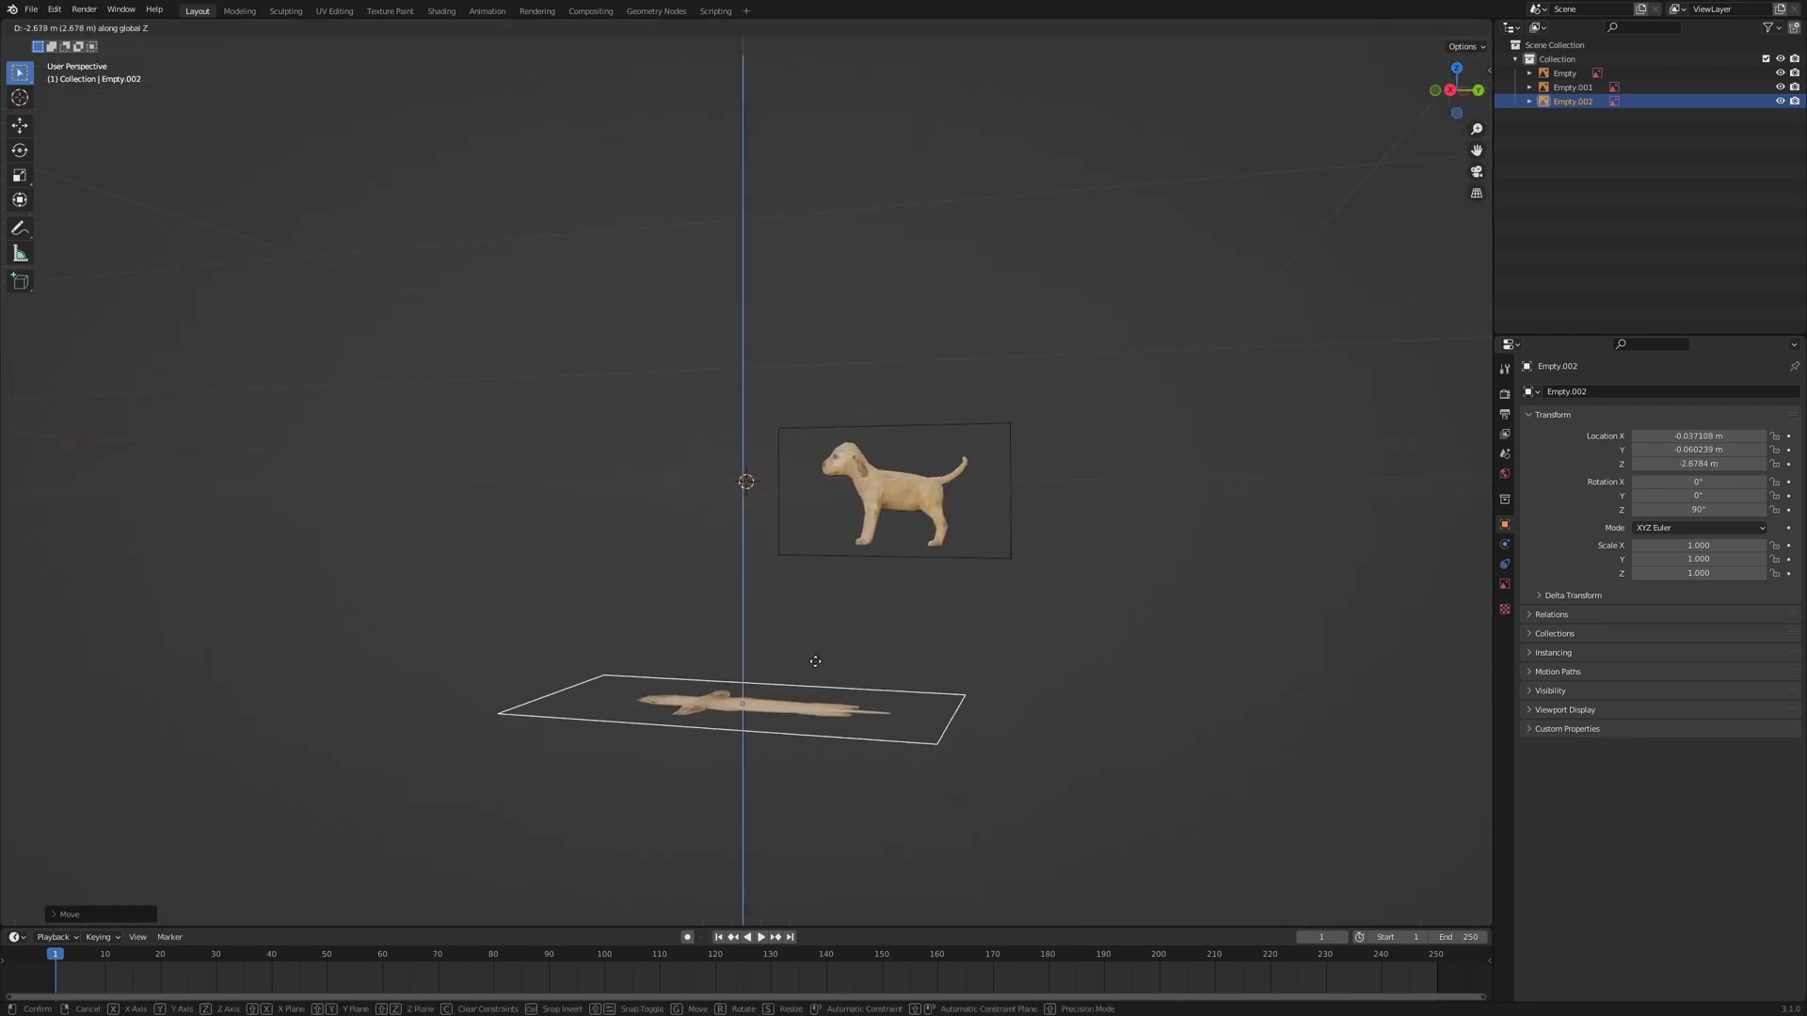
click(816, 686)
- Snap the 3D cursor to the world origin
middle_drag(815, 684, 890, 530)
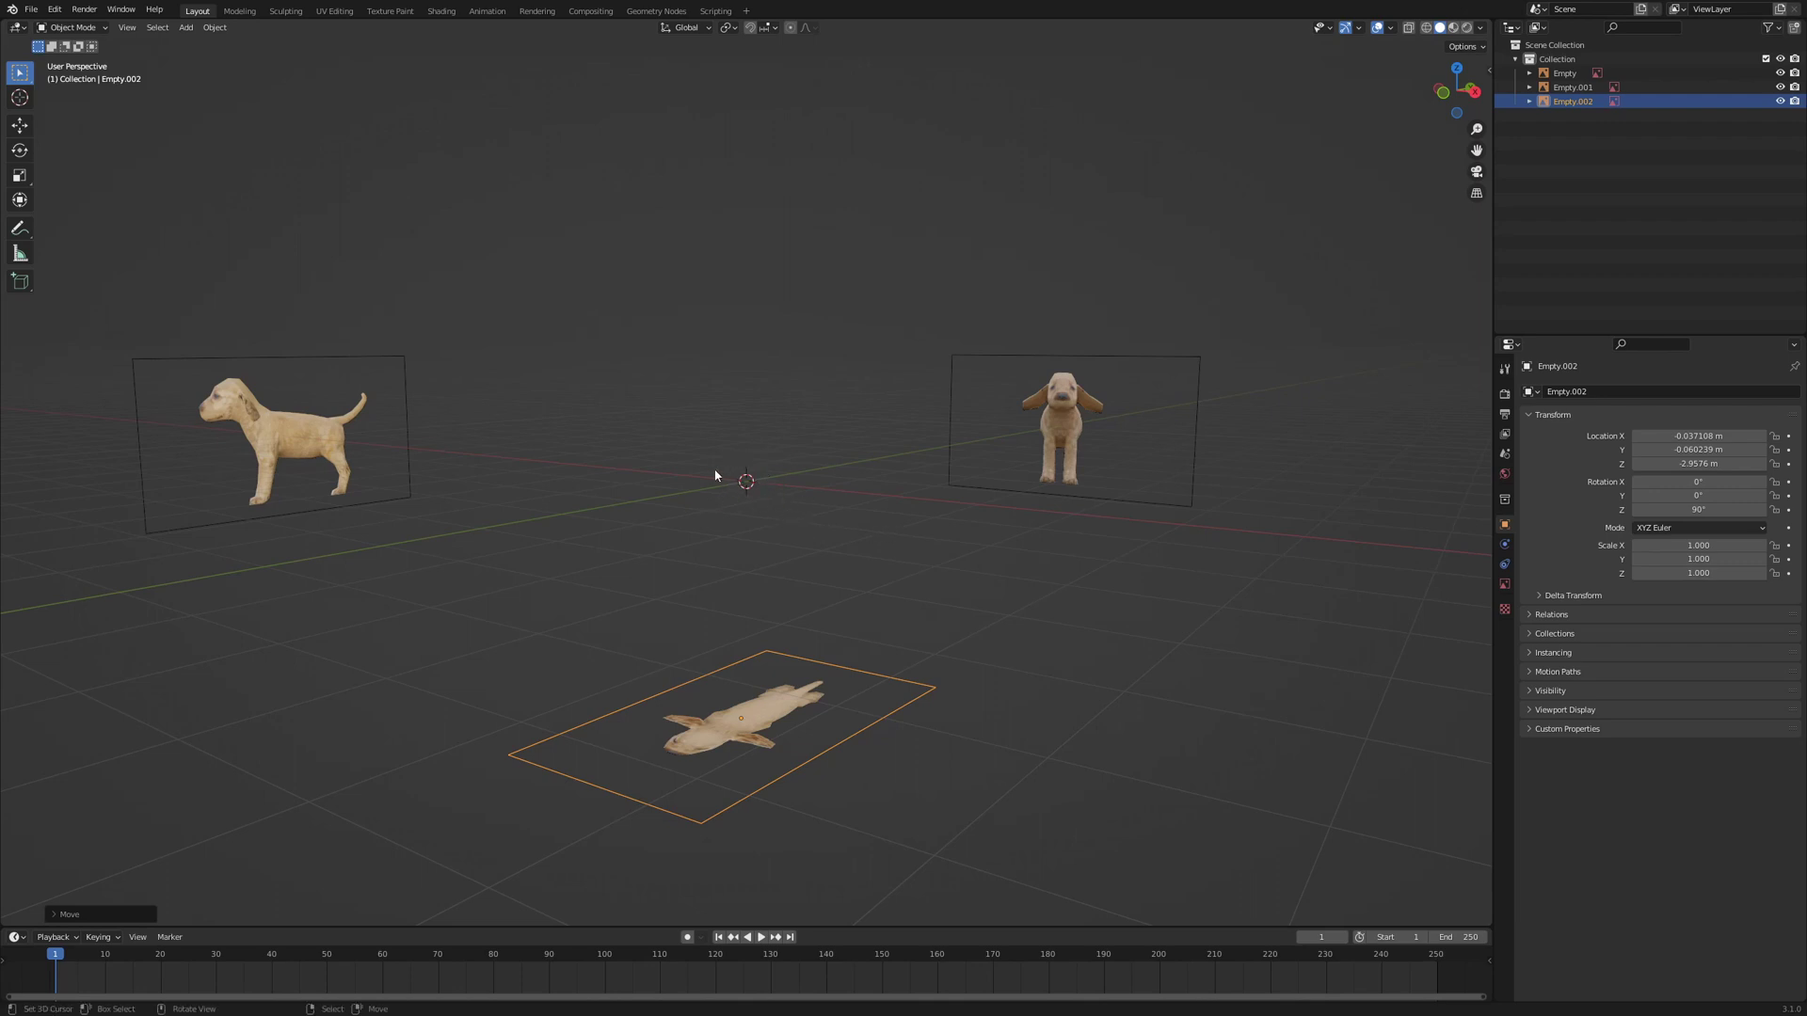
key(shift+s)
key(shift+s)
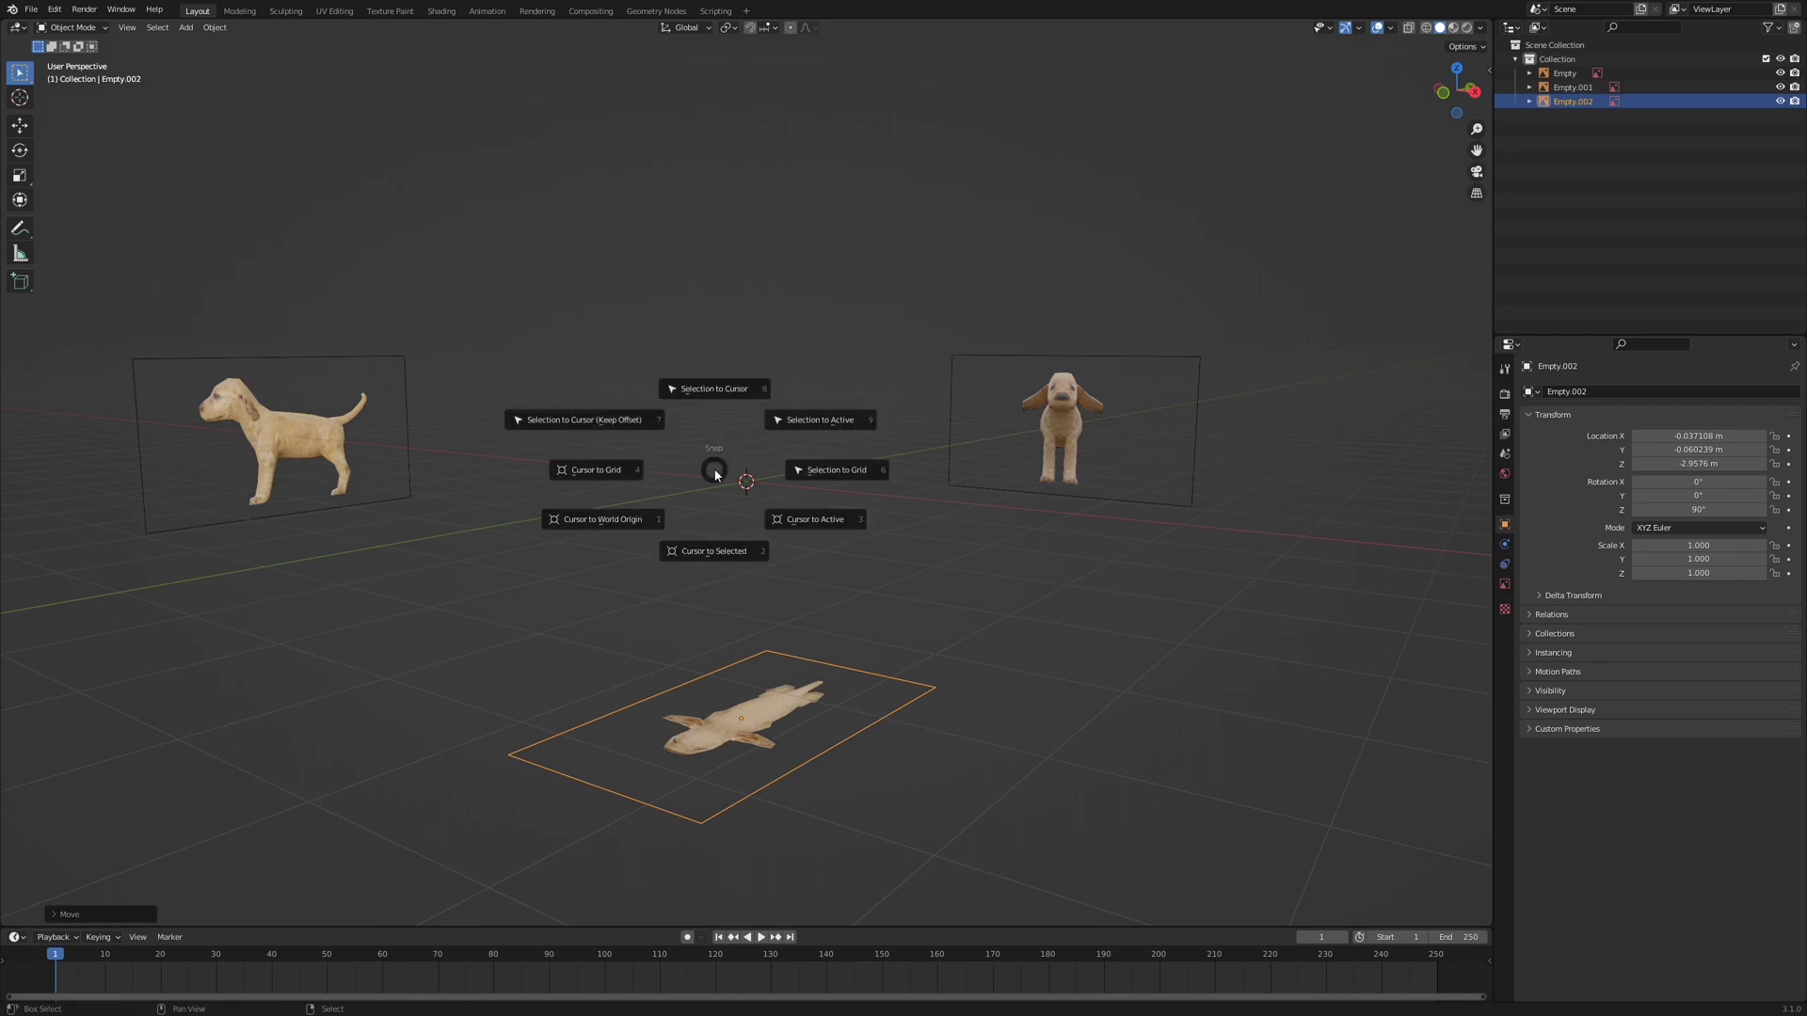
click(595, 520)
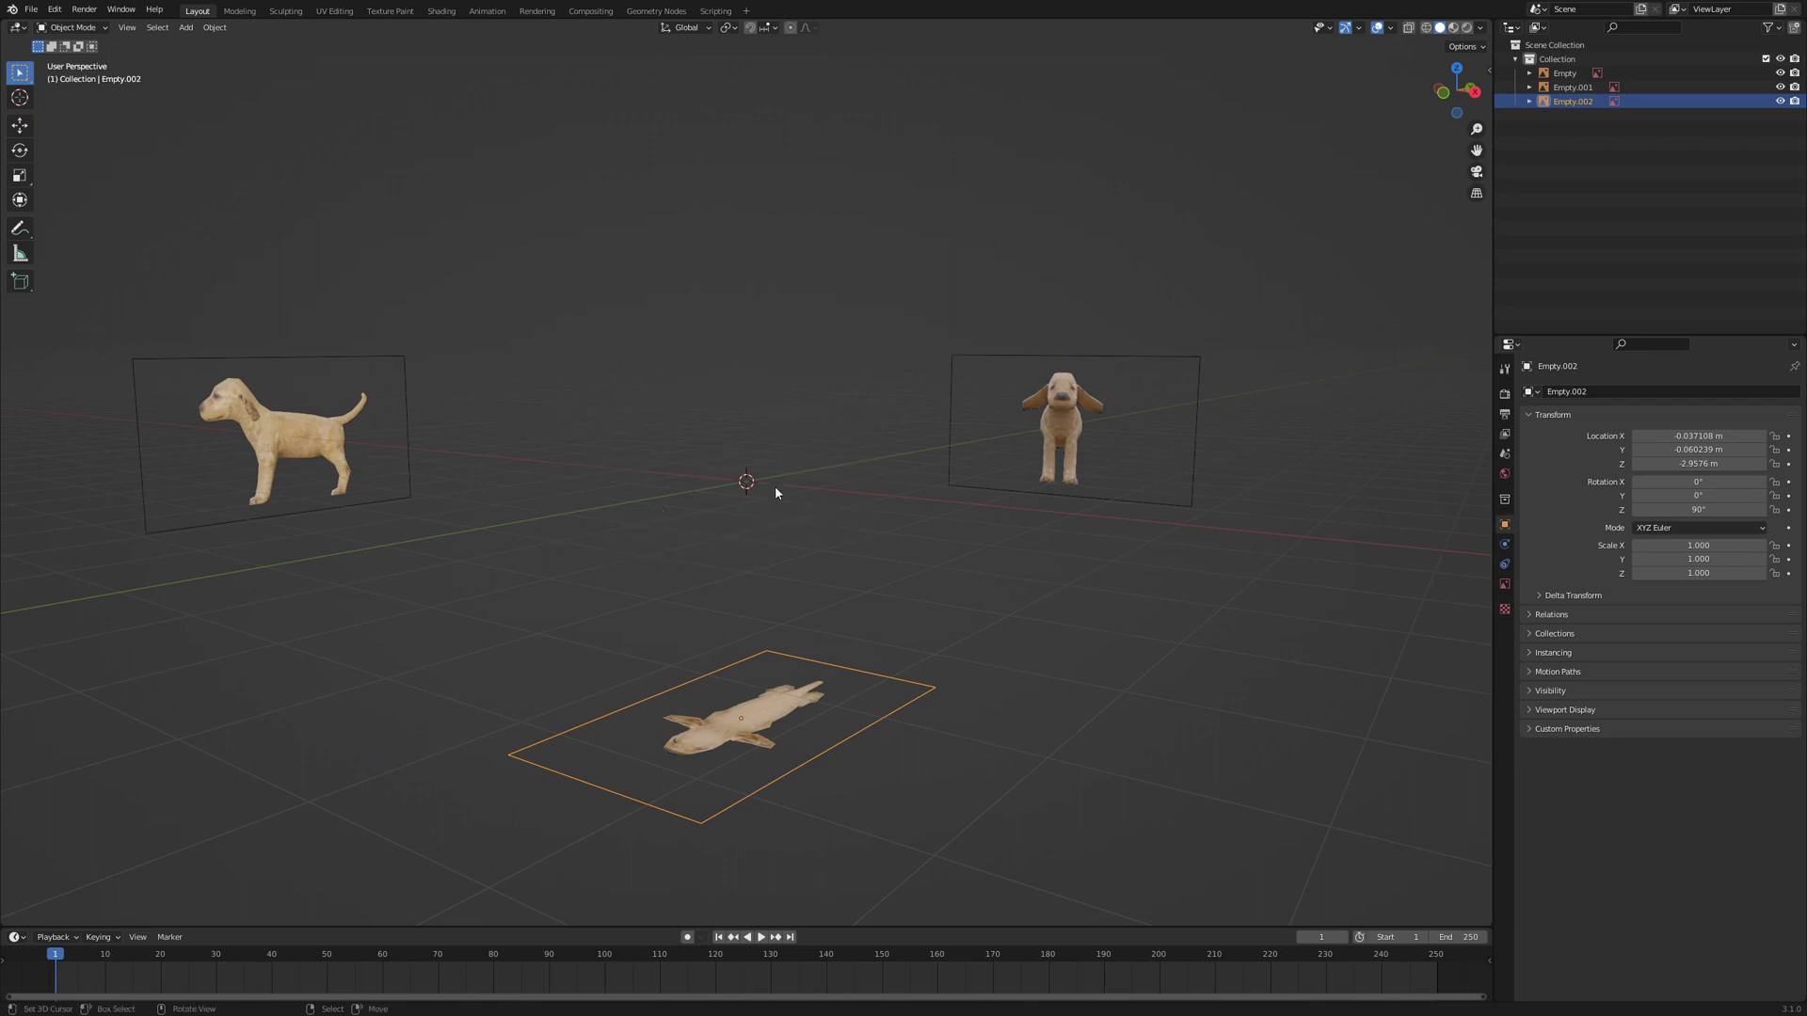
- Add a cube as an alignment guide, scale it to about 0.337 and place it at the snout at Y about -1.79 m
key(shift+a)
mouse_move(743, 494)
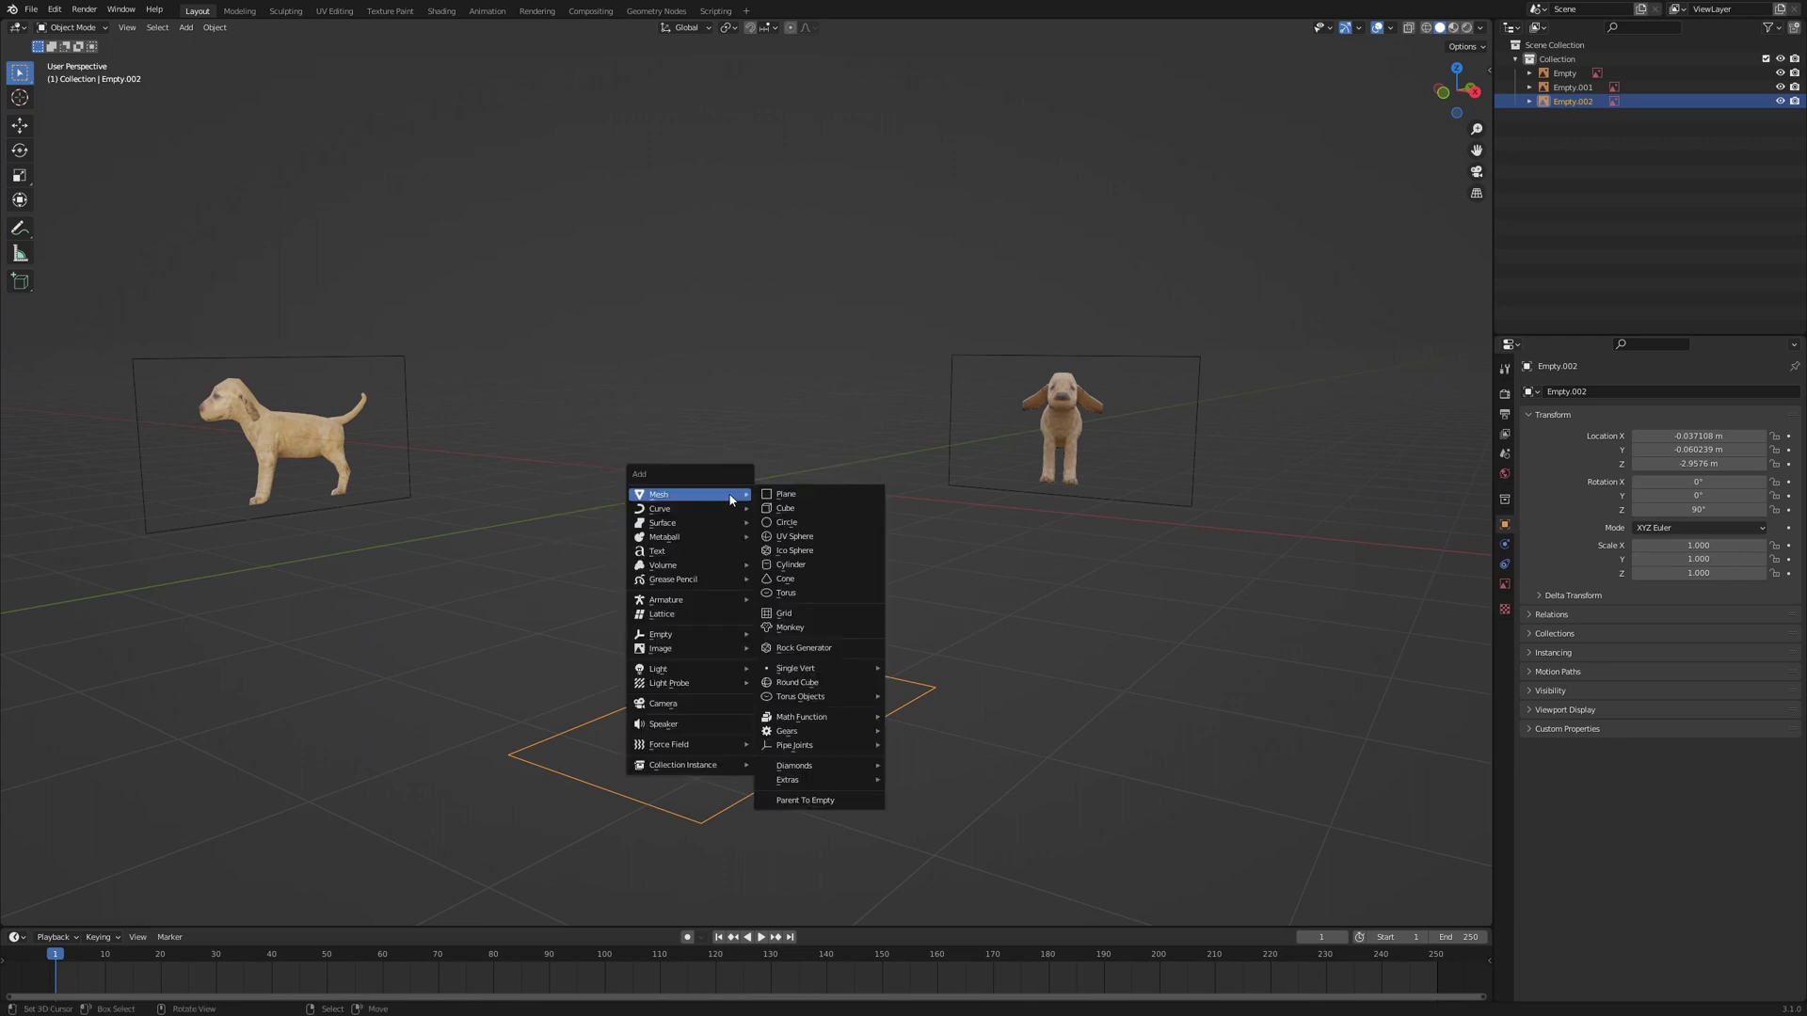
click(805, 511)
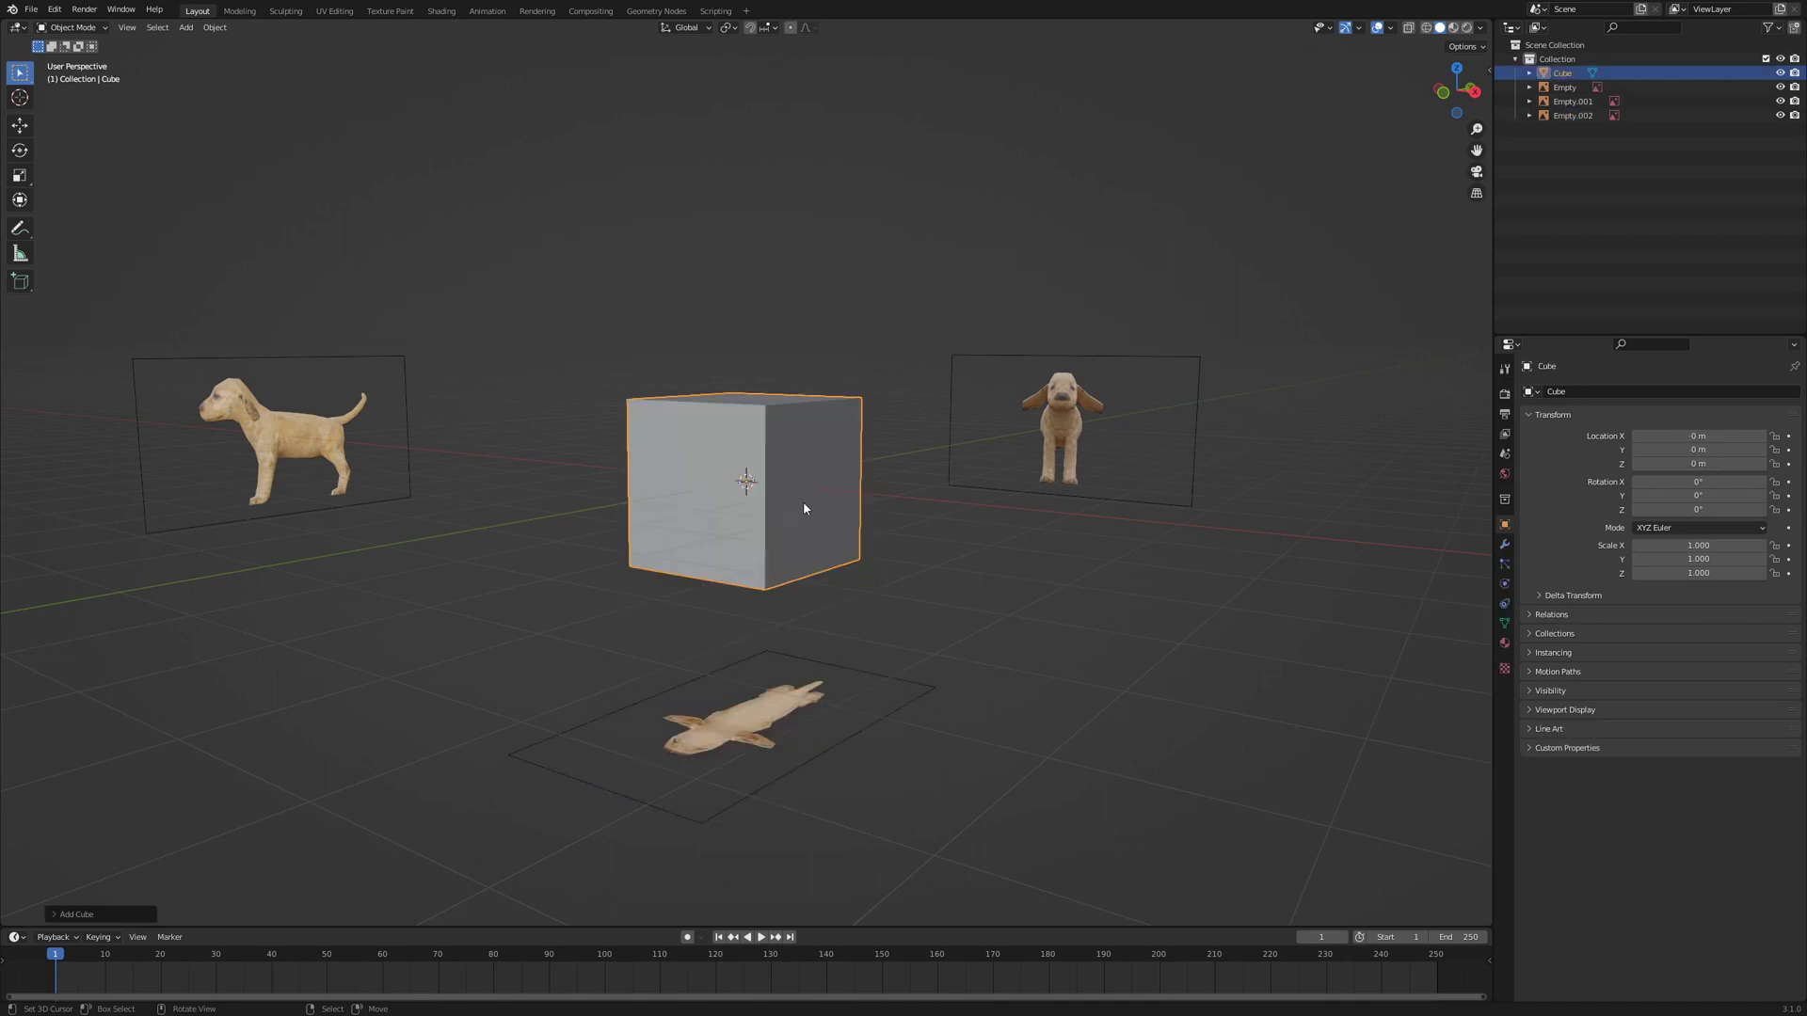
key(KP_7)
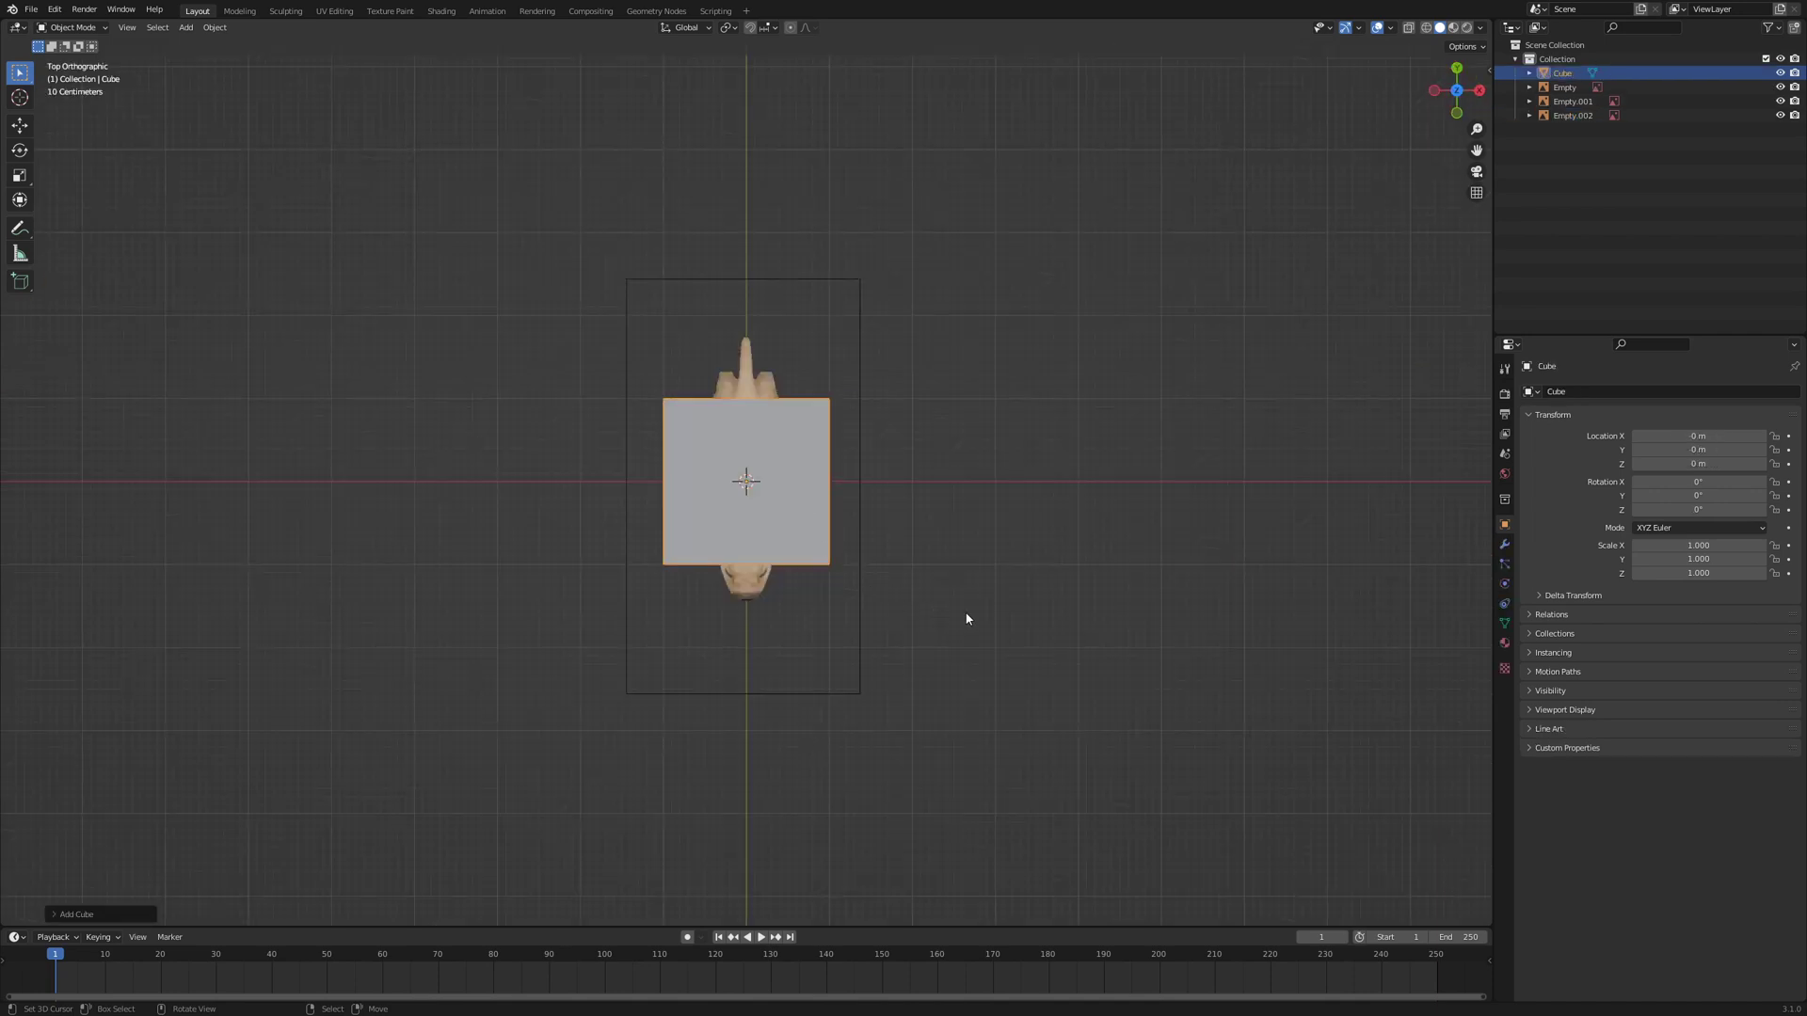
key(s)
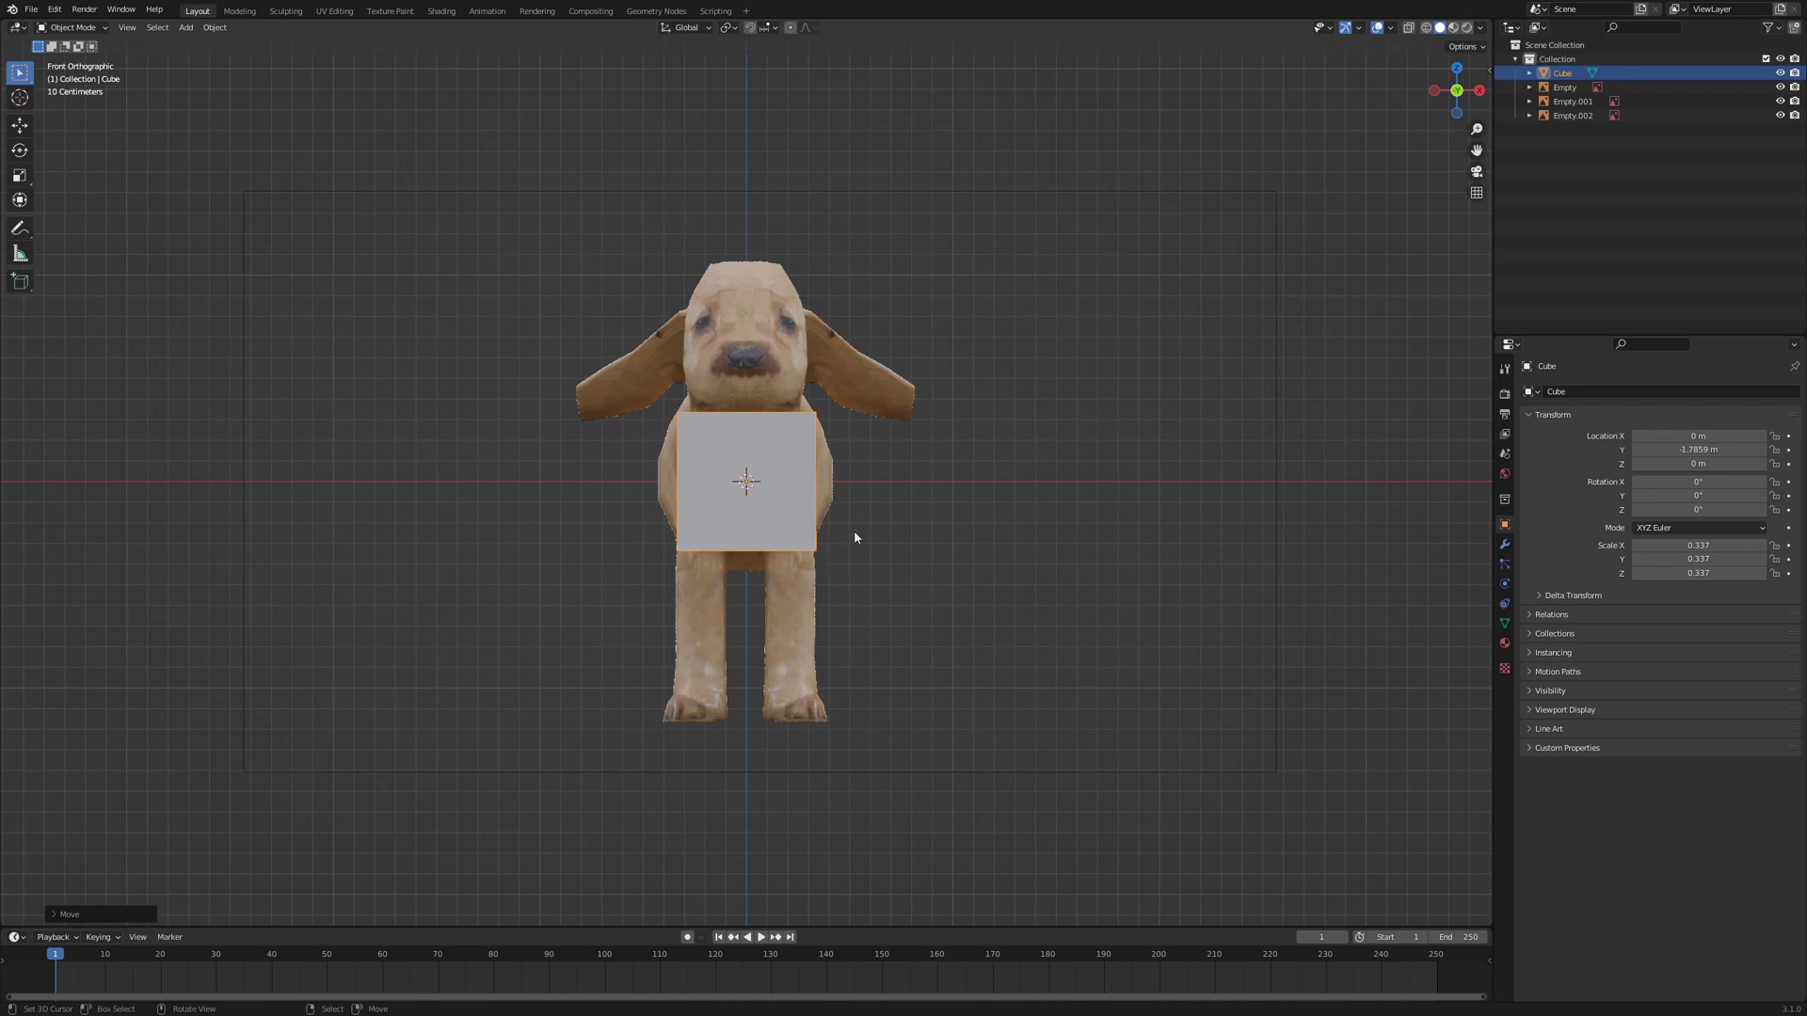
- Compare the guide cube with the front and side references, and shift the side reference image along Y to match it
scroll(852, 538, down, 2)
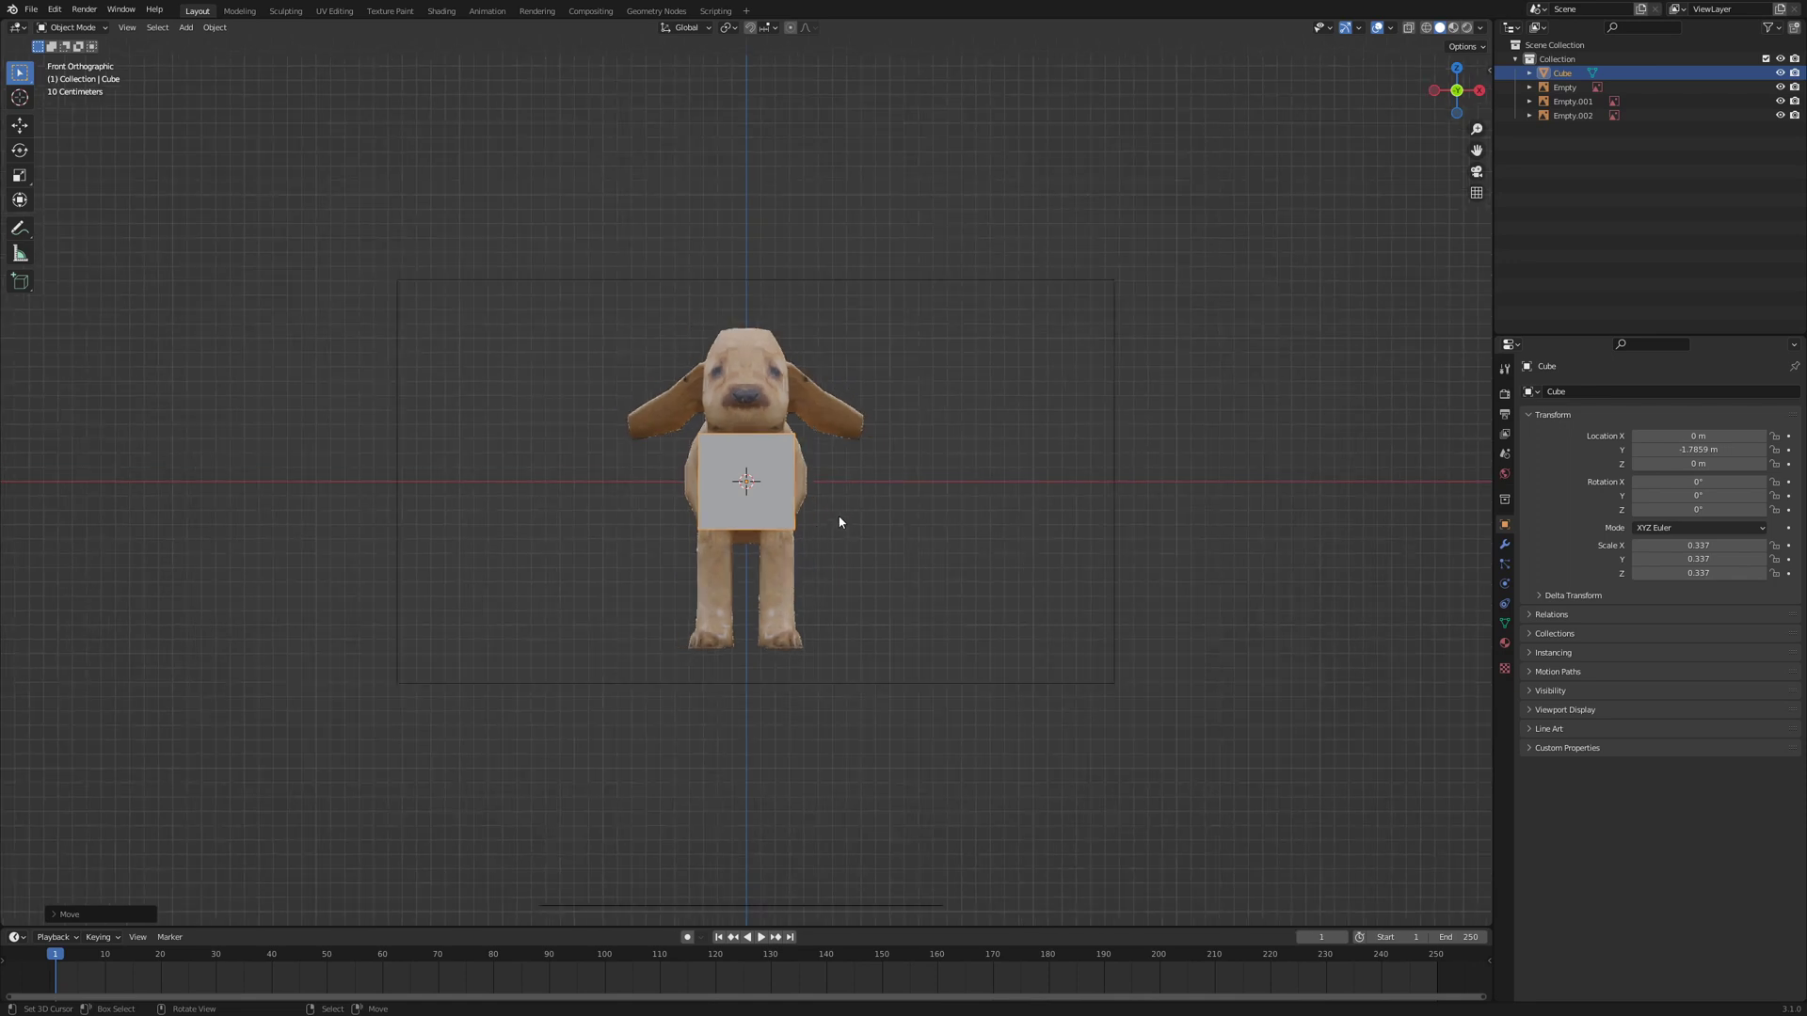
key(KP_3)
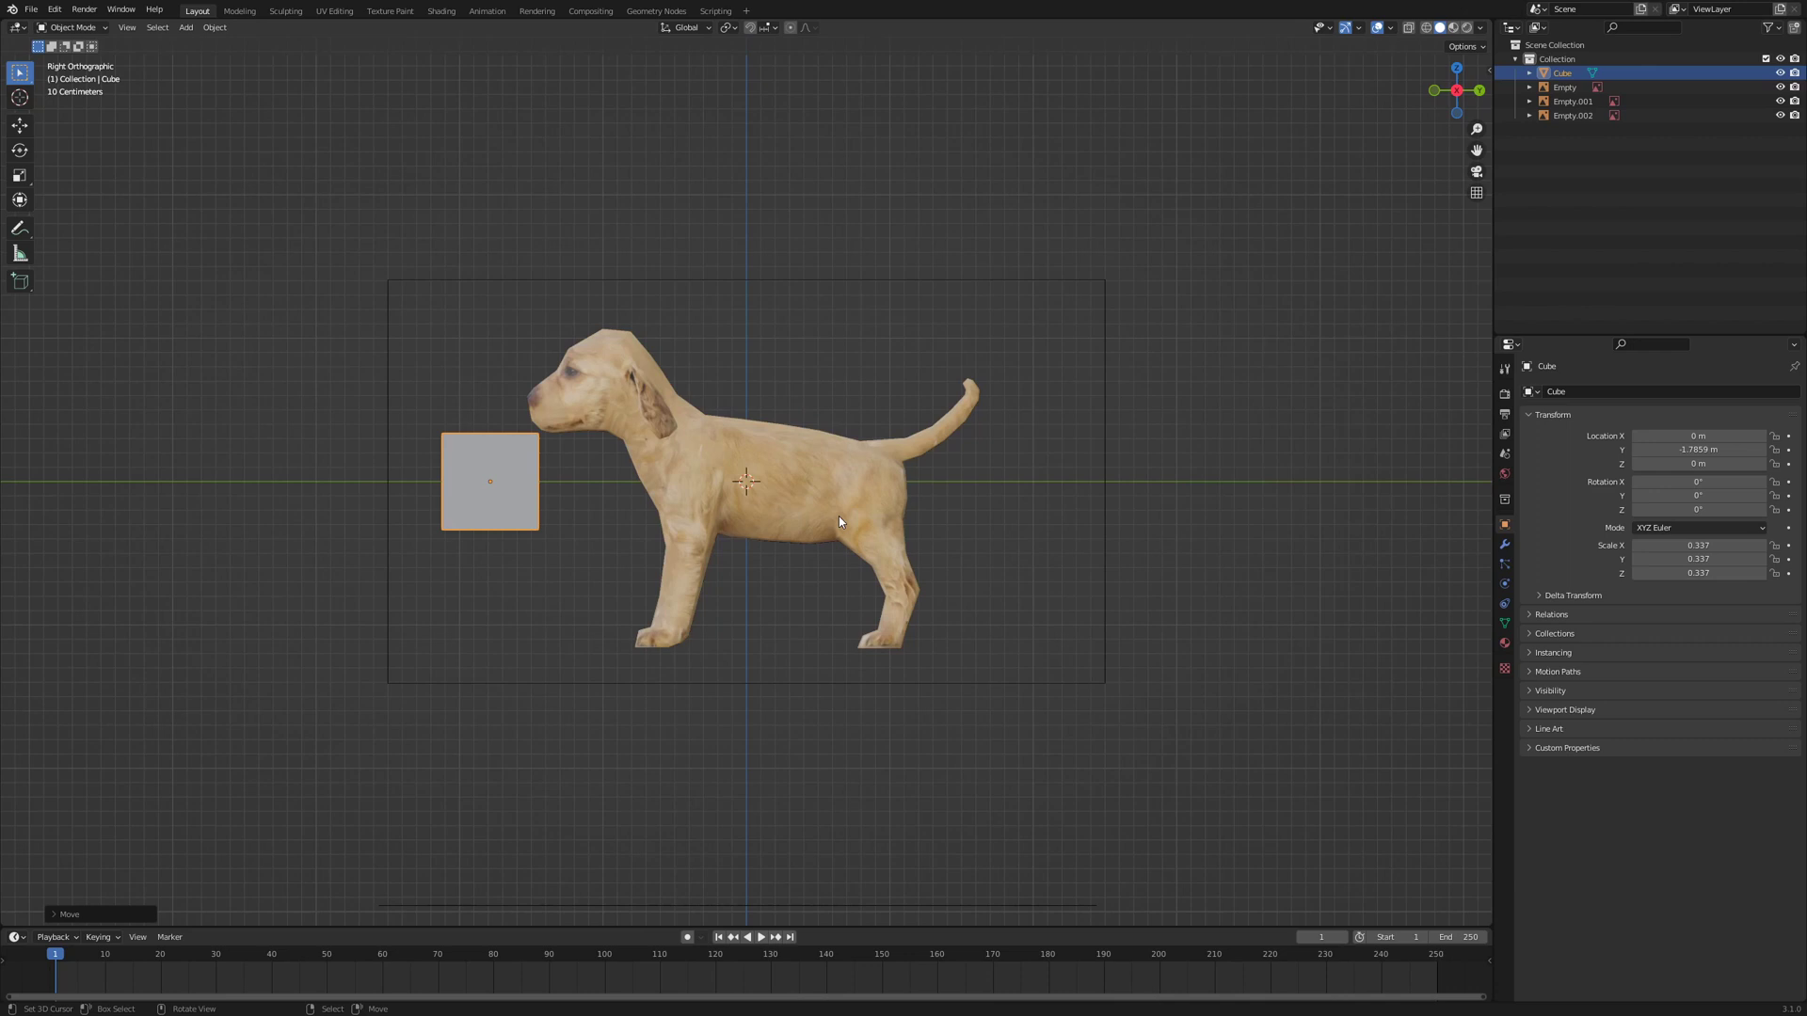
click(838, 516)
scroll(838, 516, up, 2)
key(g)
key(y)
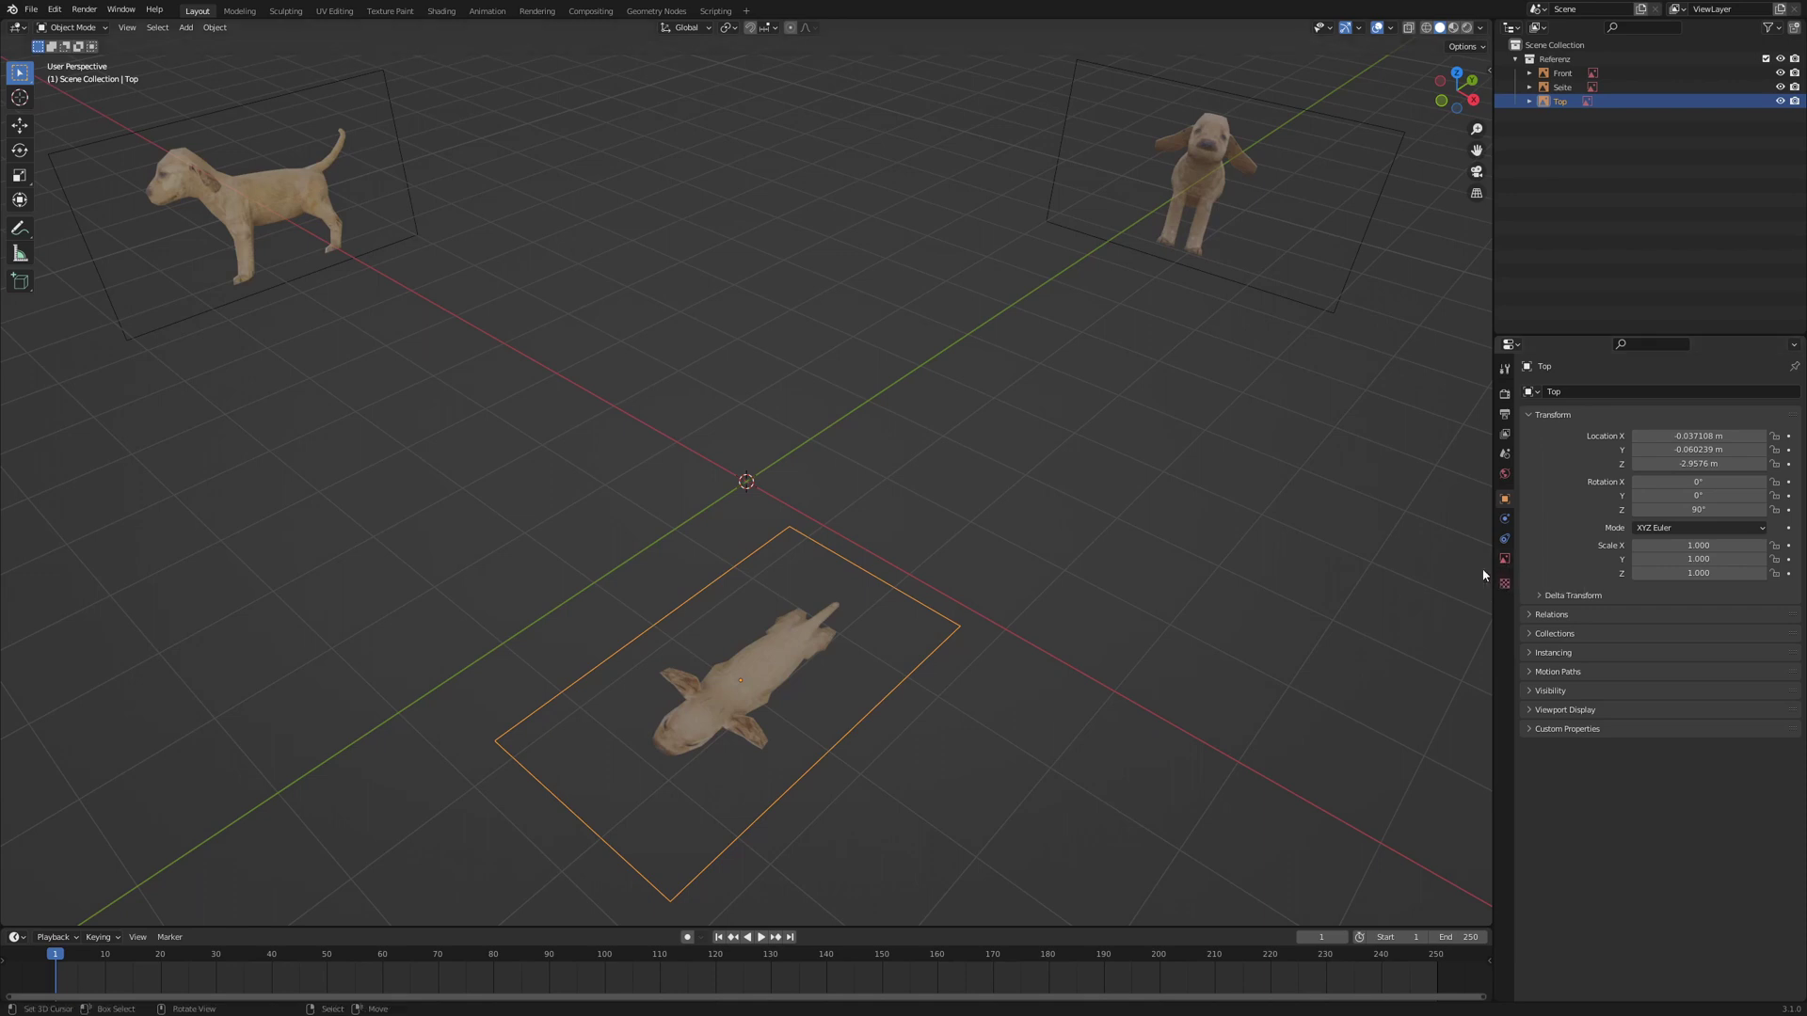
- Turn off selectability for the Top reference image and try to select the Front image in the viewport
click(1504, 559)
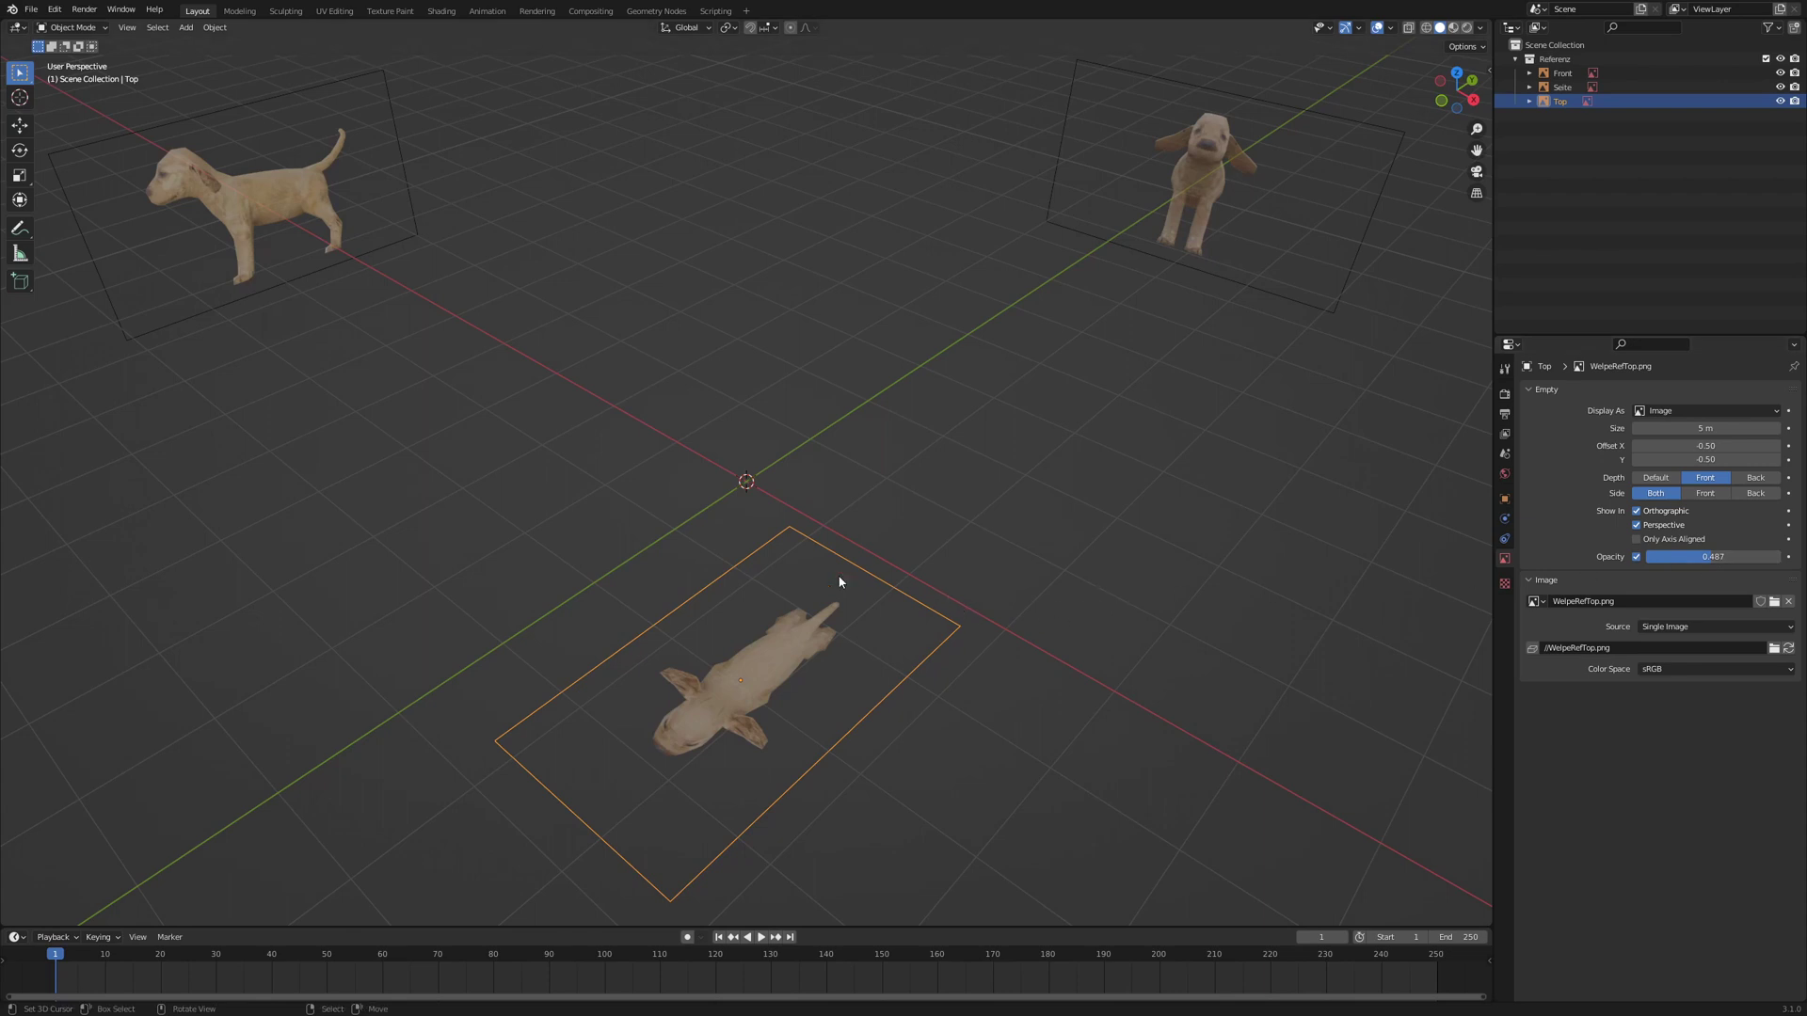
click(1505, 499)
click(1553, 692)
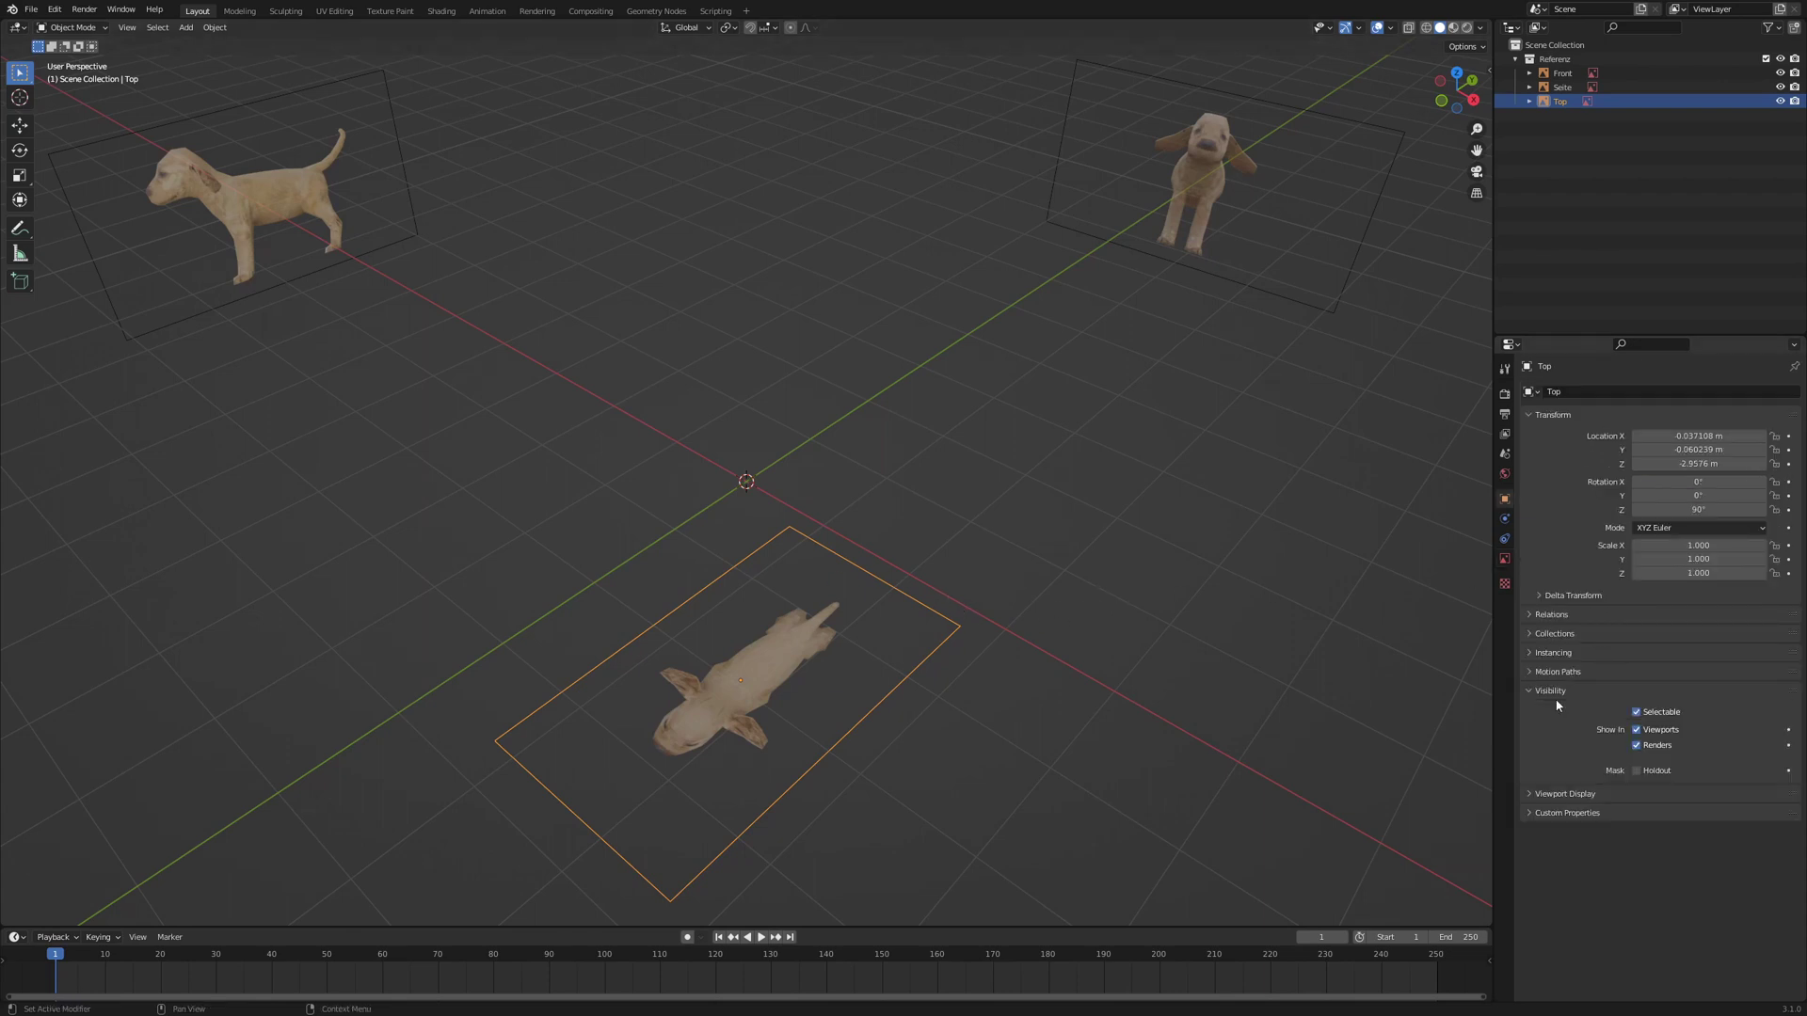
click(1637, 713)
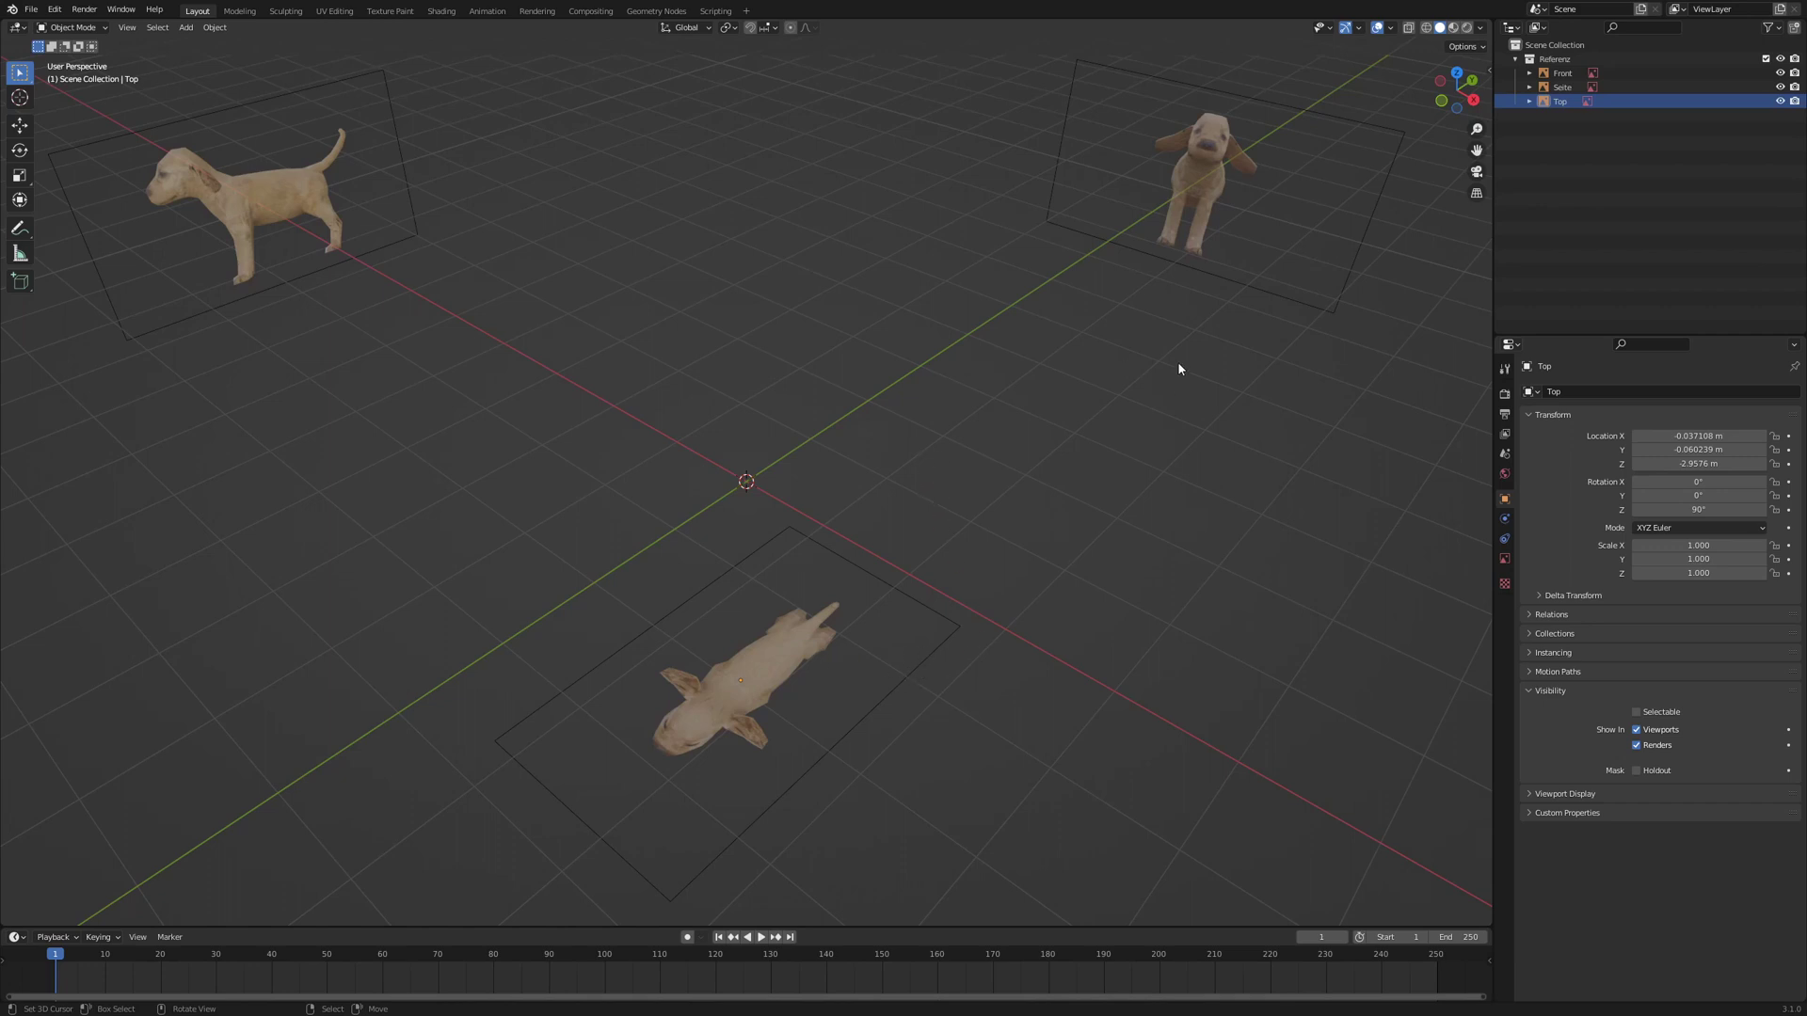
click(1231, 189)
- Create a new collection directly under the Scene Collection for the puppy mesh
click(1573, 49)
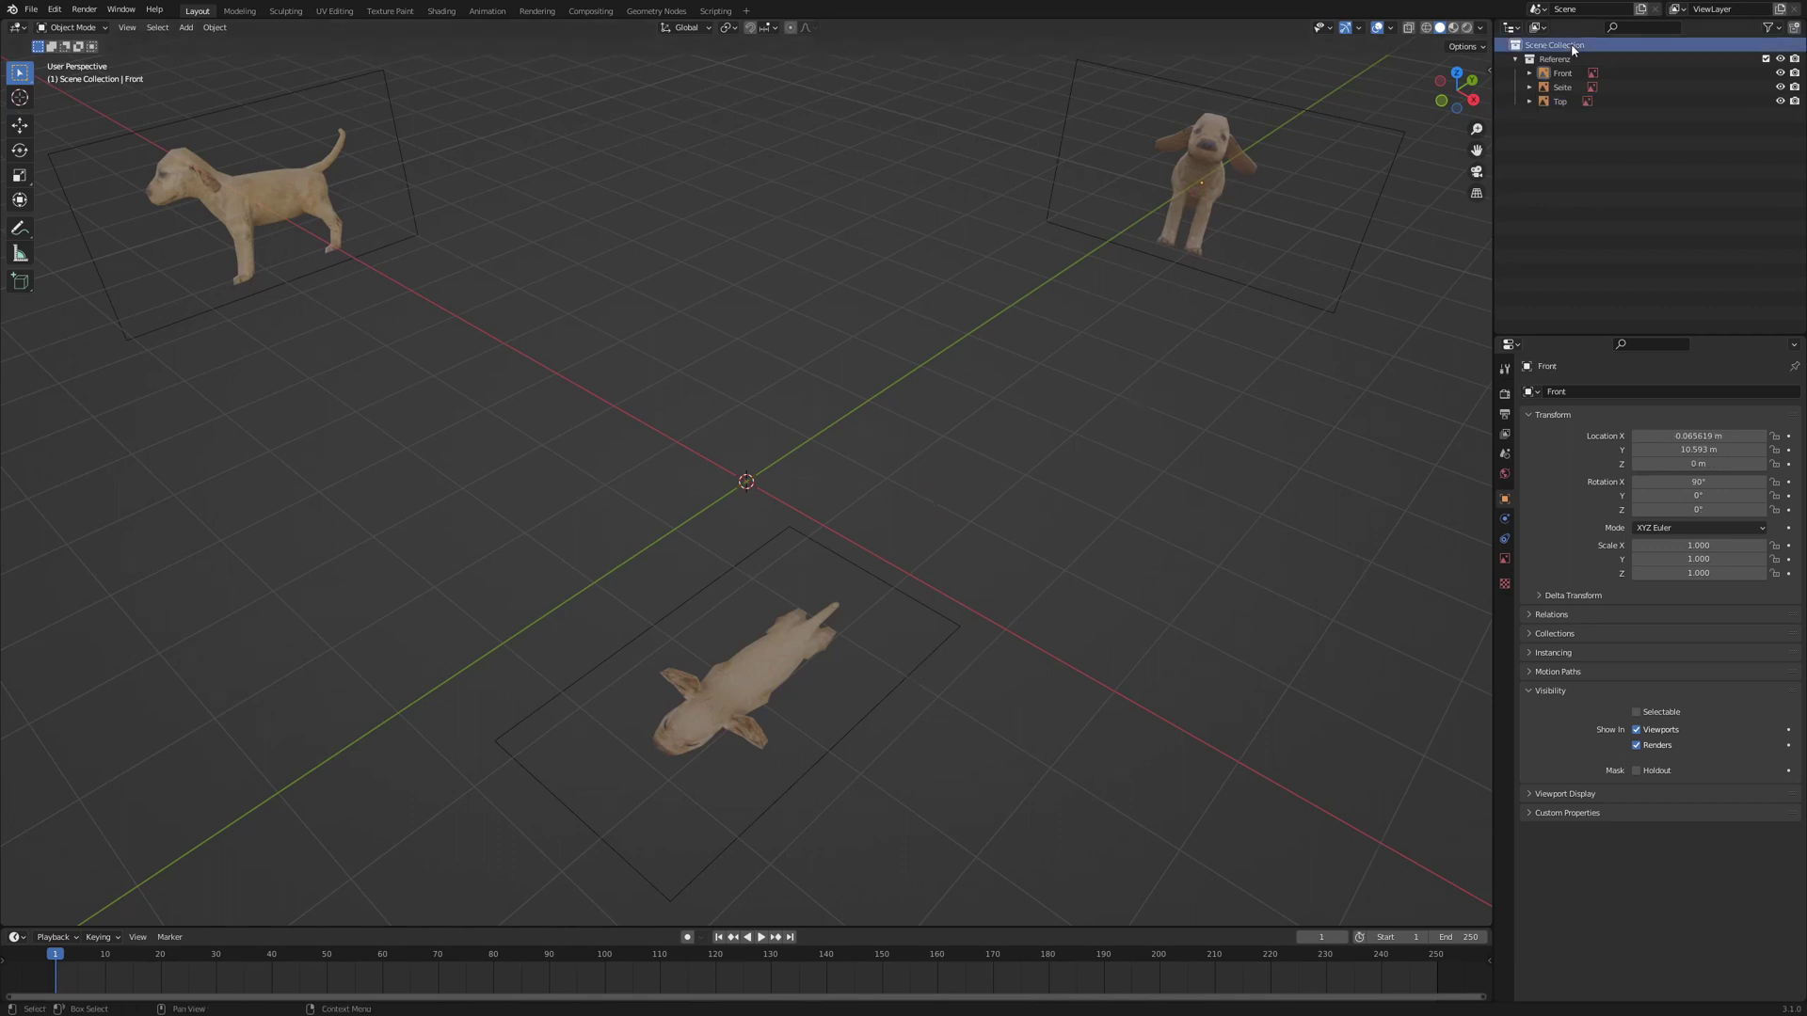
right_click(1573, 49)
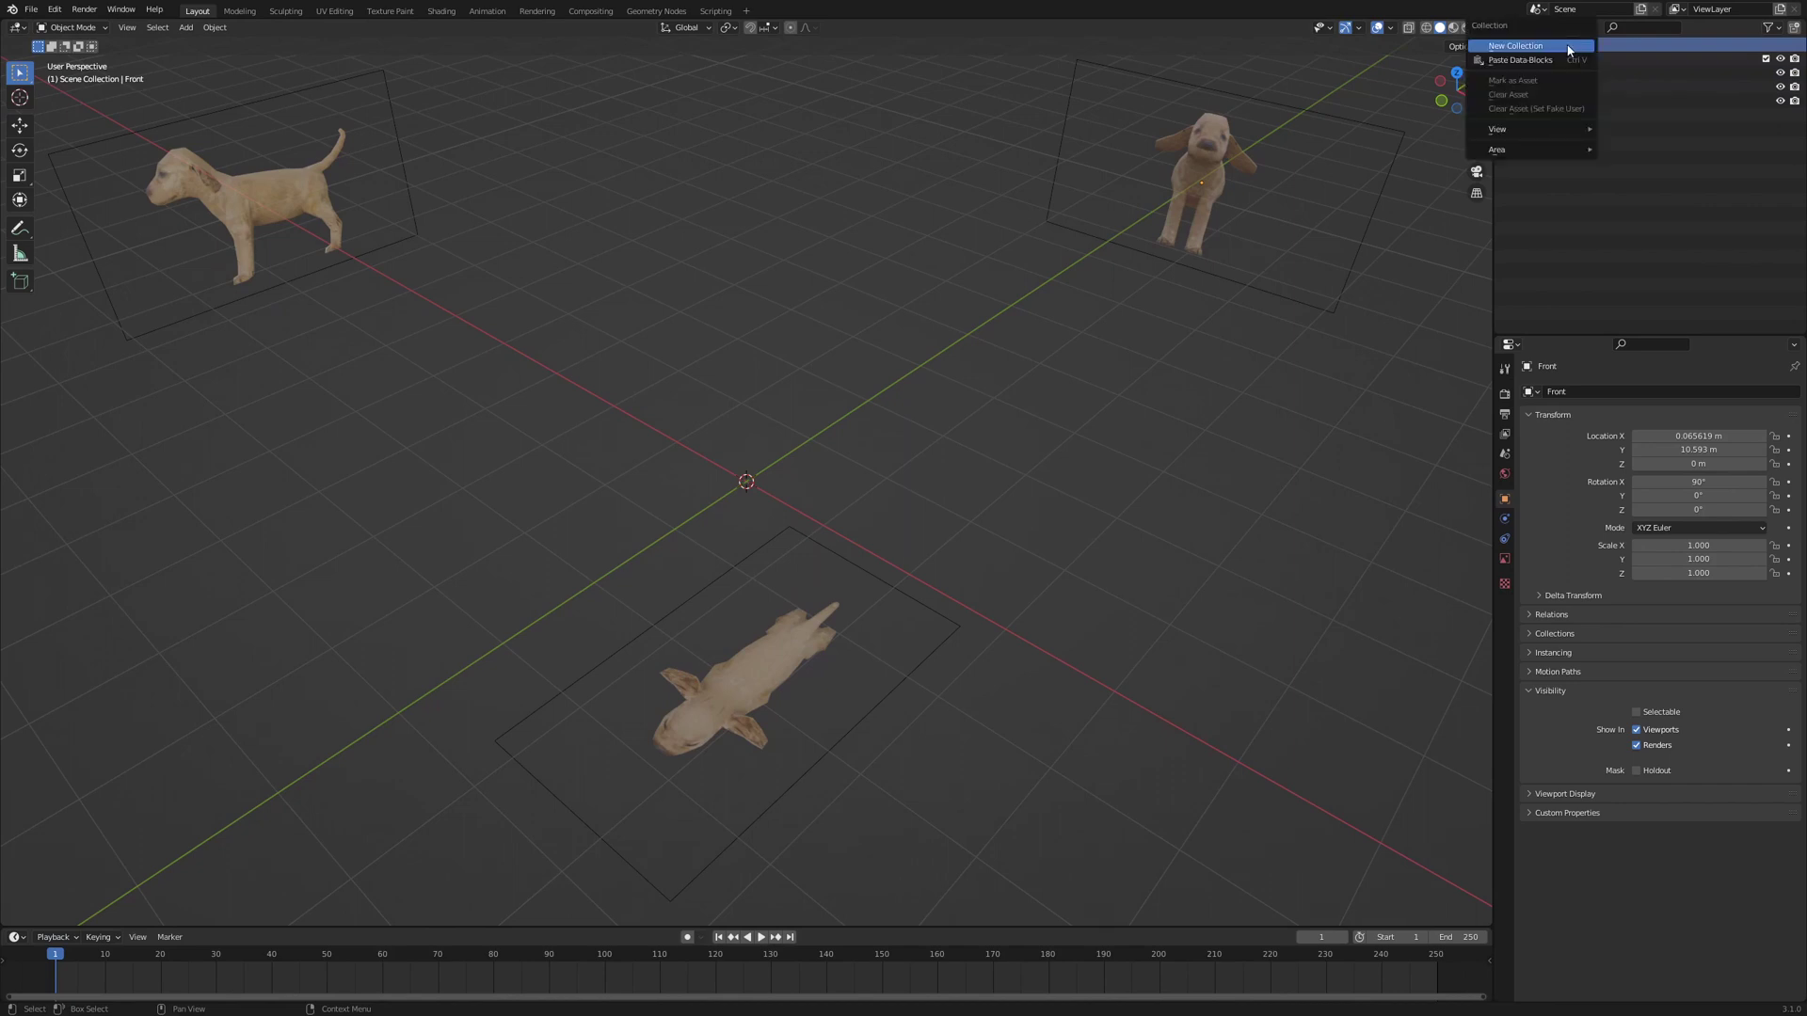
click(1570, 52)
- Add a plane at the origin and rotate it 90° about the global Y axis to face the right side view
key(KP_3)
scroll(764, 406, up, 2)
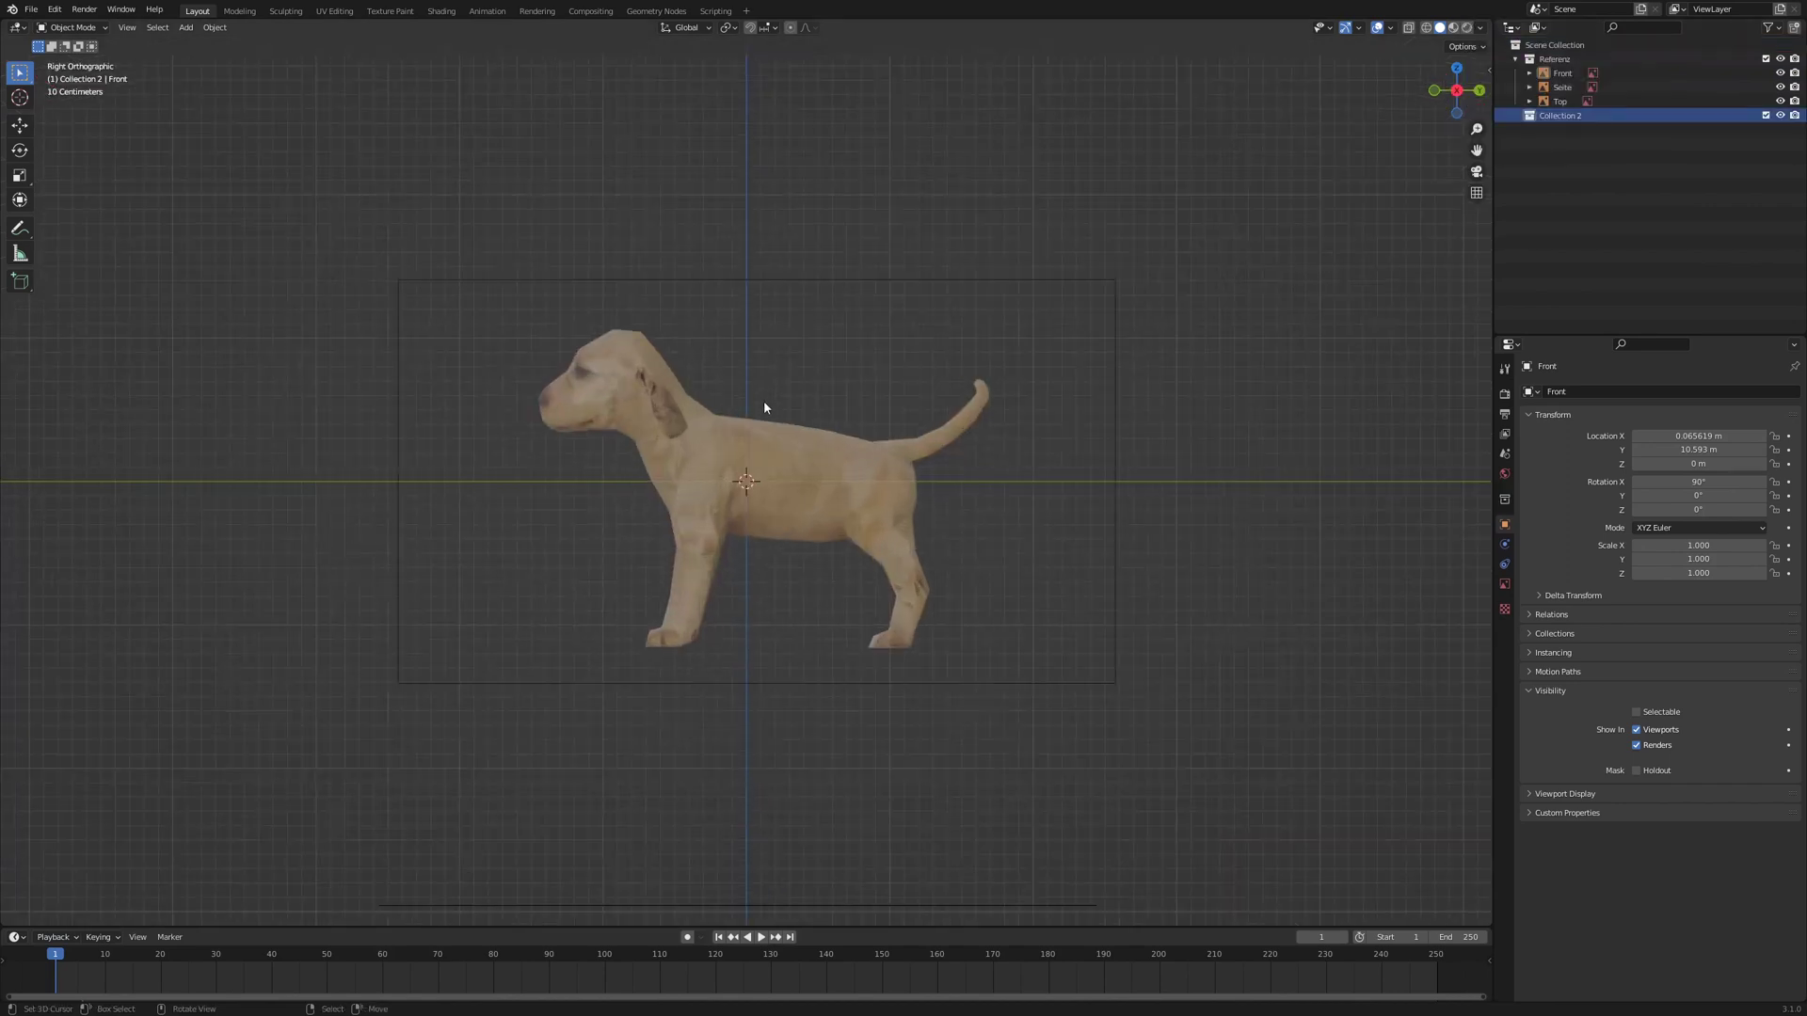
key(shift+a)
mouse_move(744, 412)
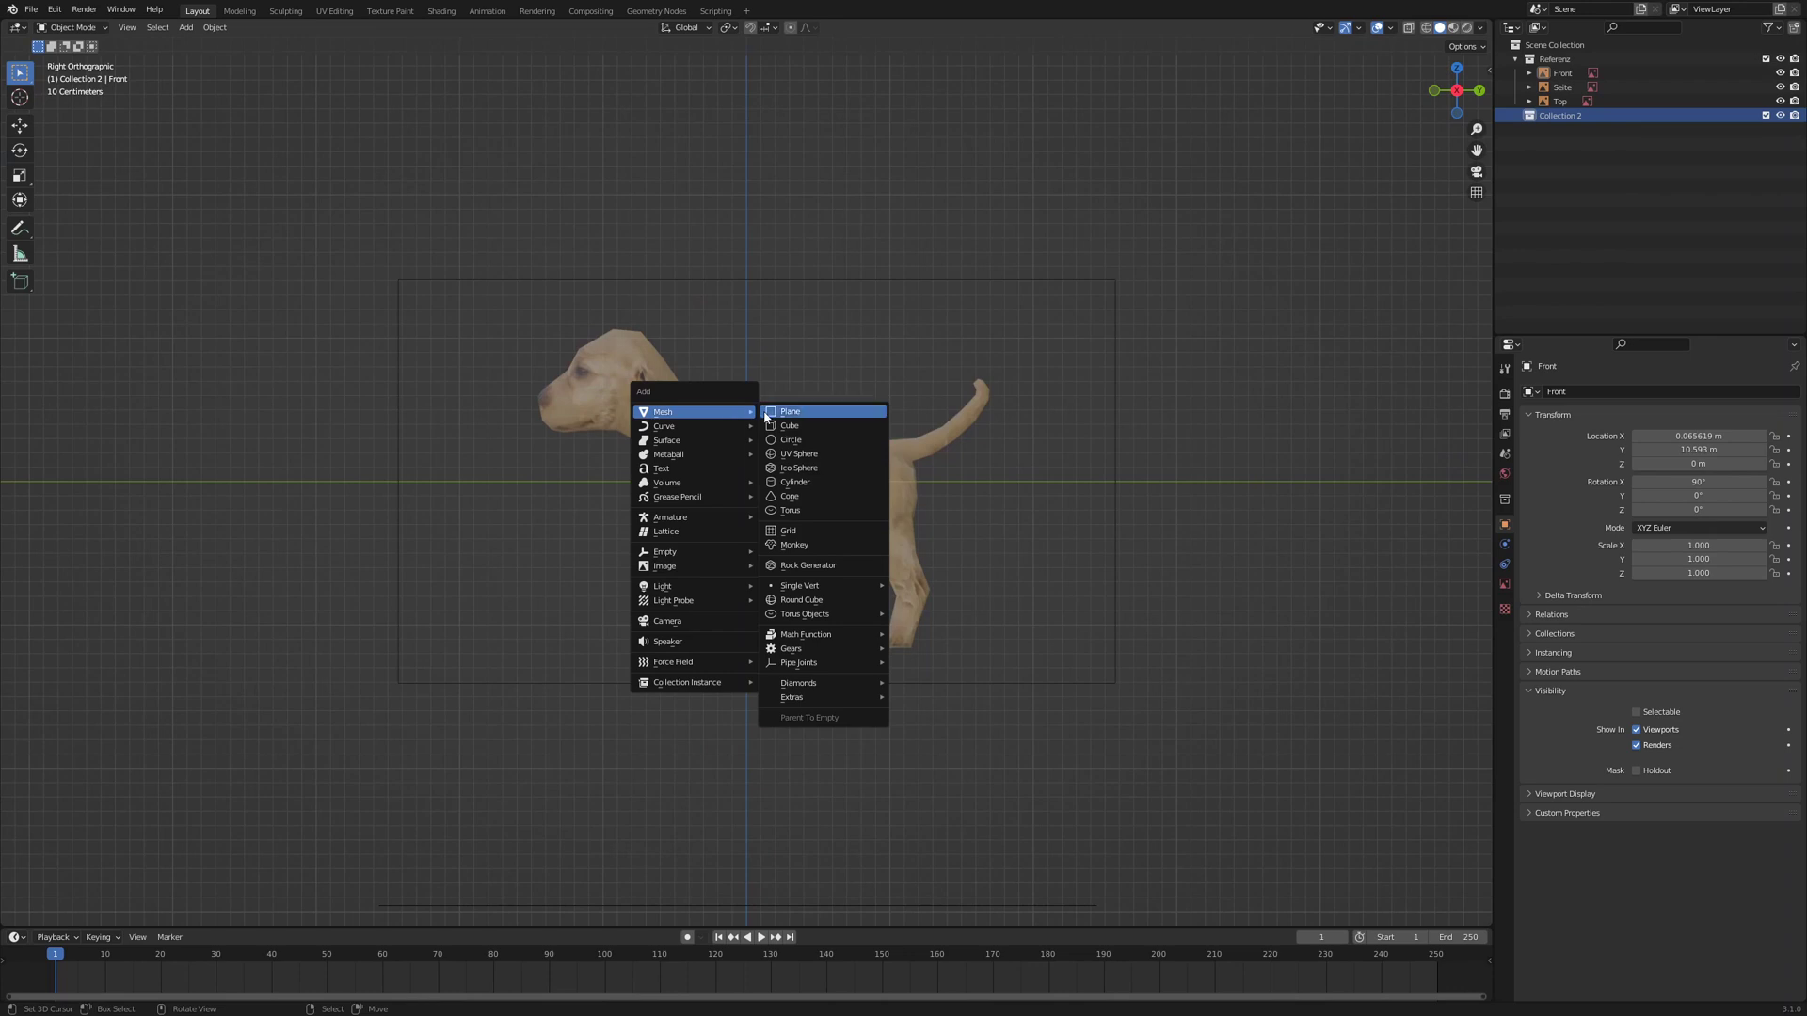
click(823, 415)
text(r90)
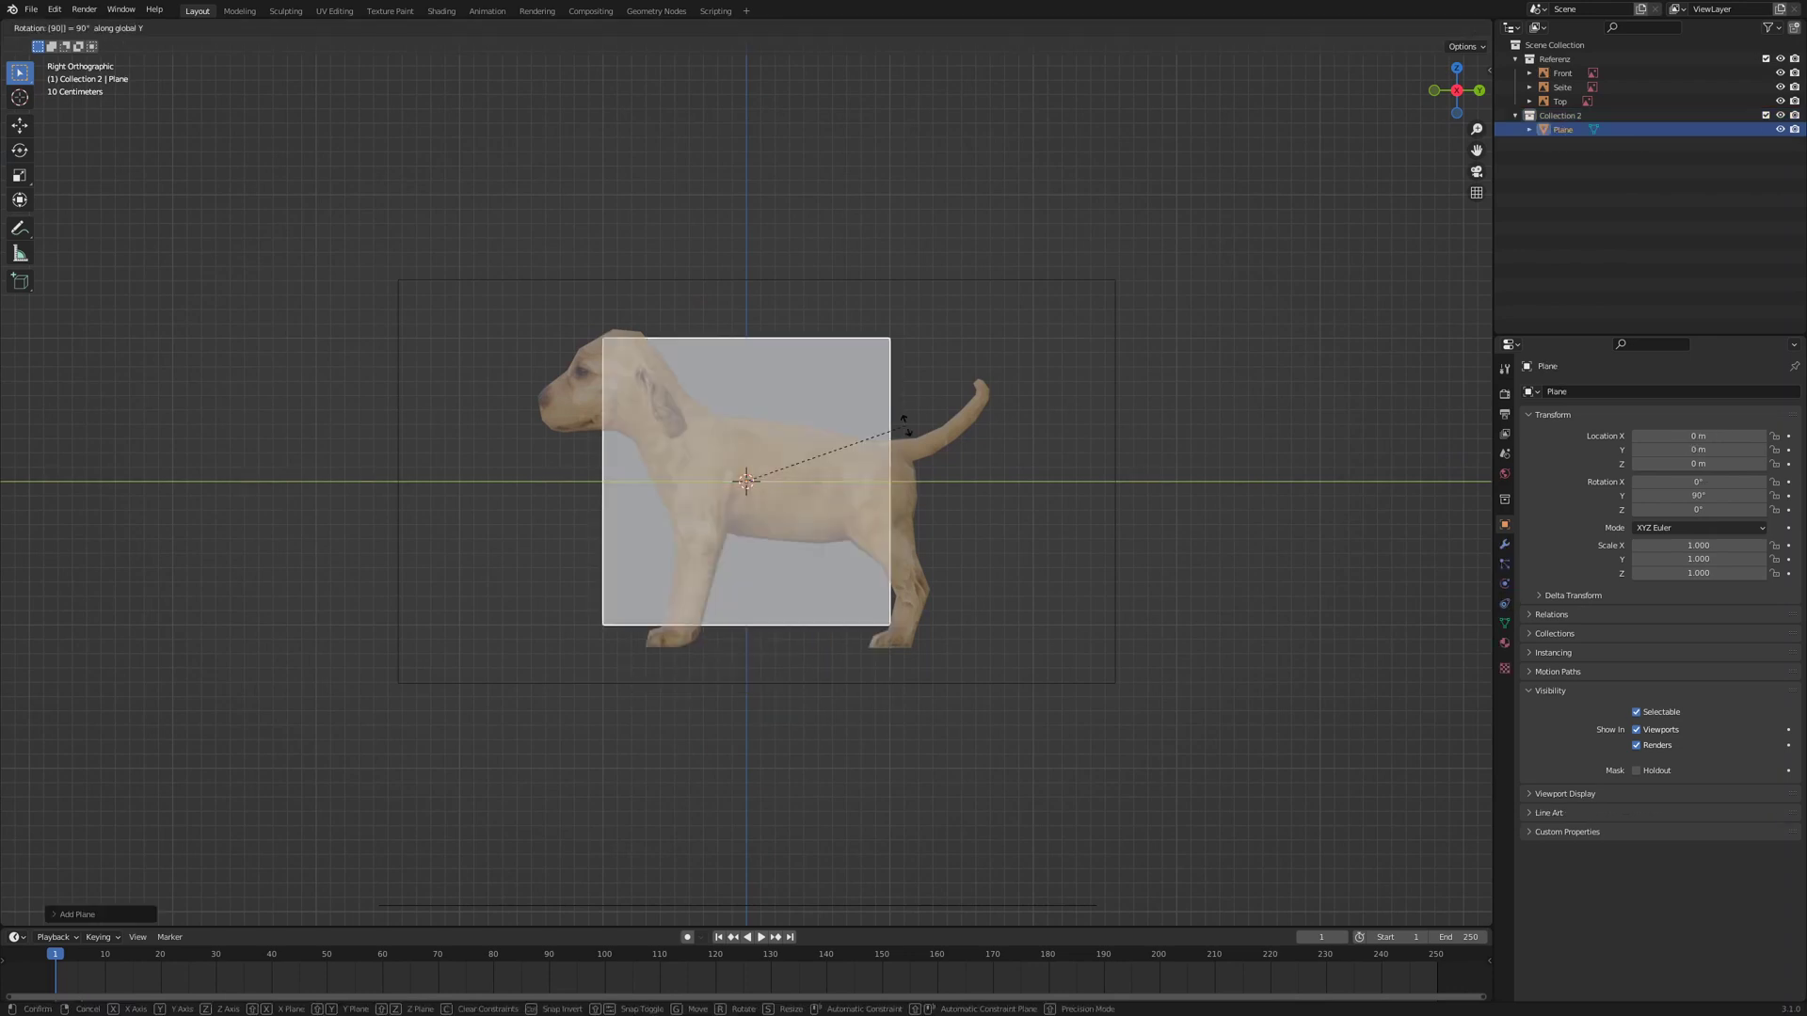
key(Return)
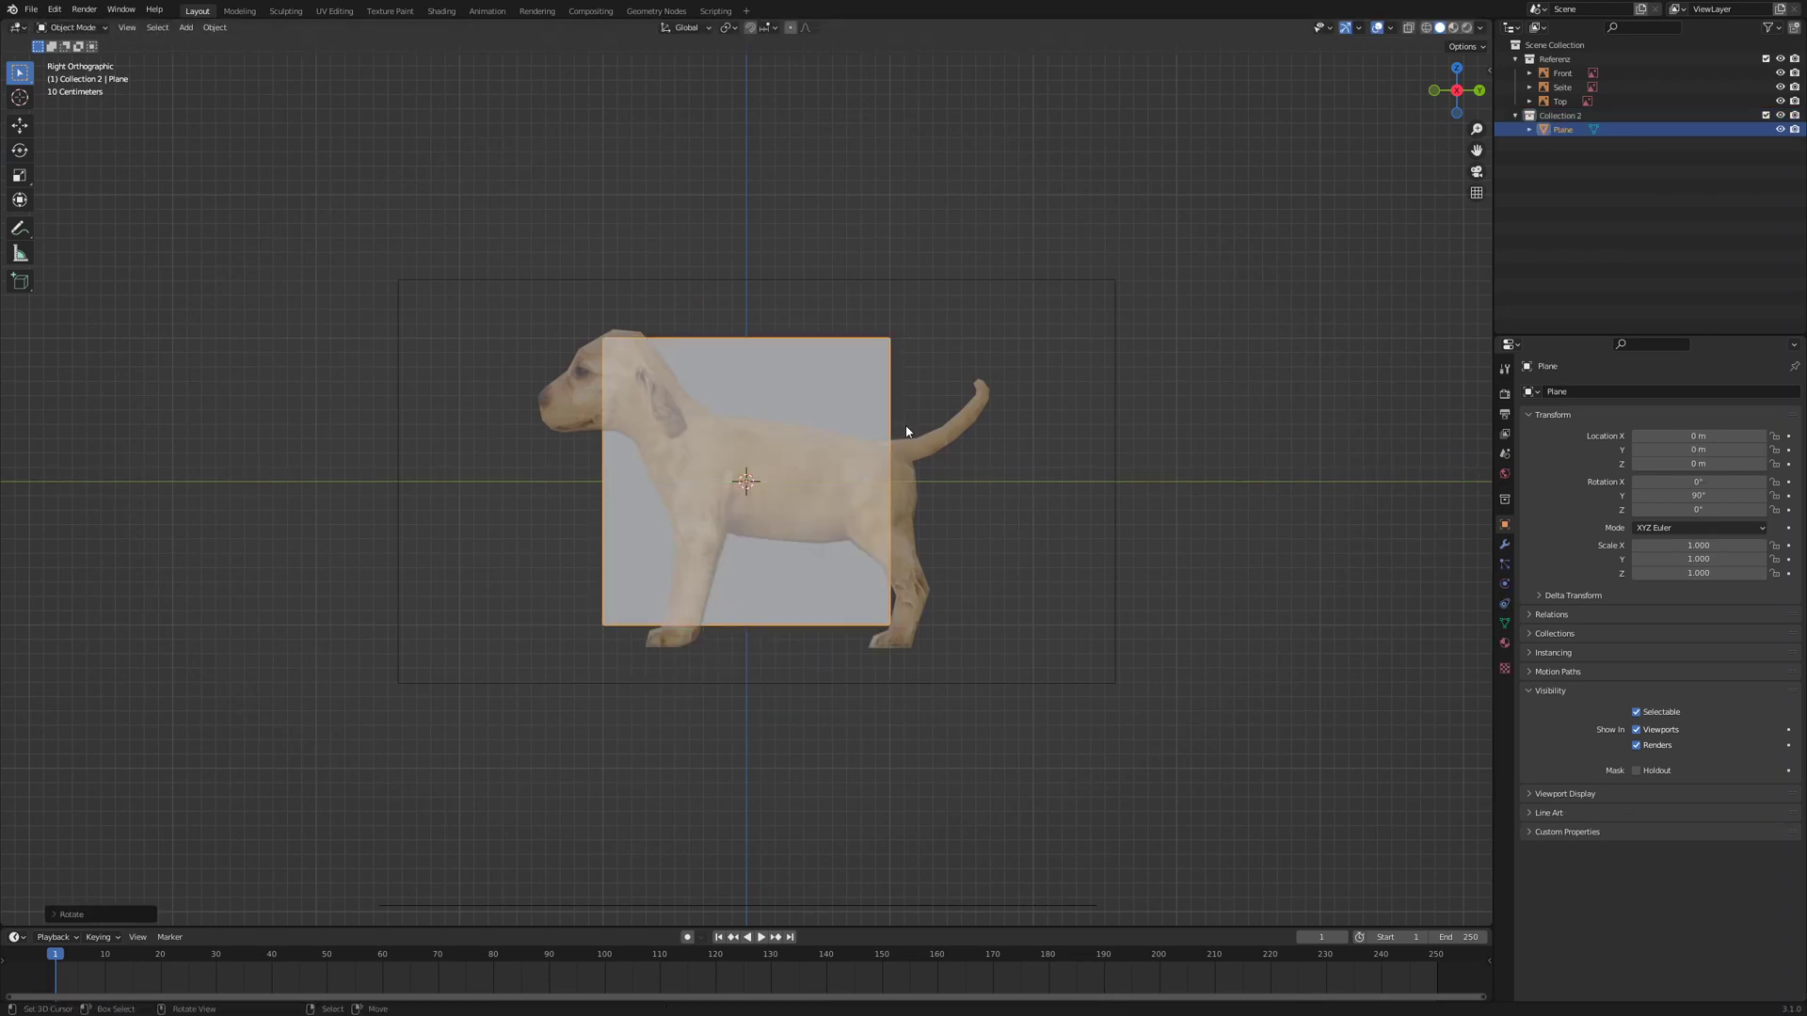
- Edit the plane's mesh and move its two upper vertices onto the puppy's nape and the start of its back
key(Tab)
scroll(906, 431, up, 2)
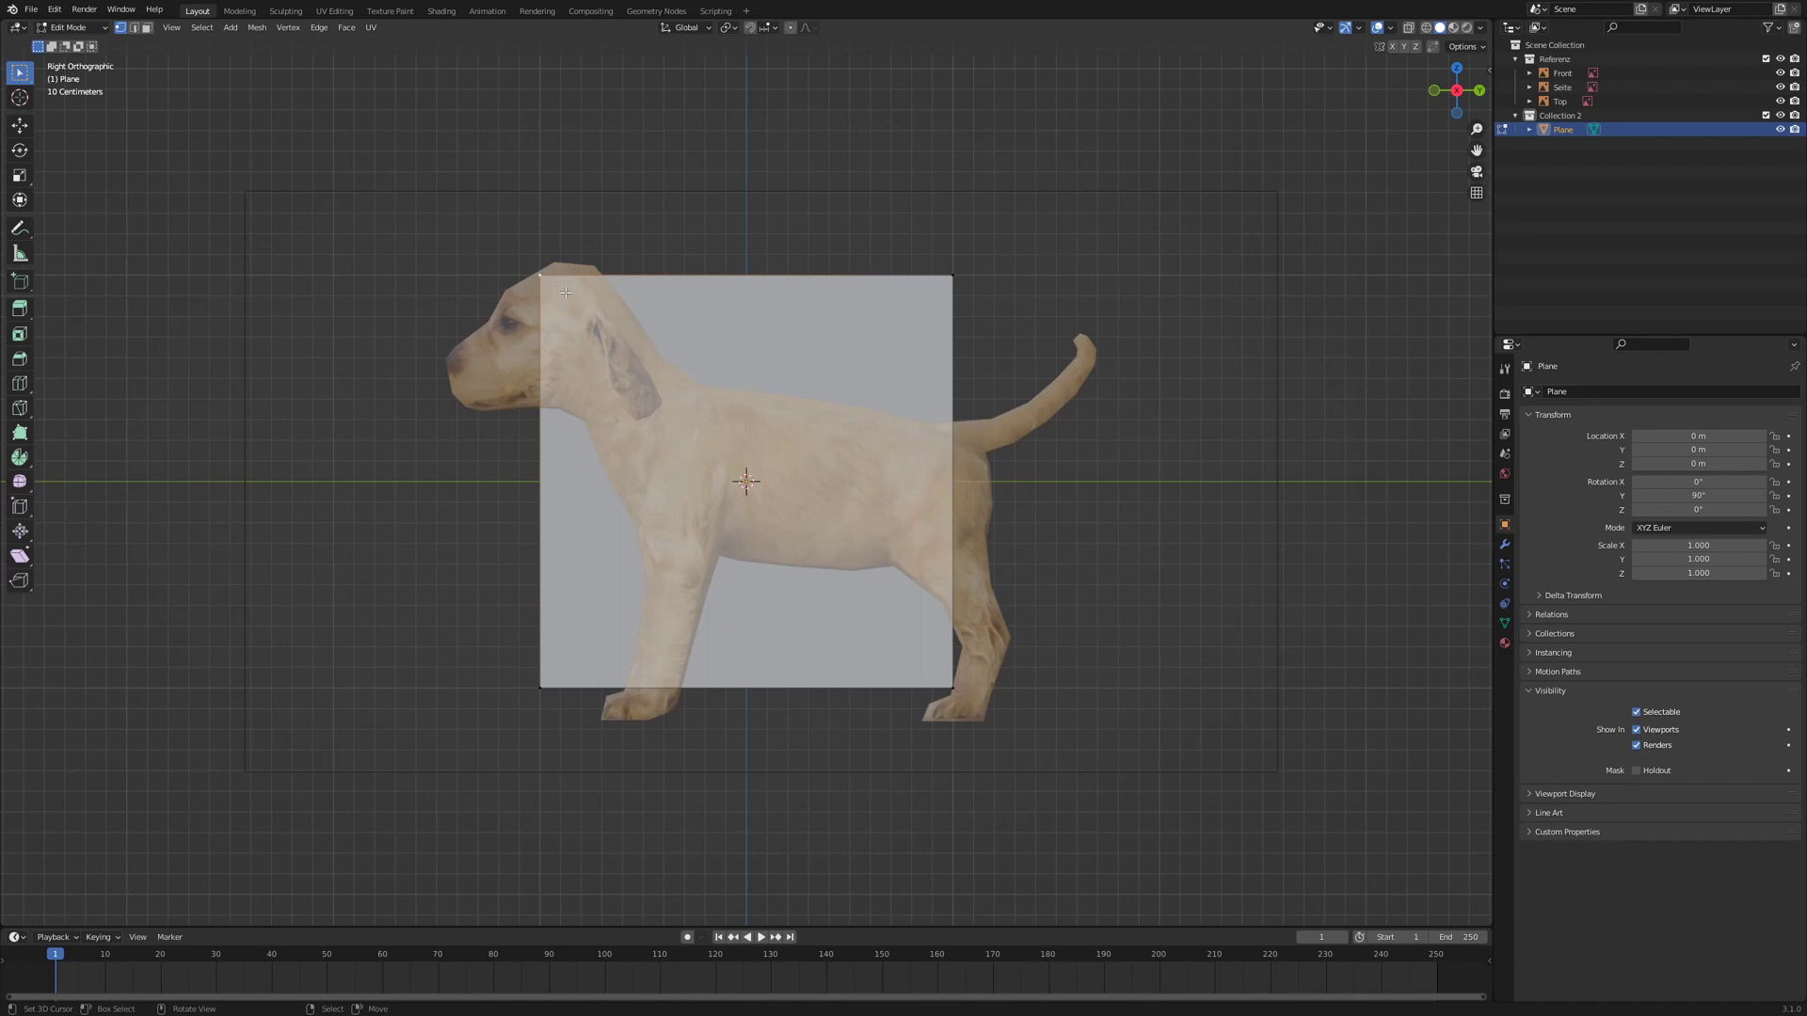
click(539, 276)
key(g)
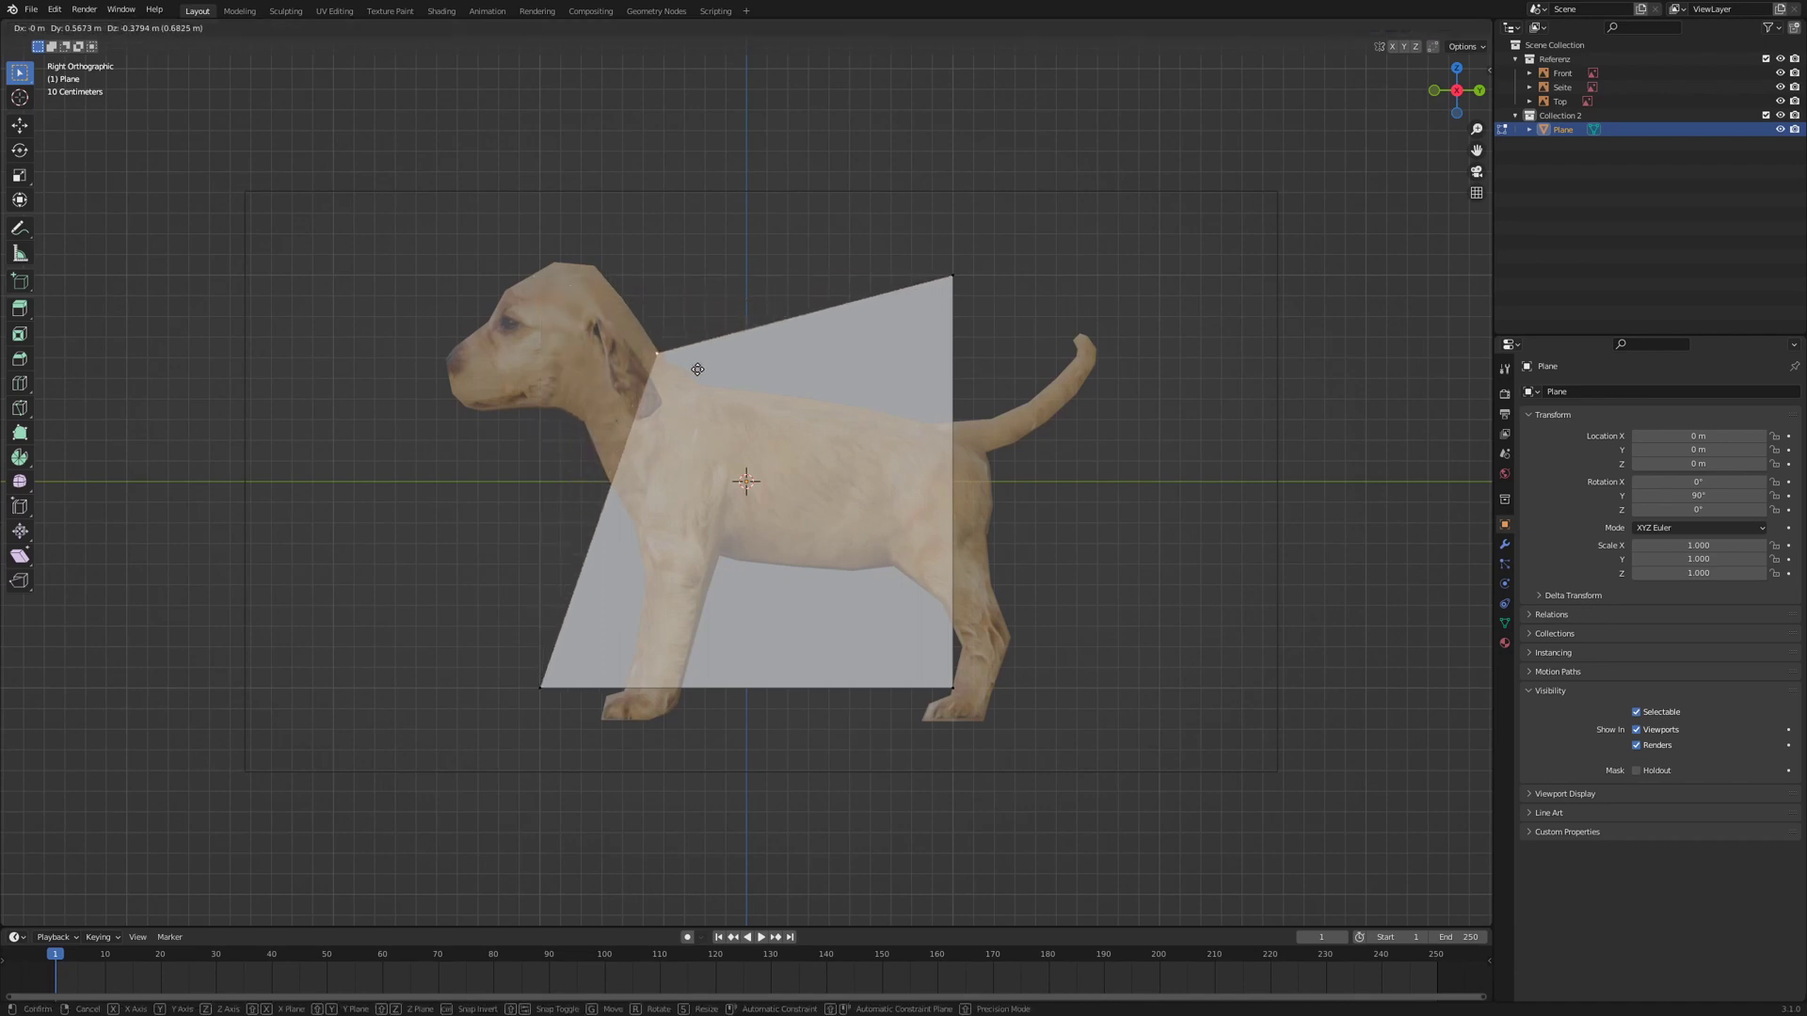
click(696, 369)
key(g)
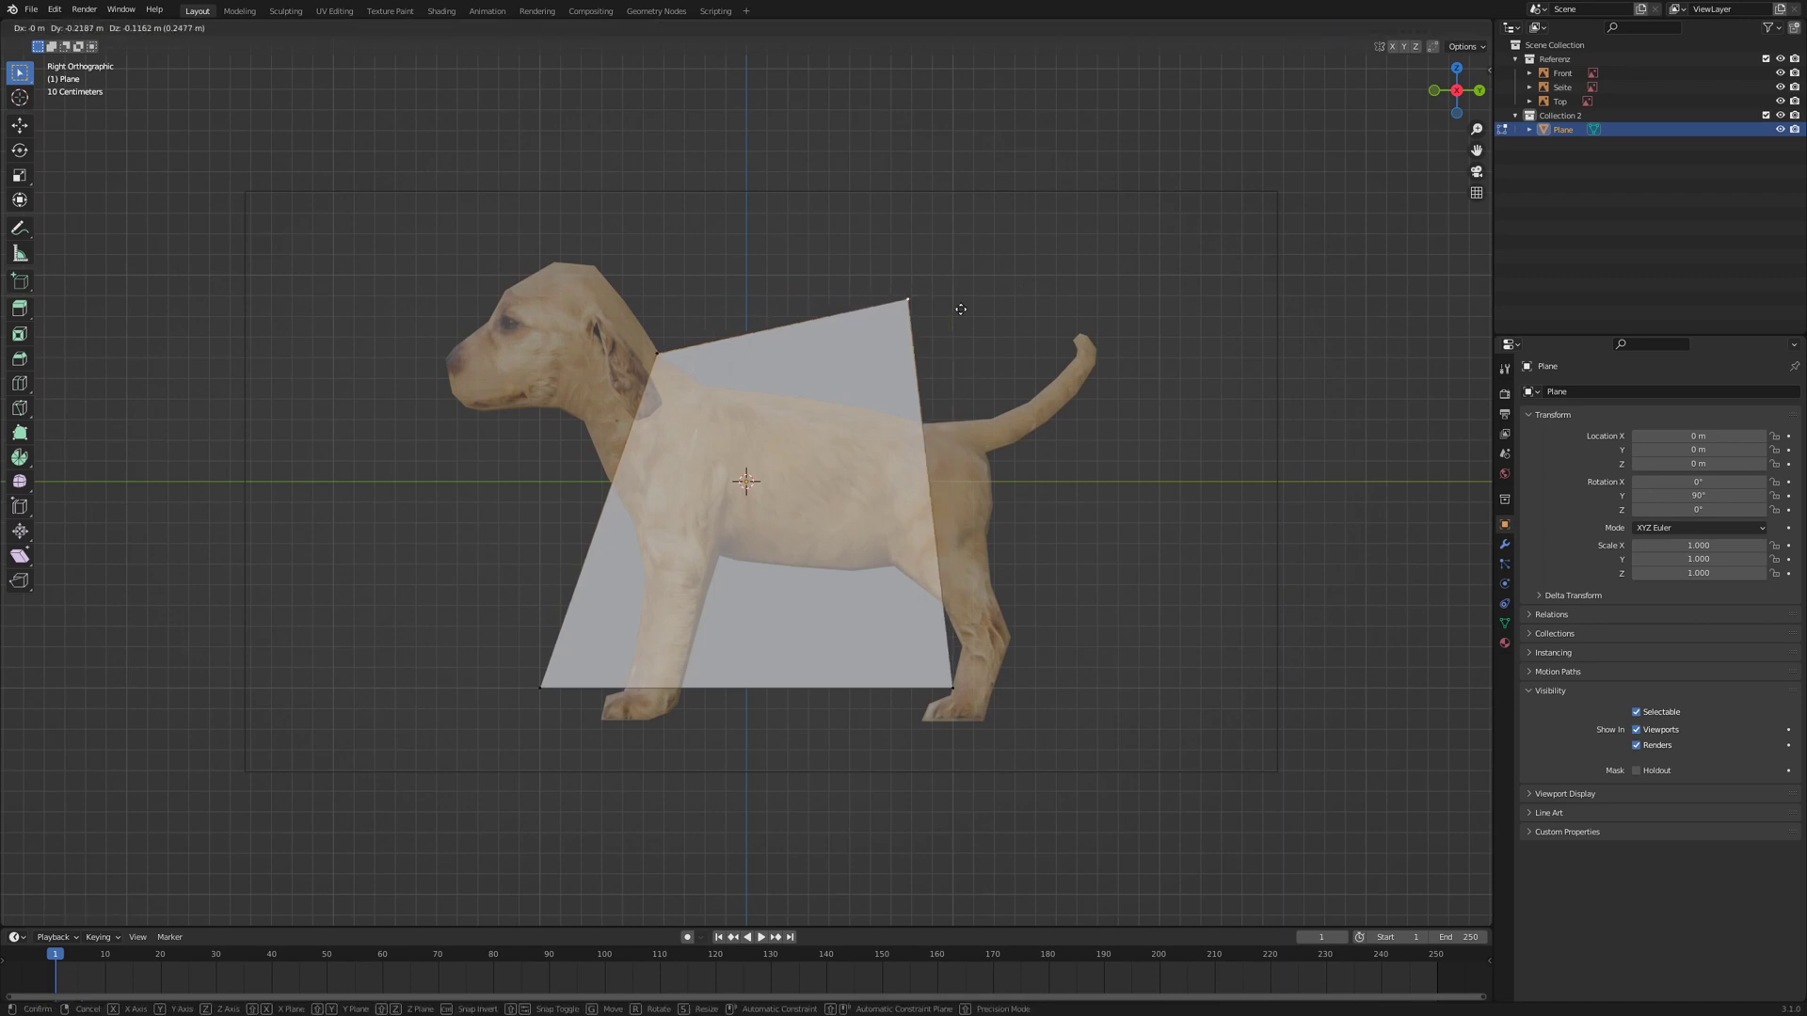
click(761, 391)
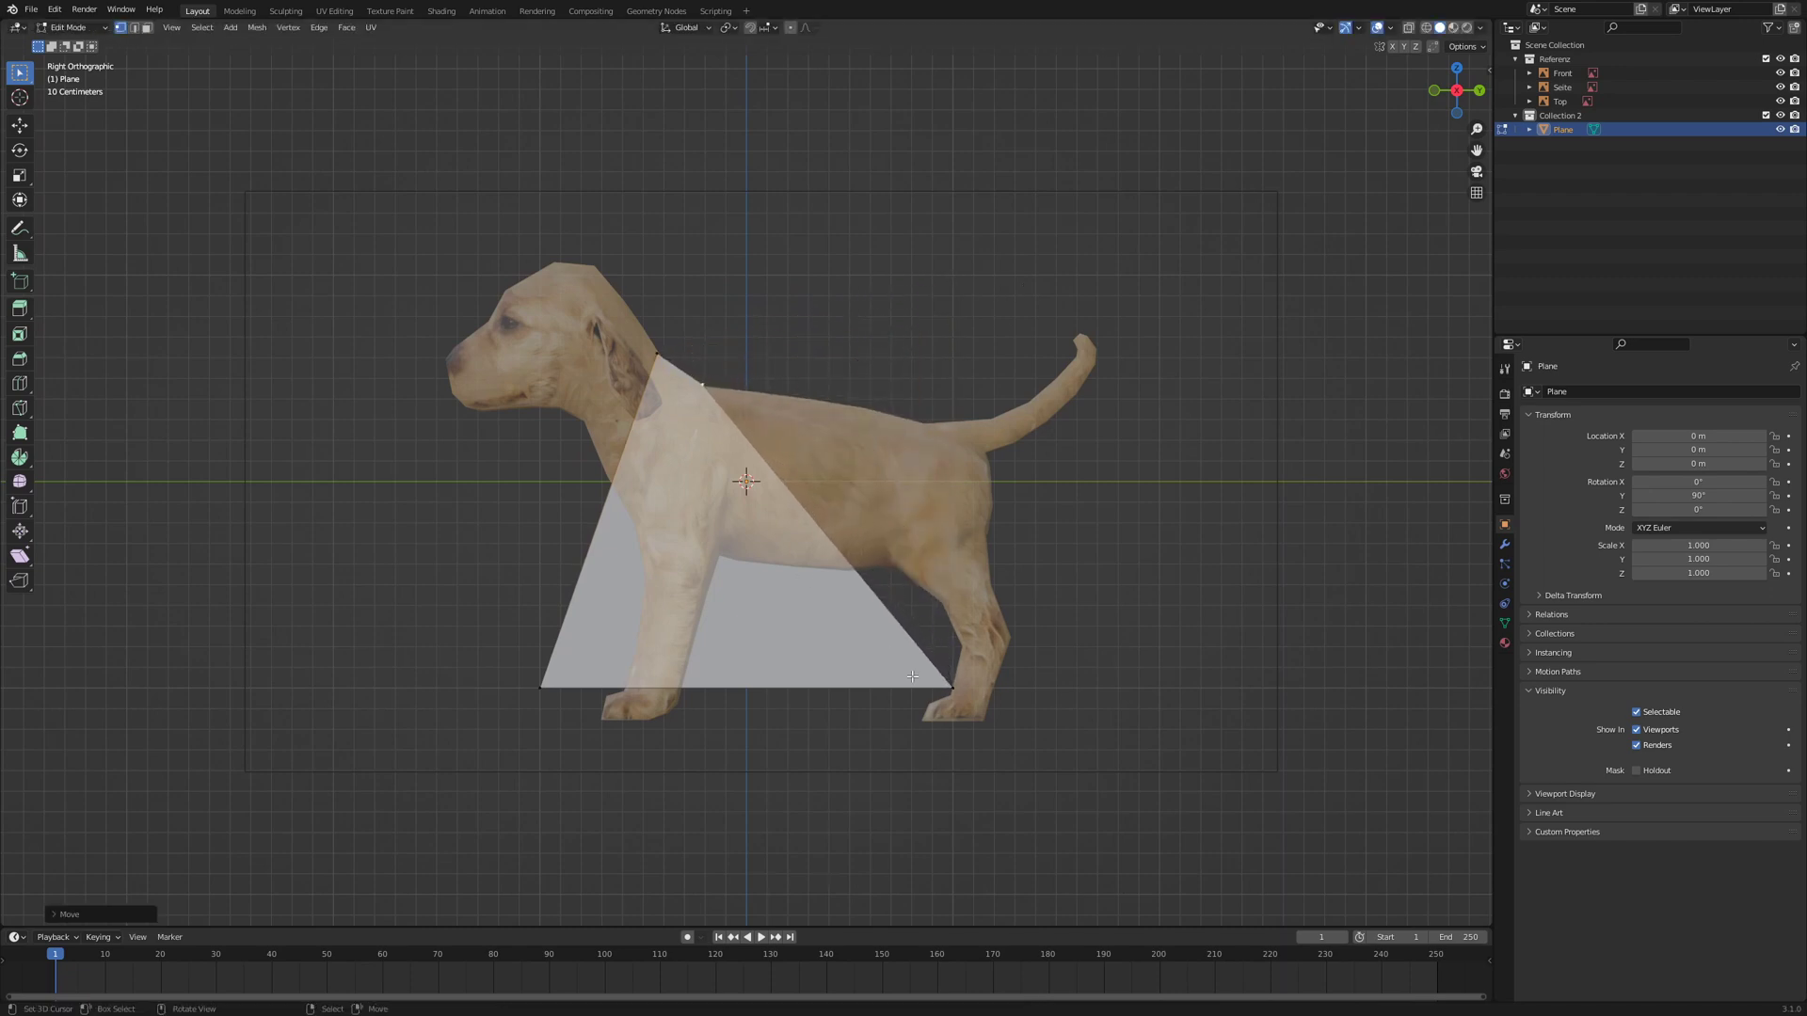
- Move the plane's two lower vertices onto the puppy's chest, behind the front leg's top and at the neck's base
click(951, 688)
key(g)
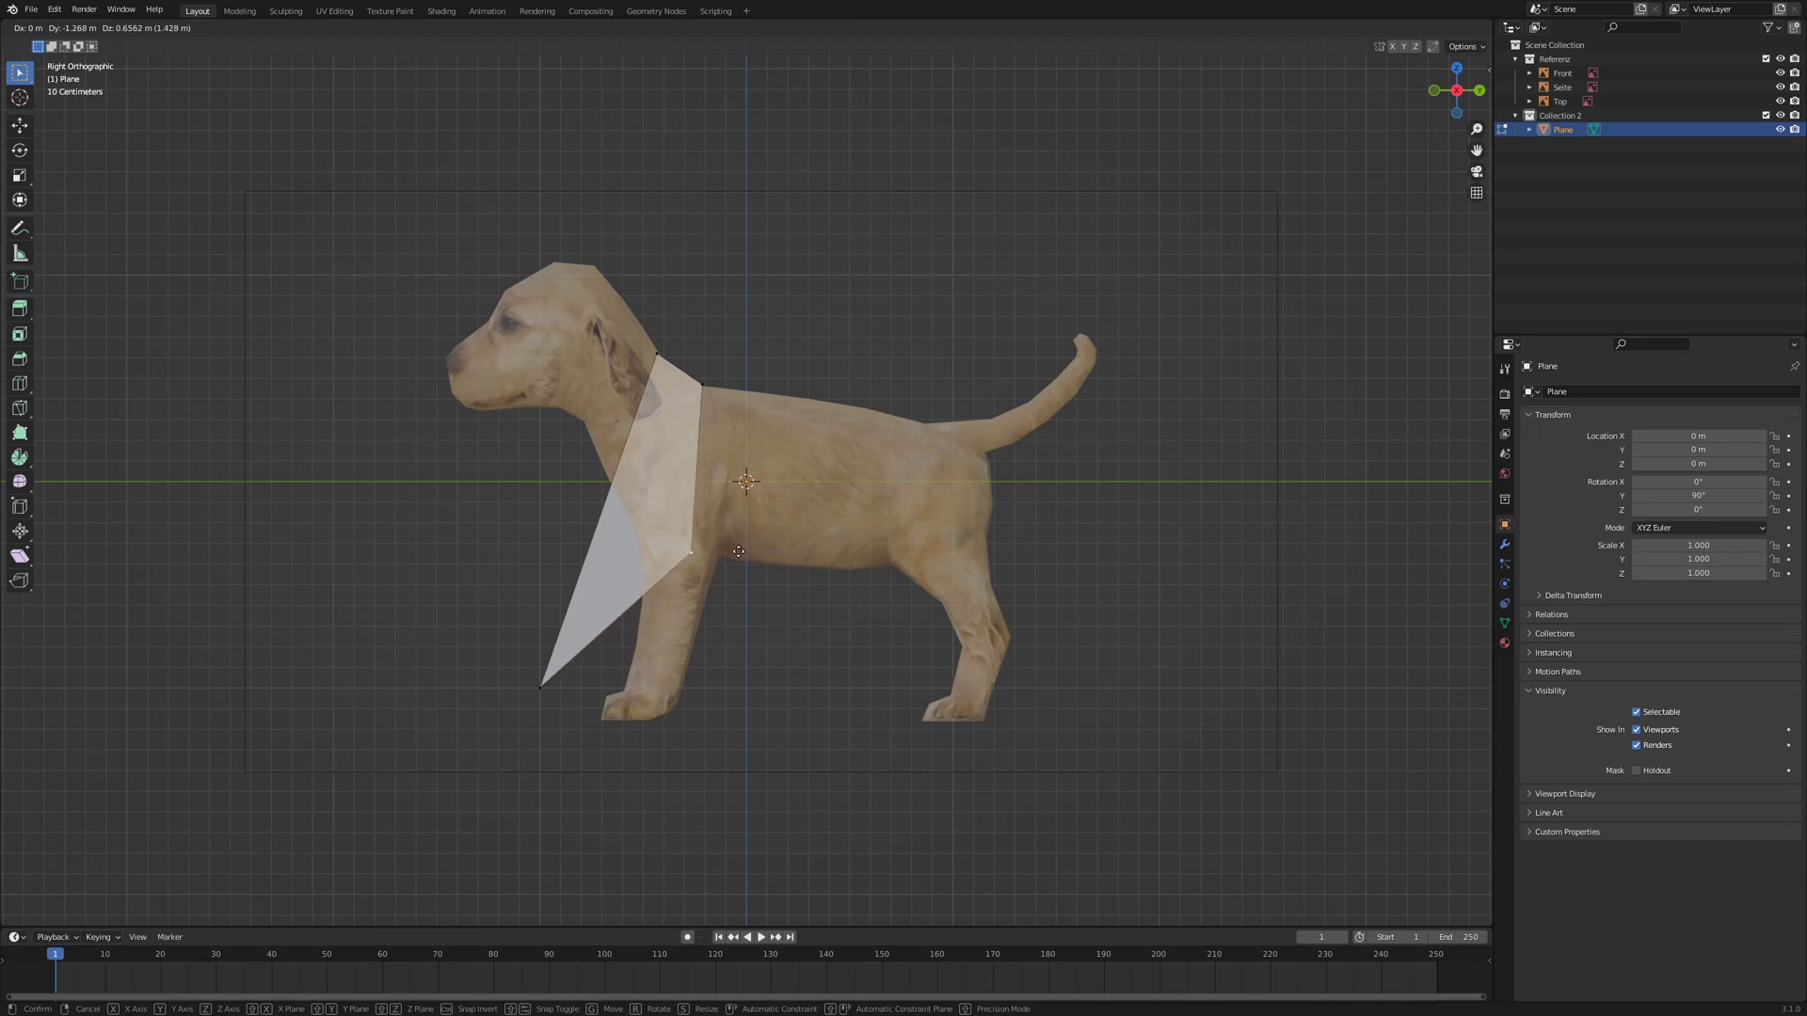
click(737, 551)
click(541, 688)
key(g)
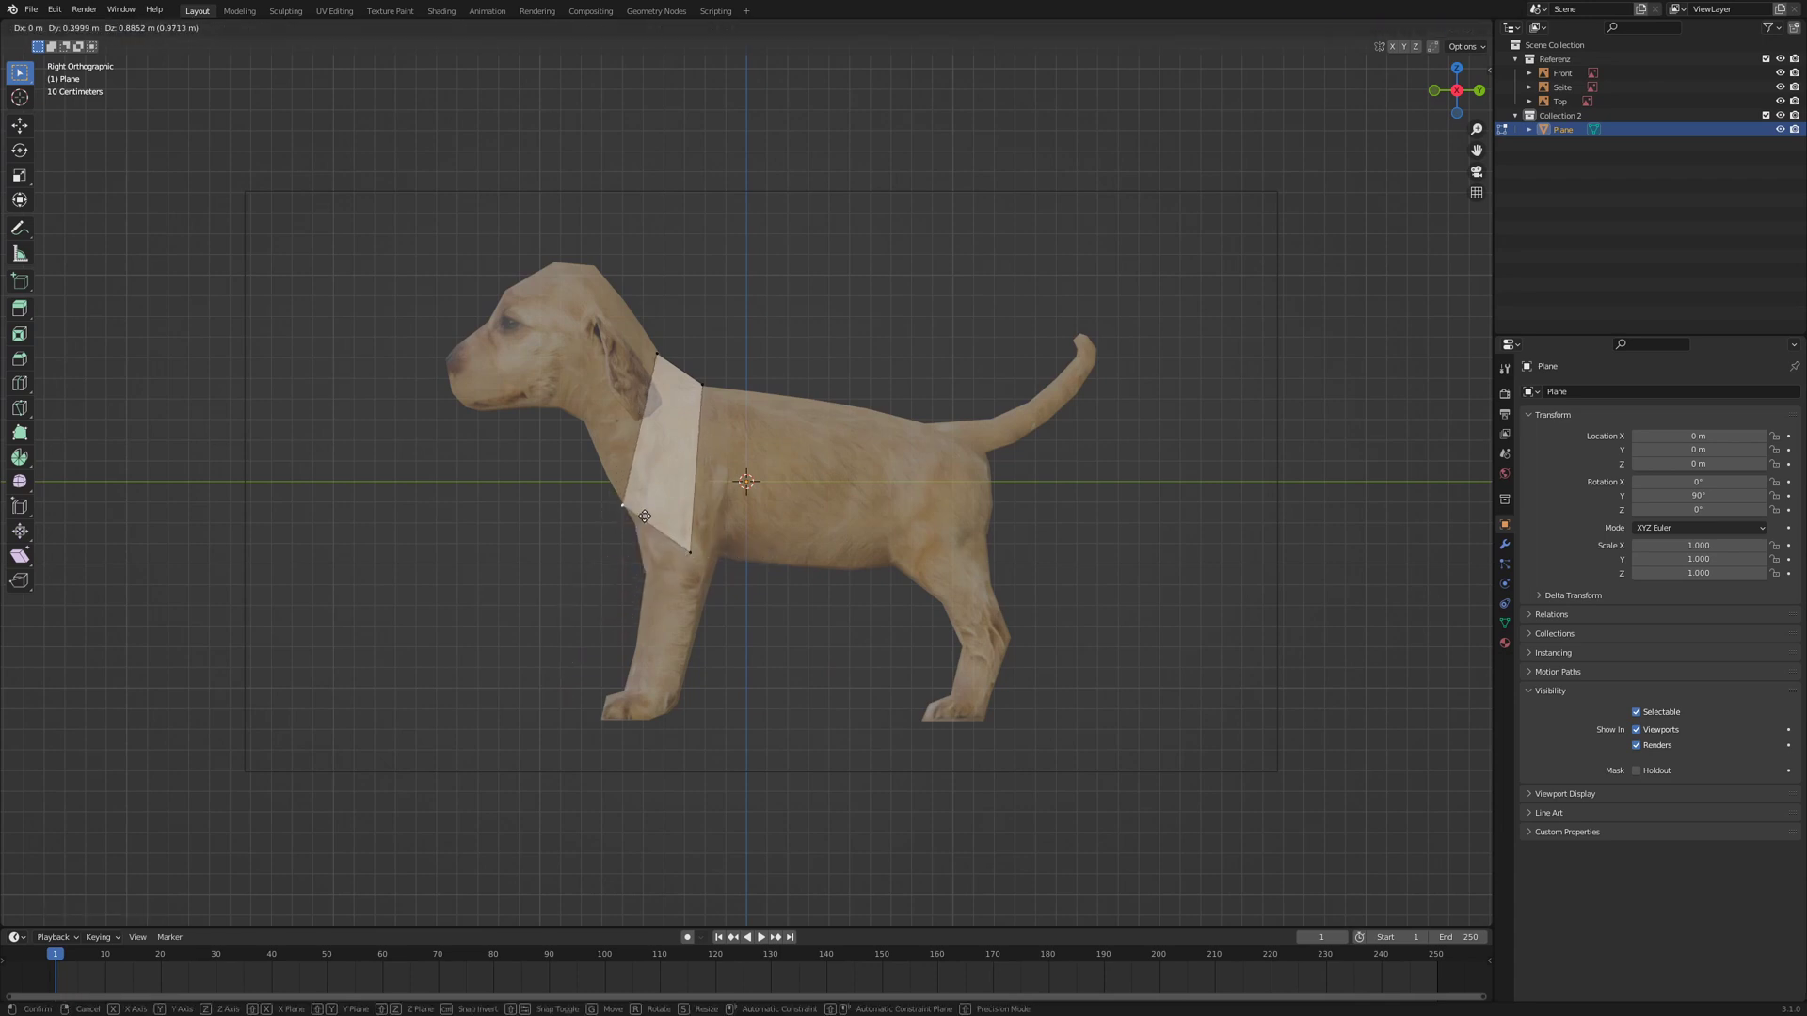
click(644, 516)
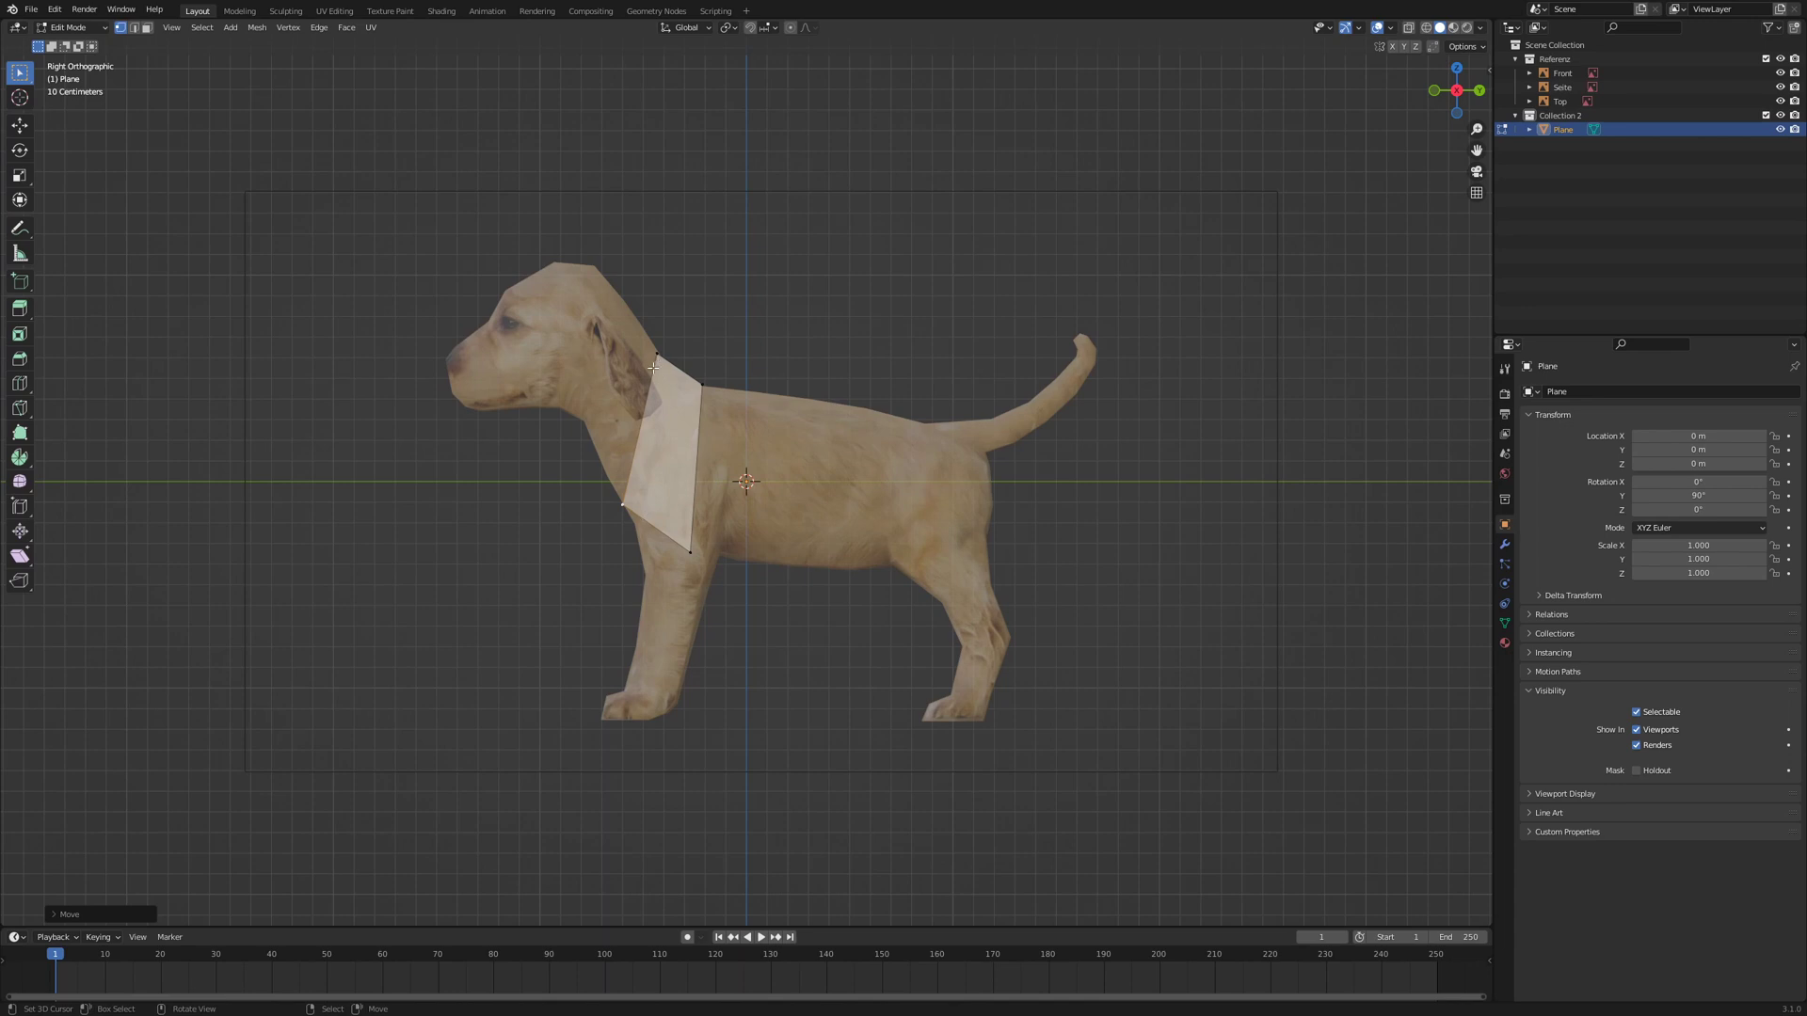
- Extrude the plane's front edge up the neck to the throat and fit its upper vertex to the neck outline
click(656, 355)
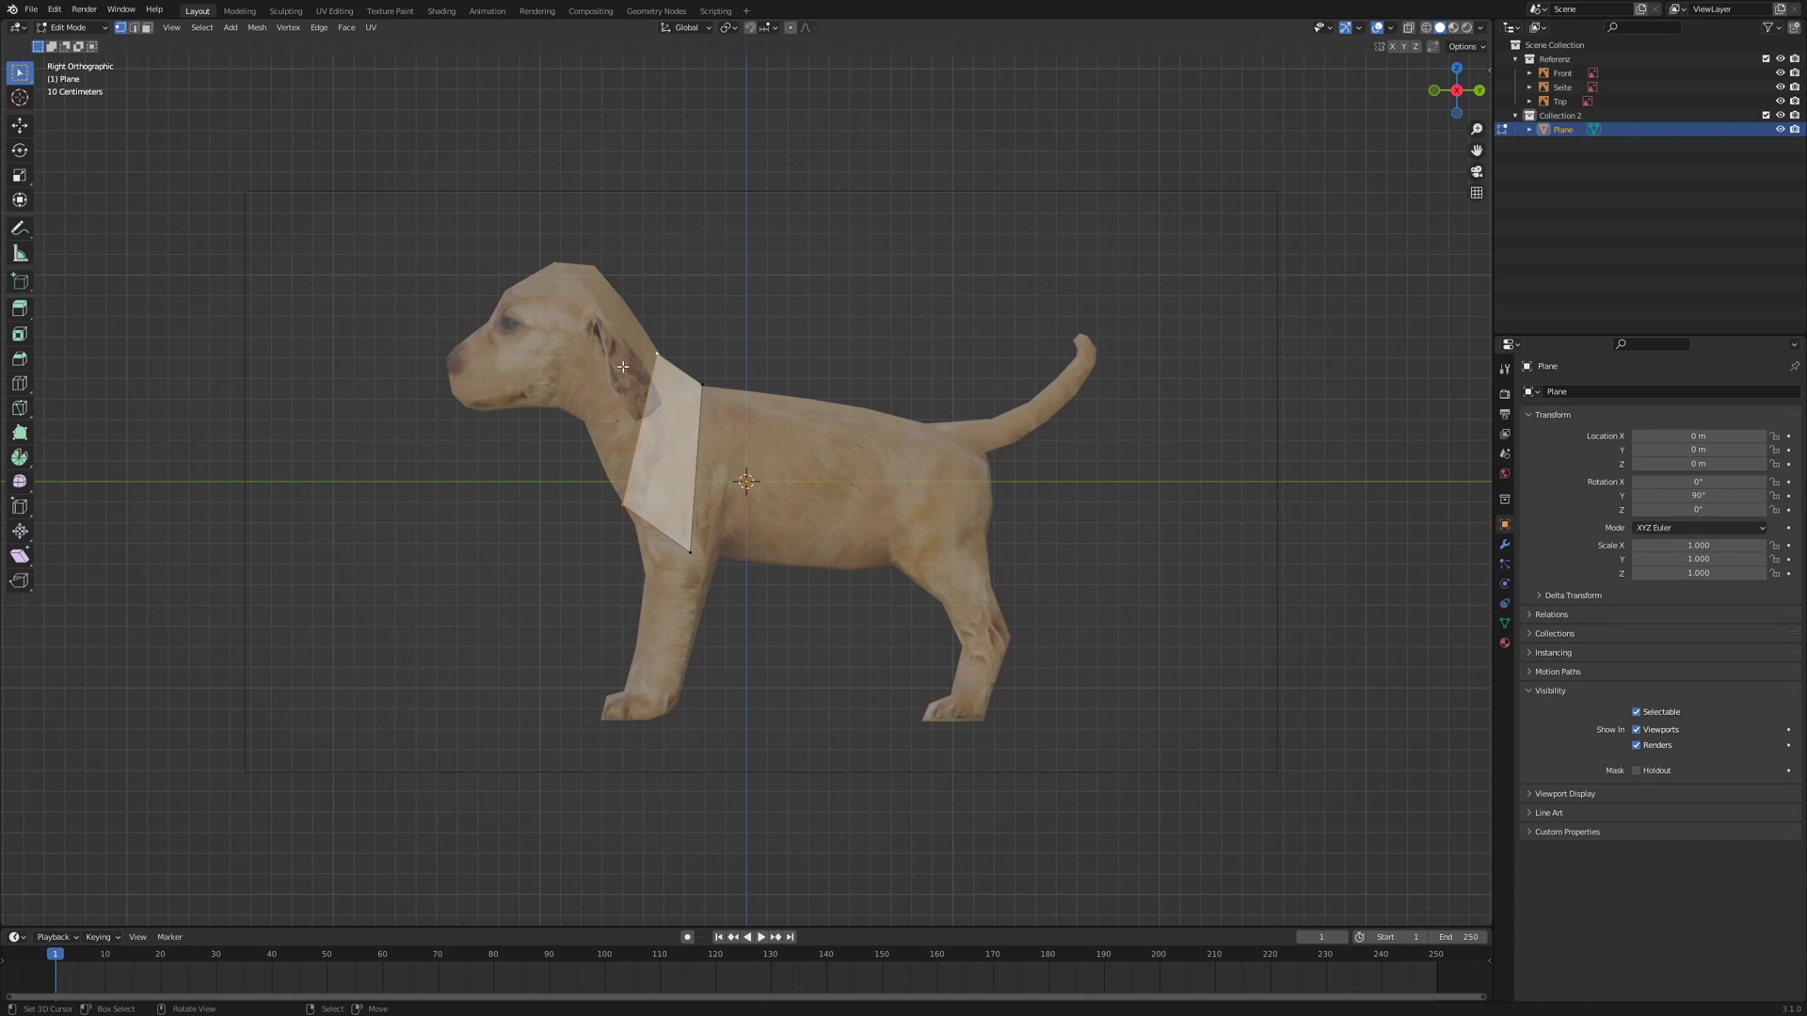
key(e)
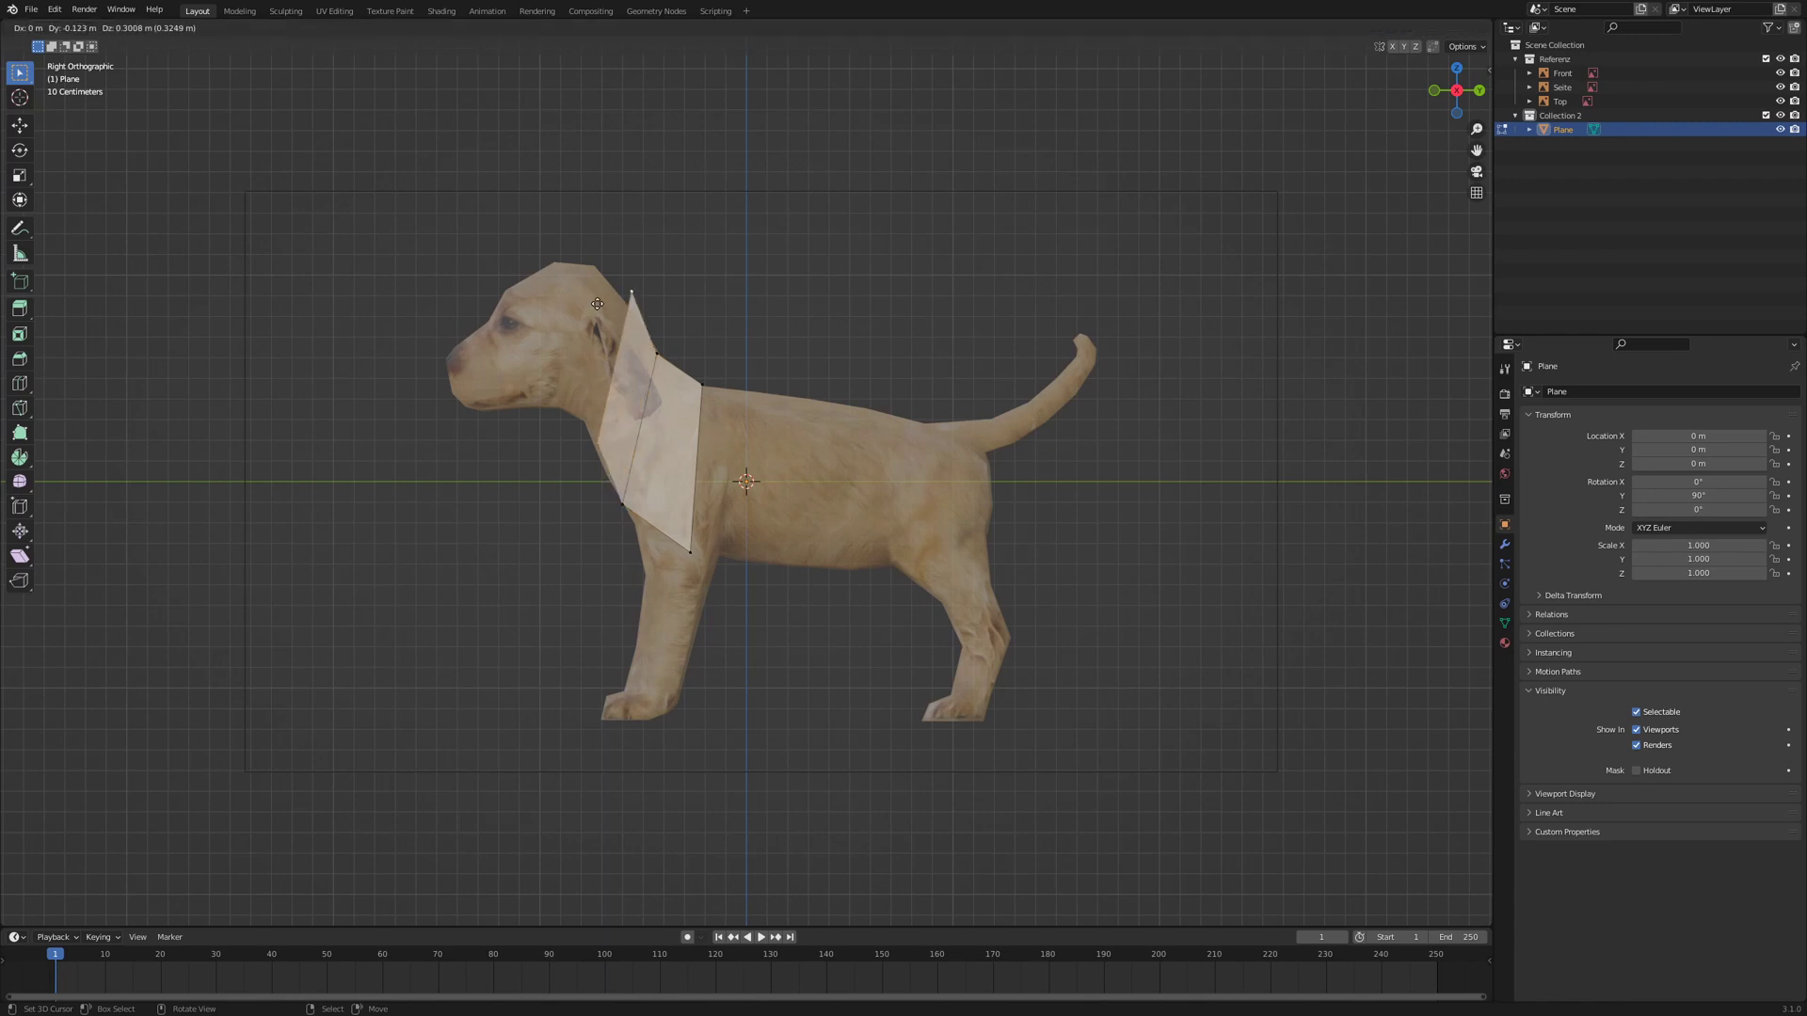
click(586, 287)
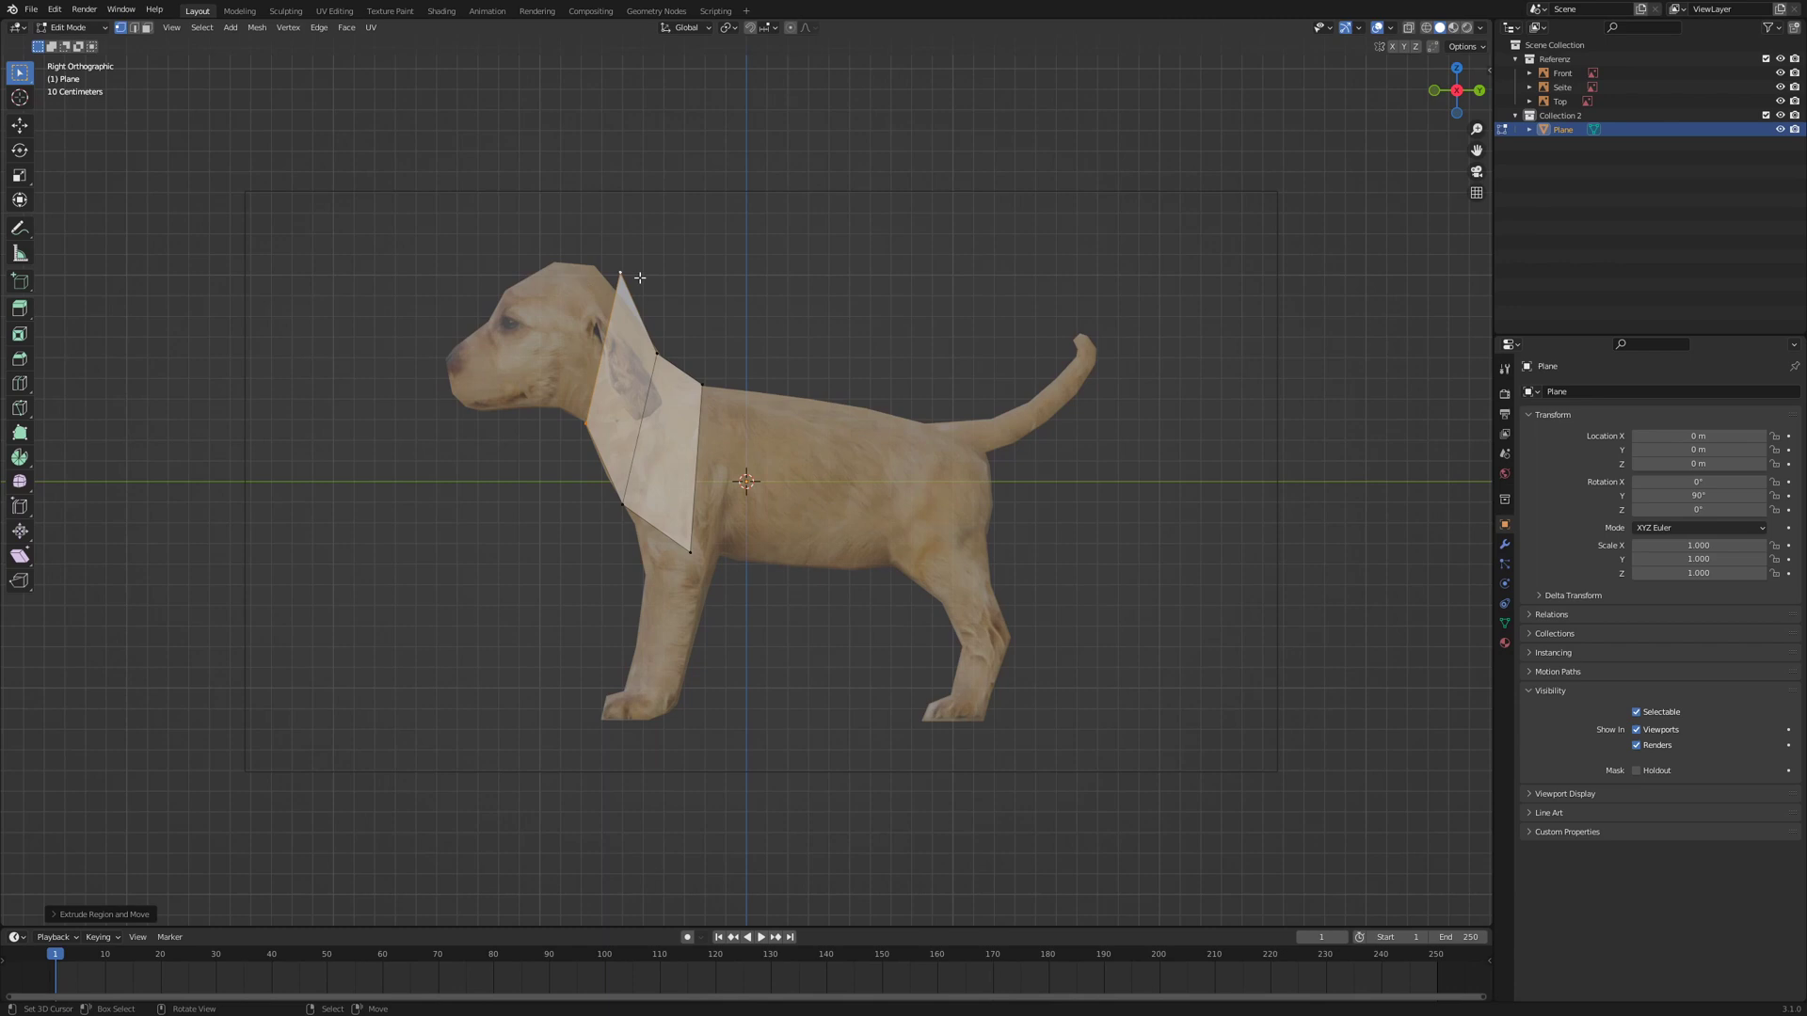
key(g)
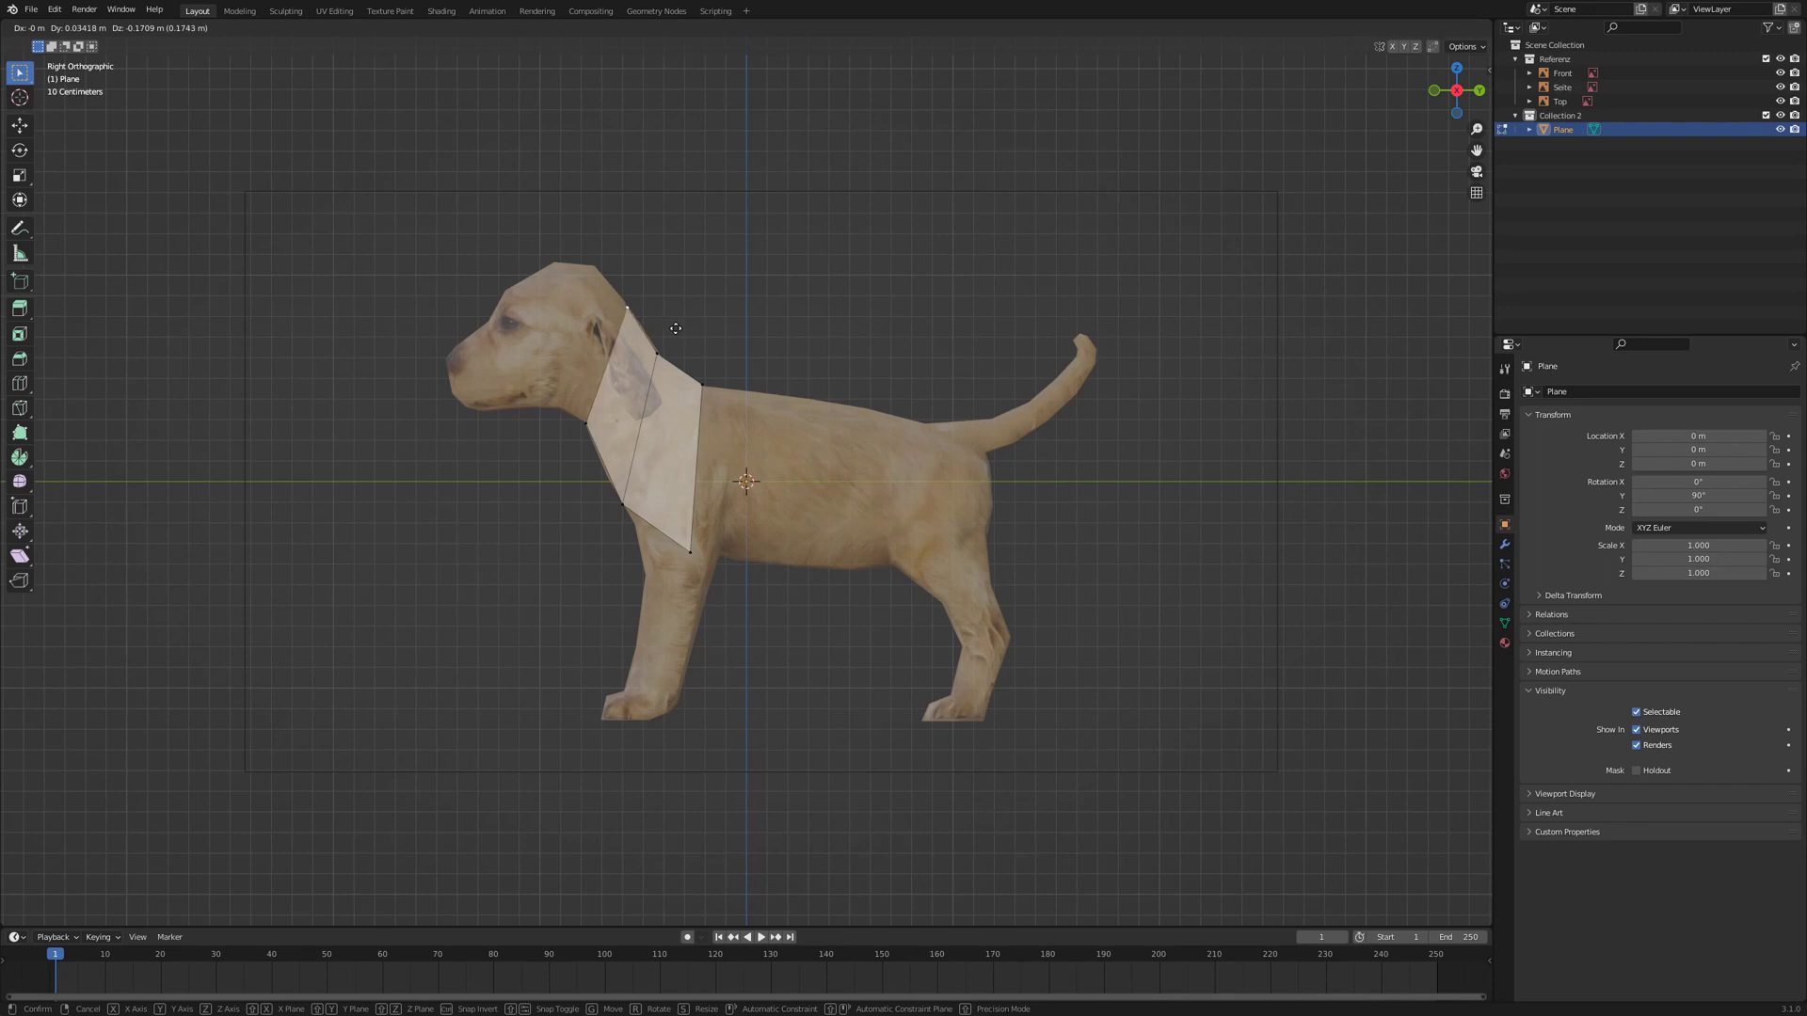
click(676, 328)
- Extrude the front neck edge to the rear of the jaw and place its upper vertex at the back of the head
click(588, 426)
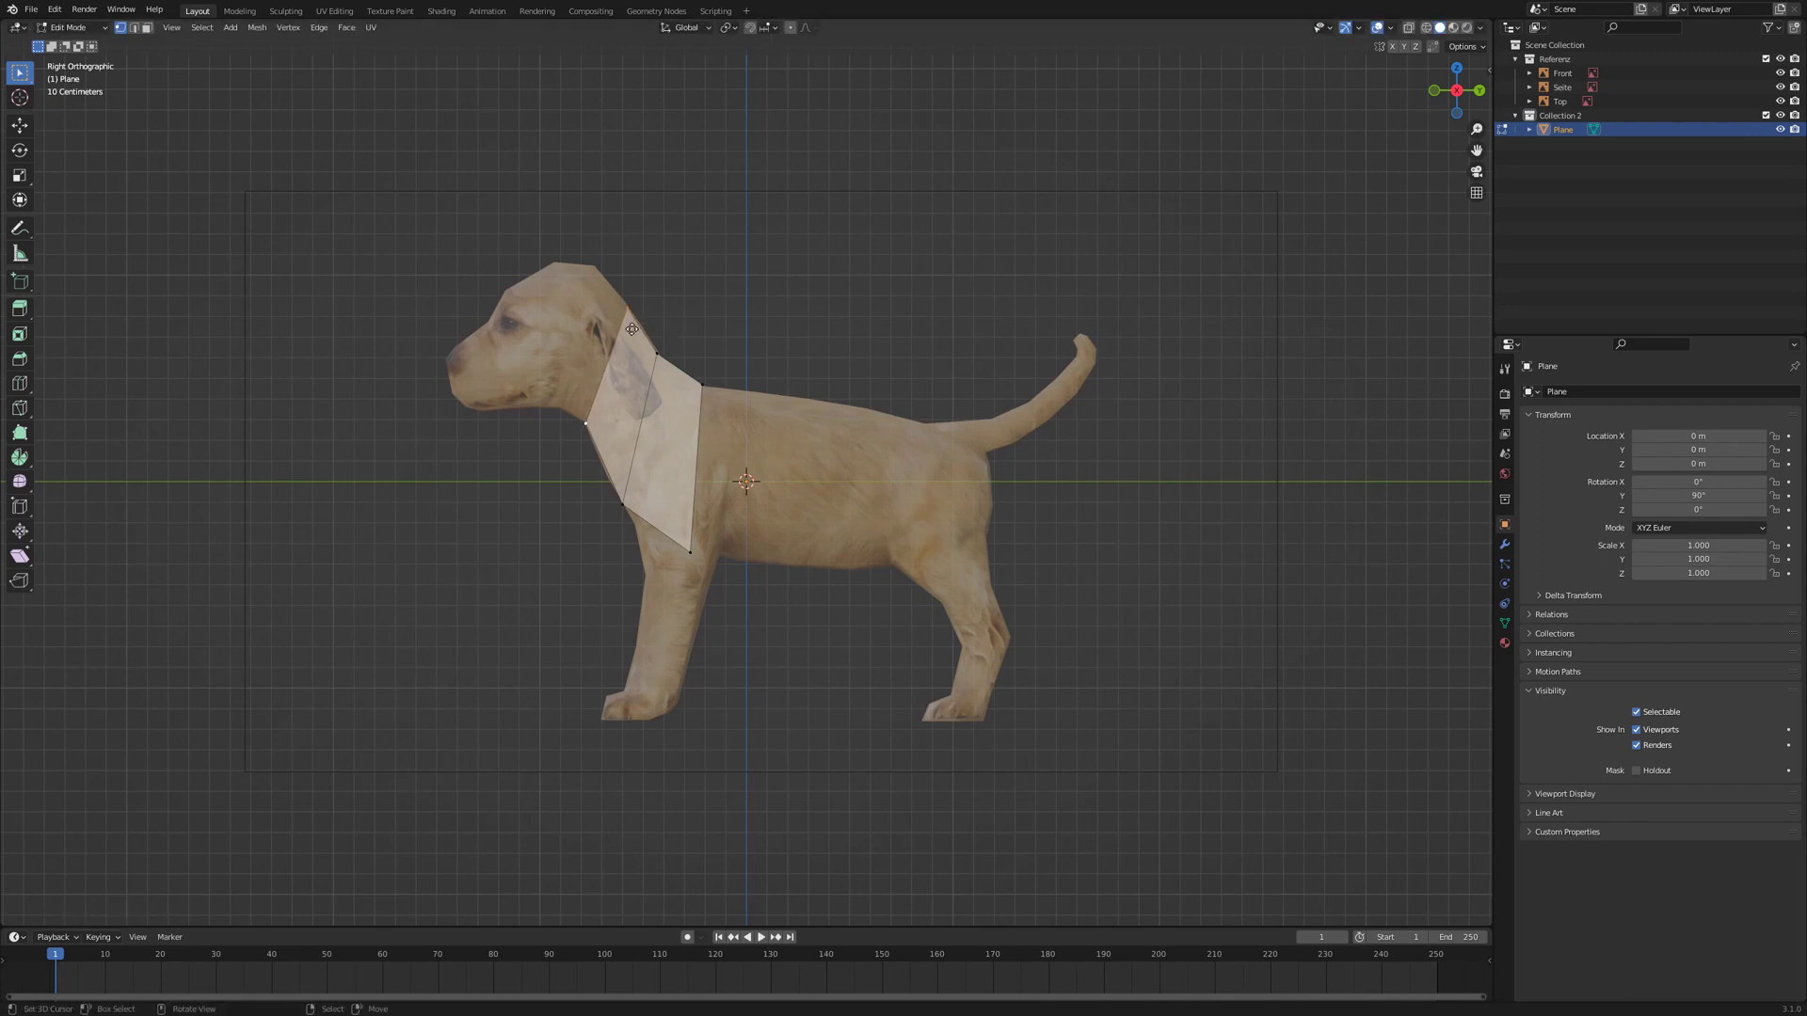
key(e)
click(609, 313)
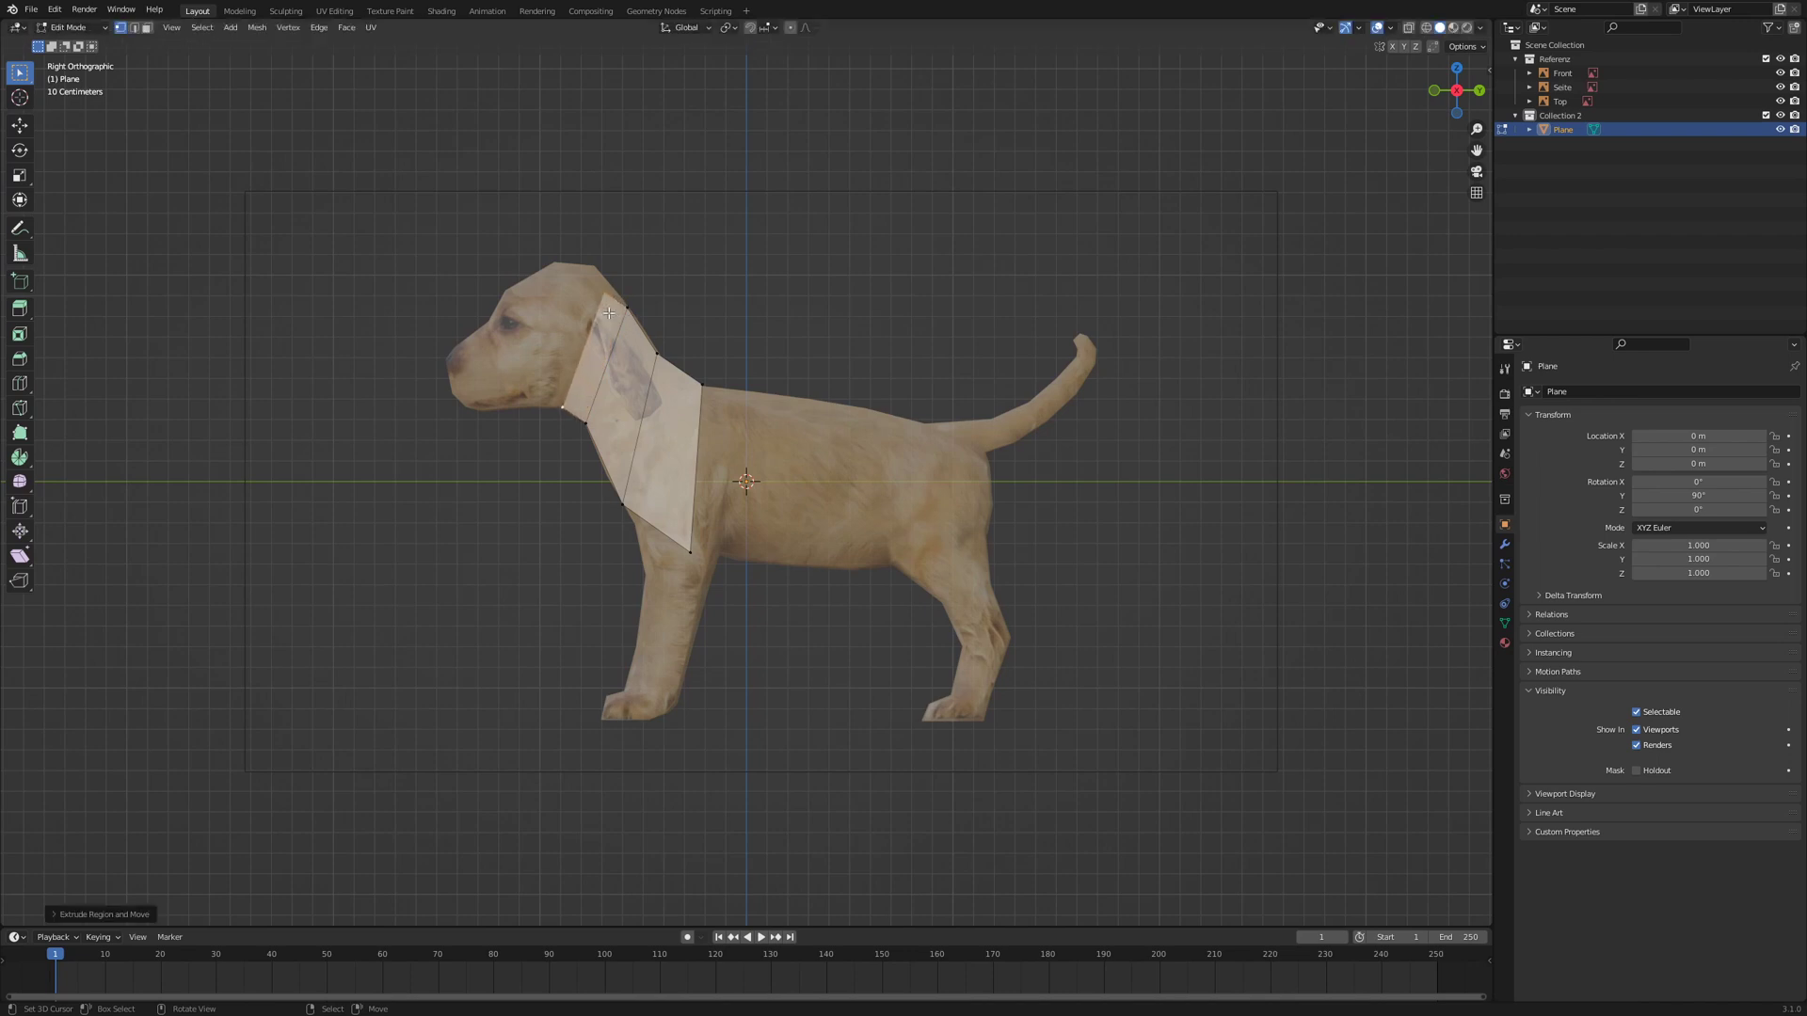
right_click(605, 288)
key(g)
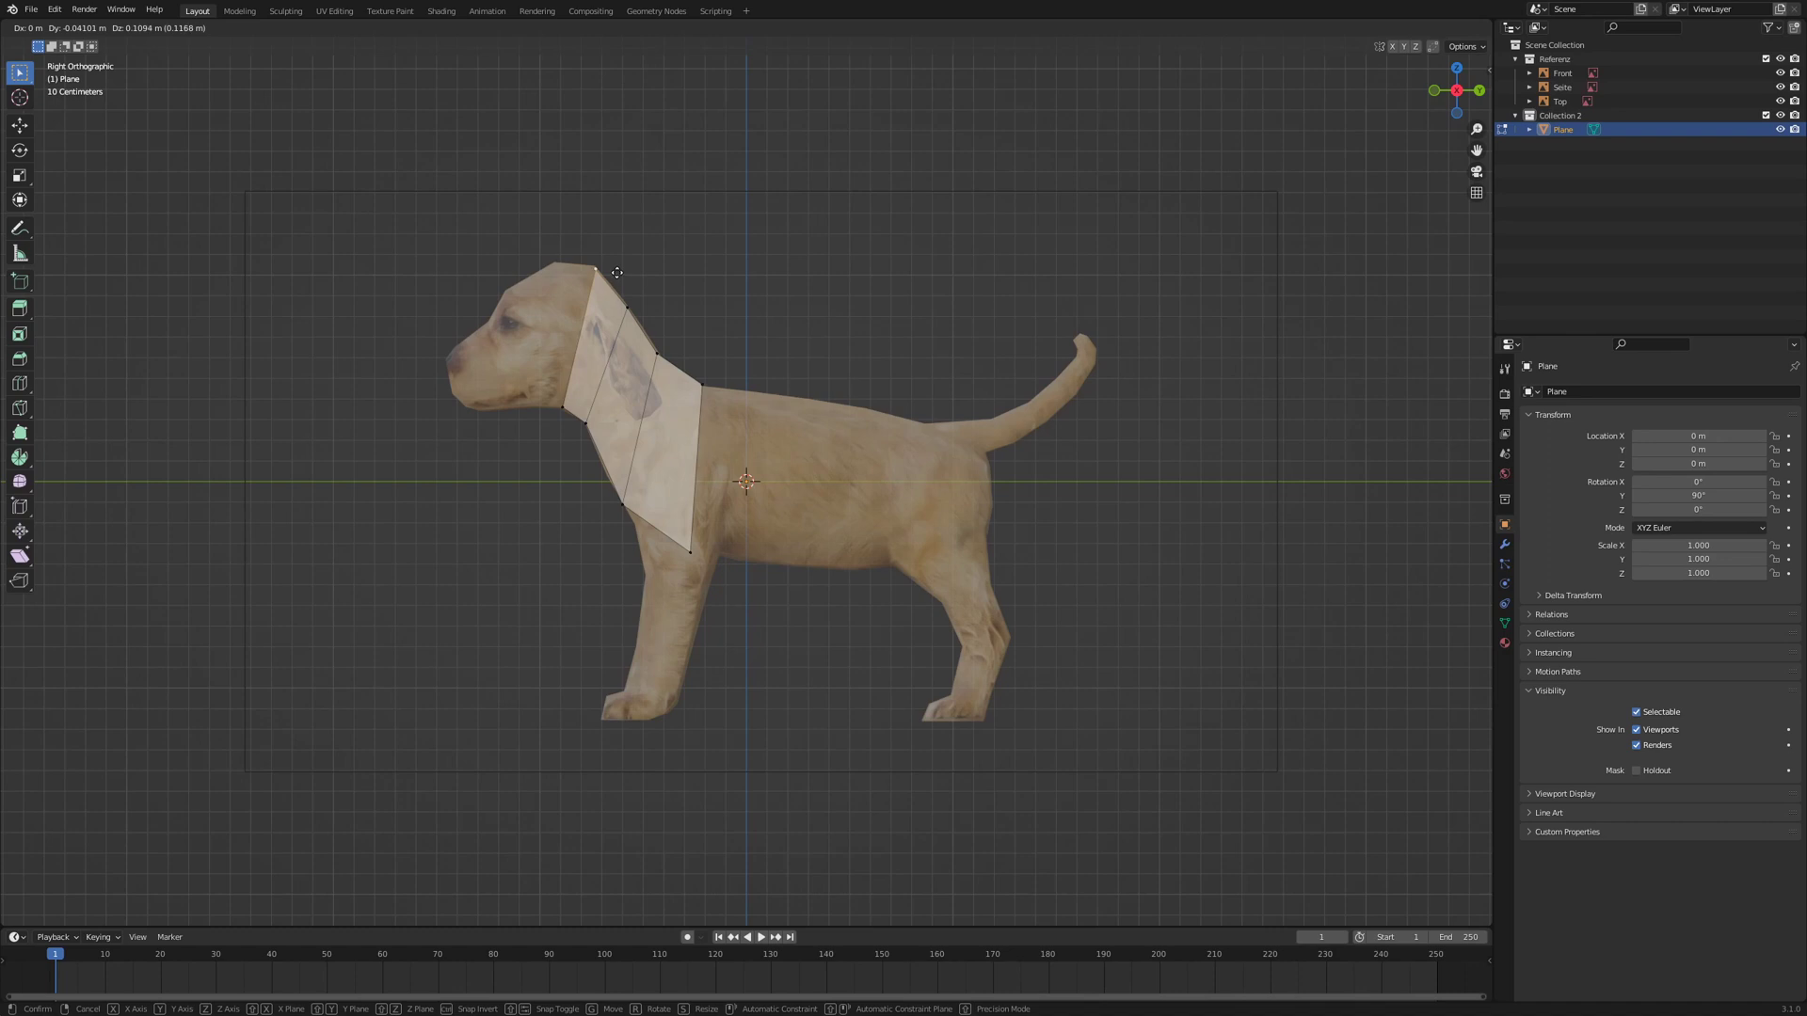
click(617, 272)
- Extrude the head's front edge to the top of the skull and fit its lower vertex to the jaw line
key(e)
click(632, 283)
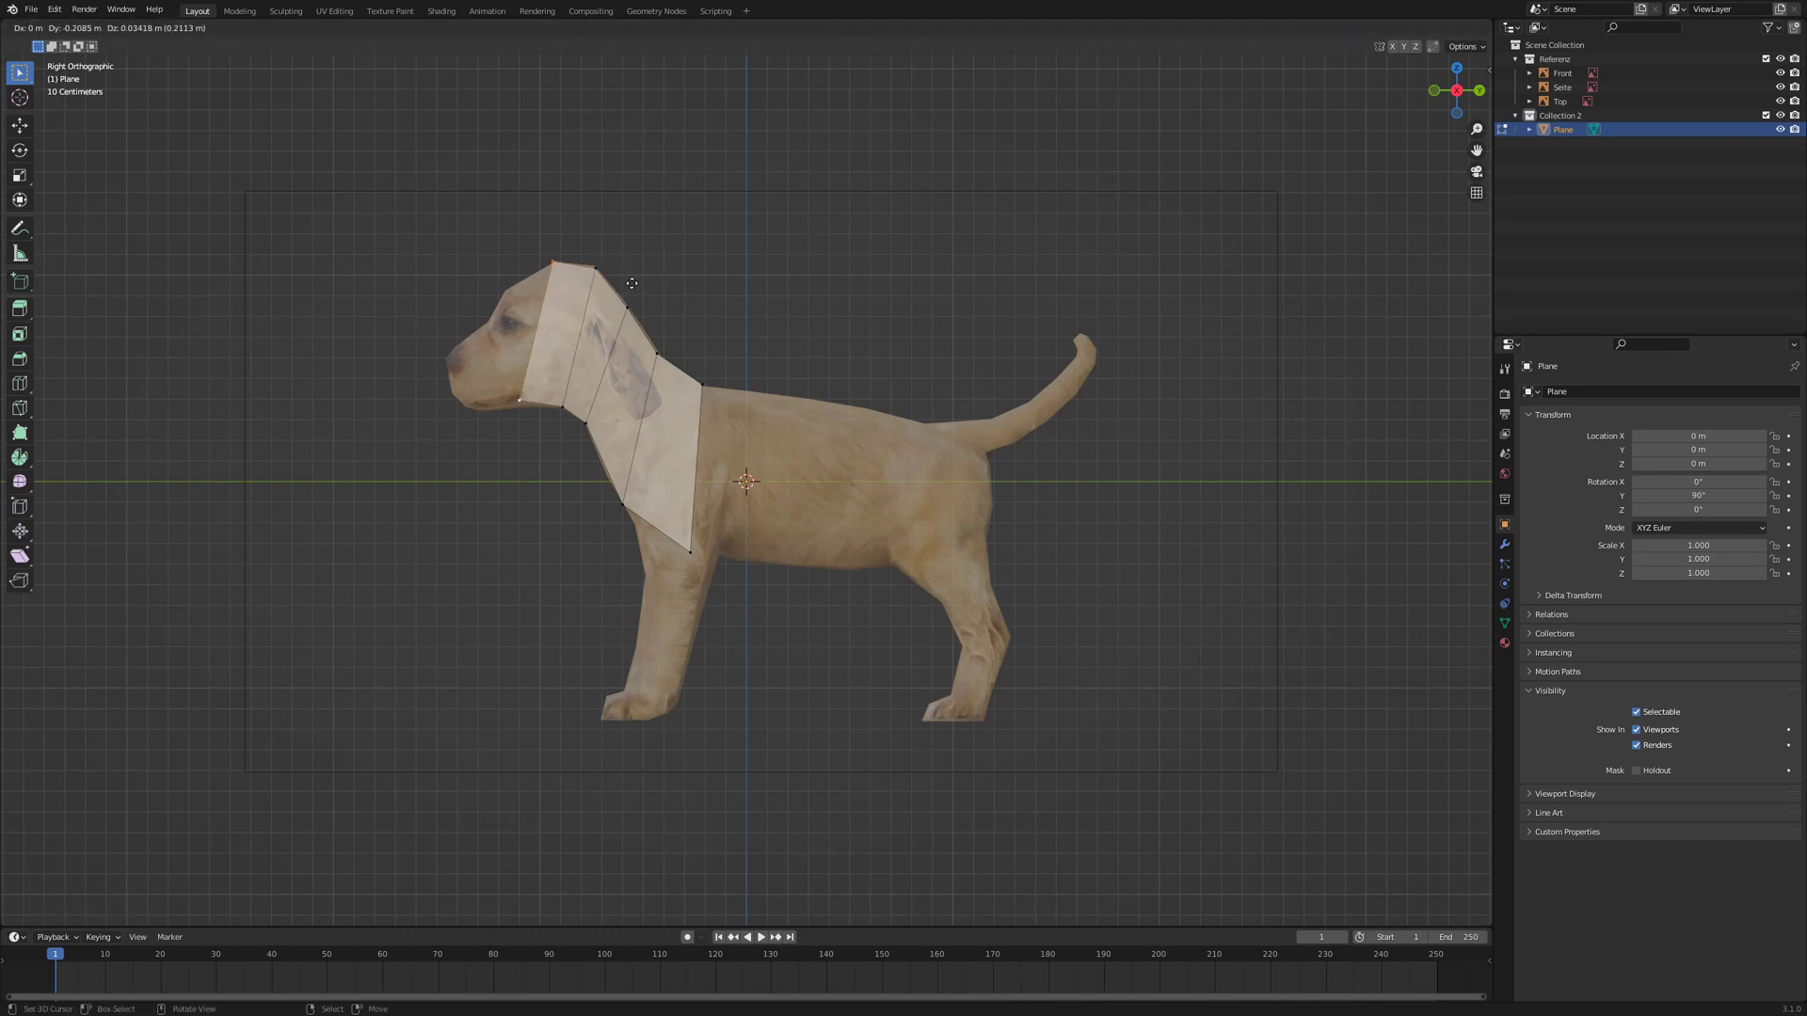
right_click(523, 407)
key(g)
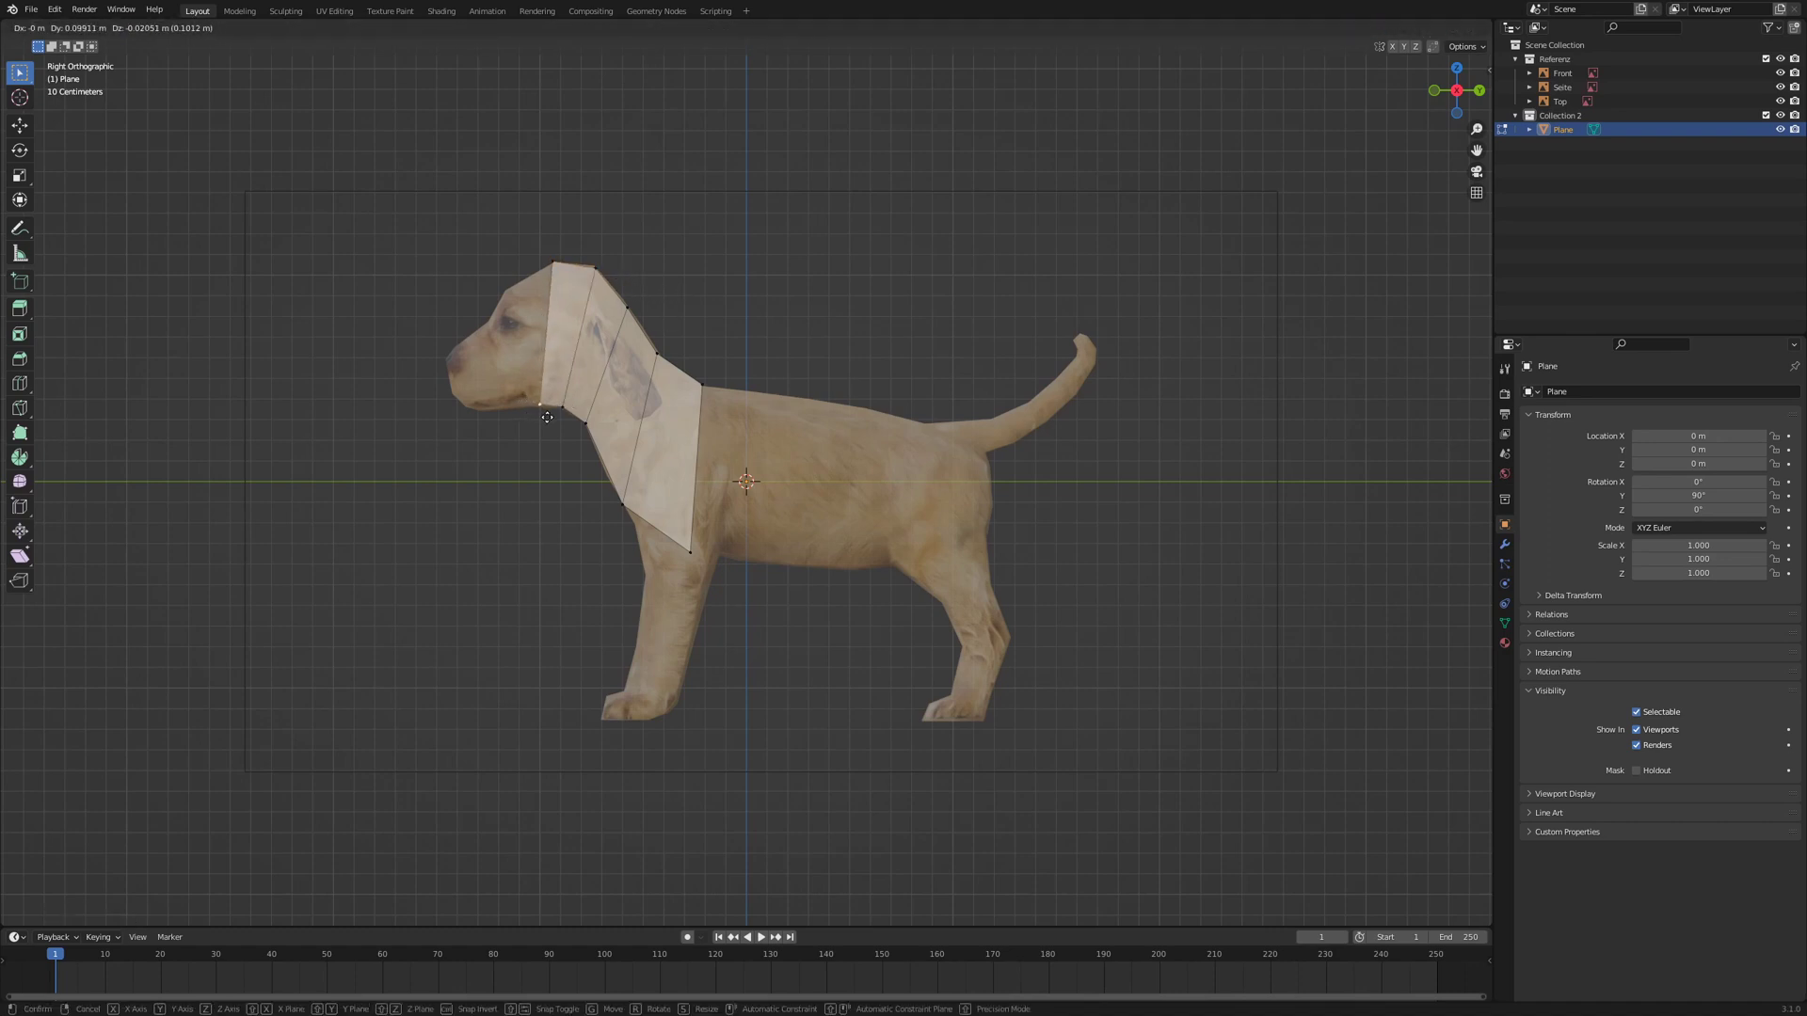
click(546, 418)
- Extrude the front head edge to the brow and raise its lower vertex onto the jaw outline
key(e)
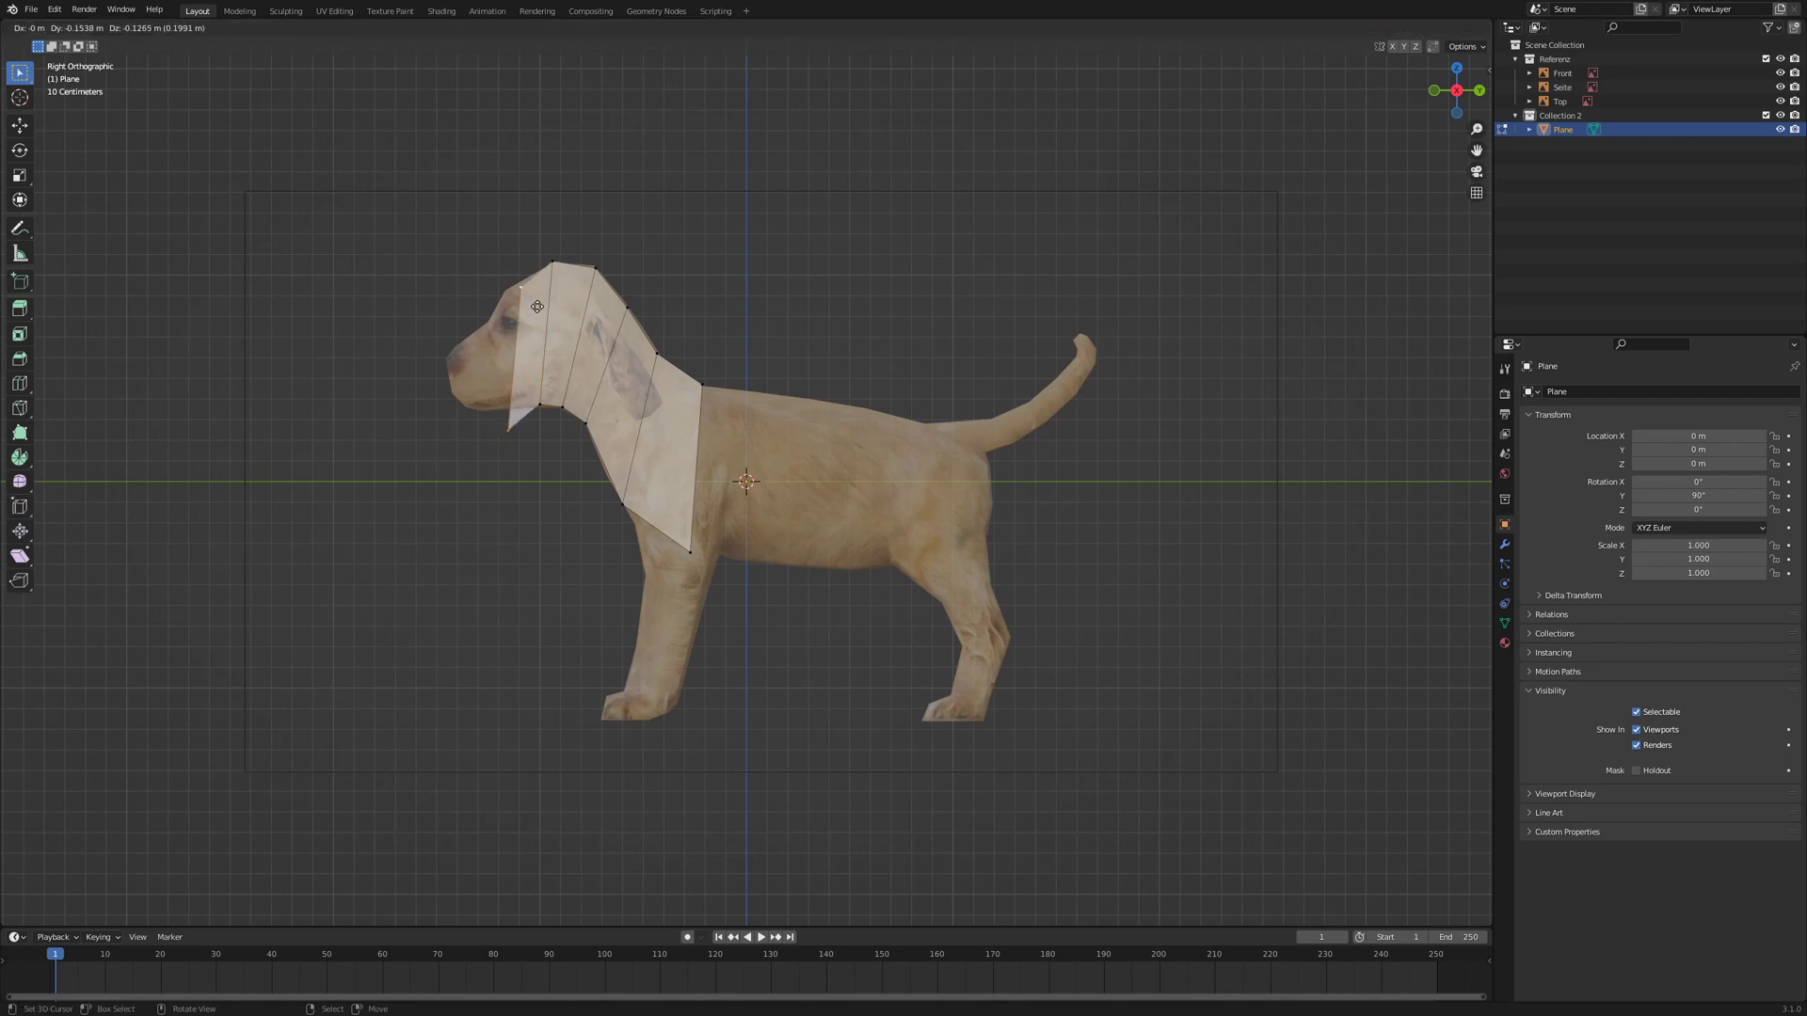
click(522, 341)
right_click(499, 433)
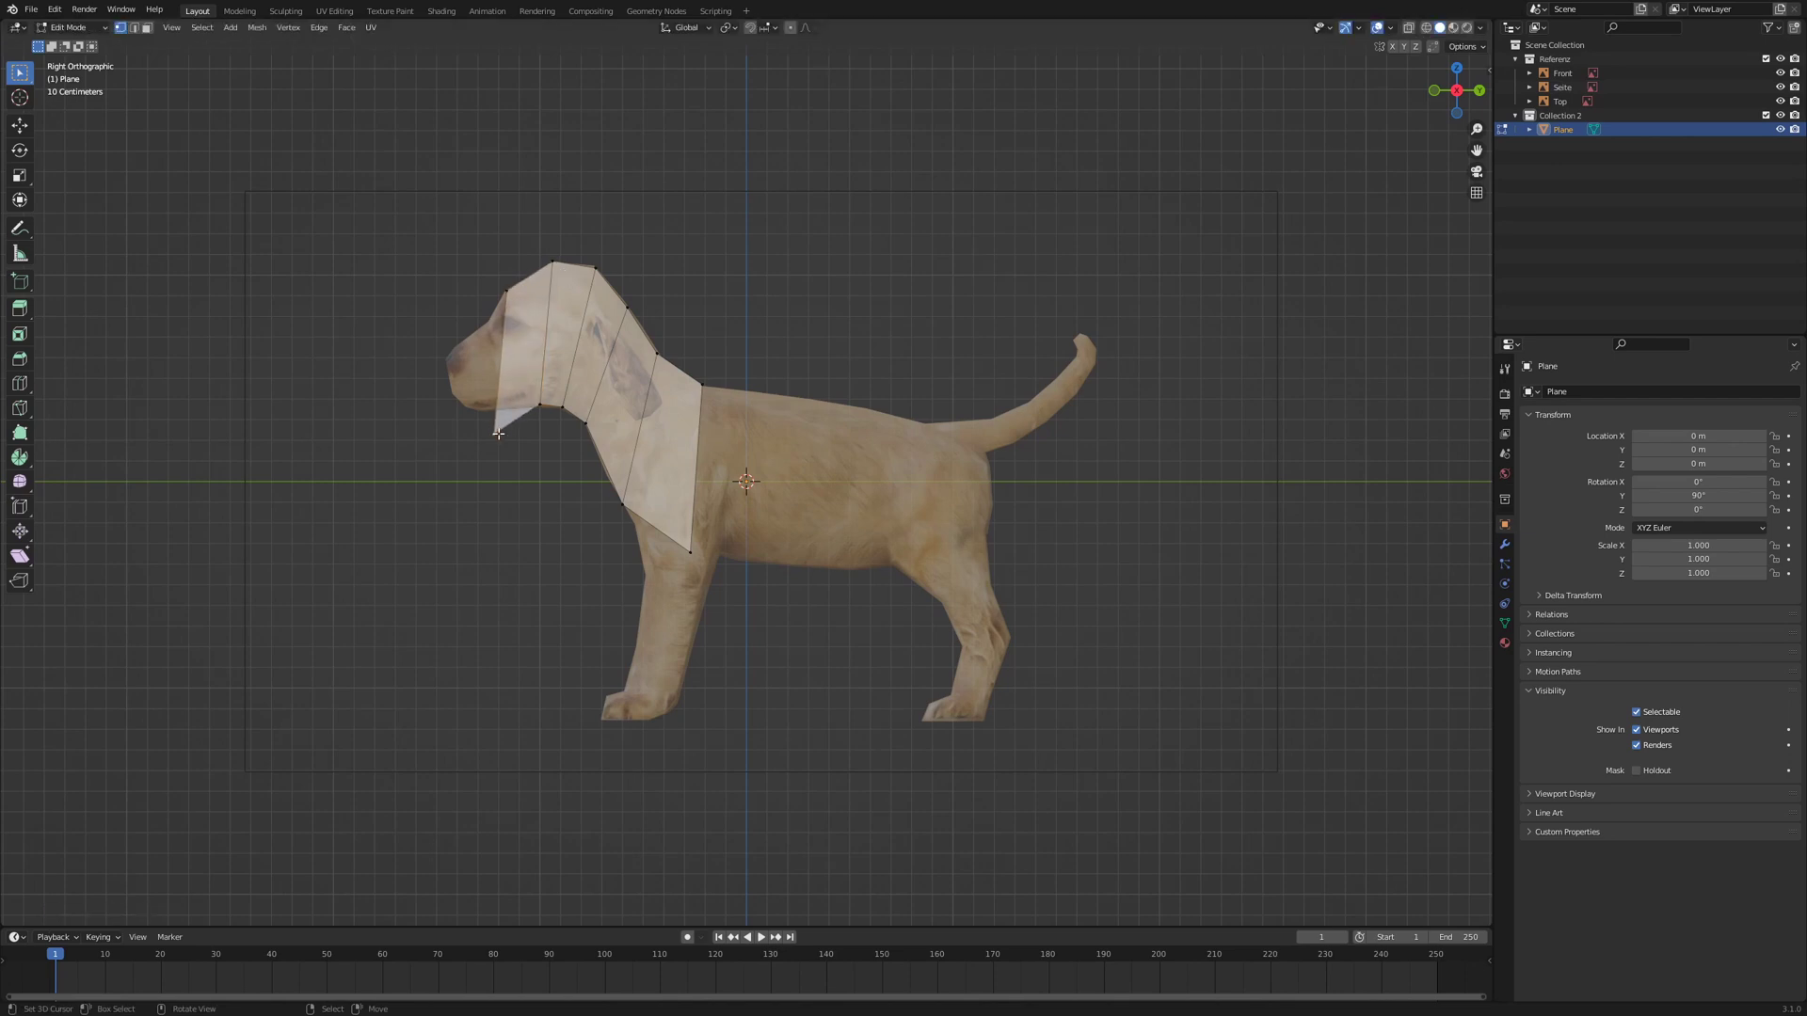
key(g)
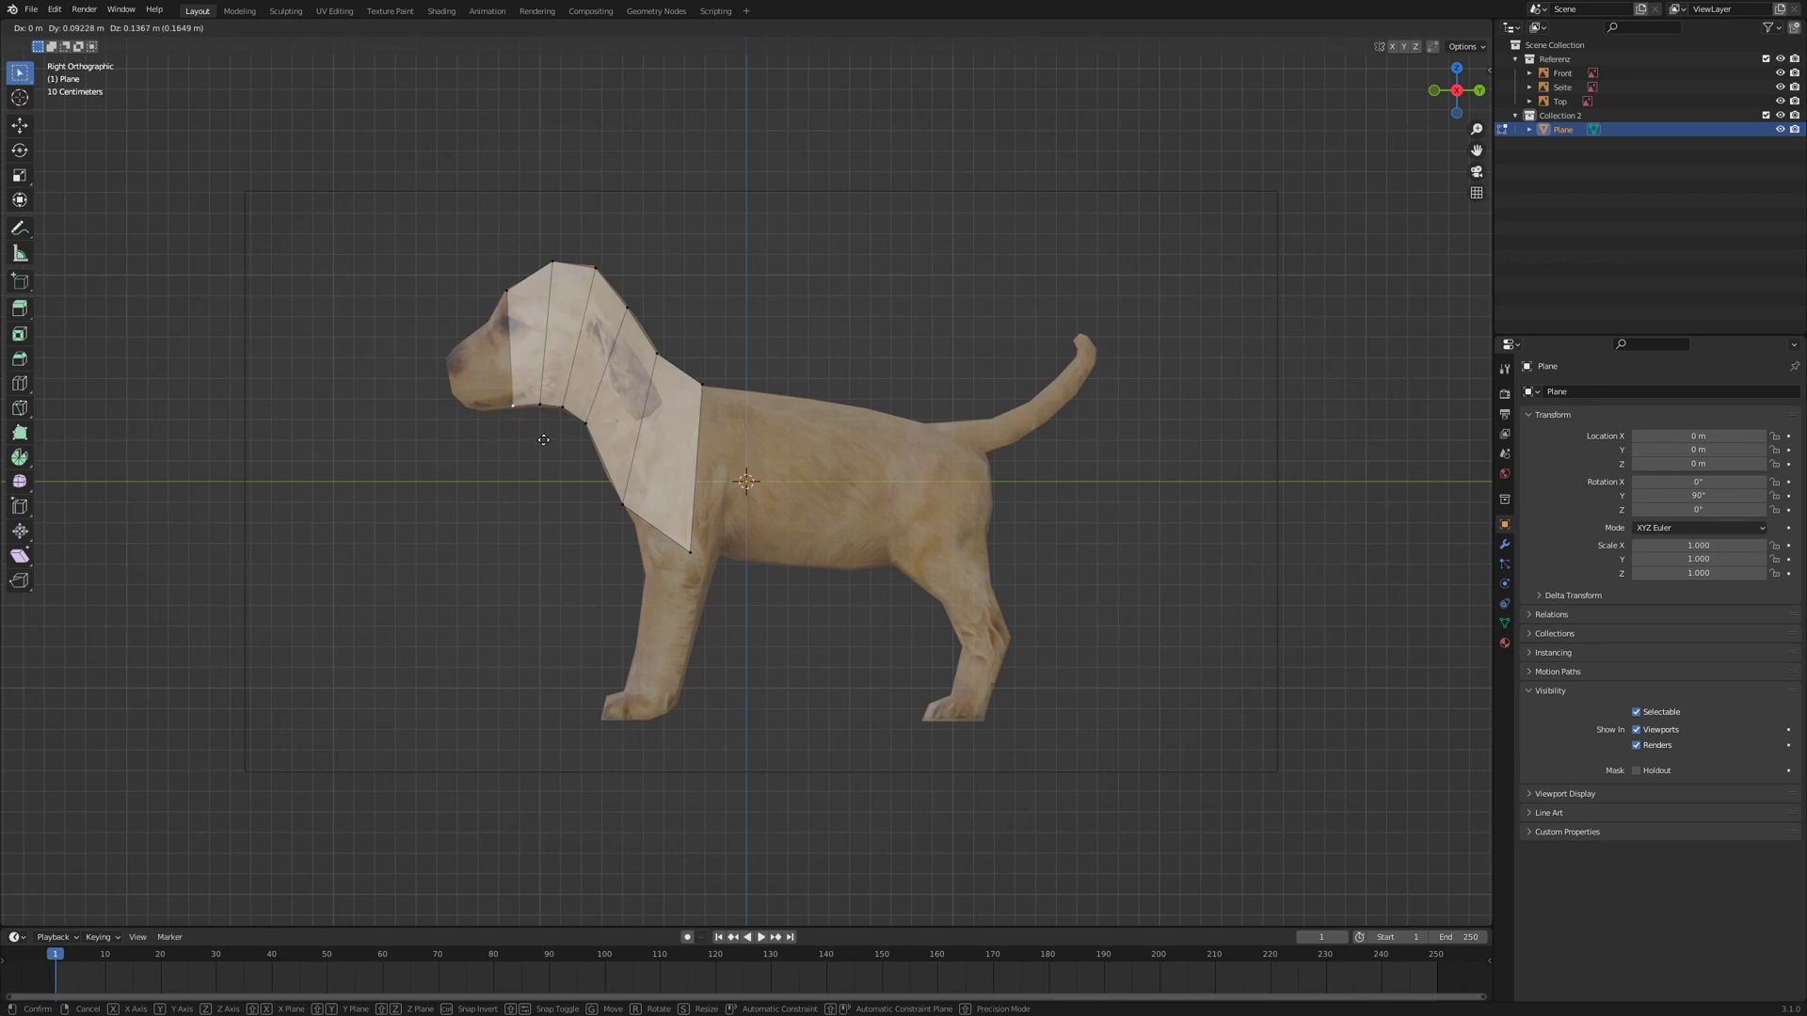
click(541, 439)
- Extrude the brow edge to the start of the muzzle in front of the eye and align its lower vertex with the jaw
click(517, 294)
key(g)
click(522, 298)
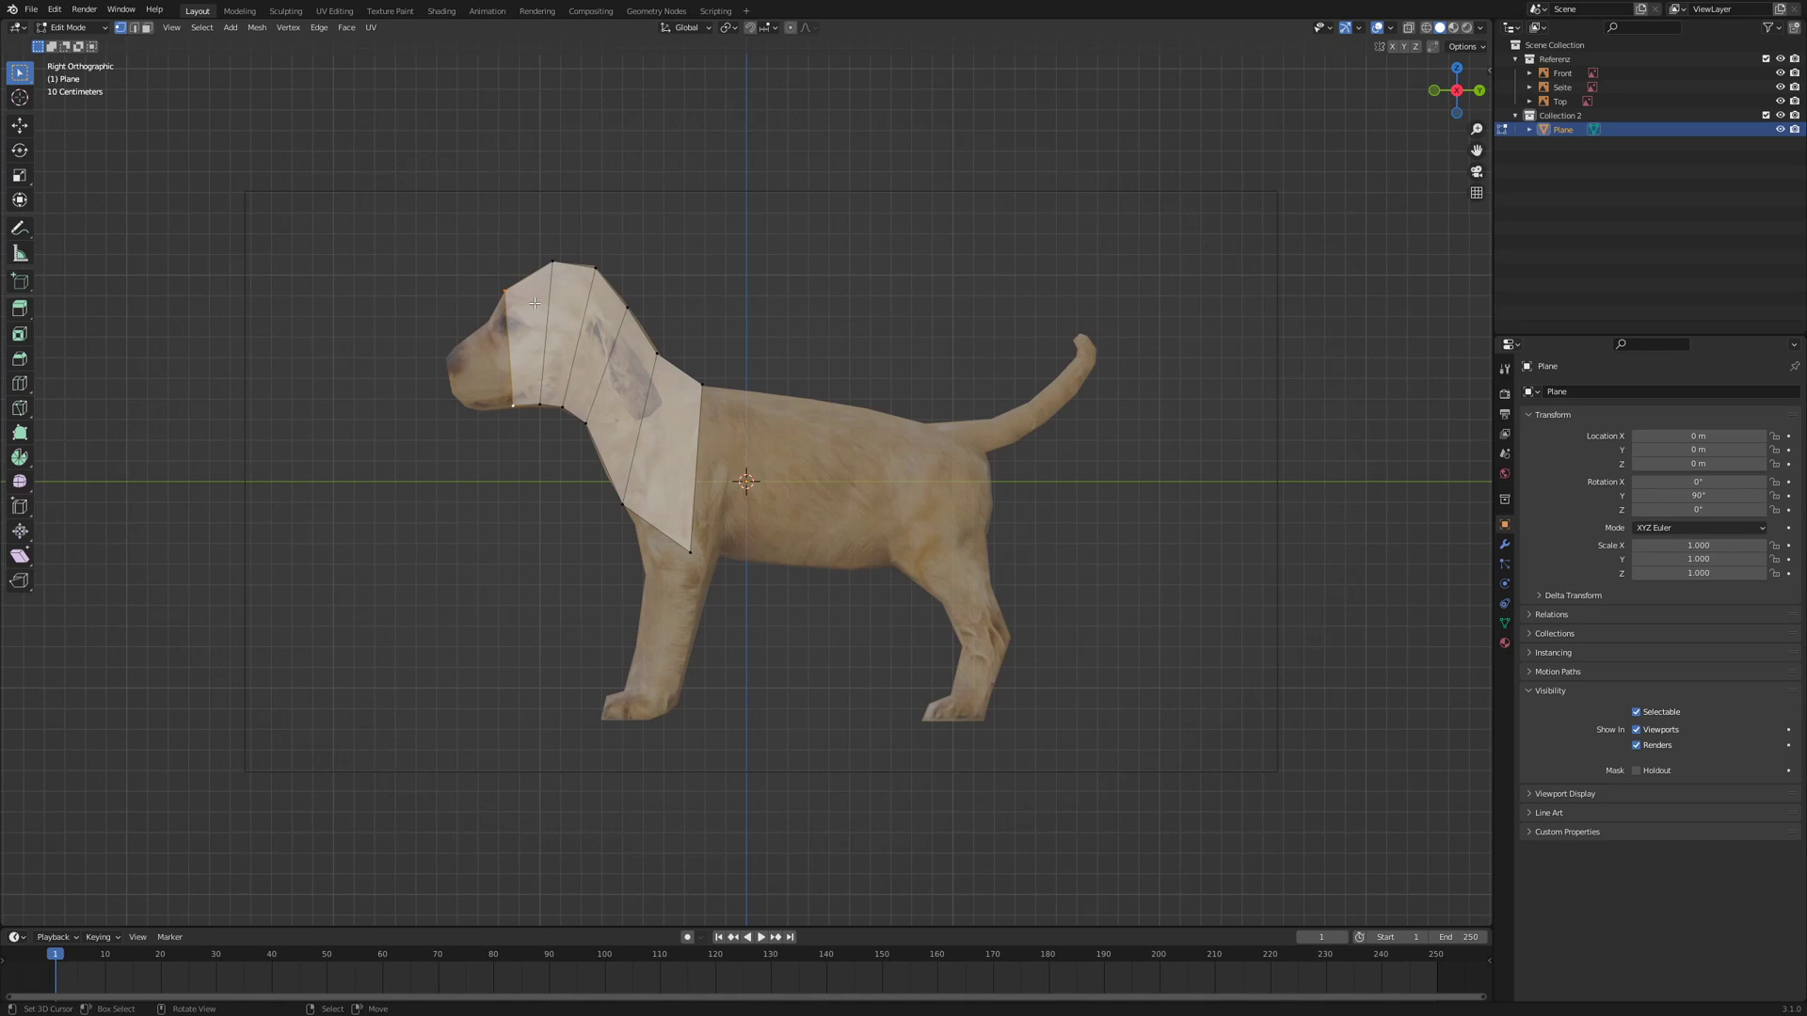
key(g)
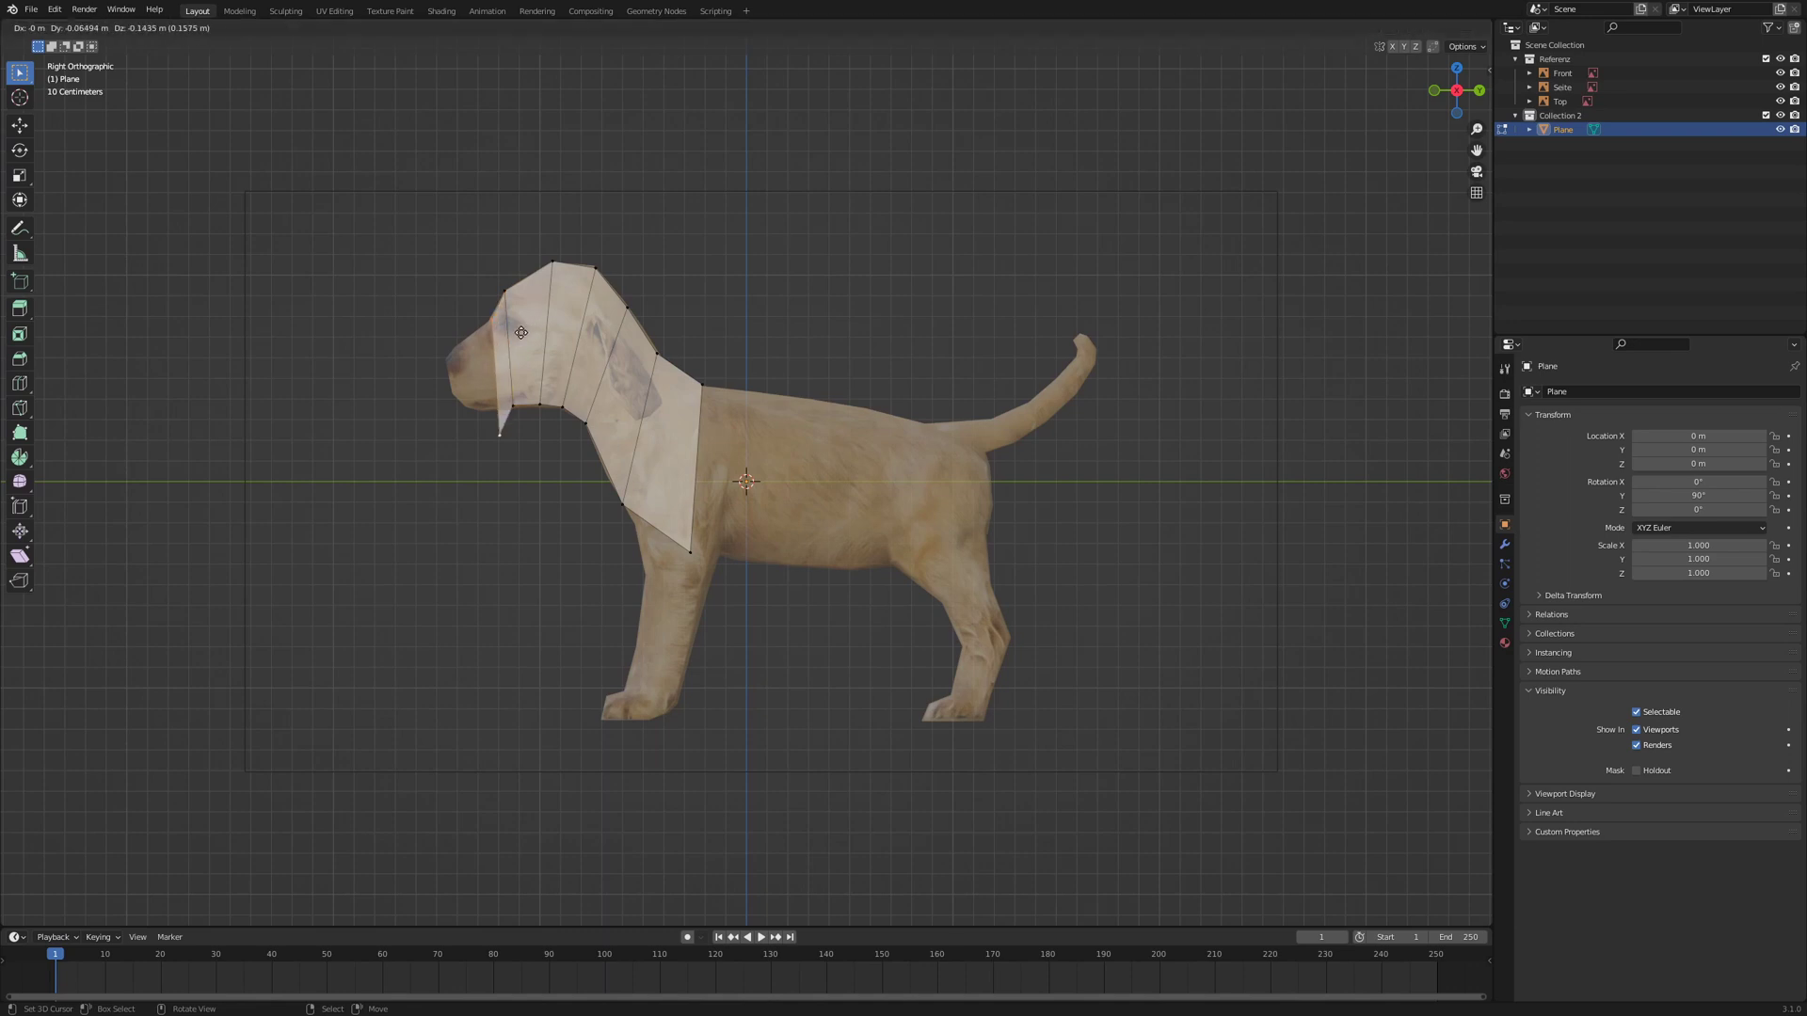
click(520, 333)
key(g)
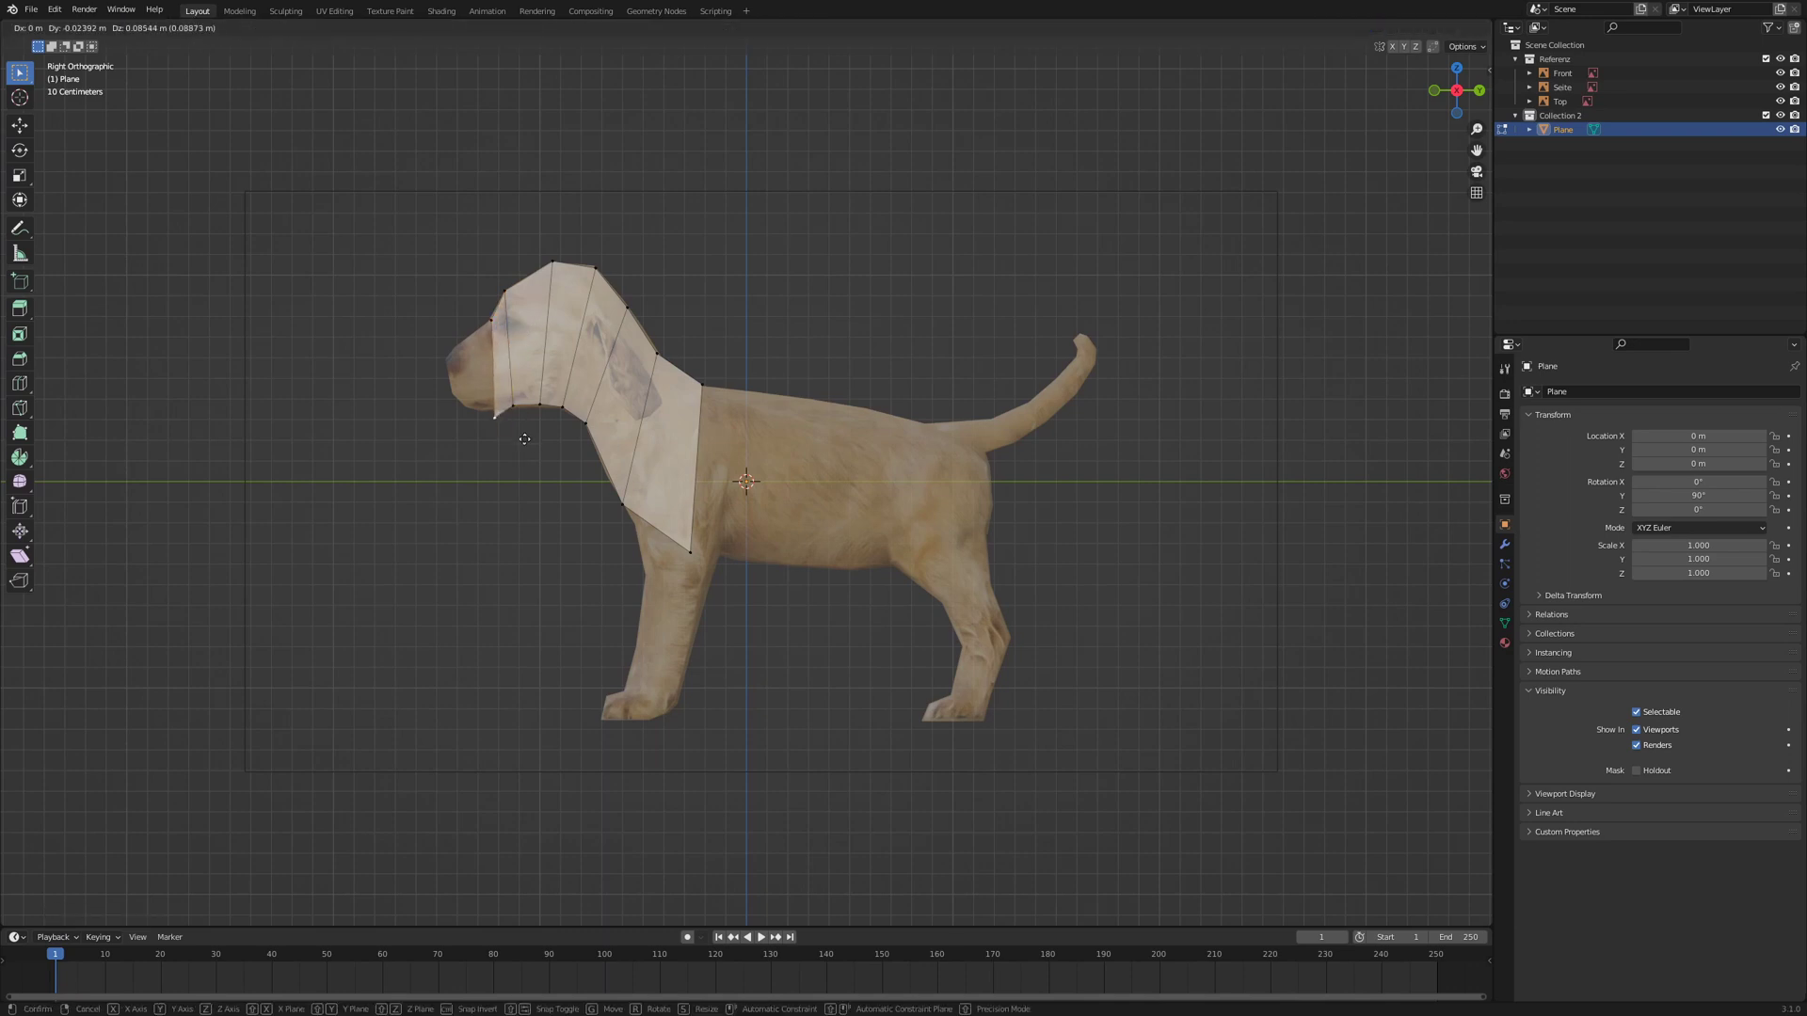
click(528, 429)
- Extrude the front edge along the muzzle to just behind the nose and fit its lower vertex to the chin
shift+right_click(493, 323)
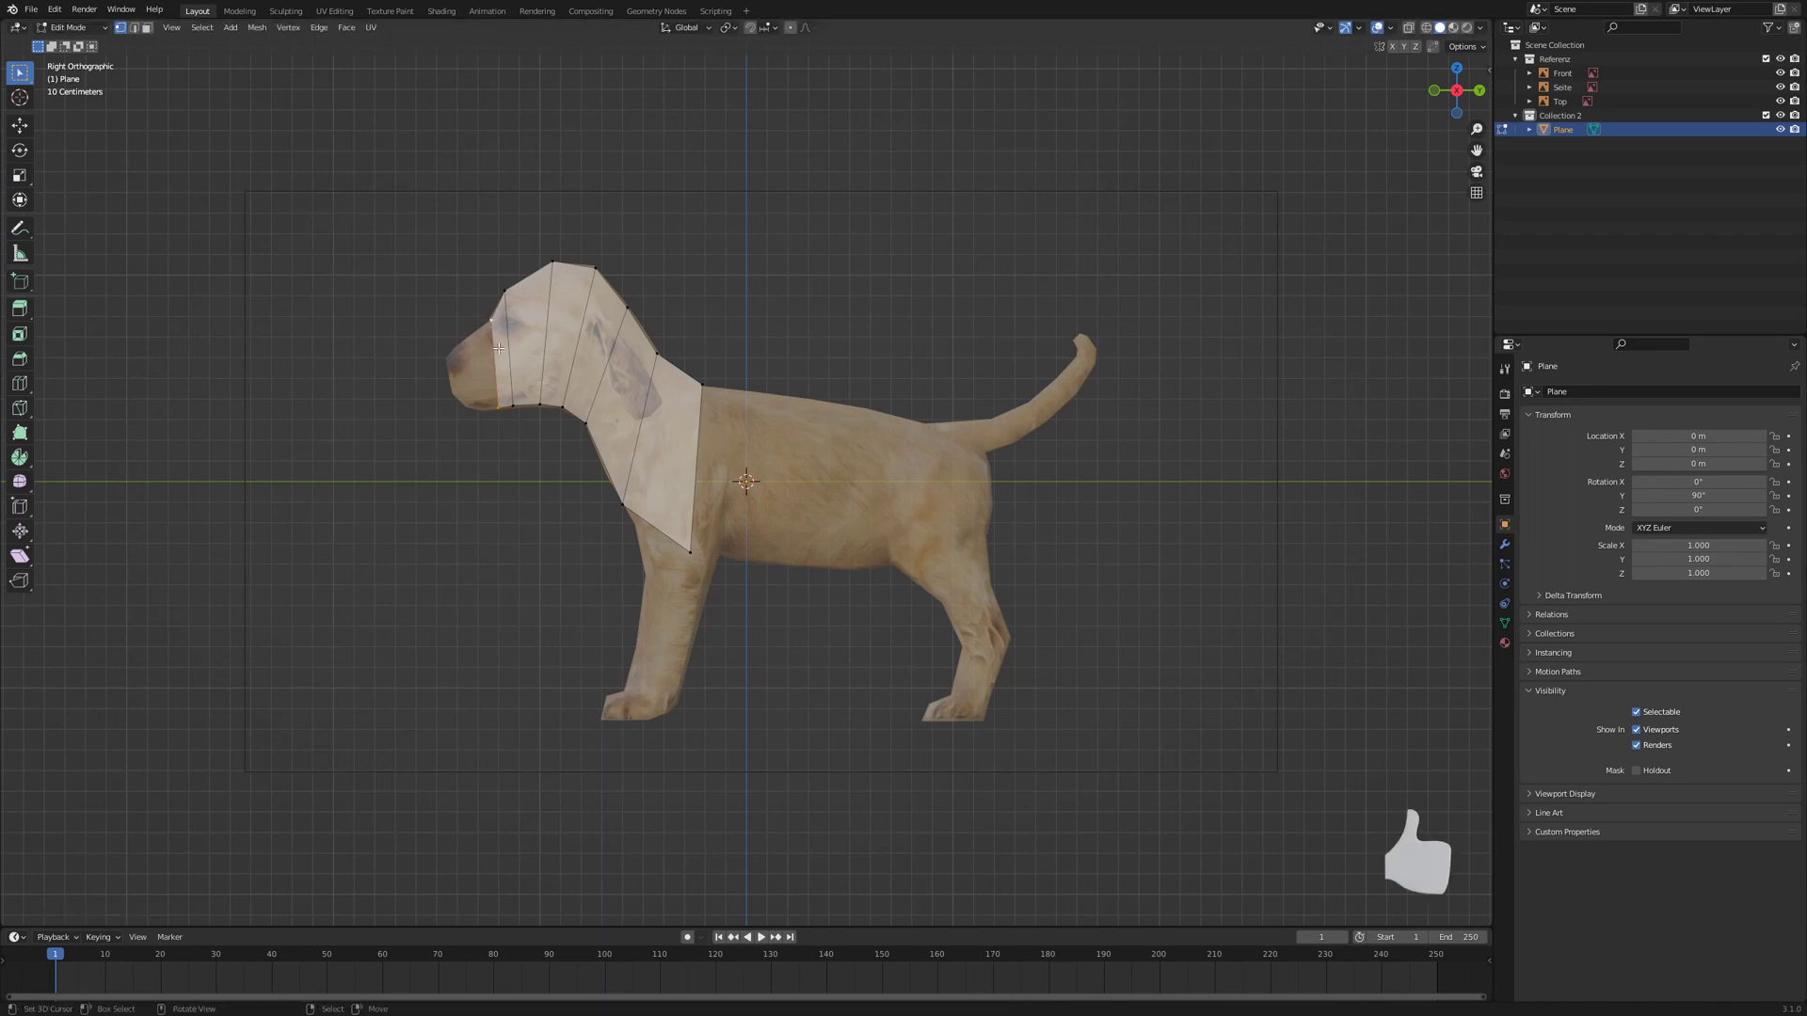
key(w)
key(Escape)
key(e)
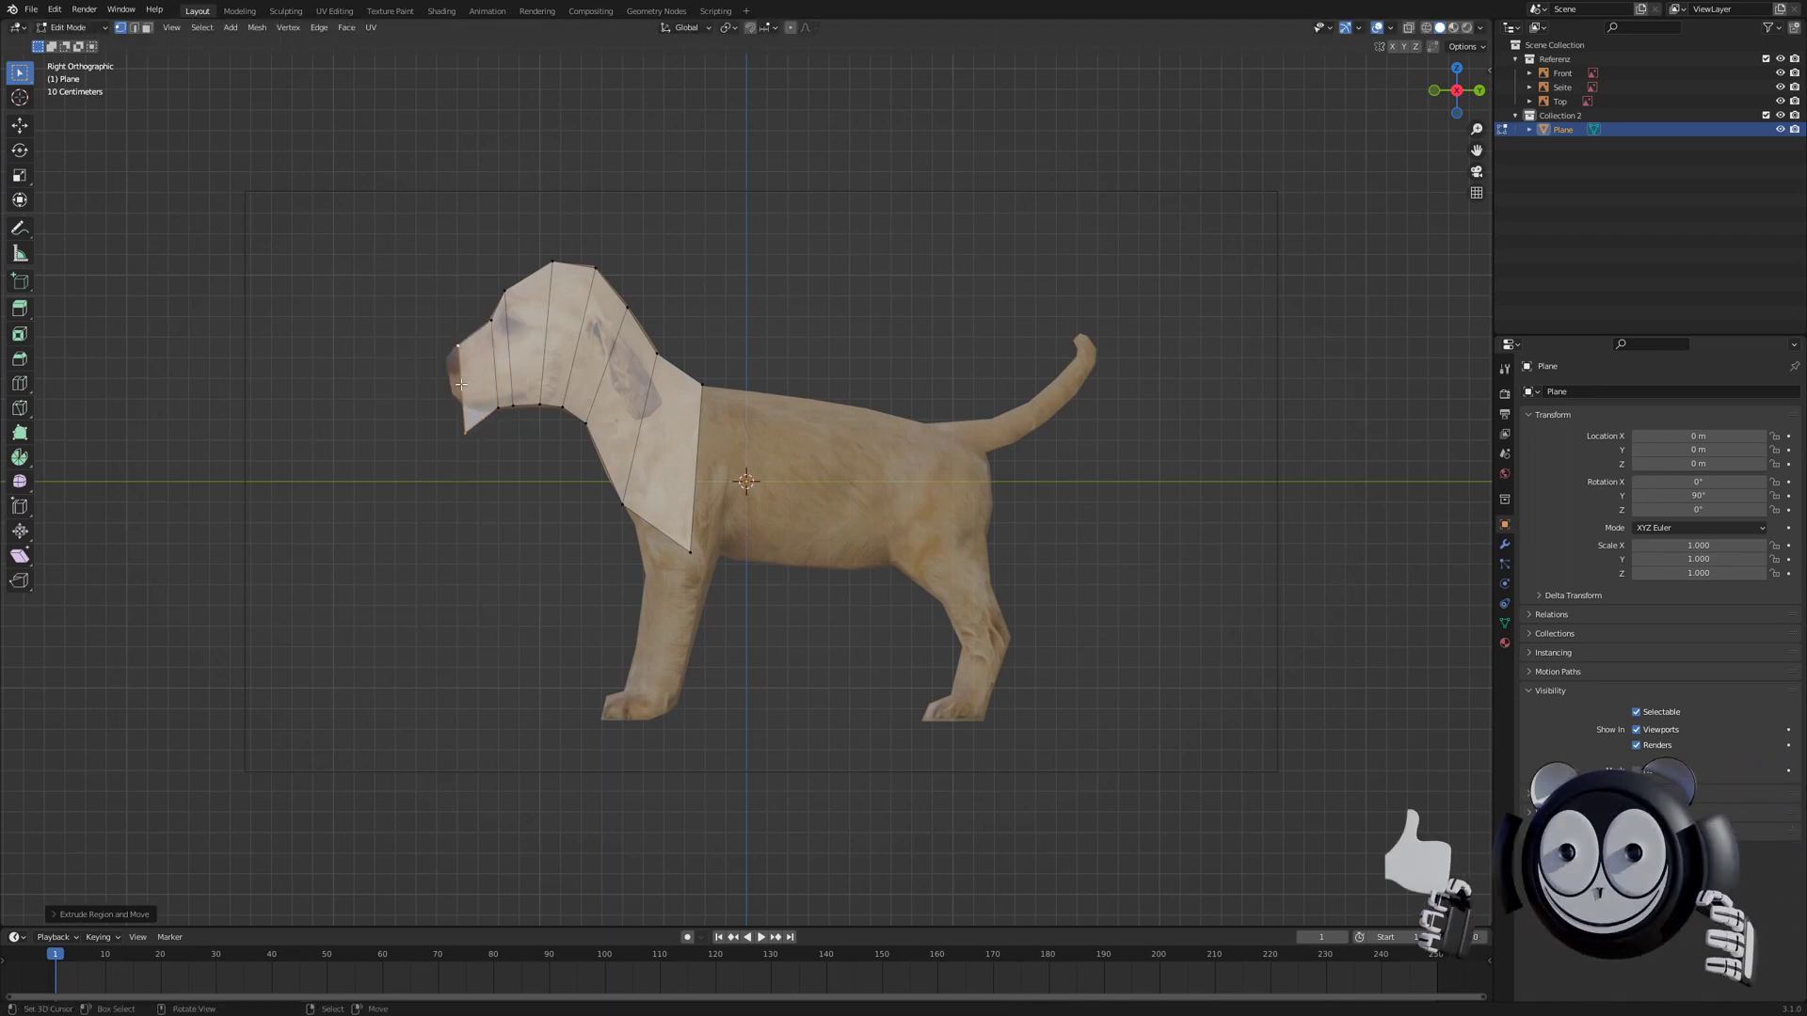
click(468, 423)
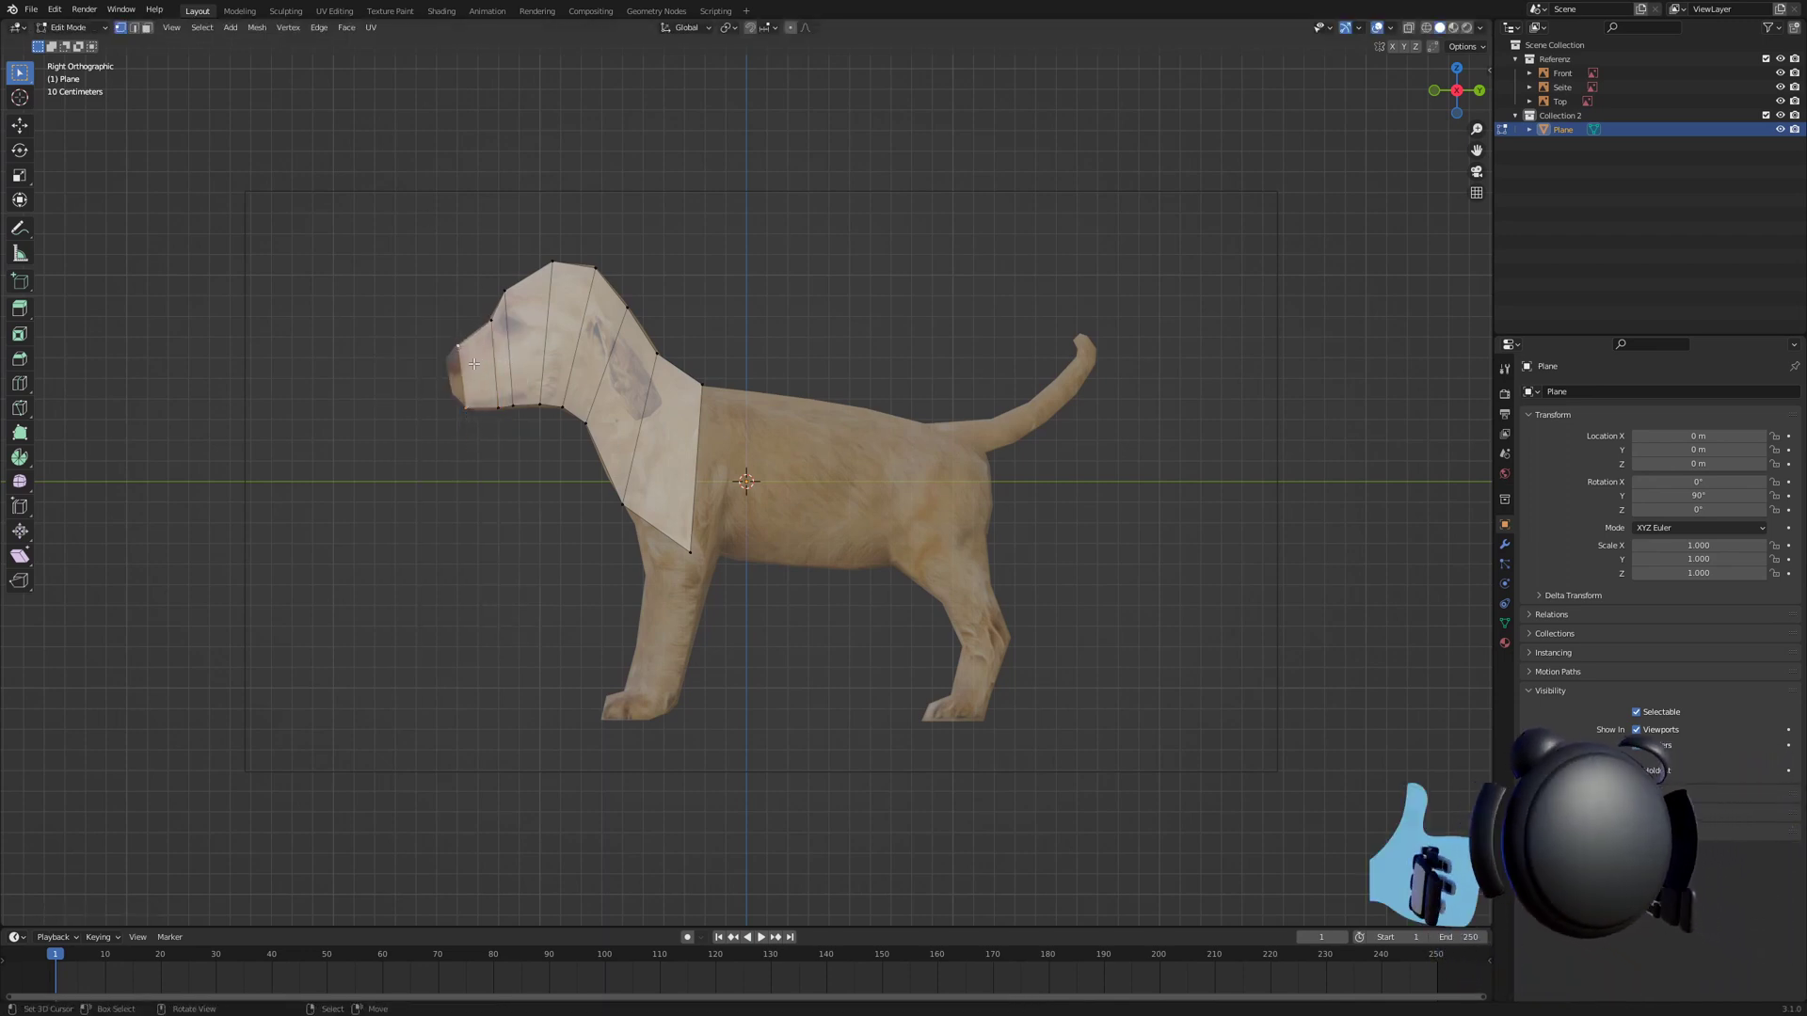
- Extrude the muzzle's front edge to the nose tip and raise its lower vertex onto the mouth outline
shift+right_click(461, 349)
key(w)
key(e)
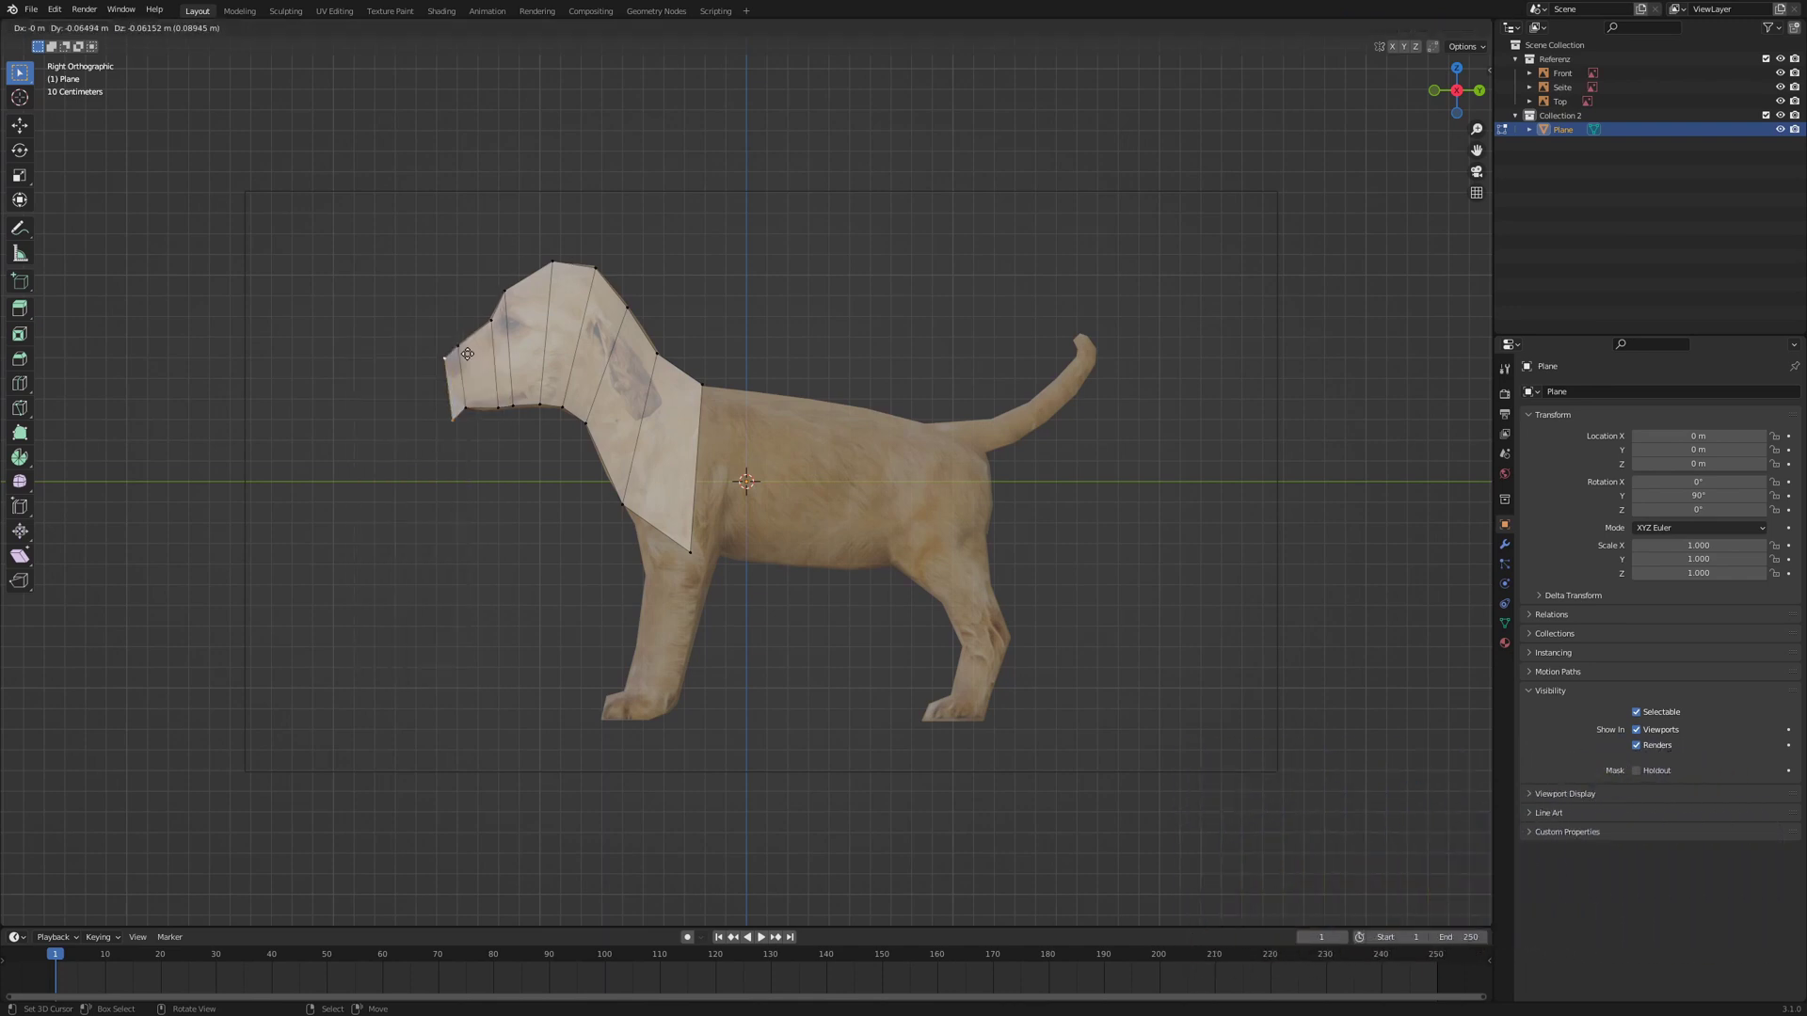
click(482, 321)
right_click(447, 417)
key(g)
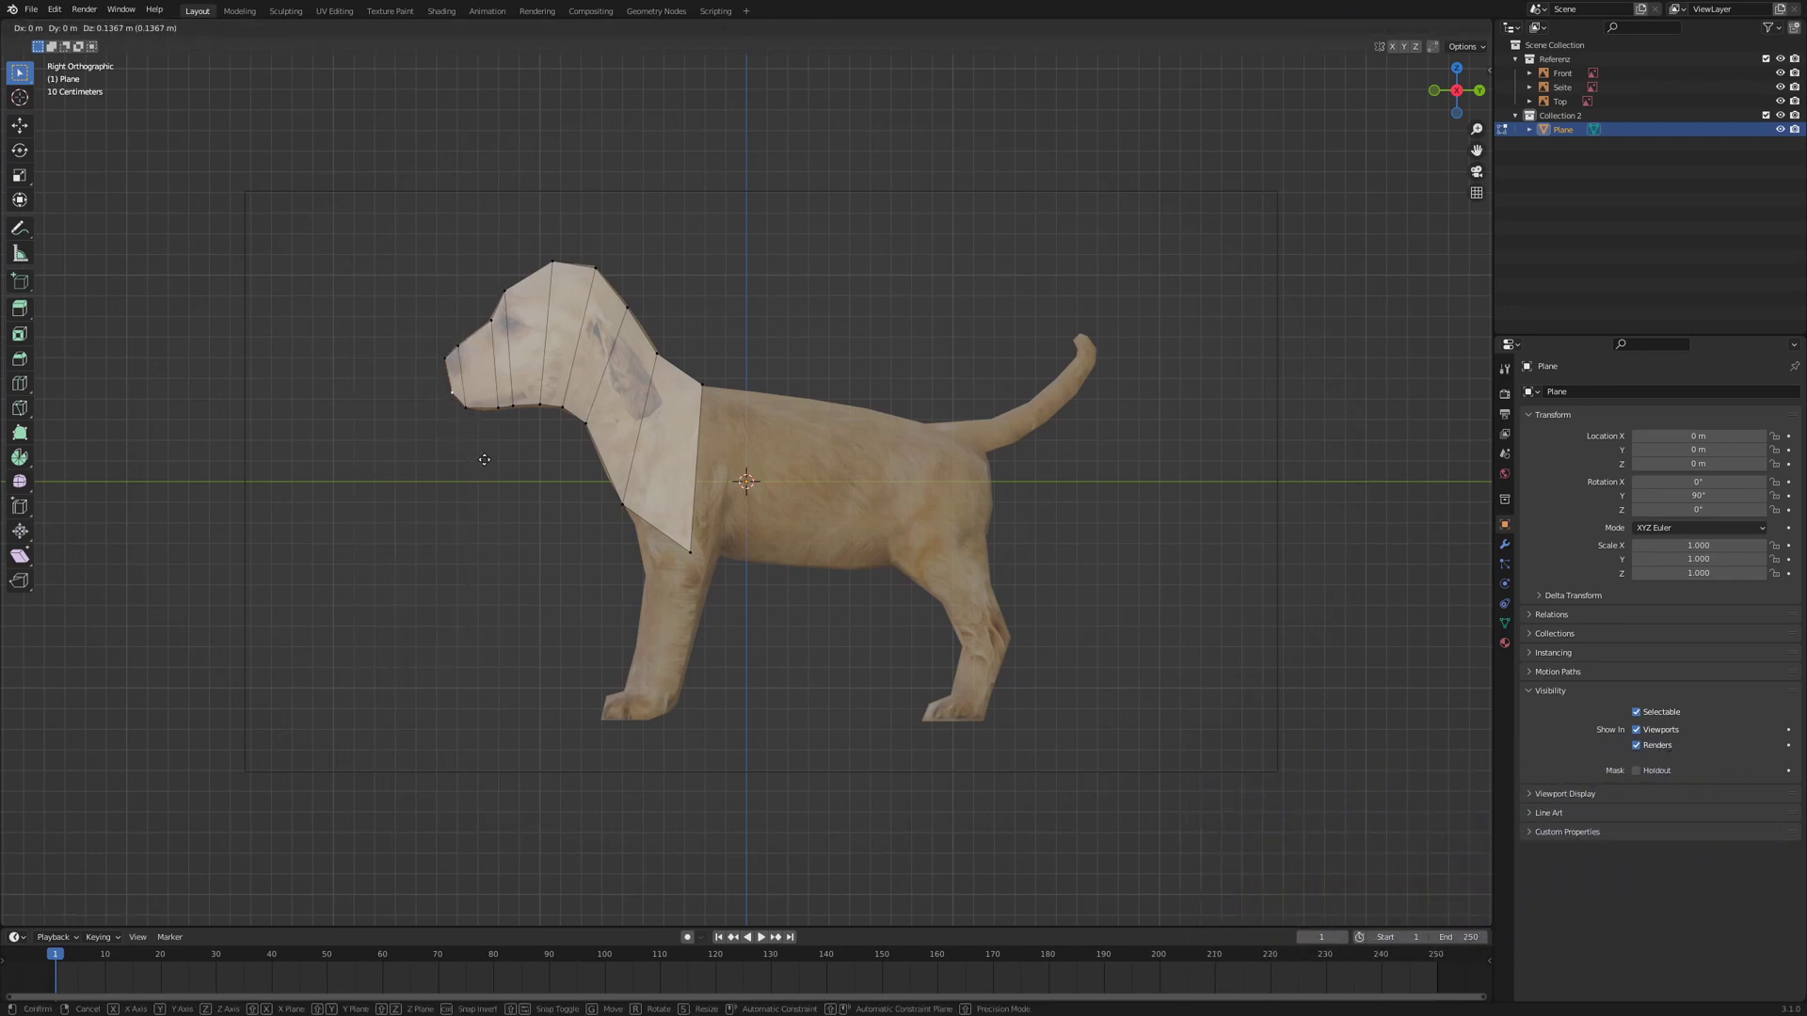
click(483, 459)
- Extrude the rear shoulder edge back along the torso in two segments that follow the back and belly outlines
right_click(693, 544)
shift+right_click(713, 396)
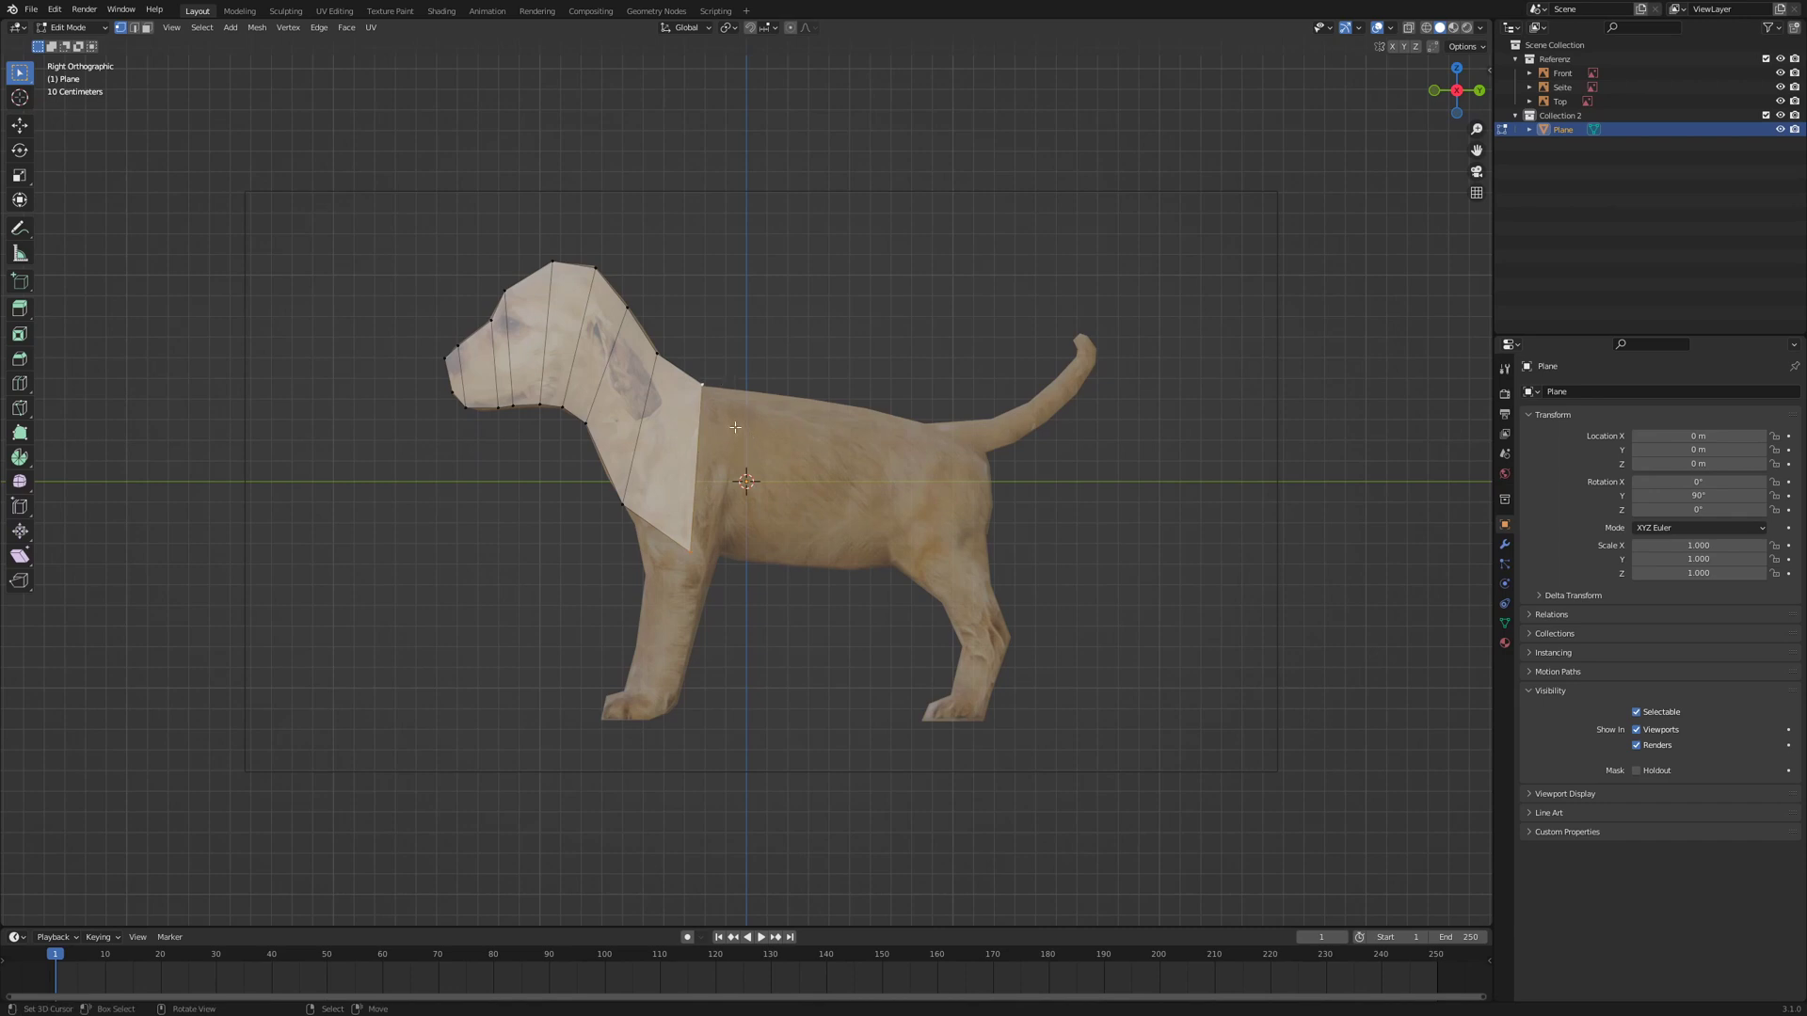
key(e)
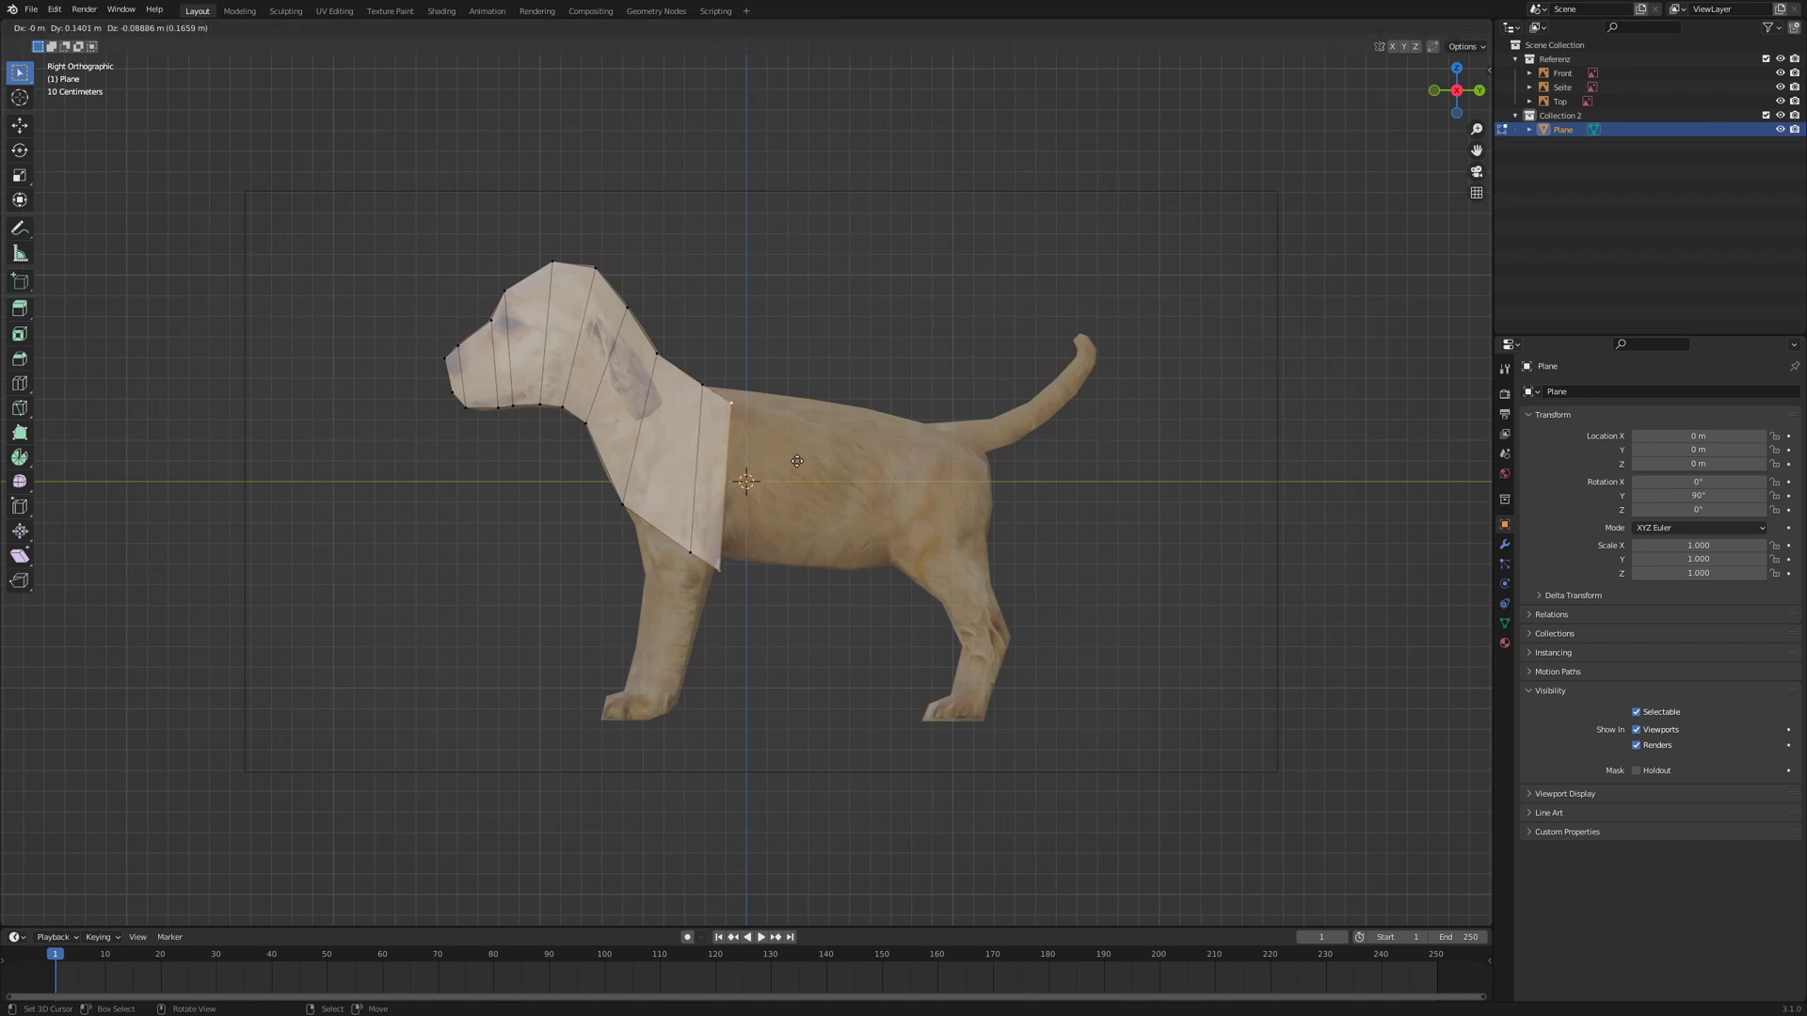
click(833, 451)
key(e)
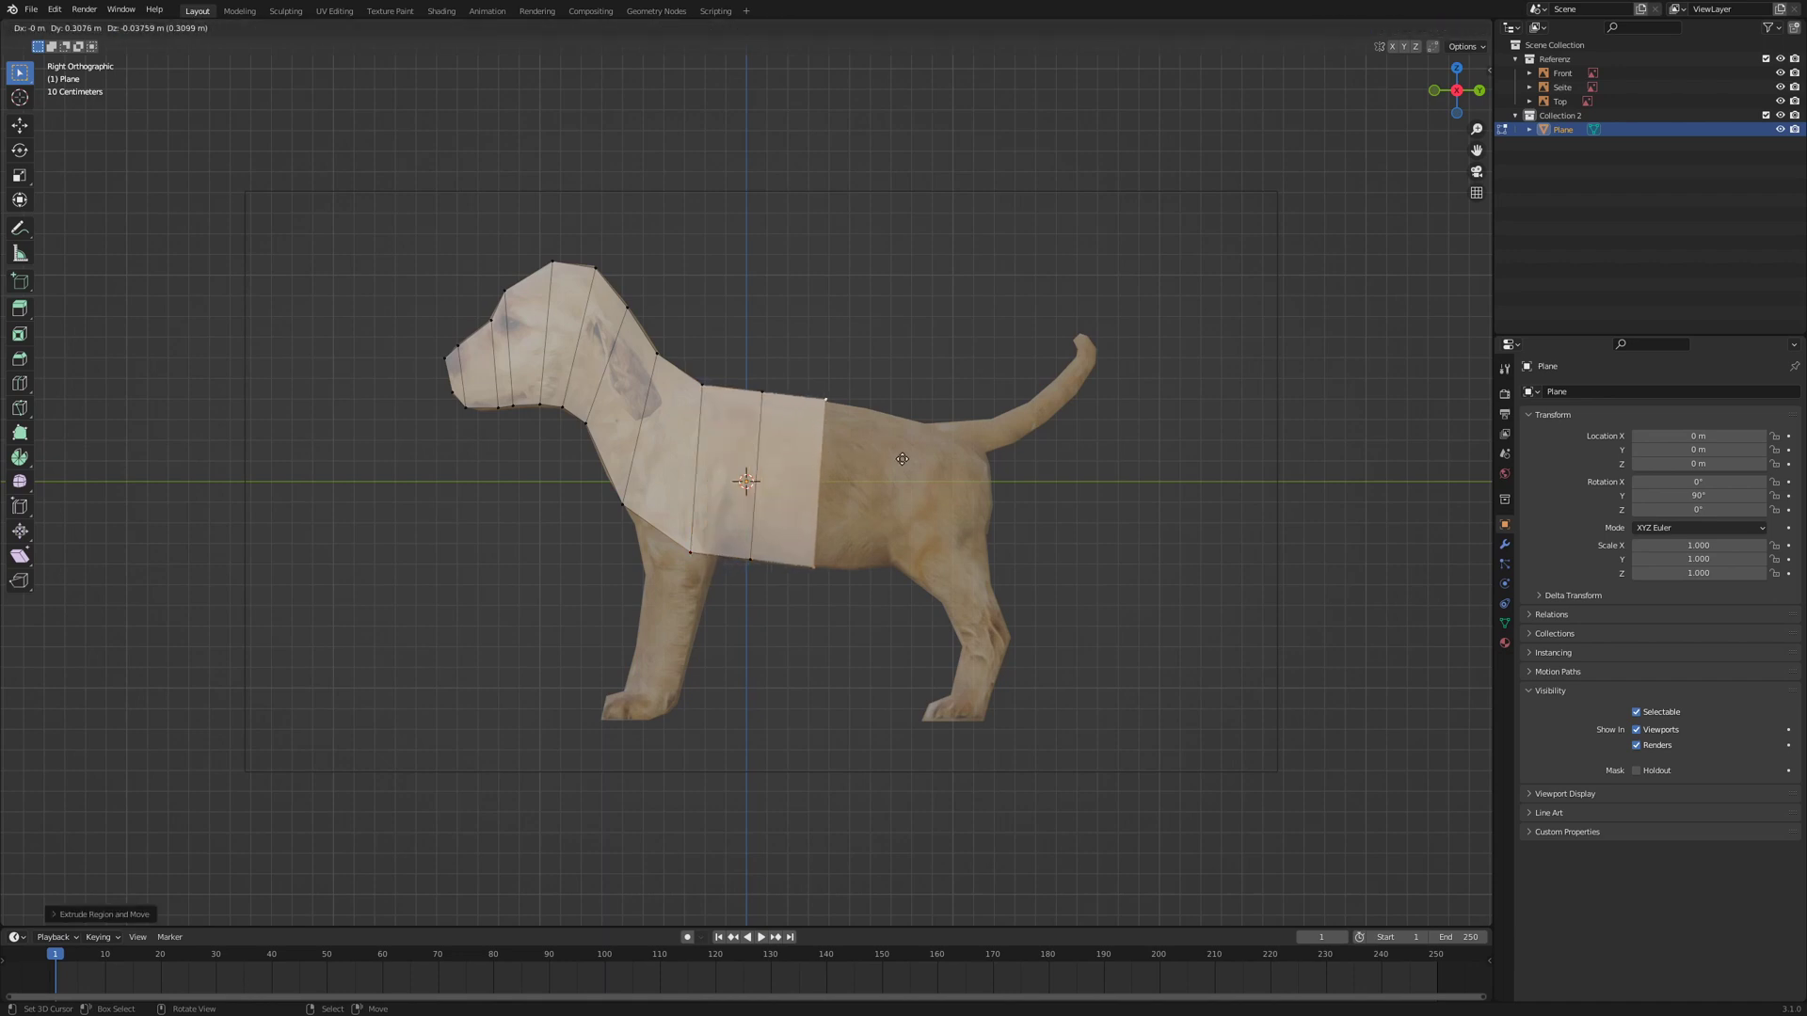
click(899, 459)
- Extrude a third torso segment to the front of the hind leg, fitting its upper vertex to the back, and raise the chest vertex behind the front leg
key(e)
click(905, 394)
key(g)
click(902, 405)
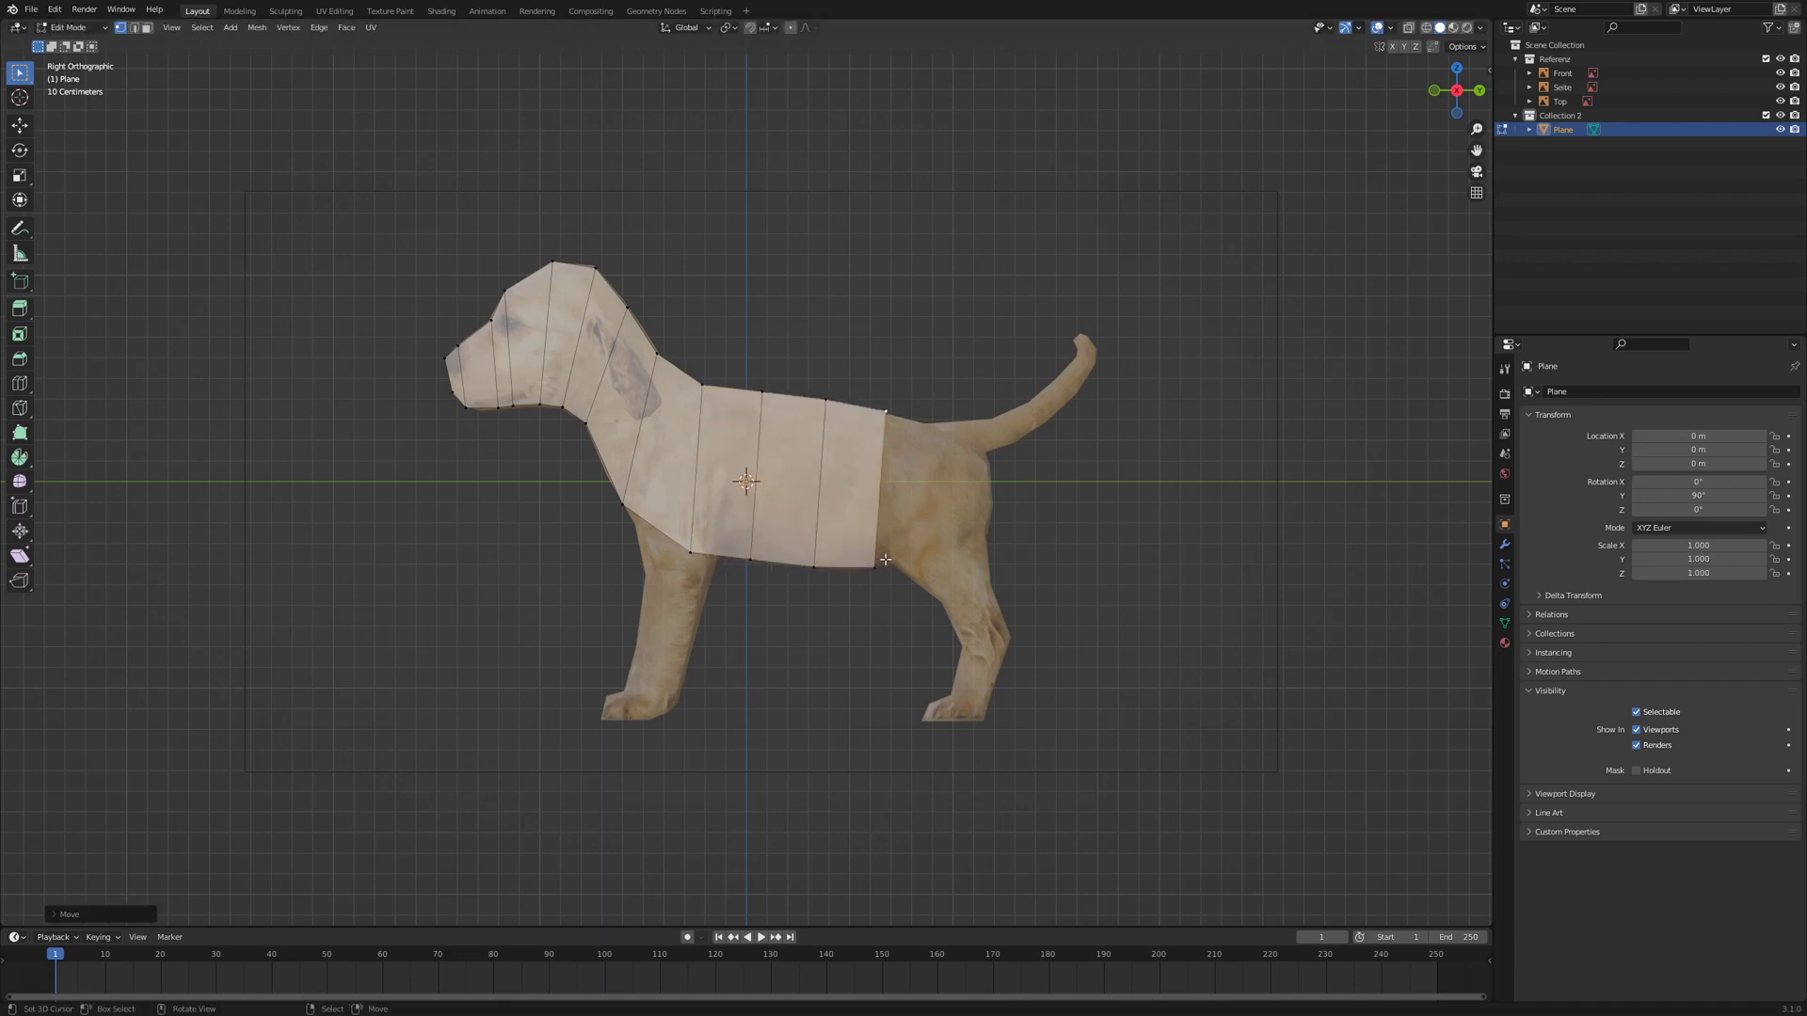
right_click(873, 563)
right_click(693, 554)
key(g)
click(689, 546)
- Extrude the rear torso edge over the hips just past the tail base and raise its lower vertex above the hind leg
right_click(889, 561)
shift+right_click(918, 446)
key(e)
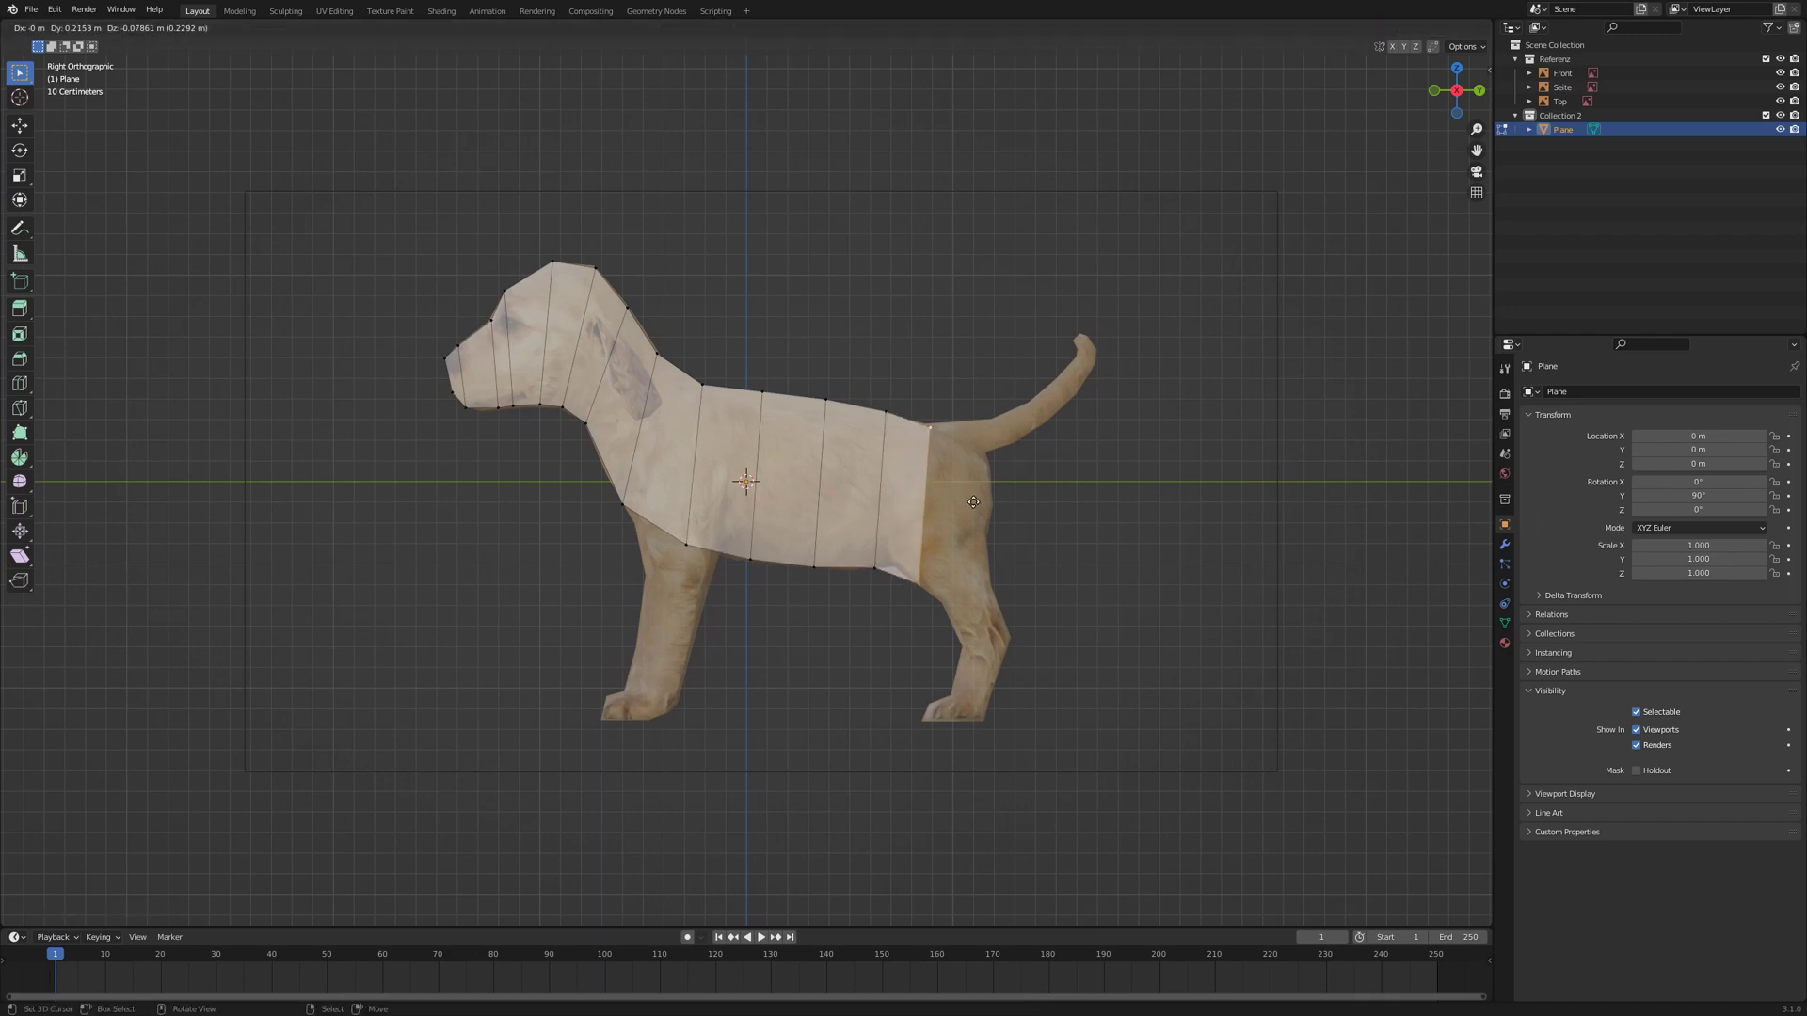
click(982, 502)
right_click(946, 582)
key(g)
click(956, 557)
- Extrude the hip edge to the rump, raise its lower vertex onto the rump outline and fine-tune the lower hip vertex
shift+right_click(956, 447)
key(e)
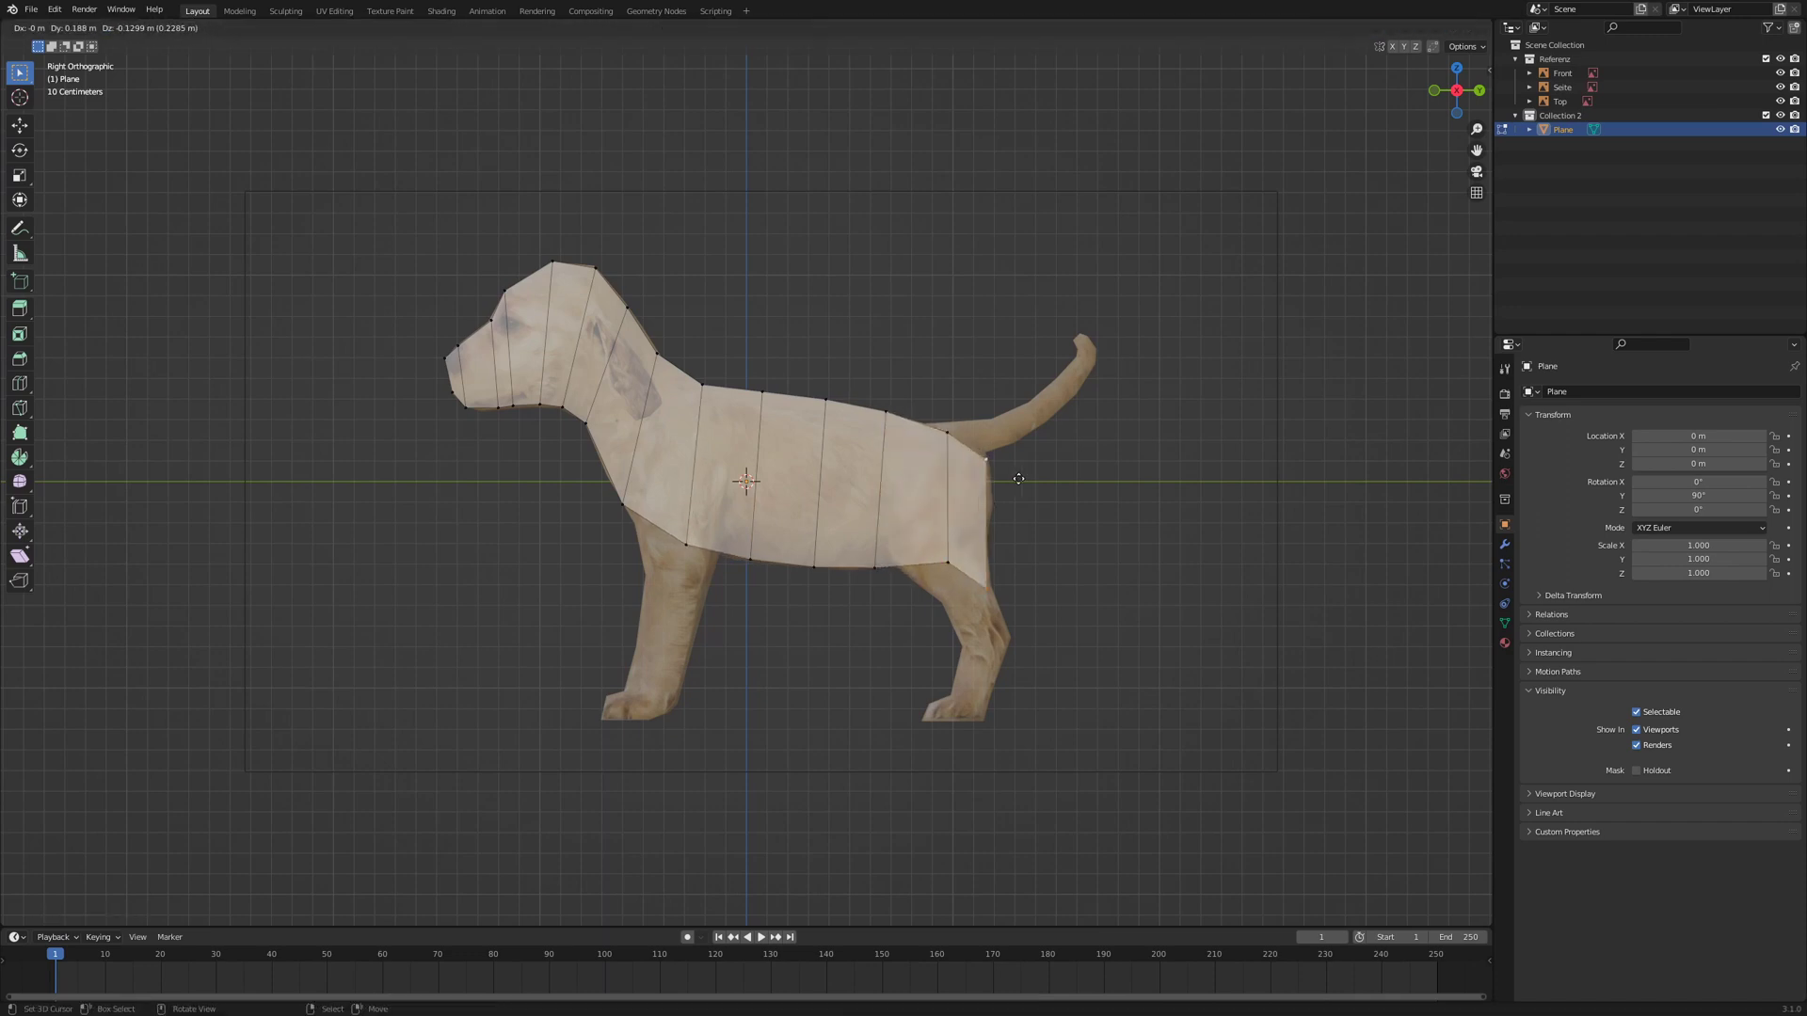
click(1016, 480)
right_click(991, 592)
key(g)
click(998, 519)
right_click(954, 560)
key(g)
click(953, 559)
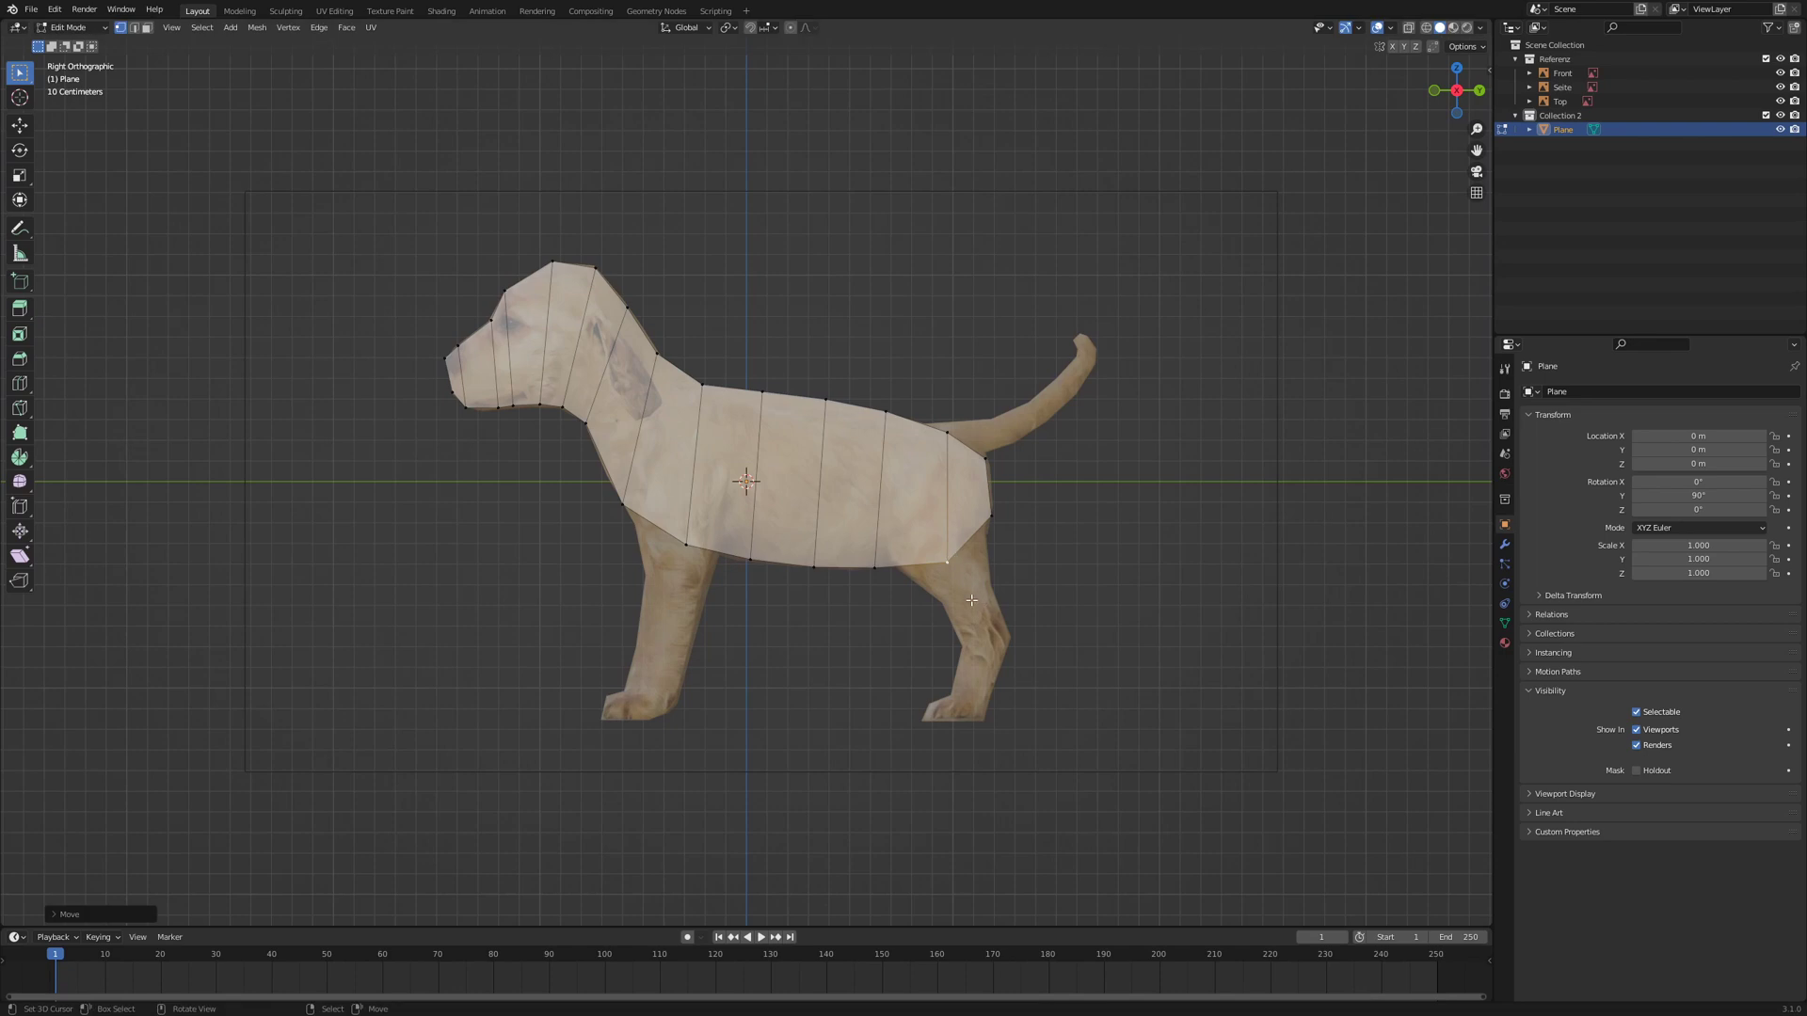
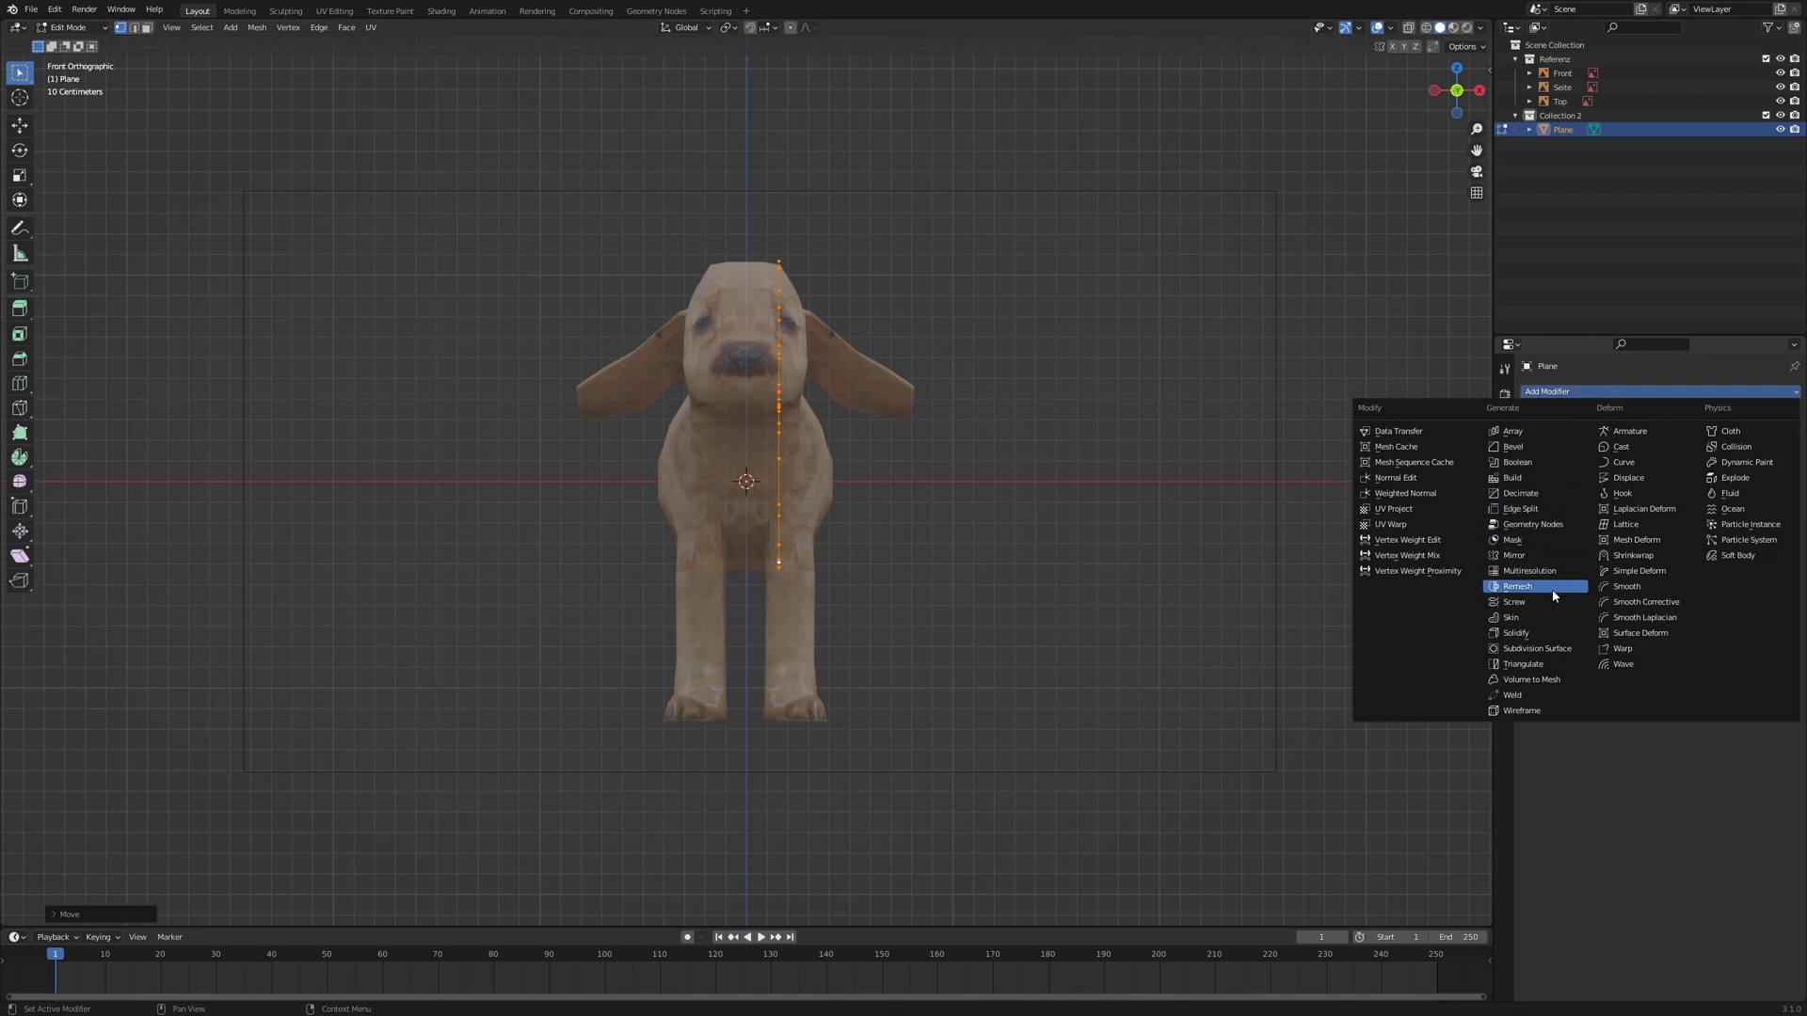
- Add a Mirror modifier on the X axis and apply the plane's rotation in Object Mode before returning to mesh editing
click(1516, 555)
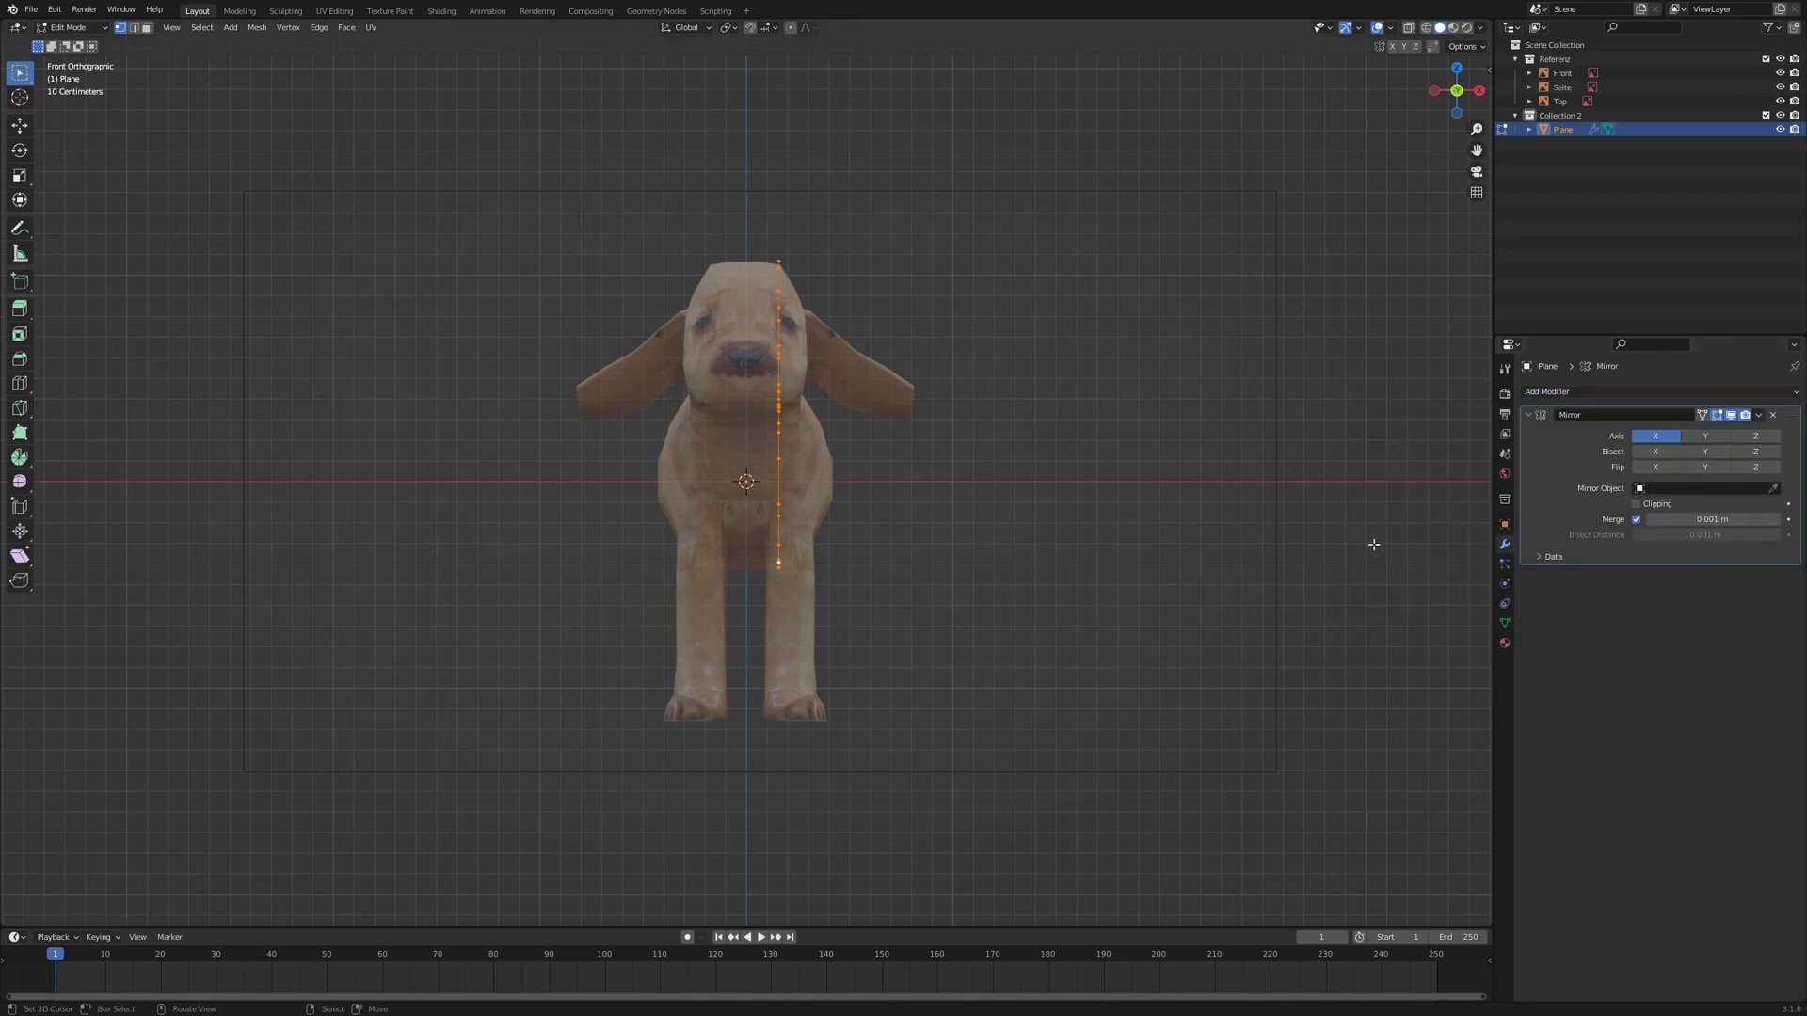
middle_drag(1211, 509, 754, 552)
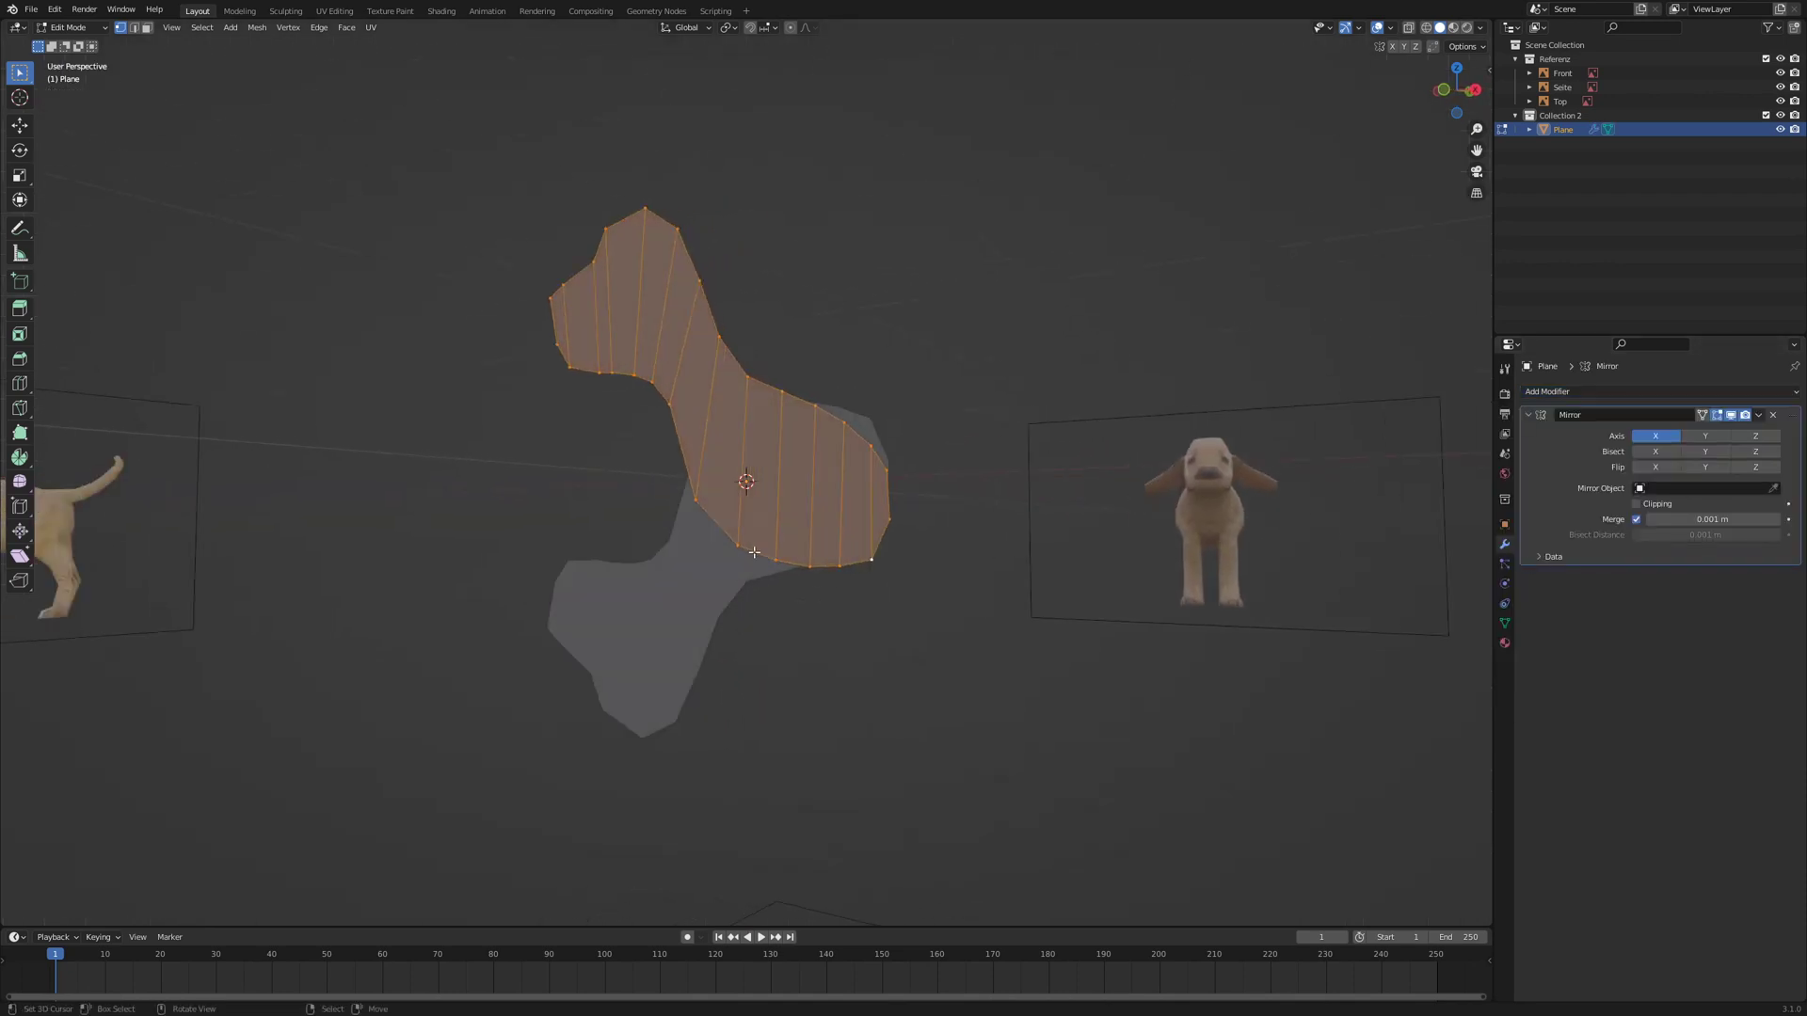
key(Tab)
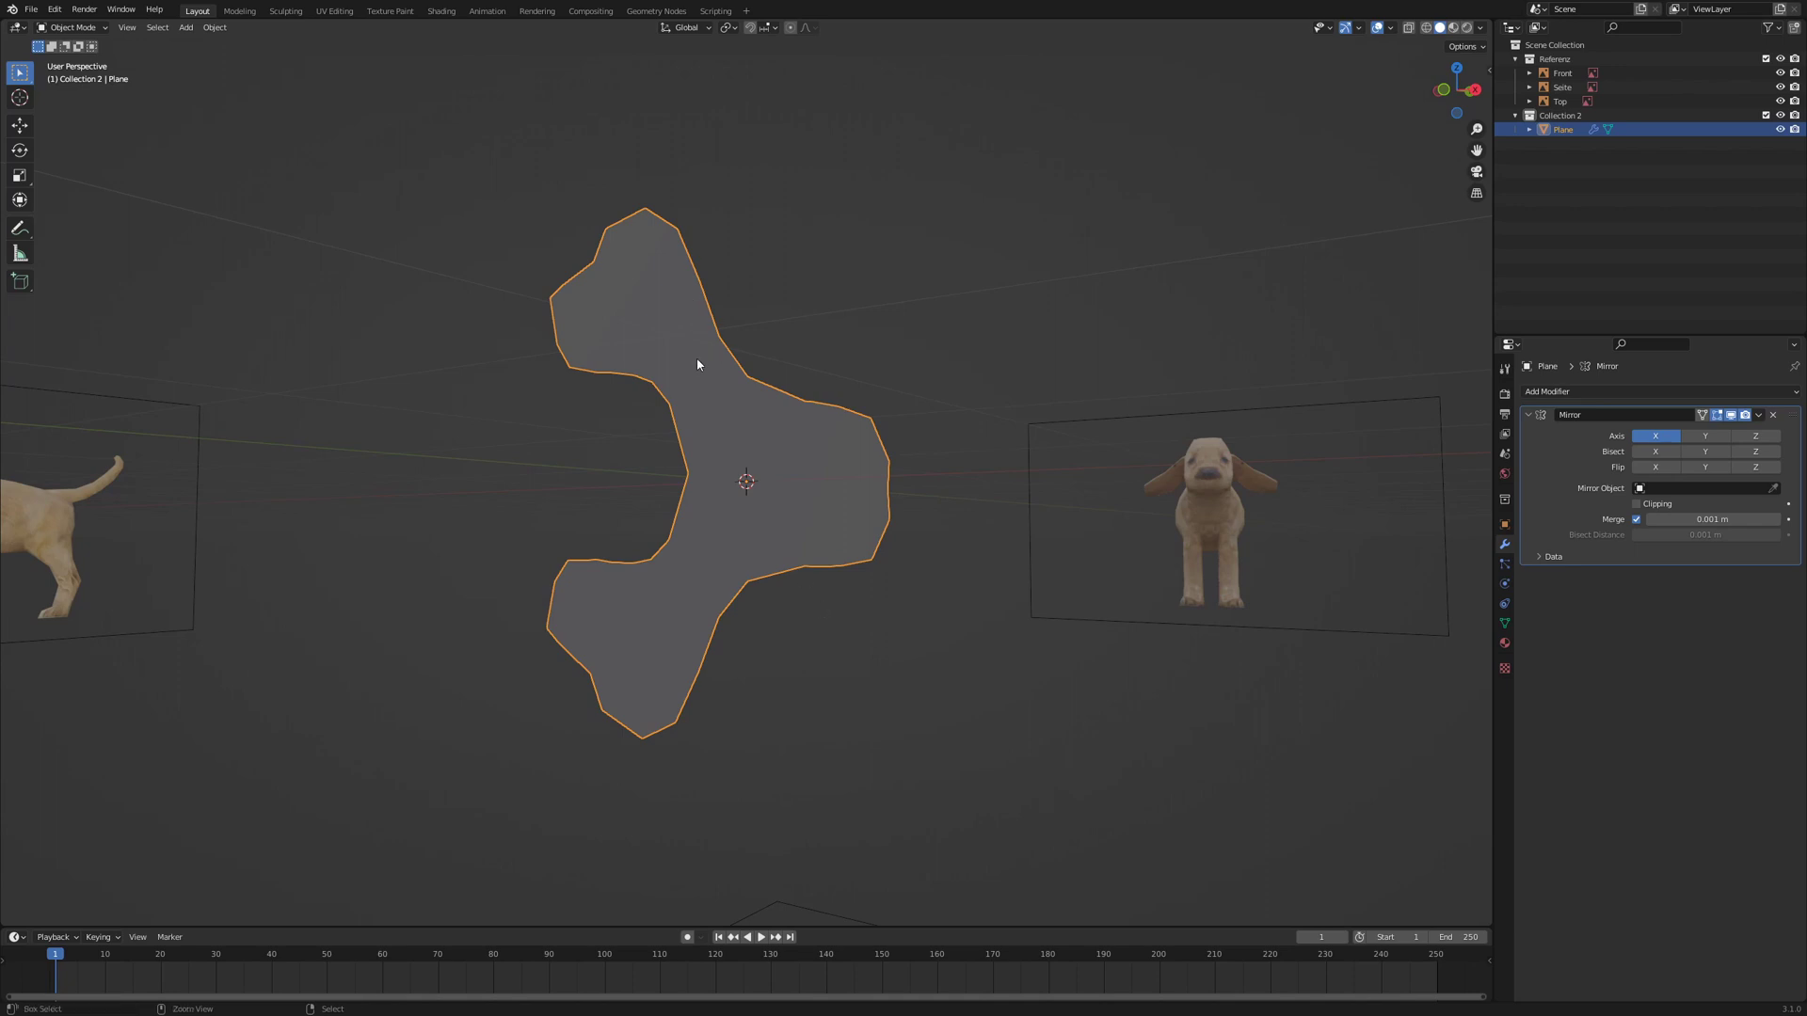
key(ctrl+a)
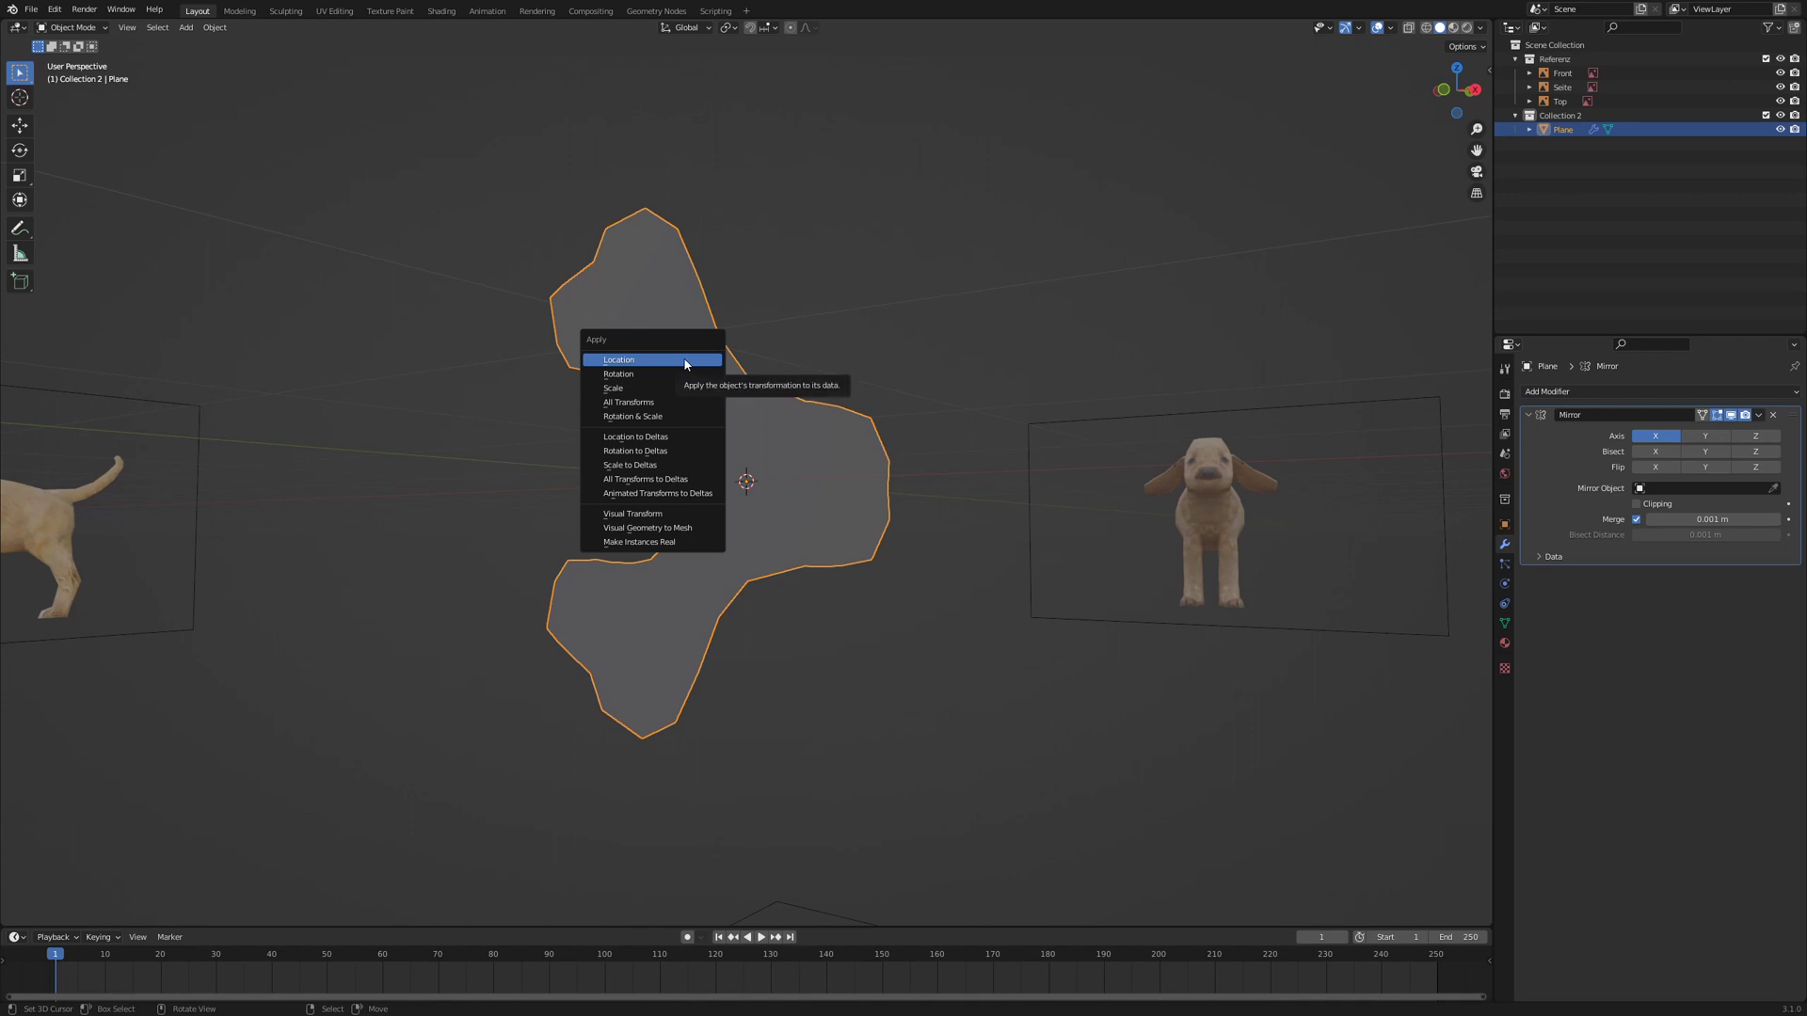
click(648, 367)
middle_drag(838, 408, 794, 554)
key(Tab)
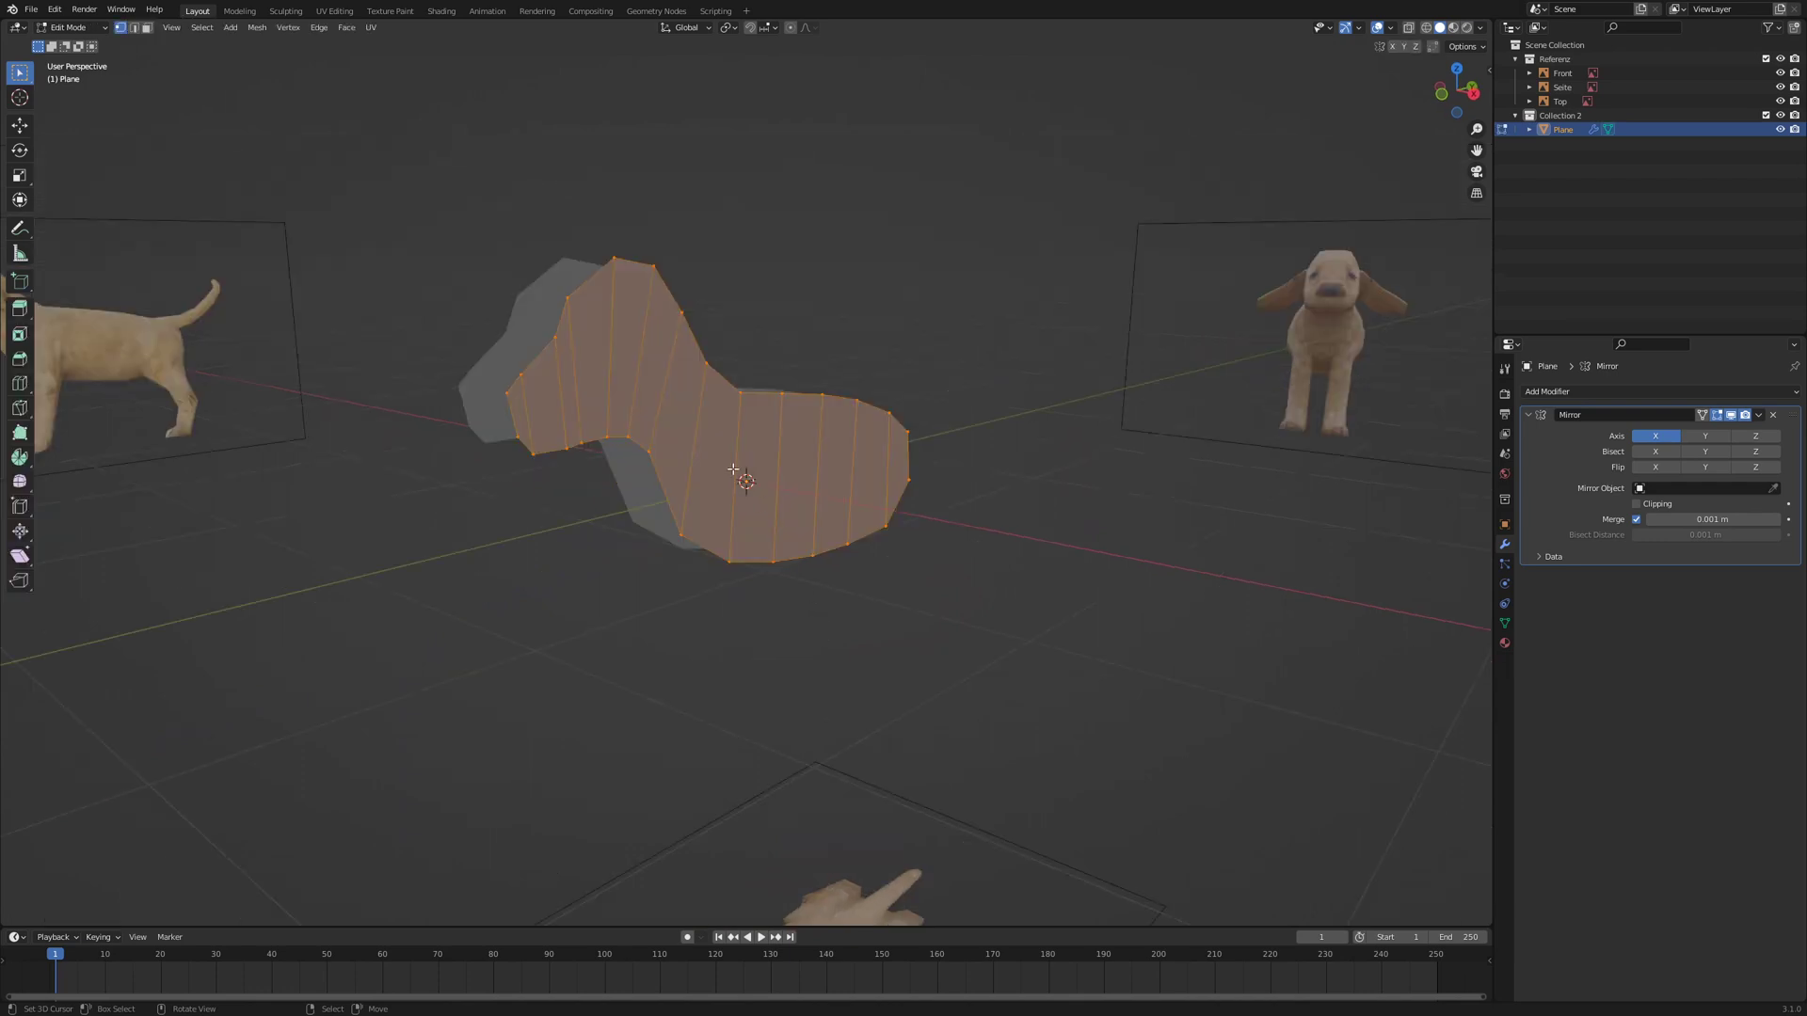
- Select all outer boundary edges of the puppy profile and enable Clipping on the Mirror modifier
key(alt+a)
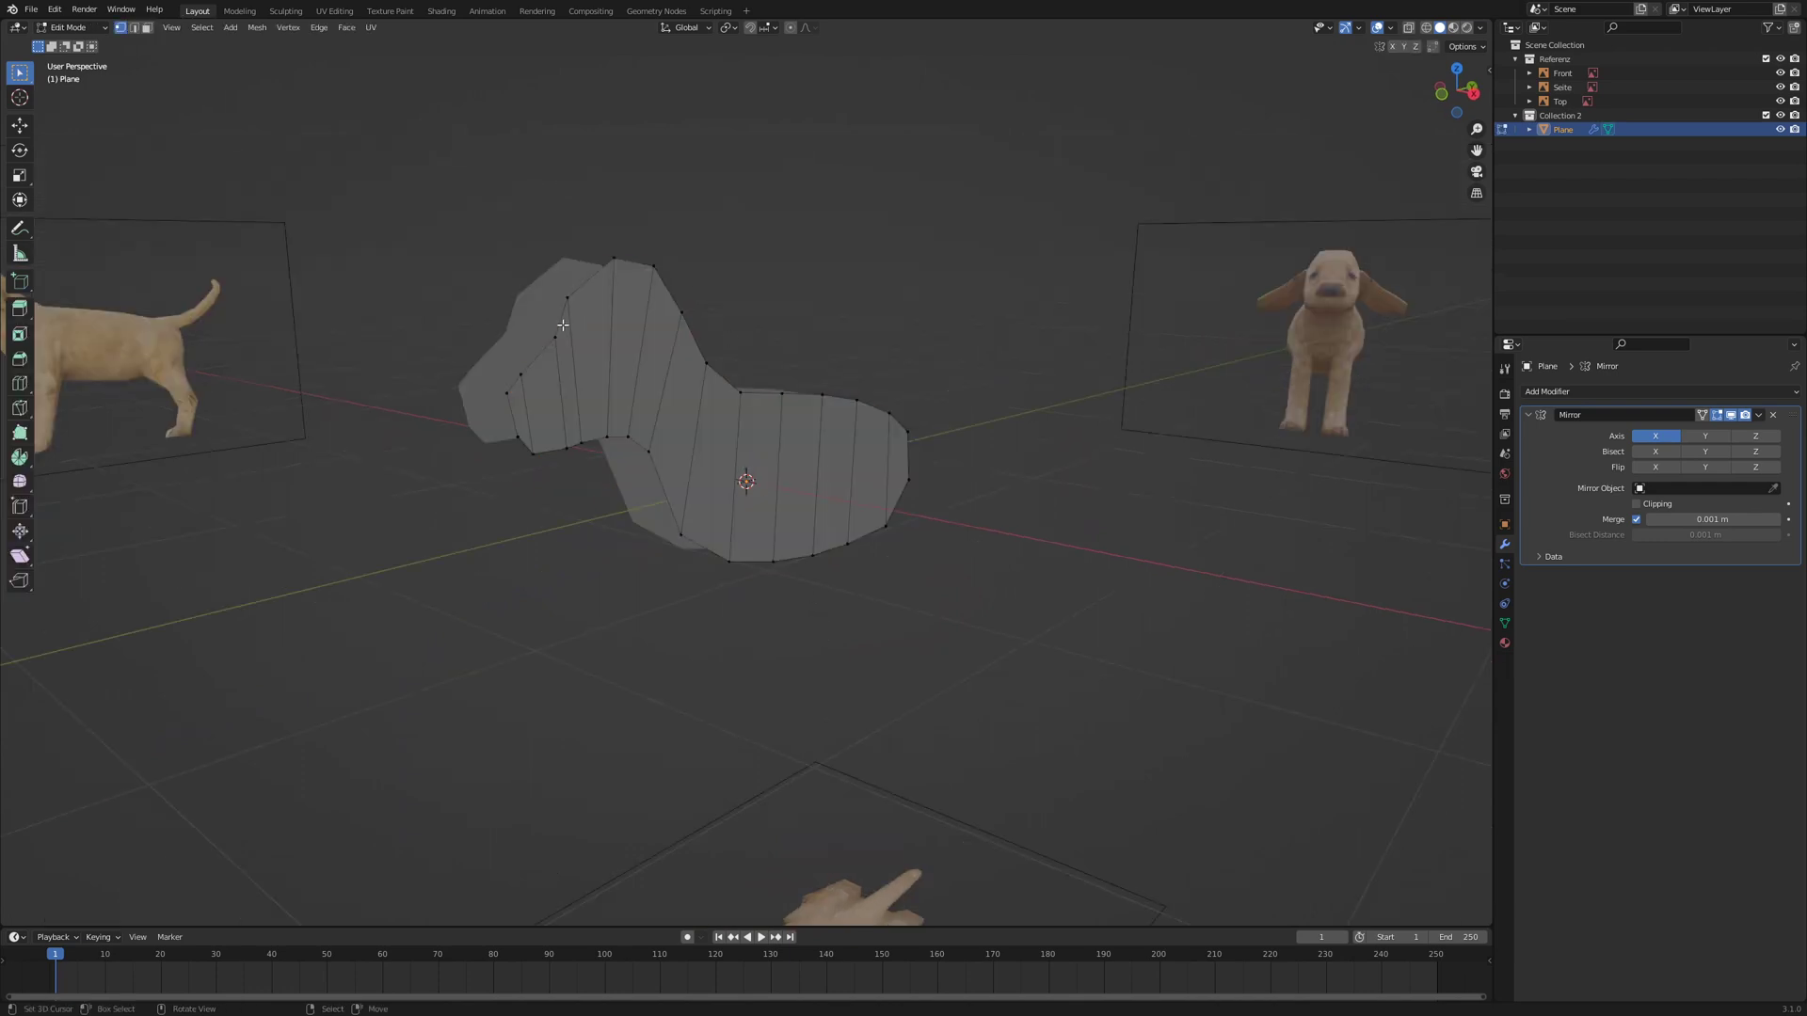
click(135, 28)
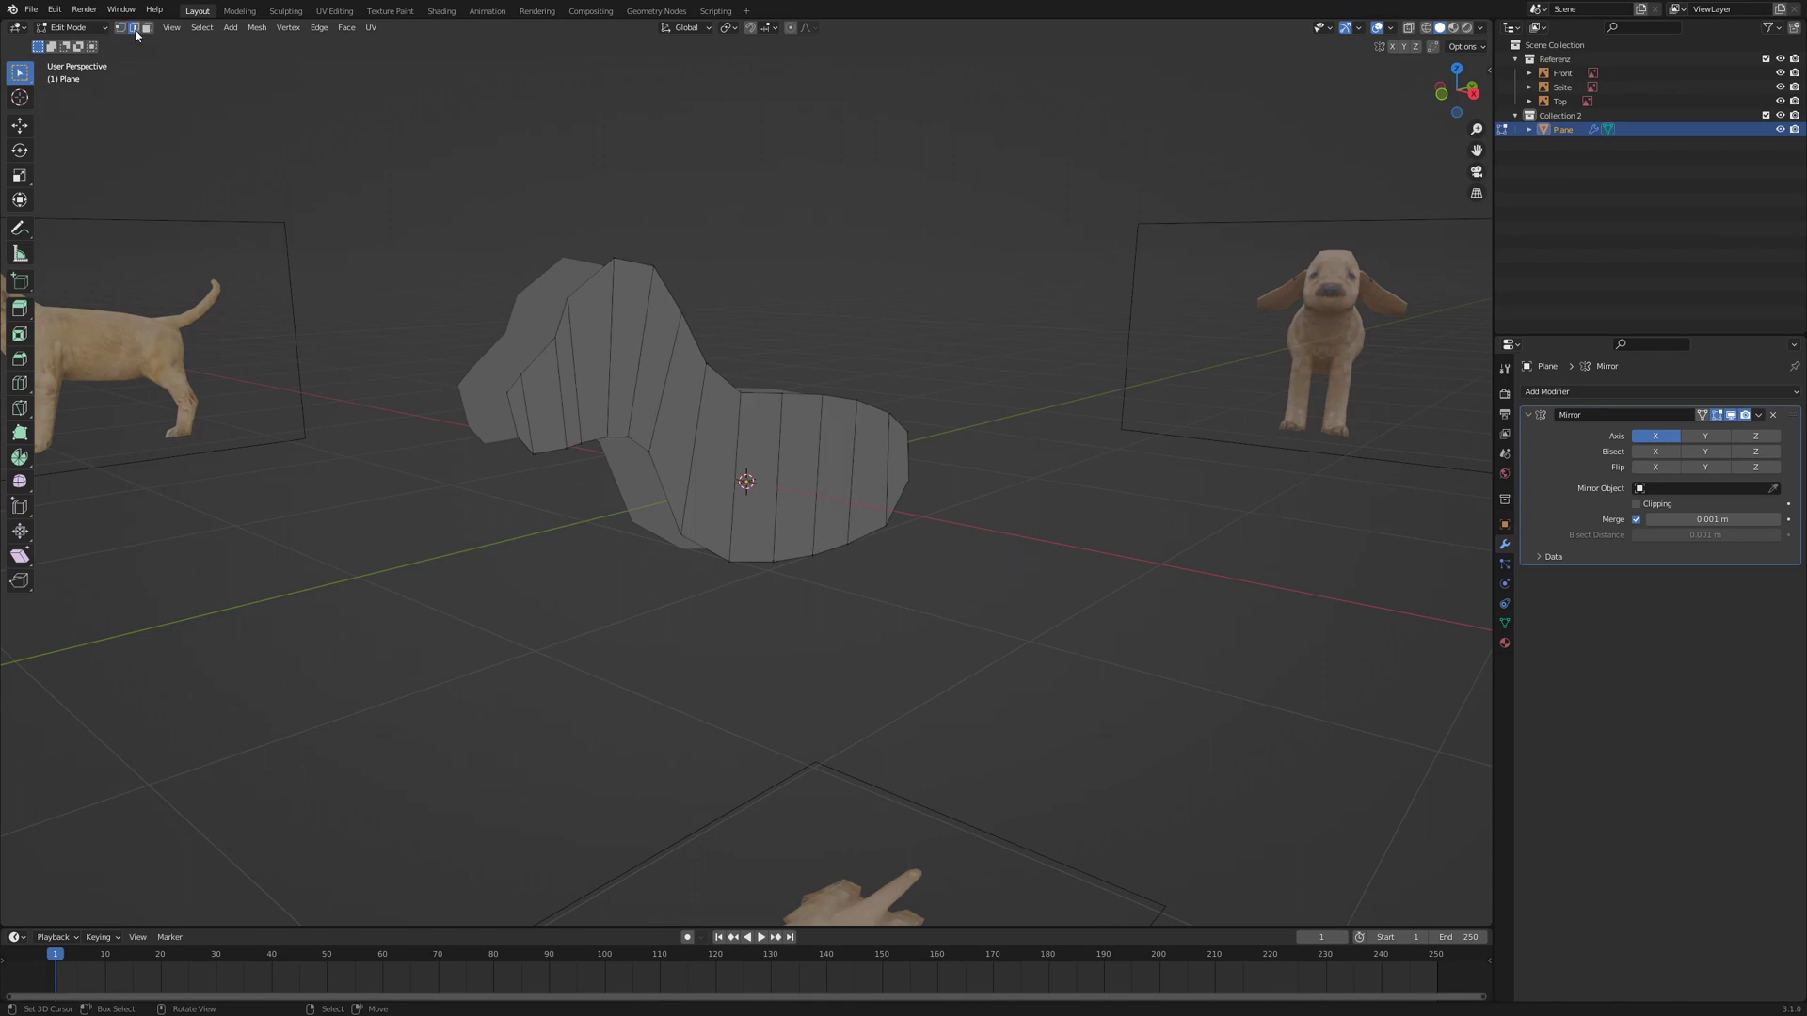
alt+click(593, 276)
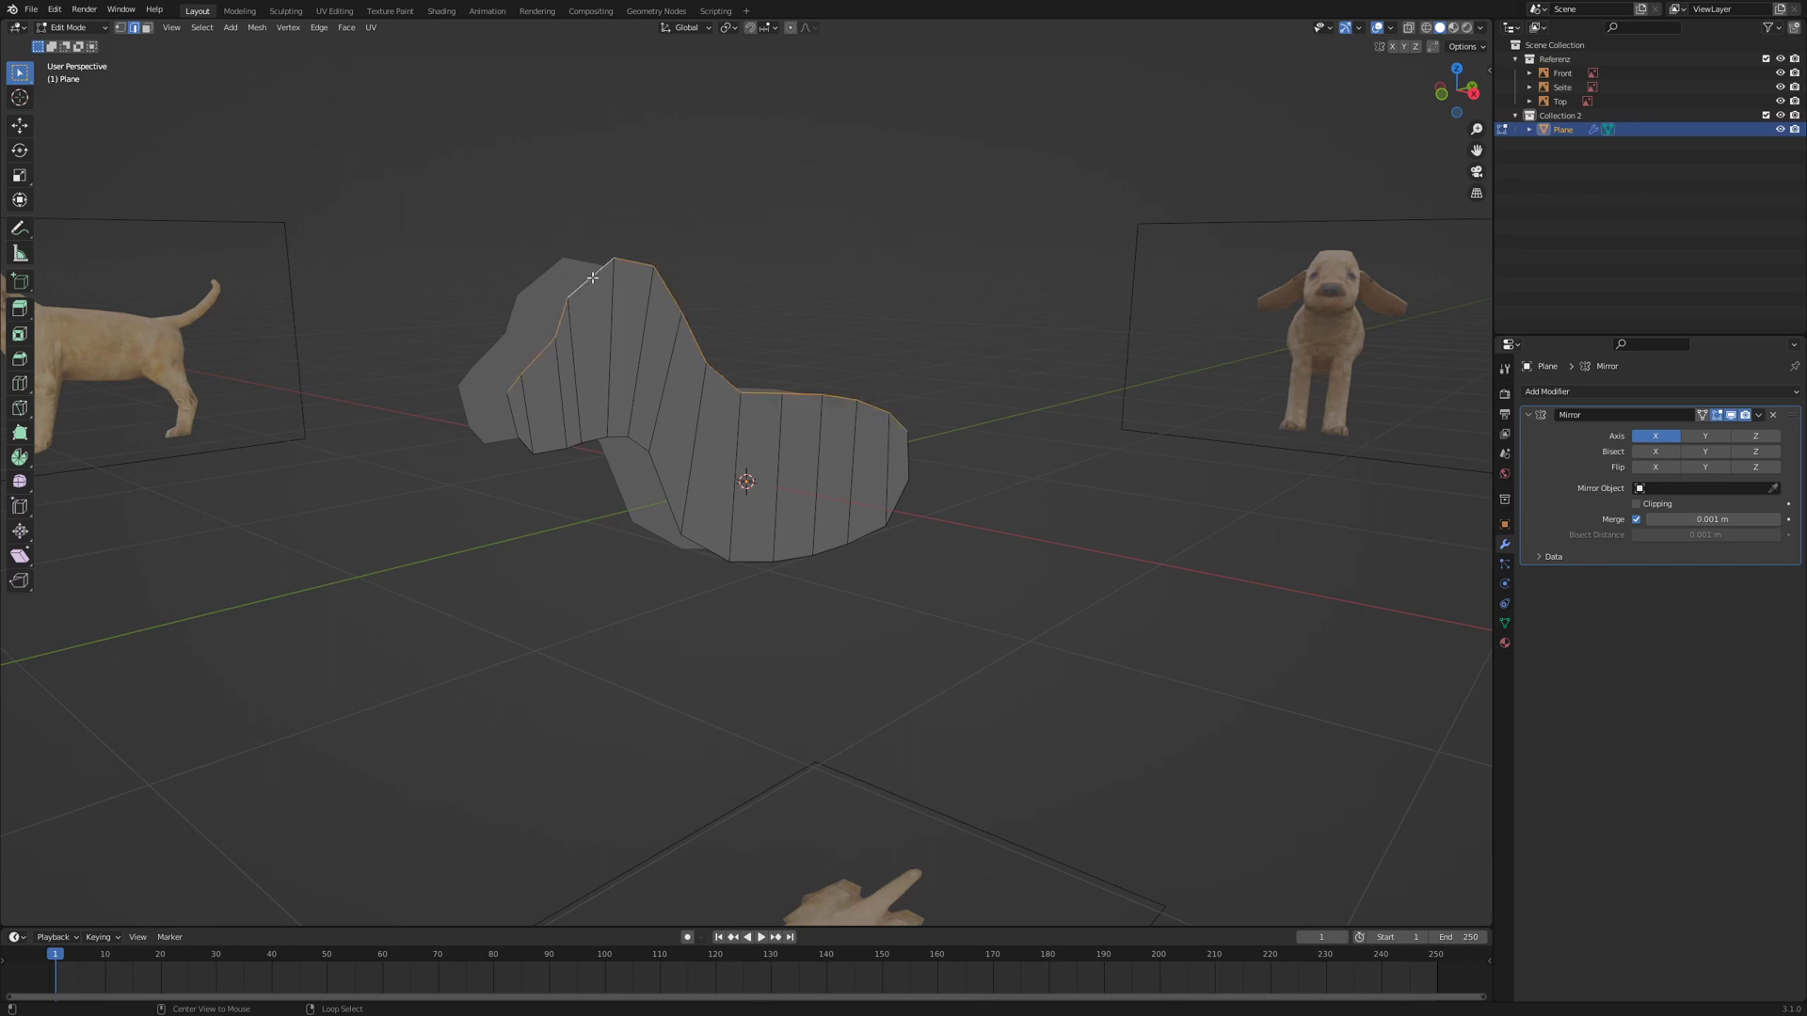
alt+click(663, 474)
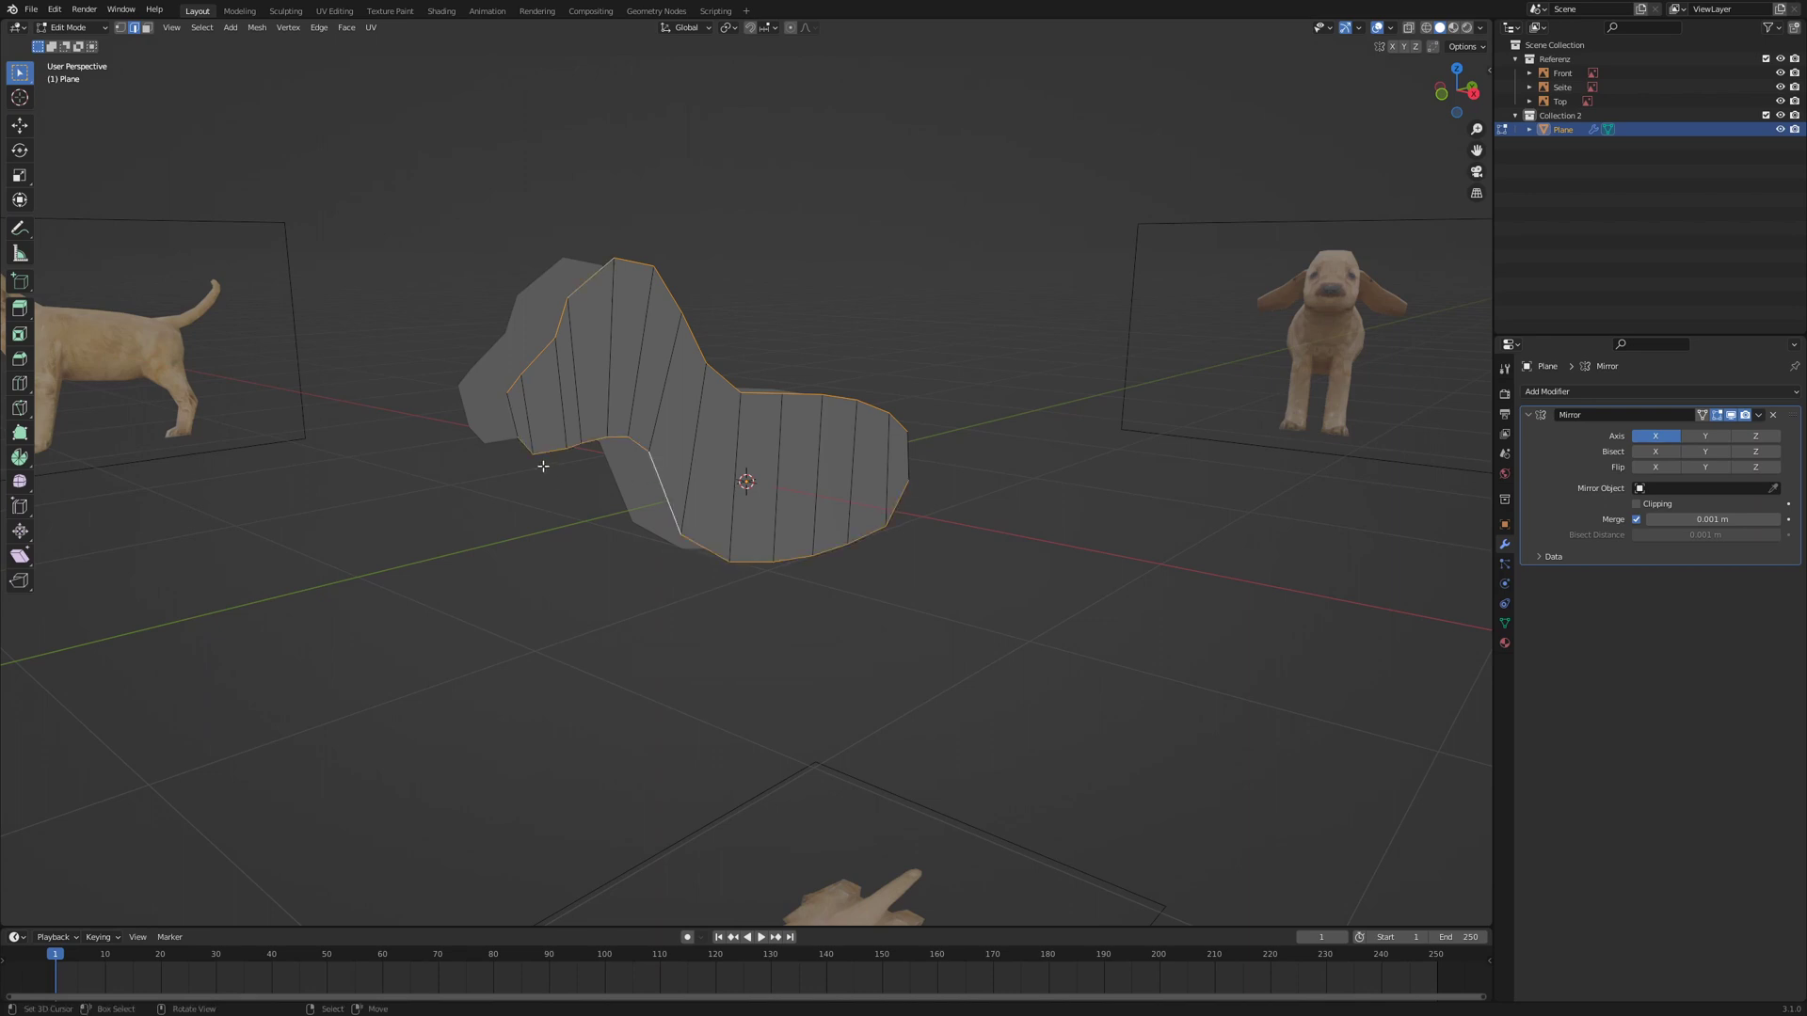
shift+click(515, 414)
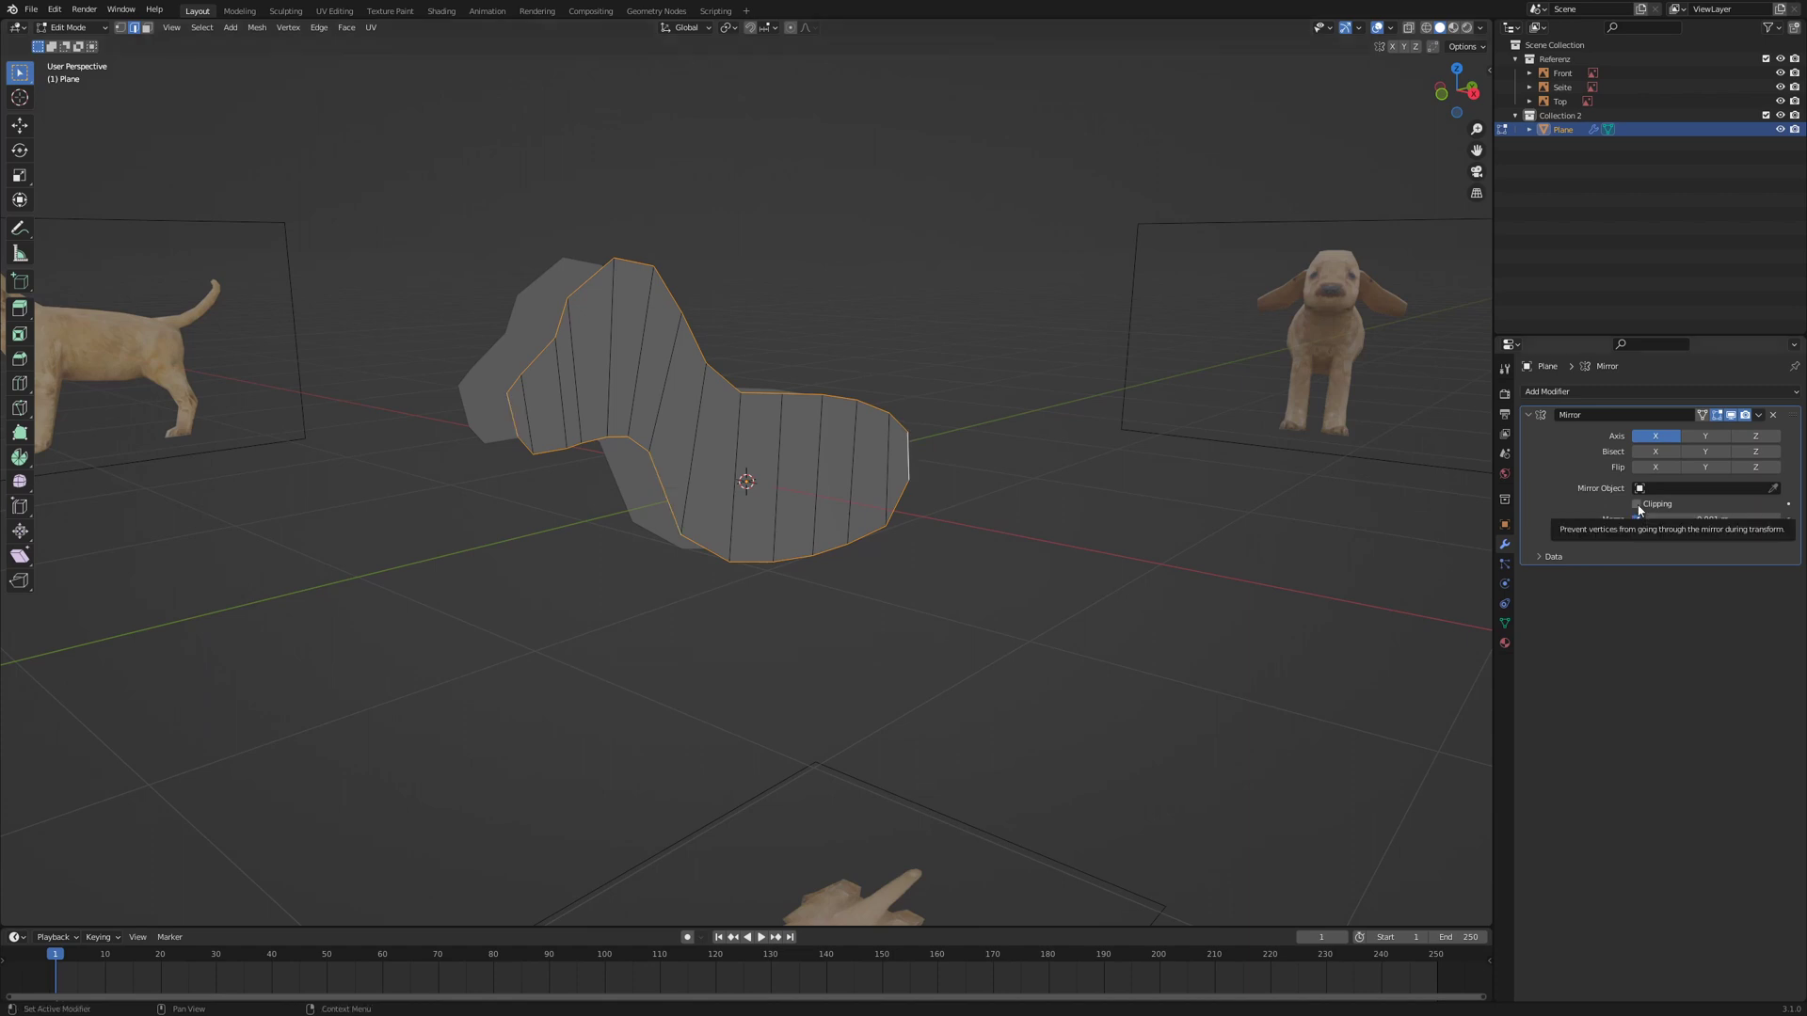
click(1637, 505)
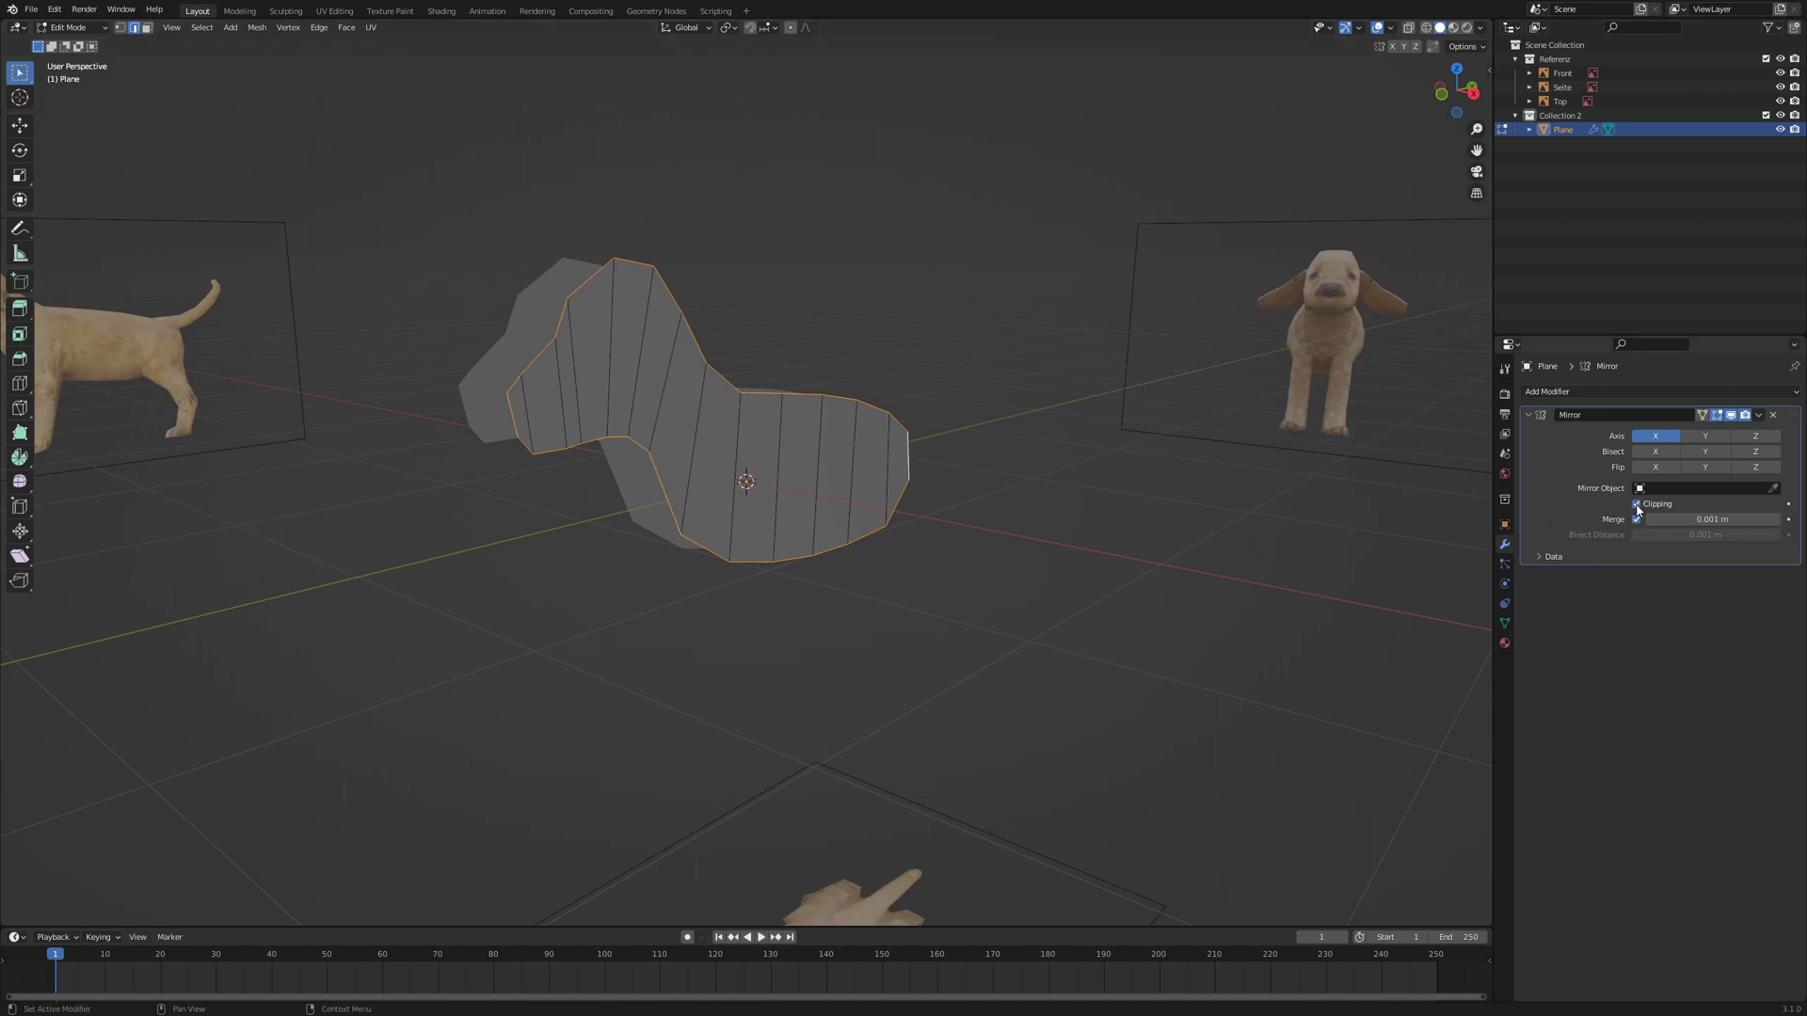
- Extrude the selected boundary edges along X to the mirror plane so both halves meet
middle_drag(911, 535, 965, 555)
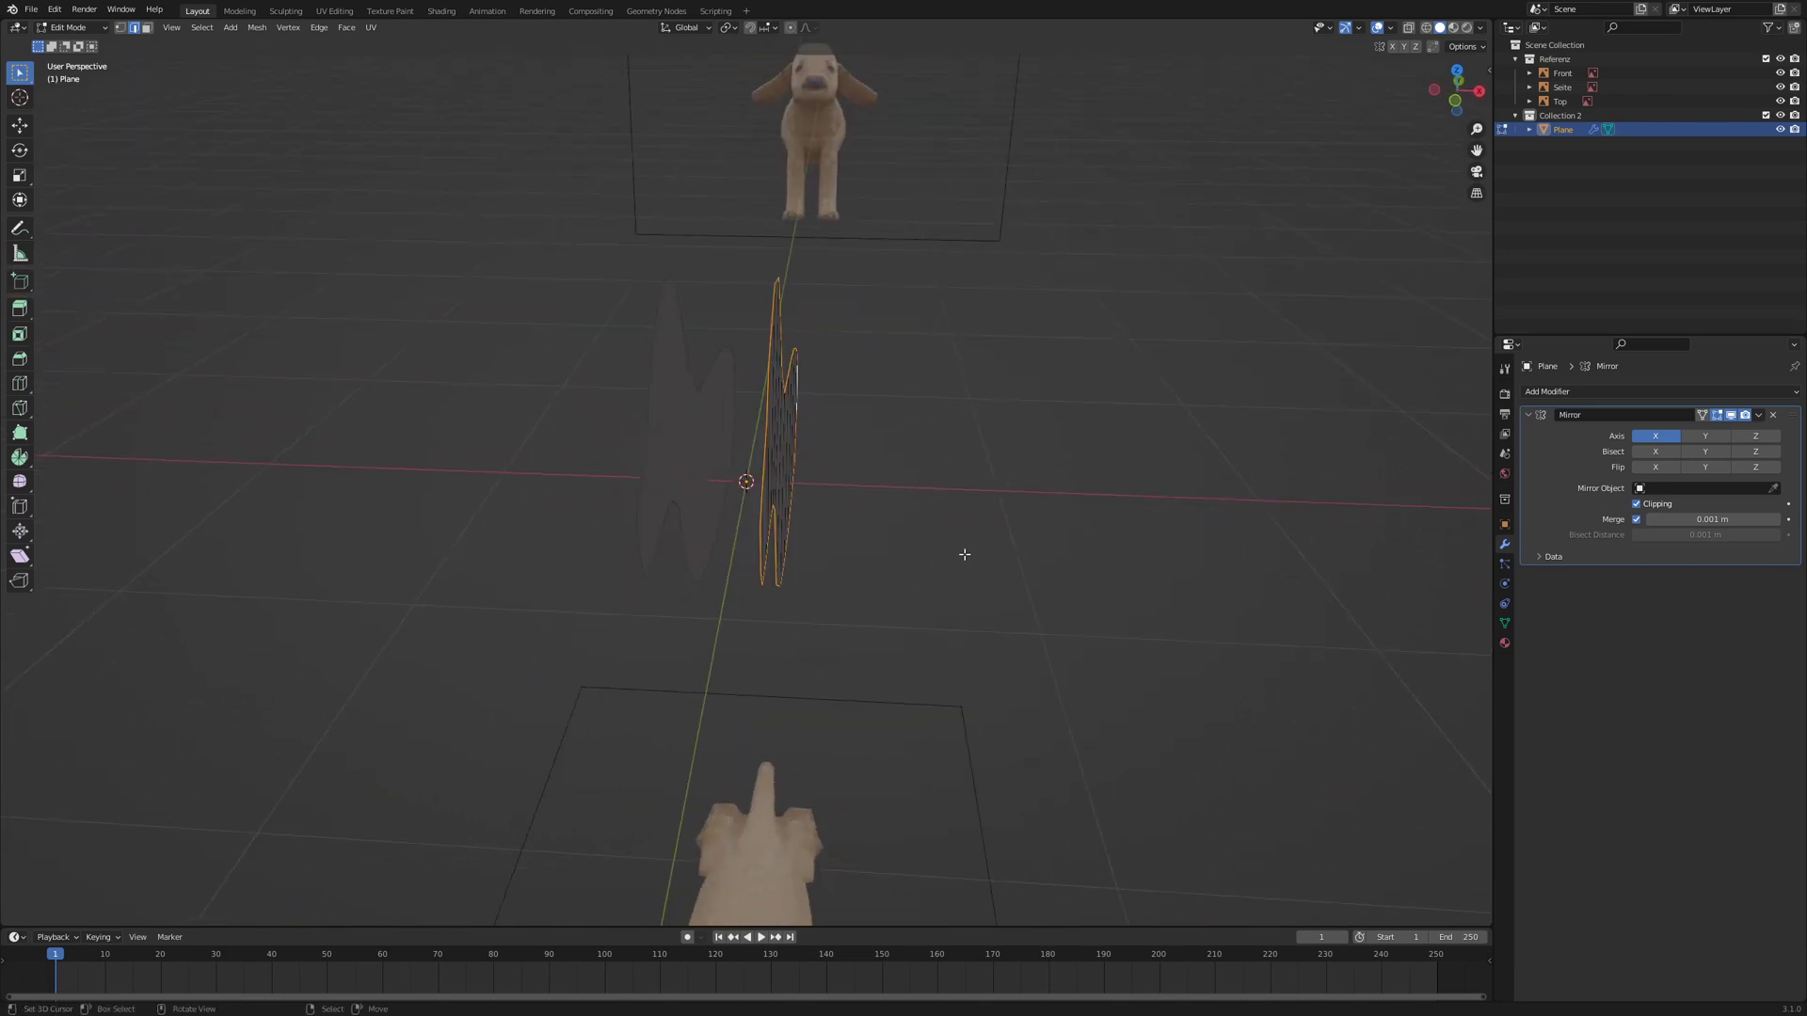
key(e)
key(x)
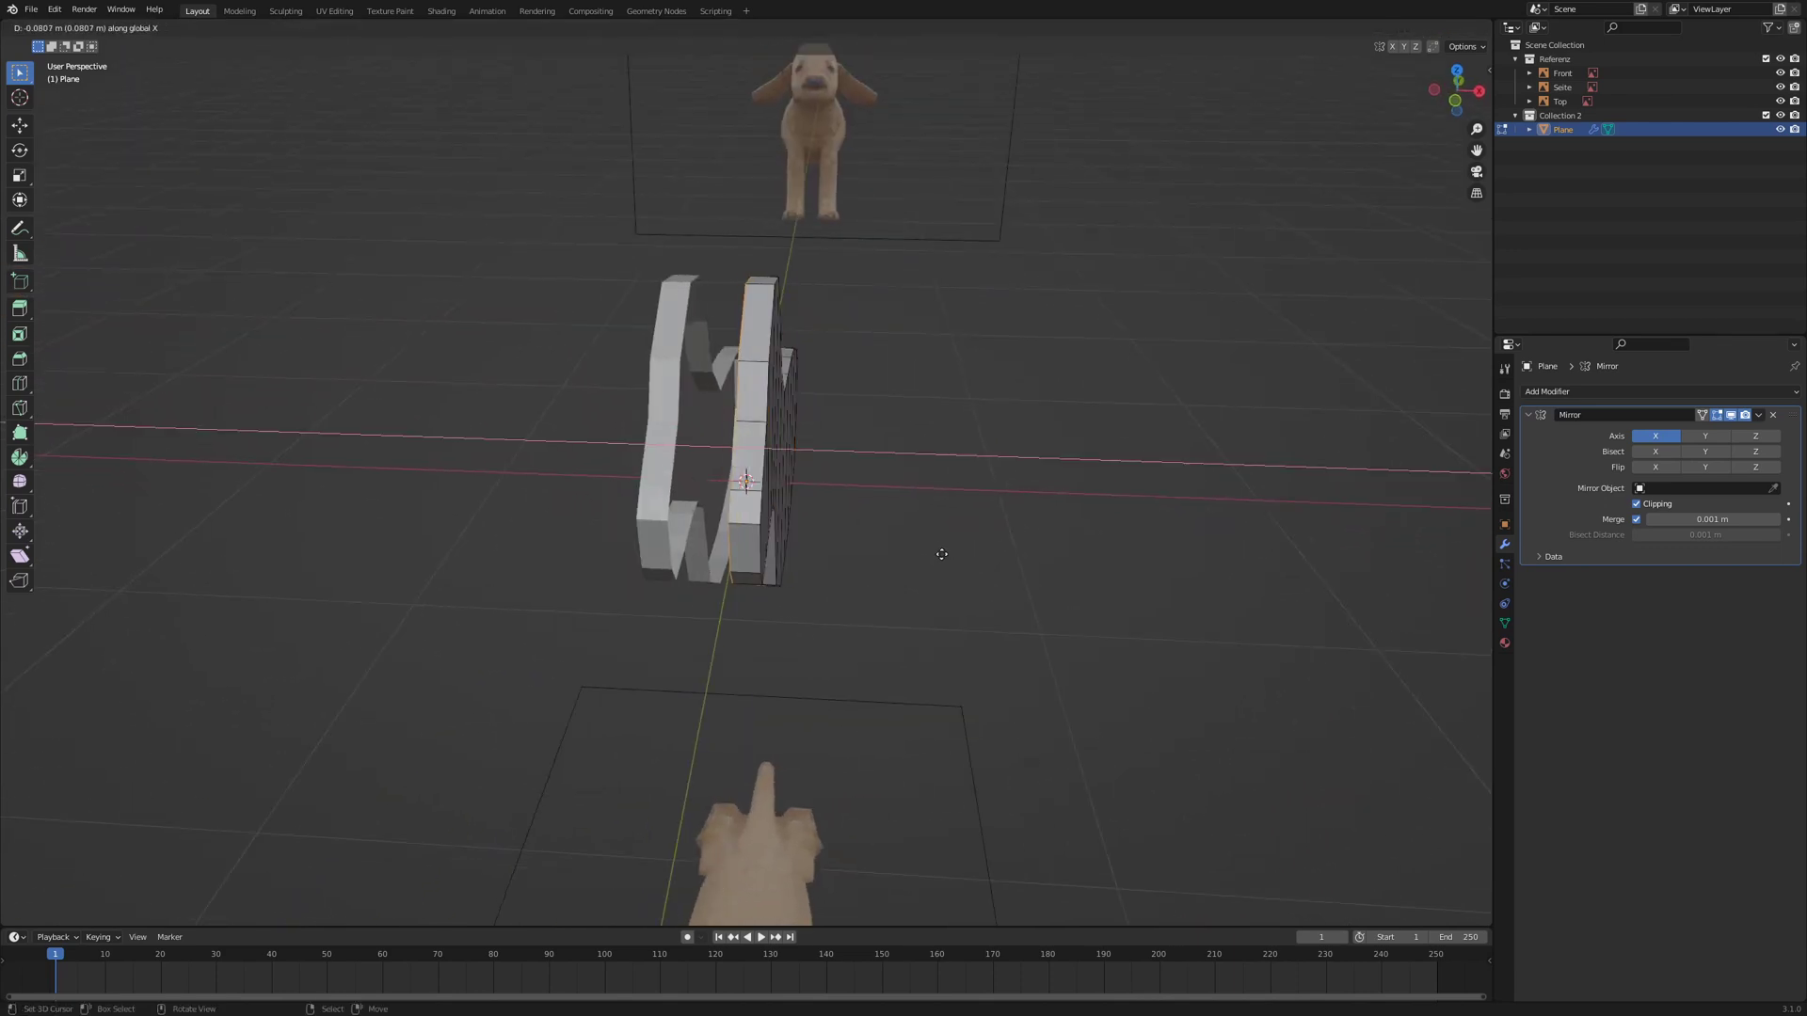
click(925, 552)
- Add two evenly spaced loop cuts running lengthwise along the side of the head and body
middle_drag(863, 556, 805, 619)
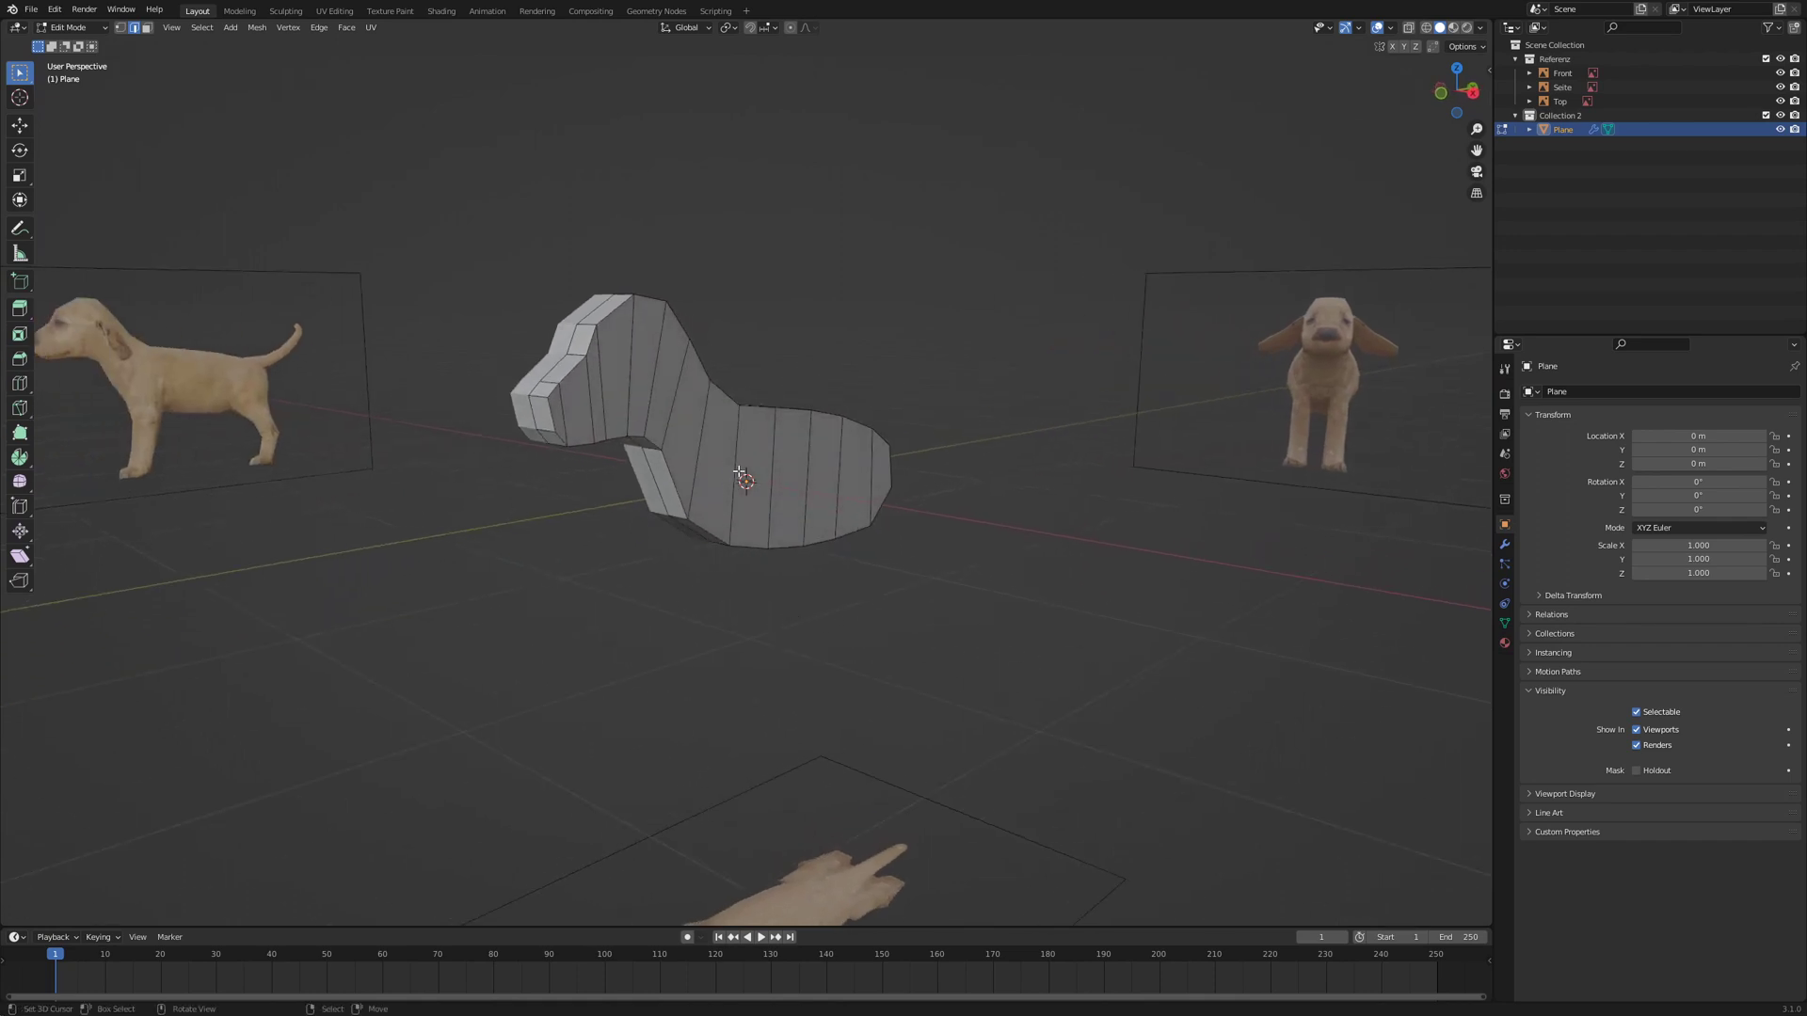
key(ctrl+r)
click(588, 397)
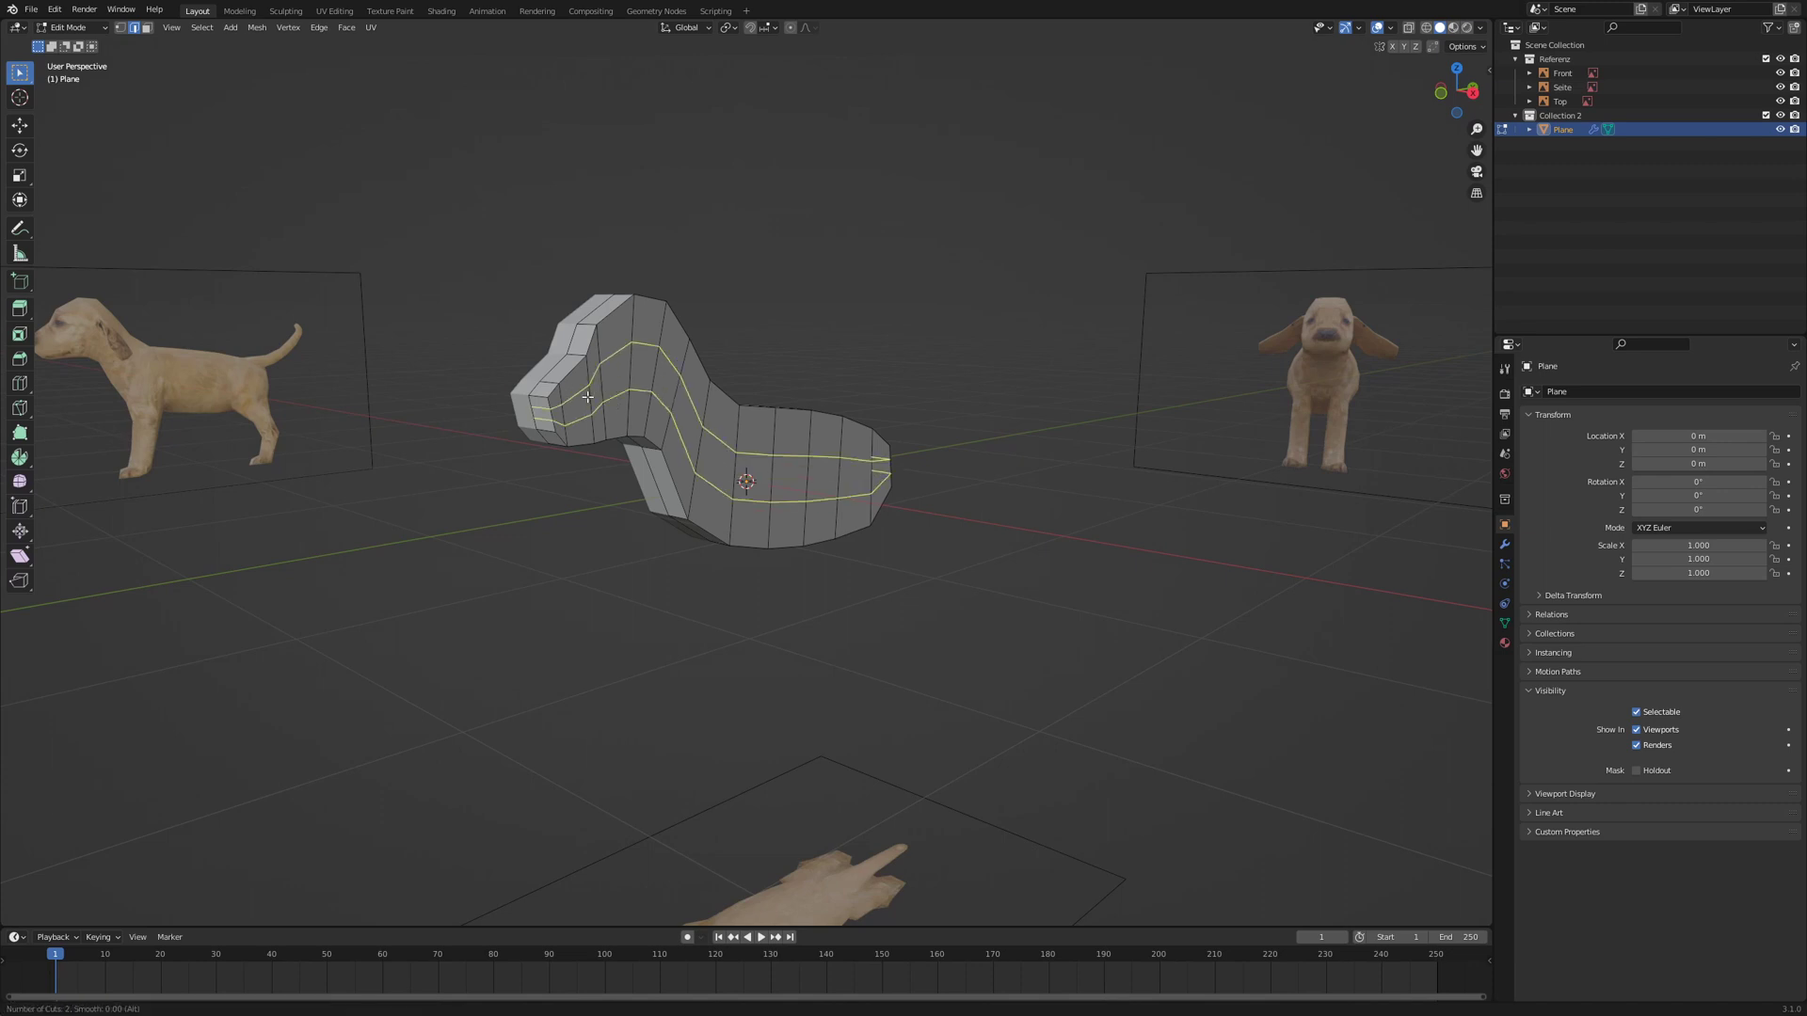
right_click(587, 397)
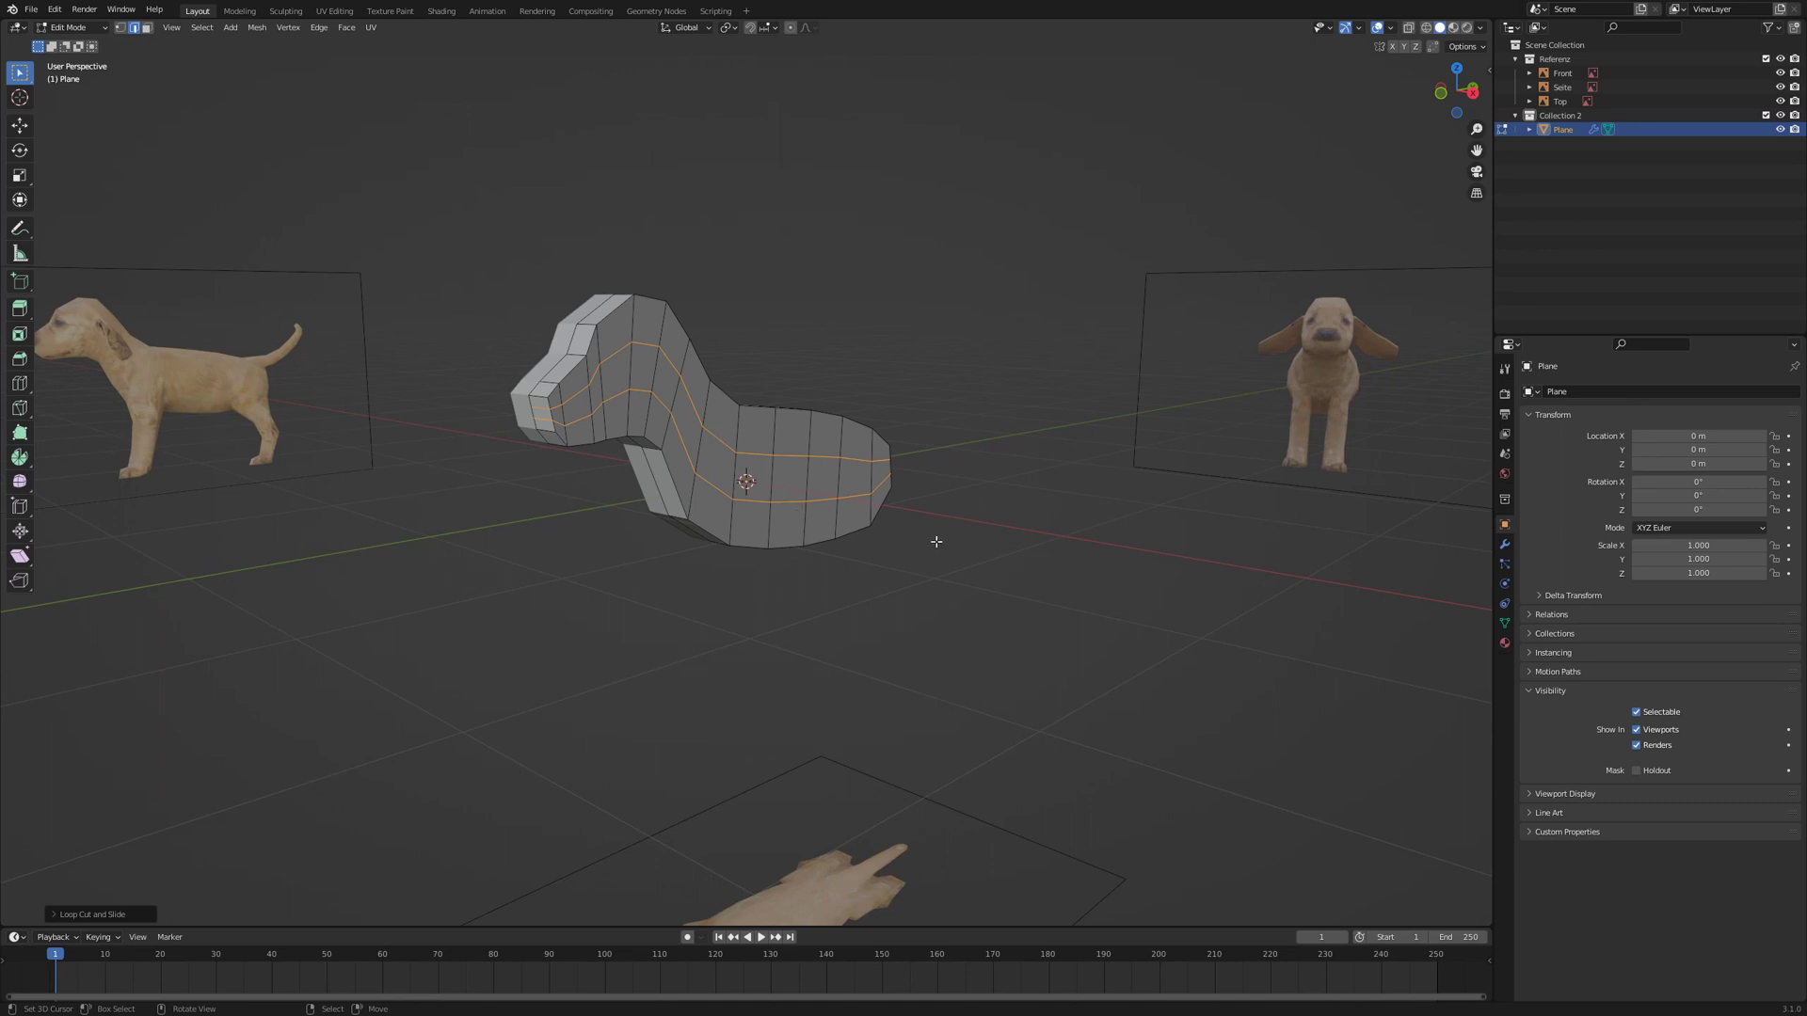
- Move the vertices of the two lengthwise loops about 0.117 m outward along X in front view
key(1)
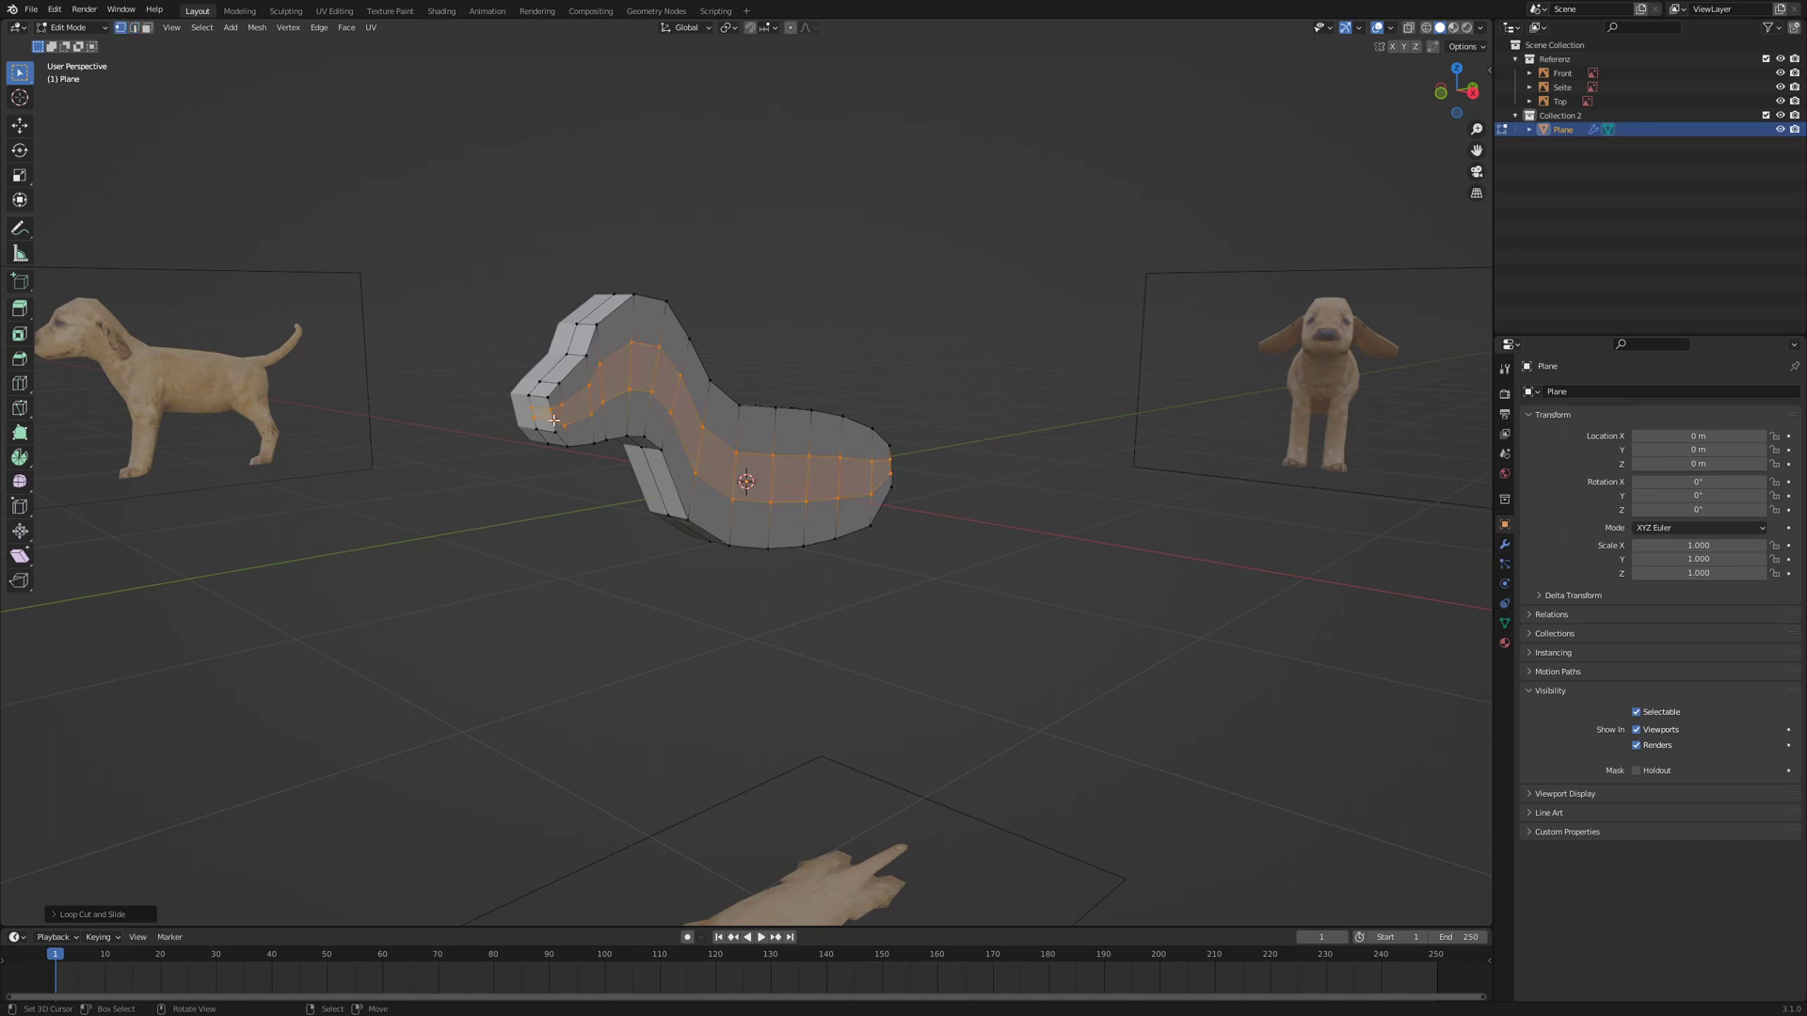
middle_drag(839, 415, 664, 447)
key(KP_1)
key(g)
key(x)
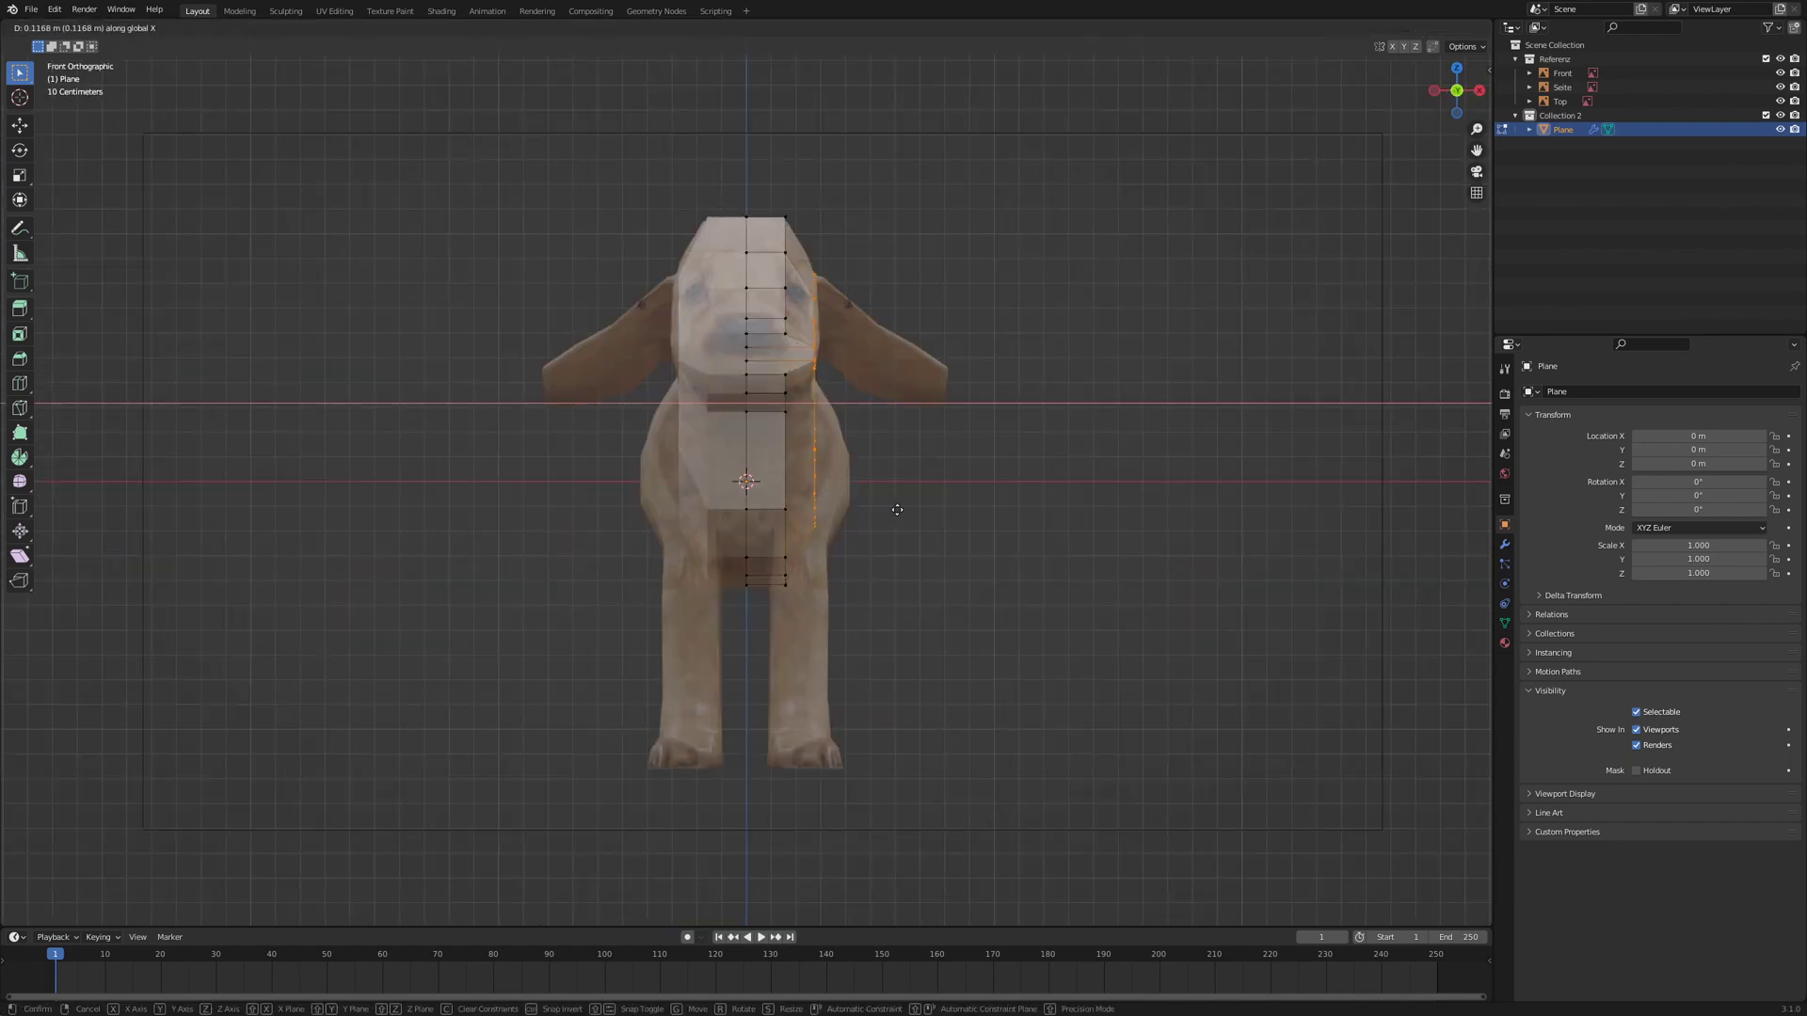
click(896, 510)
- Select the side vertices of the neck just behind the head
middle_drag(897, 510, 725, 489)
right_click(625, 300)
shift+right_click(621, 362)
shift+right_click(663, 334)
middle_drag(663, 334, 736, 349)
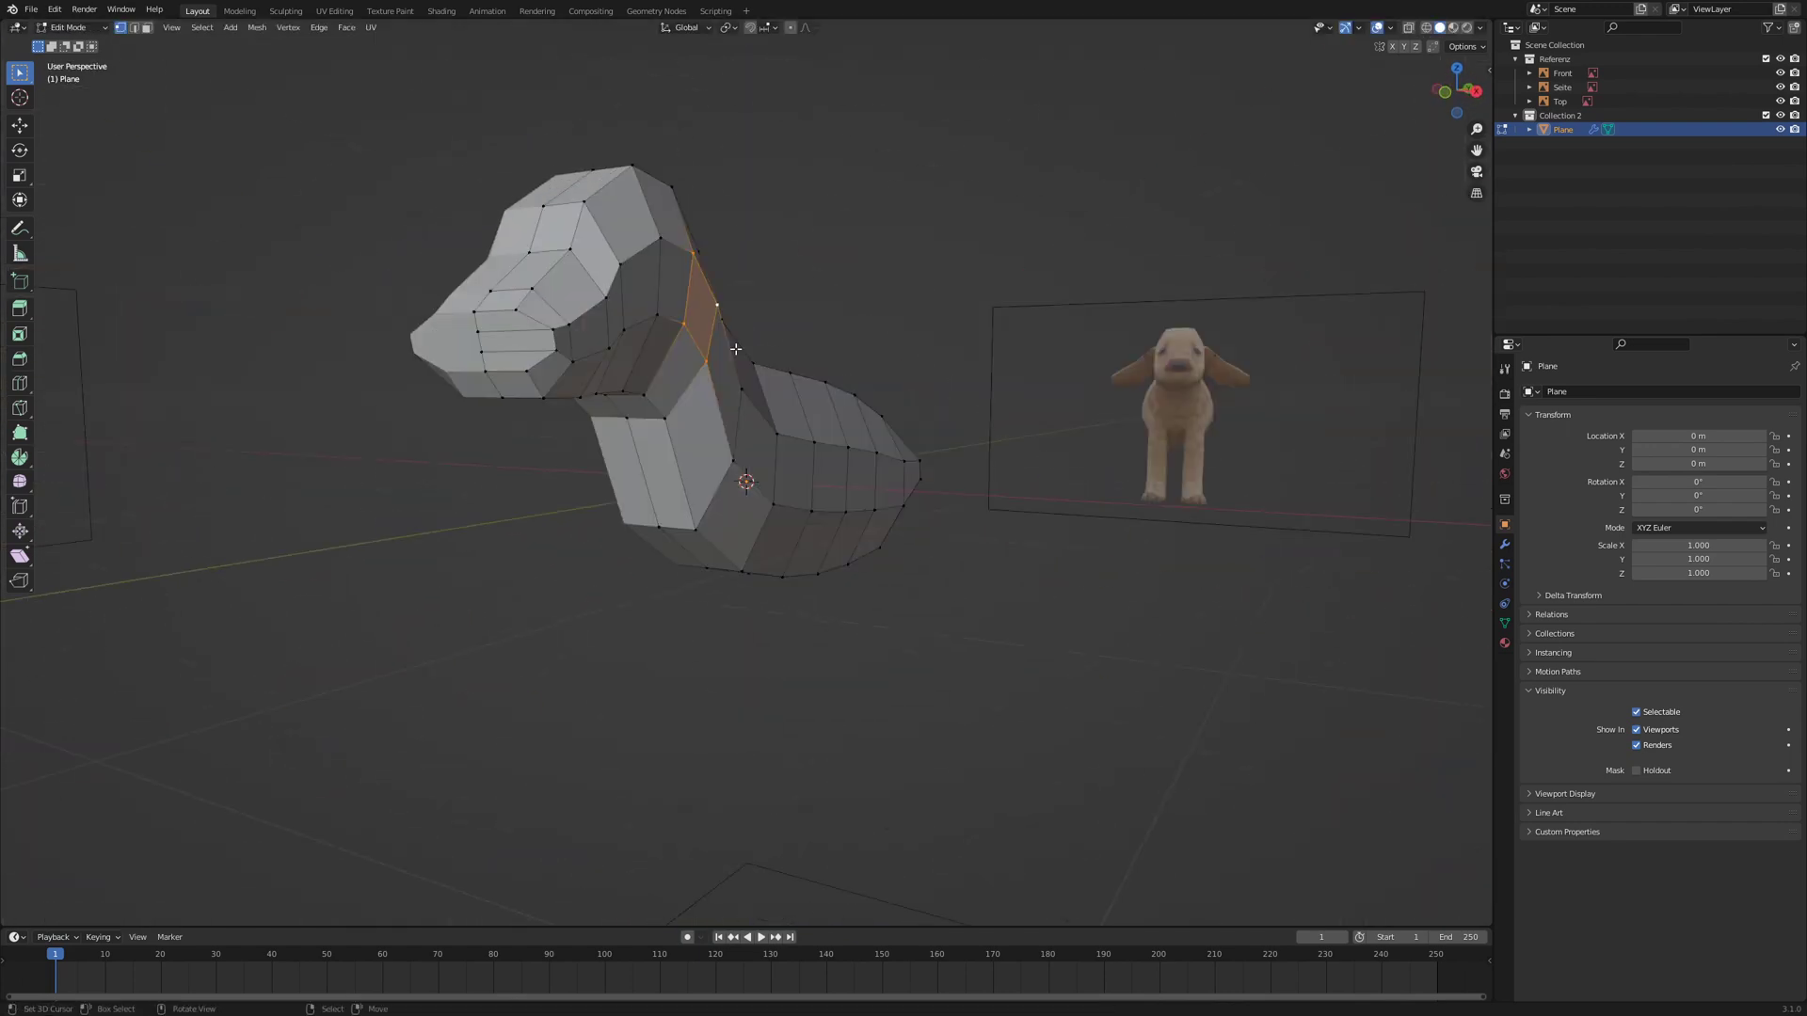
- In top view, narrow the rump vertices along X and move the inner mid-back vertex slightly outward
key(KP_7)
scroll(960, 499, up, 1)
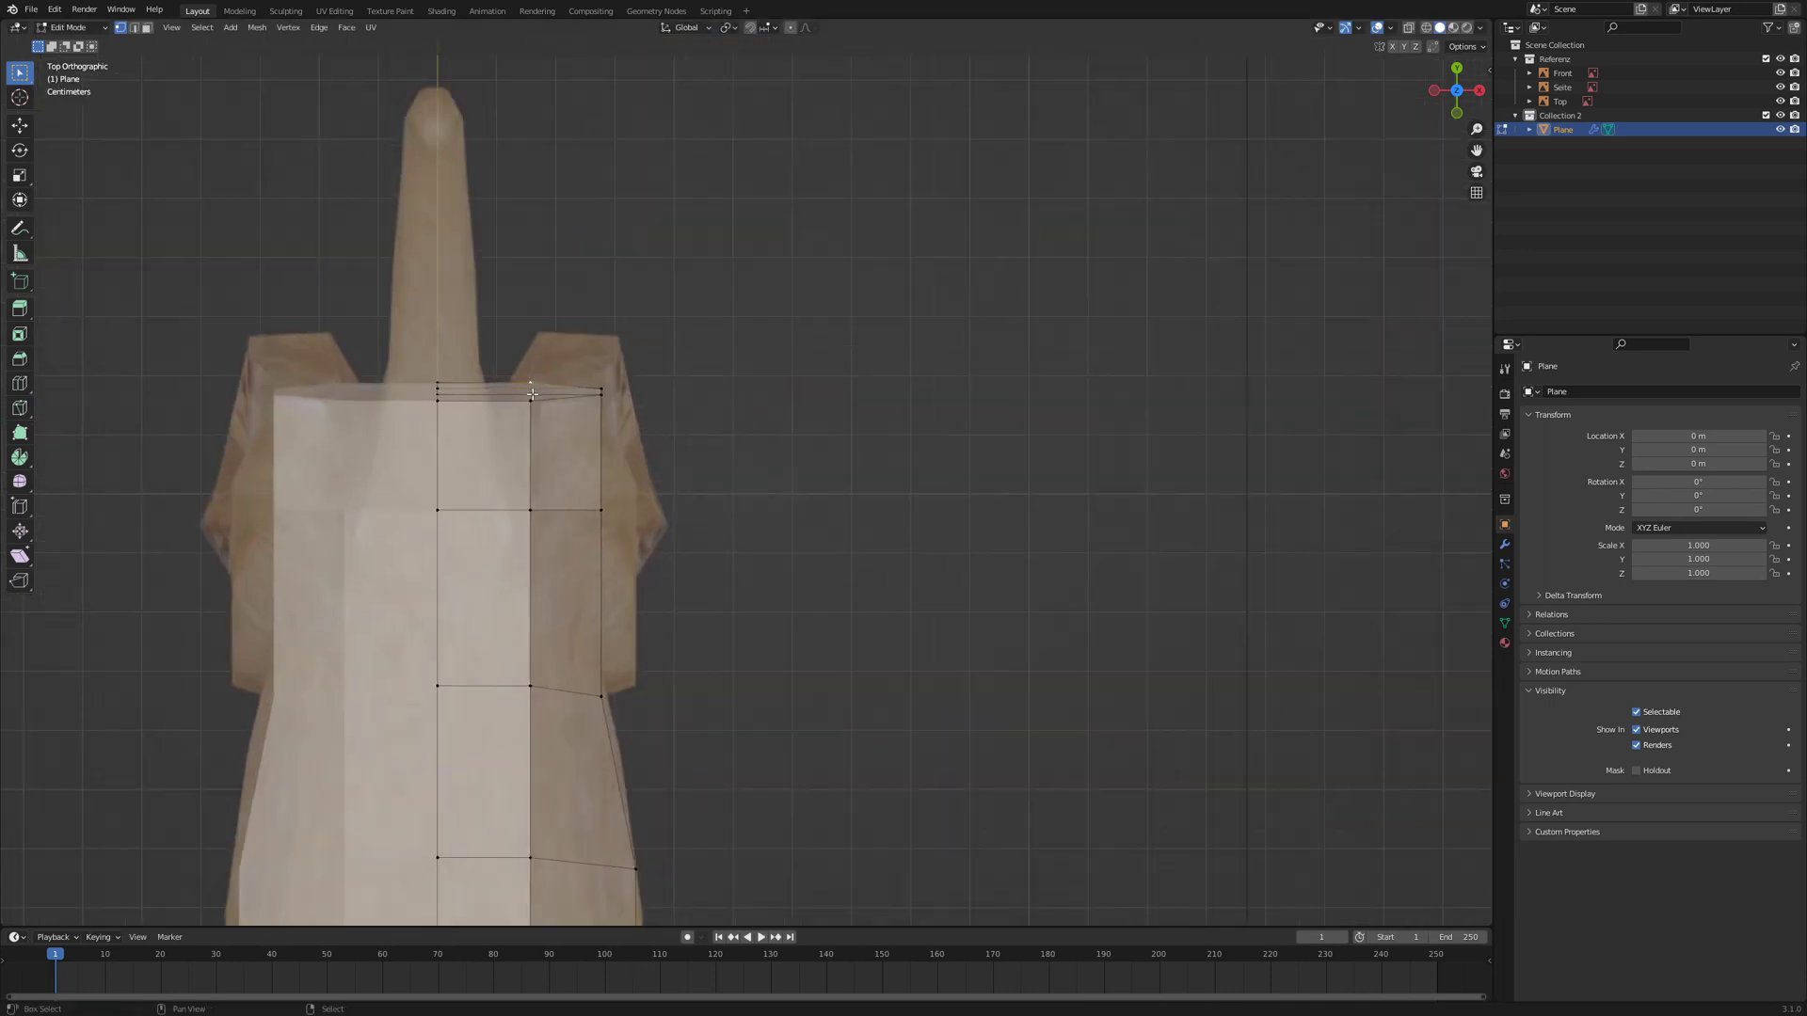
key(x)
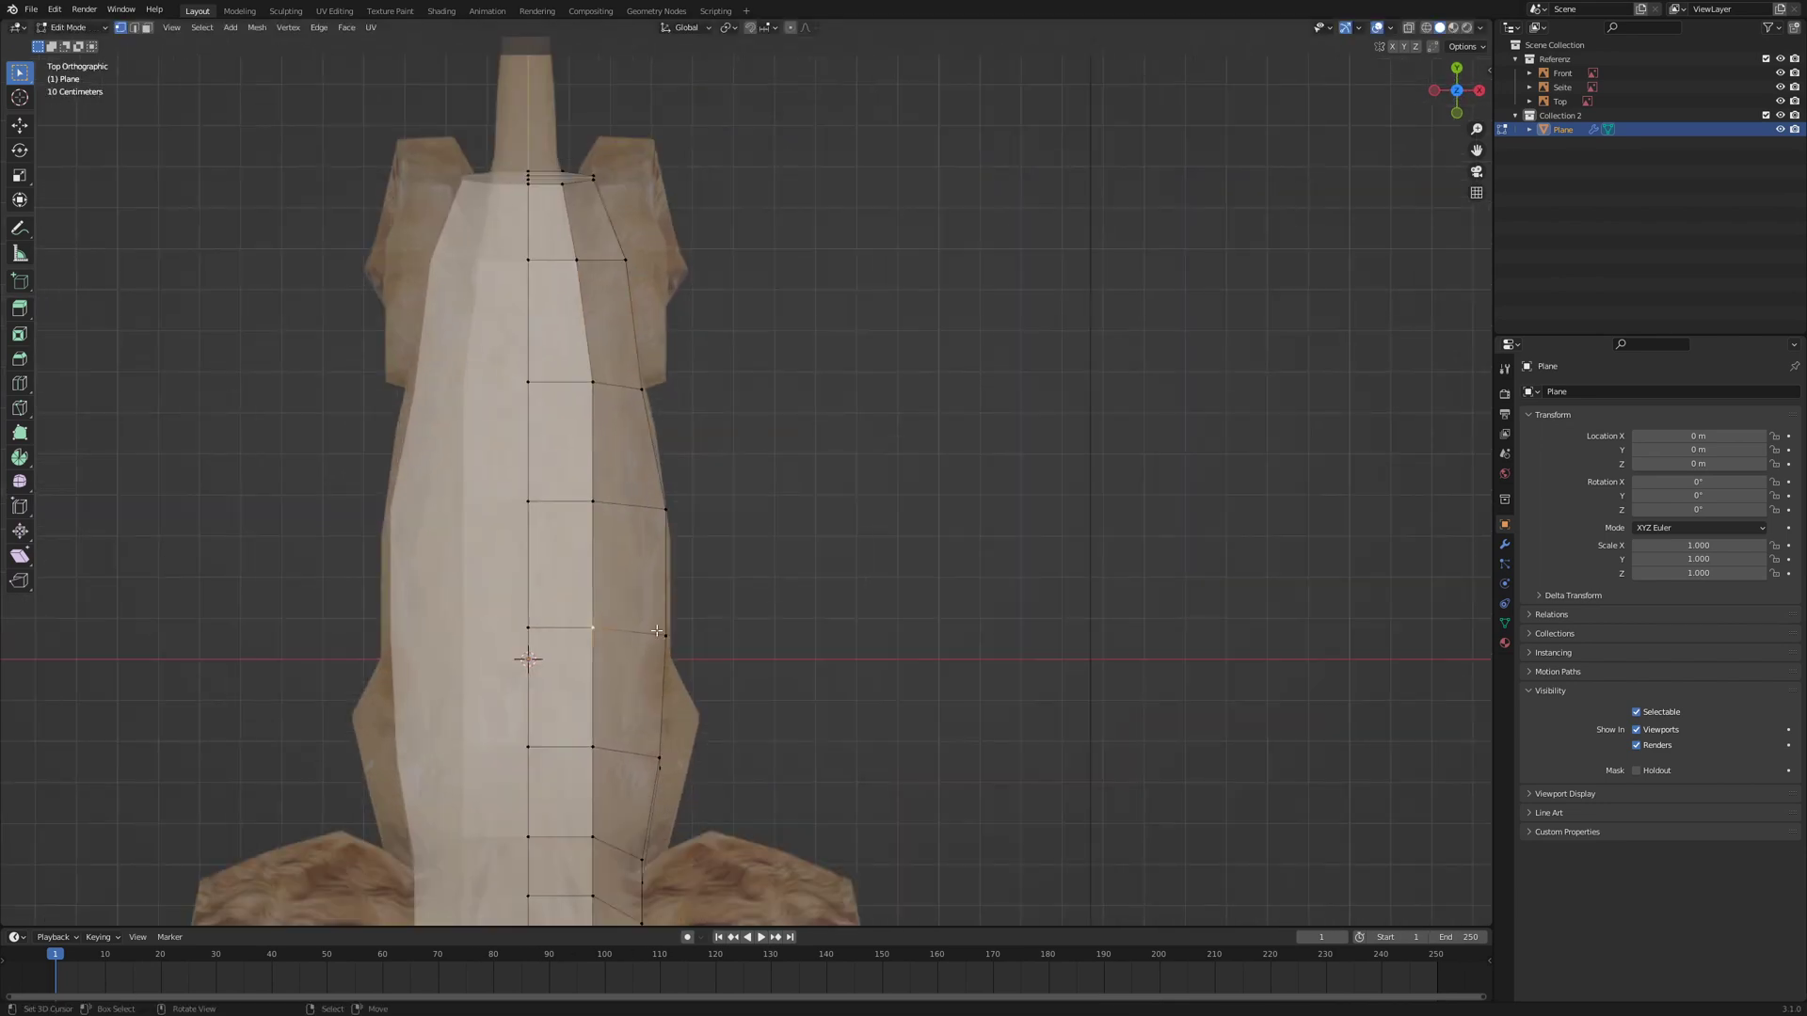
key(g)
key(x)
click(670, 632)
- Move the inner back vertices behind and in front of the mid-back one slightly outward along X
right_click(595, 504)
key(g)
key(x)
click(754, 534)
right_click(595, 747)
key(g)
key(x)
- From below, move the two inner mid-belly vertices slightly outward along X and adjust the adjacent lower side vertex along X
key(ctrl+KP_7)
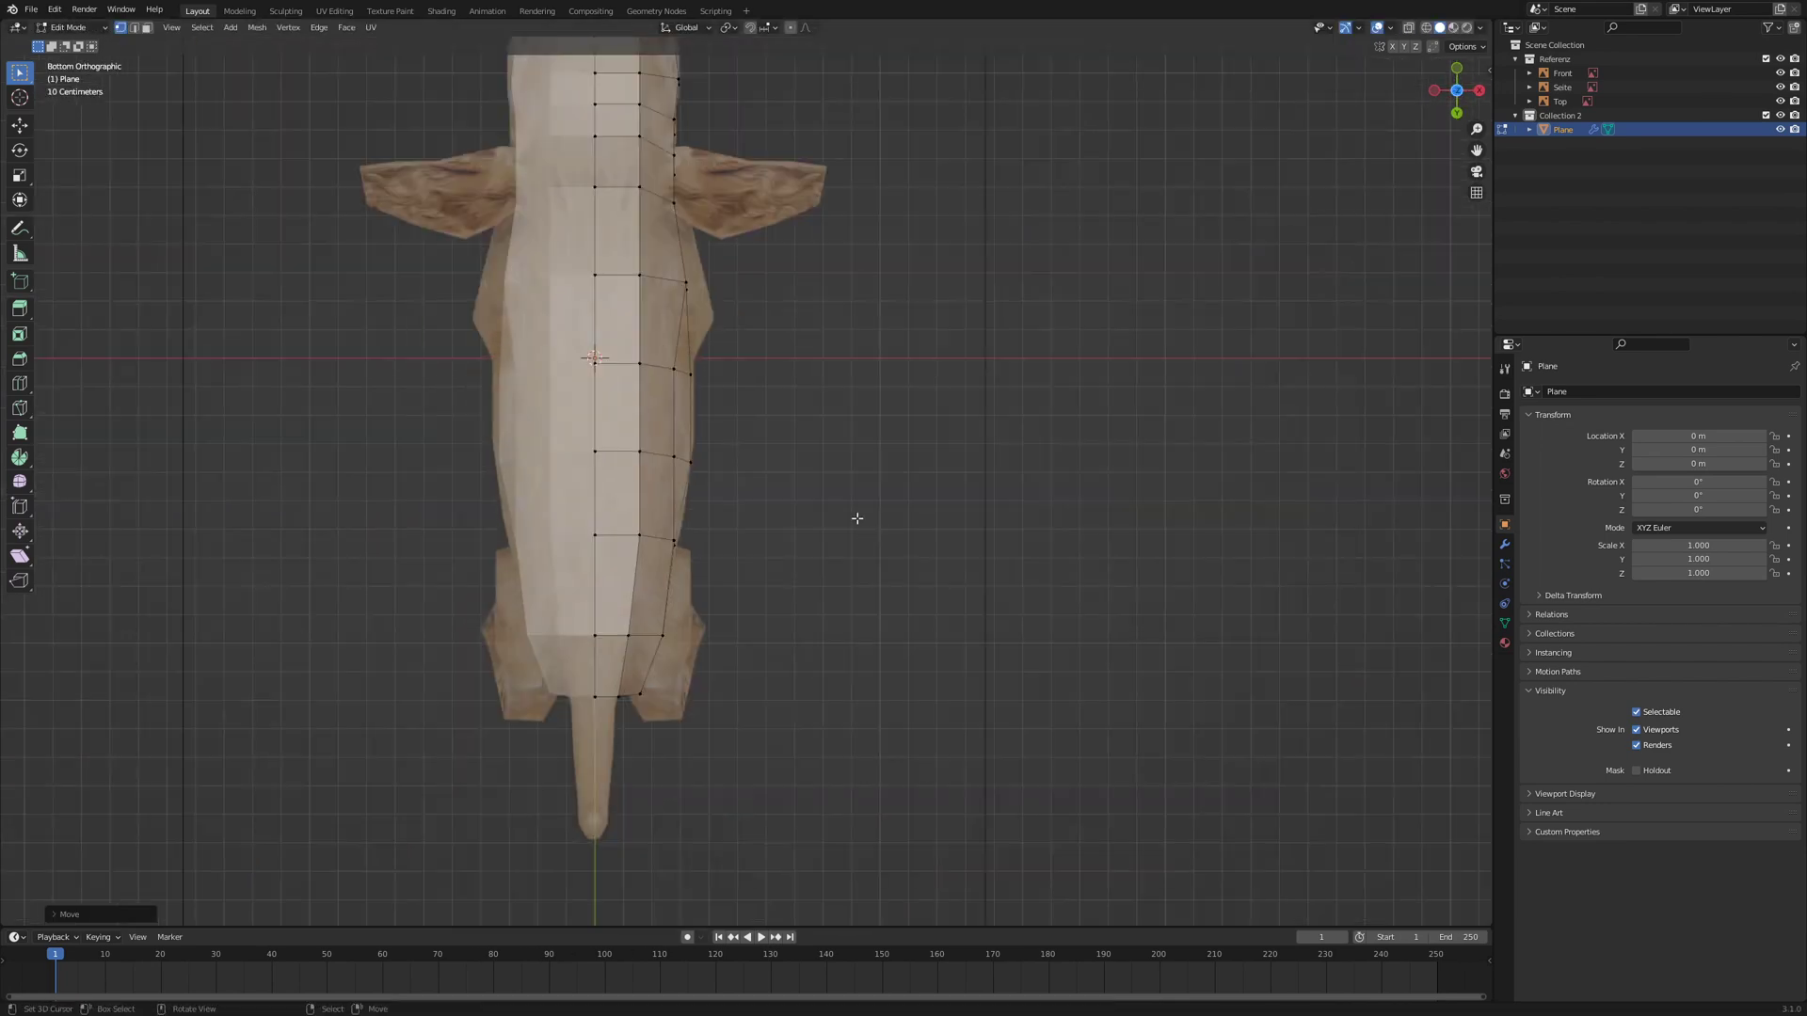
right_click(642, 366)
key(g)
key(x)
click(649, 368)
right_click(641, 453)
key(g)
key(x)
click(647, 453)
right_click(675, 370)
key(g)
key(x)
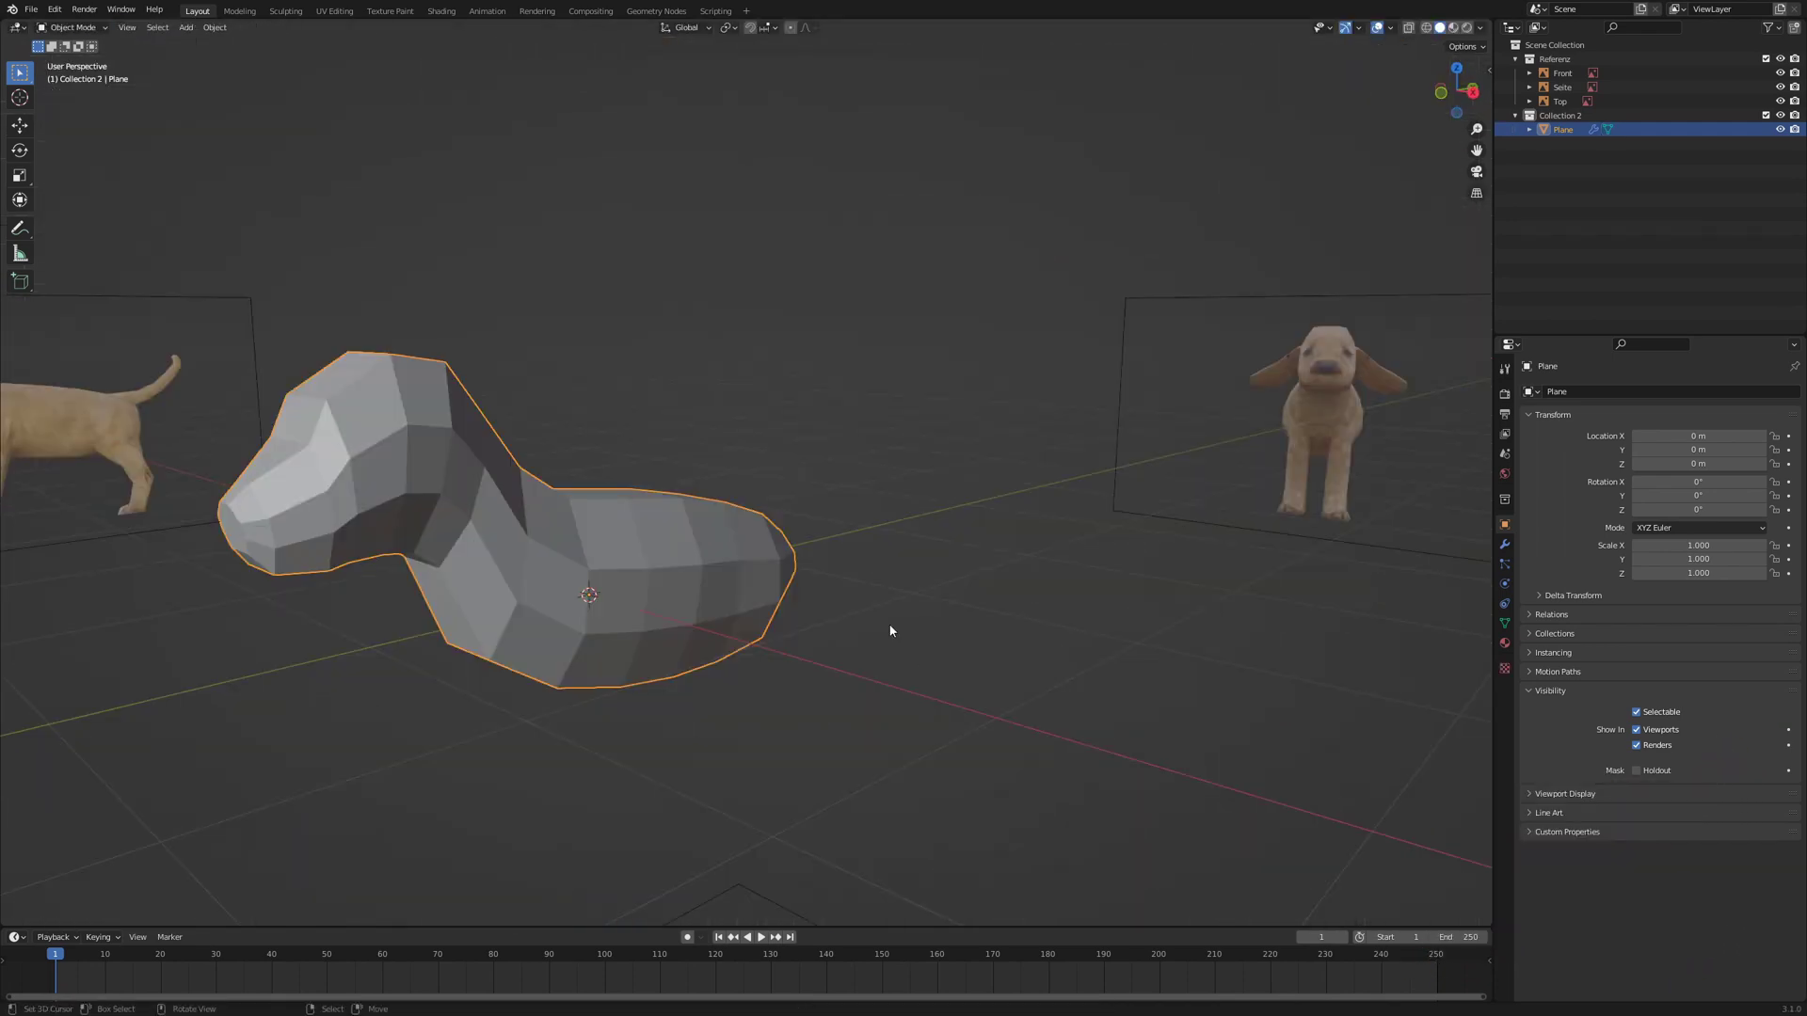
middle_drag(890, 630, 841, 628)
key(Tab)
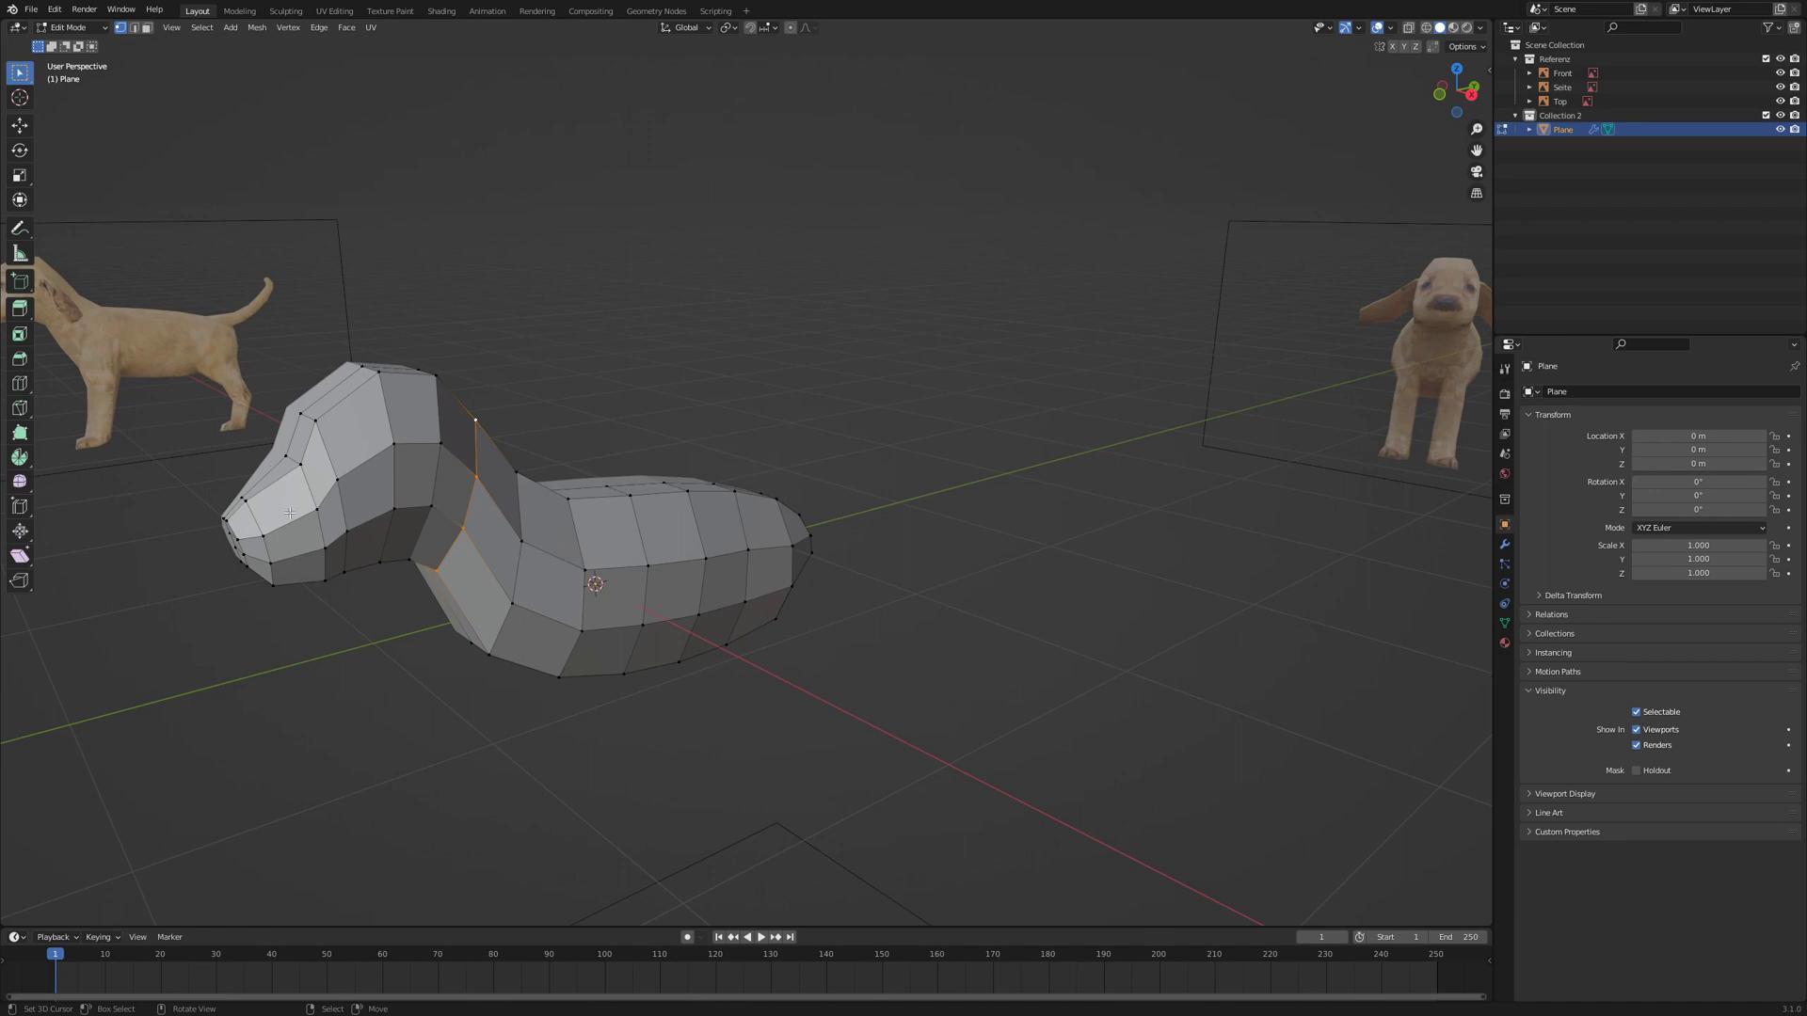
key(alt+a)
key(ctrl+r)
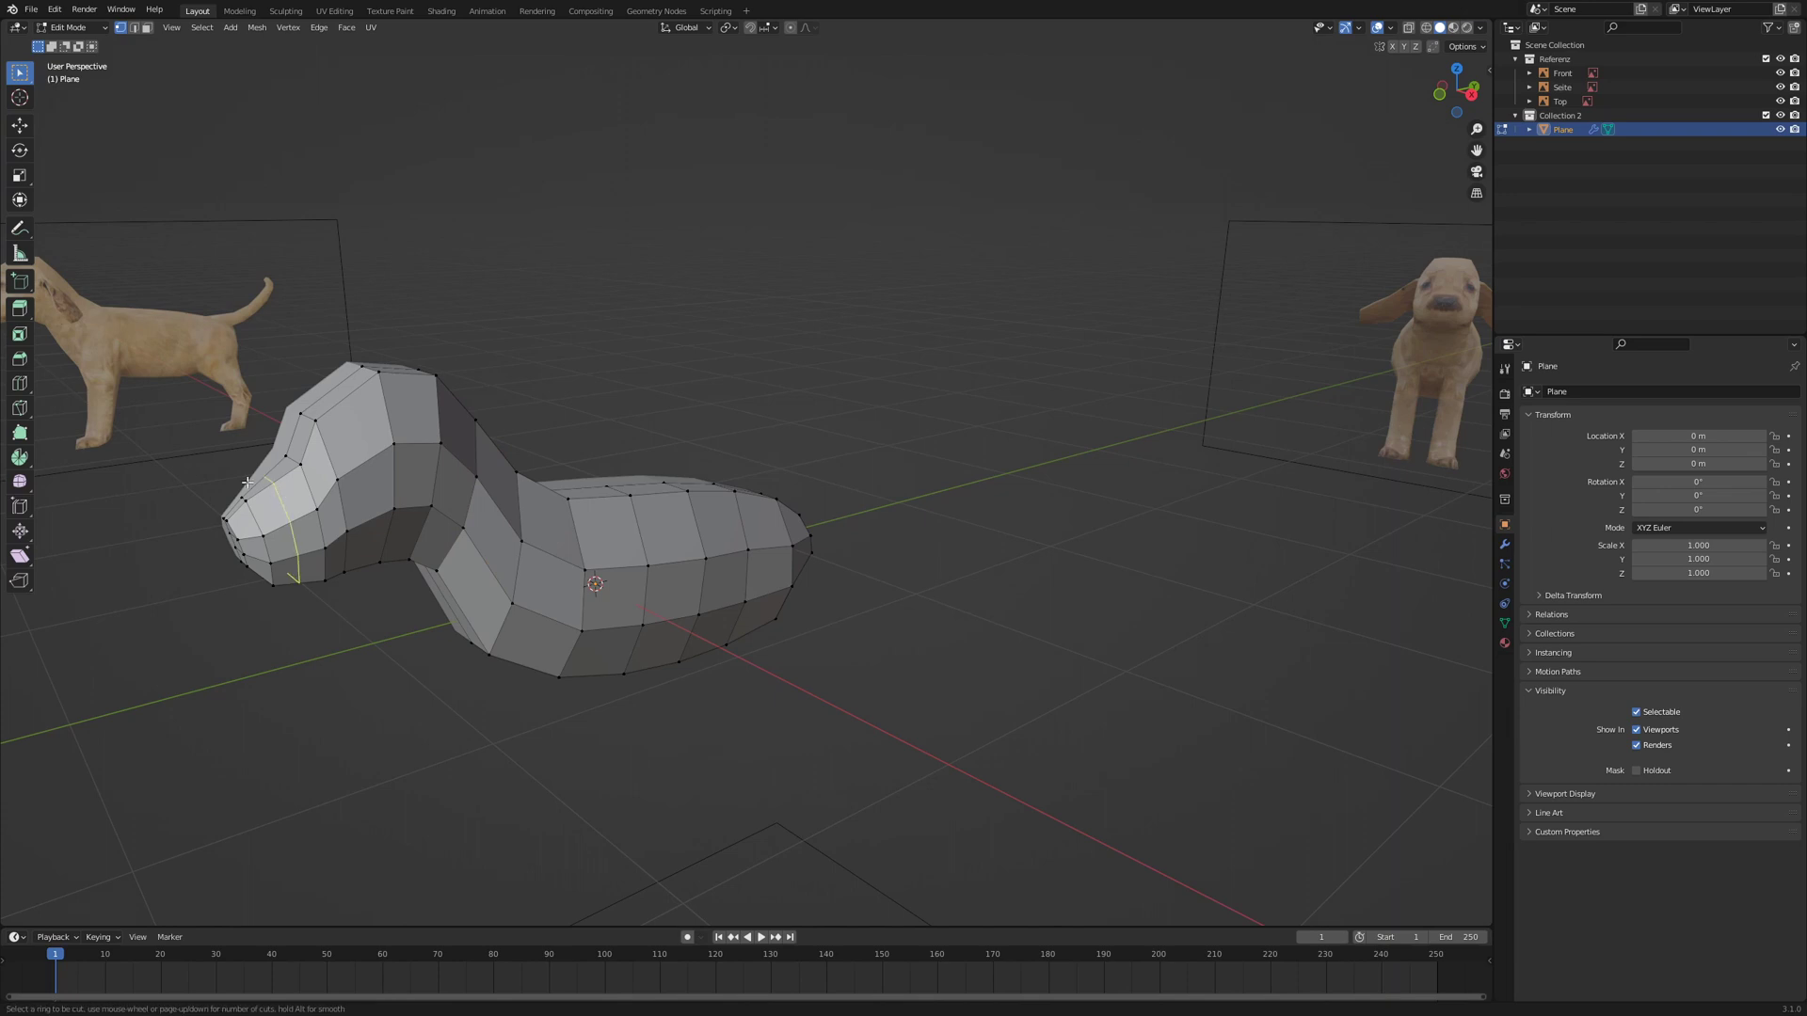
key(Escape)
key(KP_7)
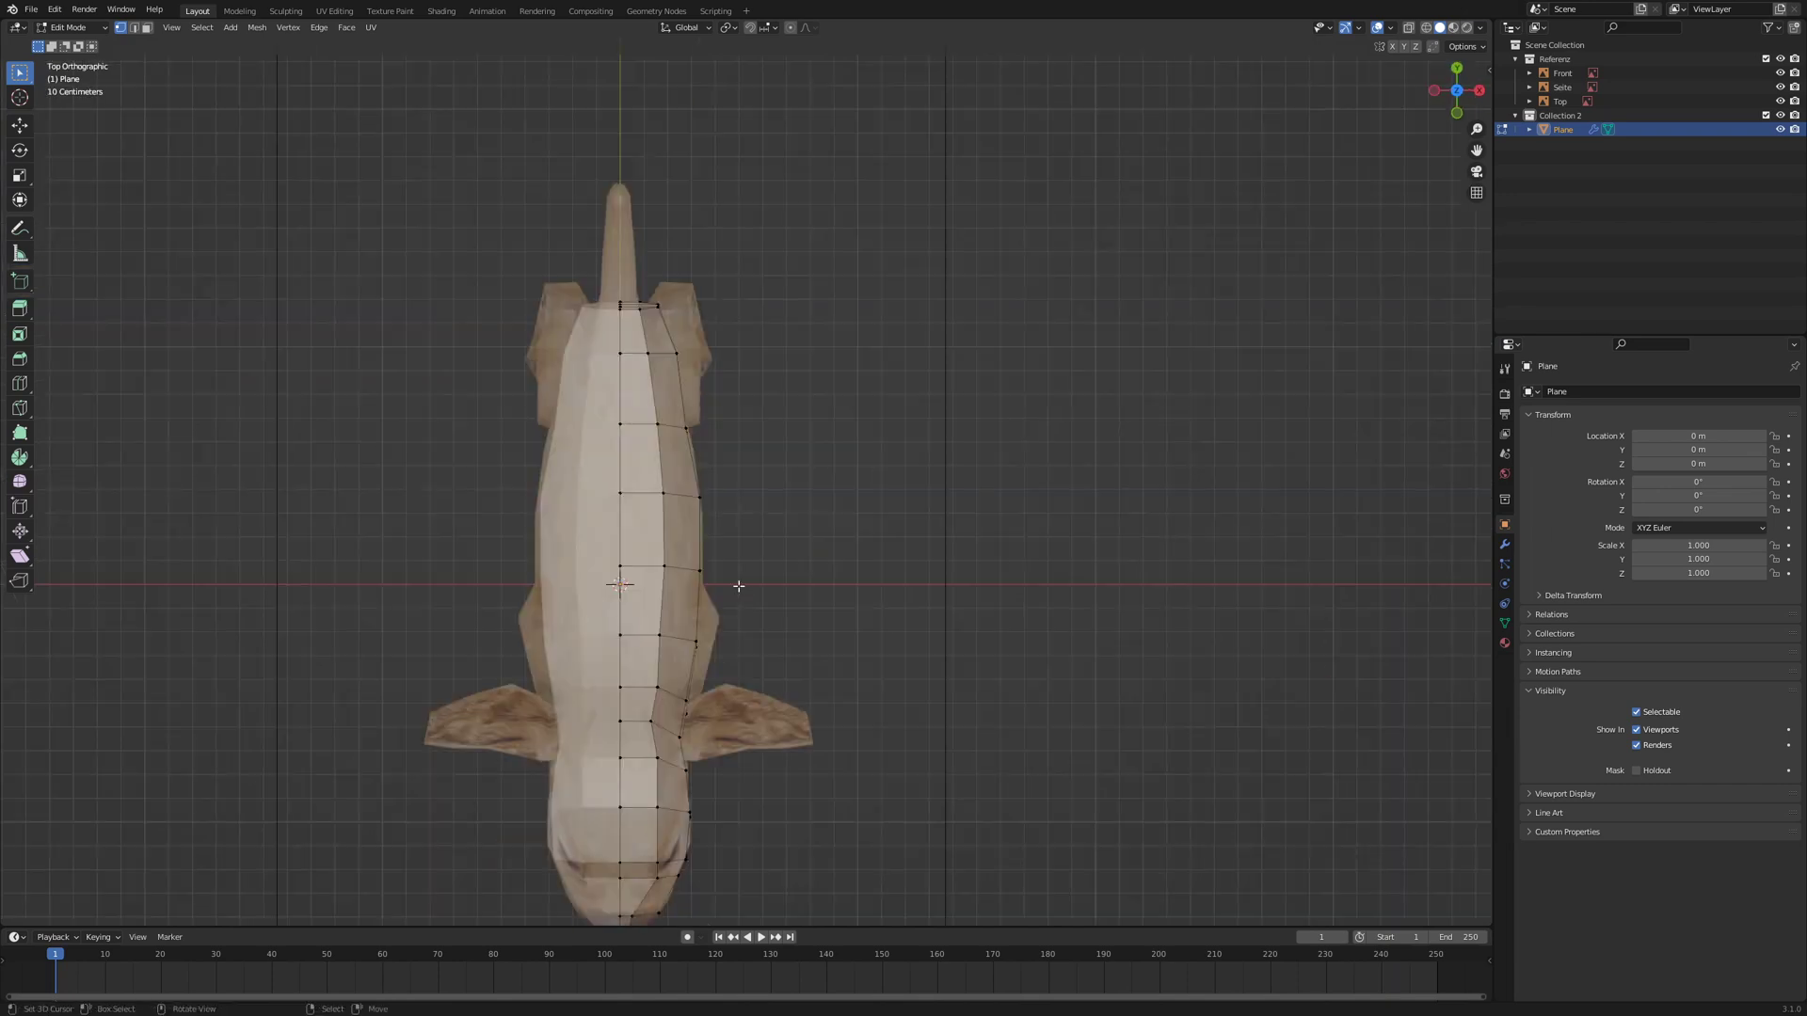
scroll(722, 523, up, 1)
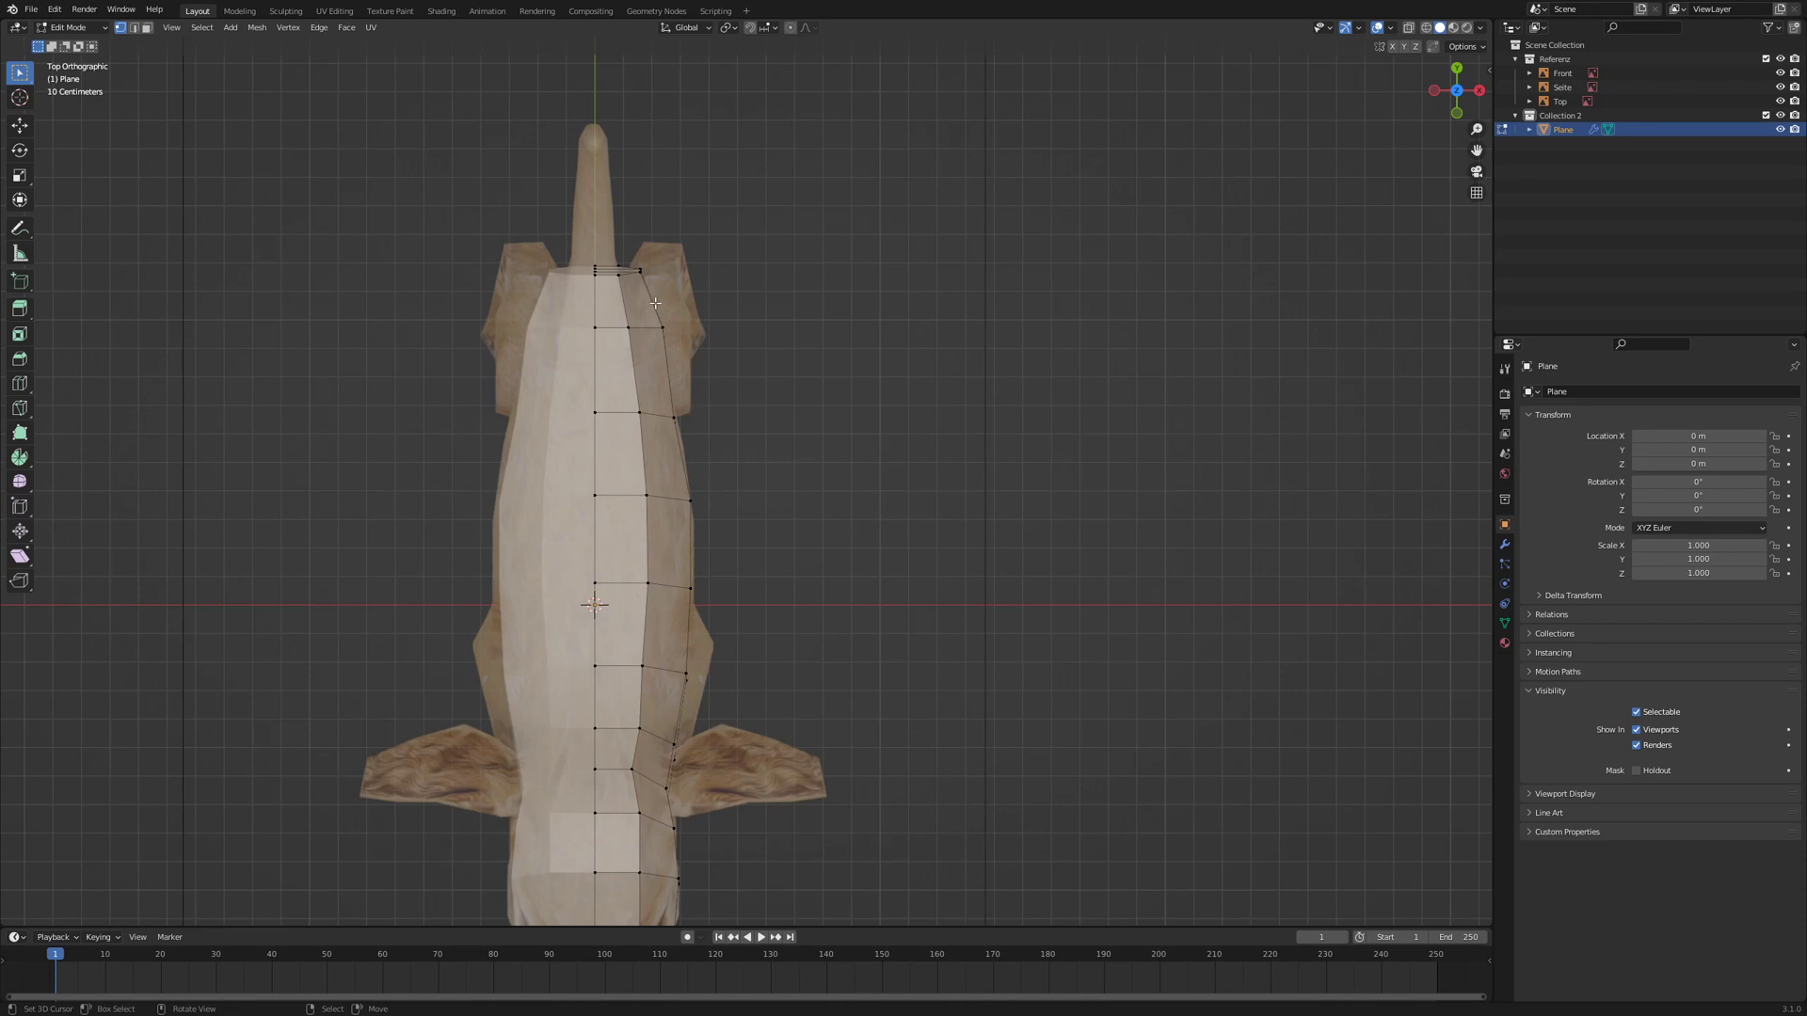
- In right view, raise the upper row of side vertices along the torso towards the back line
middle_drag(897, 610, 660, 601)
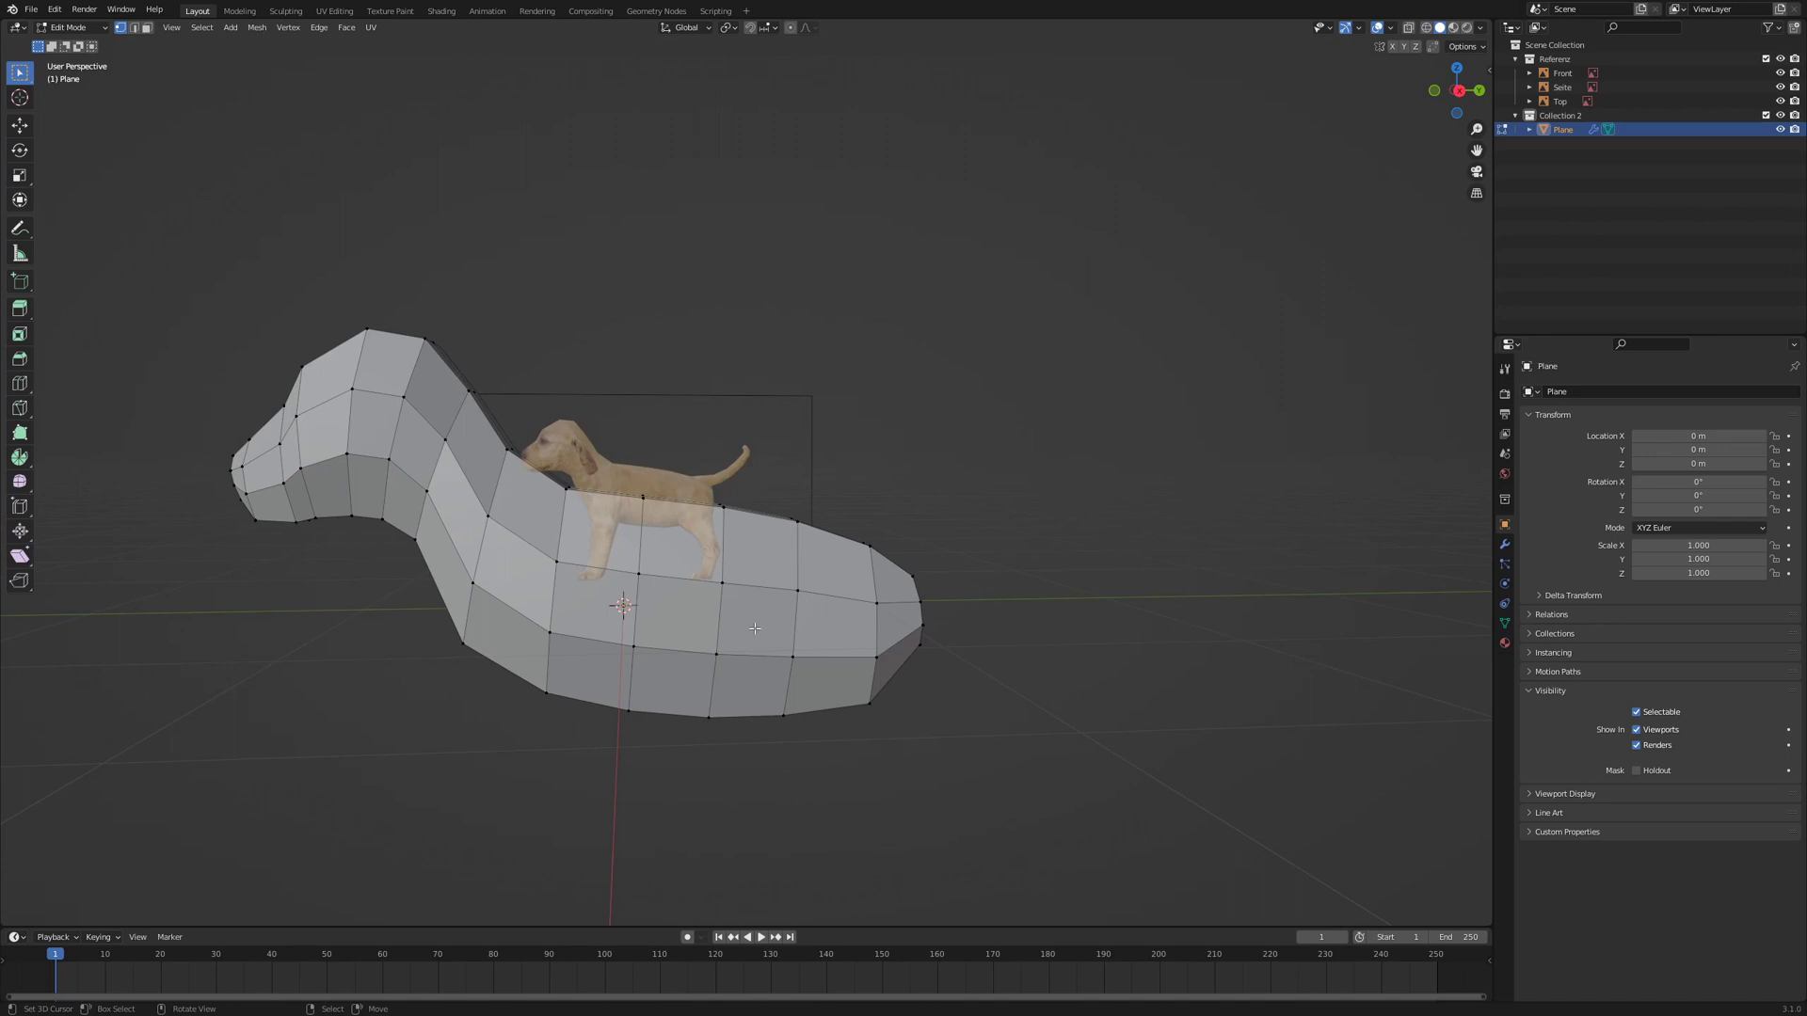
key(KP_3)
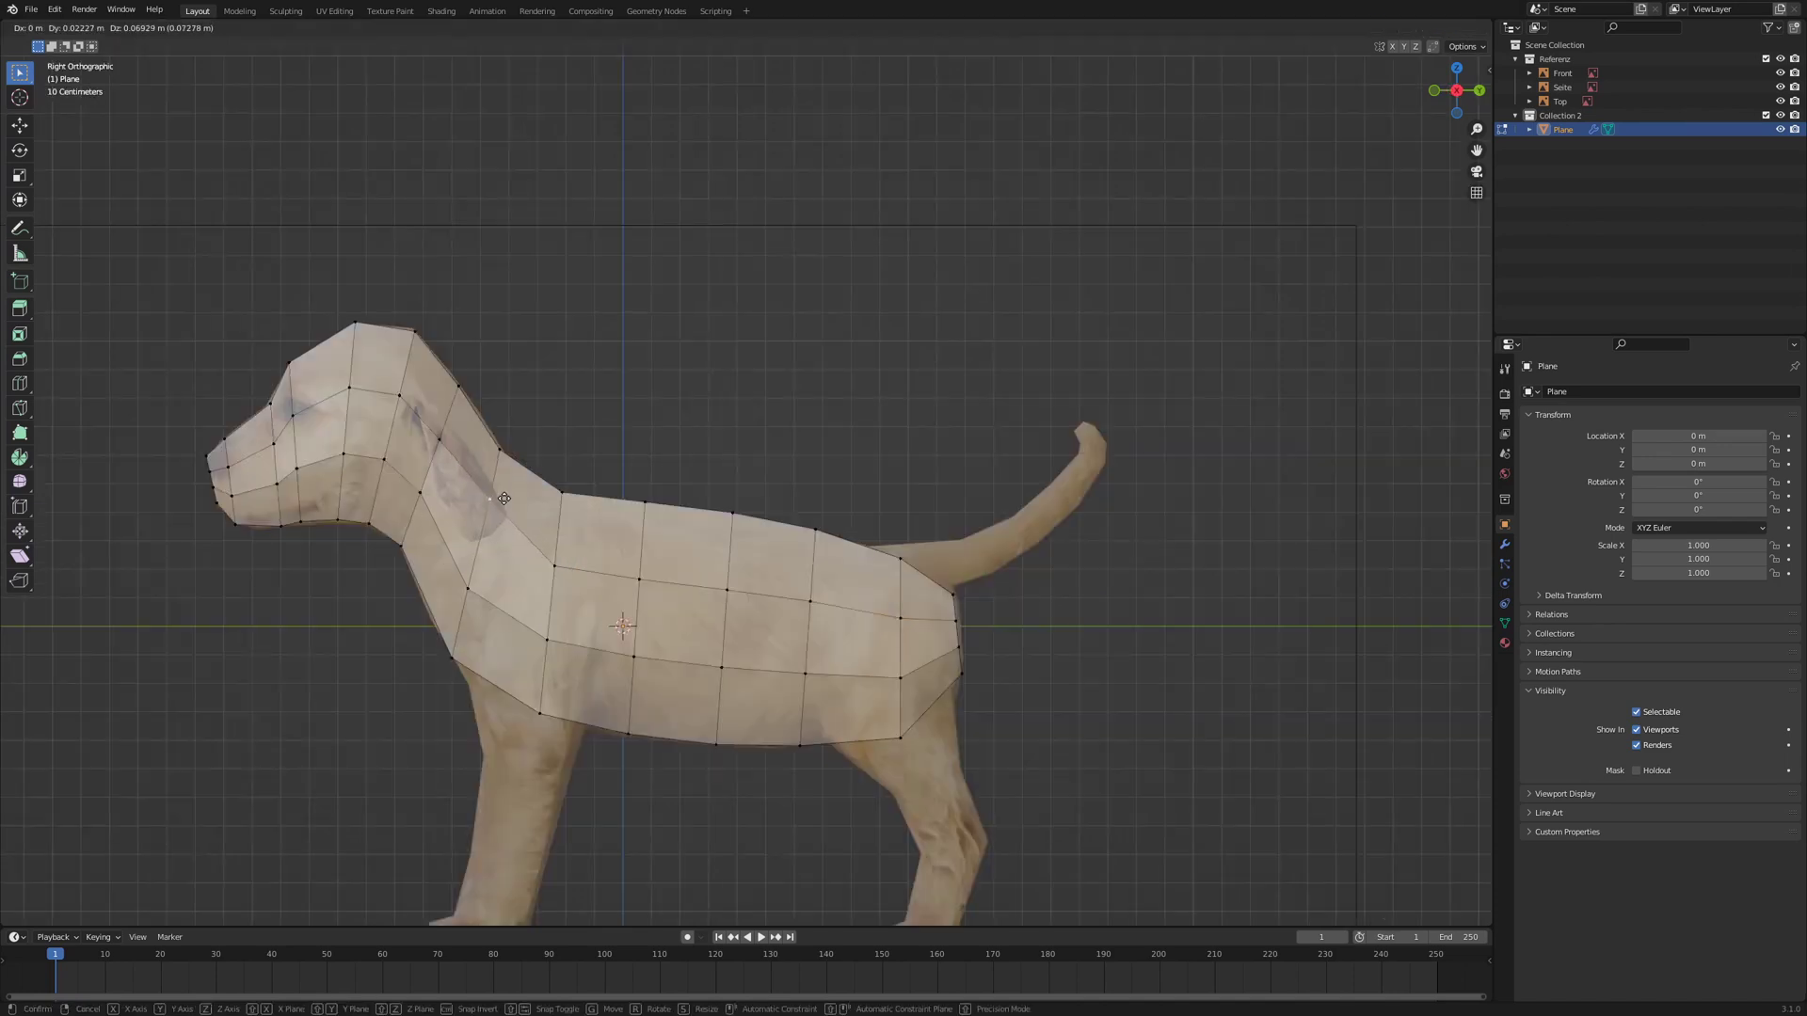
click(640, 574)
key(g)
right_drag(664, 544, 668, 545)
right_drag(749, 590, 750, 557)
right_drag(819, 599, 818, 566)
right_drag(913, 618, 915, 562)
- Adjust the side and belly vertices around the hip, shifting the lower rump vertex slightly forward
right_drag(913, 683, 895, 682)
right_drag(814, 573, 825, 579)
right_drag(809, 679, 813, 680)
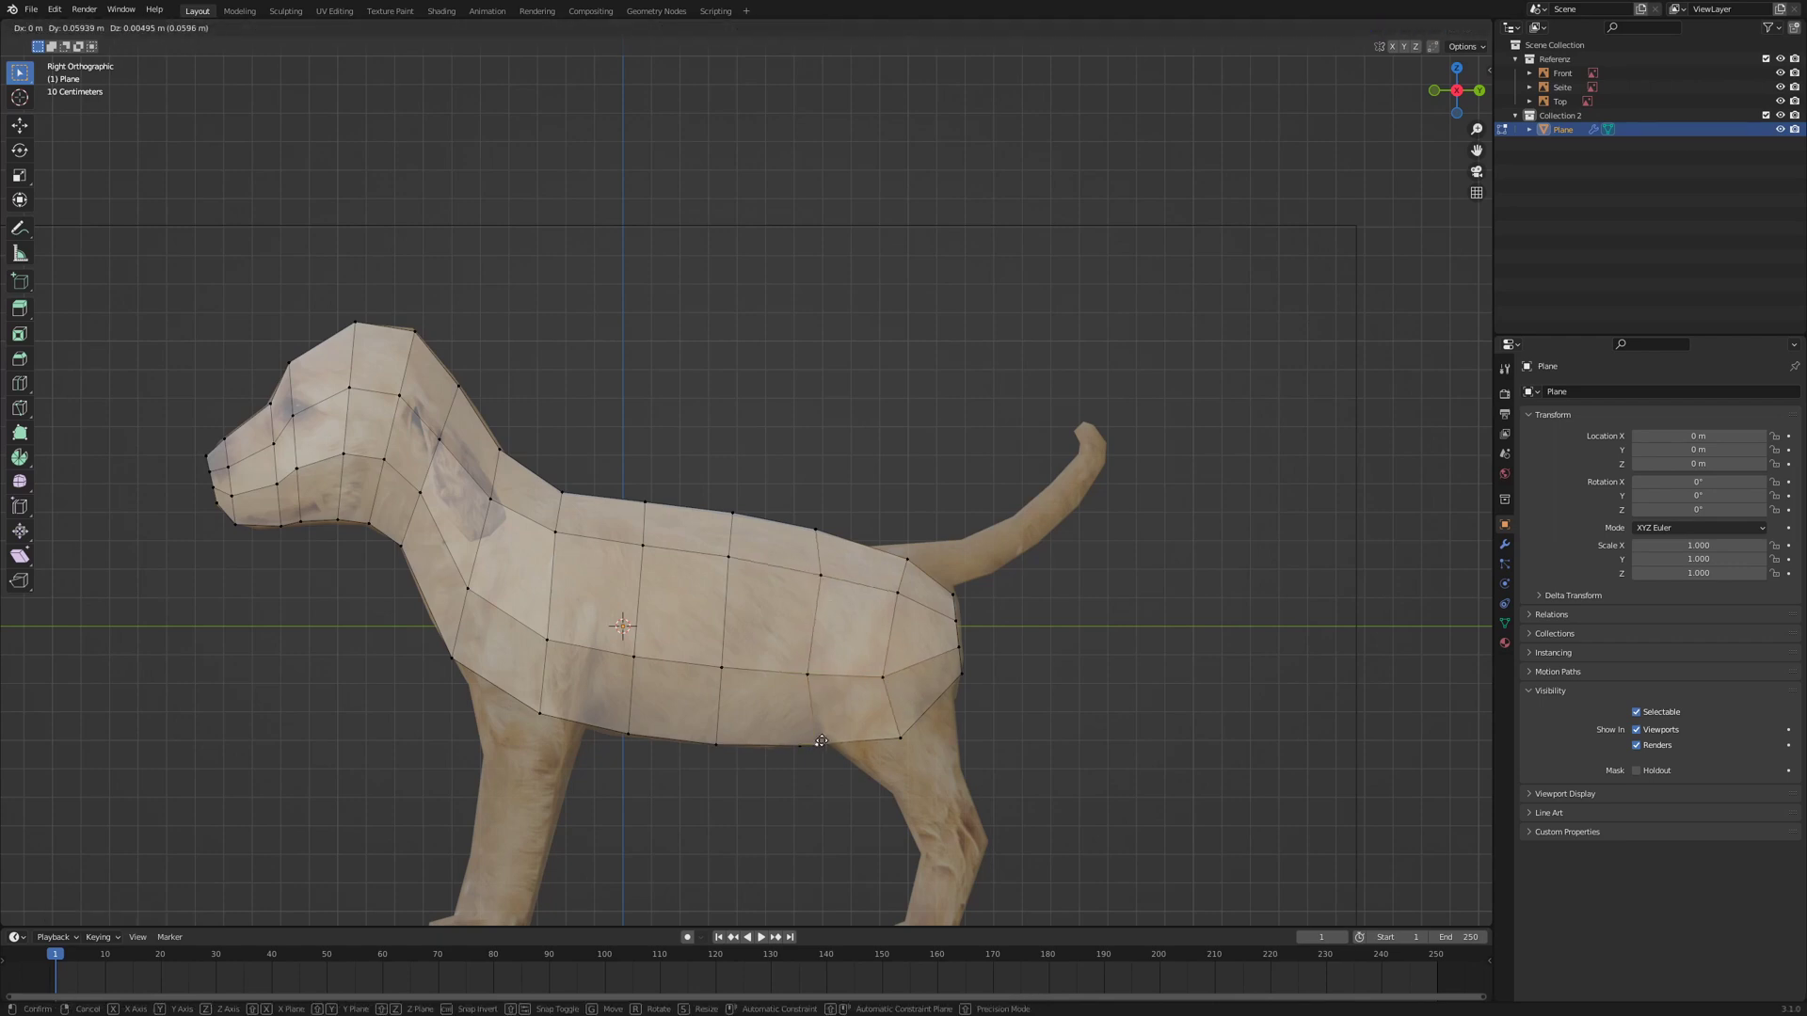
right_drag(803, 746, 820, 746)
- Shift the back, side and belly vertices behind the front leg forward and adjust the shoulder and neck-base vertices to follow the leg outline
right_drag(631, 734, 602, 728)
right_drag(637, 658, 612, 649)
right_drag(646, 548, 630, 546)
right_drag(649, 508, 640, 509)
right_drag(550, 643, 536, 625)
right_drag(542, 716, 463, 673)
right_drag(494, 502, 505, 510)
right_drag(559, 535, 561, 535)
right_drag(504, 510, 507, 459)
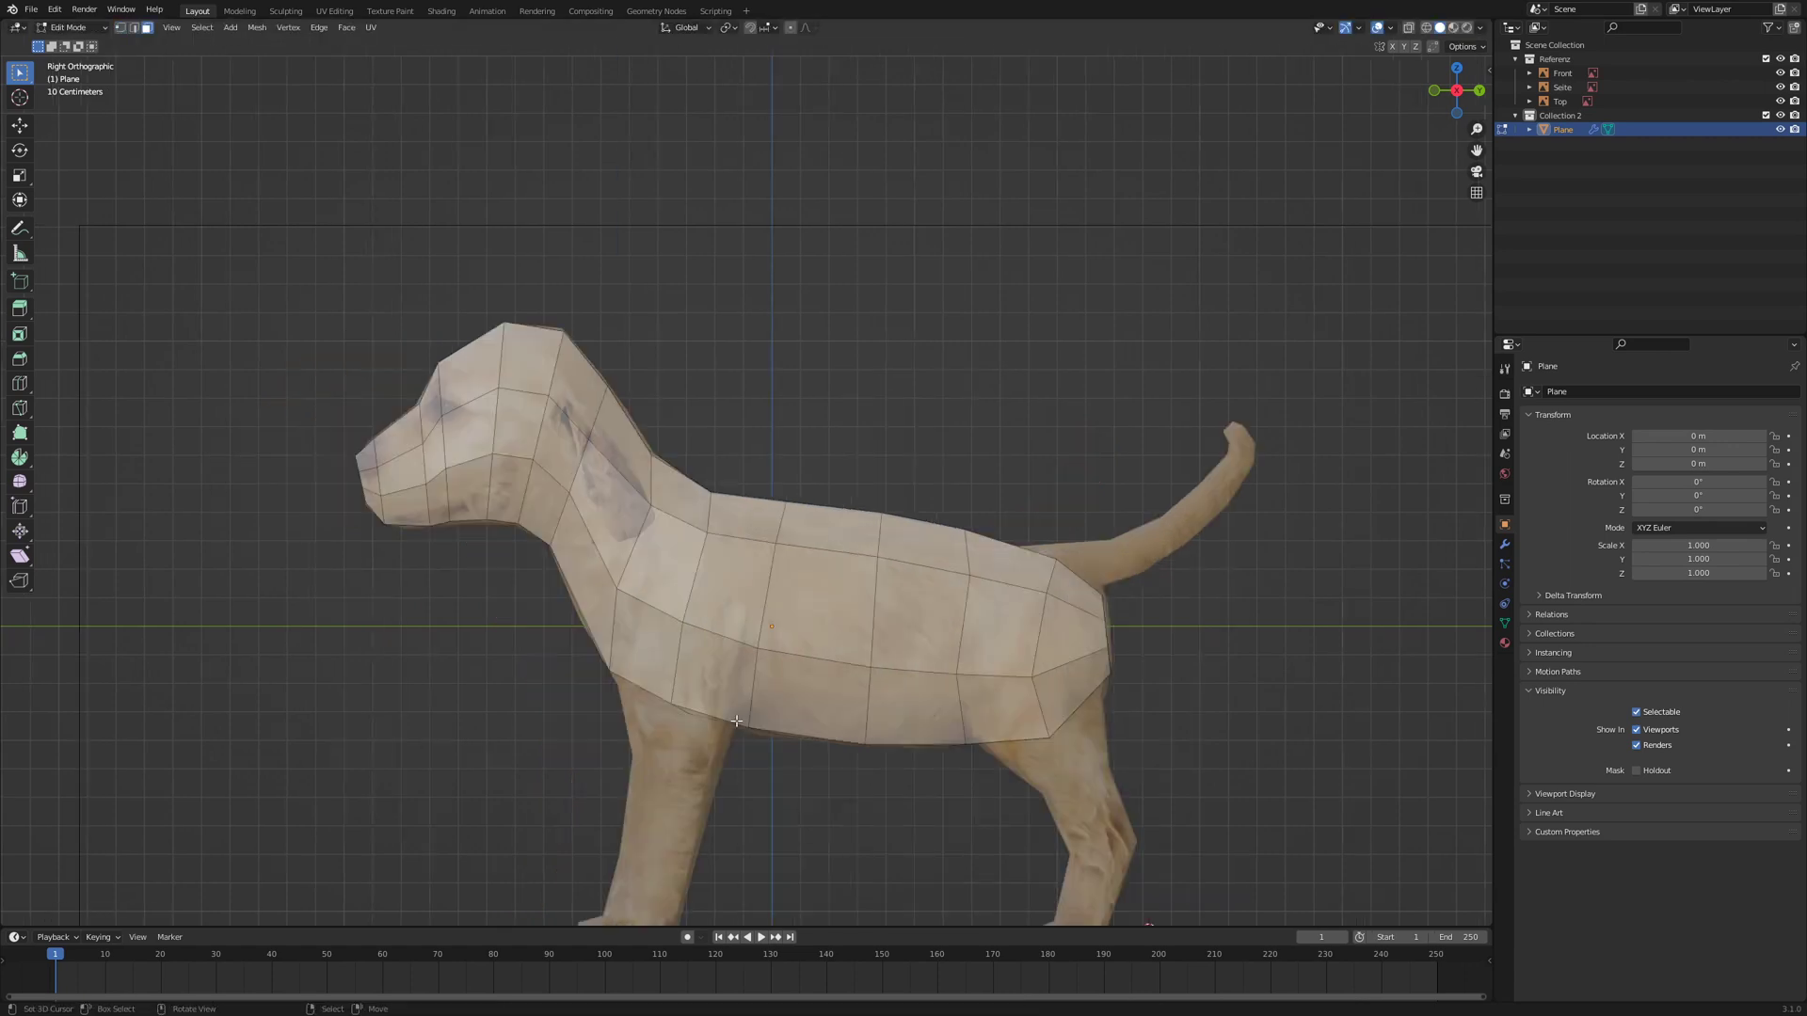
- Select the four side faces at the shoulder and extrude them slightly outward
click(707, 673)
shift+click(649, 642)
shift+click(669, 585)
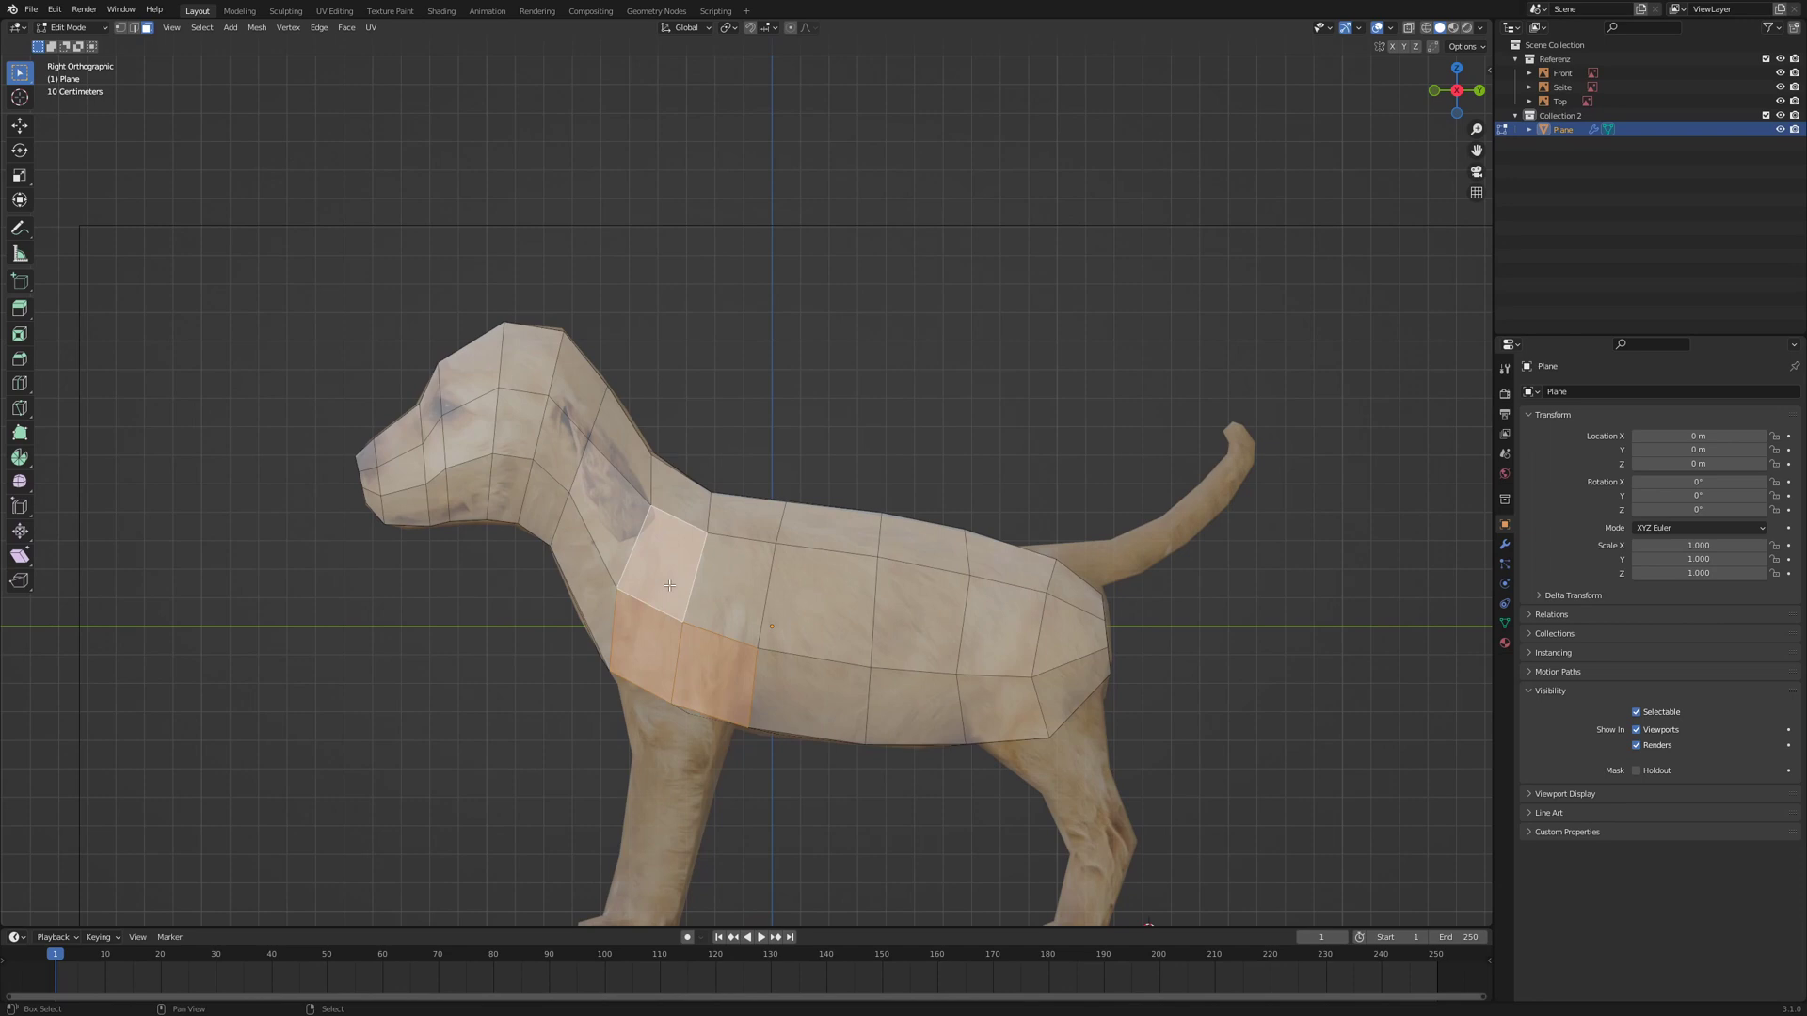
shift+click(735, 585)
key(KP_7)
key(e)
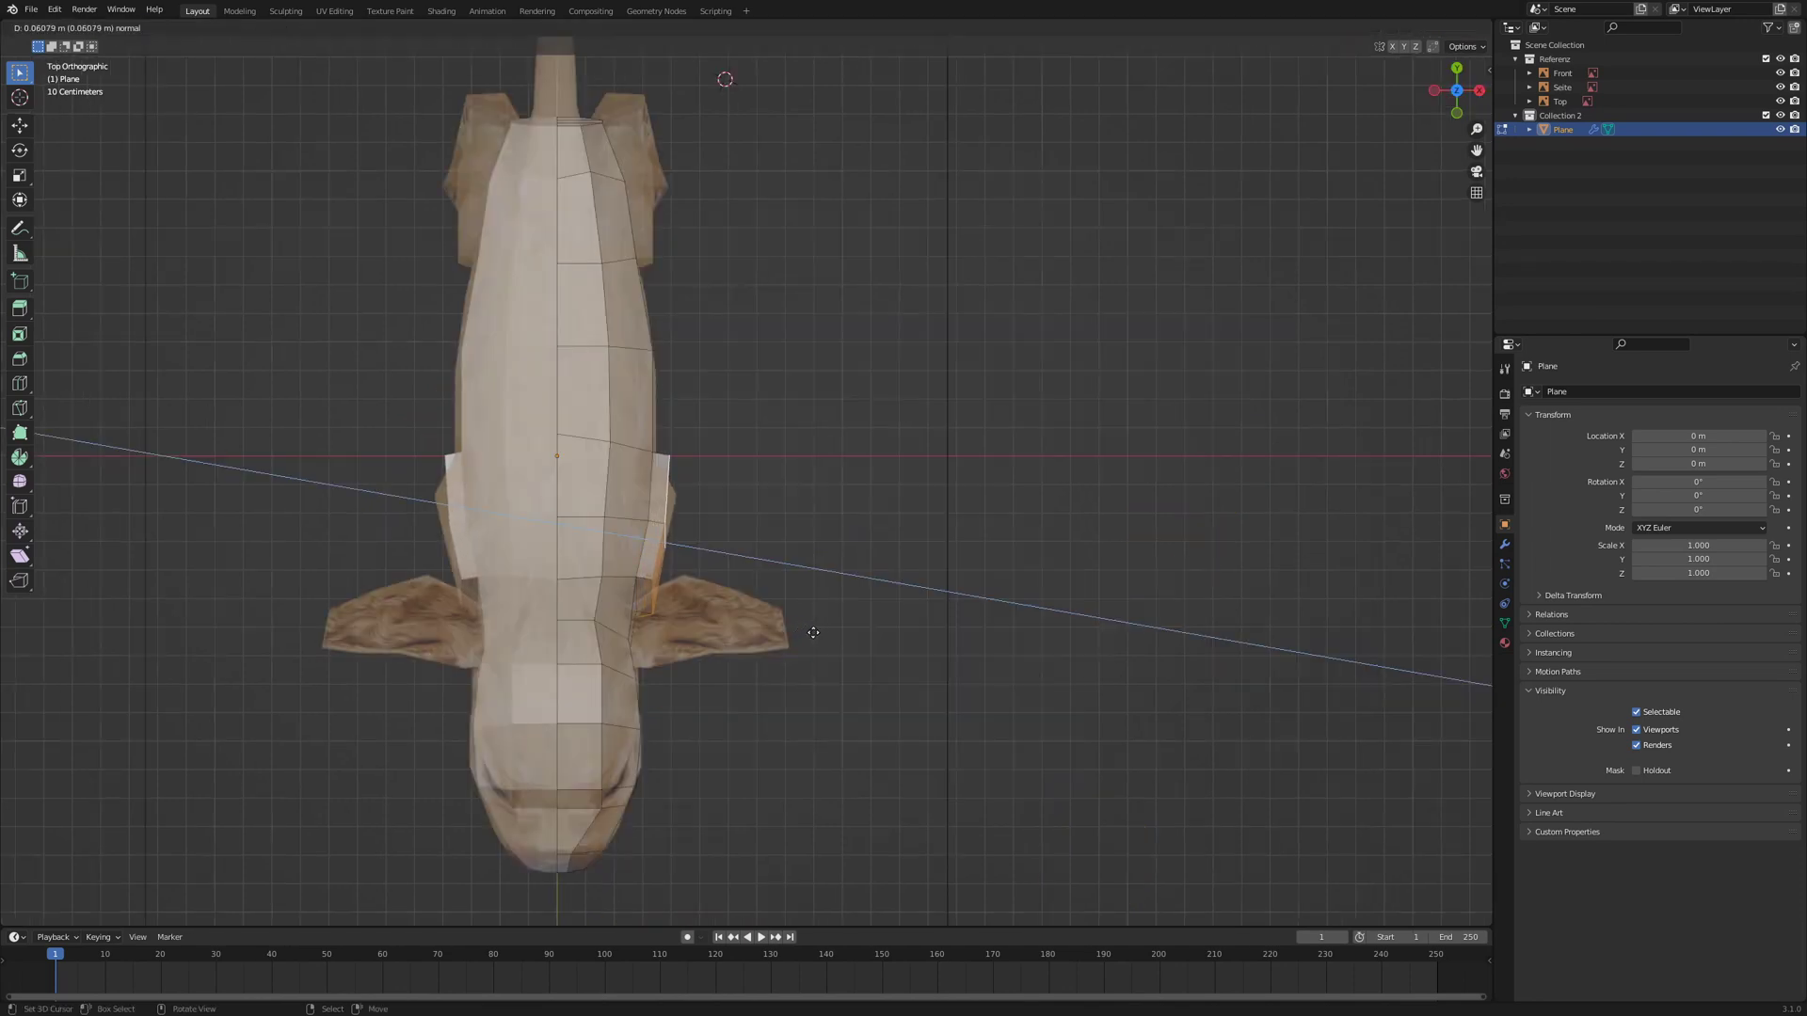
click(815, 631)
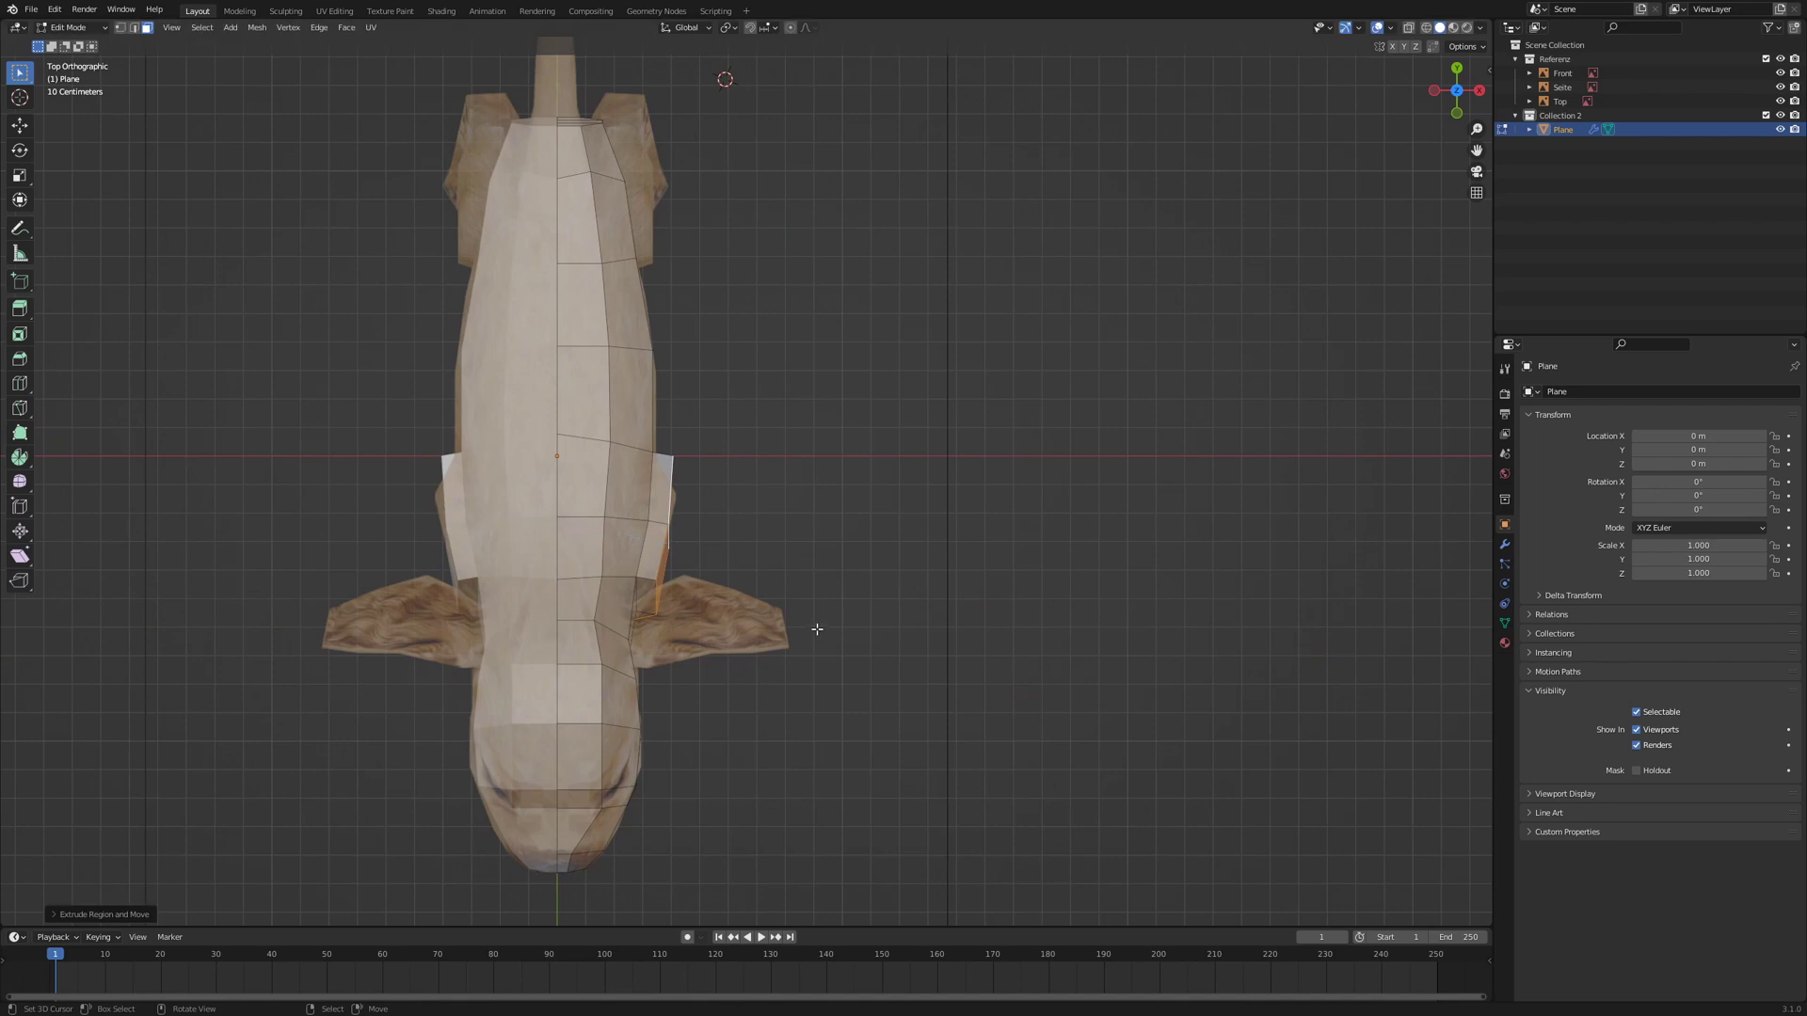
- In side view, move the upper front and upper middle vertices of the extruded shoulder slightly down
key(KP_1)
key(KP_3)
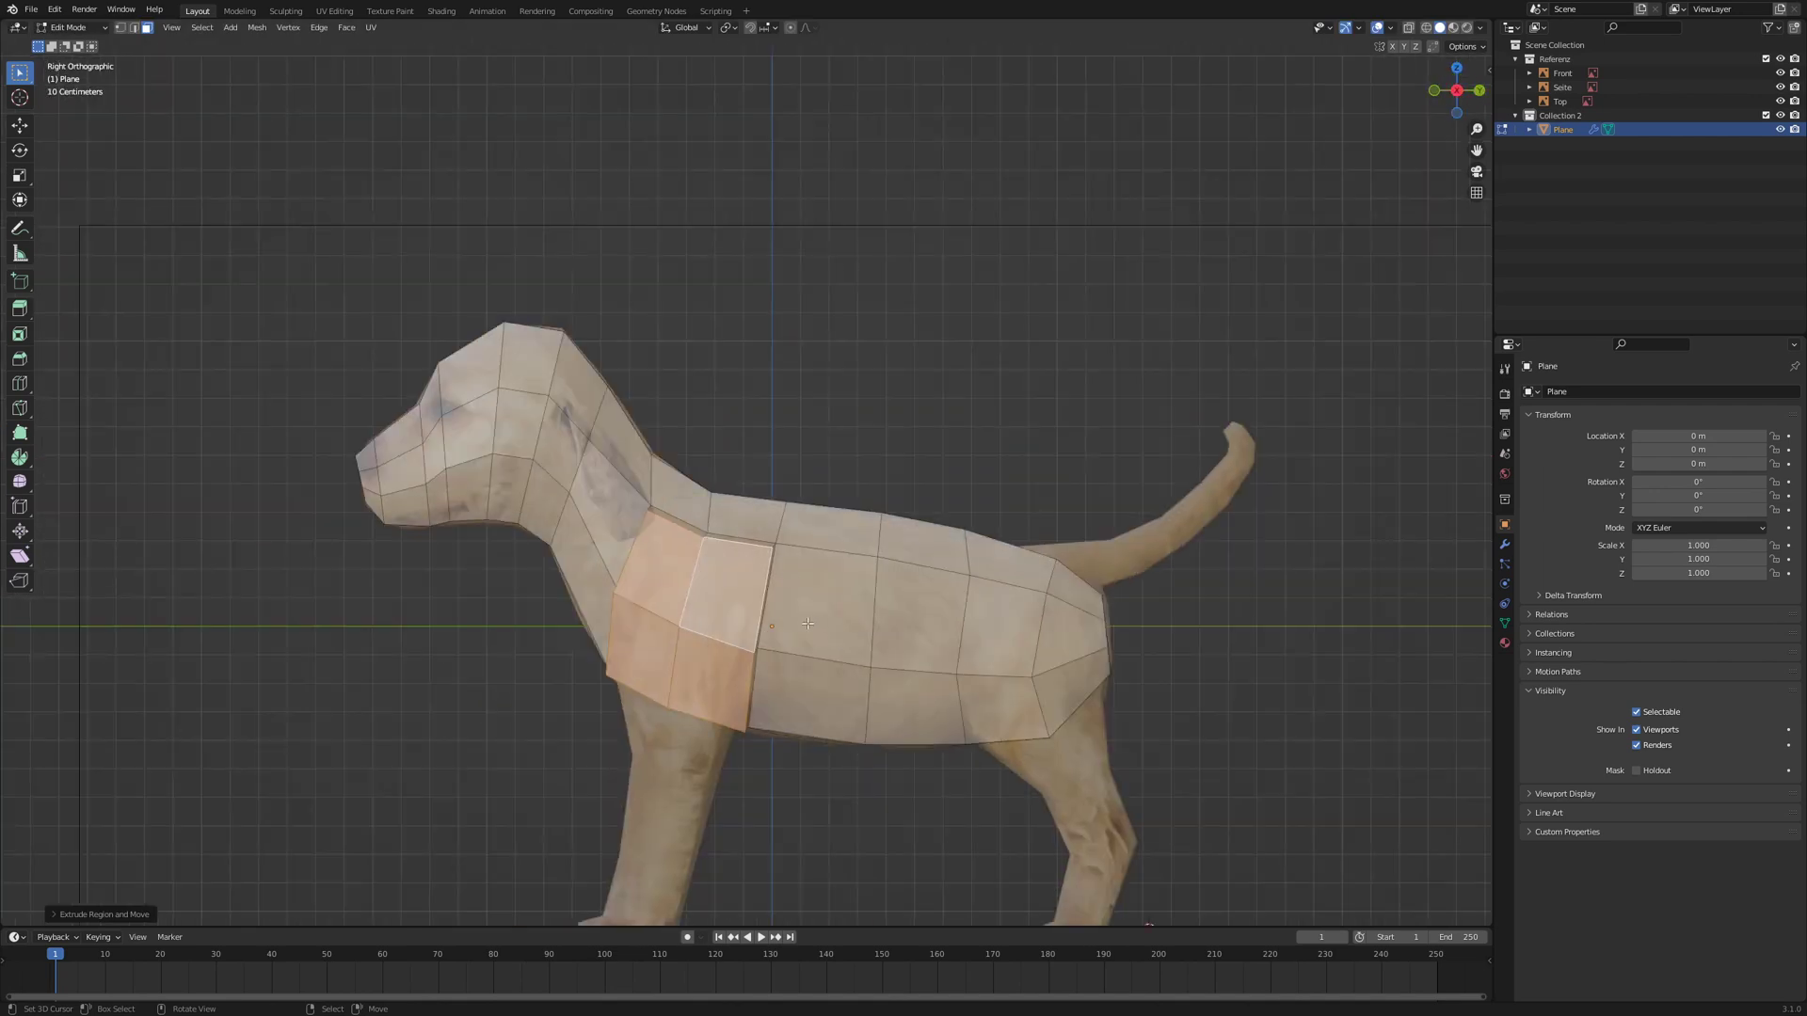
click(121, 28)
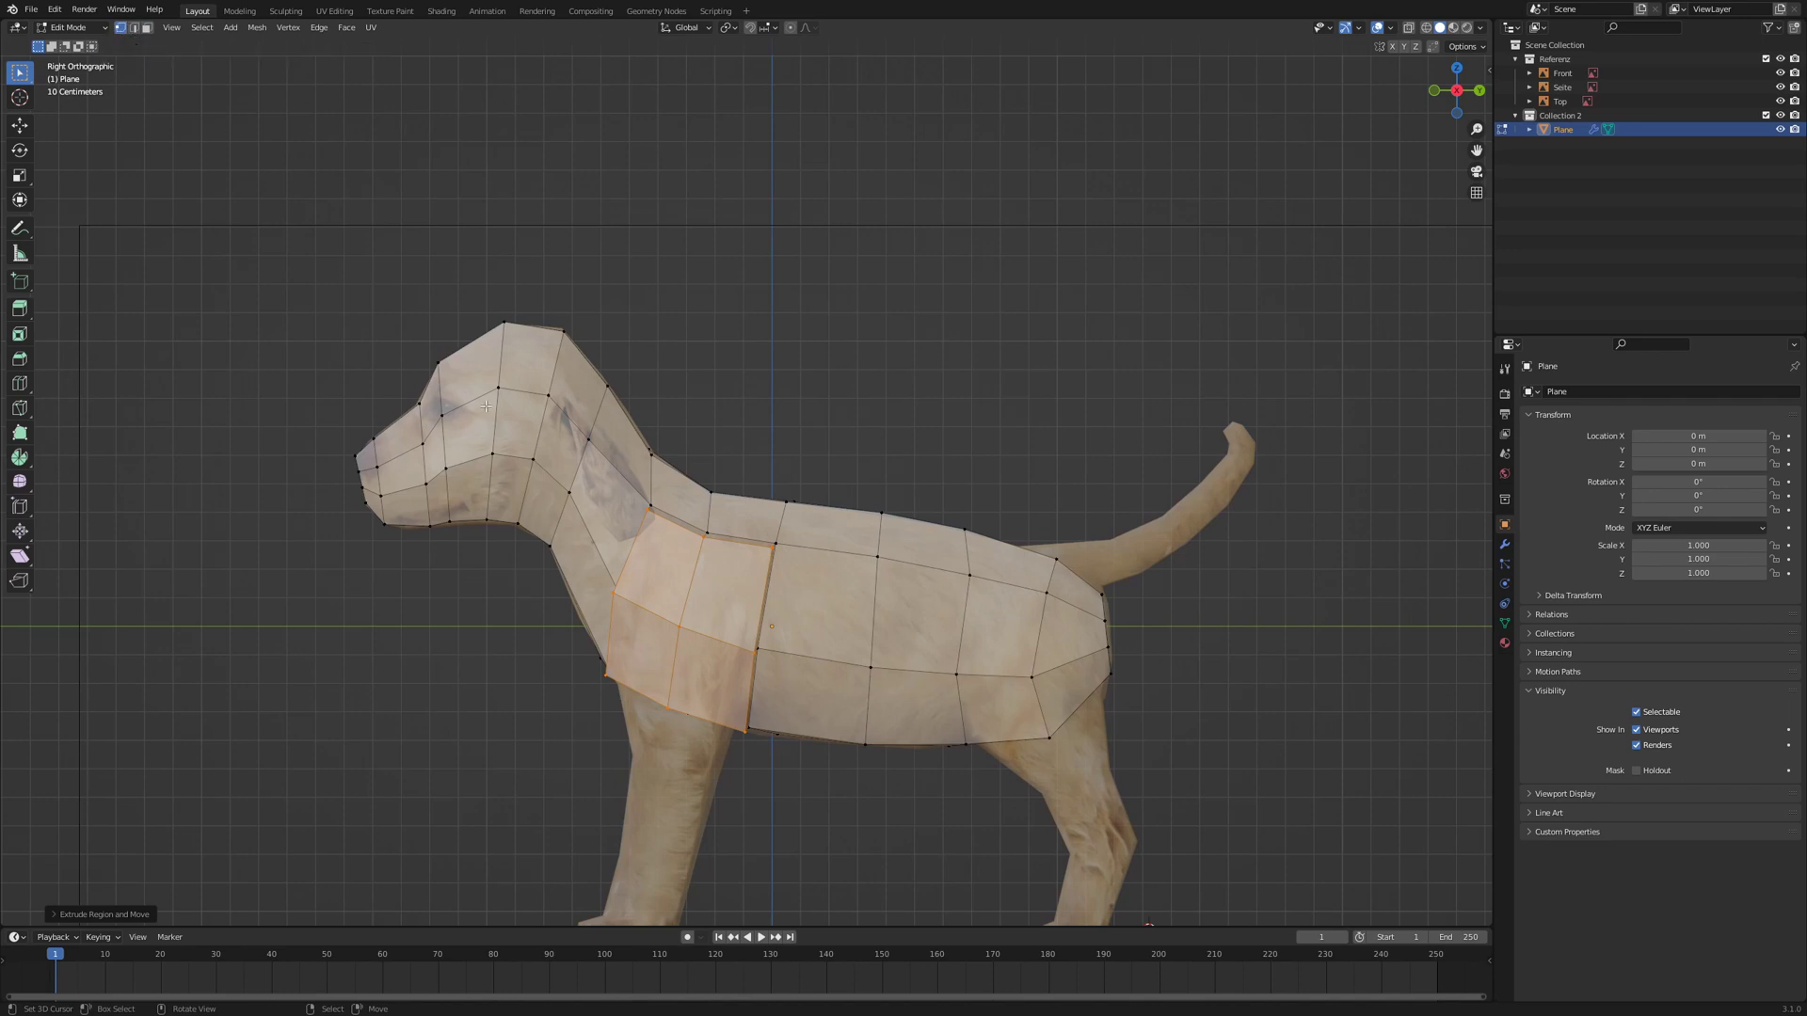
scroll(602, 532, up, 2)
alt+click(602, 531)
key(g)
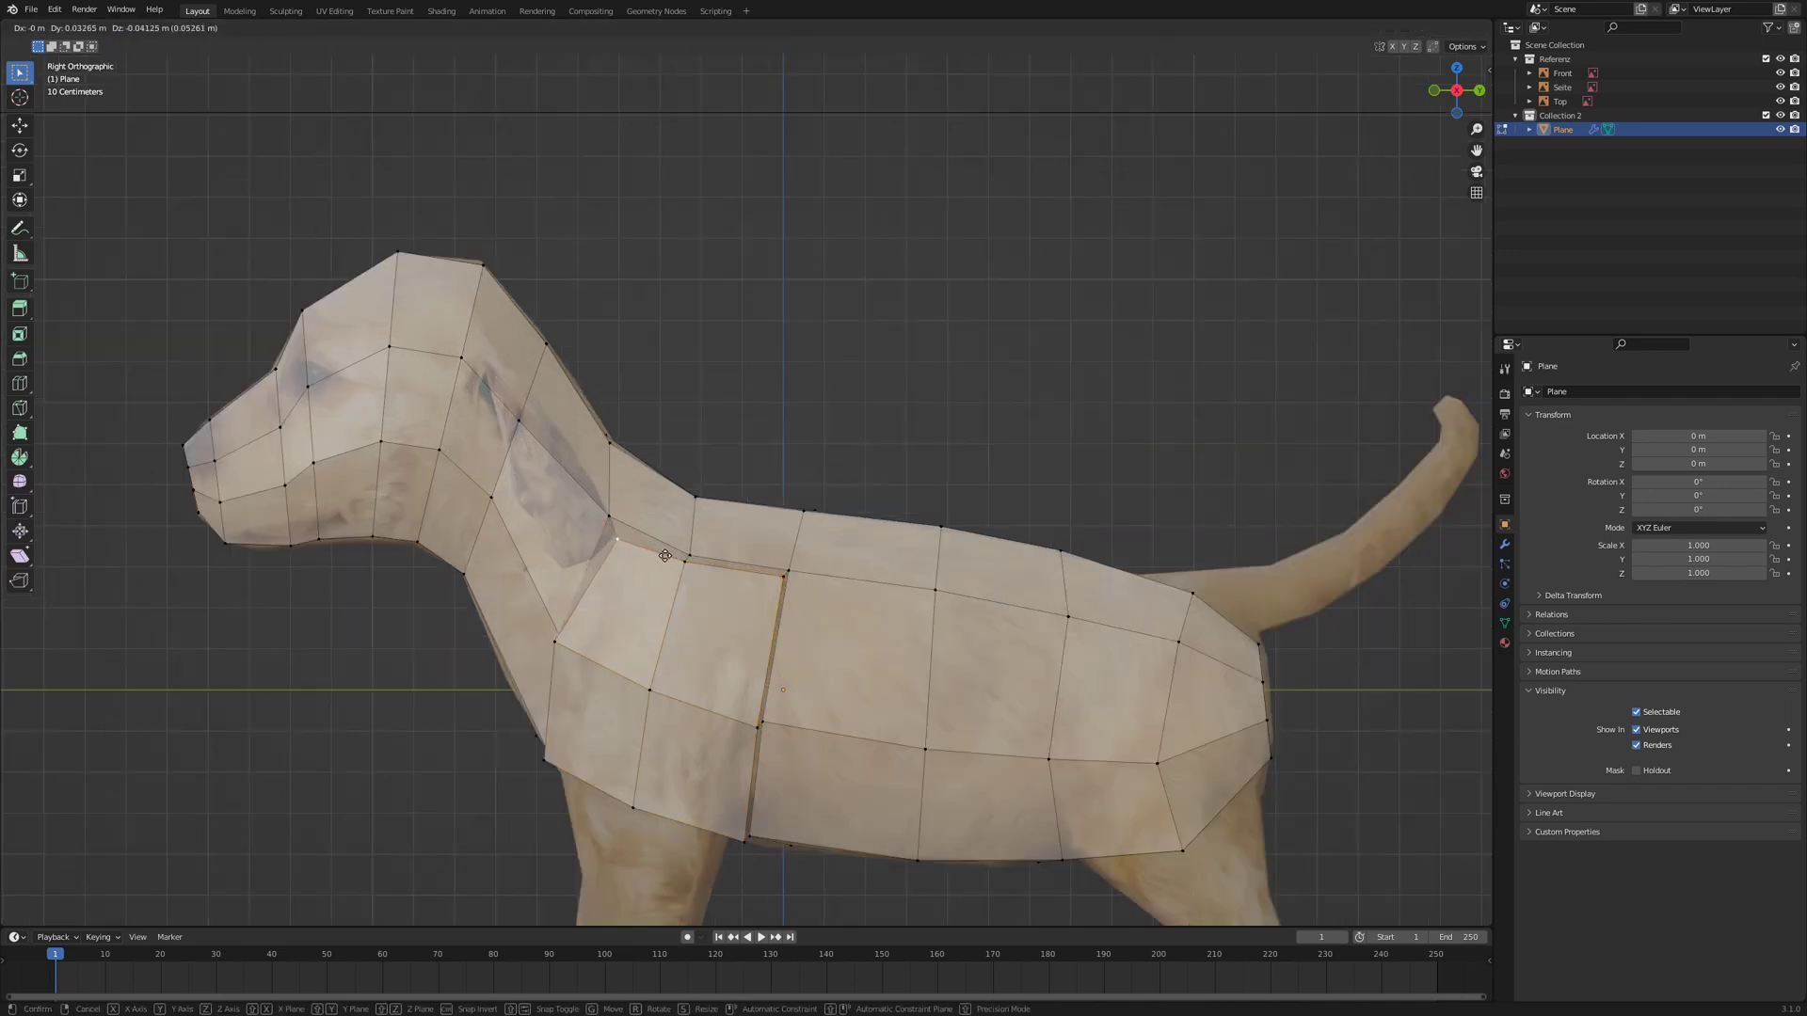
click(680, 566)
right_click(680, 567)
key(g)
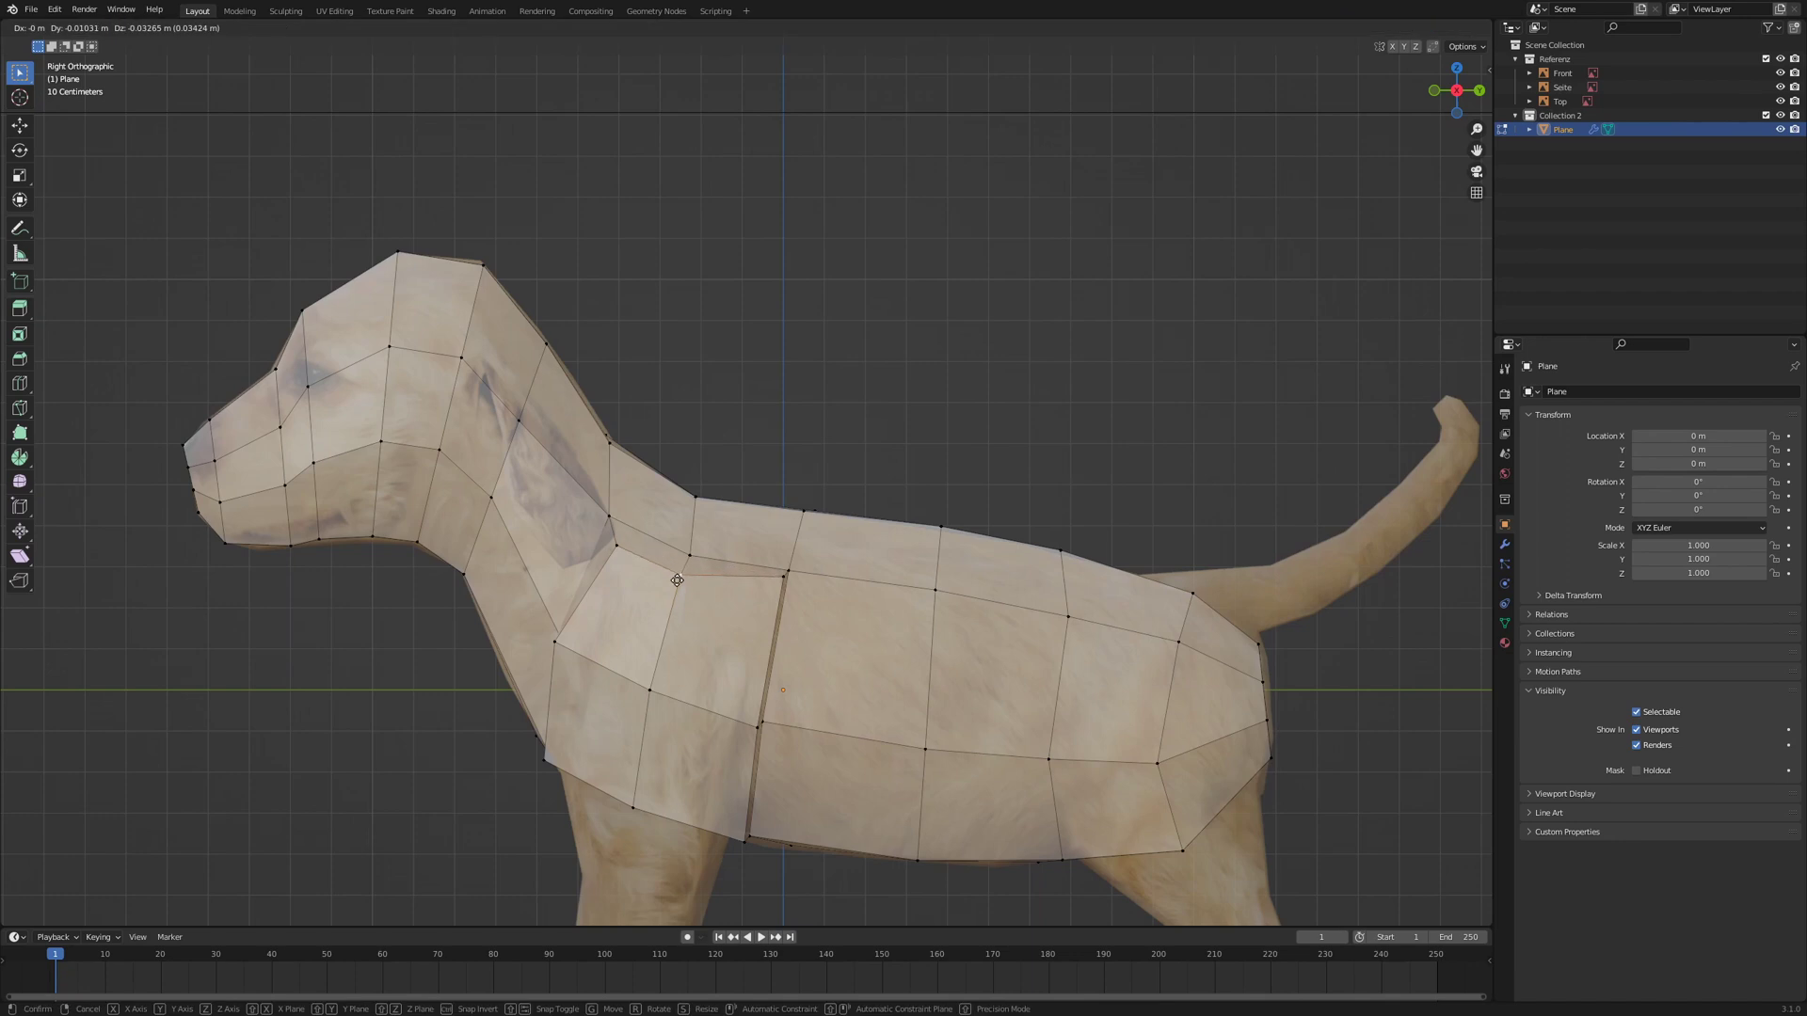
click(677, 580)
- Move the three rear-edge vertices of the extruded shoulder forward towards the back of the front leg
right_click(770, 587)
key(g)
click(741, 614)
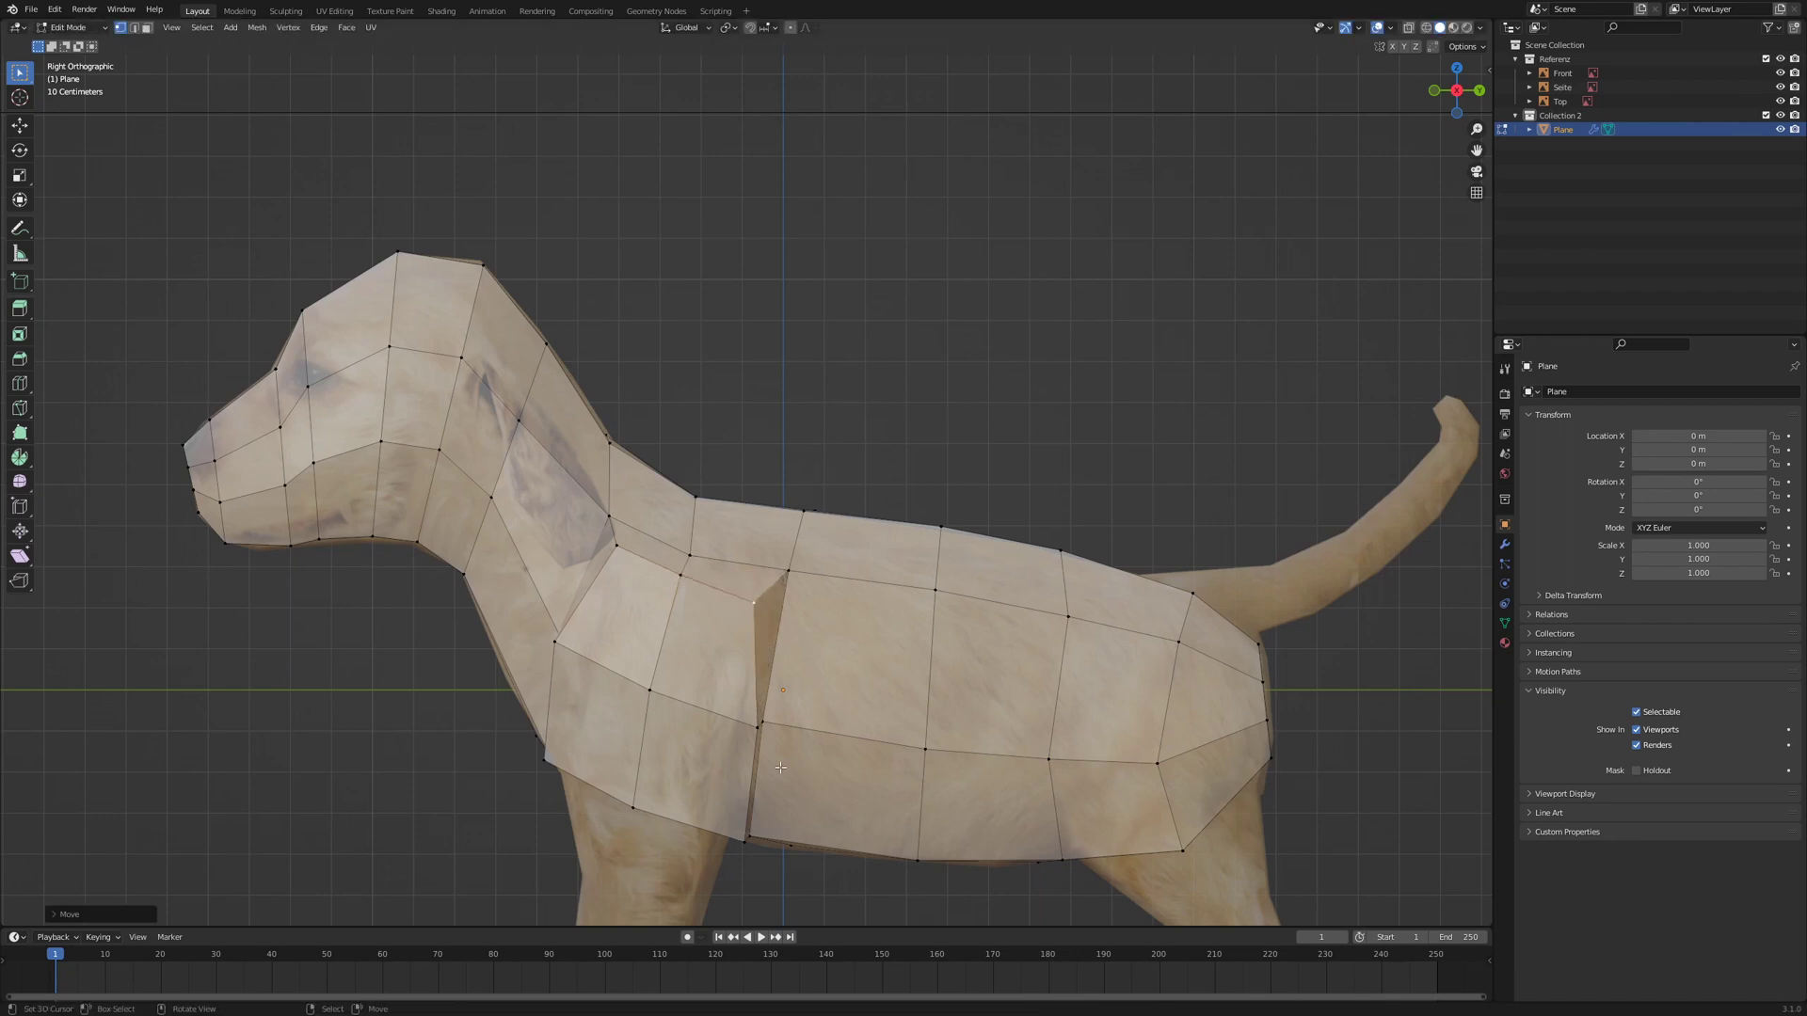
right_click(753, 733)
key(g)
click(731, 724)
right_click(733, 829)
key(g)
click(705, 822)
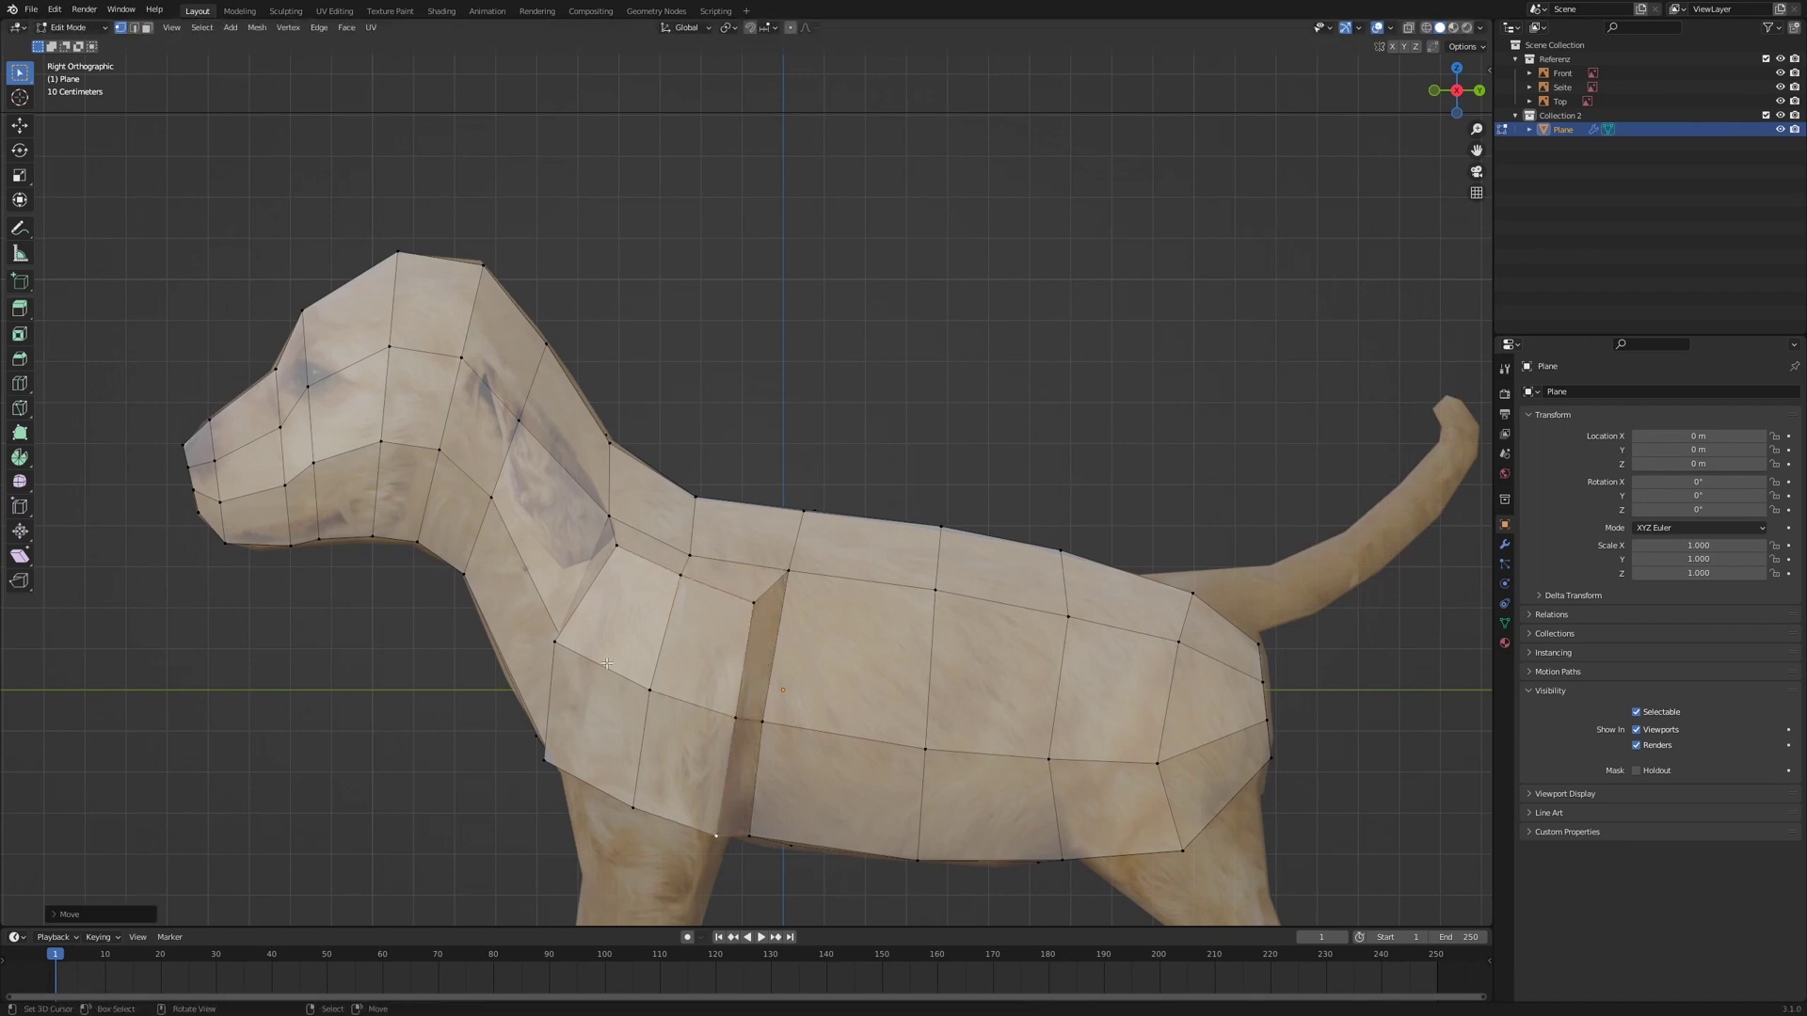
- Move the middle and lower front-edge vertices of the extruded shoulder backward to the front line of the leg
right_click(576, 655)
key(g)
click(608, 677)
click(549, 758)
key(g)
click(596, 740)
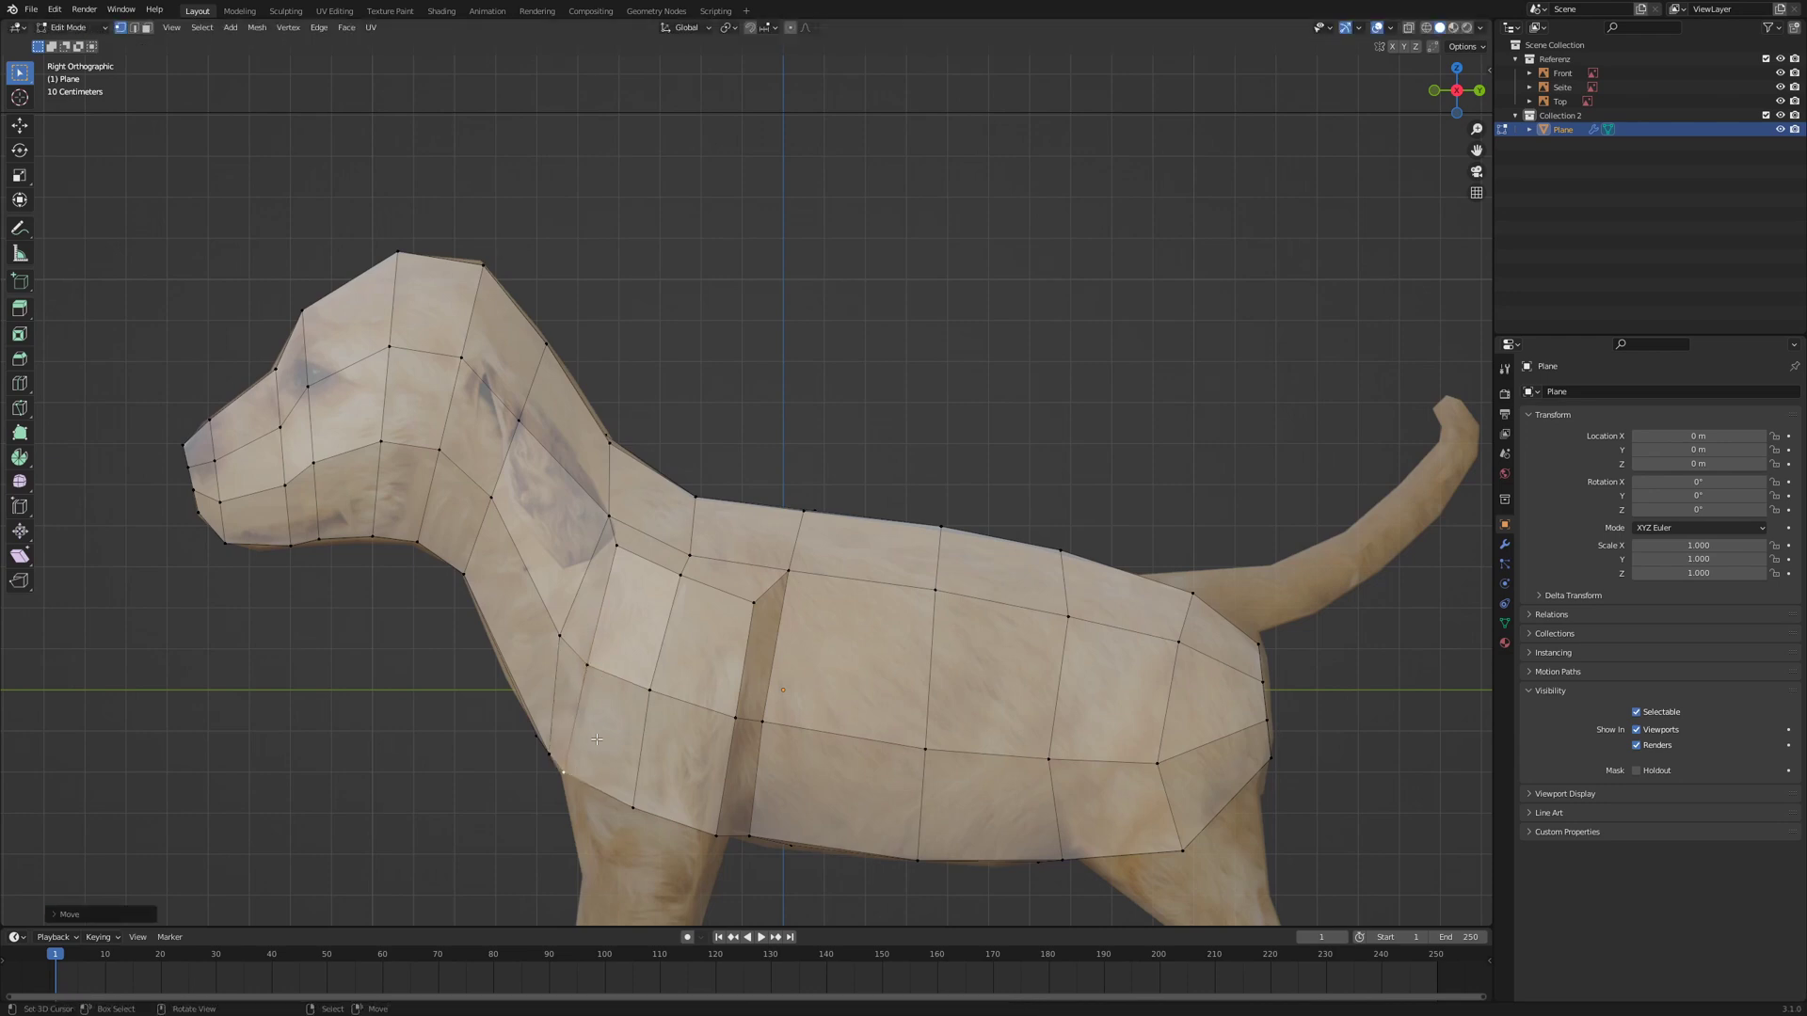
- Move the three torso vertices just behind the shoulder slightly forward to close in on its rear edge
click(762, 722)
key(g)
click(752, 723)
click(749, 837)
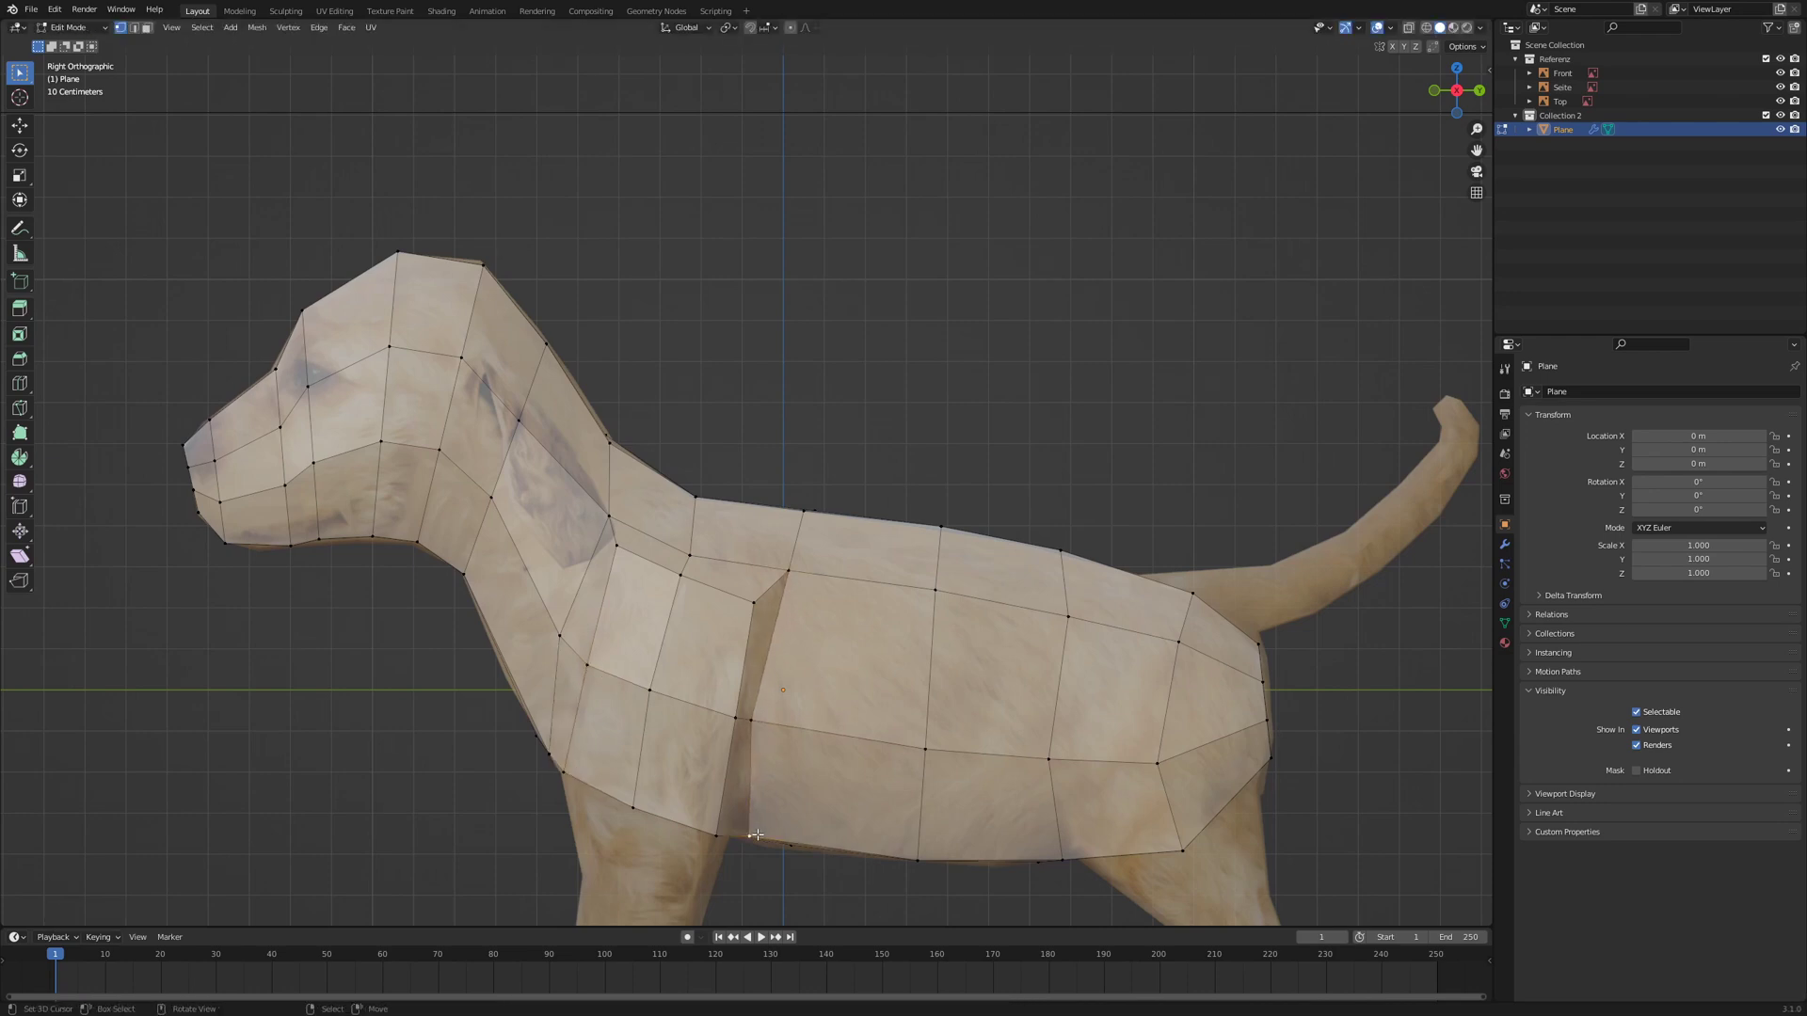
key(g)
click(737, 833)
click(791, 573)
key(g)
click(784, 572)
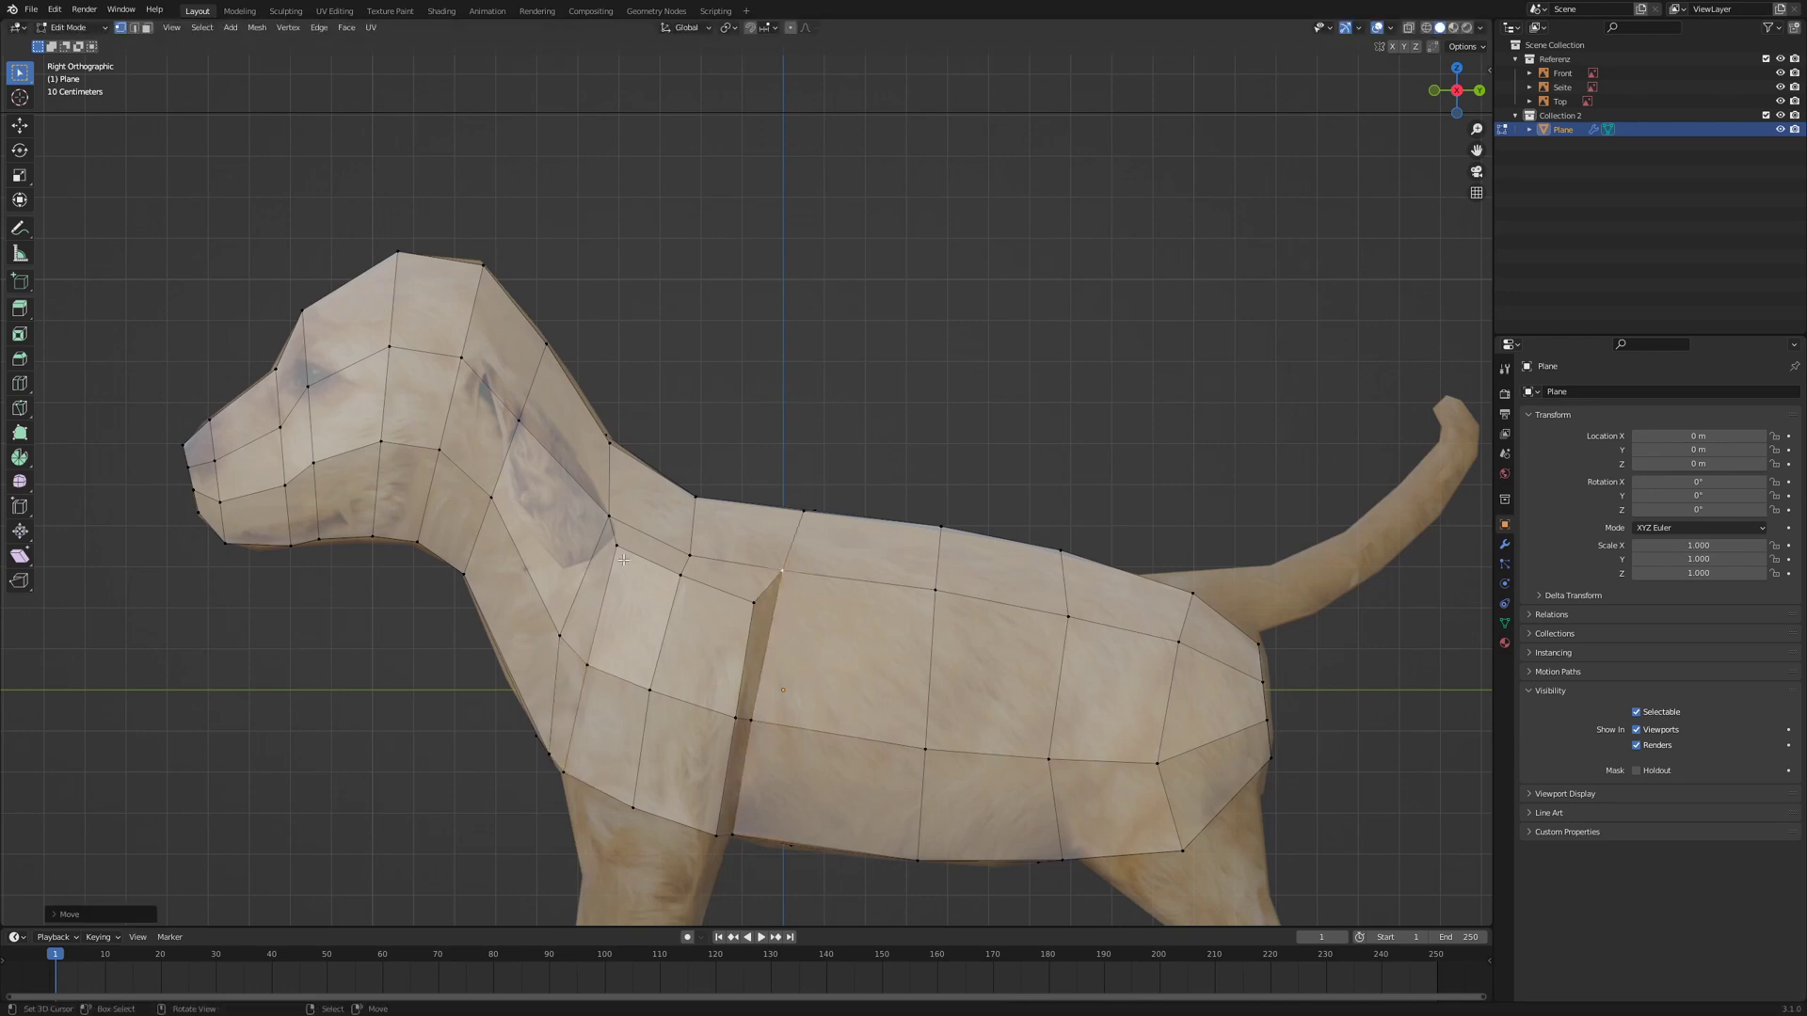
- Nudge the upper and lower front corner vertices of the shoulder slightly backward and down
click(624, 561)
key(g)
right_drag(625, 564, 633, 569)
right_drag(566, 757, 572, 761)
- In front view, move the upper outer shoulder vertices inward to match the body outline
key(KP_1)
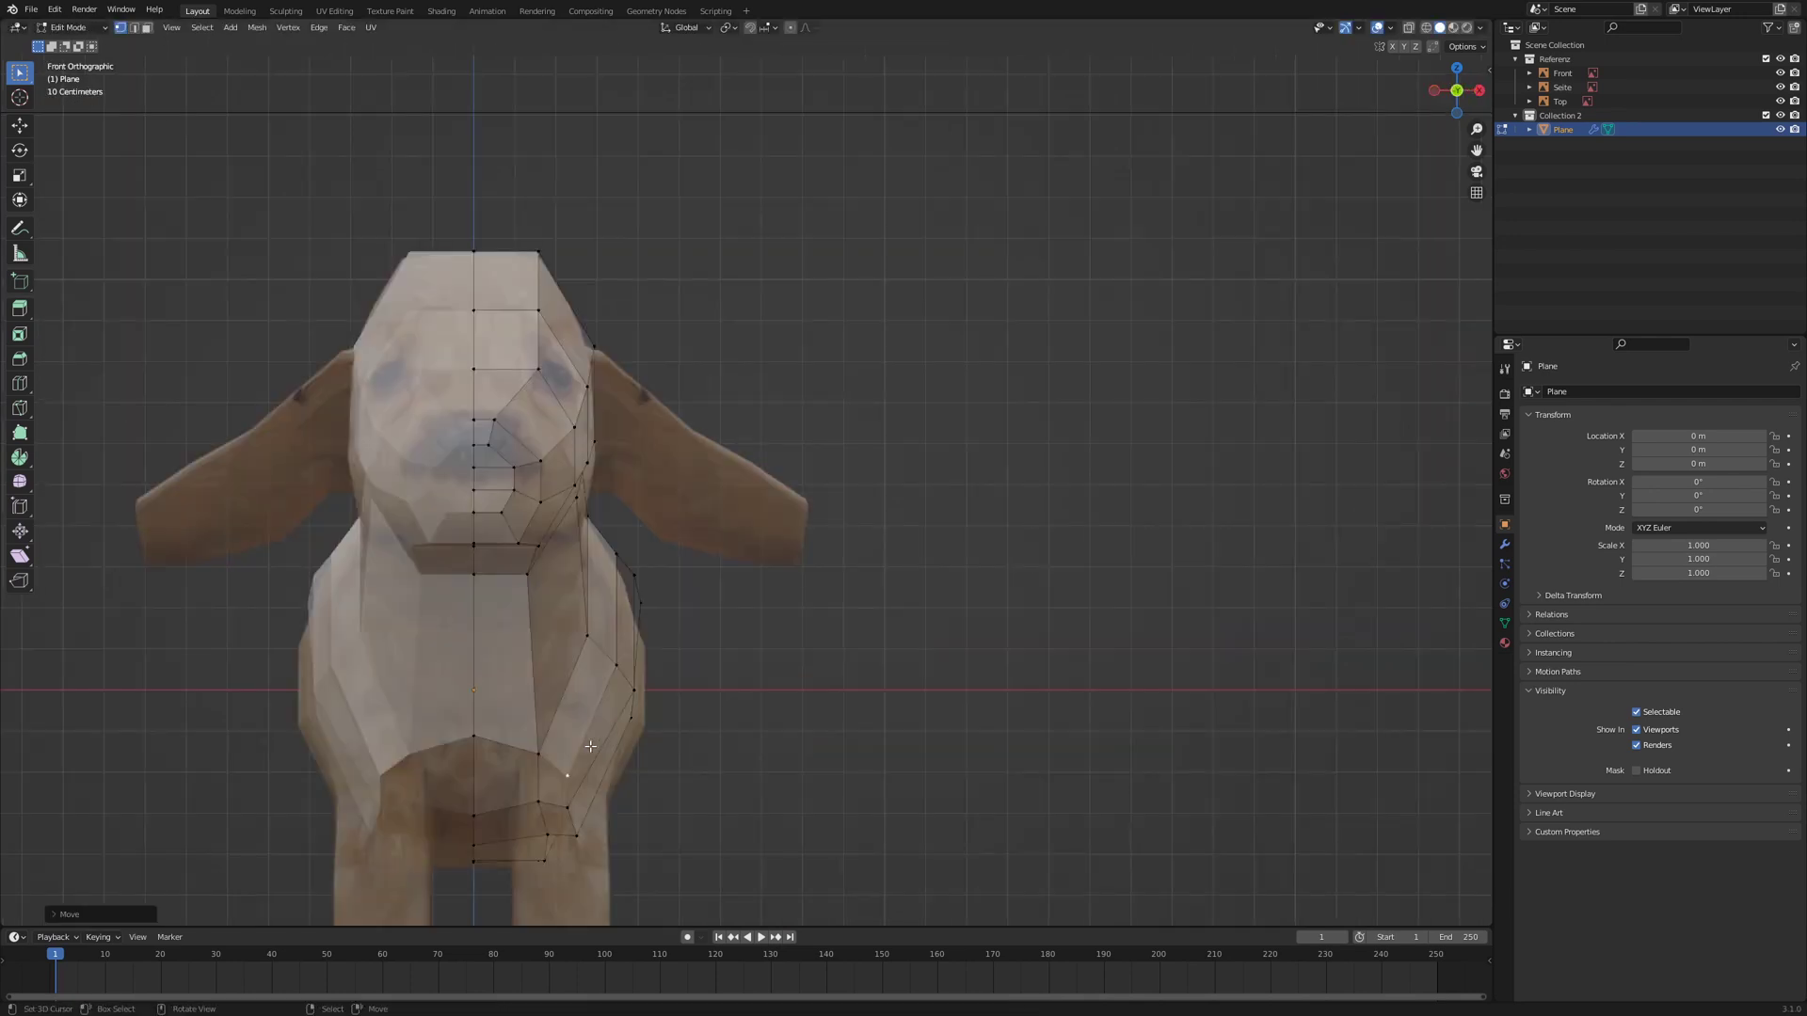
click(621, 562)
key(g)
click(633, 592)
key(g)
click(643, 604)
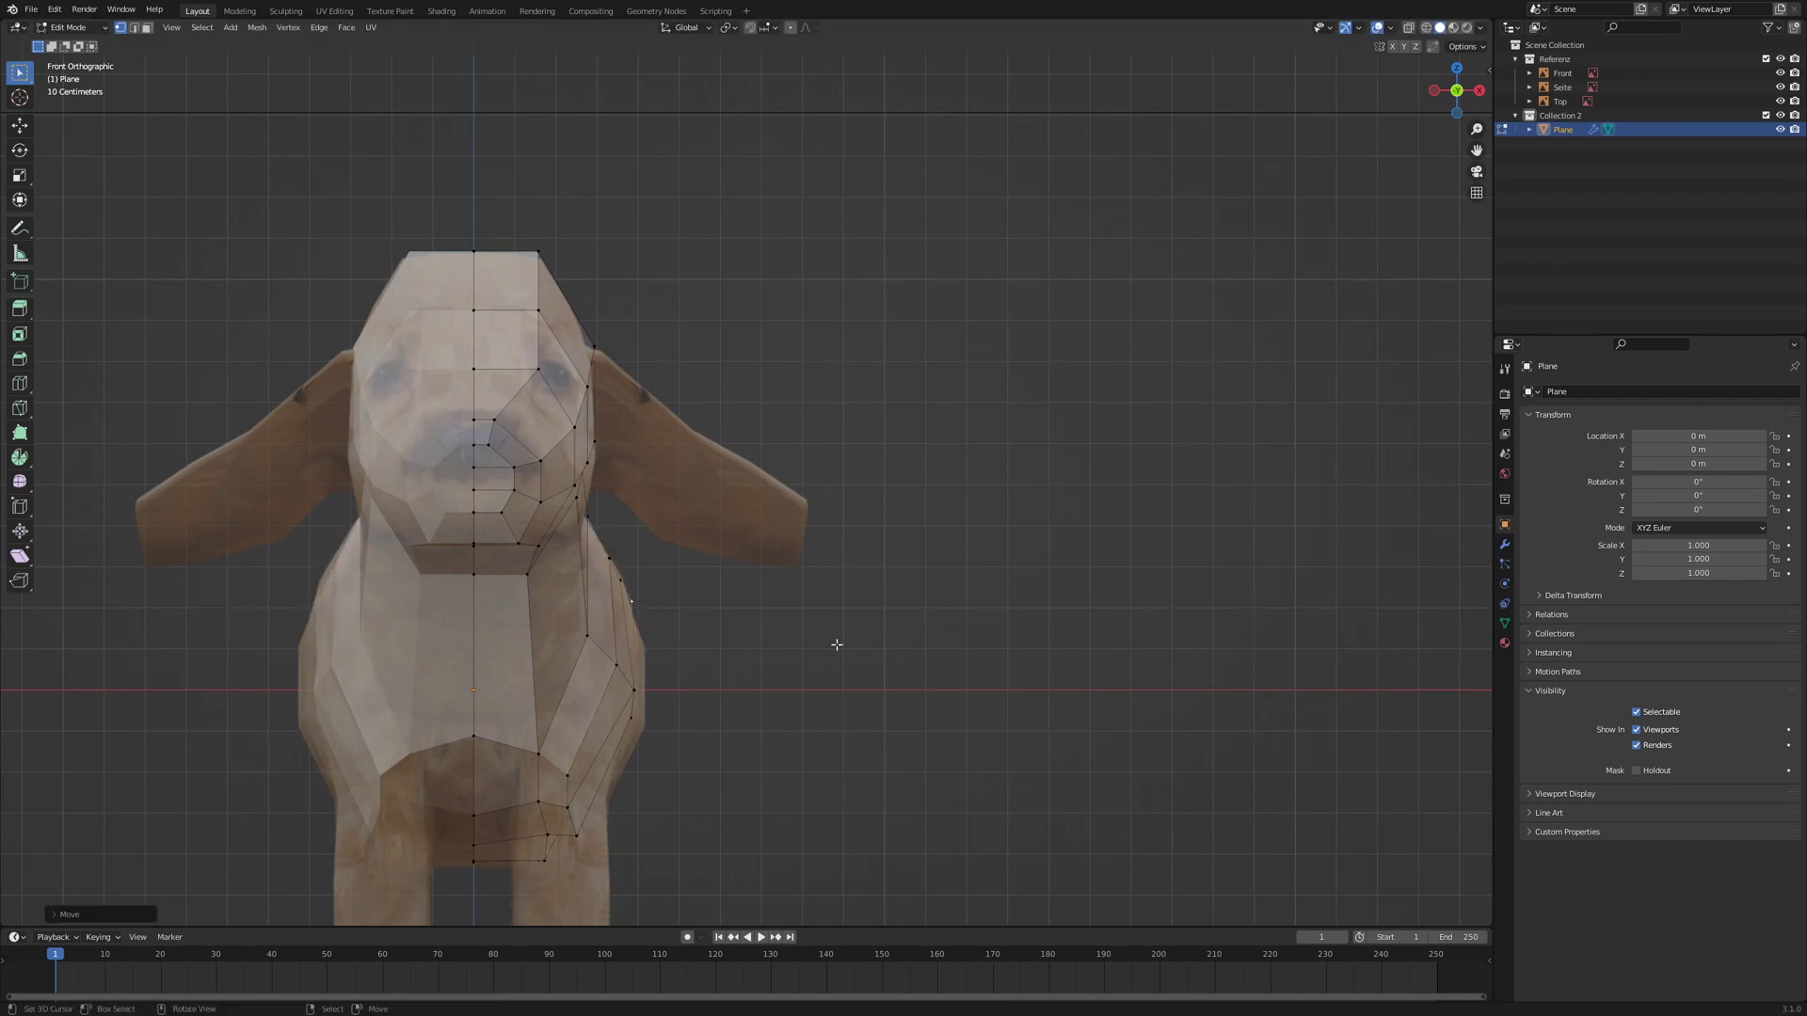
- Move the middle outer shoulder vertices outward to the widest part of the body outline in front view
middle_drag(834, 646, 768, 629)
key(KP_1)
click(635, 692)
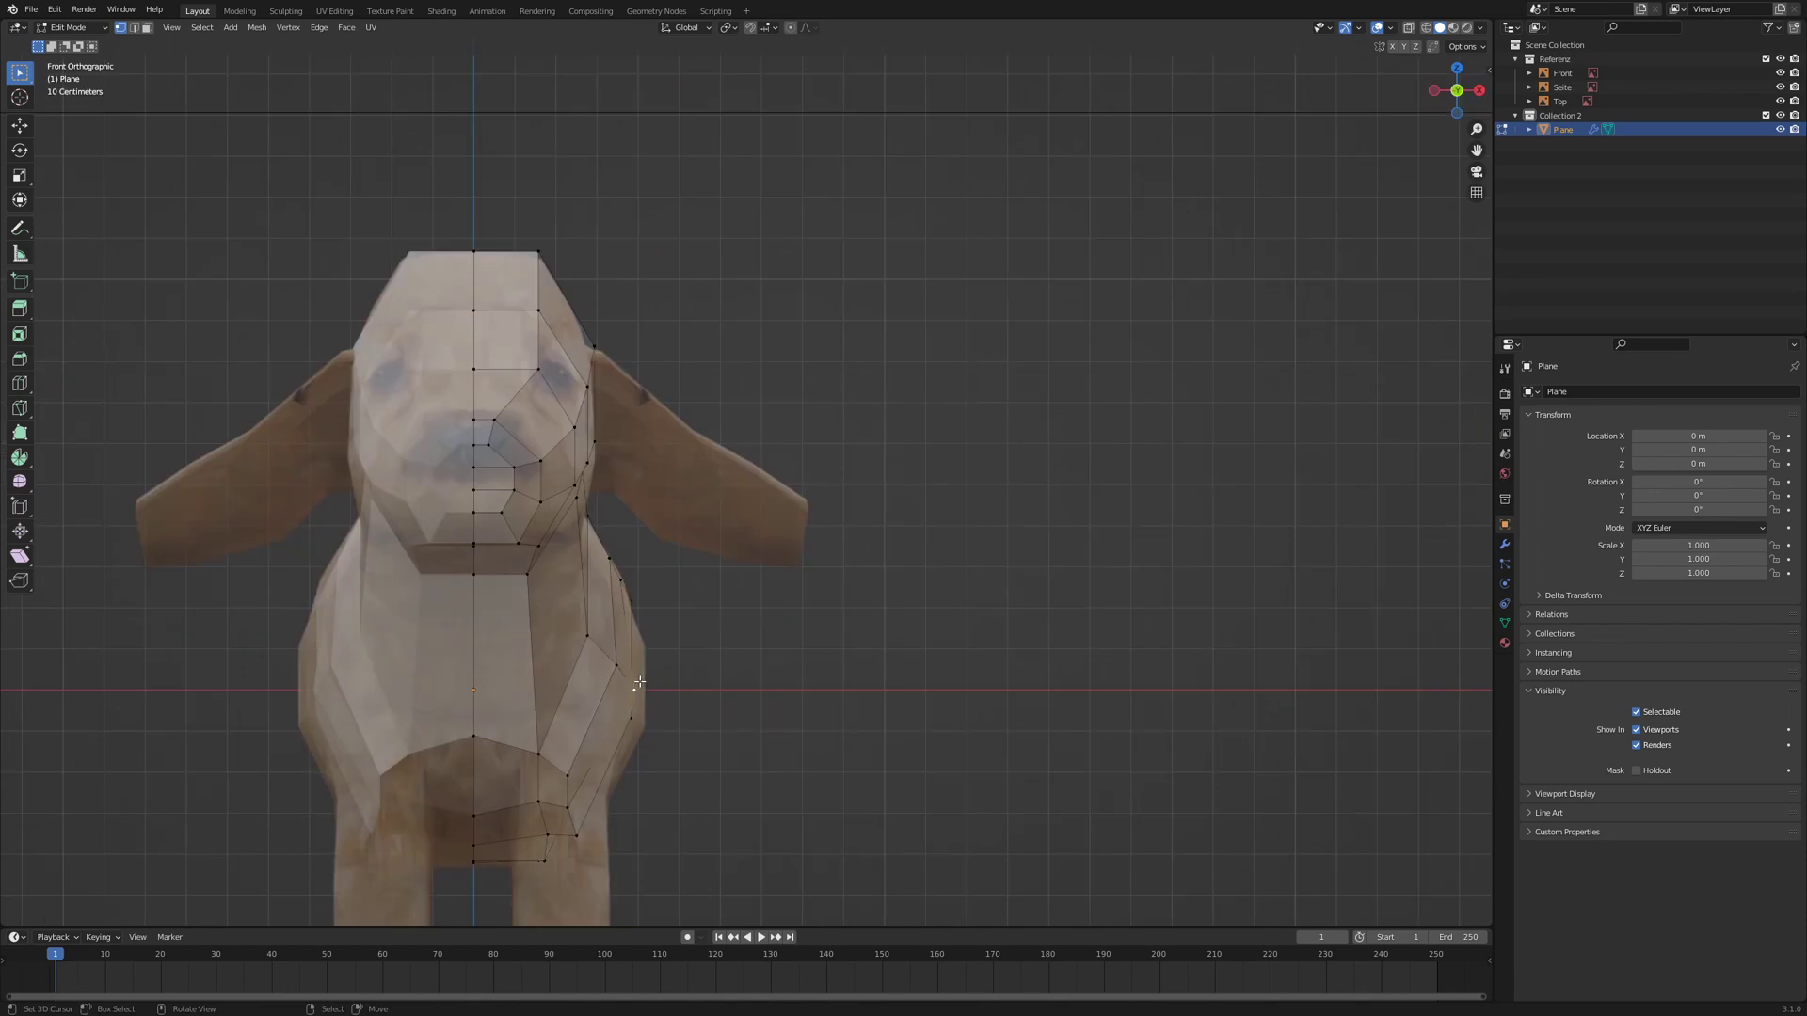
key(g)
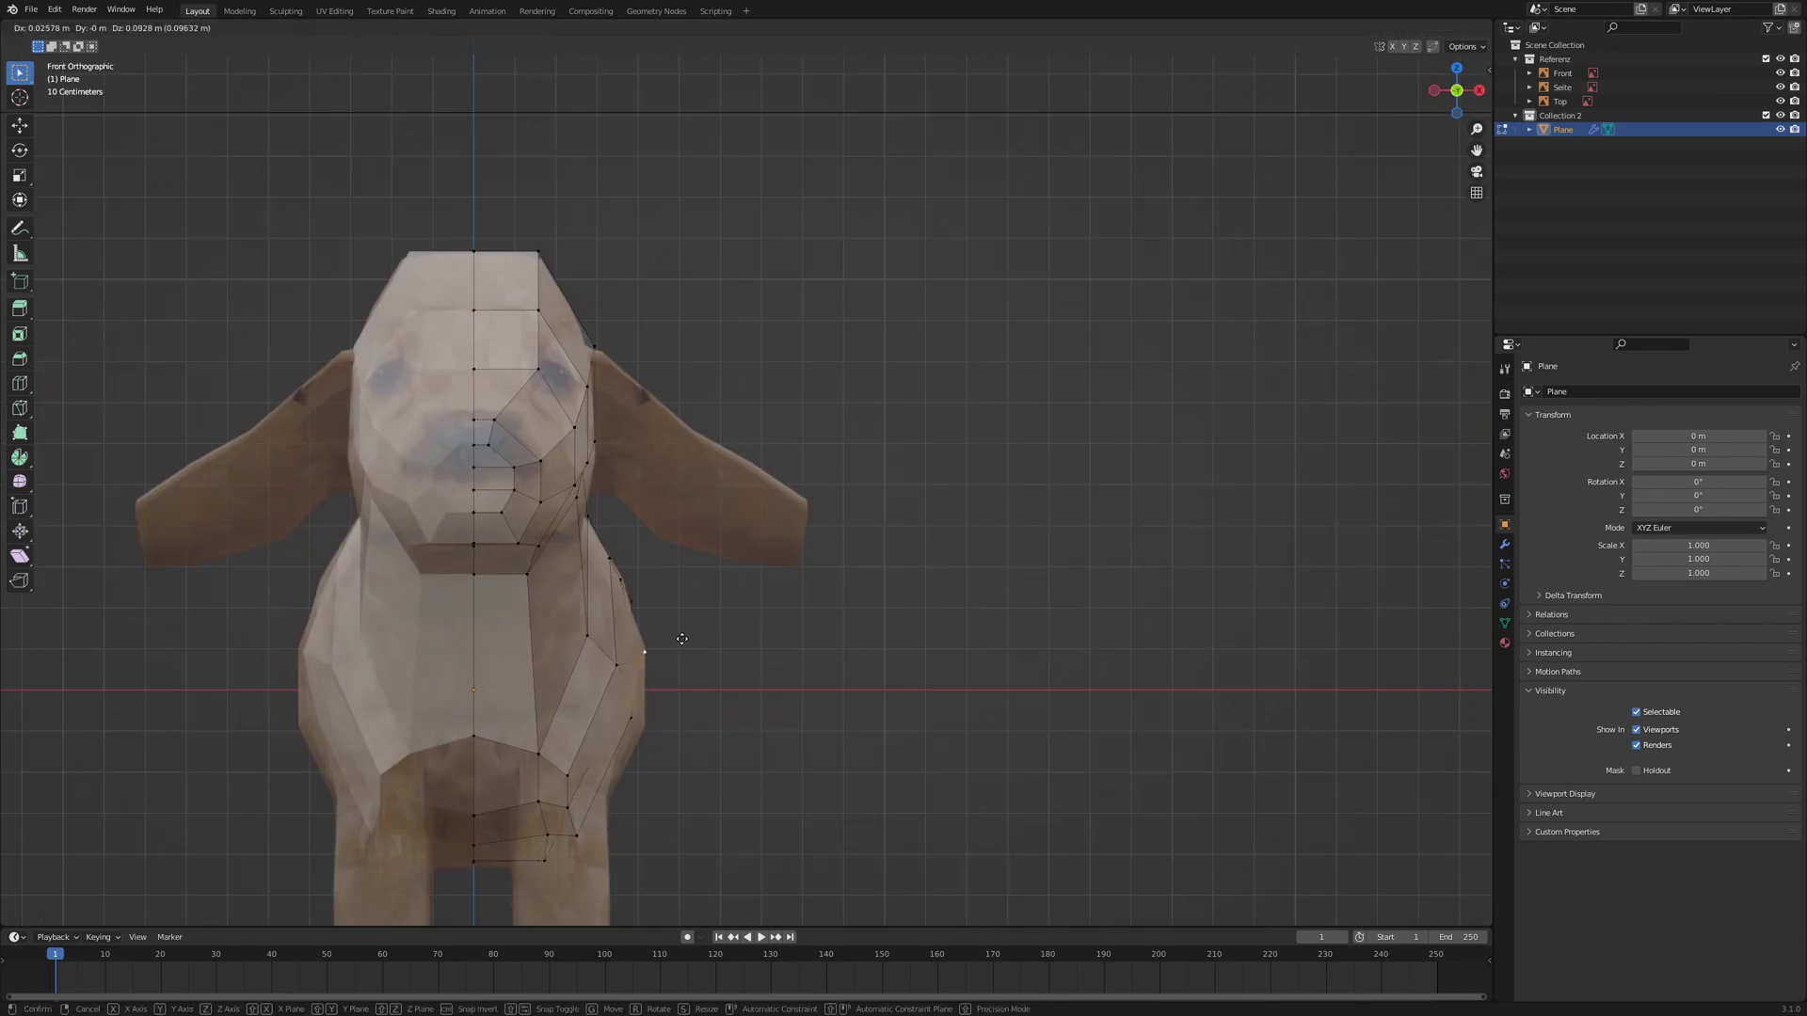
click(637, 690)
- Move the three lower outer shoulder vertices outward to the outer edge of the front leg
click(601, 833)
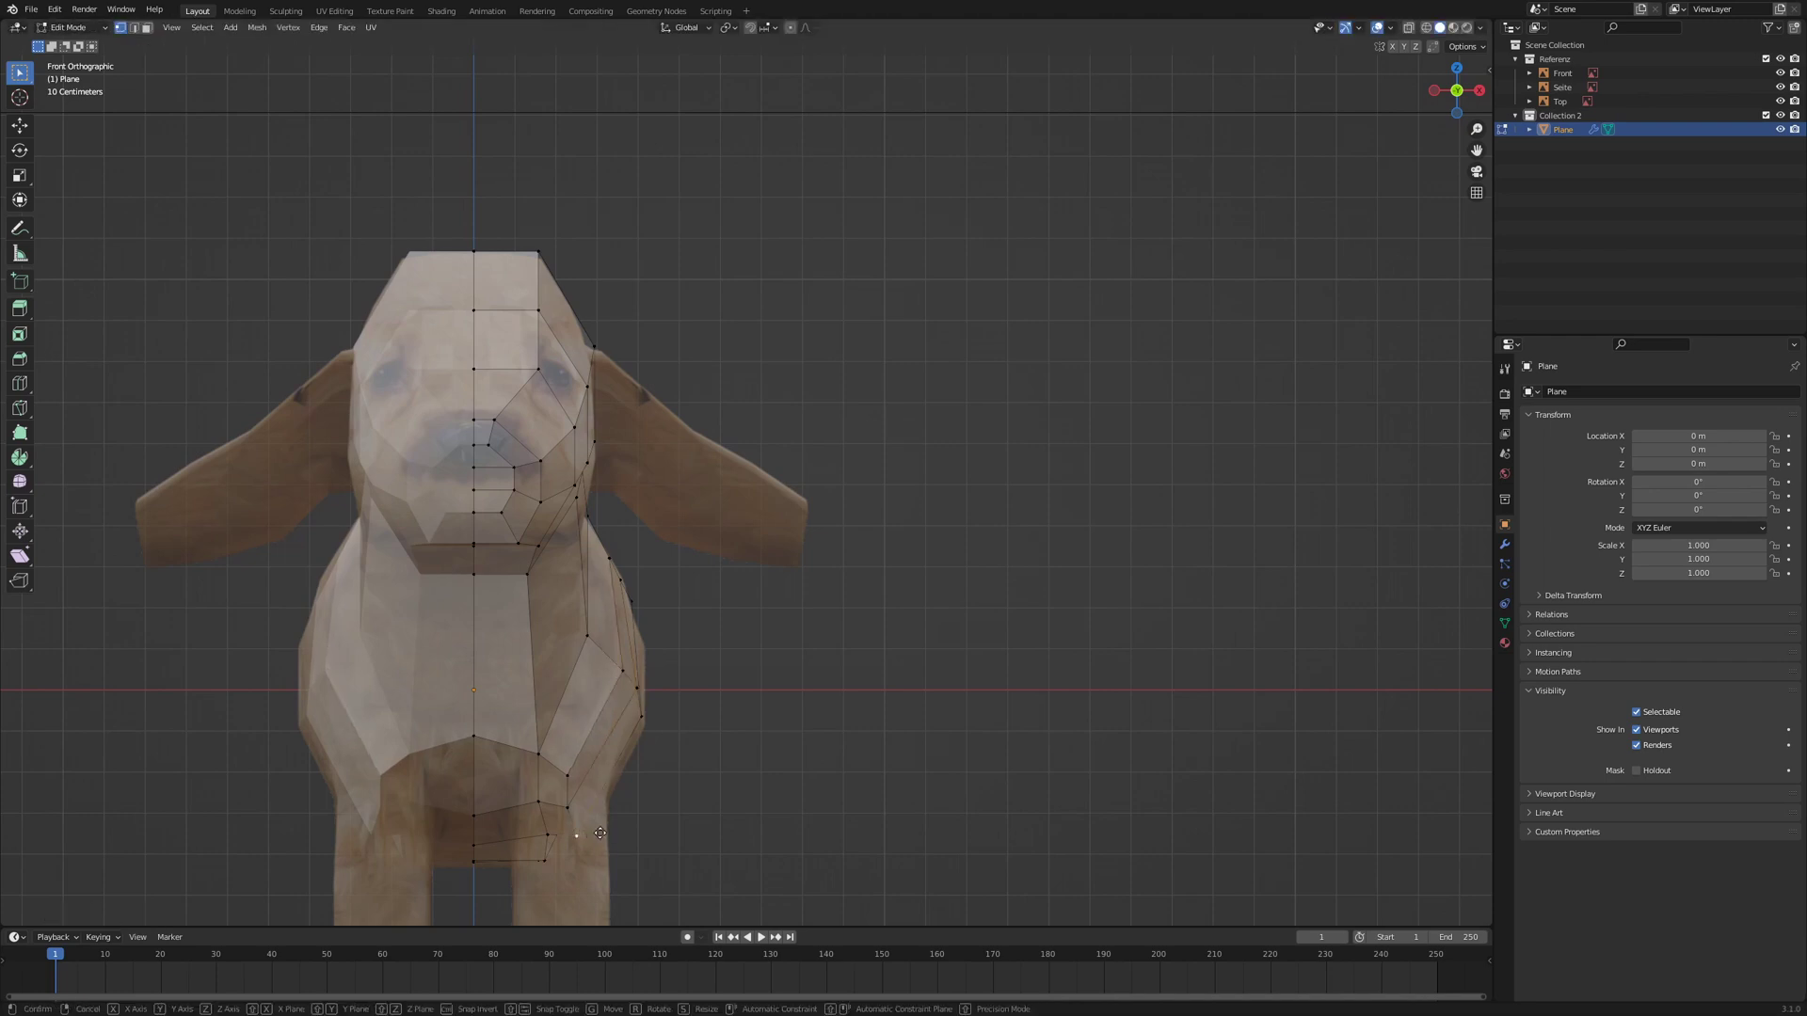
key(g)
click(626, 823)
right_click(571, 809)
key(g)
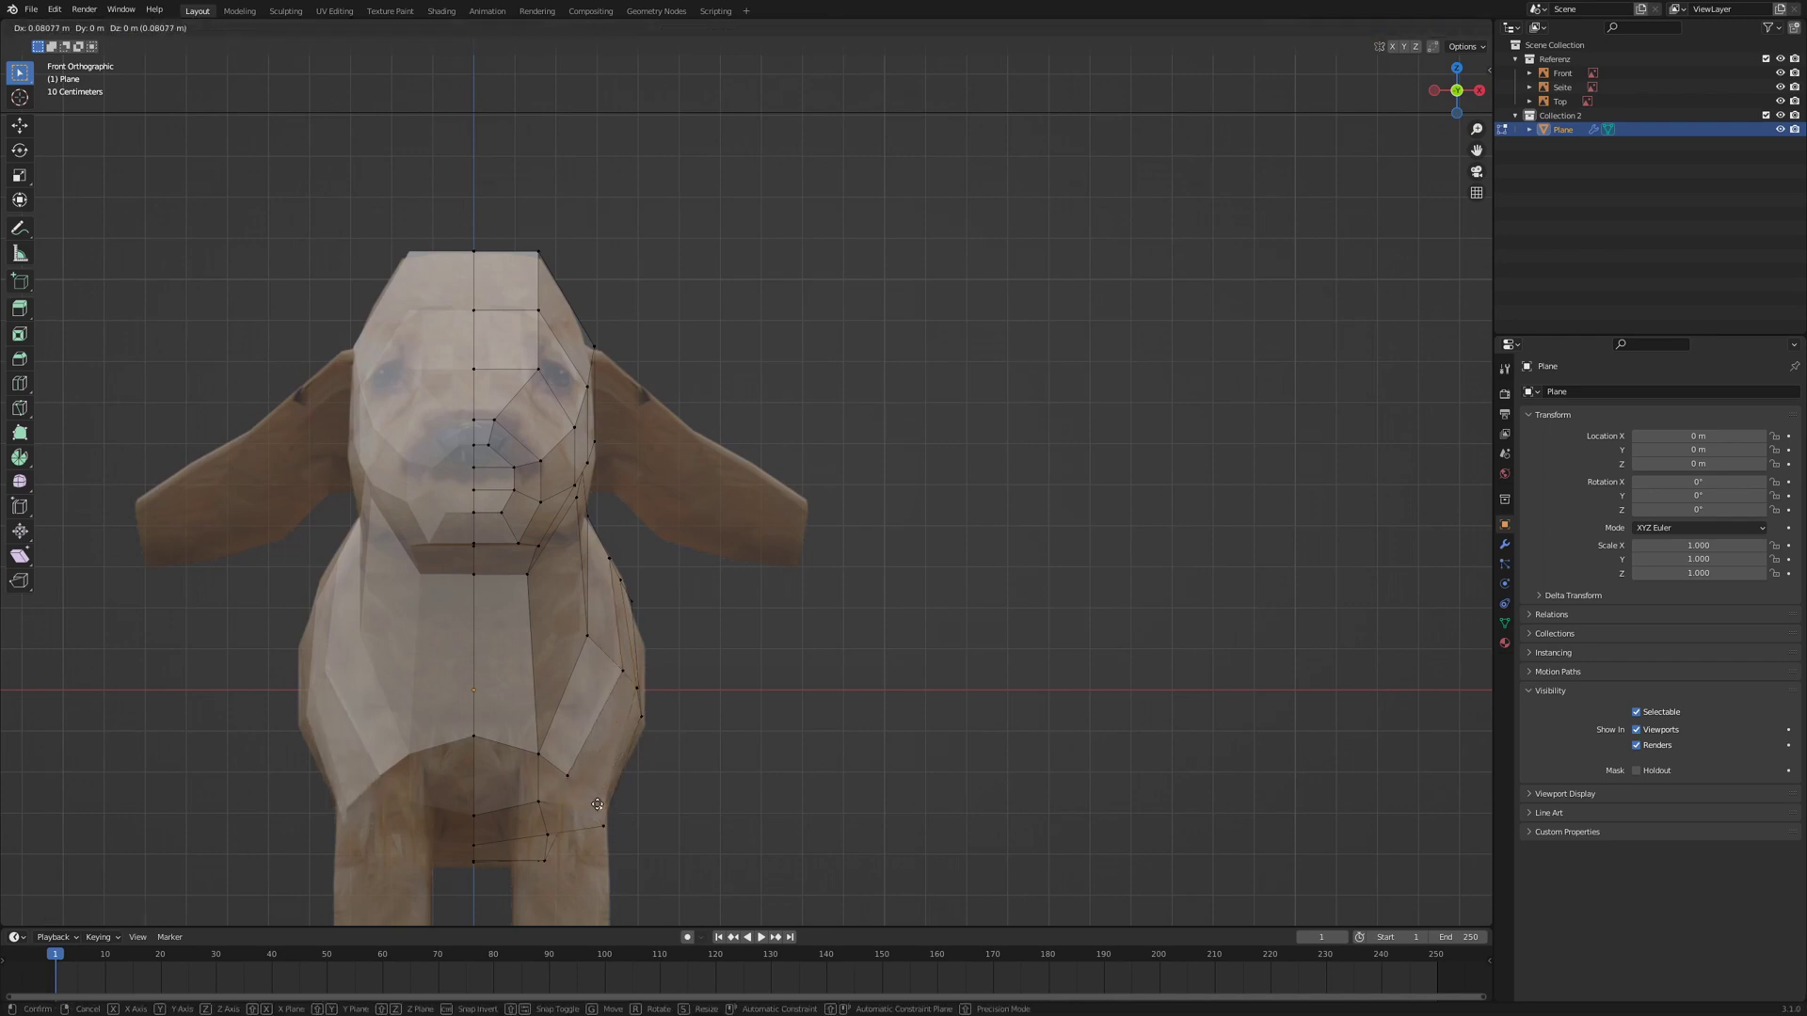
click(602, 808)
right_click(564, 776)
key(g)
click(562, 769)
- Move the three inner chest and belly vertices beside the front leg inward towards the centre line
right_click(540, 755)
key(g)
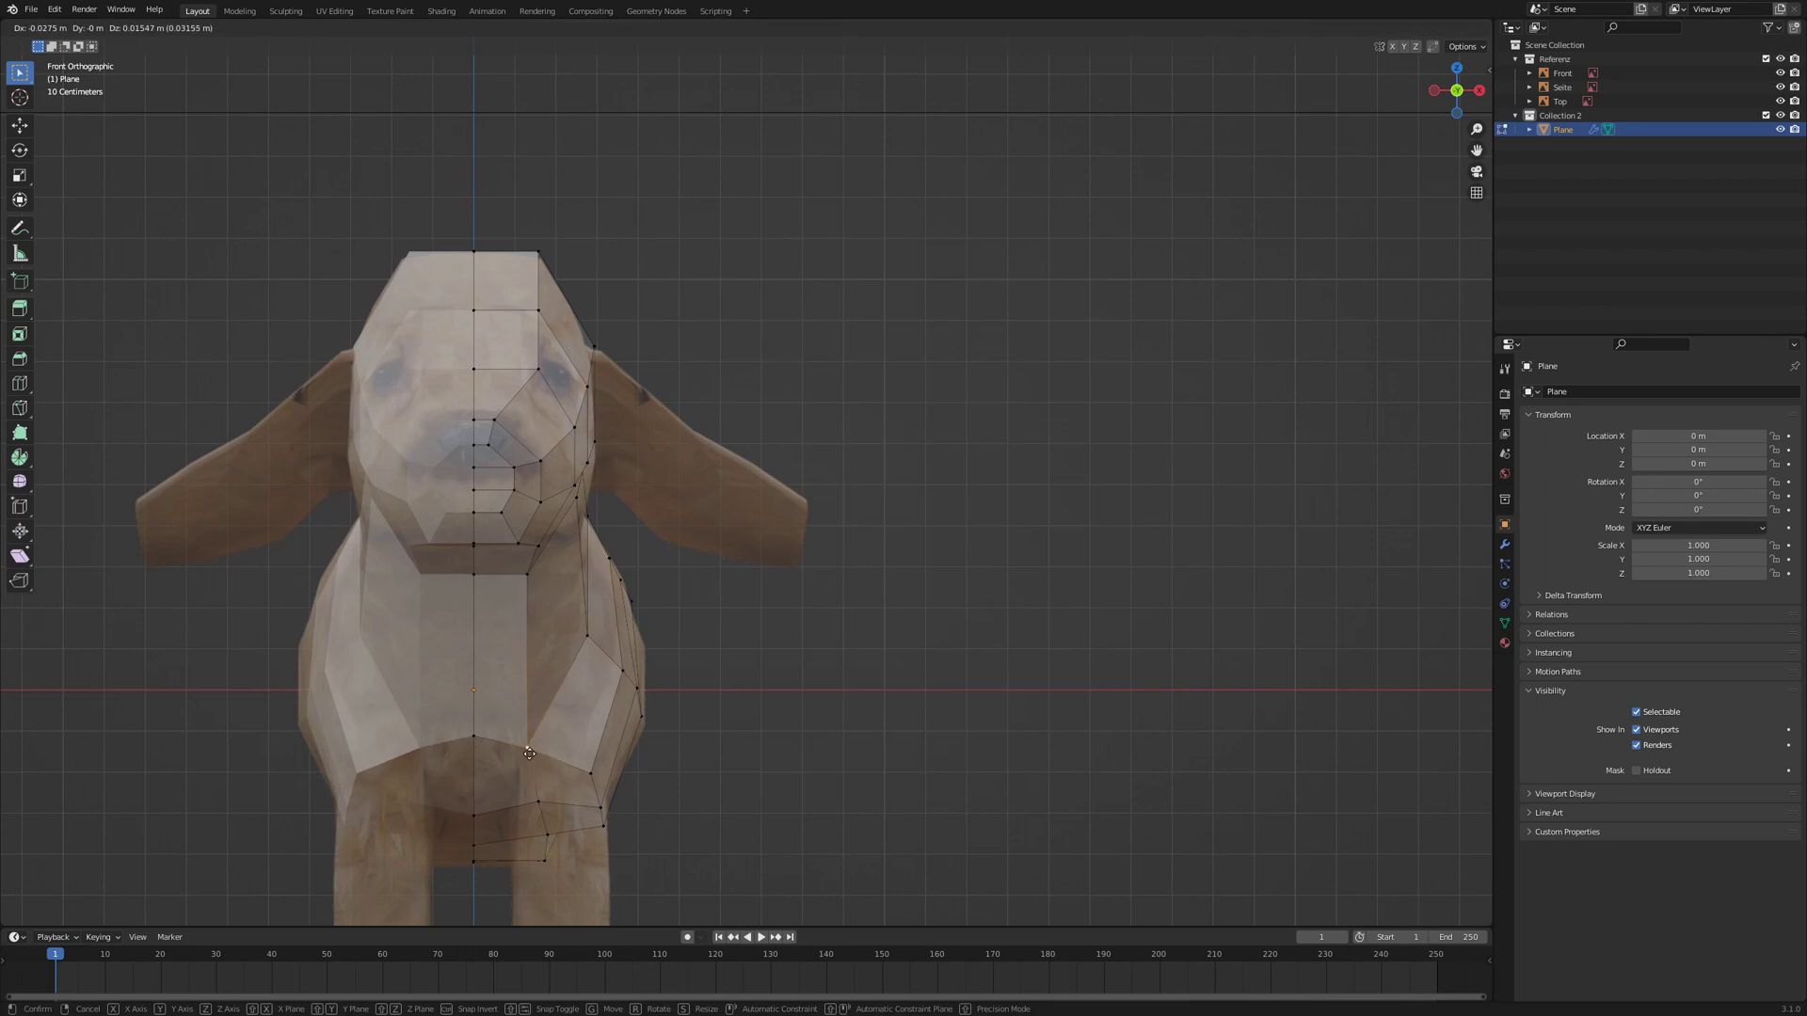
click(527, 747)
right_click(539, 802)
key(g)
click(518, 802)
click(545, 835)
key(g)
click(529, 833)
- Select the two underside faces of the shoulder and extrude them about 0.72 m downward to form the front leg
middle_drag(529, 833, 652, 754)
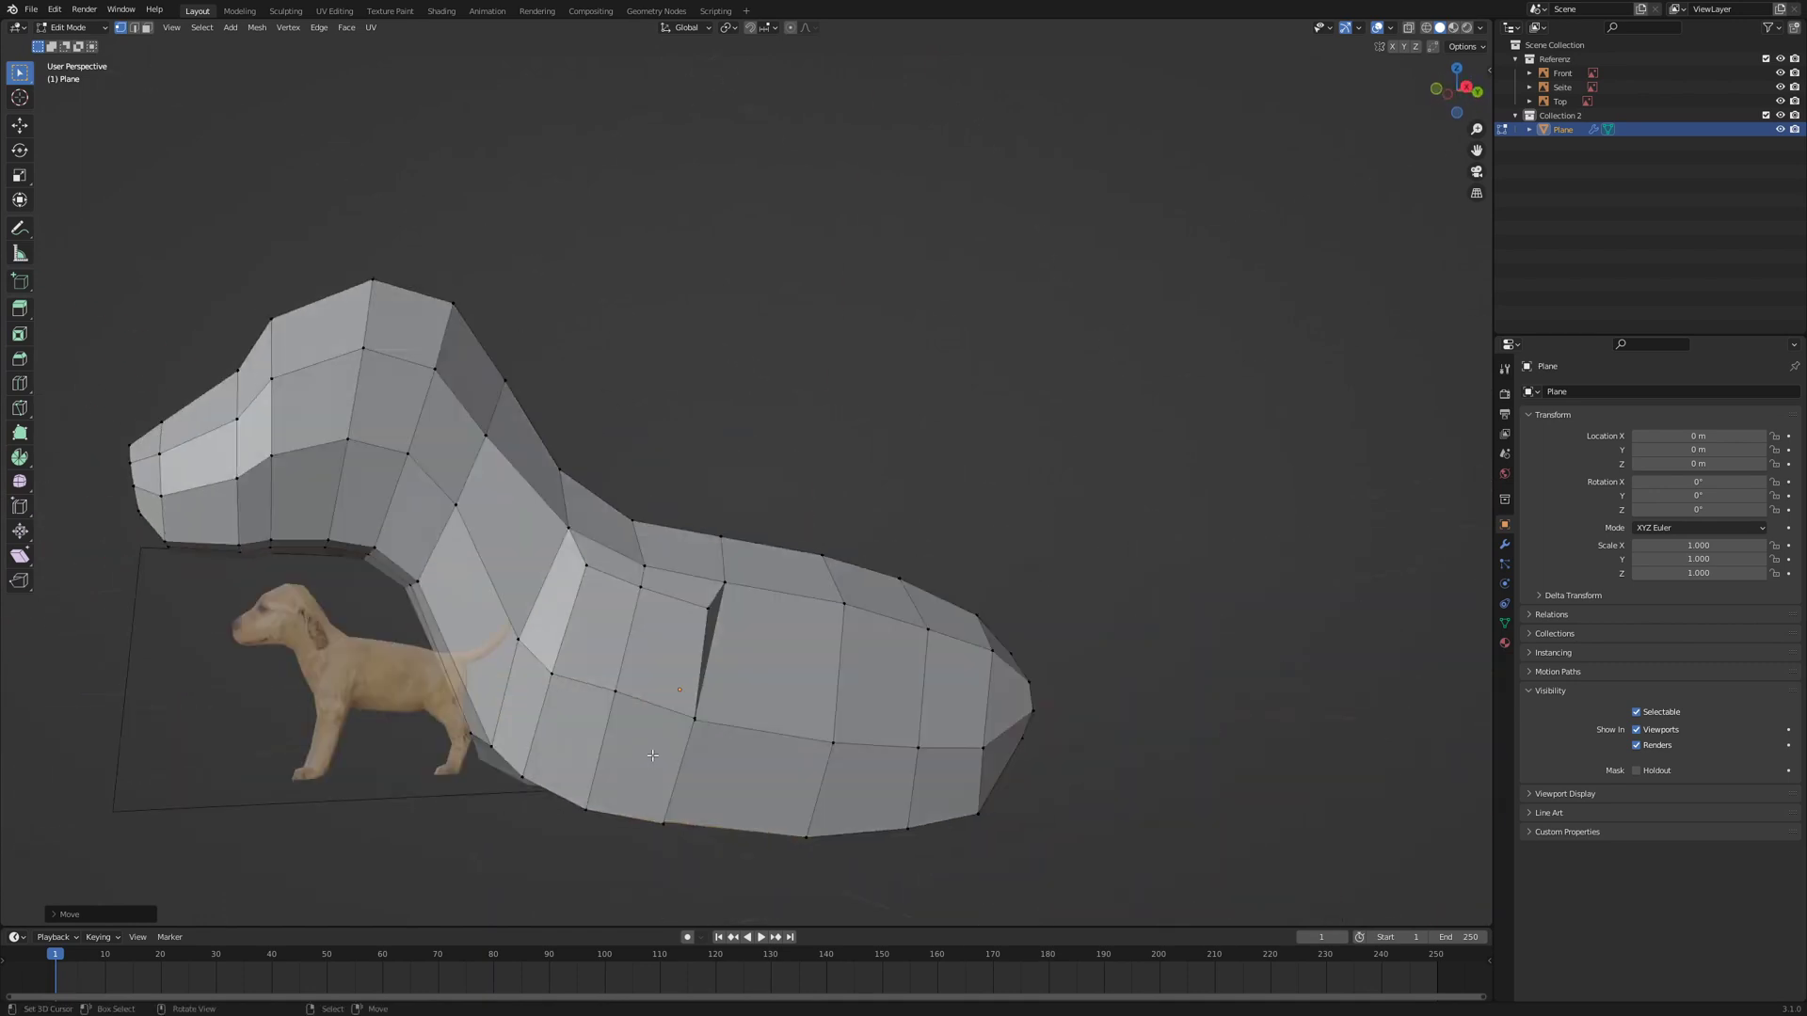
key(KP_1)
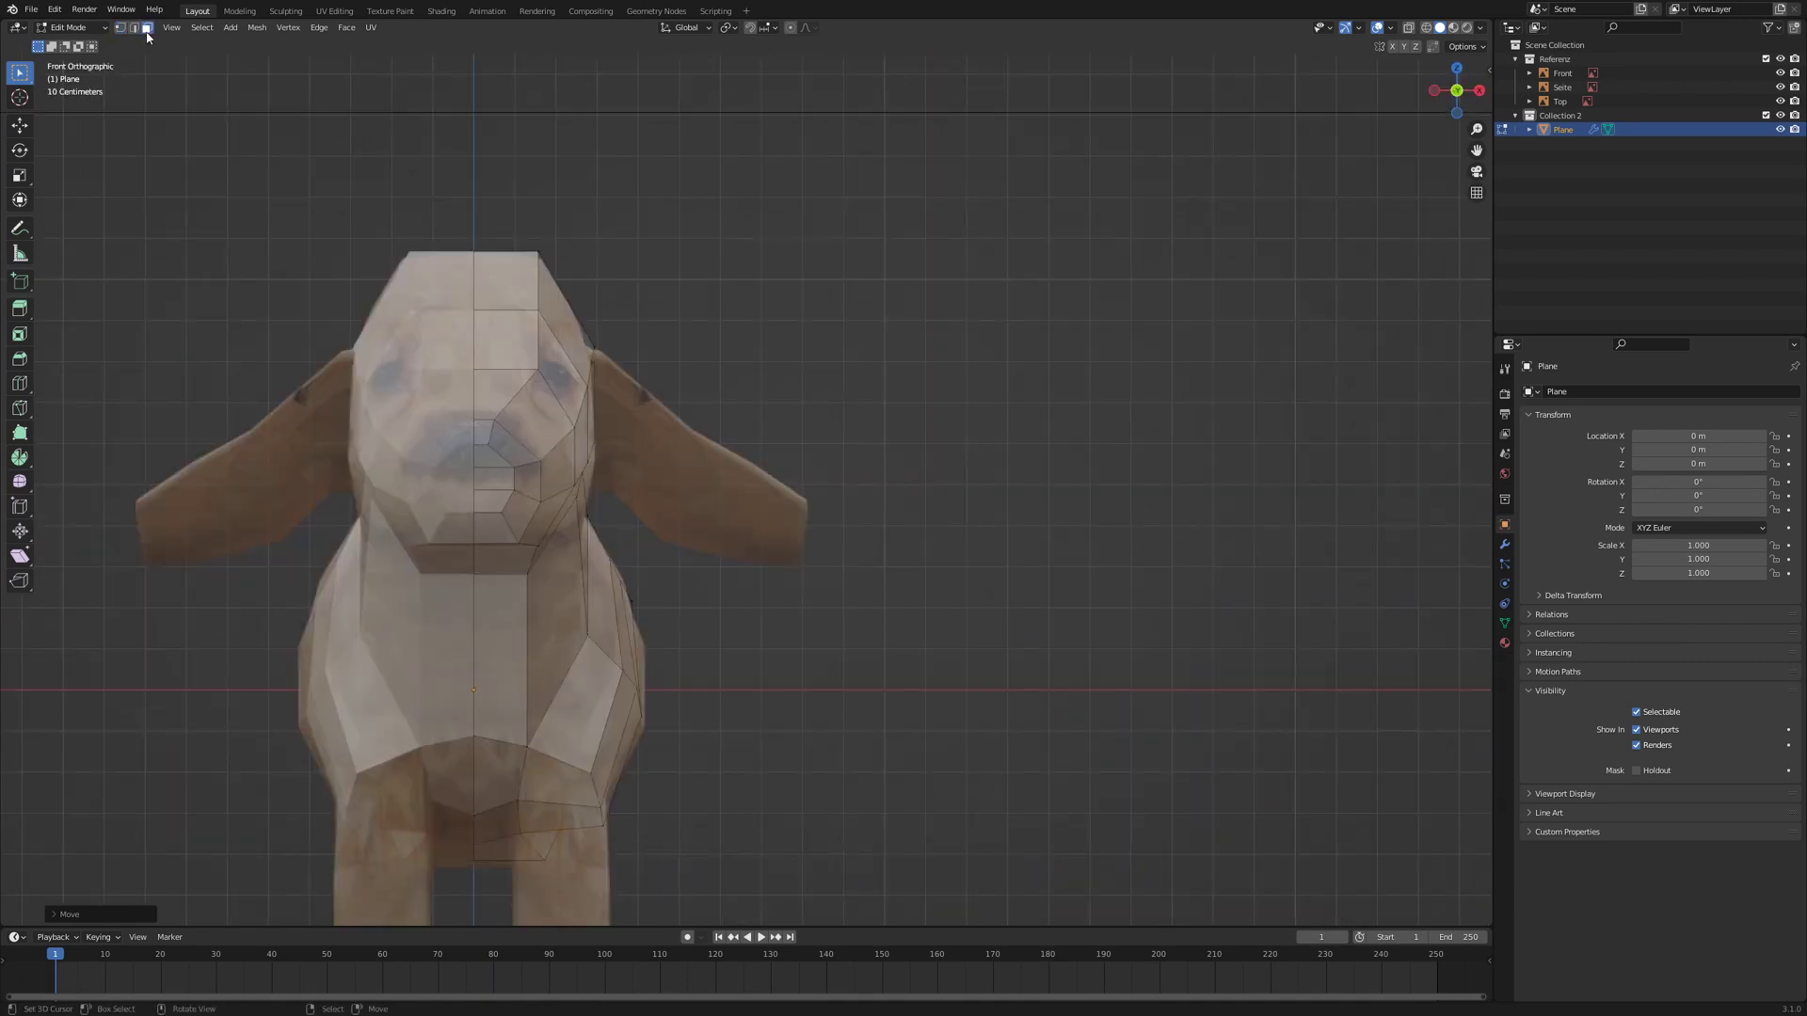
click(549, 781)
middle_drag(549, 781, 580, 785)
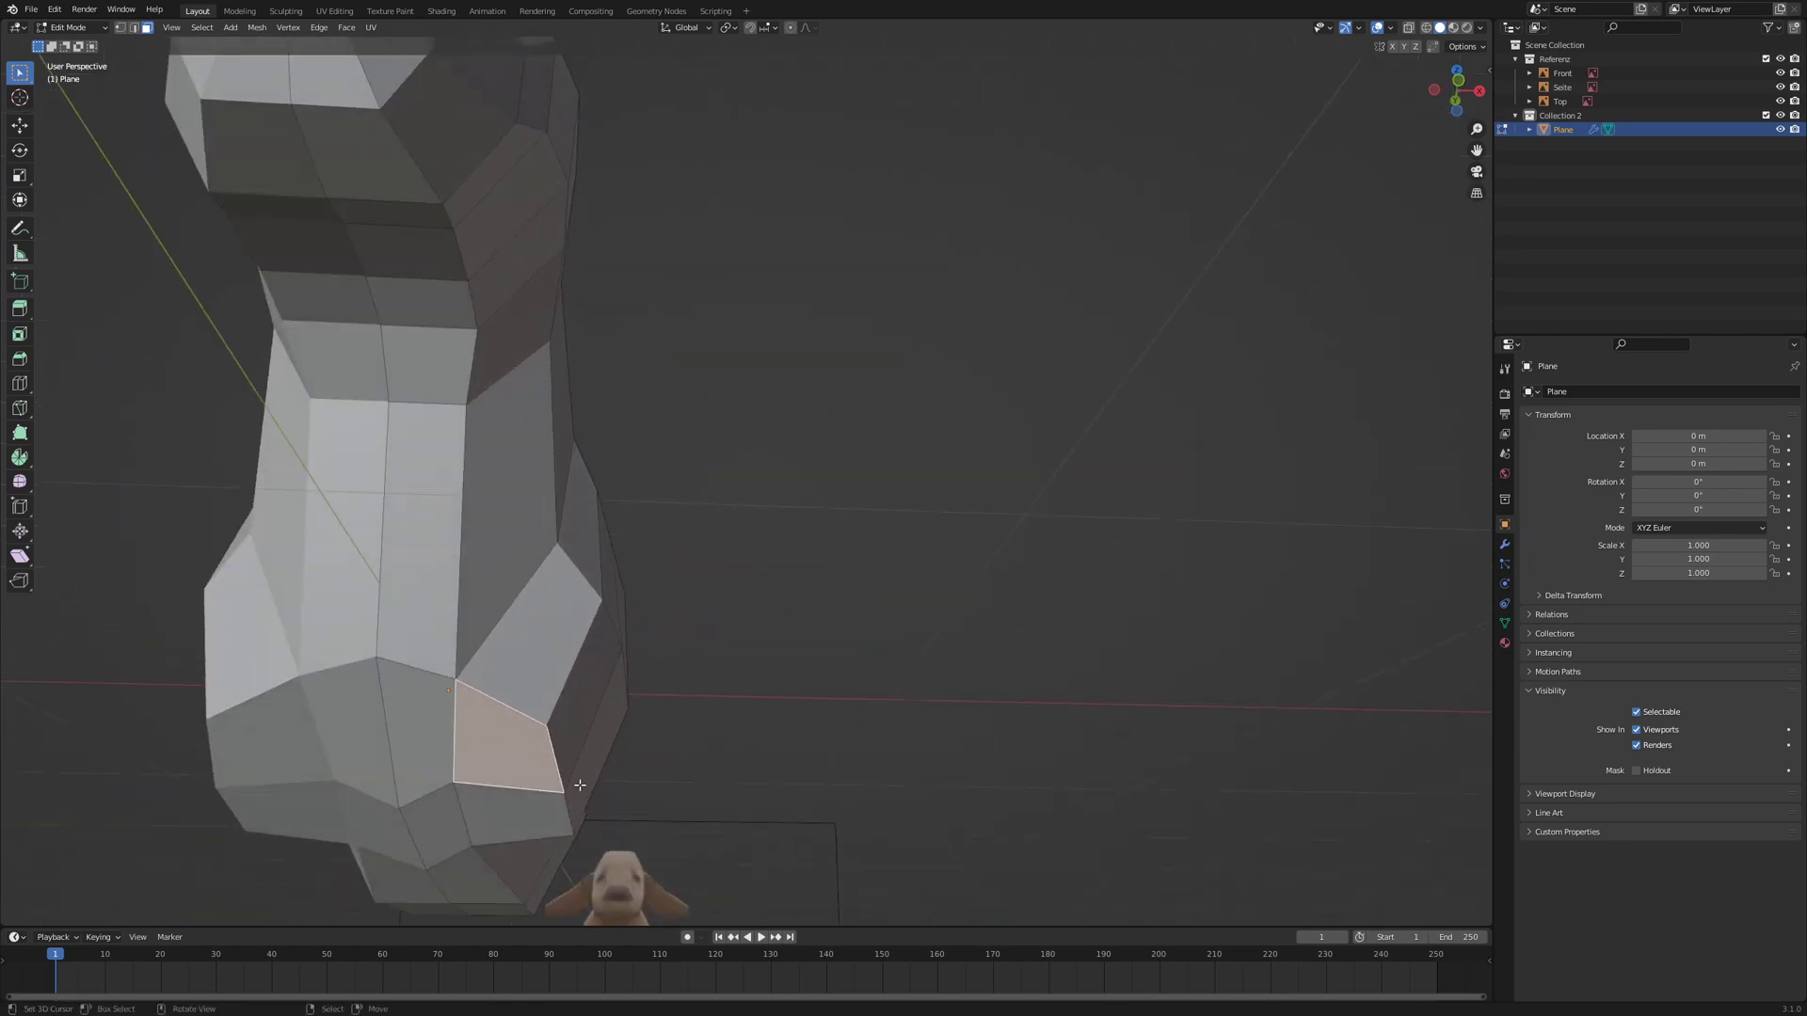
shift+click(516, 819)
key(KP_3)
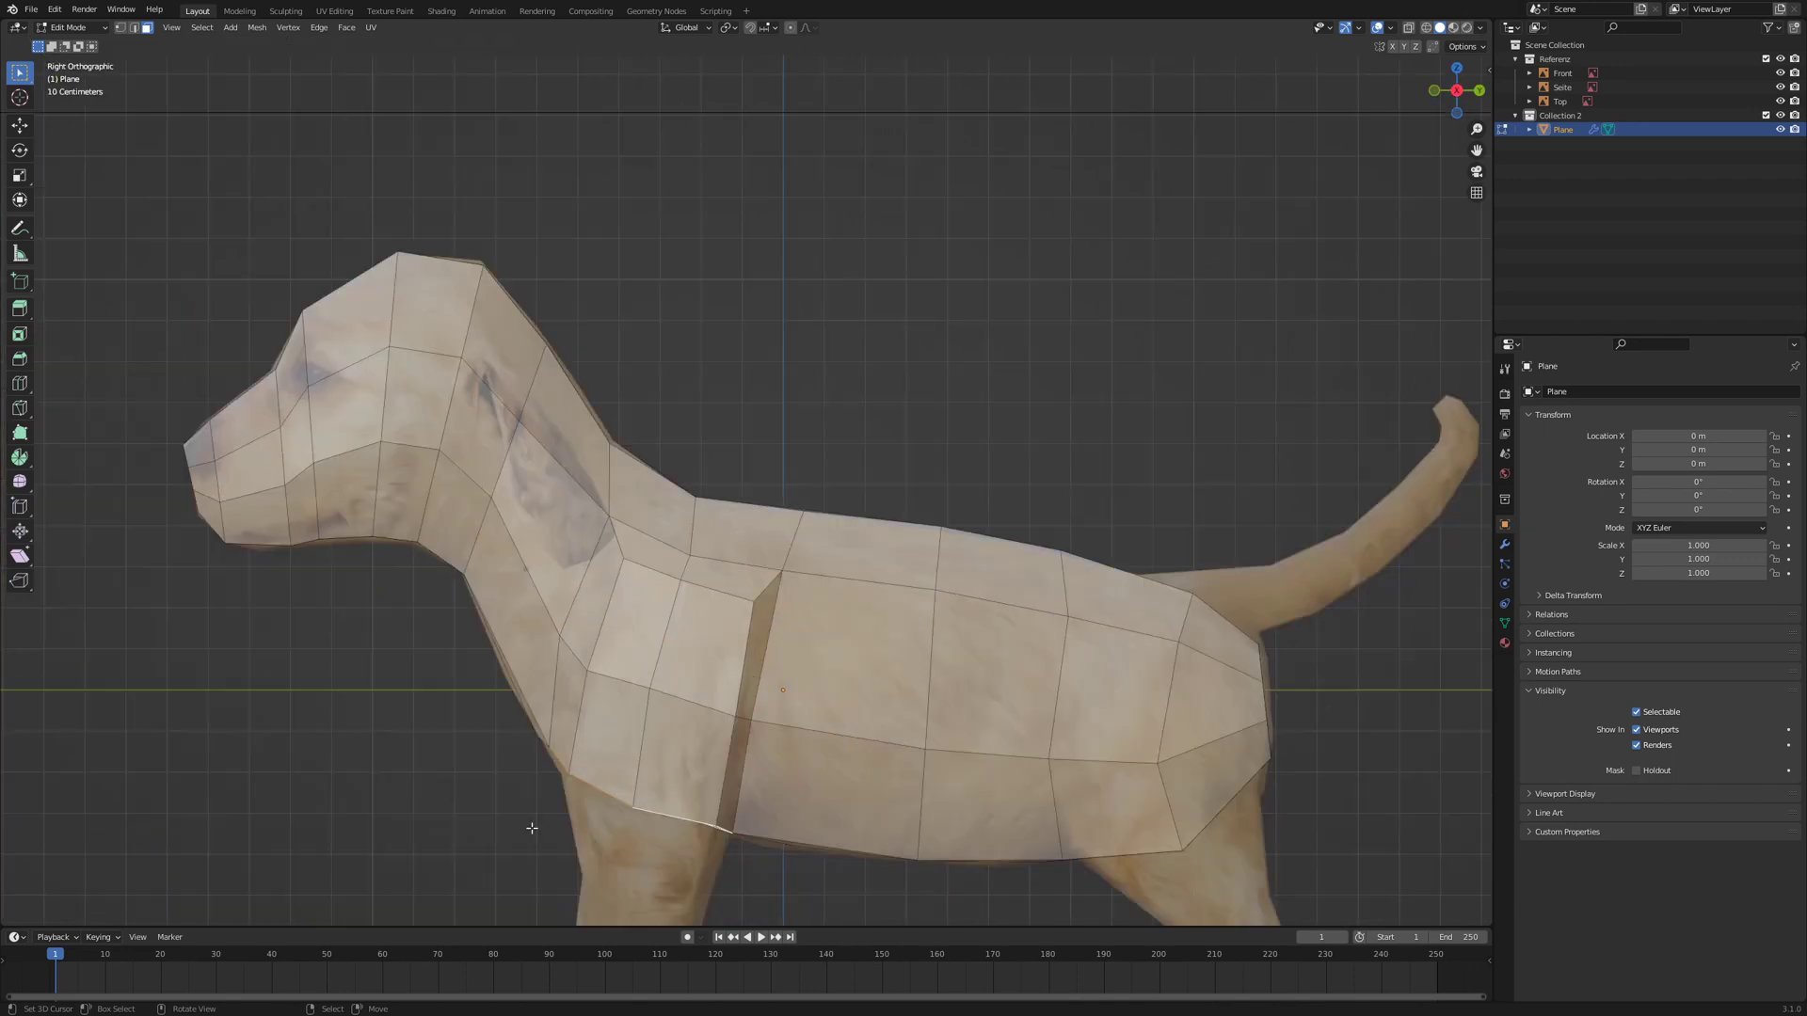
scroll(637, 819, down, 4)
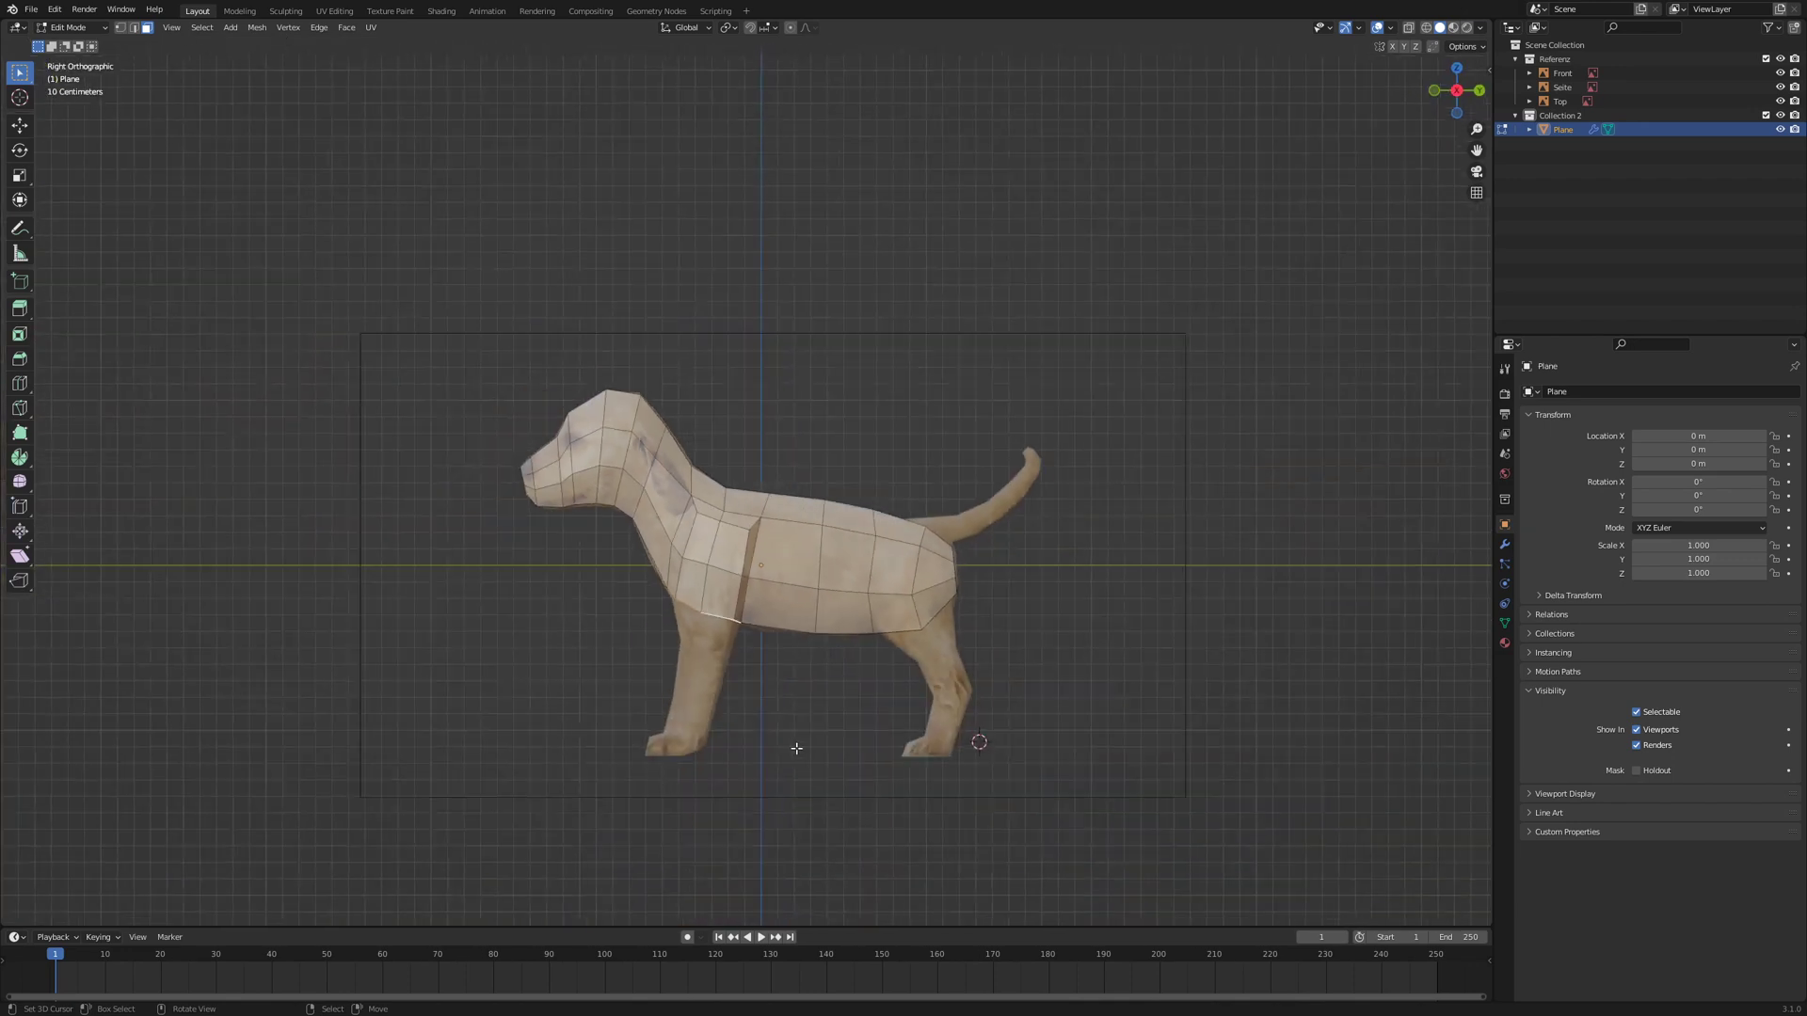
key(e)
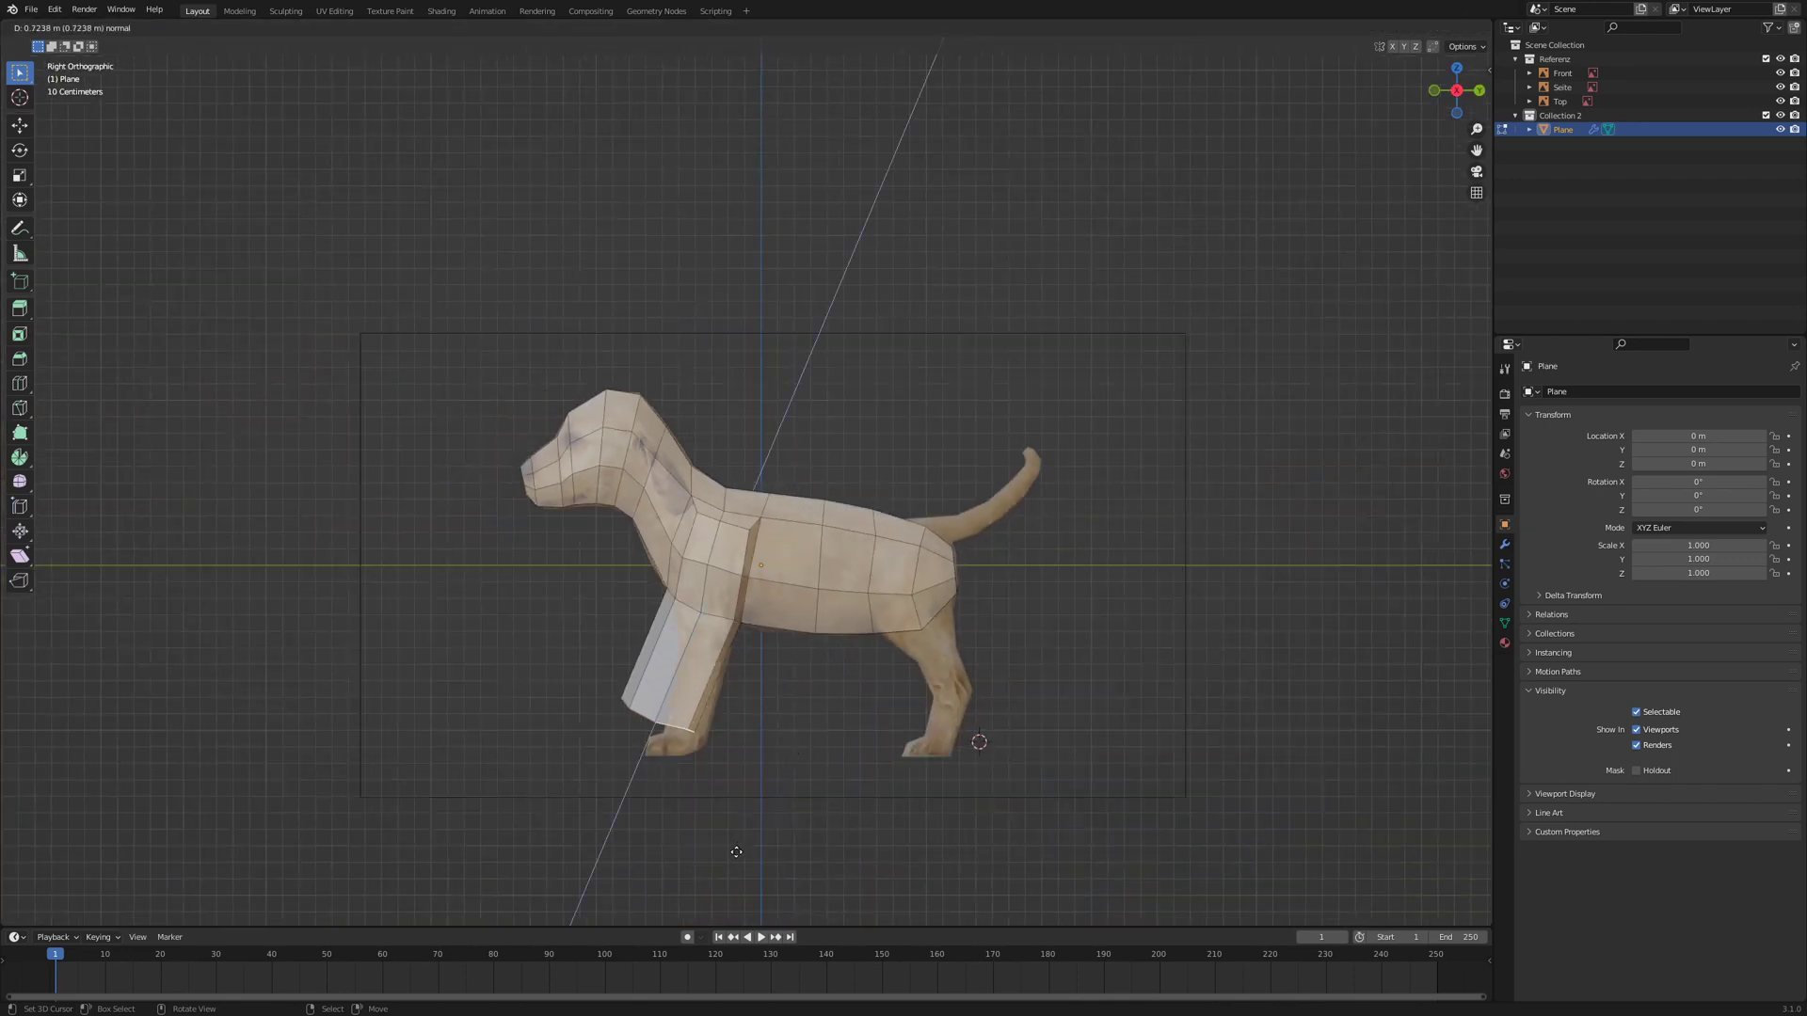
click(736, 852)
- Move the rear vertices at the lower end of the front leg to the back of the ankle
scroll(736, 847, up, 6)
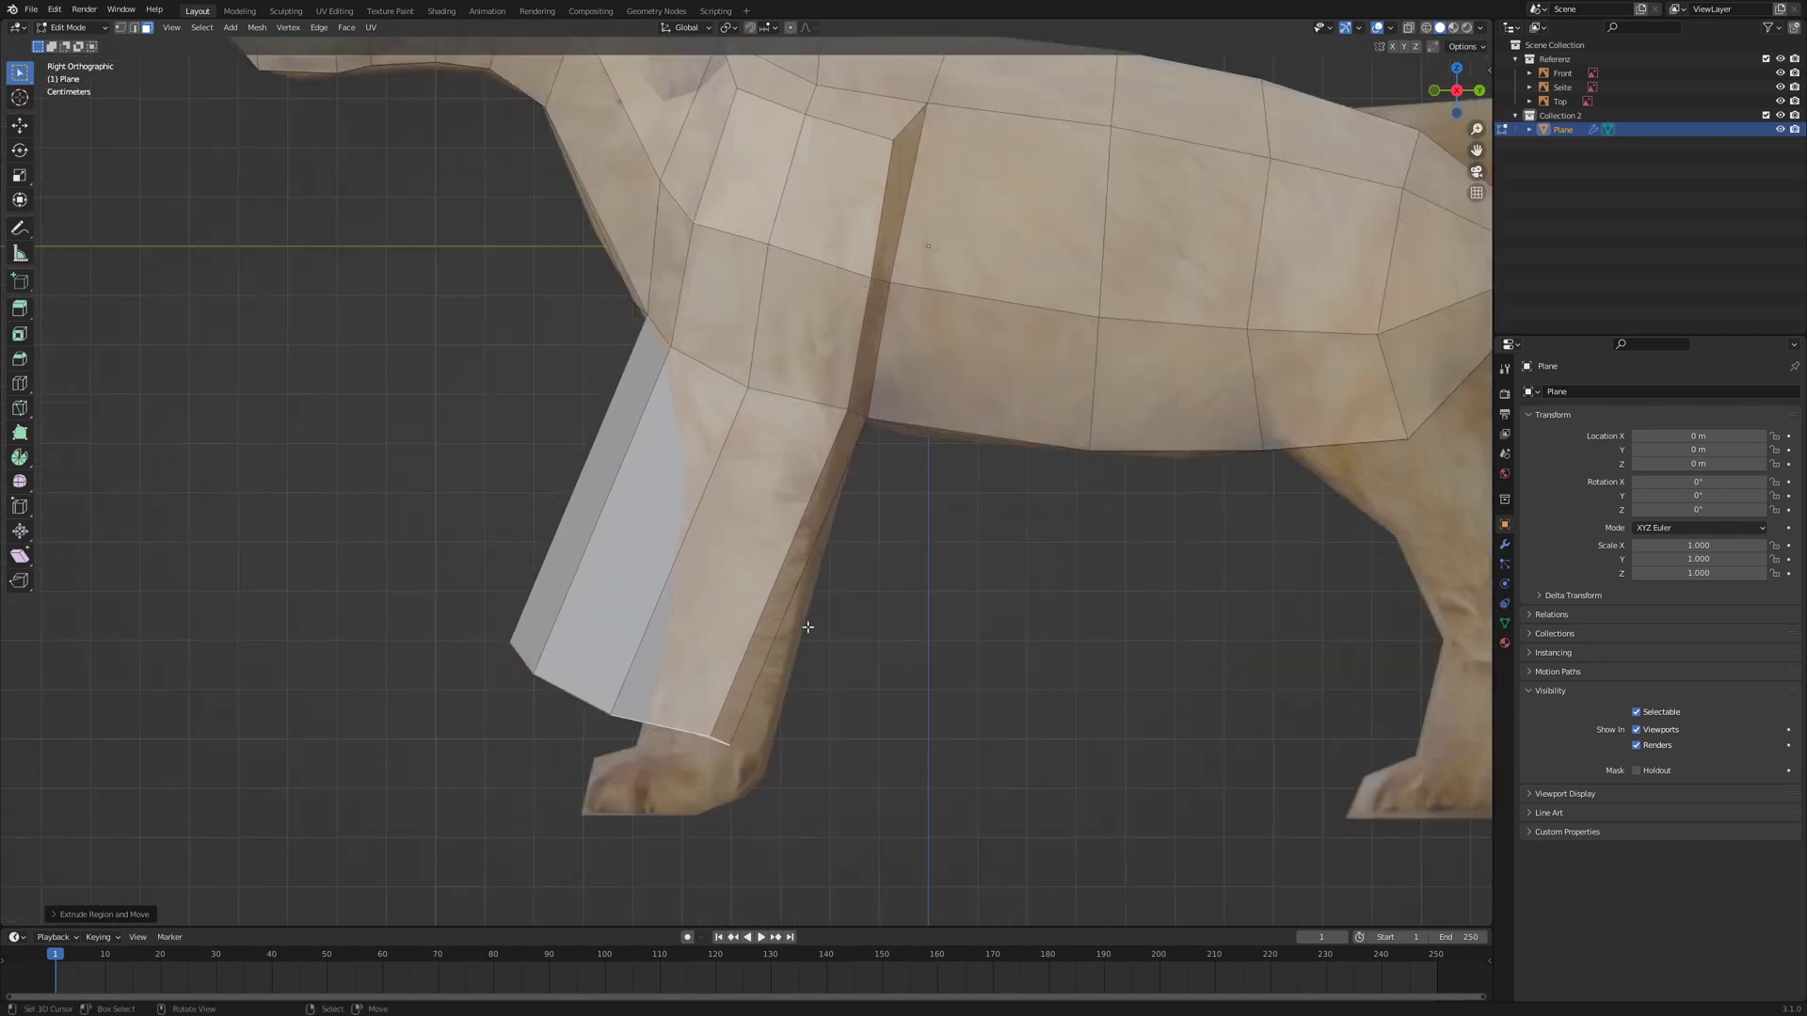
scroll(808, 627, up, 1)
click(119, 28)
click(736, 818)
key(g)
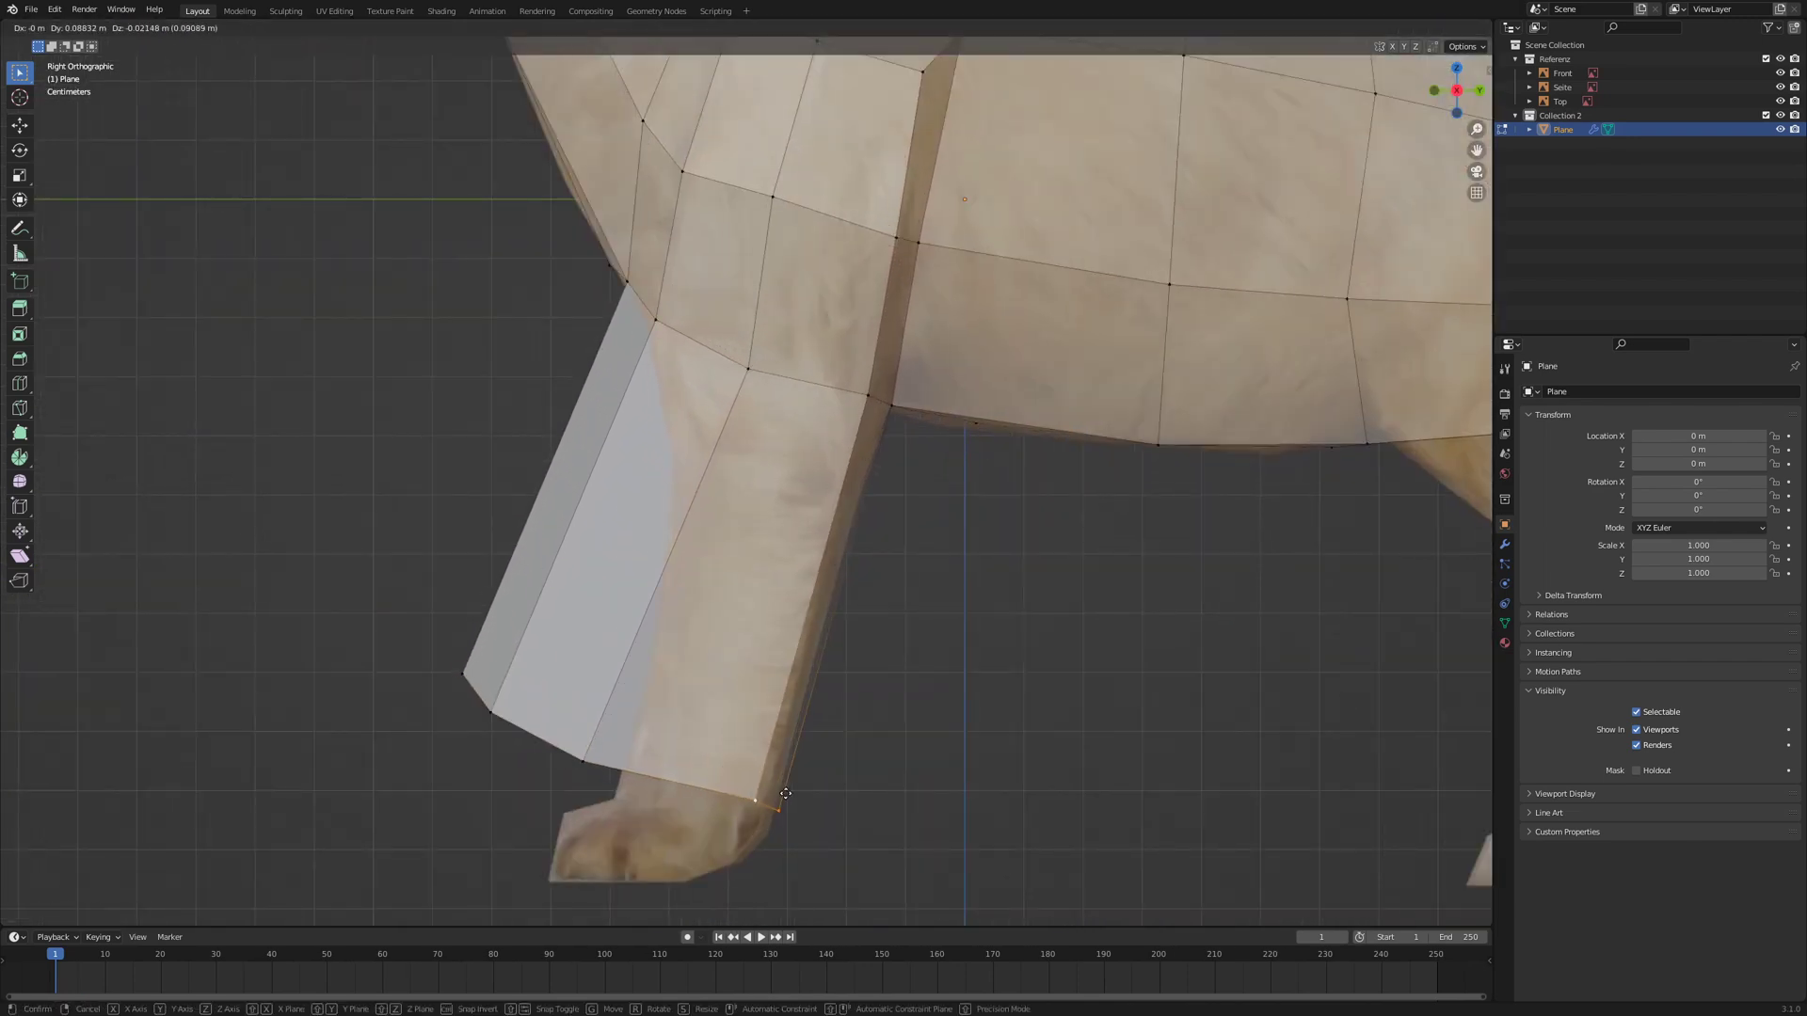
click(760, 813)
- Move the middle vertex pair at the lower end of the front leg back to the ankle's centre
right_click(582, 766)
middle_drag(581, 766, 484, 827)
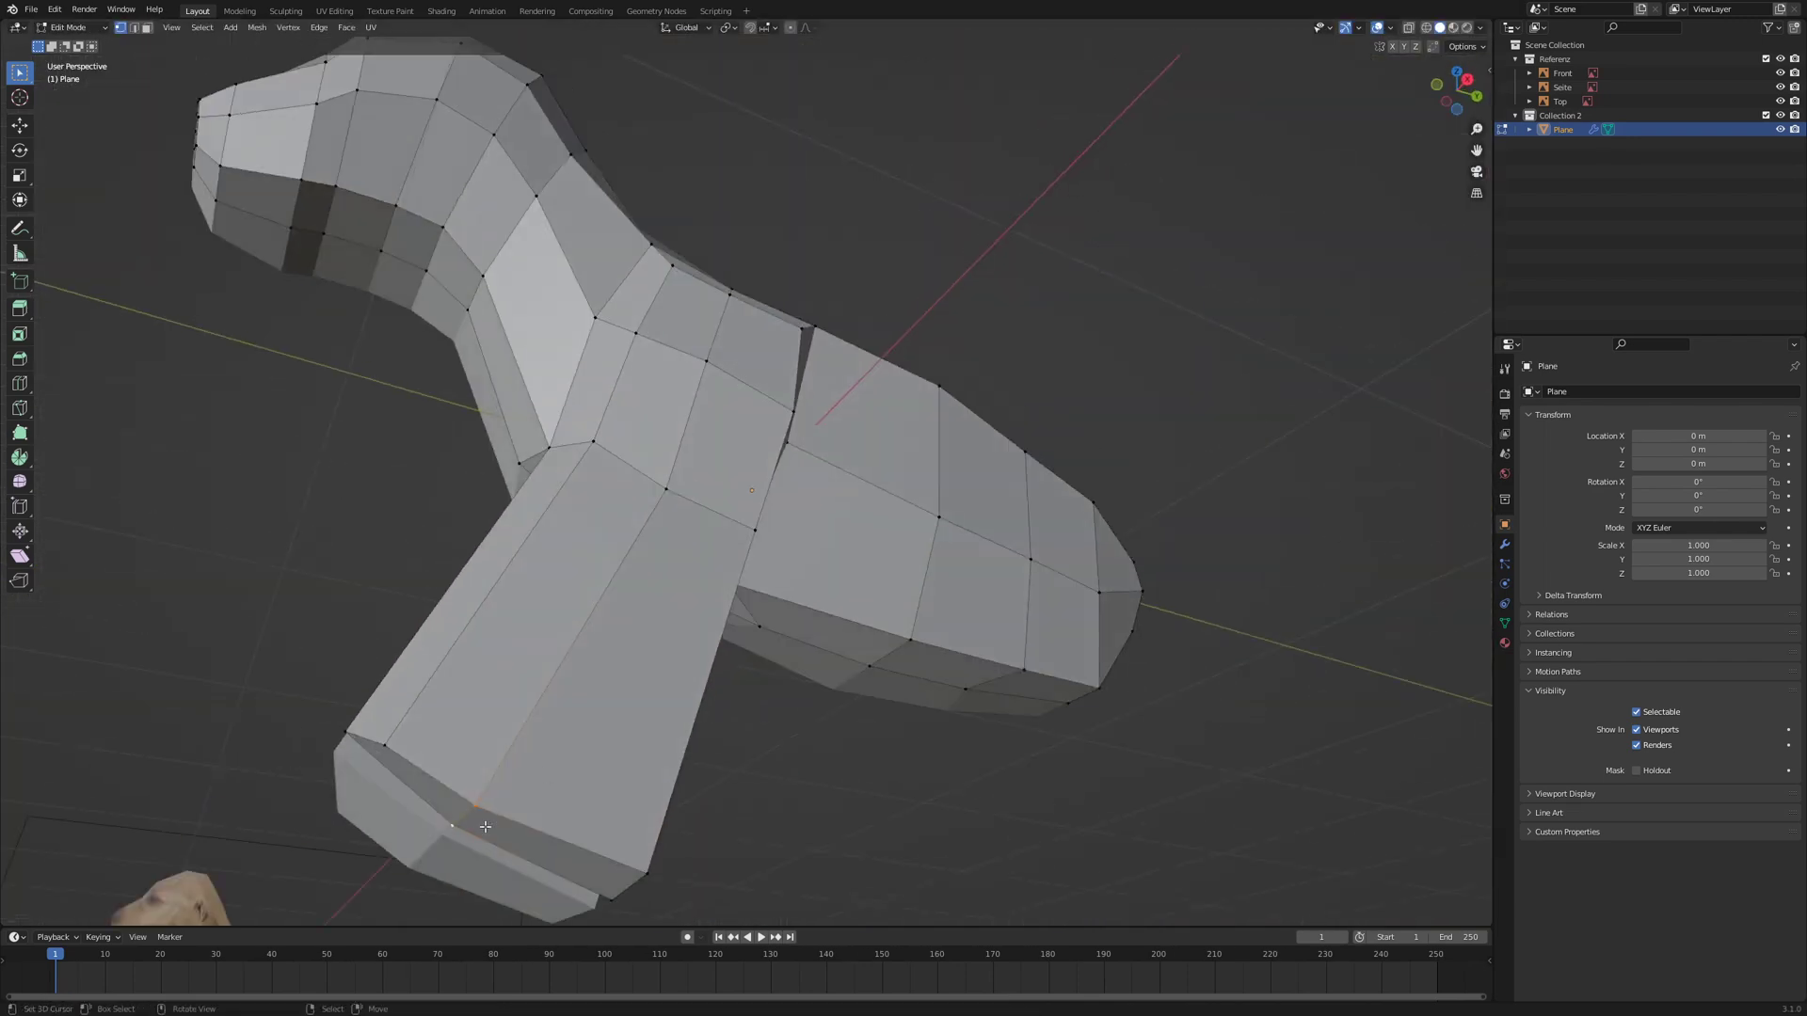
key(KP_3)
key(g)
click(740, 808)
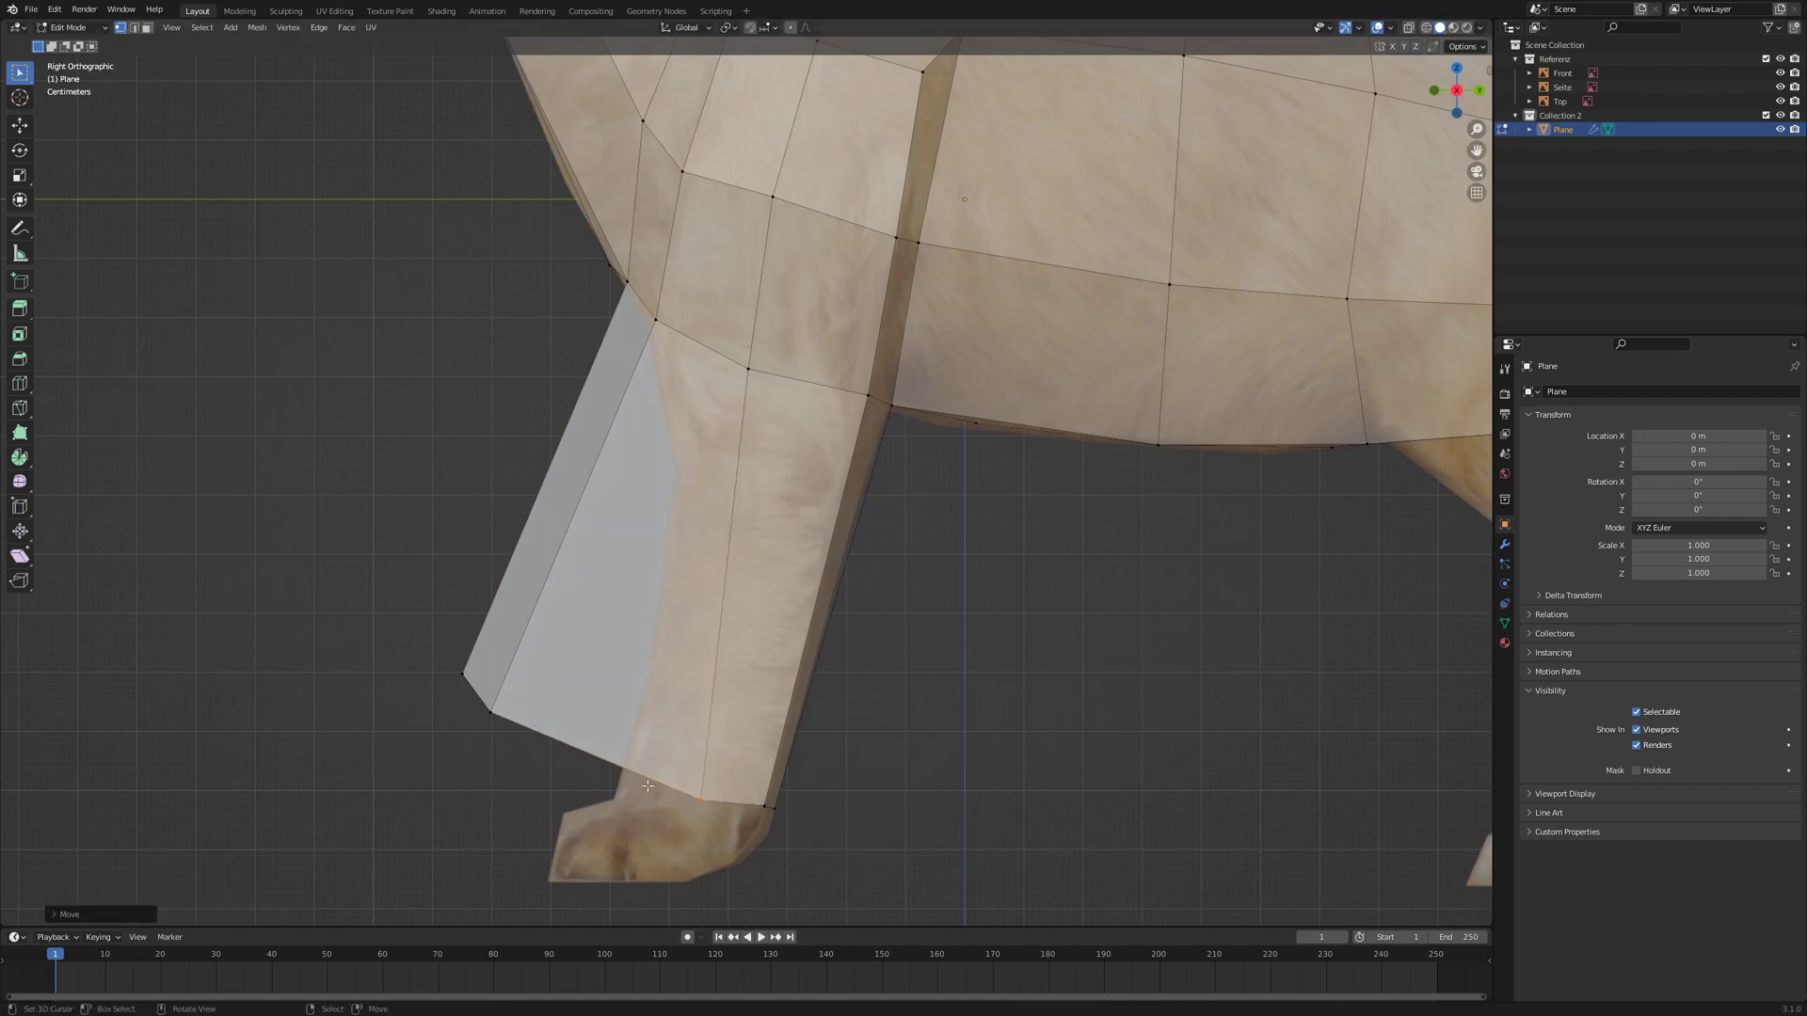
- Move the front vertices at the lower end of the leg onto the front of the ankle
middle_drag(740, 807, 239, 654)
key(KP_1)
key(KP_3)
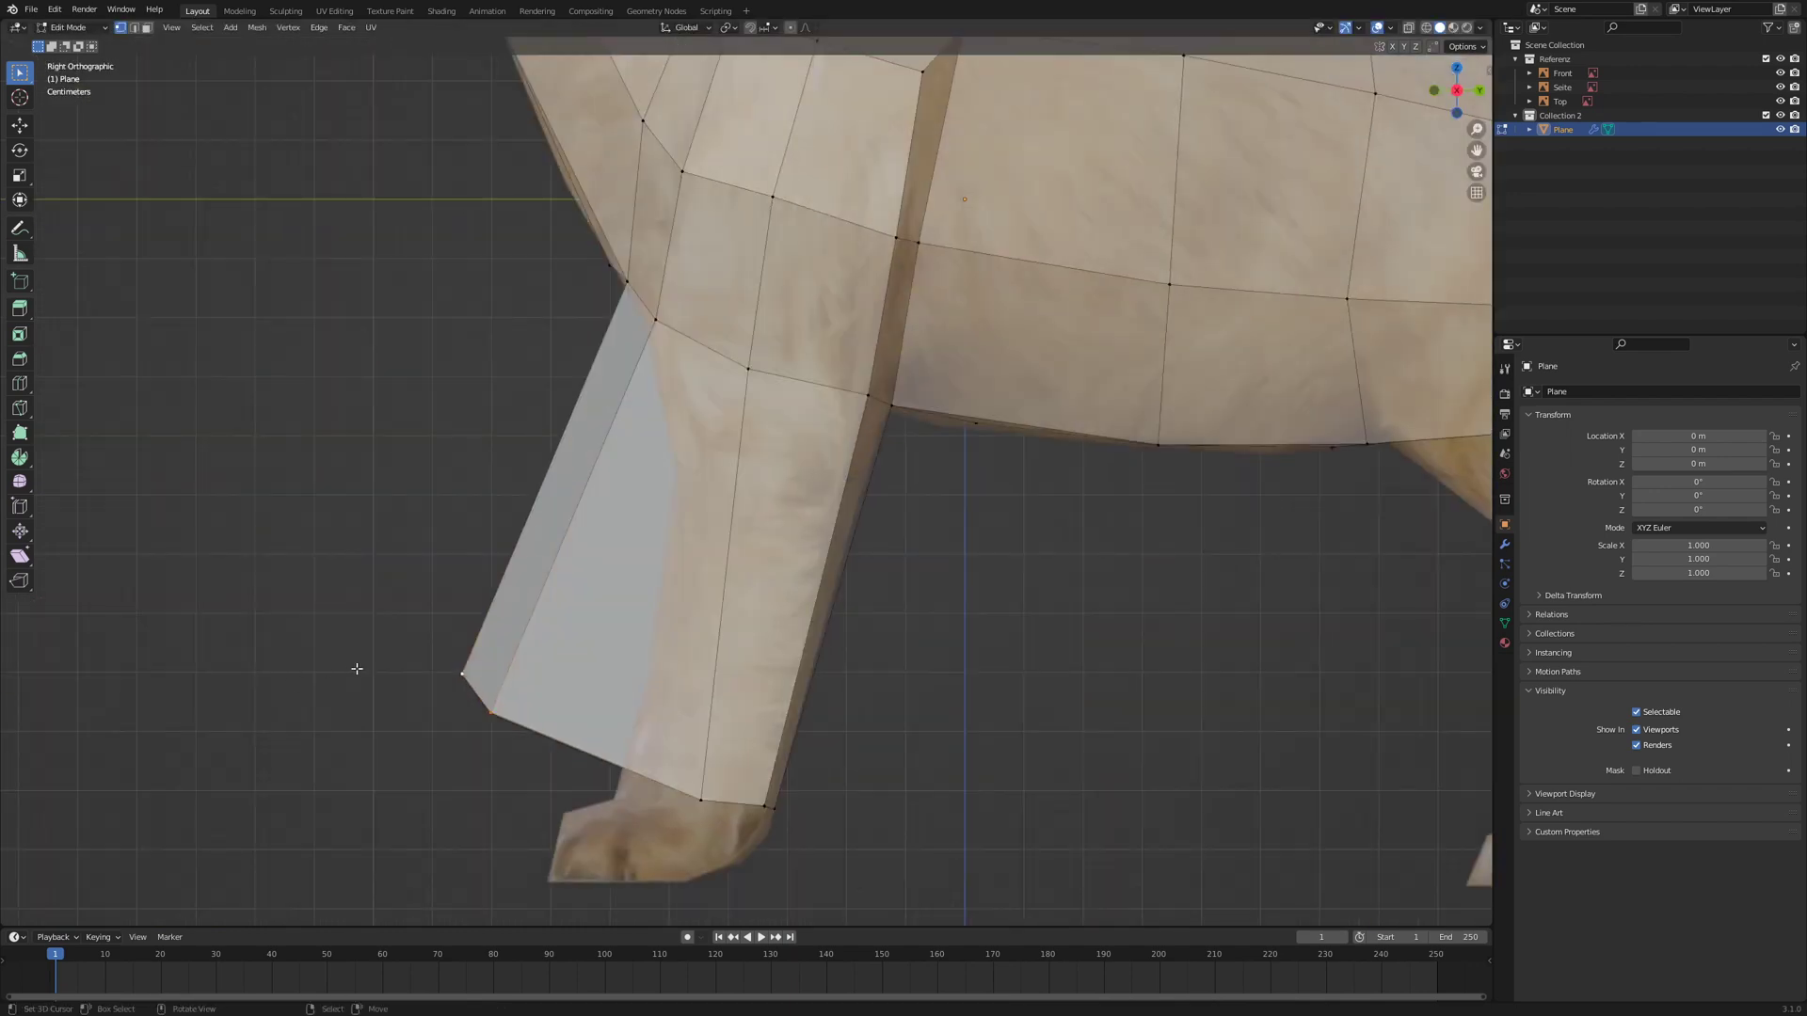
key(g)
click(593, 802)
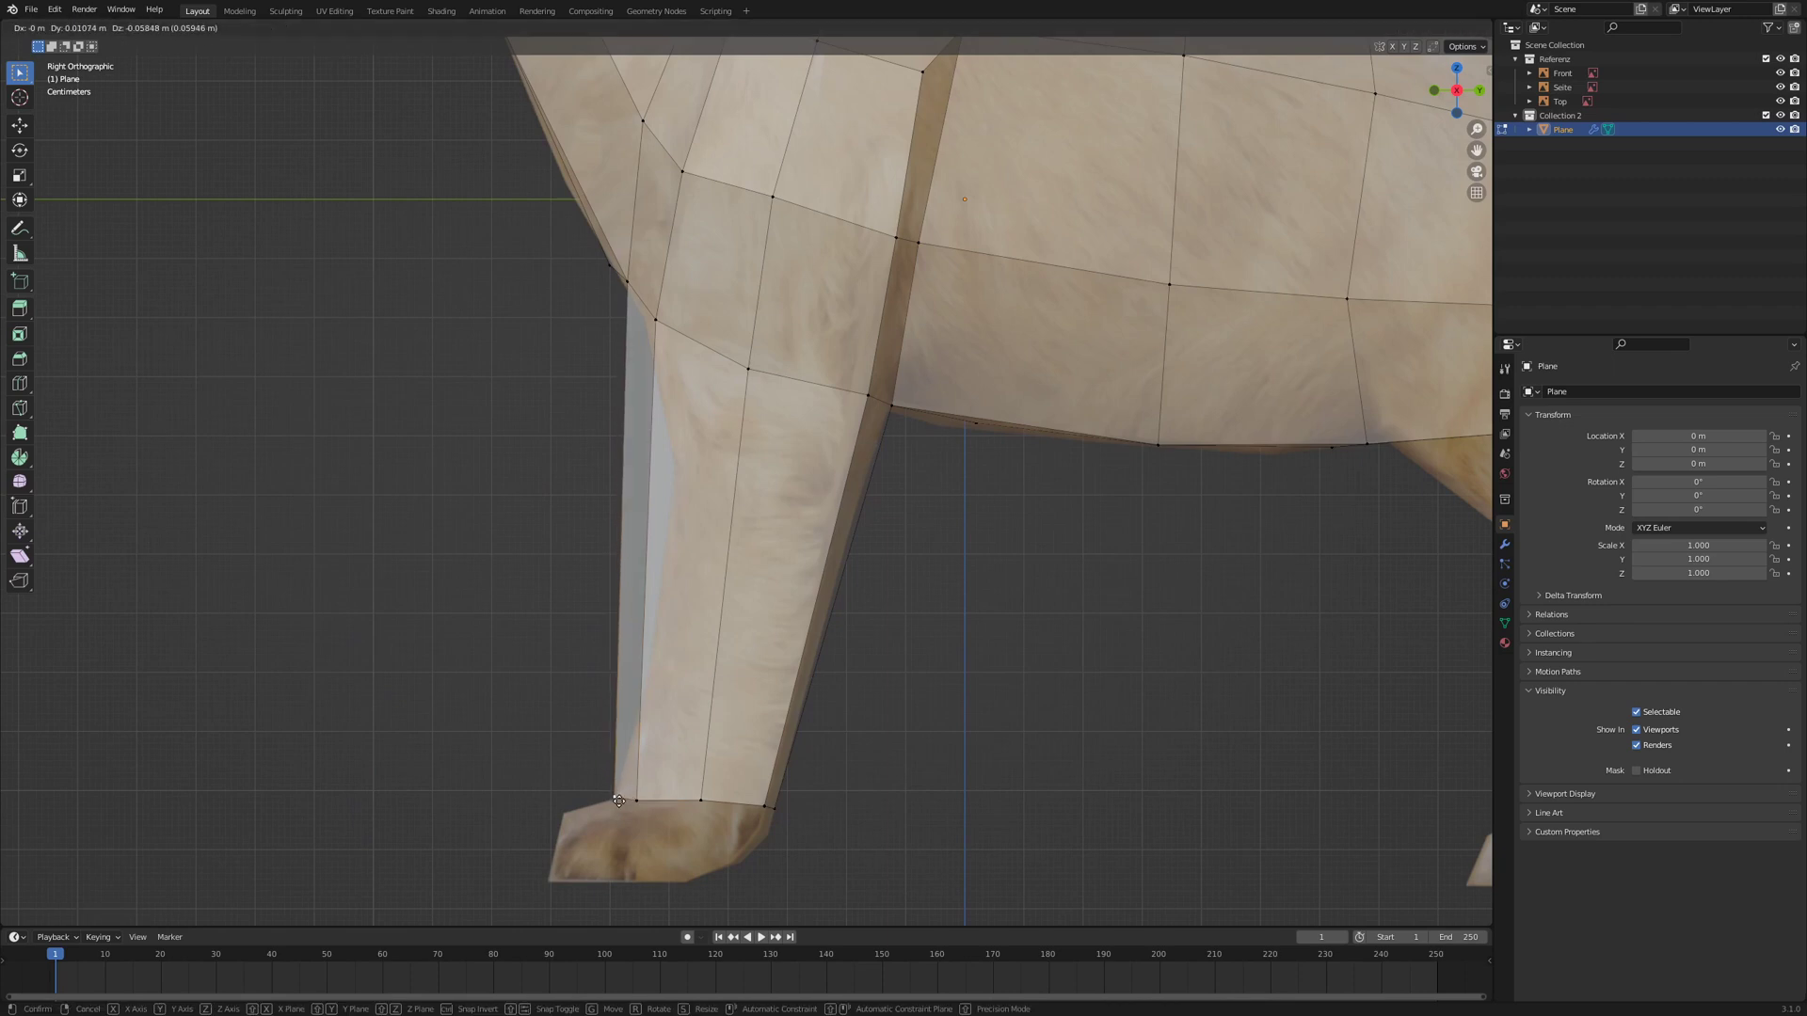
- Move the vertices at the lower end of the front leg sideways onto the ankle in the front reference
key(KP_1)
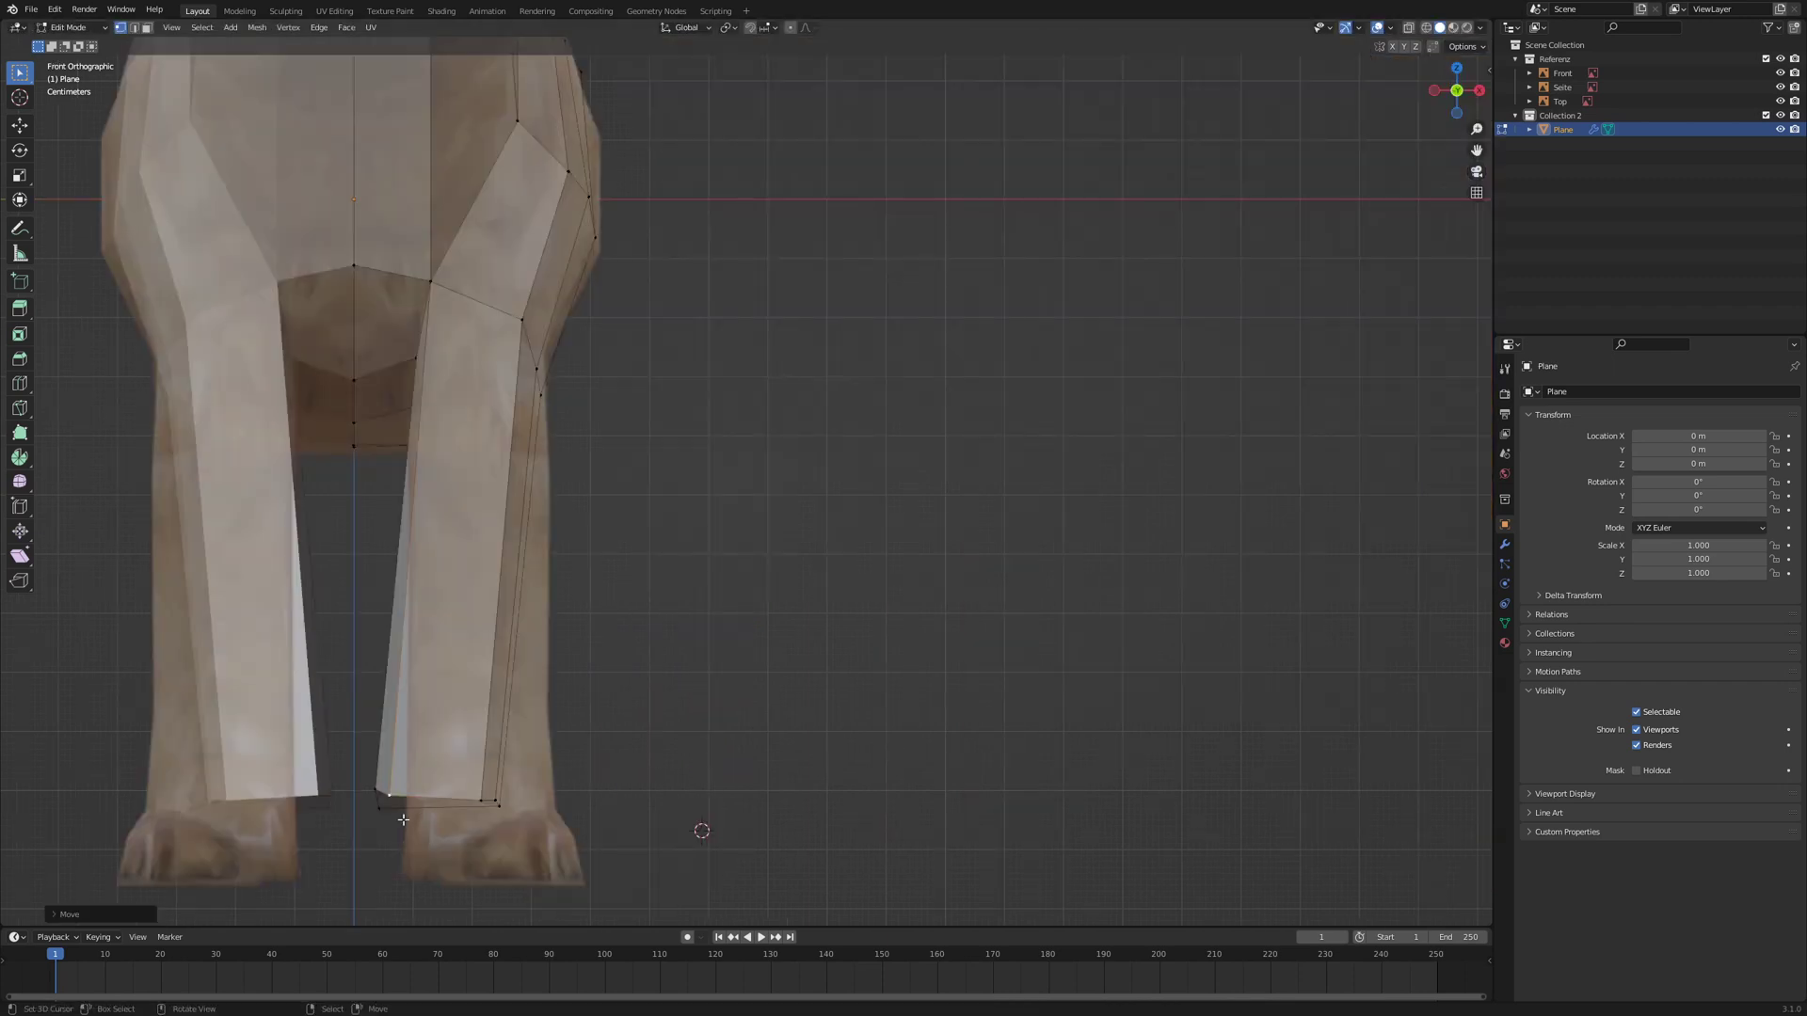
drag(374, 844, 506, 727)
key(g)
click(563, 708)
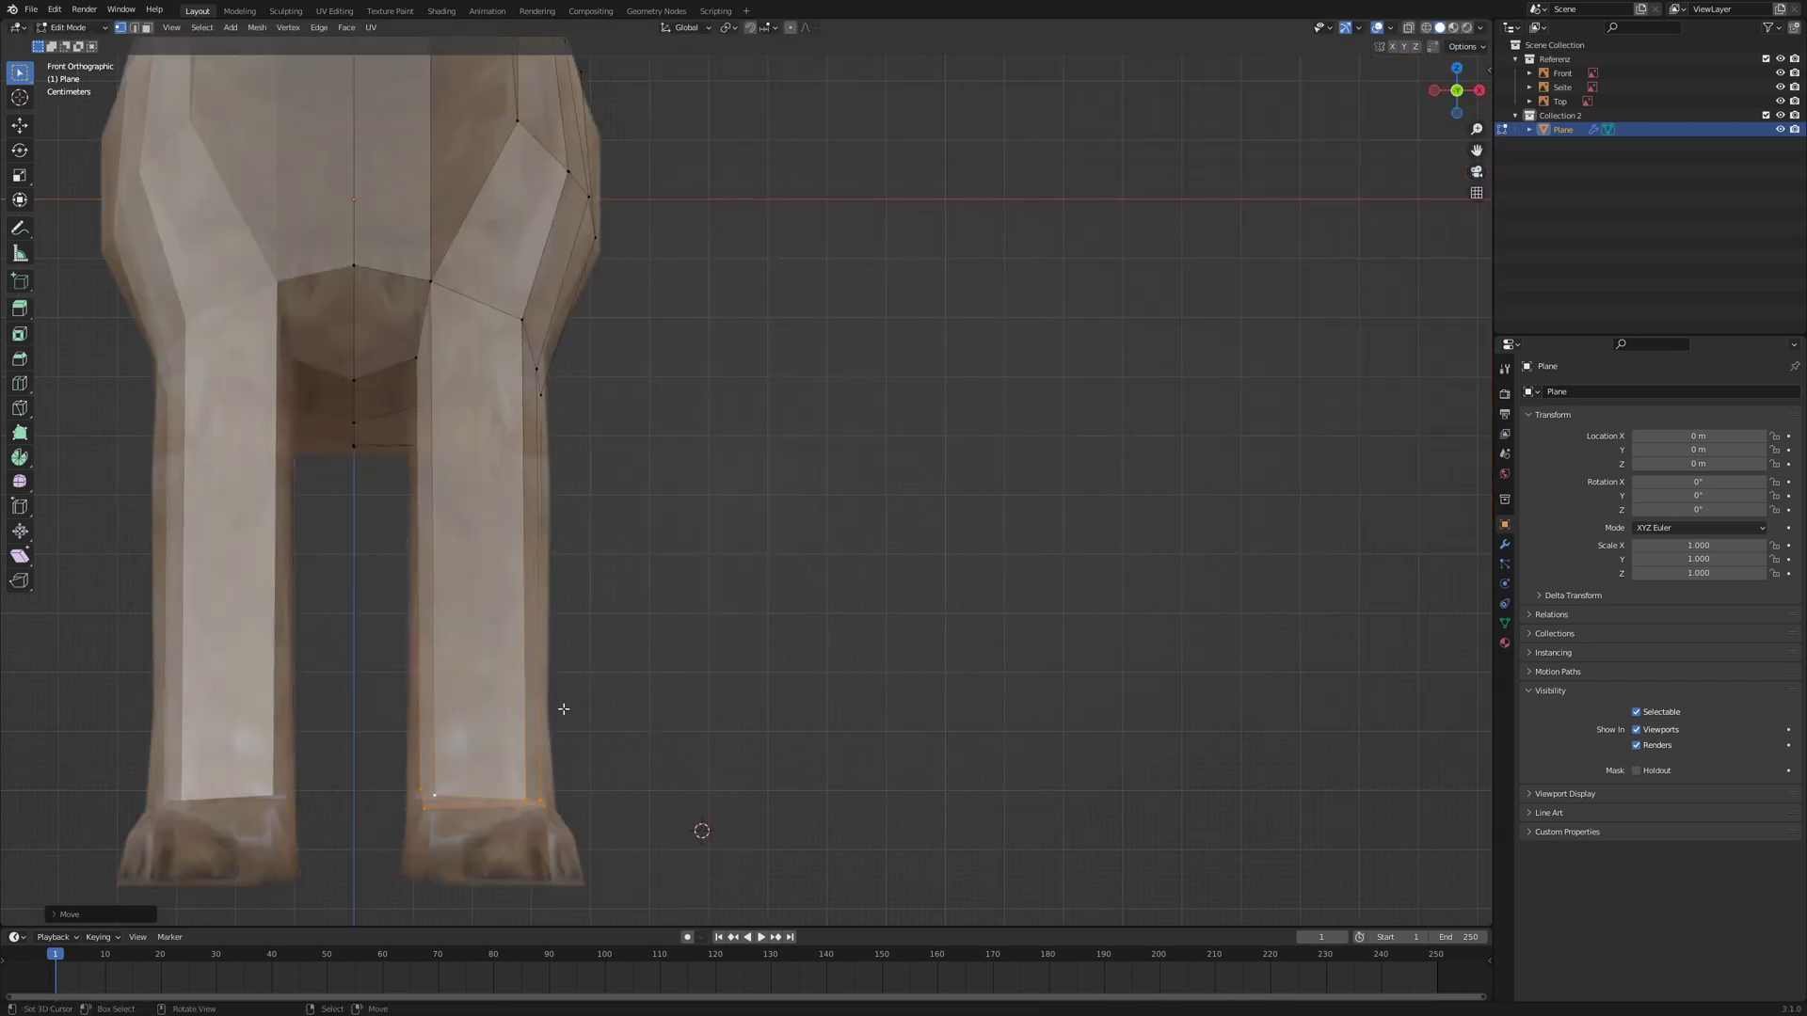
- Extrude the two faces at the front leg's lower end down to the paw's sole and shift them along Y to fit the reference
middle_drag(536, 795, 686, 855)
key(3)
click(656, 774)
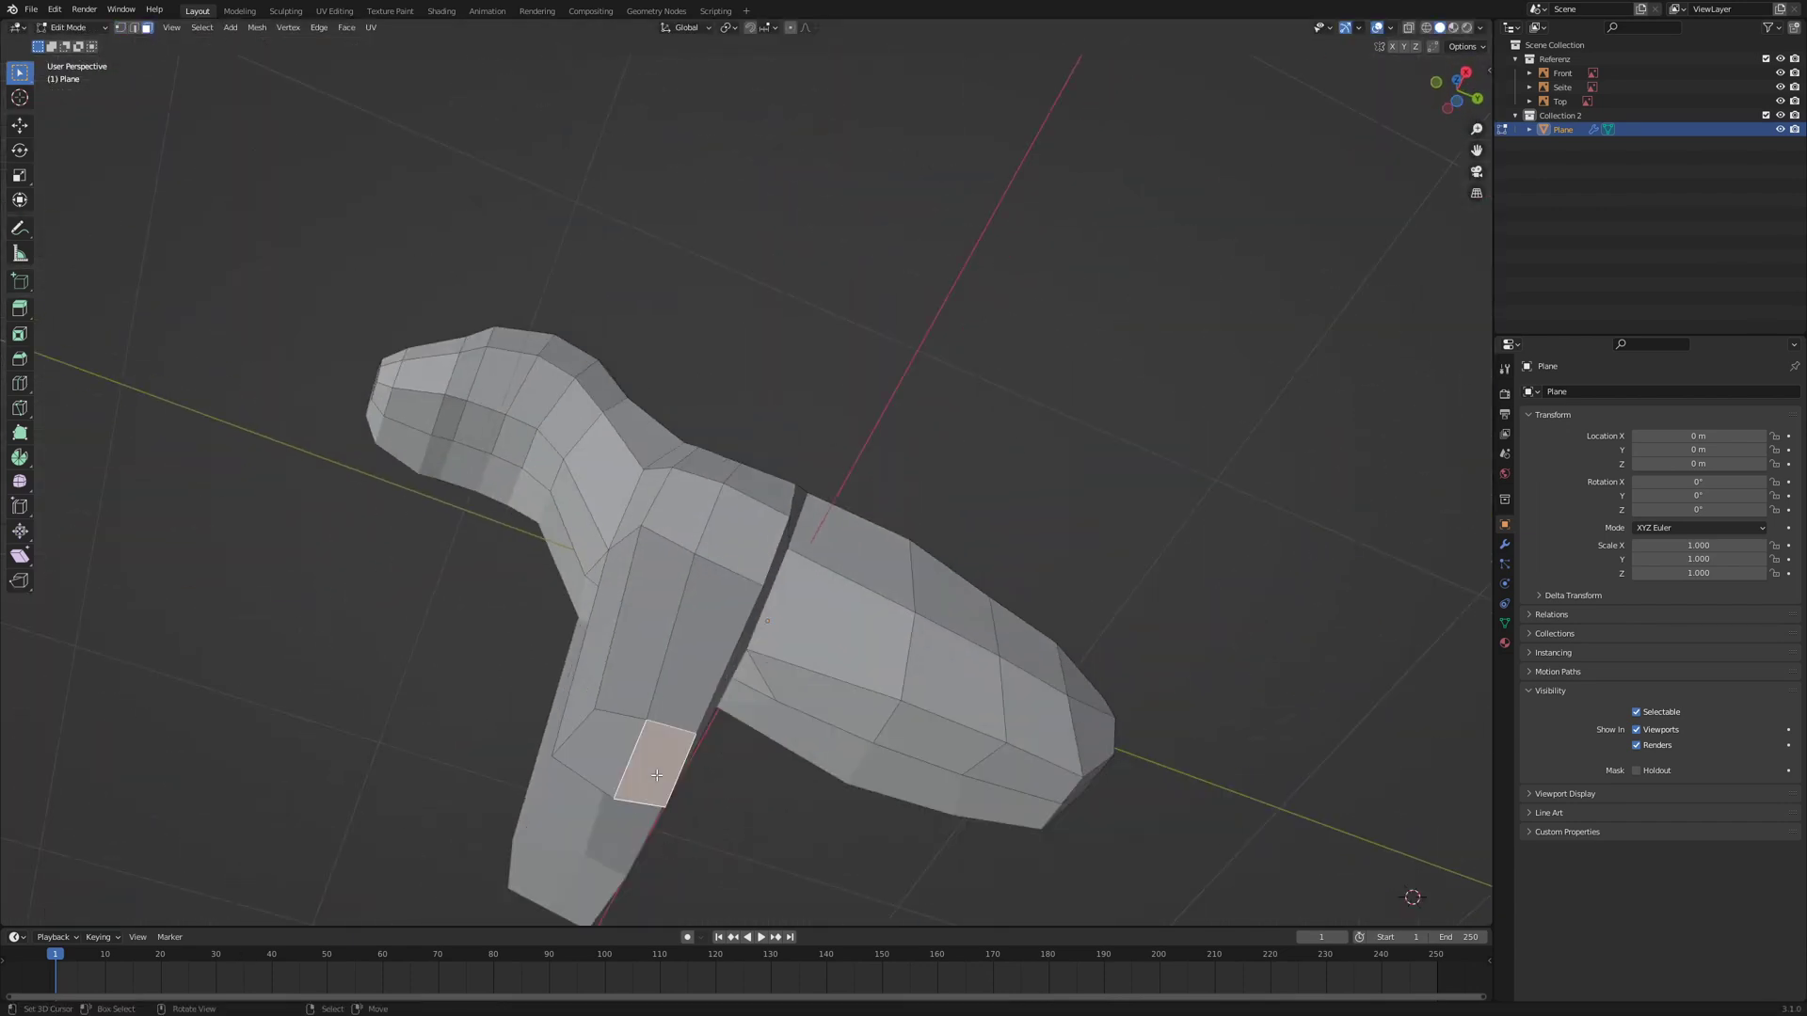
shift+click(604, 743)
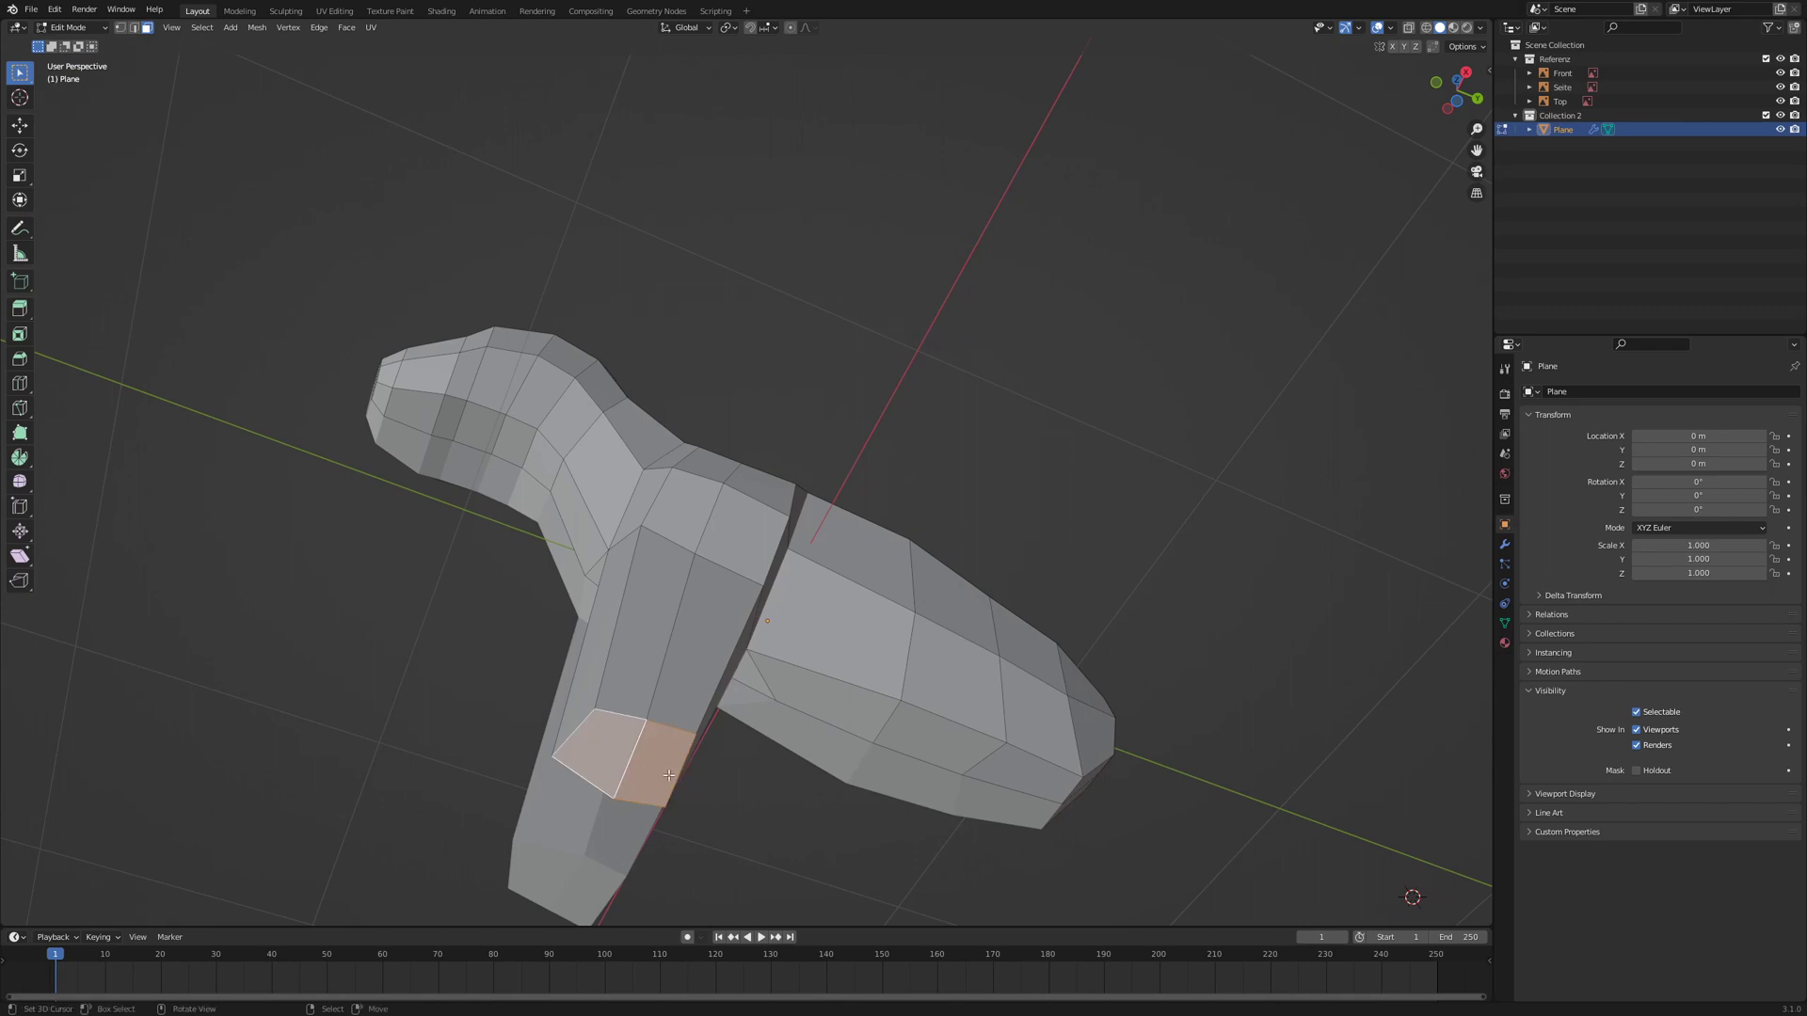
middle_drag(668, 775, 733, 753)
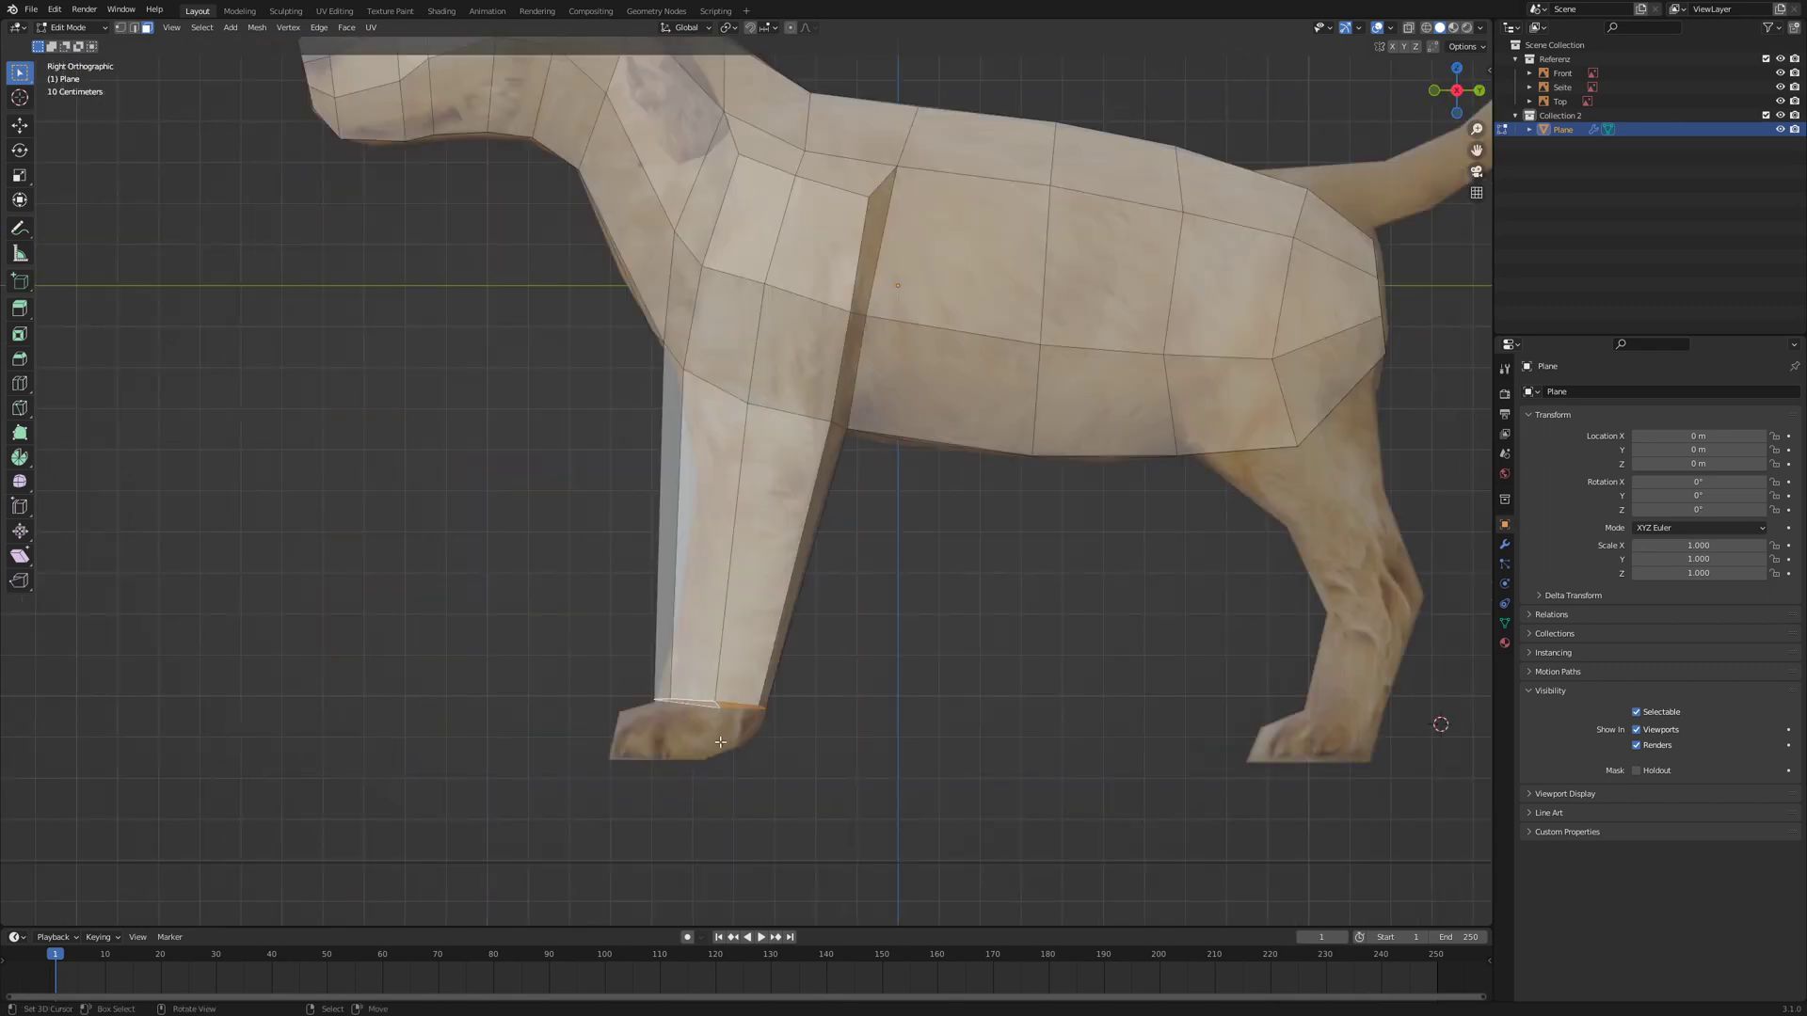
key(e)
key(y)
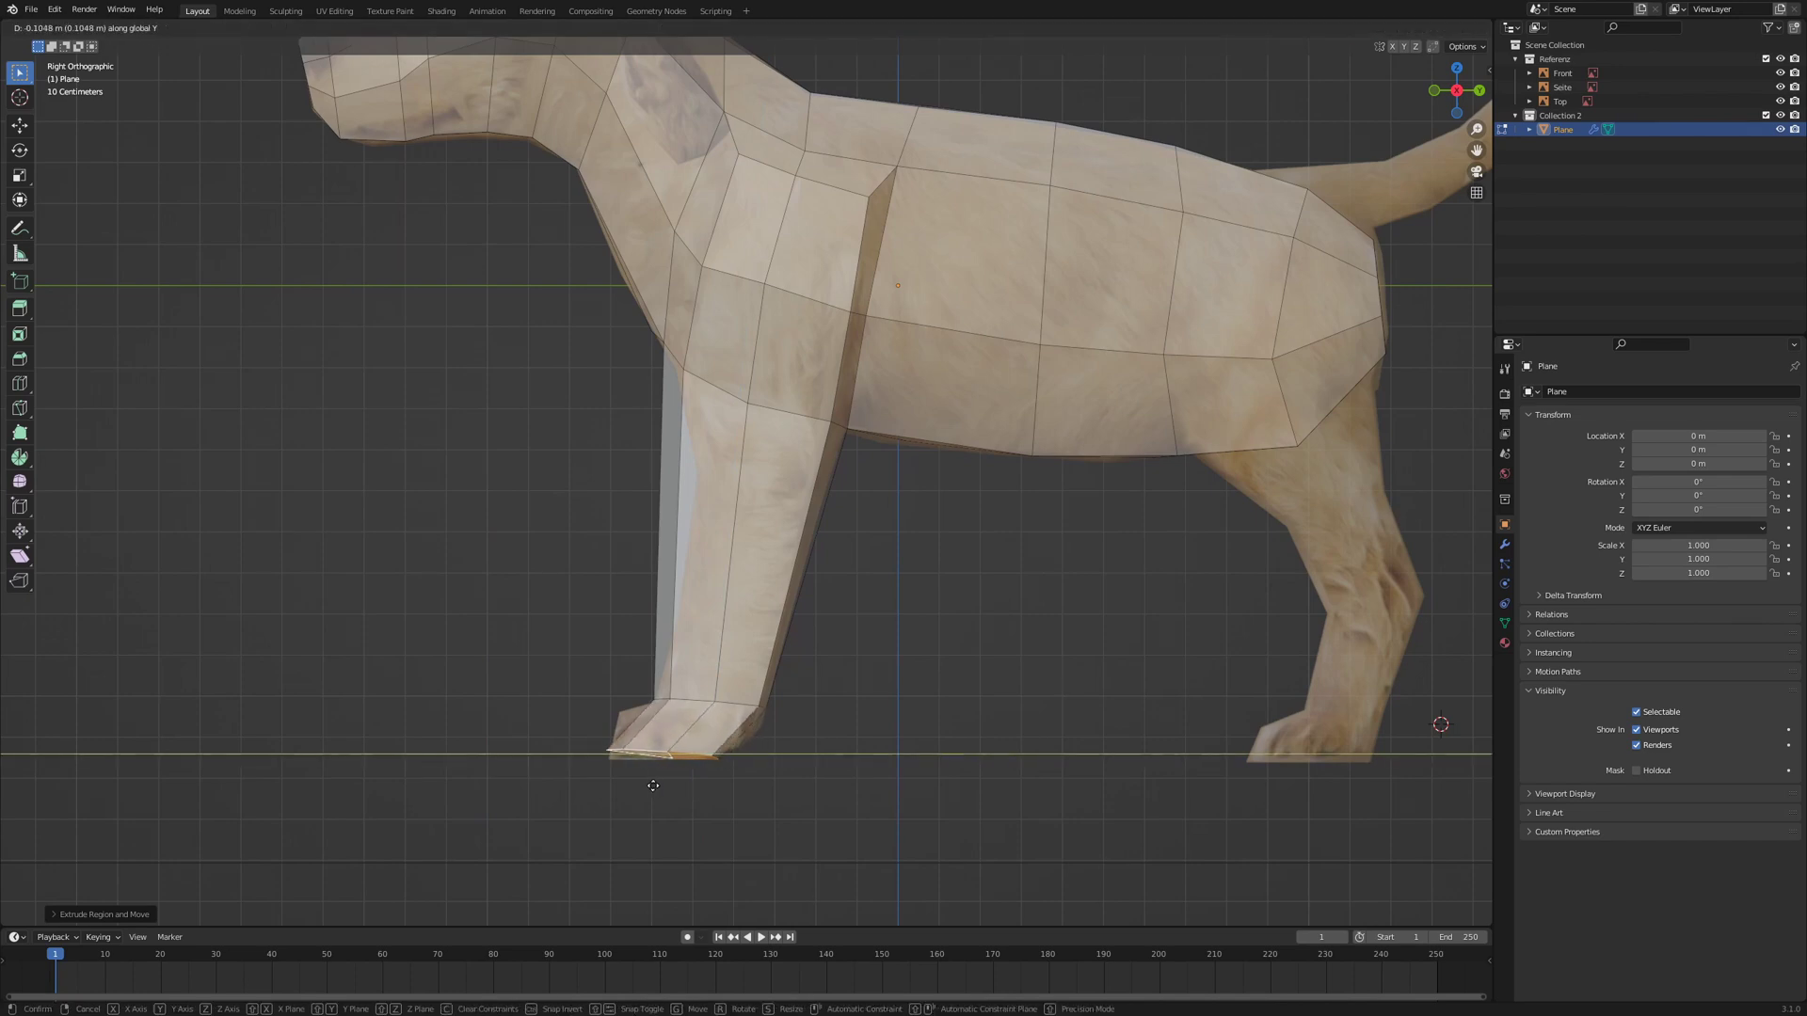
click(653, 784)
key(g)
key(y)
click(678, 775)
- Extrude the front face of the paw forward and move it down onto the toes in the side reference
middle_drag(678, 775, 641, 754)
click(570, 751)
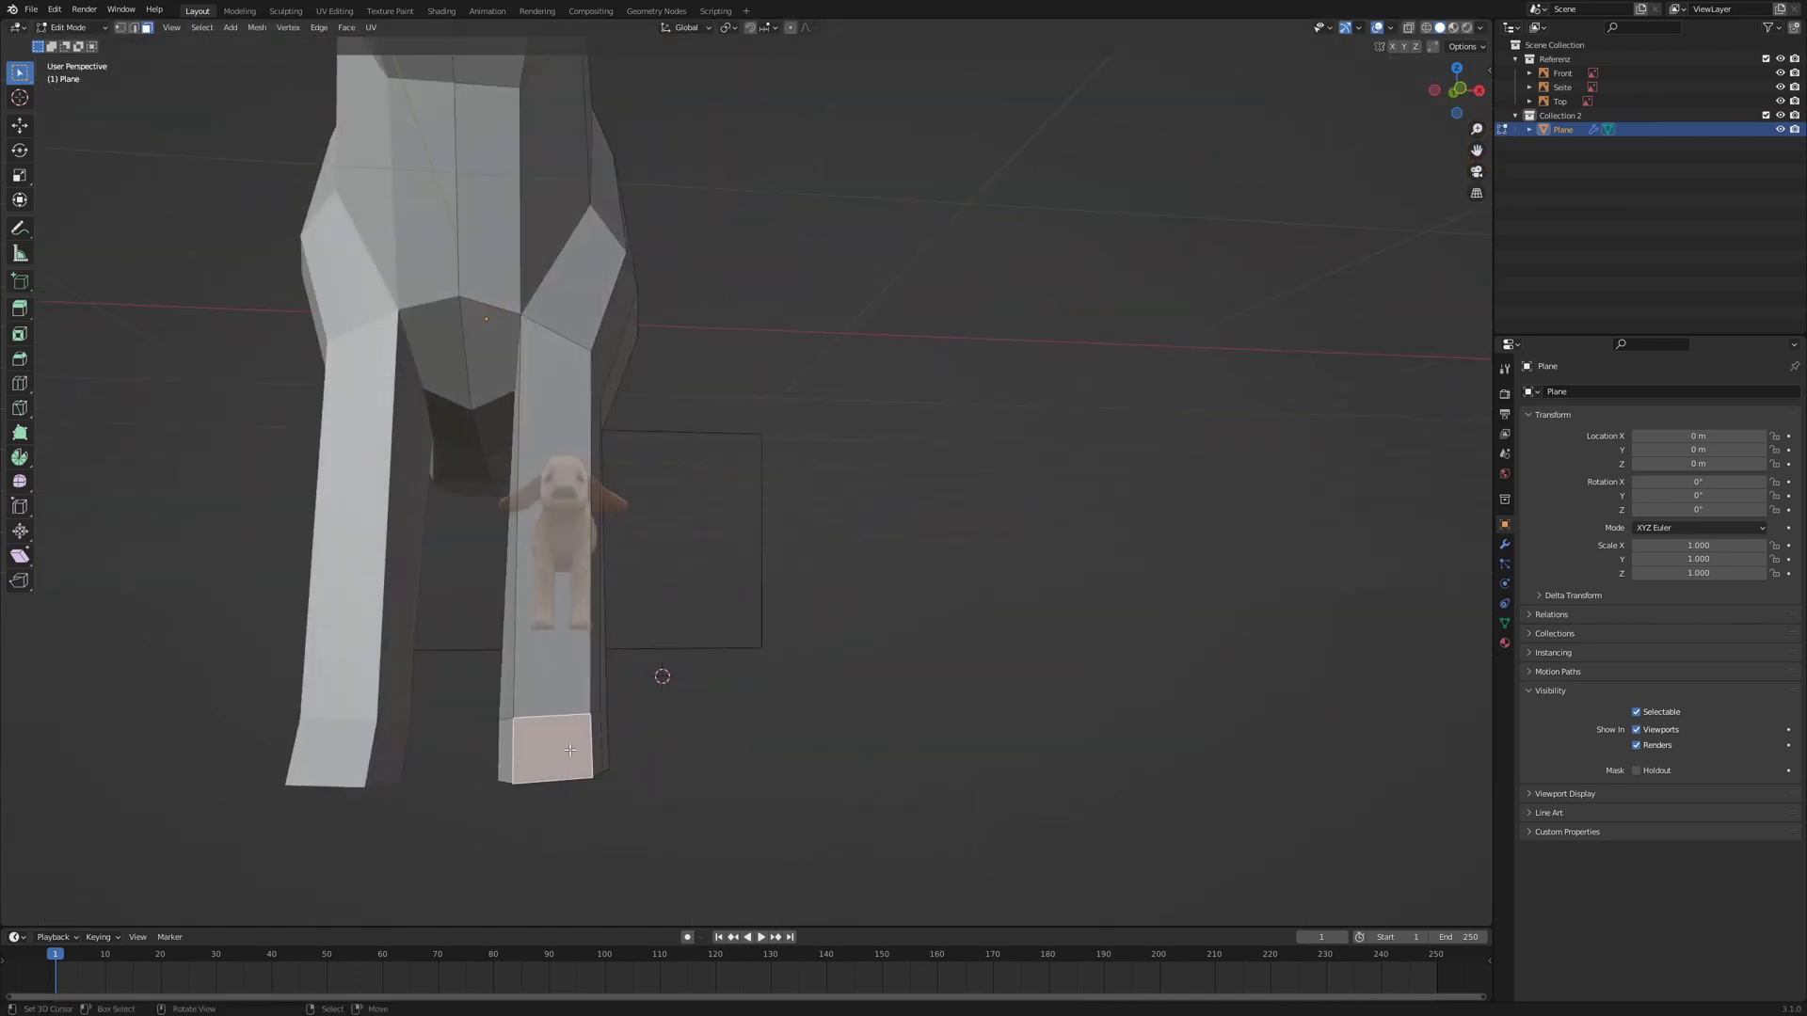
key(KP_3)
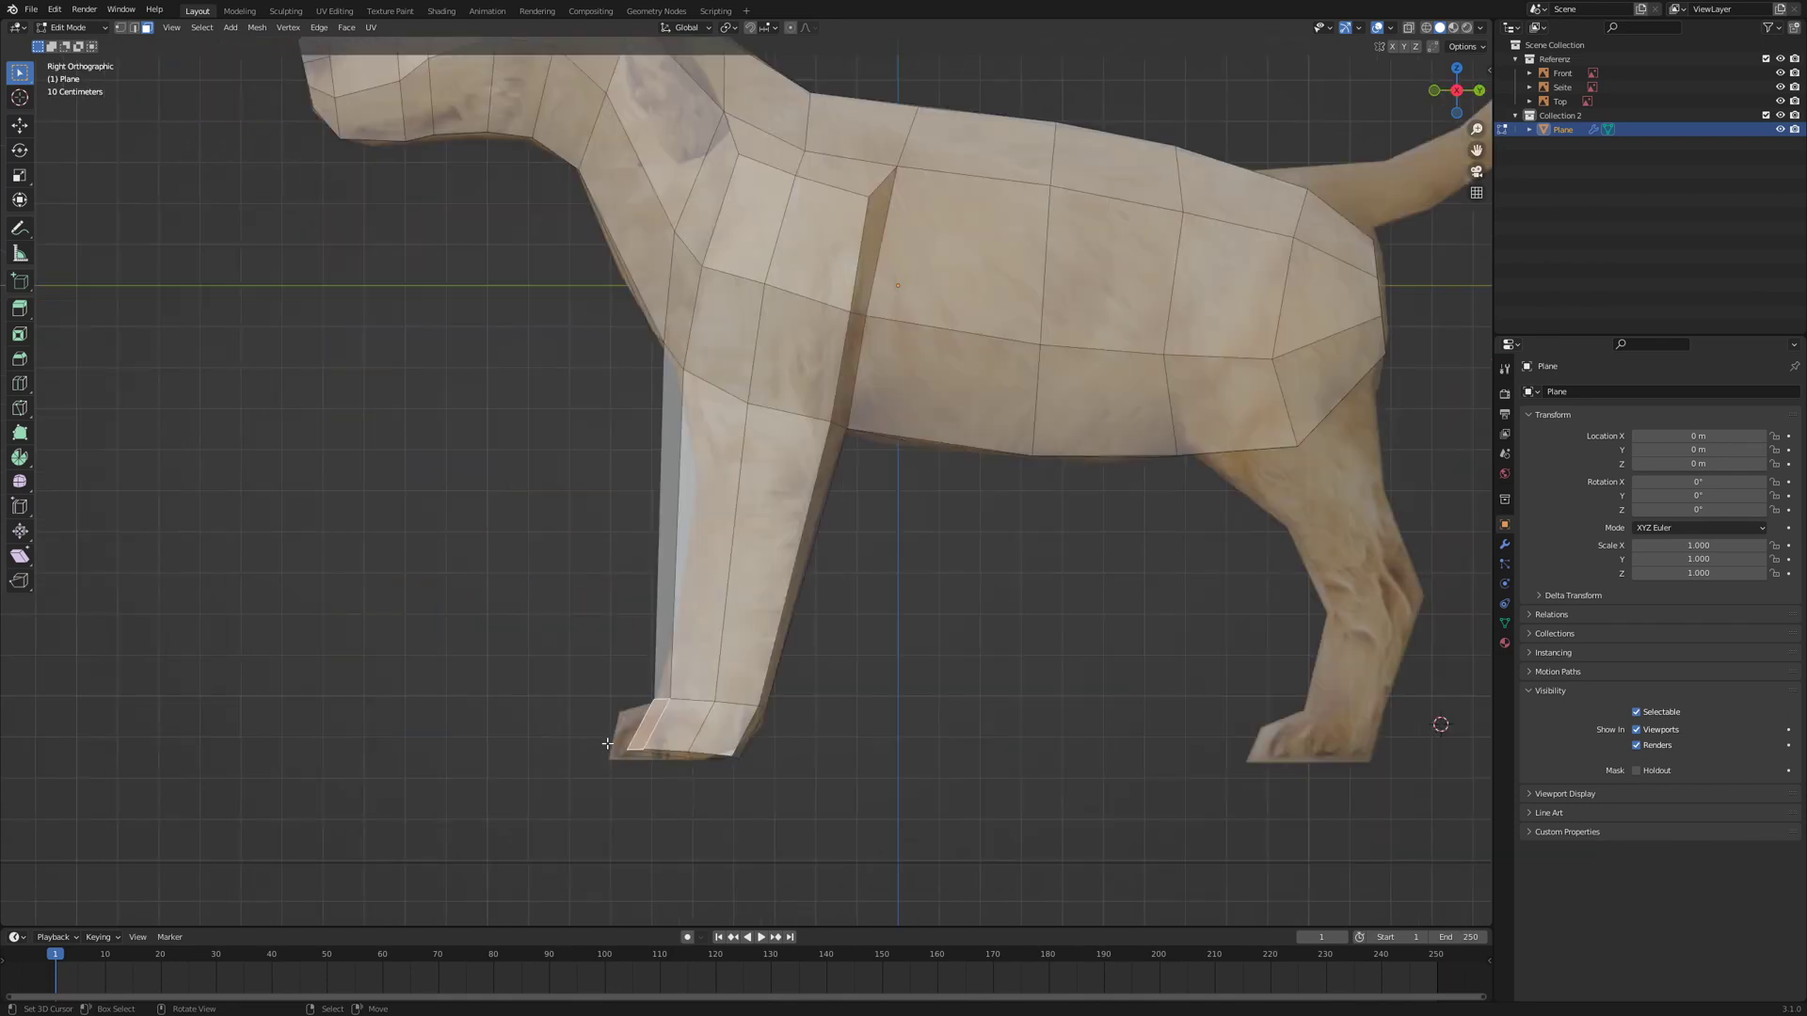
key(e)
click(578, 729)
key(g)
click(576, 757)
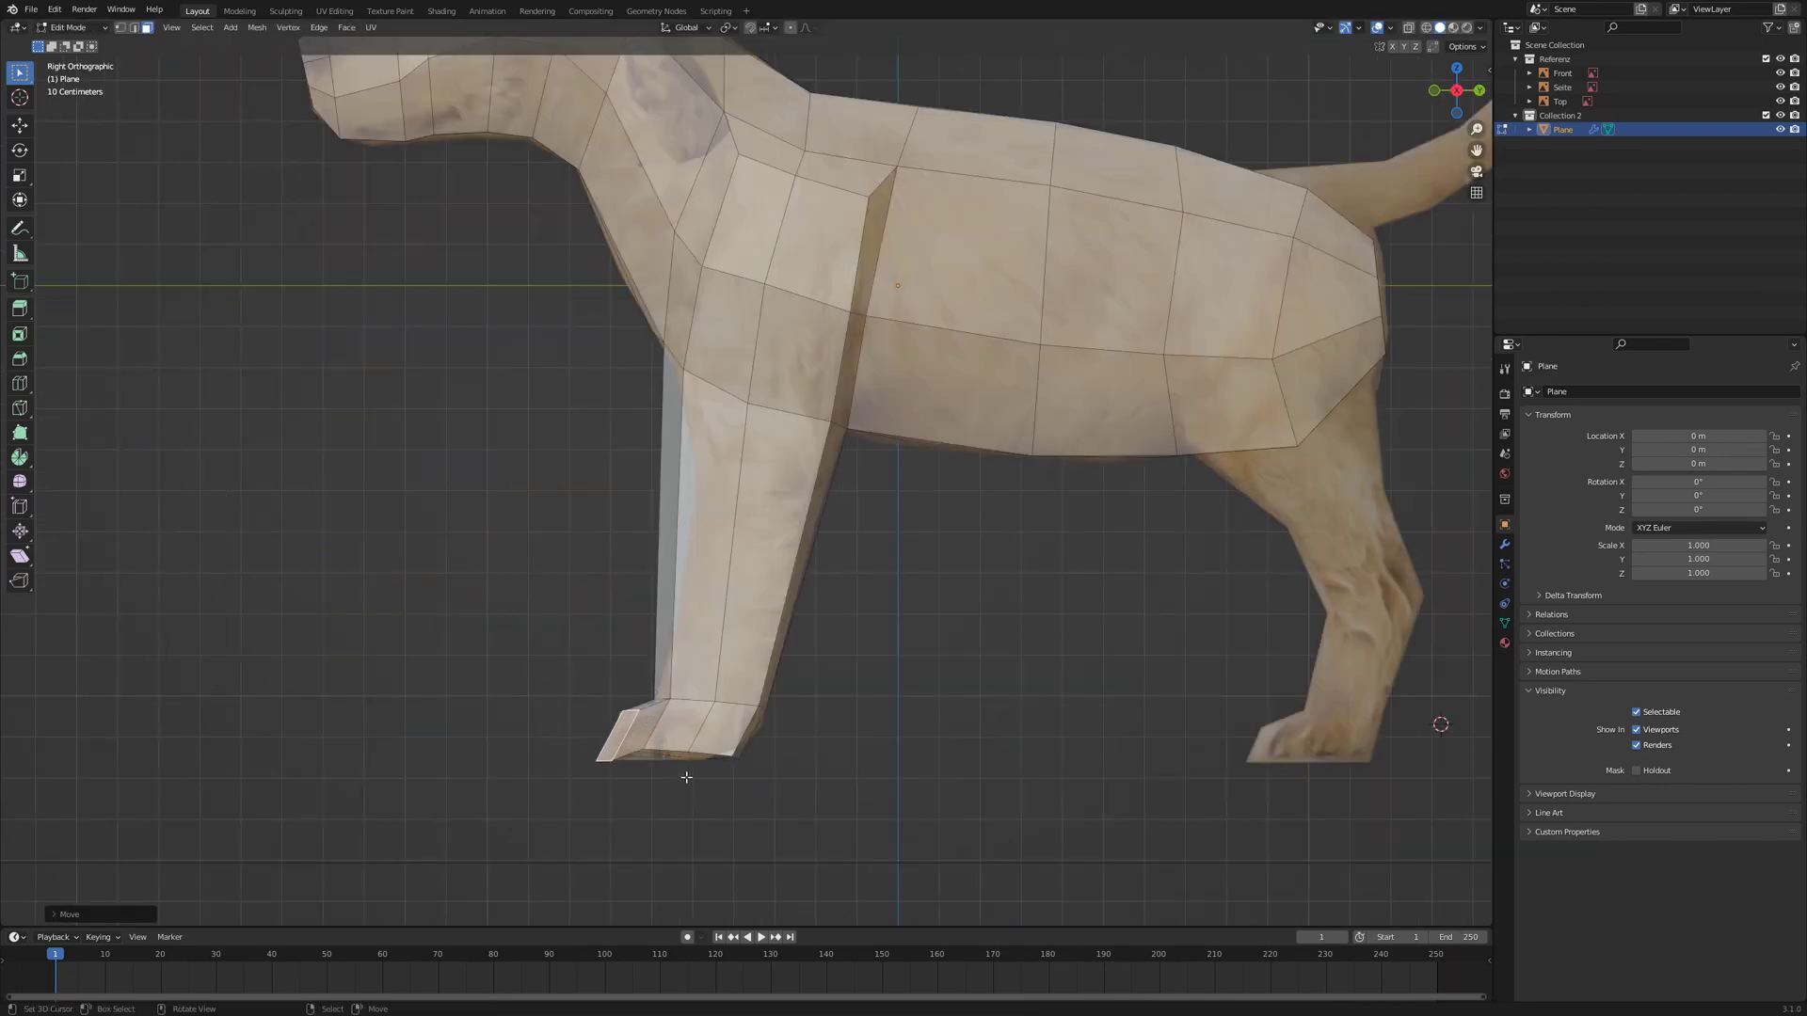
- Select the underside faces of the paw and scale them flat to level the sole
middle_drag(686, 778, 618, 790)
click(619, 789)
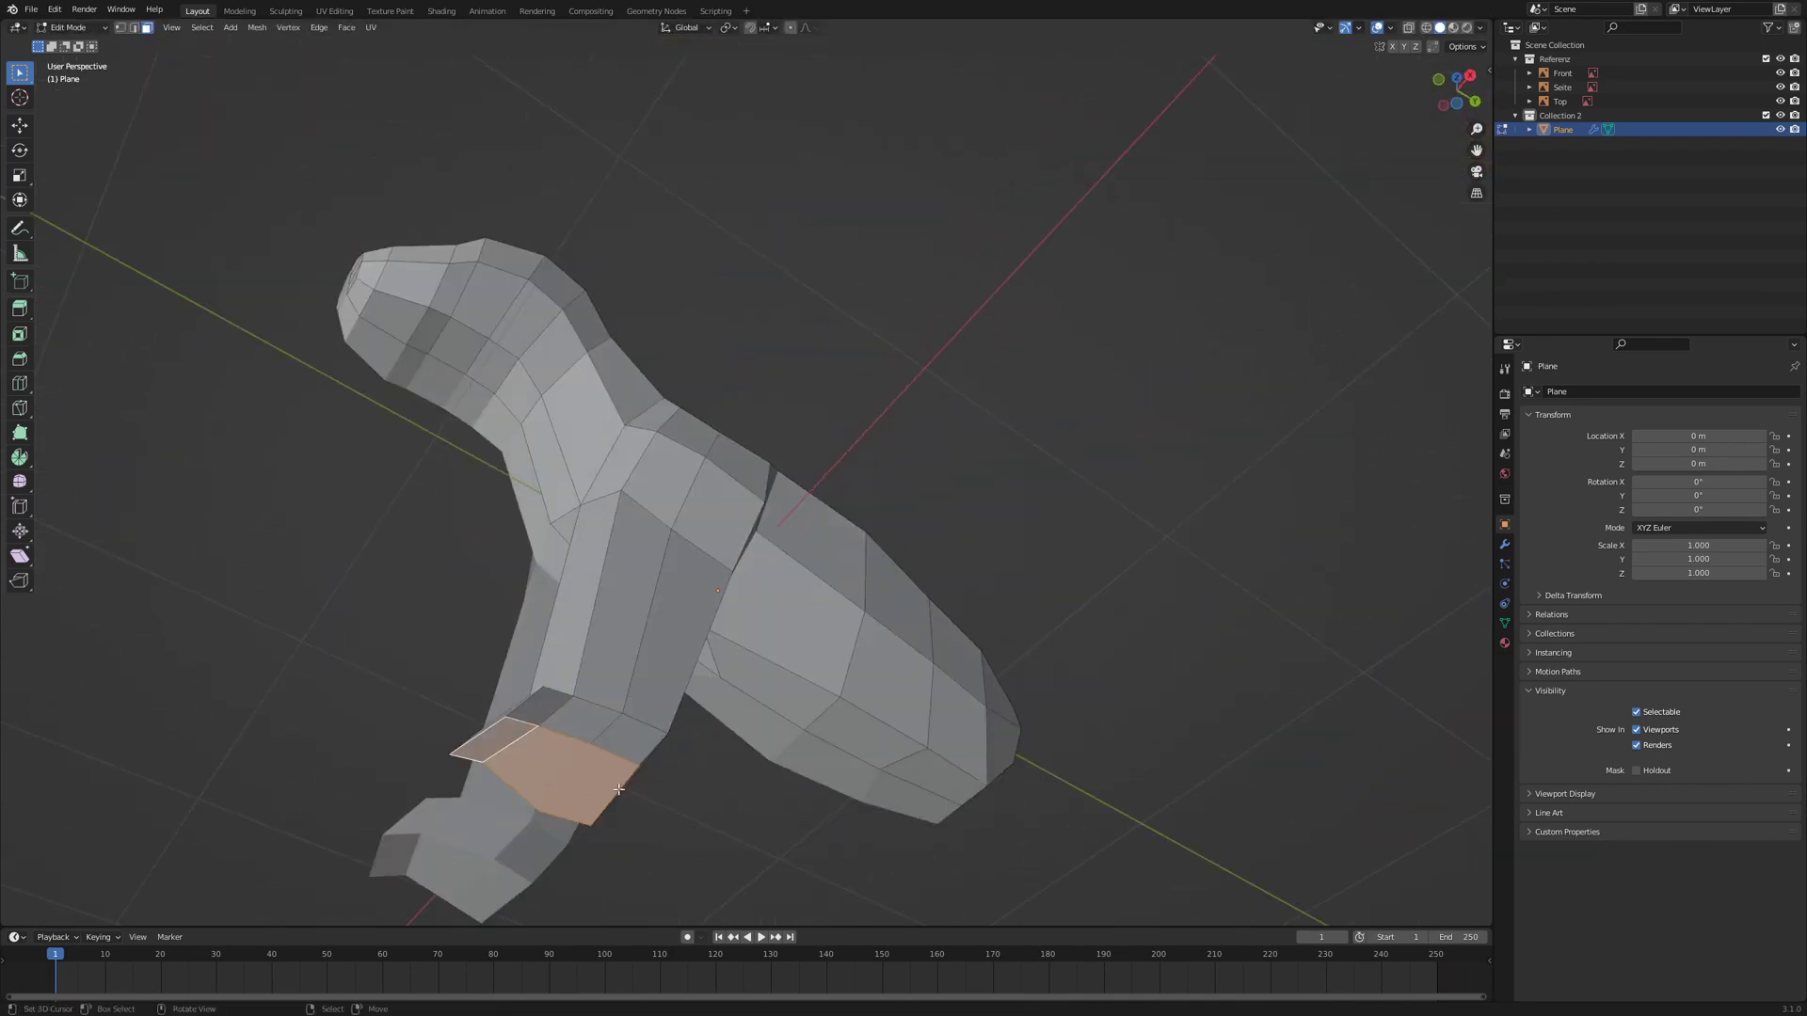
middle_drag(667, 765, 703, 818)
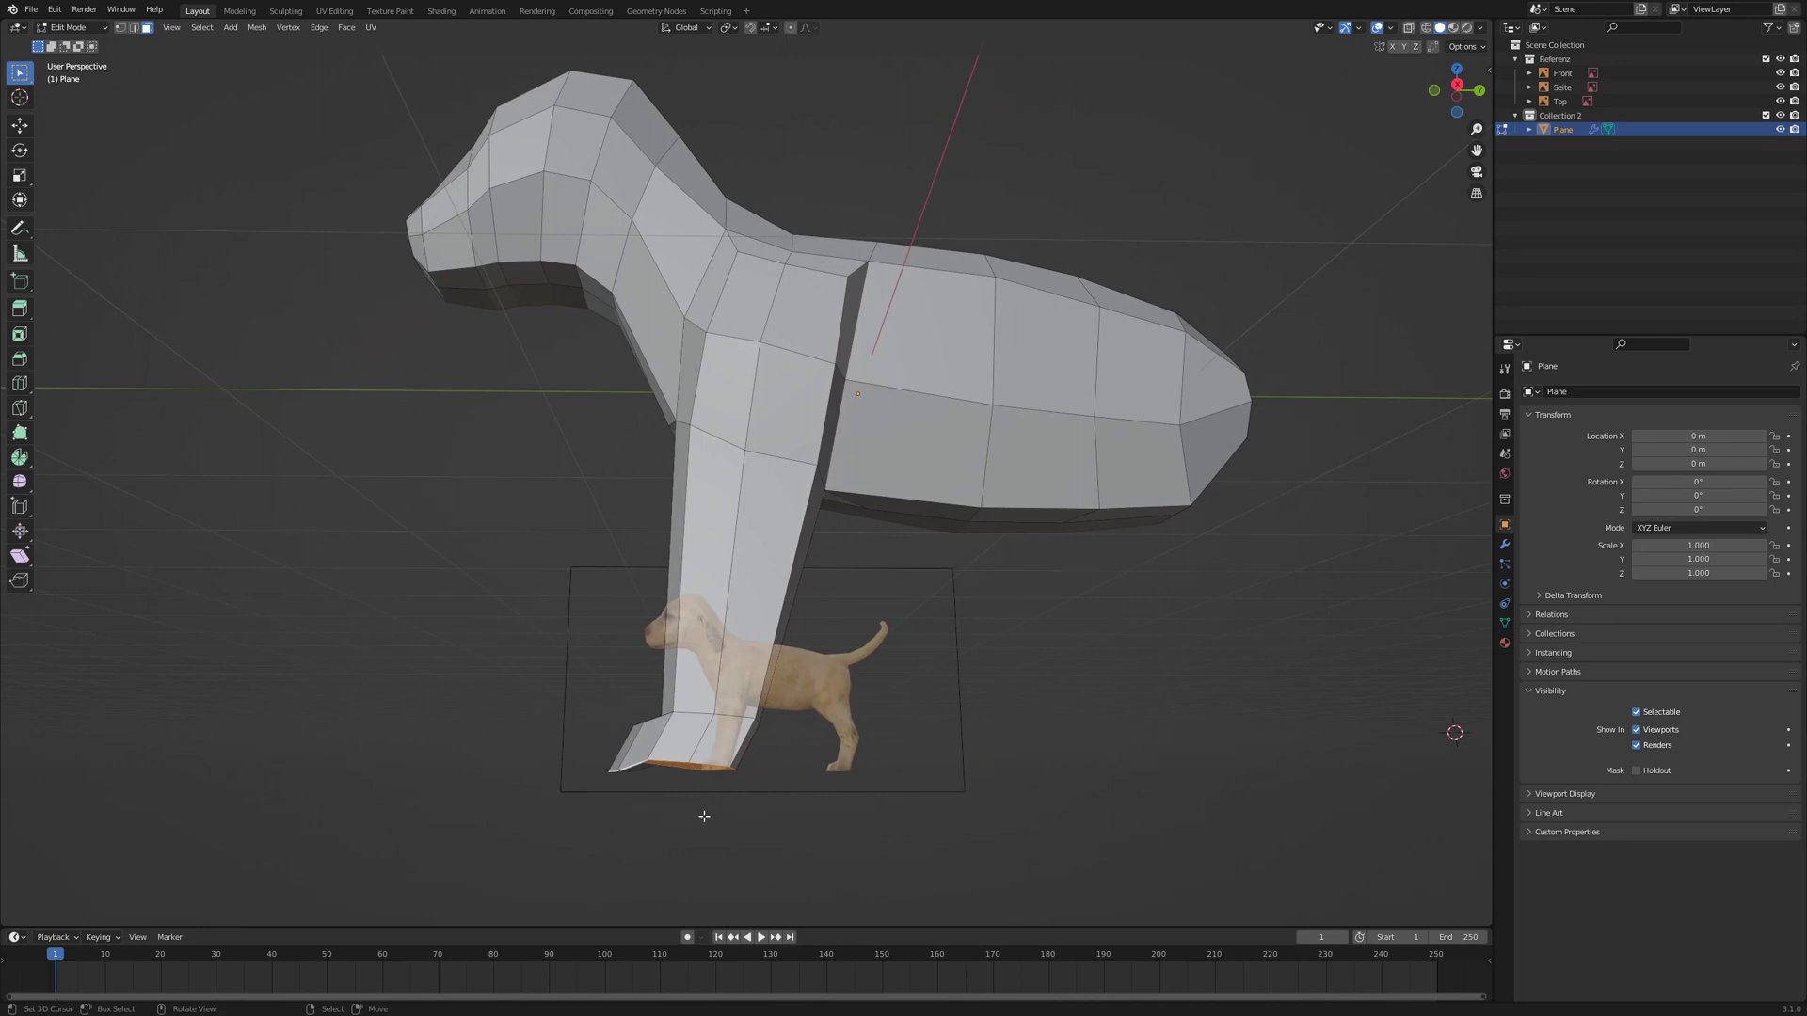
key(KP_1)
key(KP_3)
key(s)
click(760, 750)
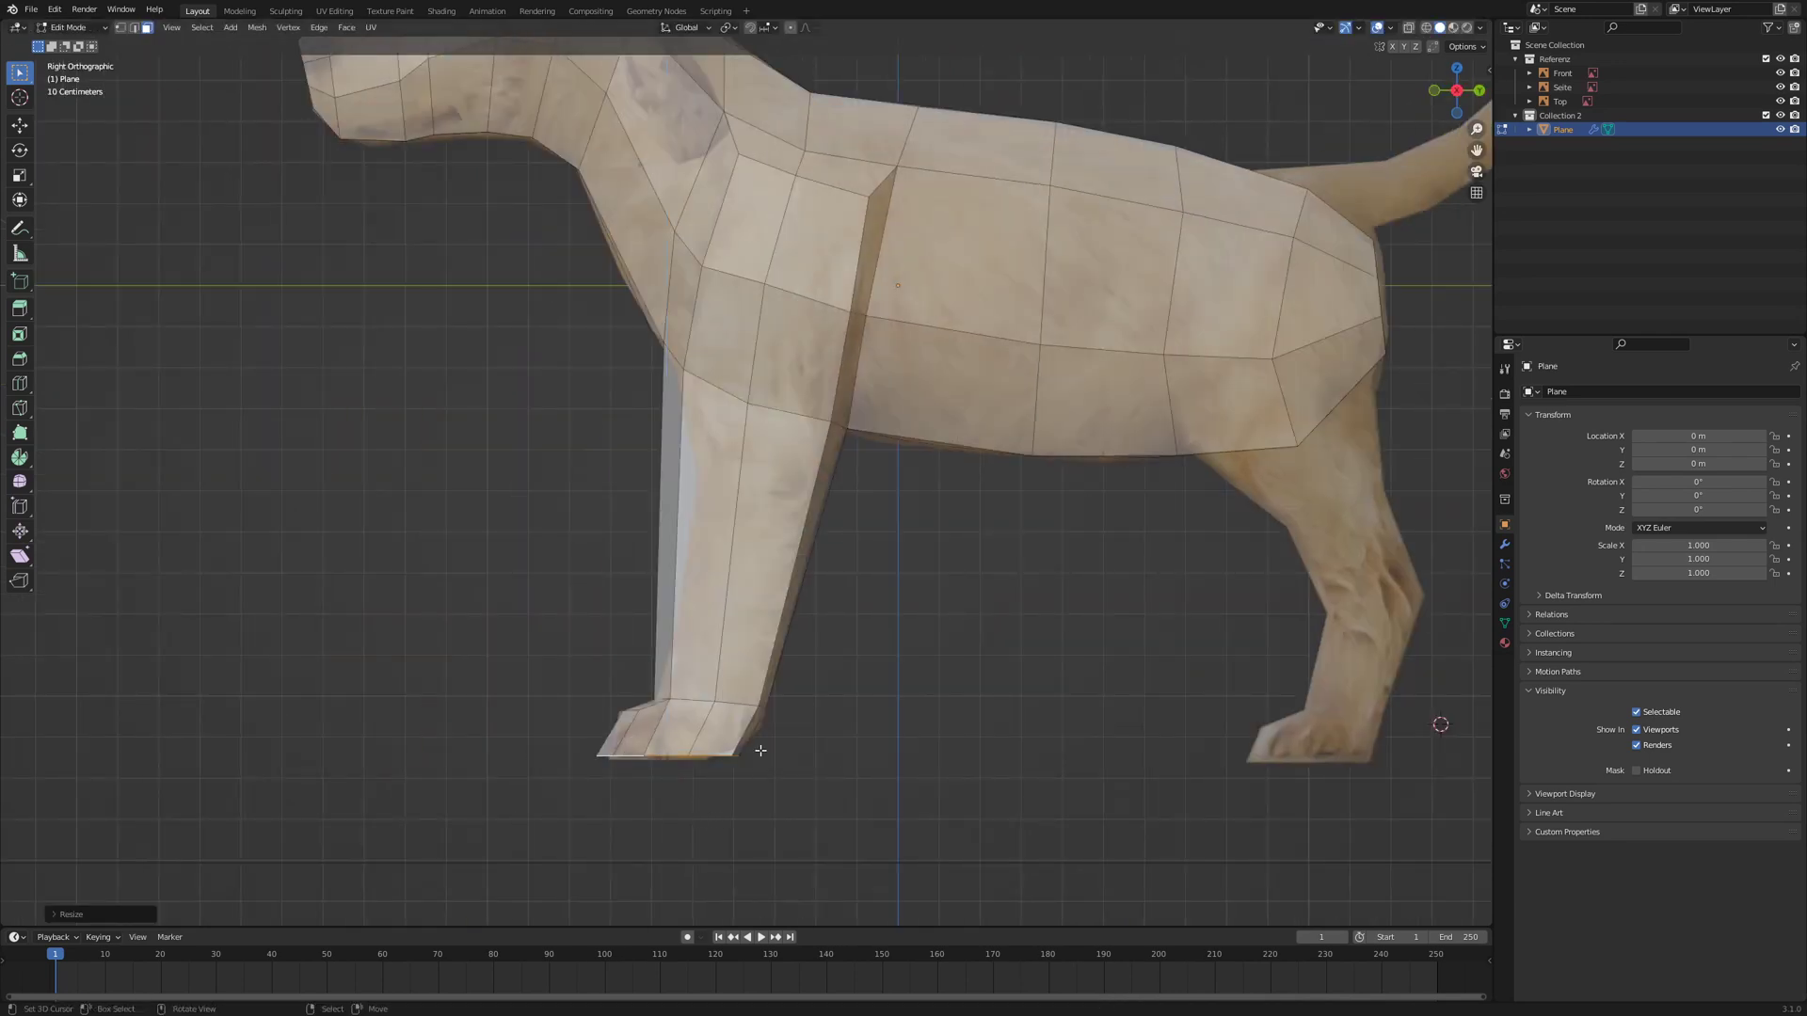
- Move the vertices of the paw's outer front edge to fit the toes in the front reference
middle_drag(750, 779, 607, 734)
key(KP_1)
scroll(611, 734, up, 1)
key(g)
click(659, 729)
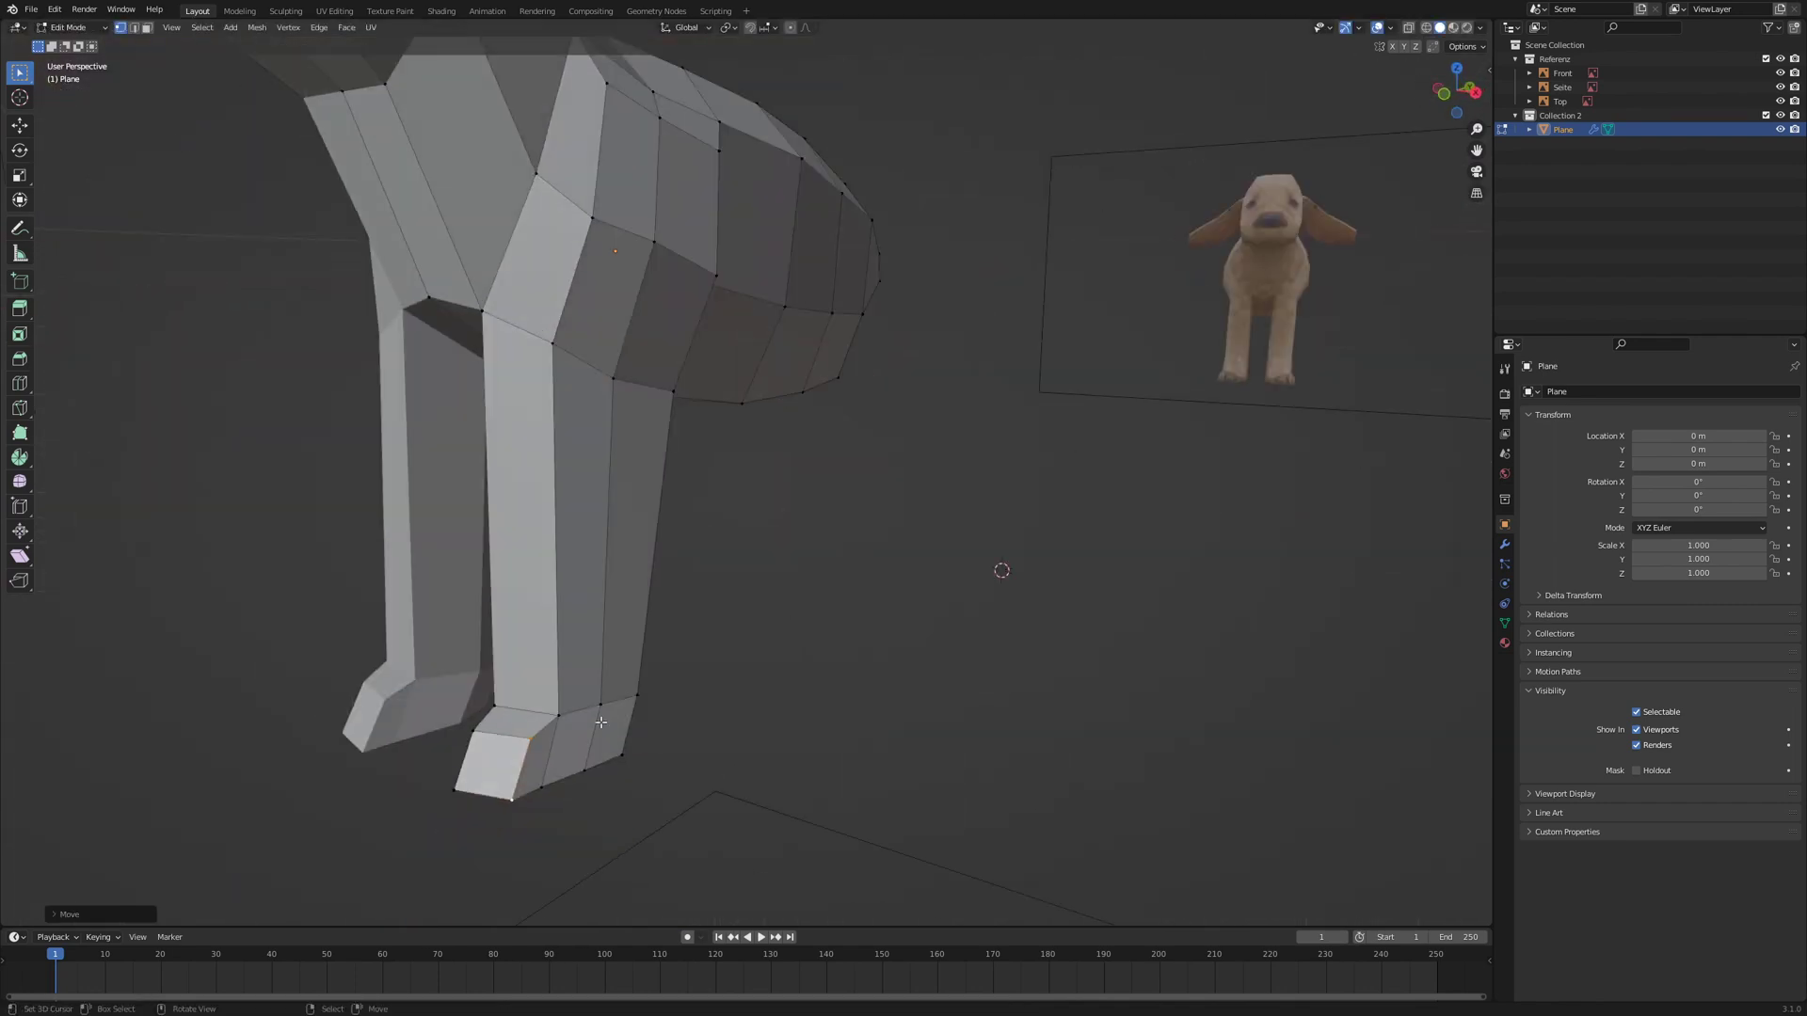
- Move the vertices on the paw's outer side outward along X to match the front reference
shift+right_click(601, 706)
shift+right_click(586, 763)
key(KP_1)
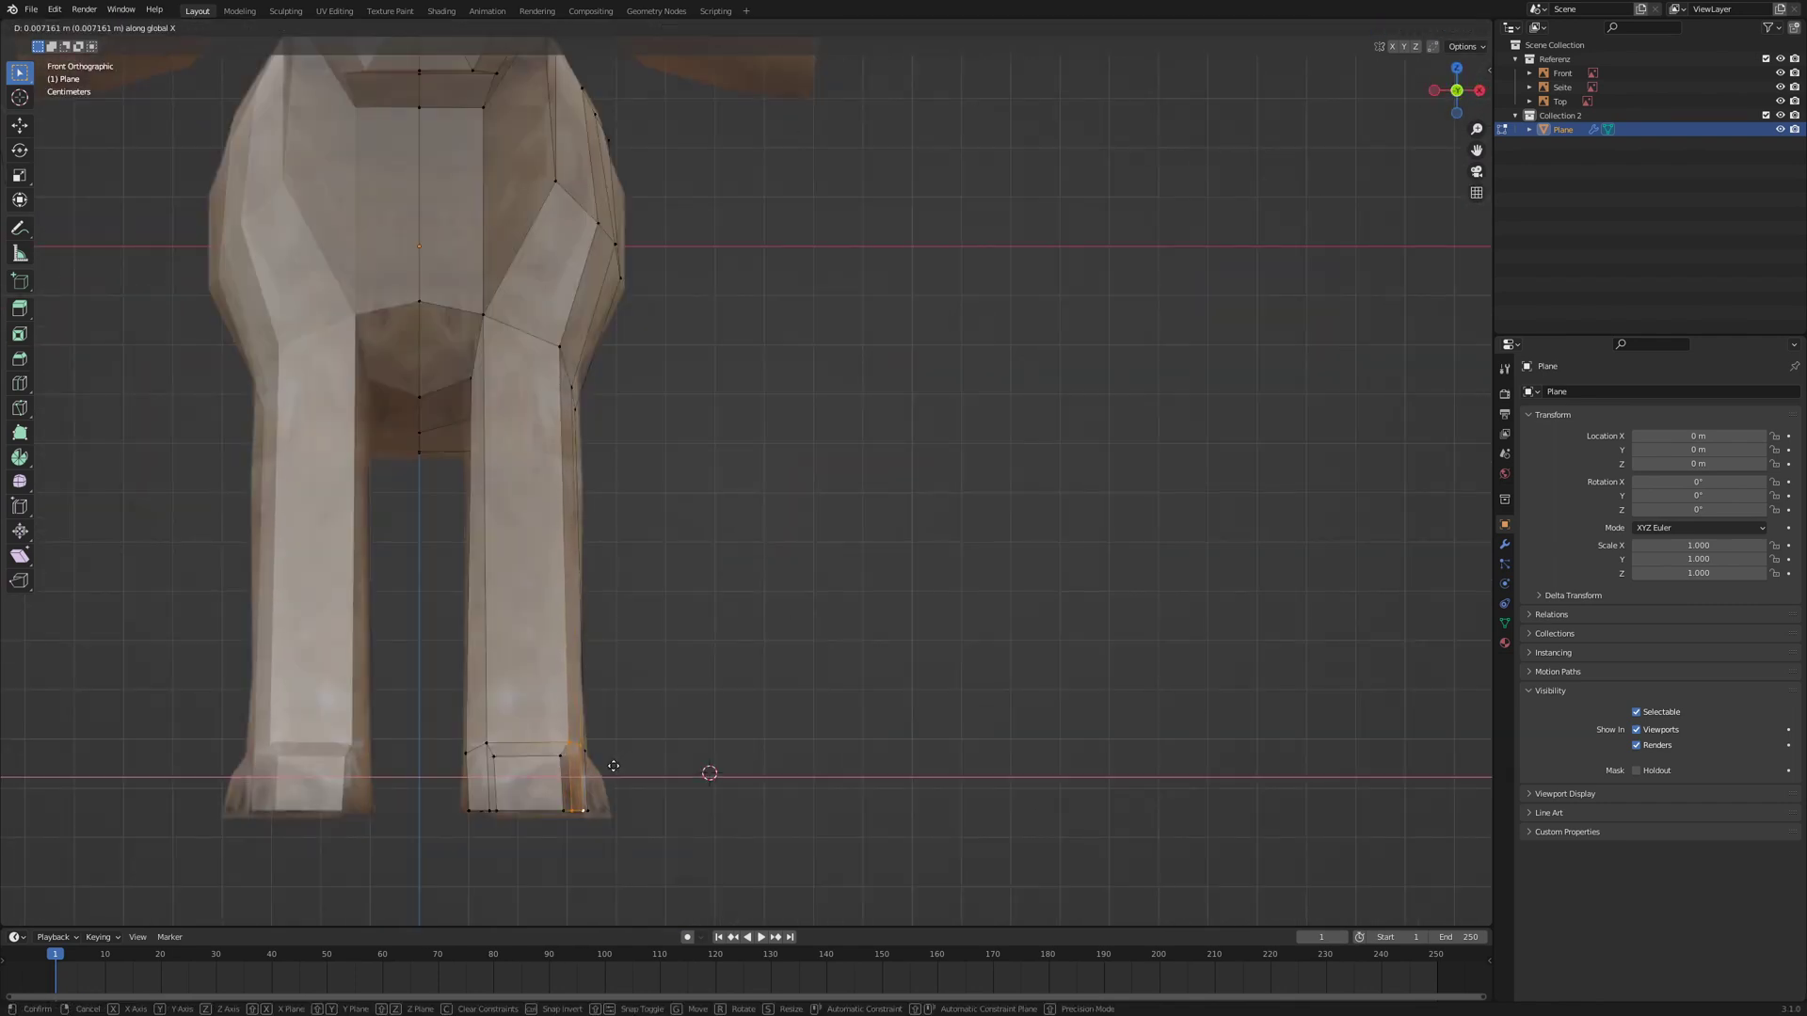
key(g)
key(x)
click(614, 810)
- Adjust the paw's inner-side vertices along X to fit the front reference
middle_drag(614, 811, 677, 568)
key(KP_1)
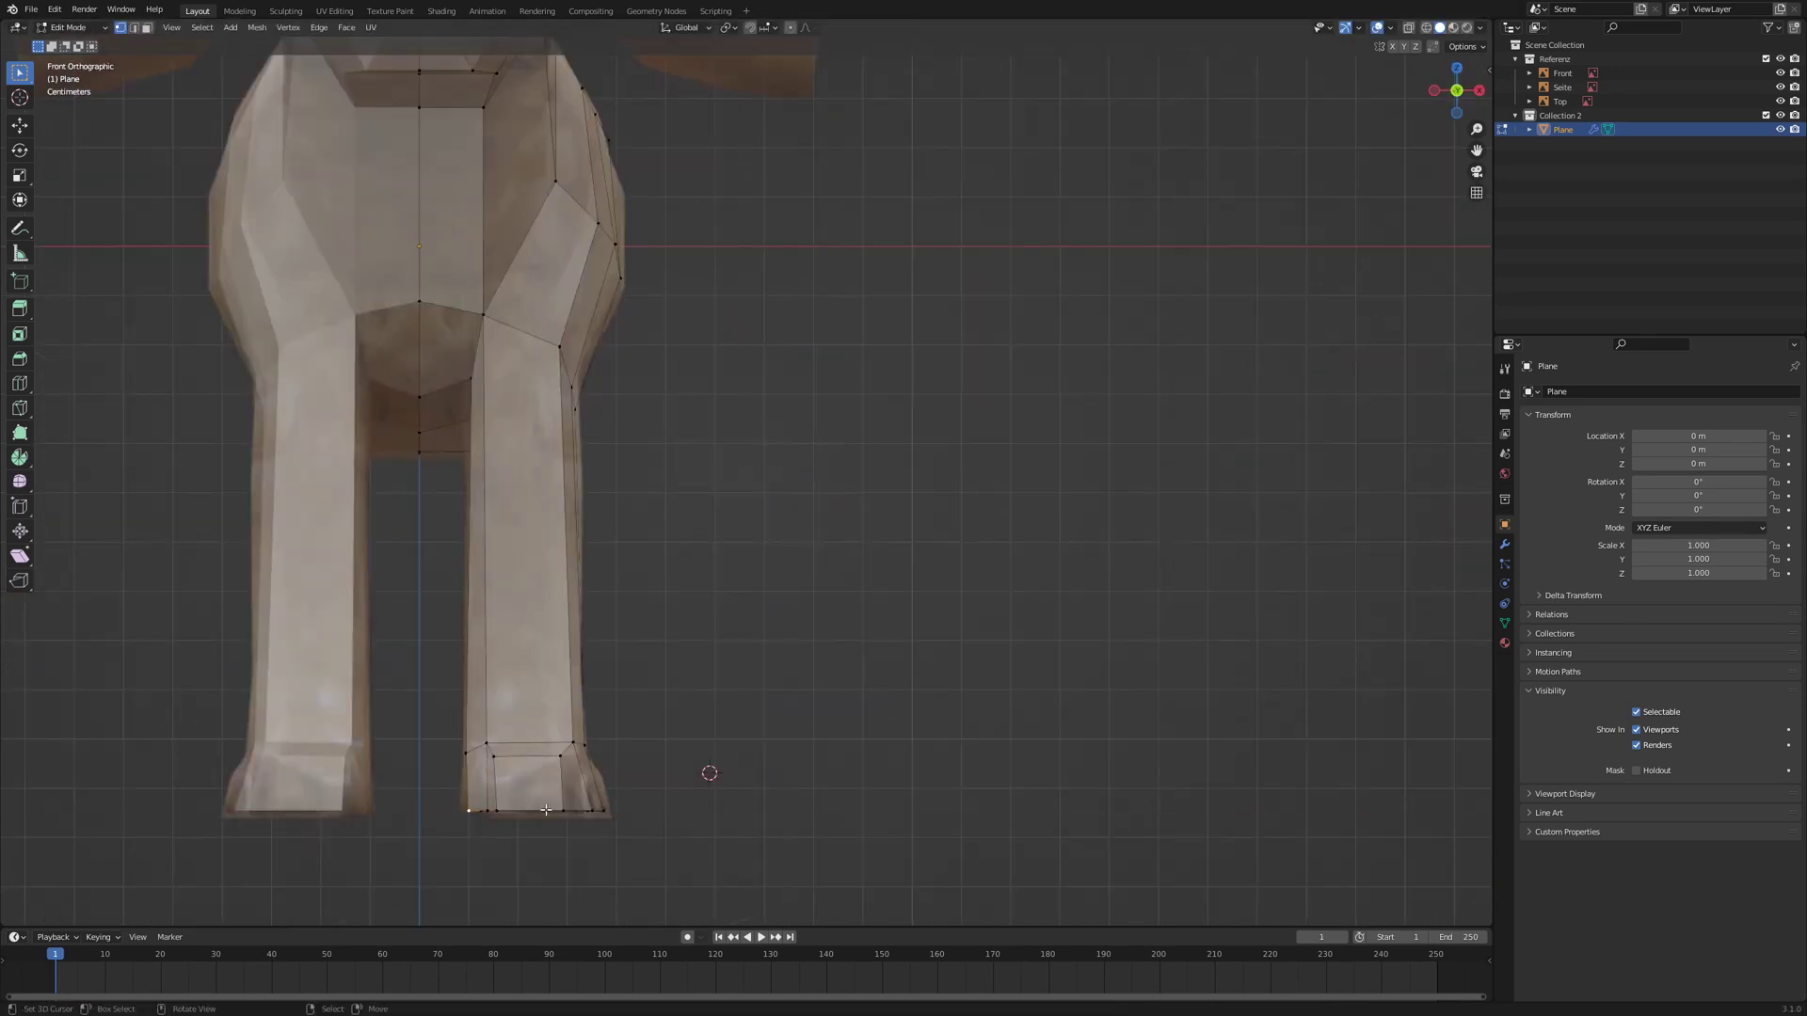
right_click(500, 745)
key(g)
key(x)
click(605, 783)
- Move the lower heel vertices forward and slightly up onto the paw's rear contour in the side reference
middle_drag(605, 783, 440, 716)
key(KP_3)
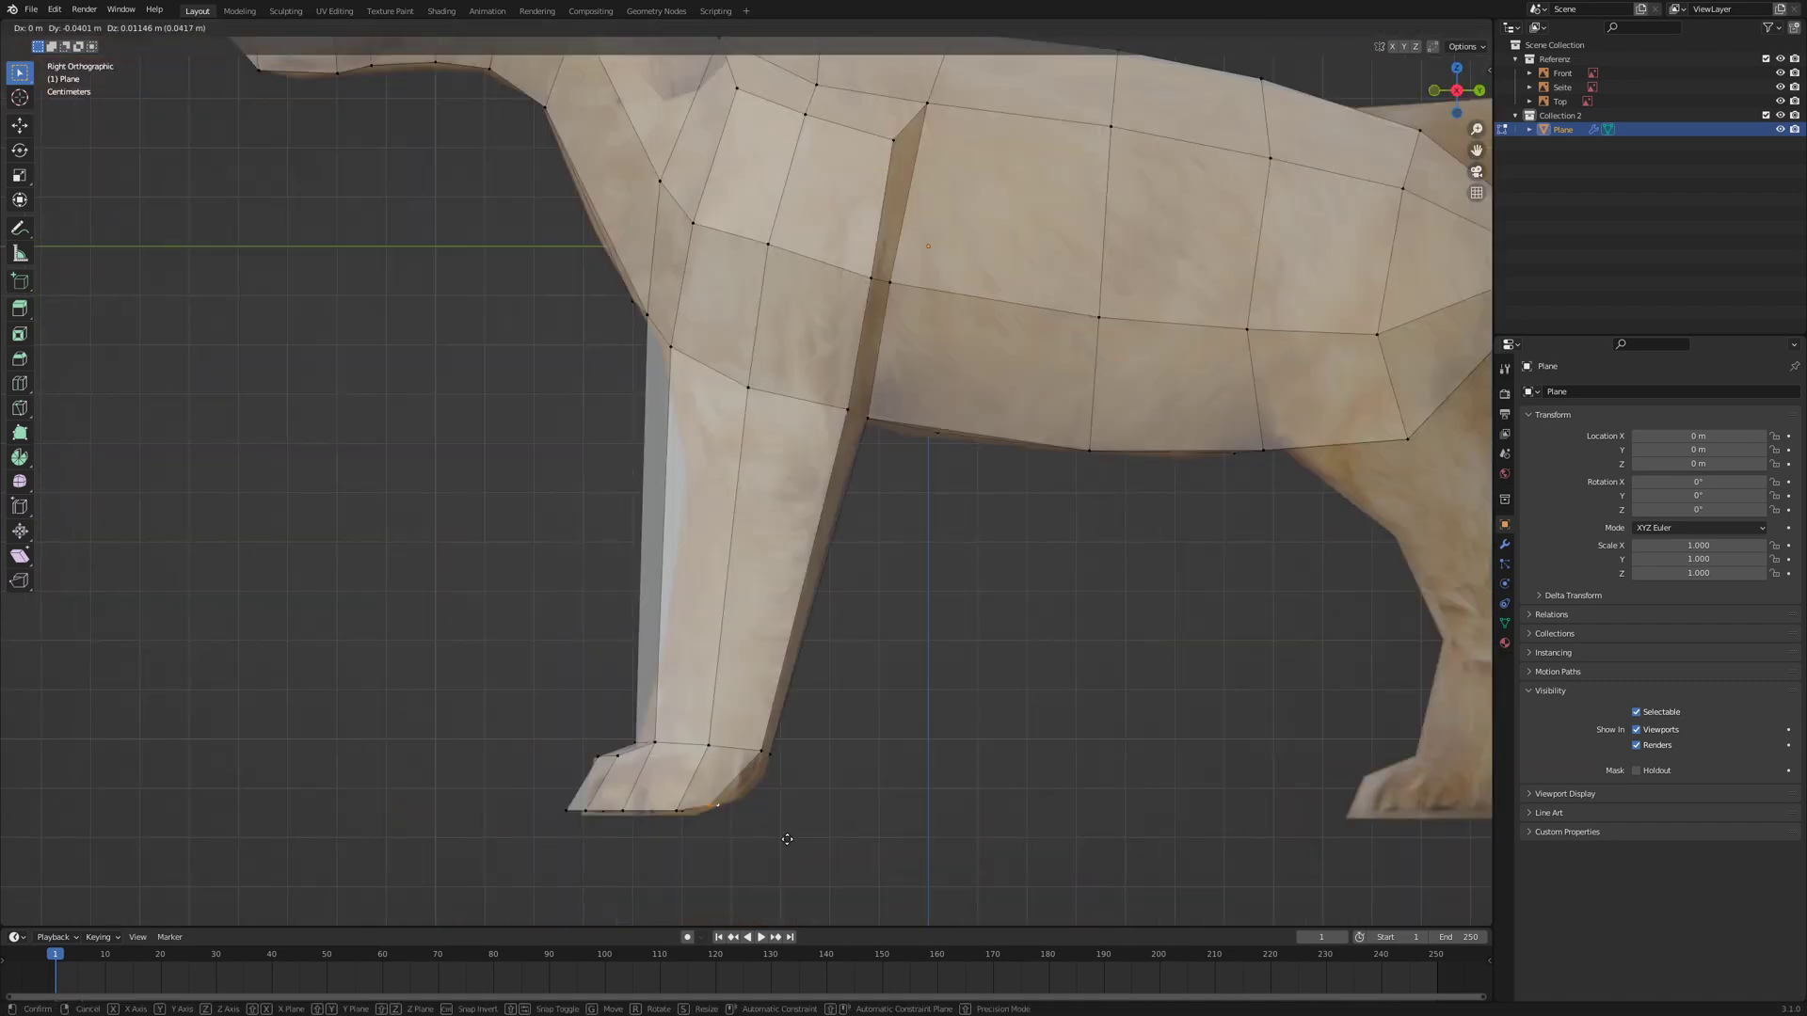
scroll(655, 467, up, 1)
- Add two evenly spaced loop cuts across the front leg between the shoulder and the ankle
key(ctrl+r)
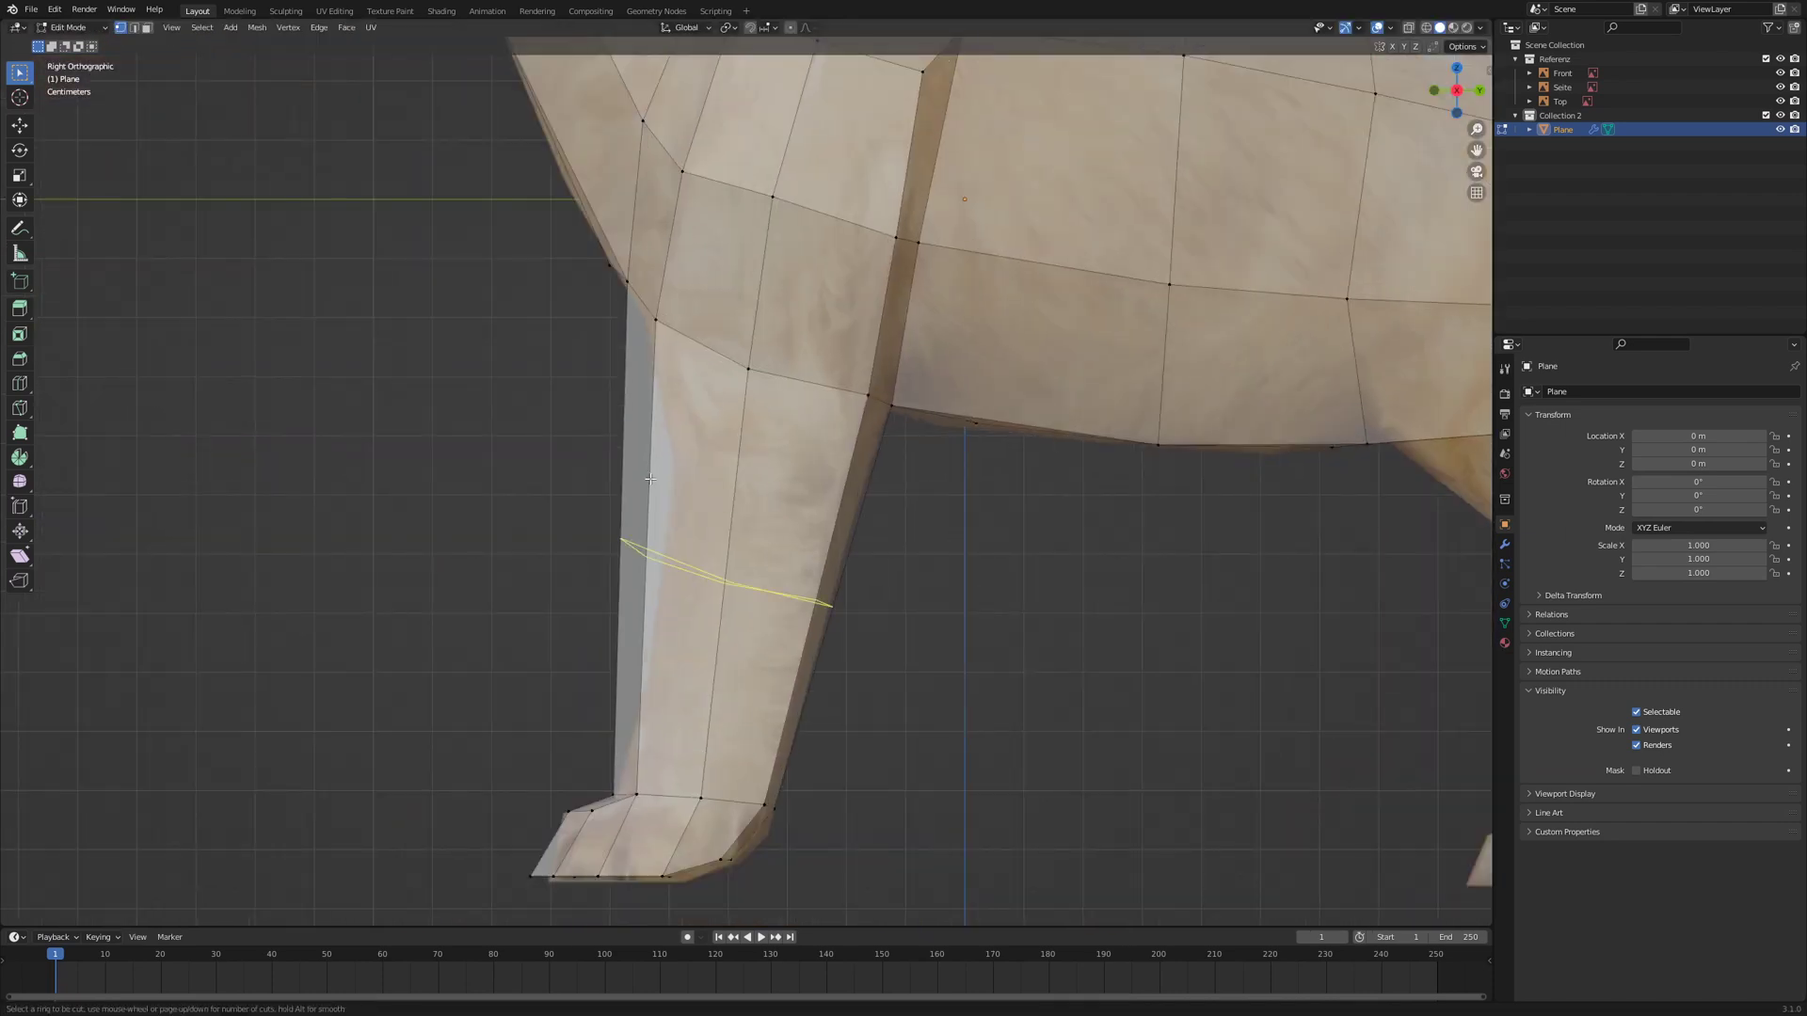
scroll(650, 479, up, 1)
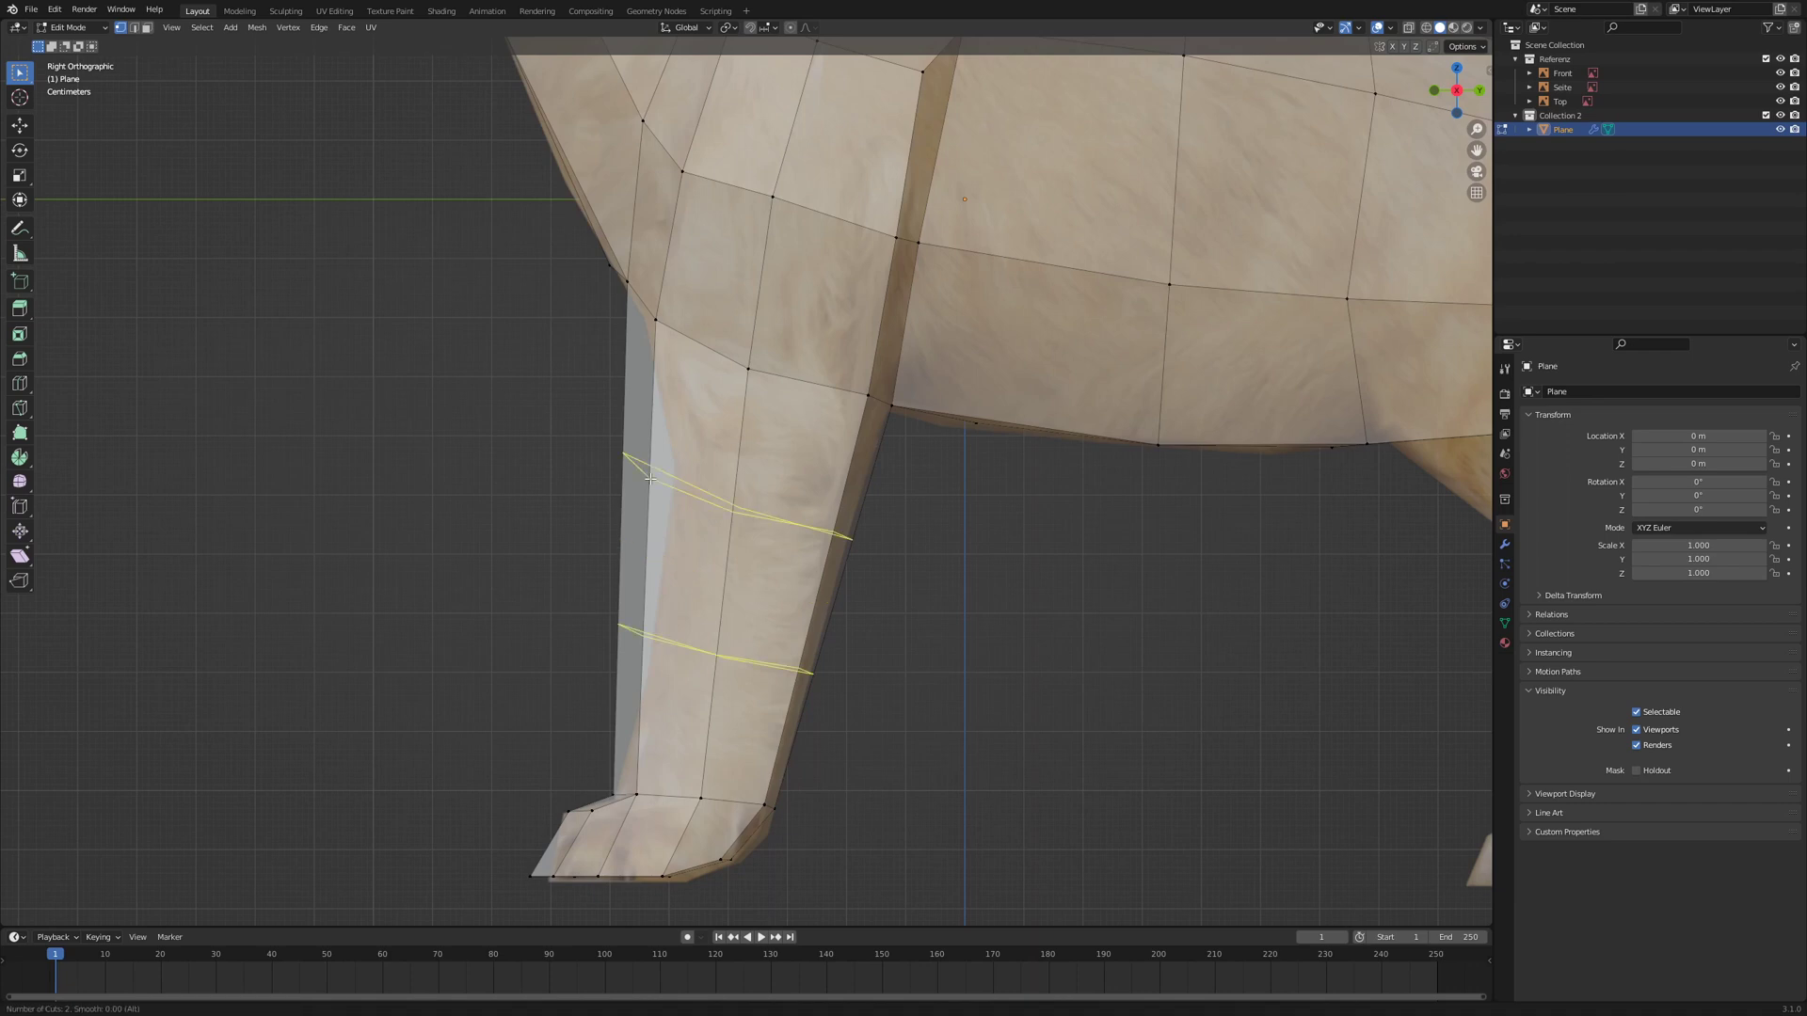
click(650, 479)
right_click(651, 479)
- Raise the upper leg loop slightly and move vertices of both new loops onto the leg's outline in the side reference
right_click(741, 509)
alt+click(828, 529)
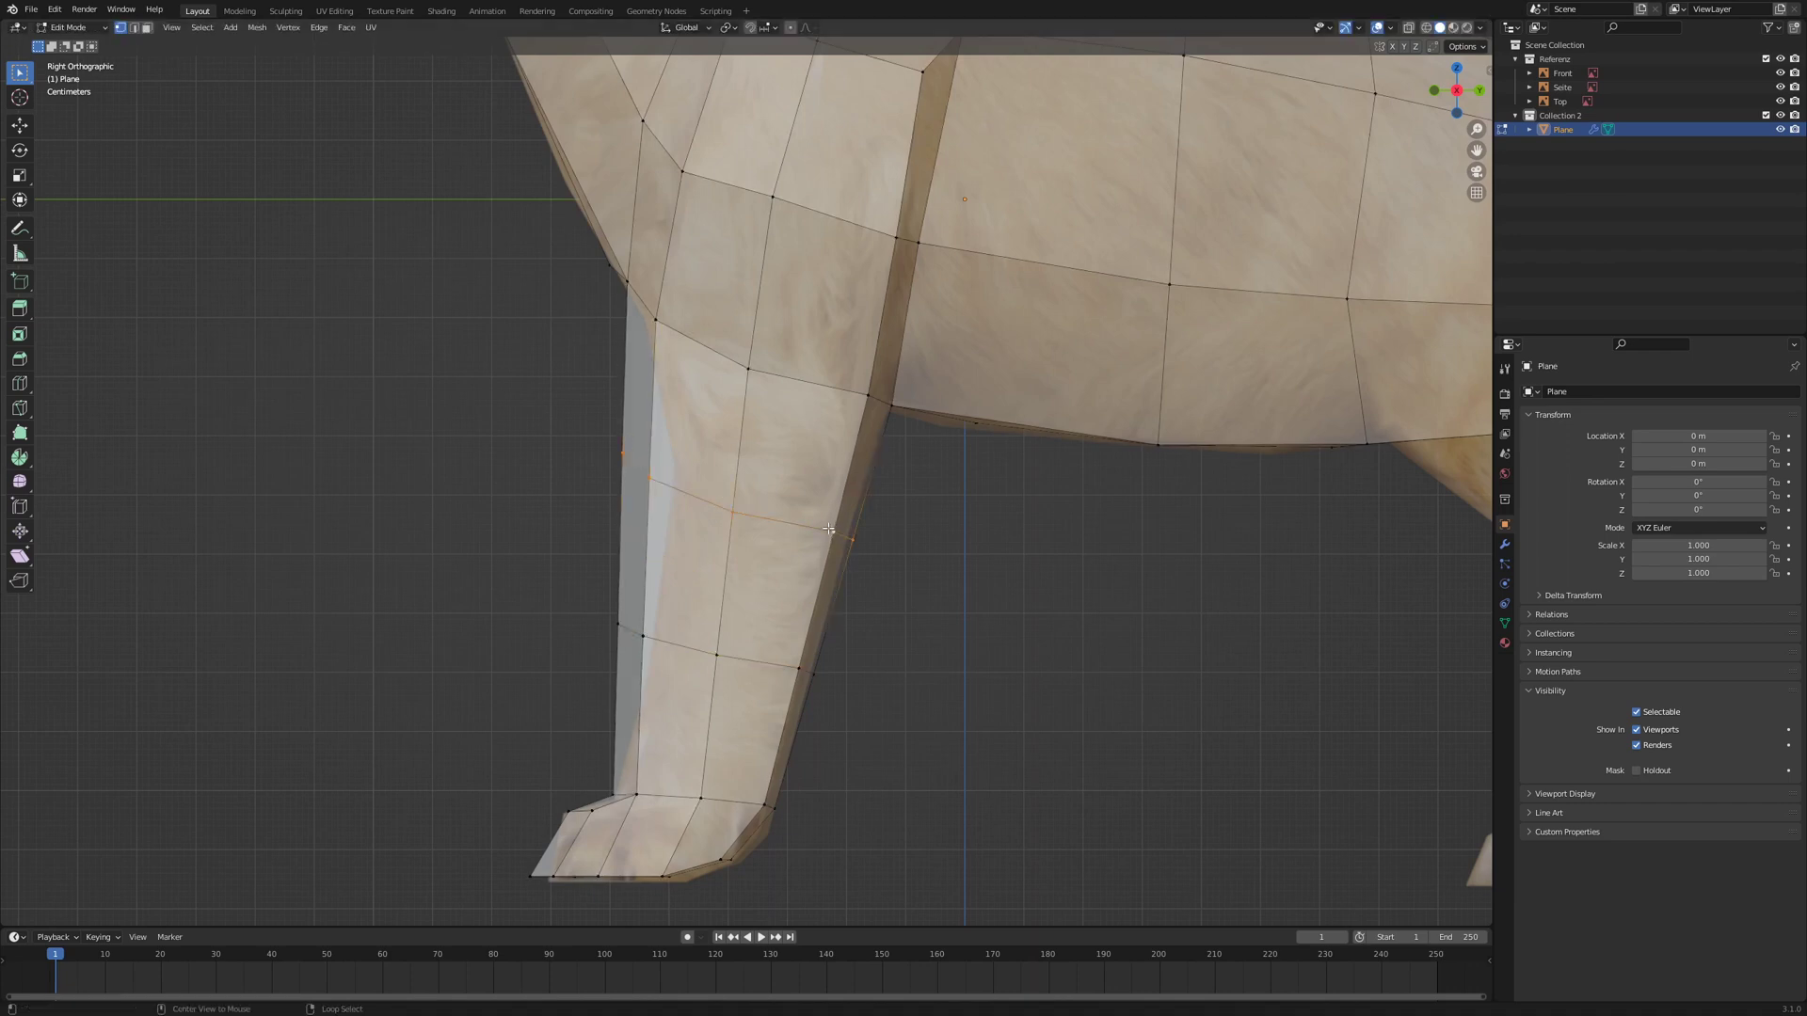
key(g)
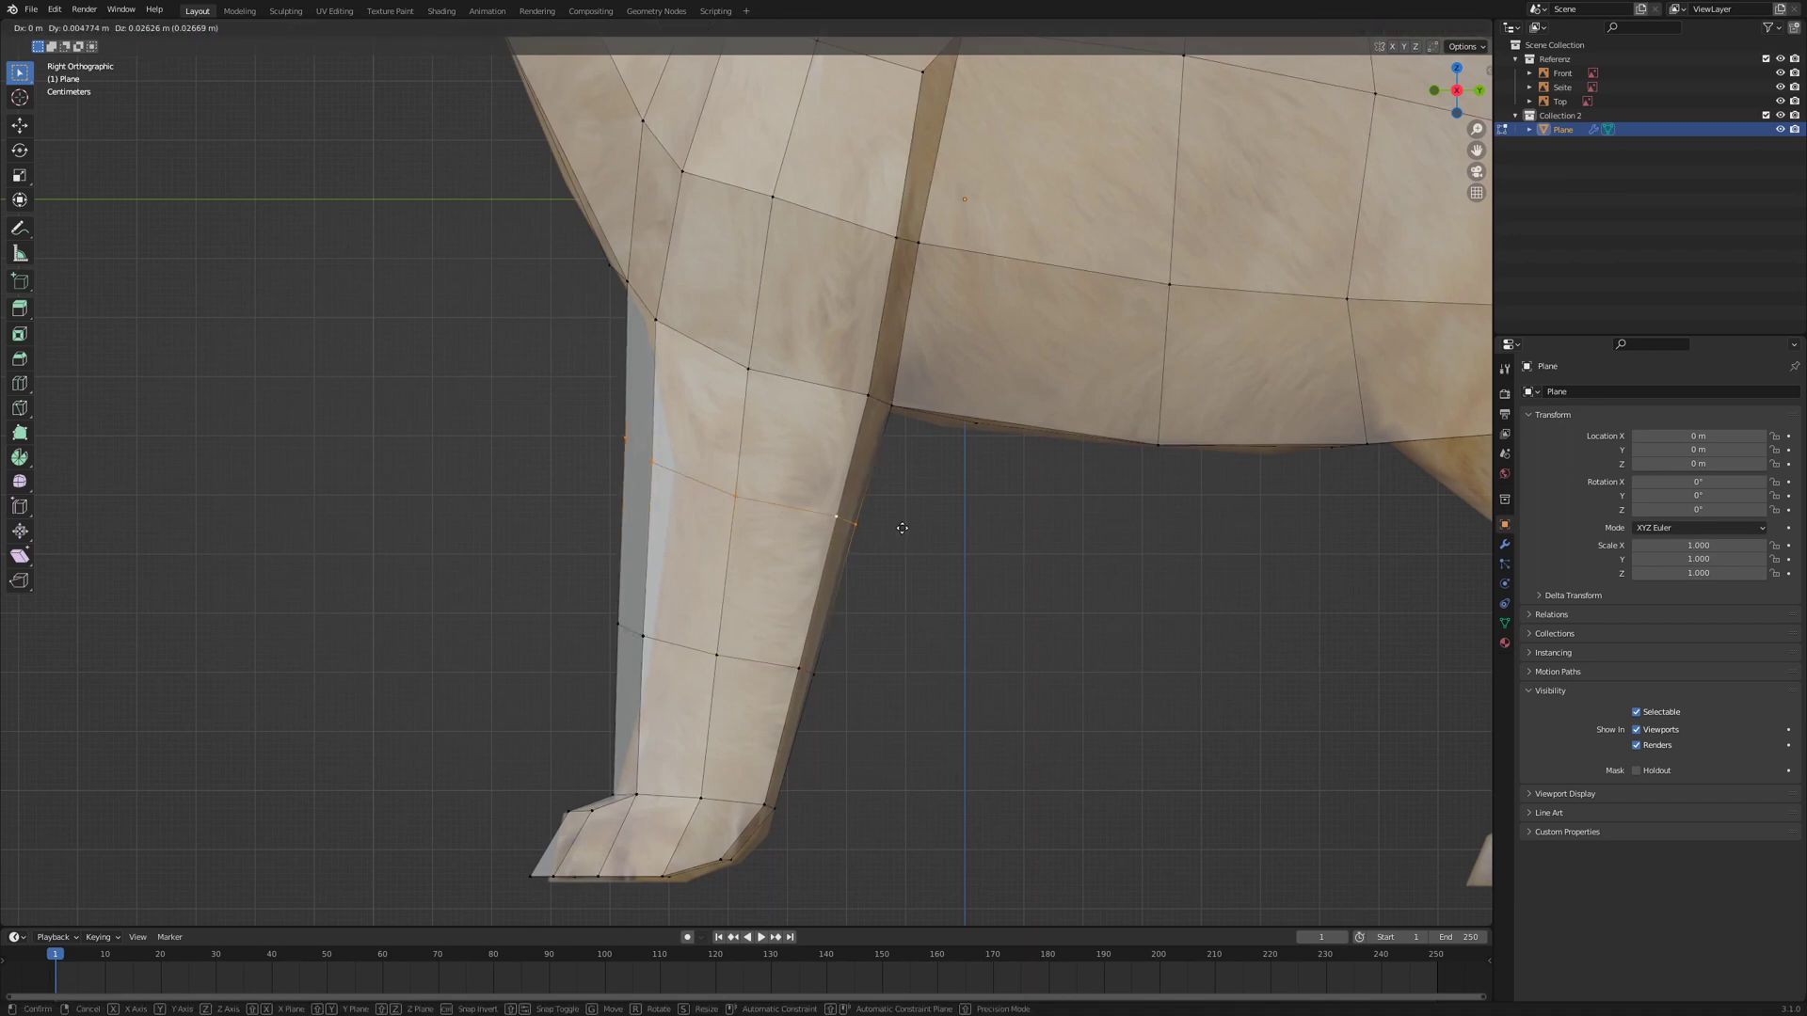
click(901, 527)
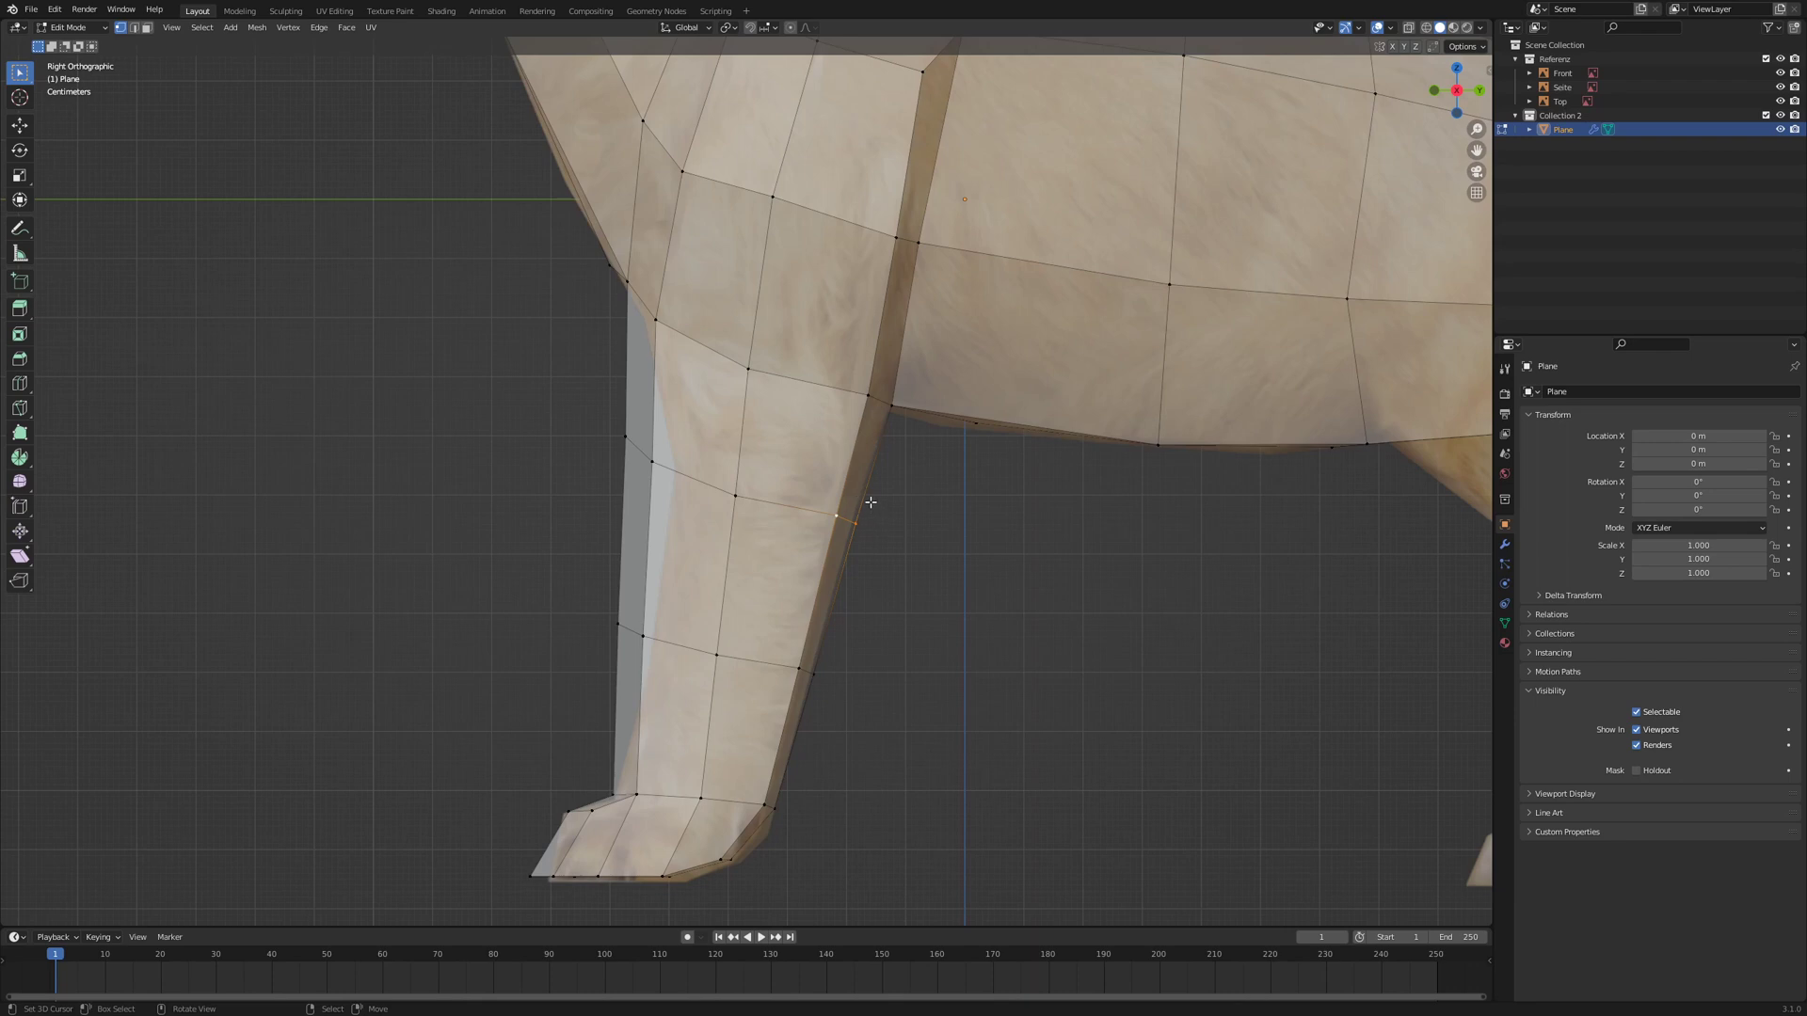
key(g)
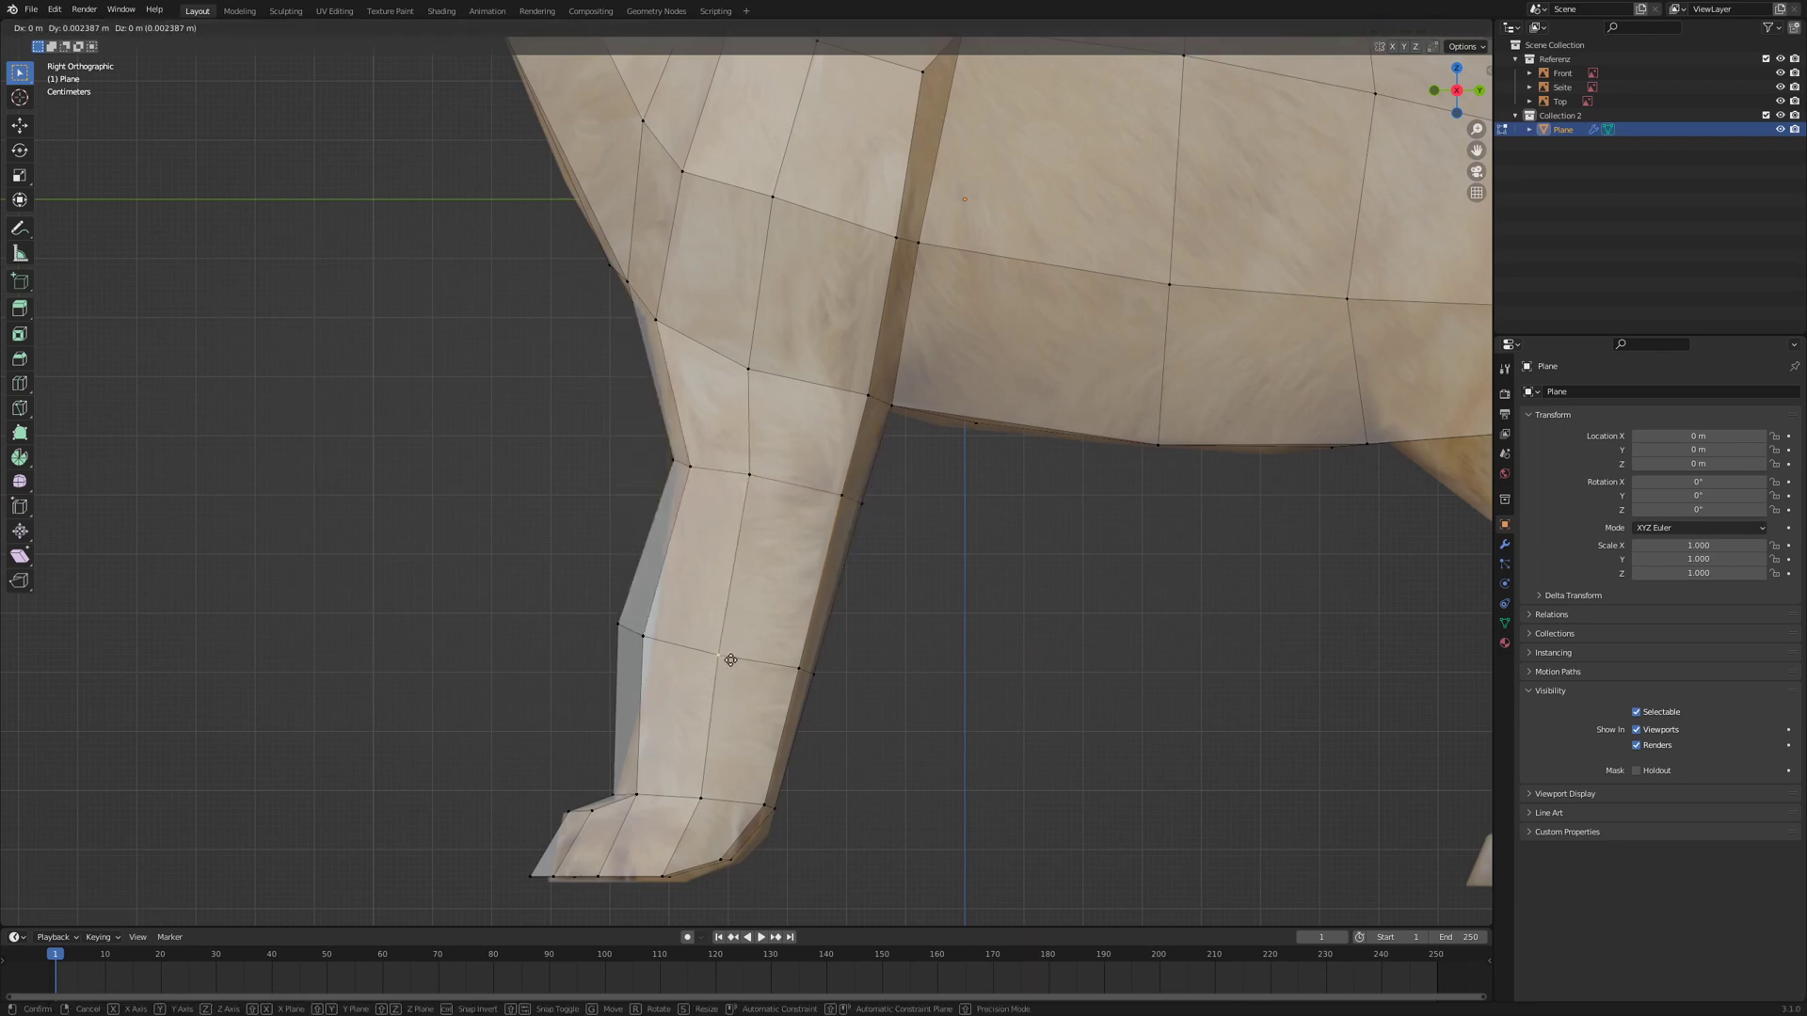
click(686, 649)
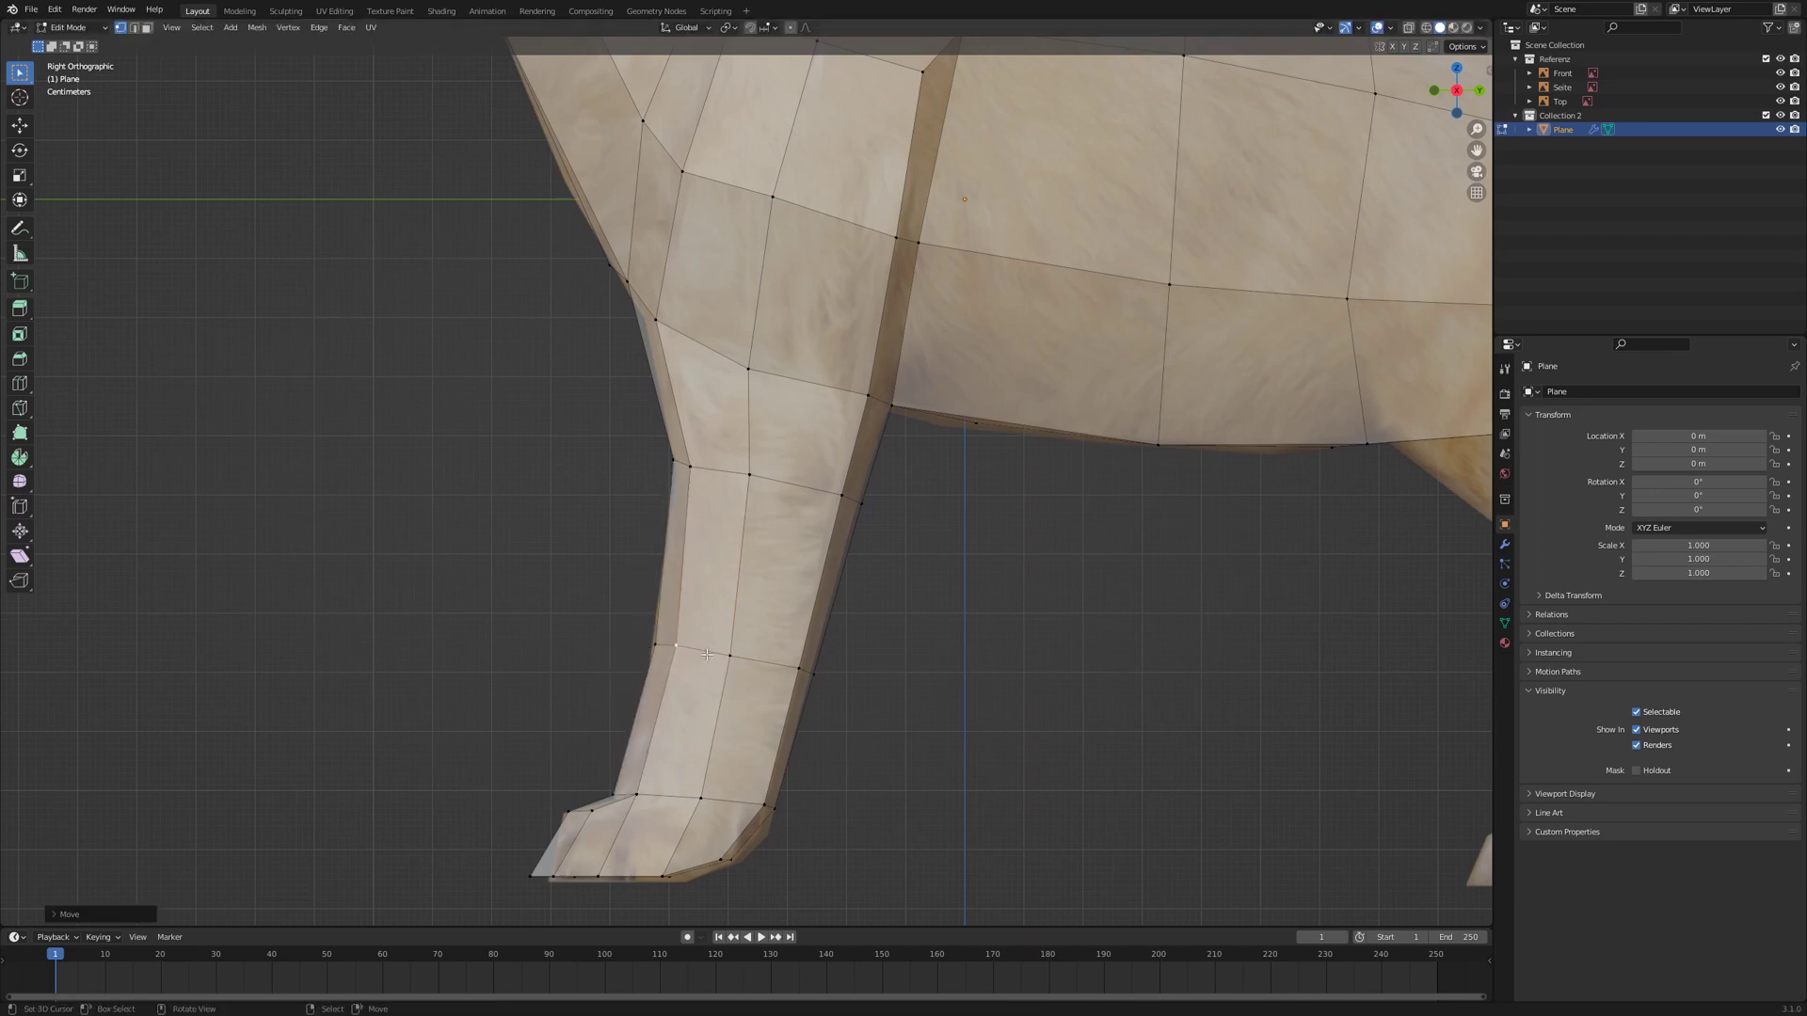
- Select the four side faces of the hindquarters and extrude them outward to start the thigh, using the top reference
middle_drag(686, 631, 702, 424)
key(KP_3)
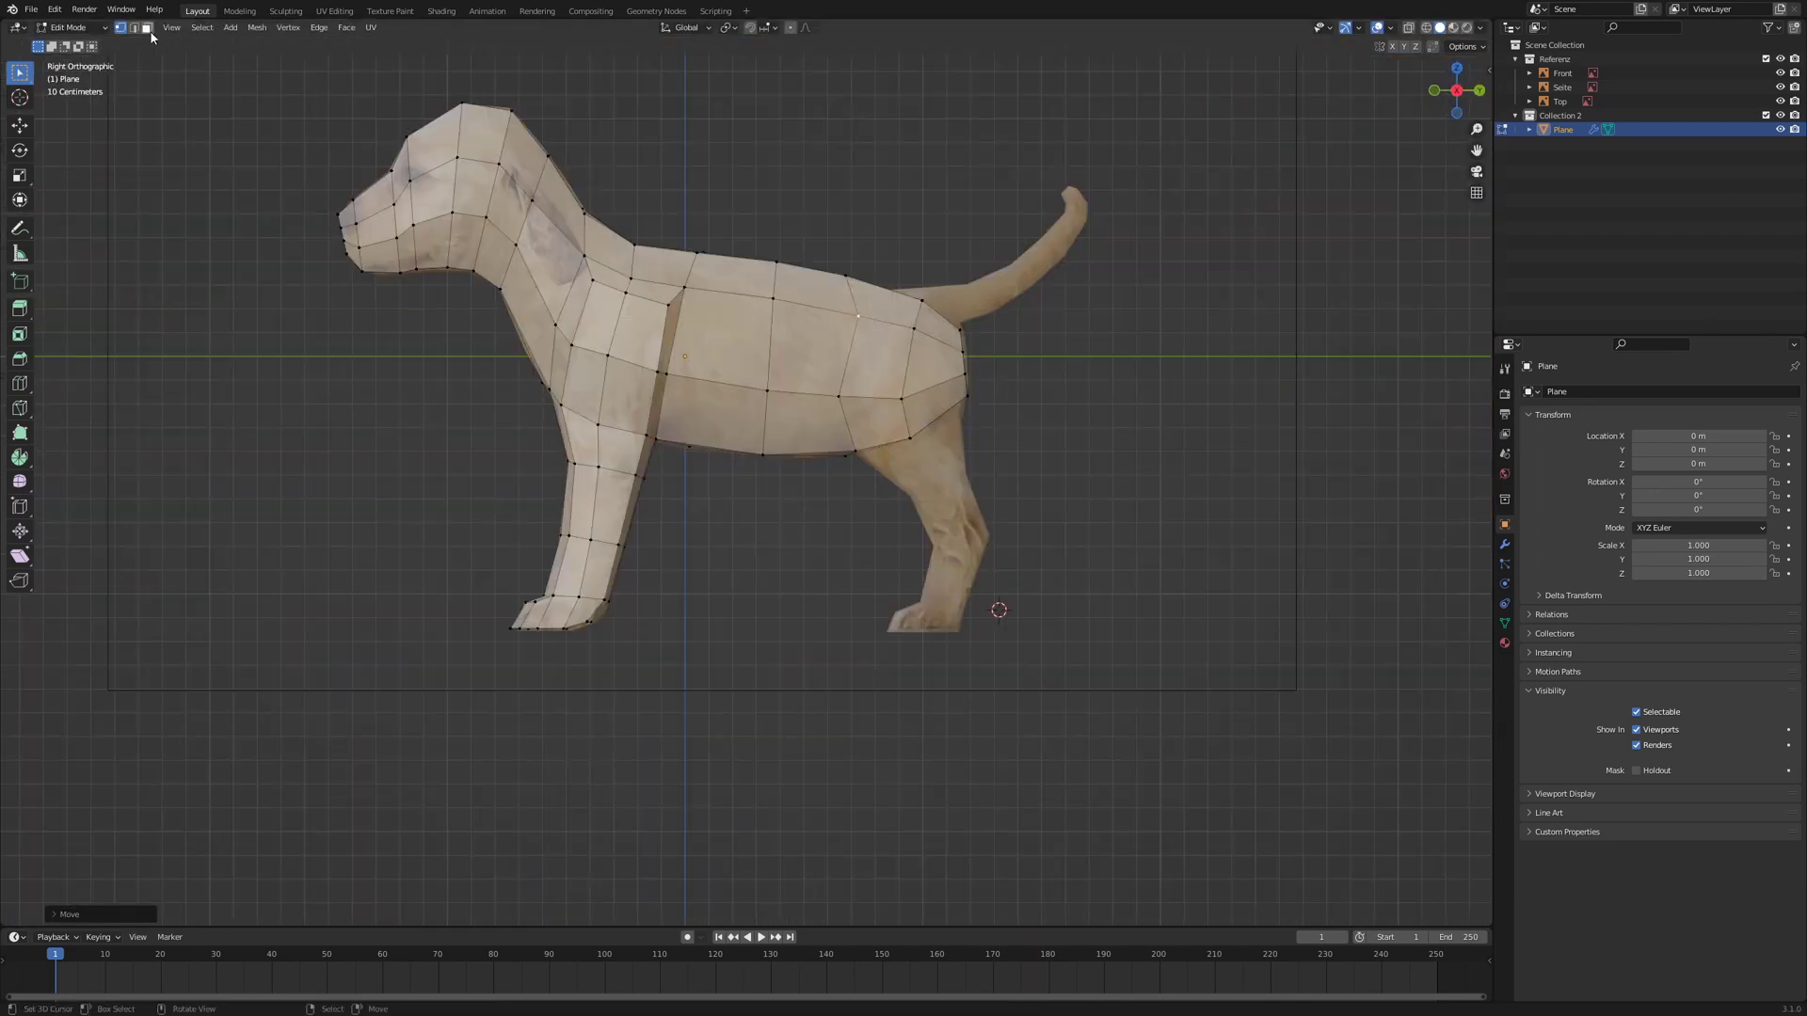
click(881, 368)
shift+click(874, 426)
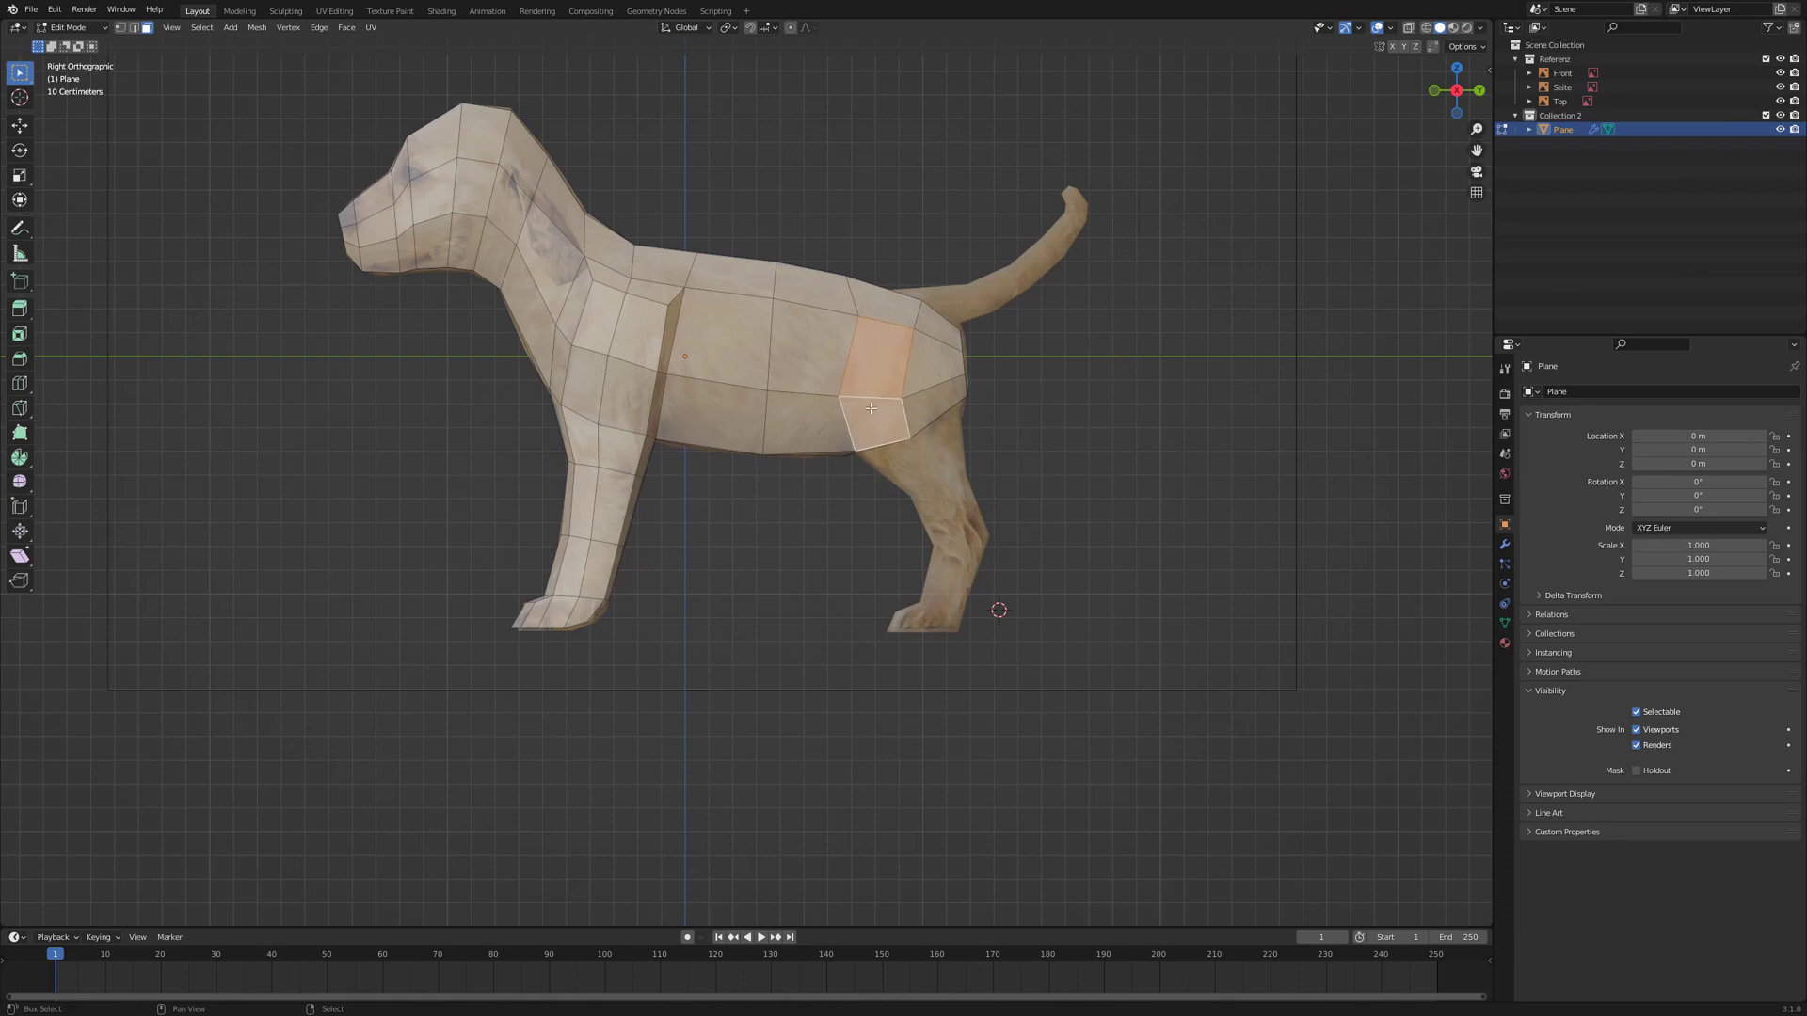
shift+click(933, 417)
shift+click(922, 371)
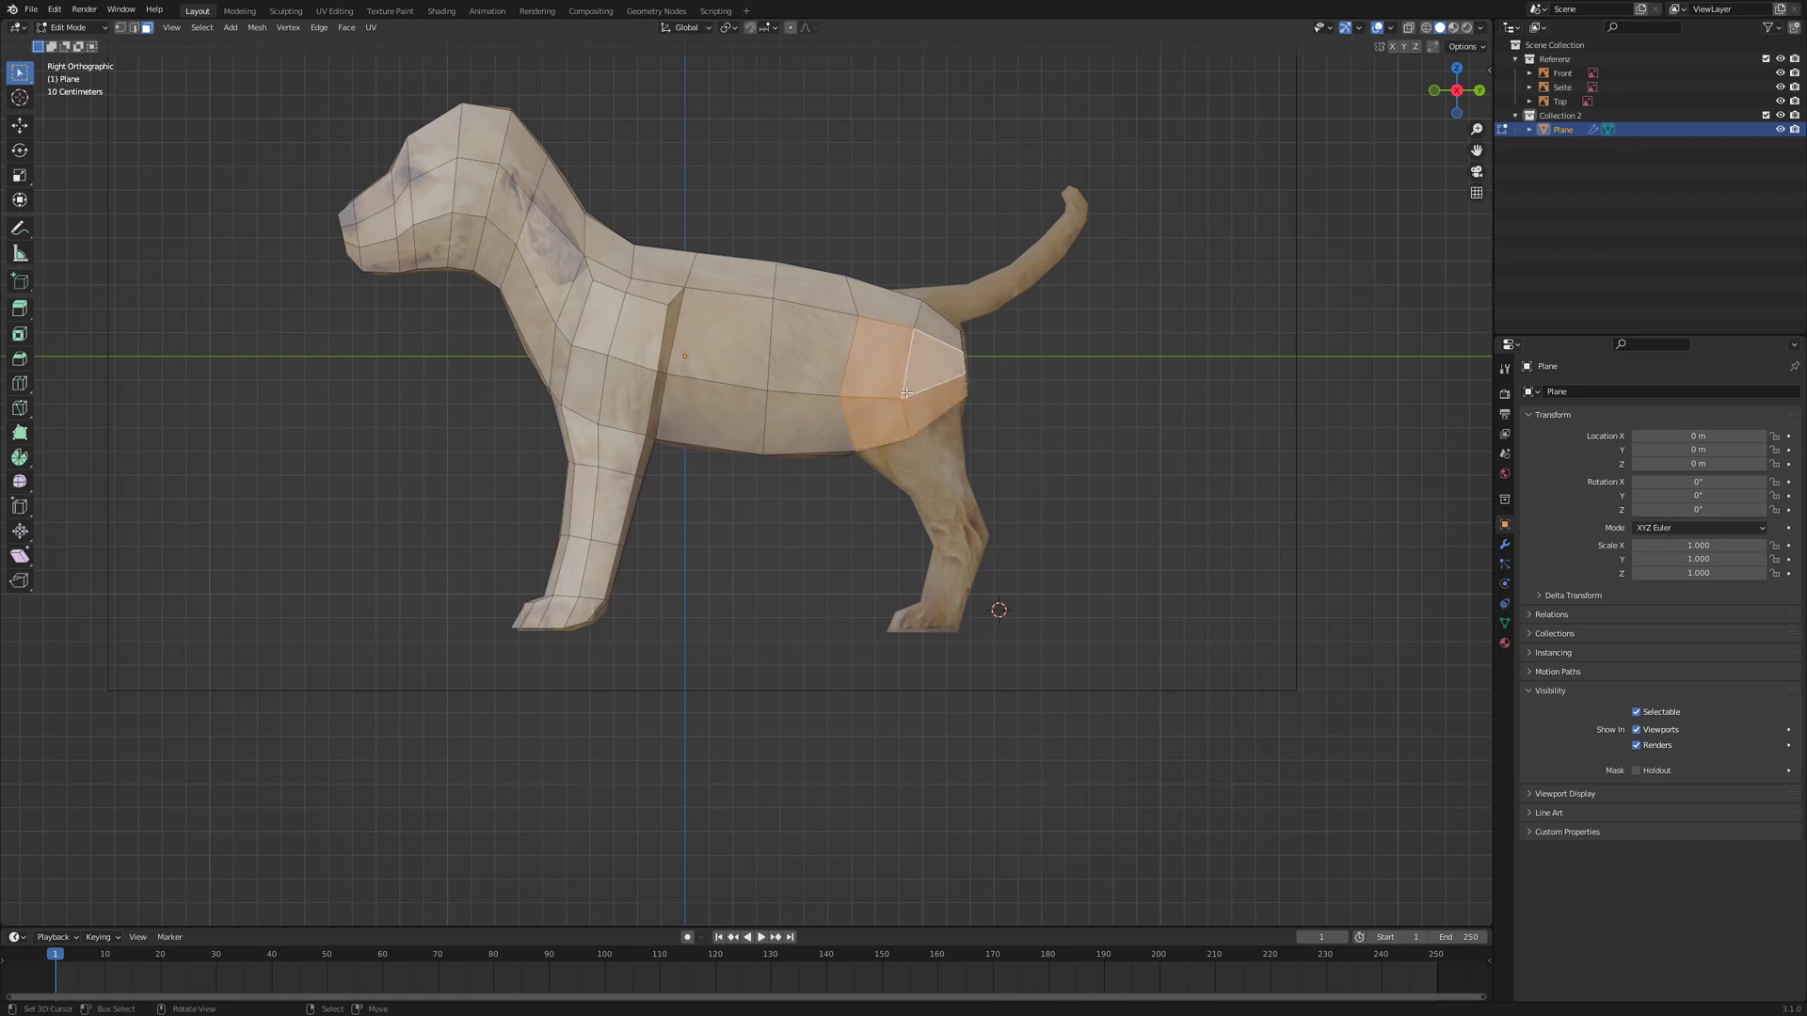
key(KP_7)
scroll(904, 393, up, 3)
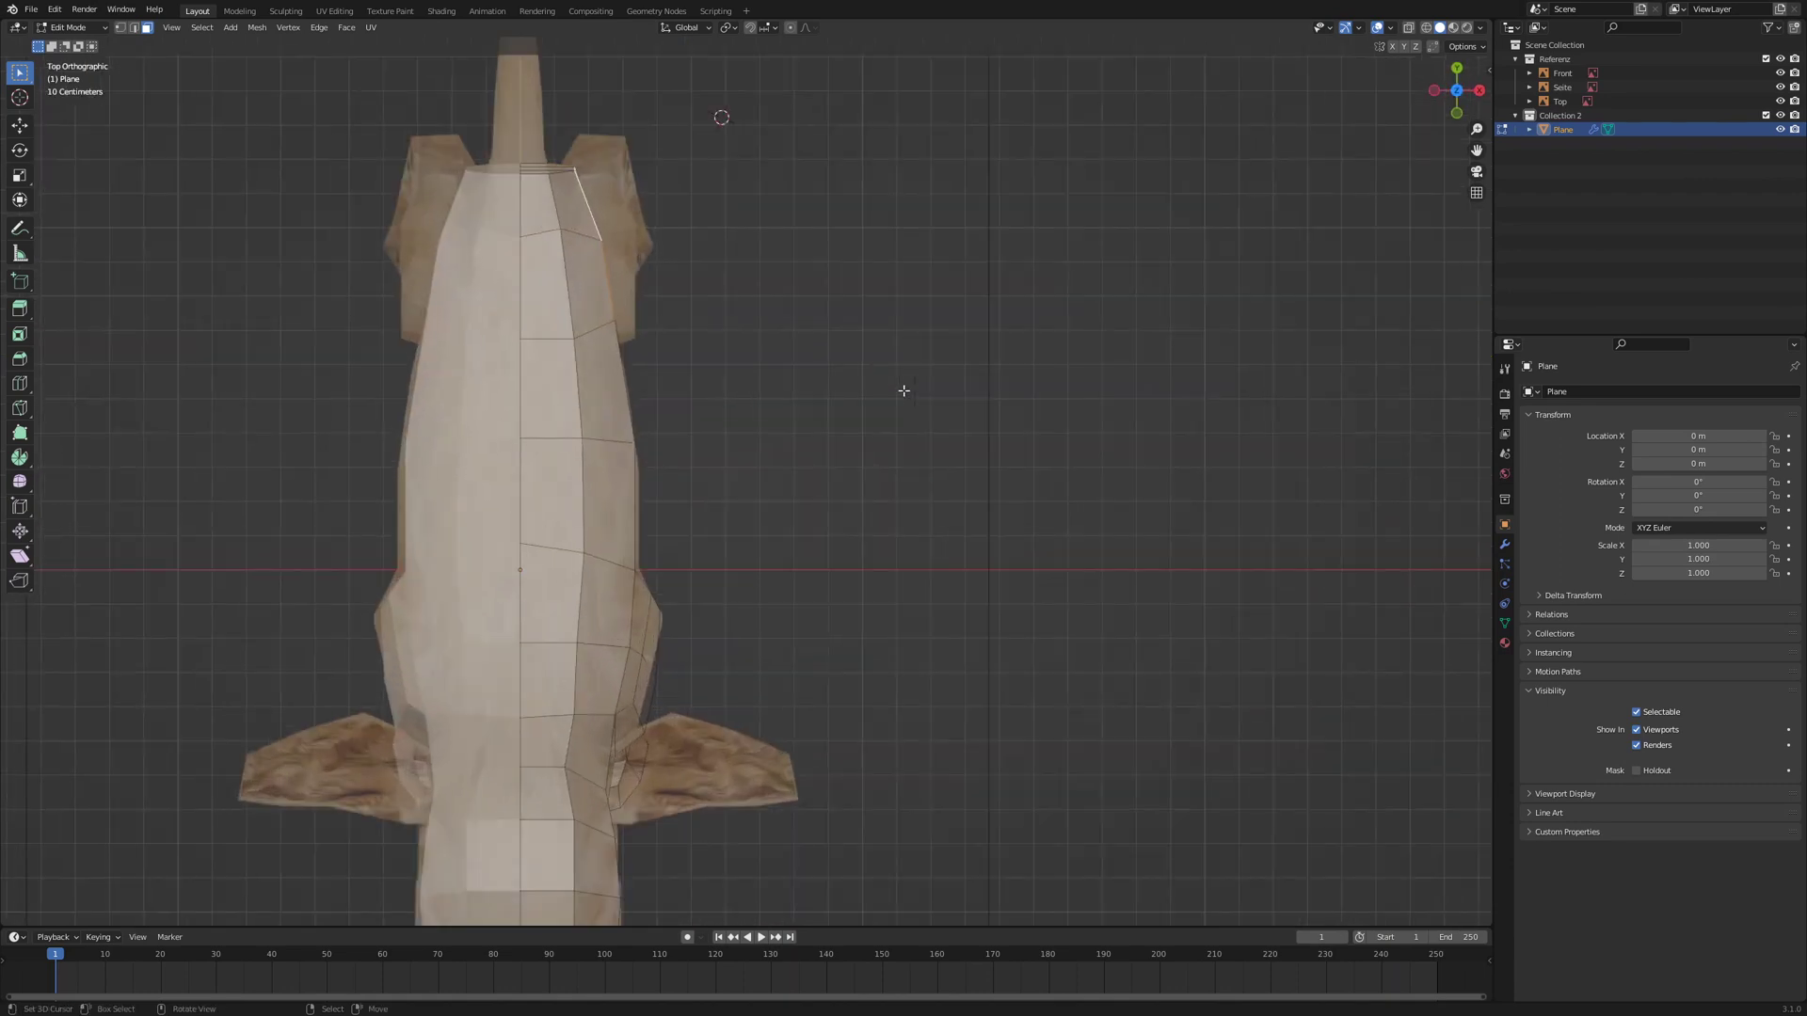
key(KP_Decimal)
scroll(912, 399, down, 4)
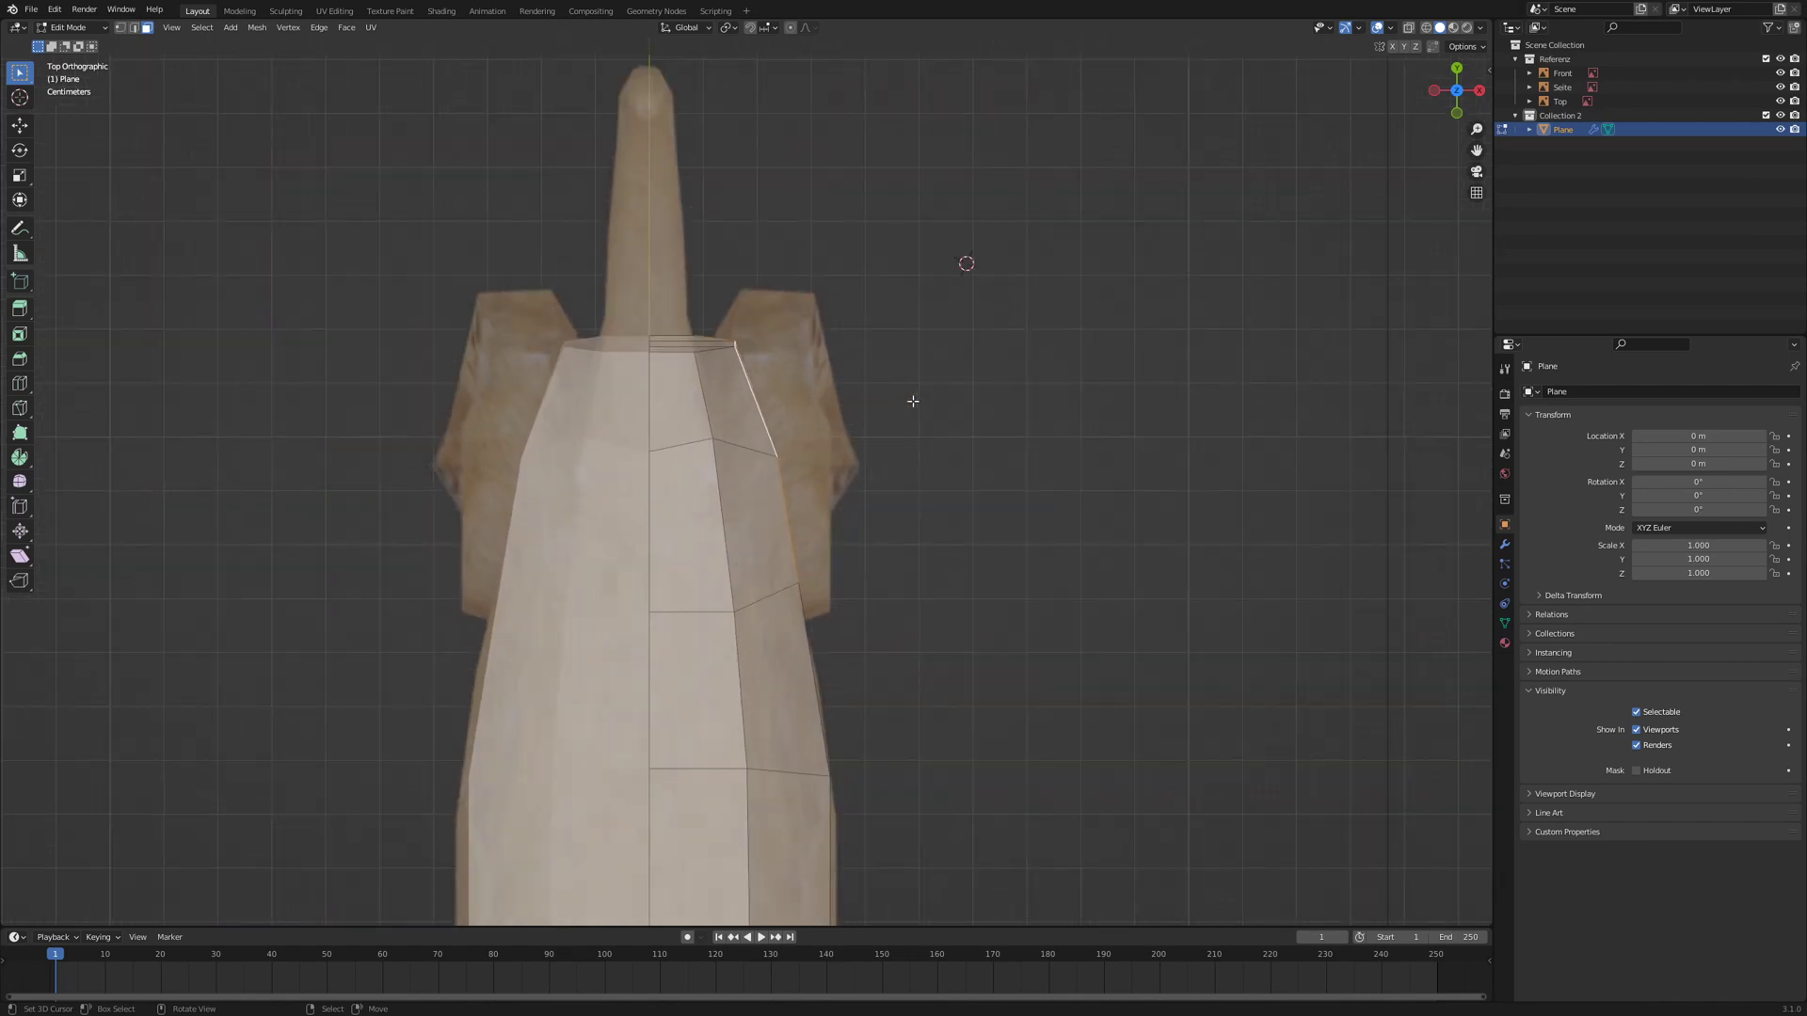
key(e)
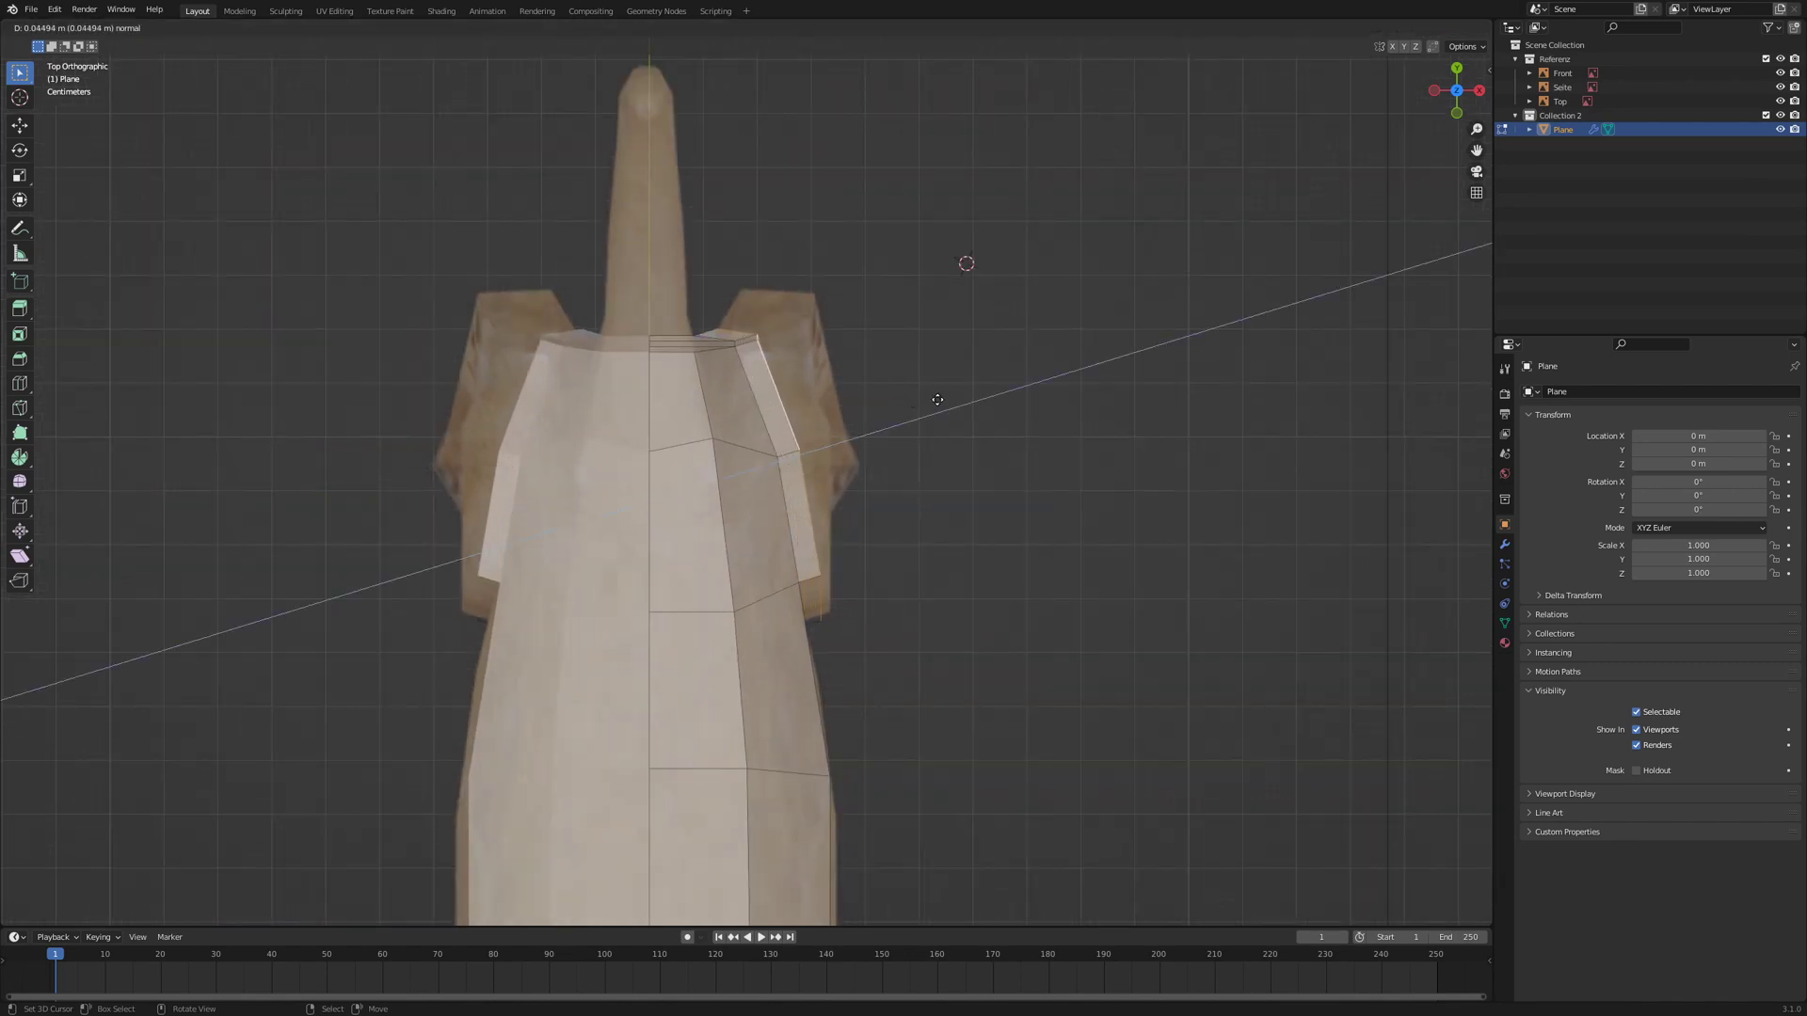
click(953, 410)
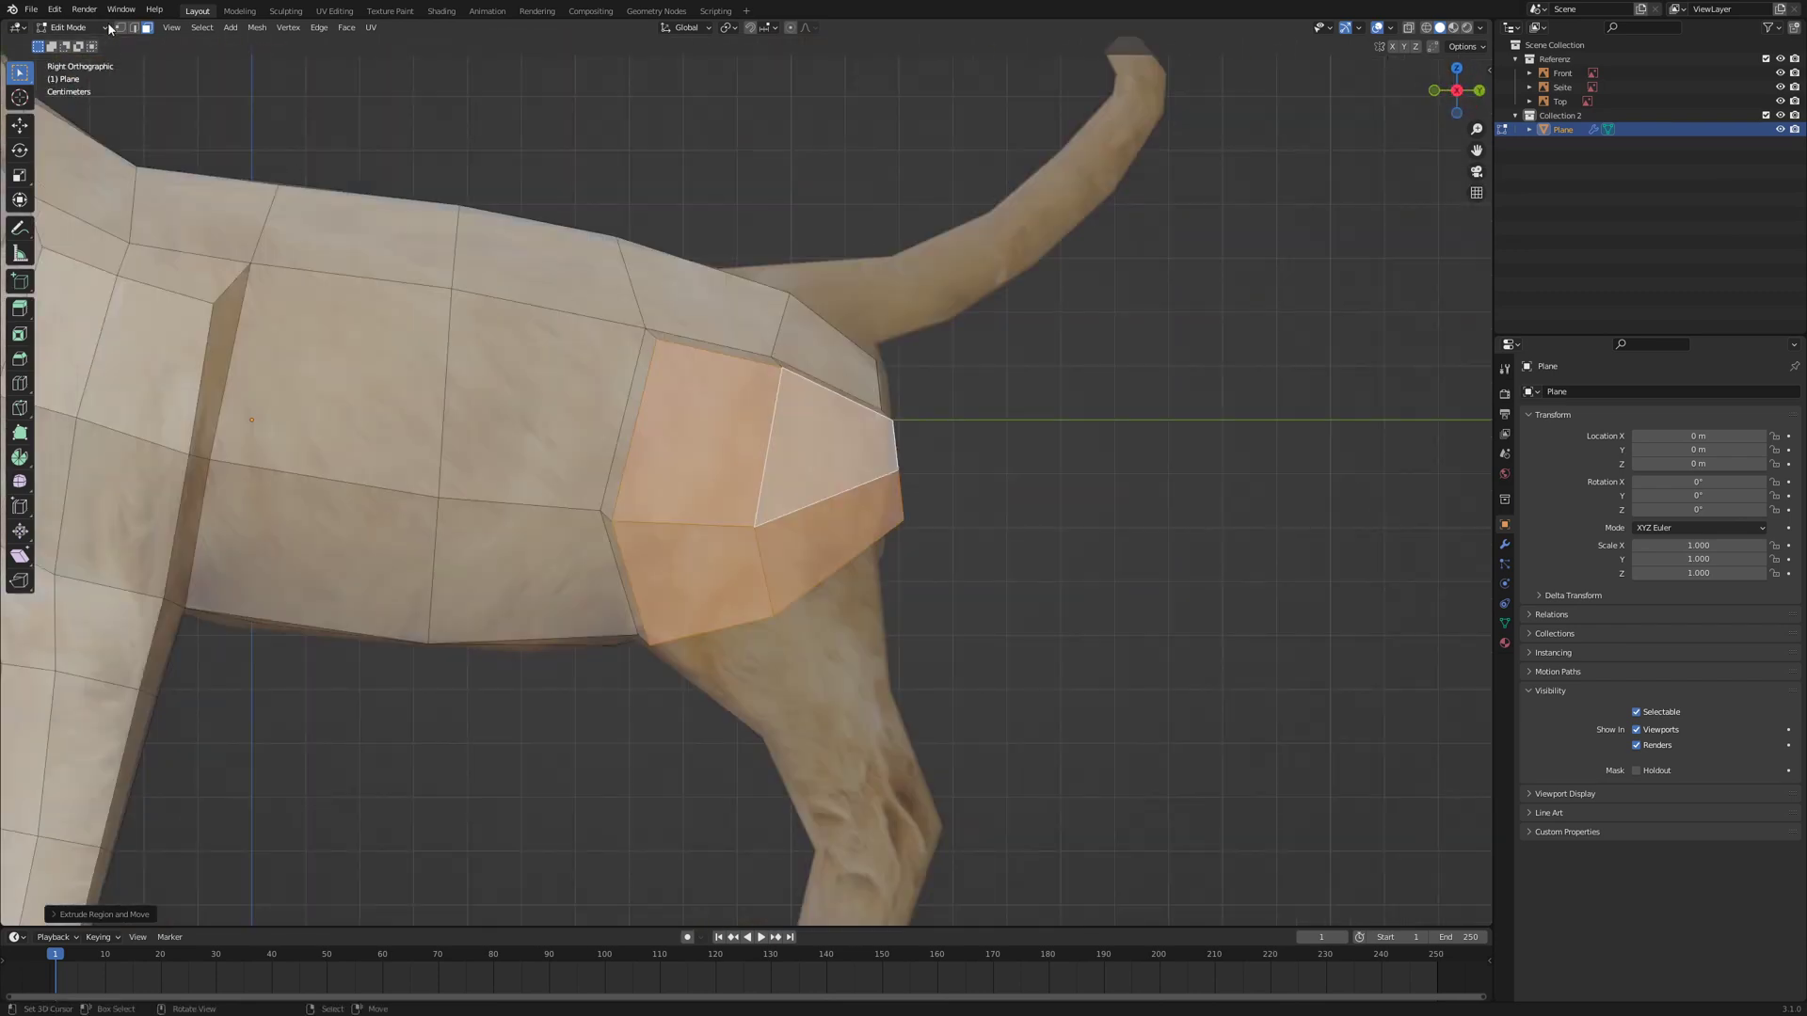
- Move the upper front and upper middle vertices of the extruded thigh to begin rounding its top edge
click(119, 27)
click(674, 351)
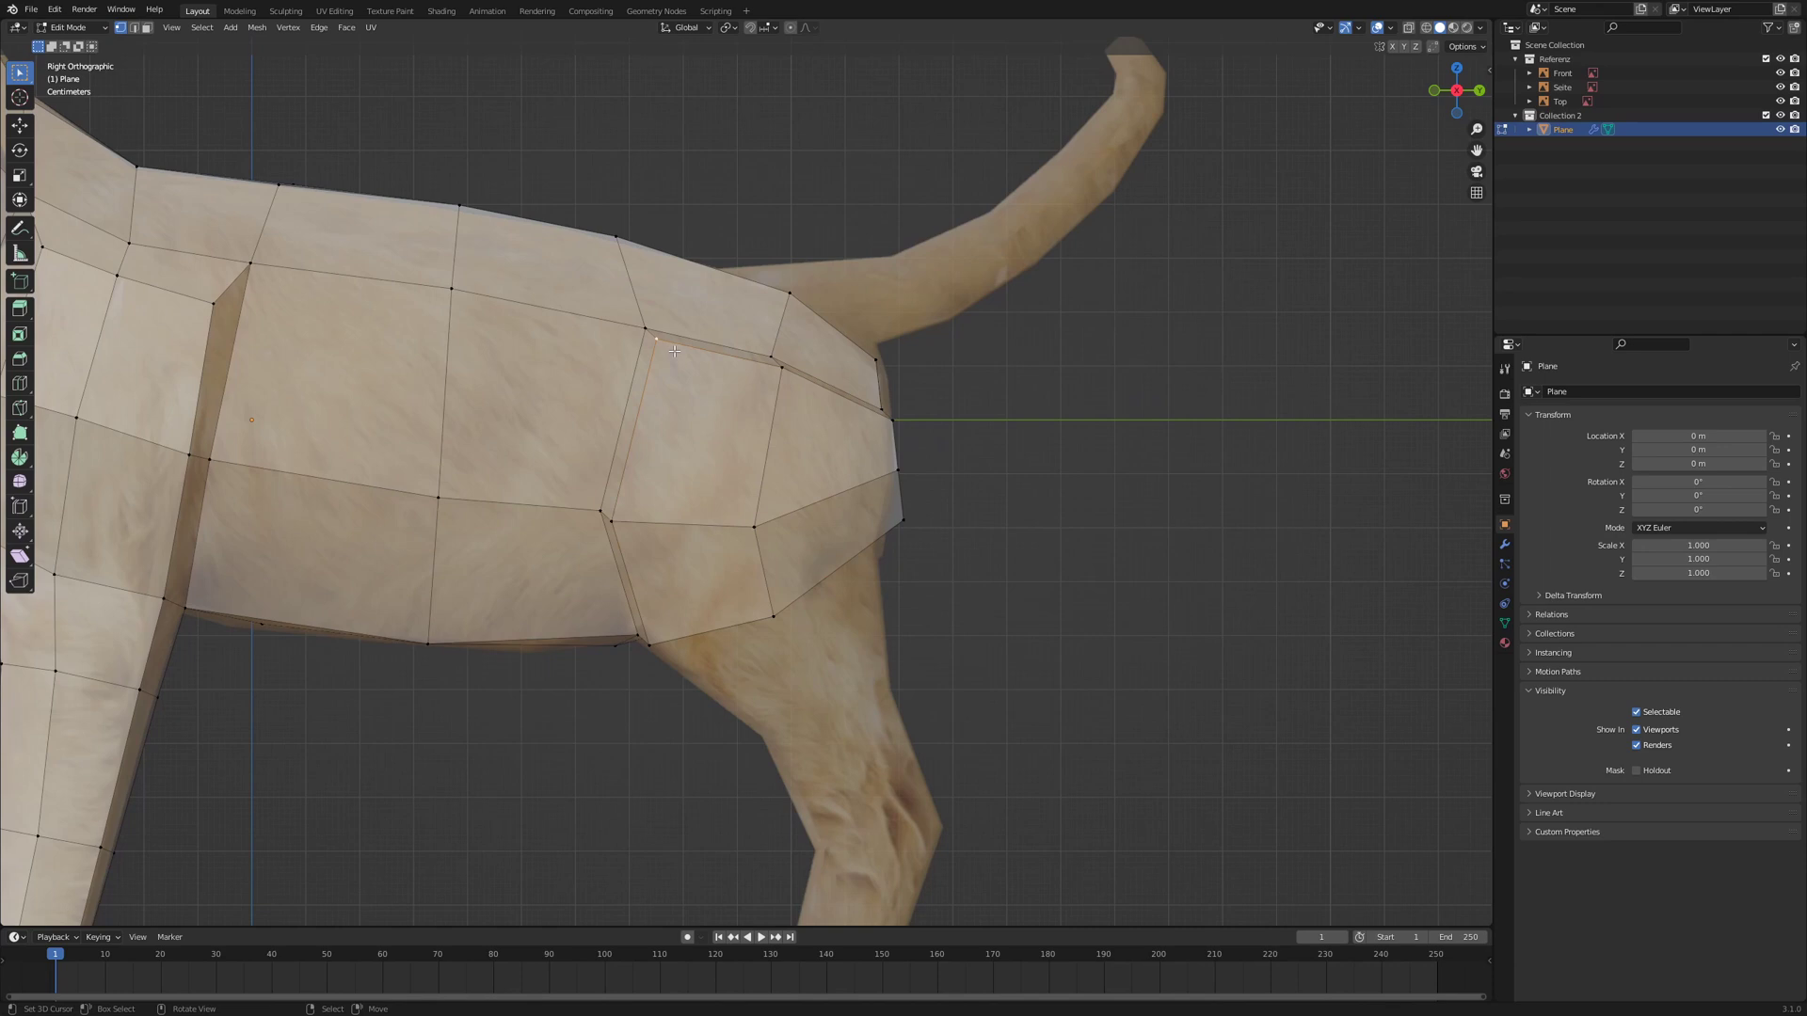
key(g)
click(699, 386)
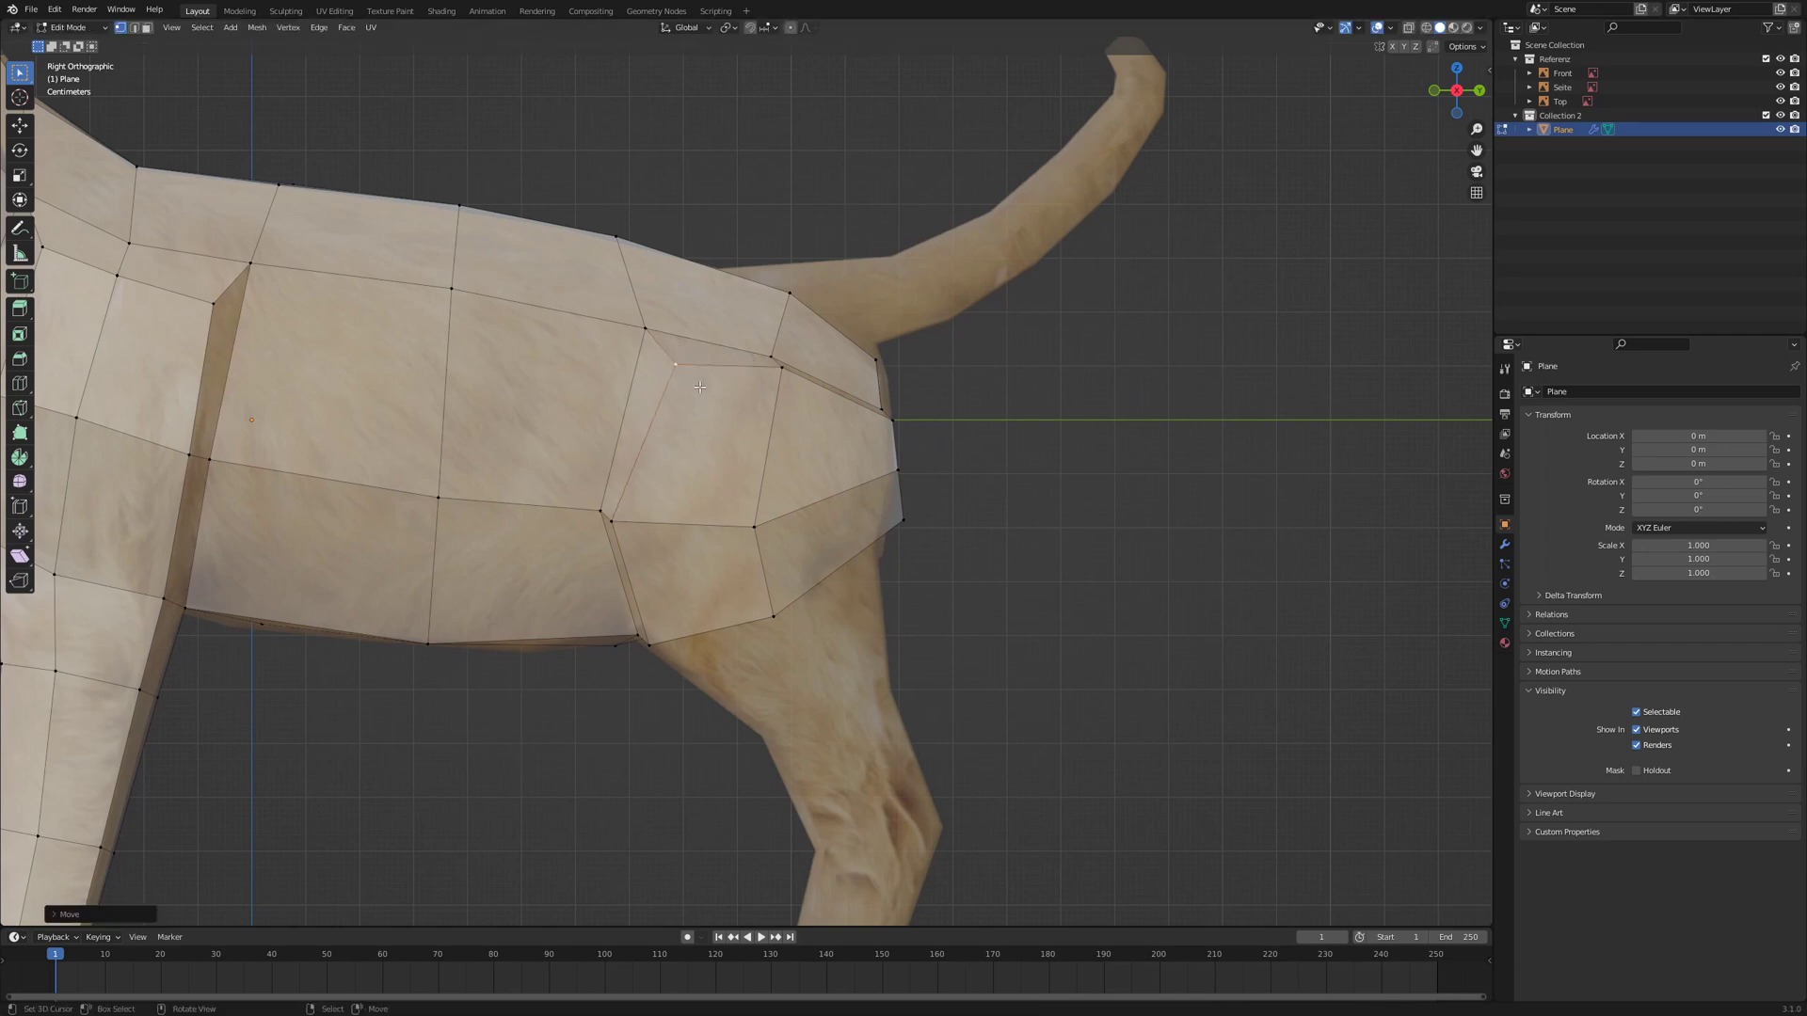
right_click(797, 387)
key(g)
click(777, 400)
- Move the three rear vertices of the extruded thigh forward to round its back edge
right_click(900, 436)
key(g)
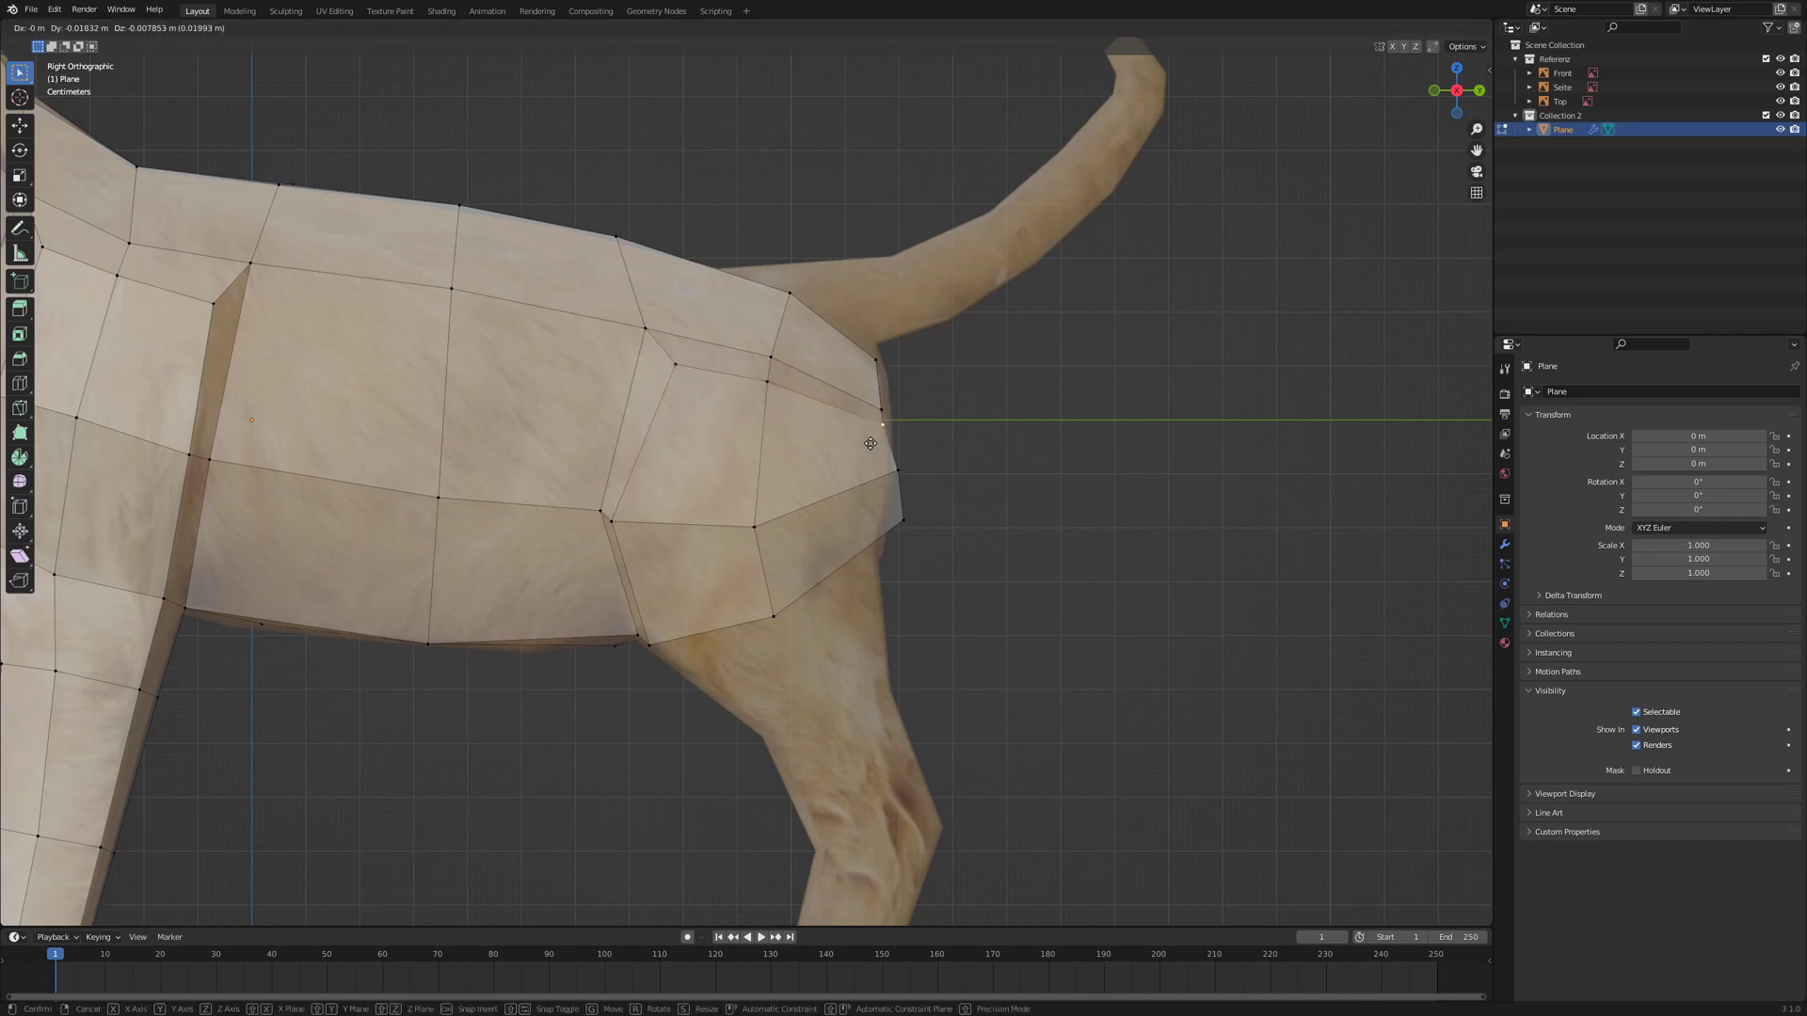
click(872, 444)
right_click(903, 478)
key(g)
click(867, 493)
right_click(897, 519)
key(g)
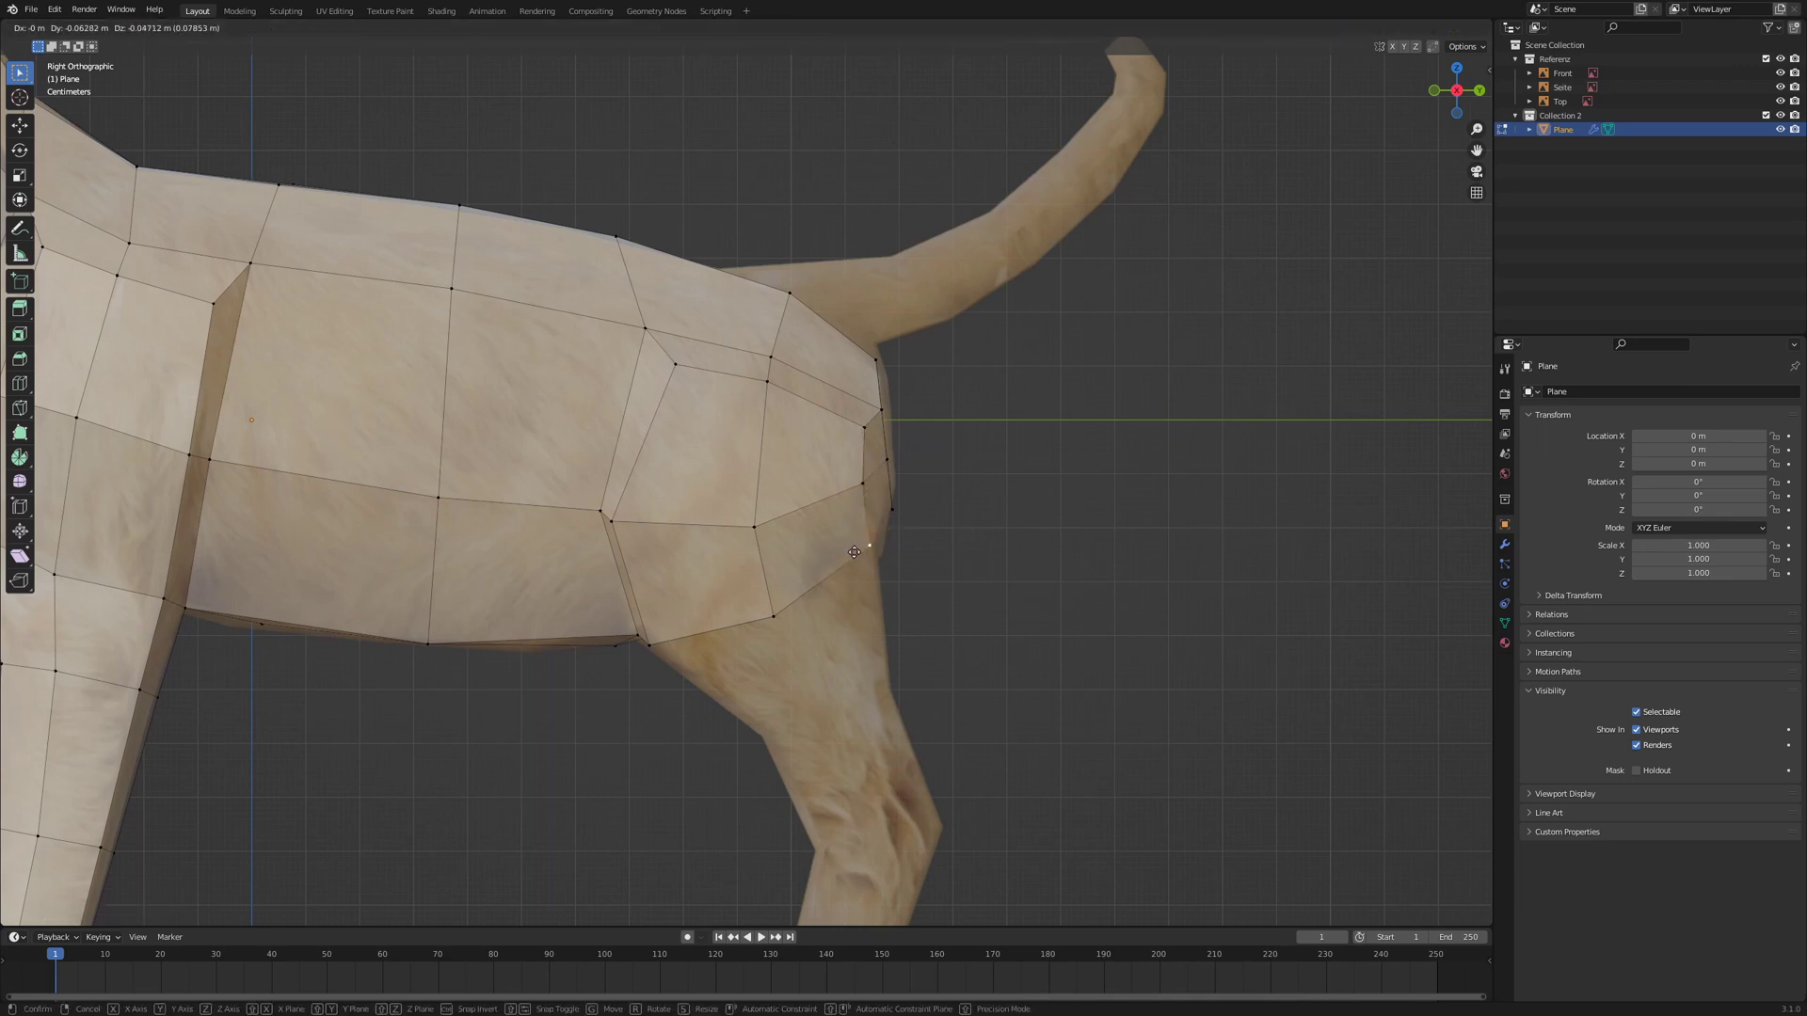
click(858, 554)
- Move the middle vertex on the thigh's front edge slightly toward the rear
right_click(633, 527)
key(g)
click(659, 525)
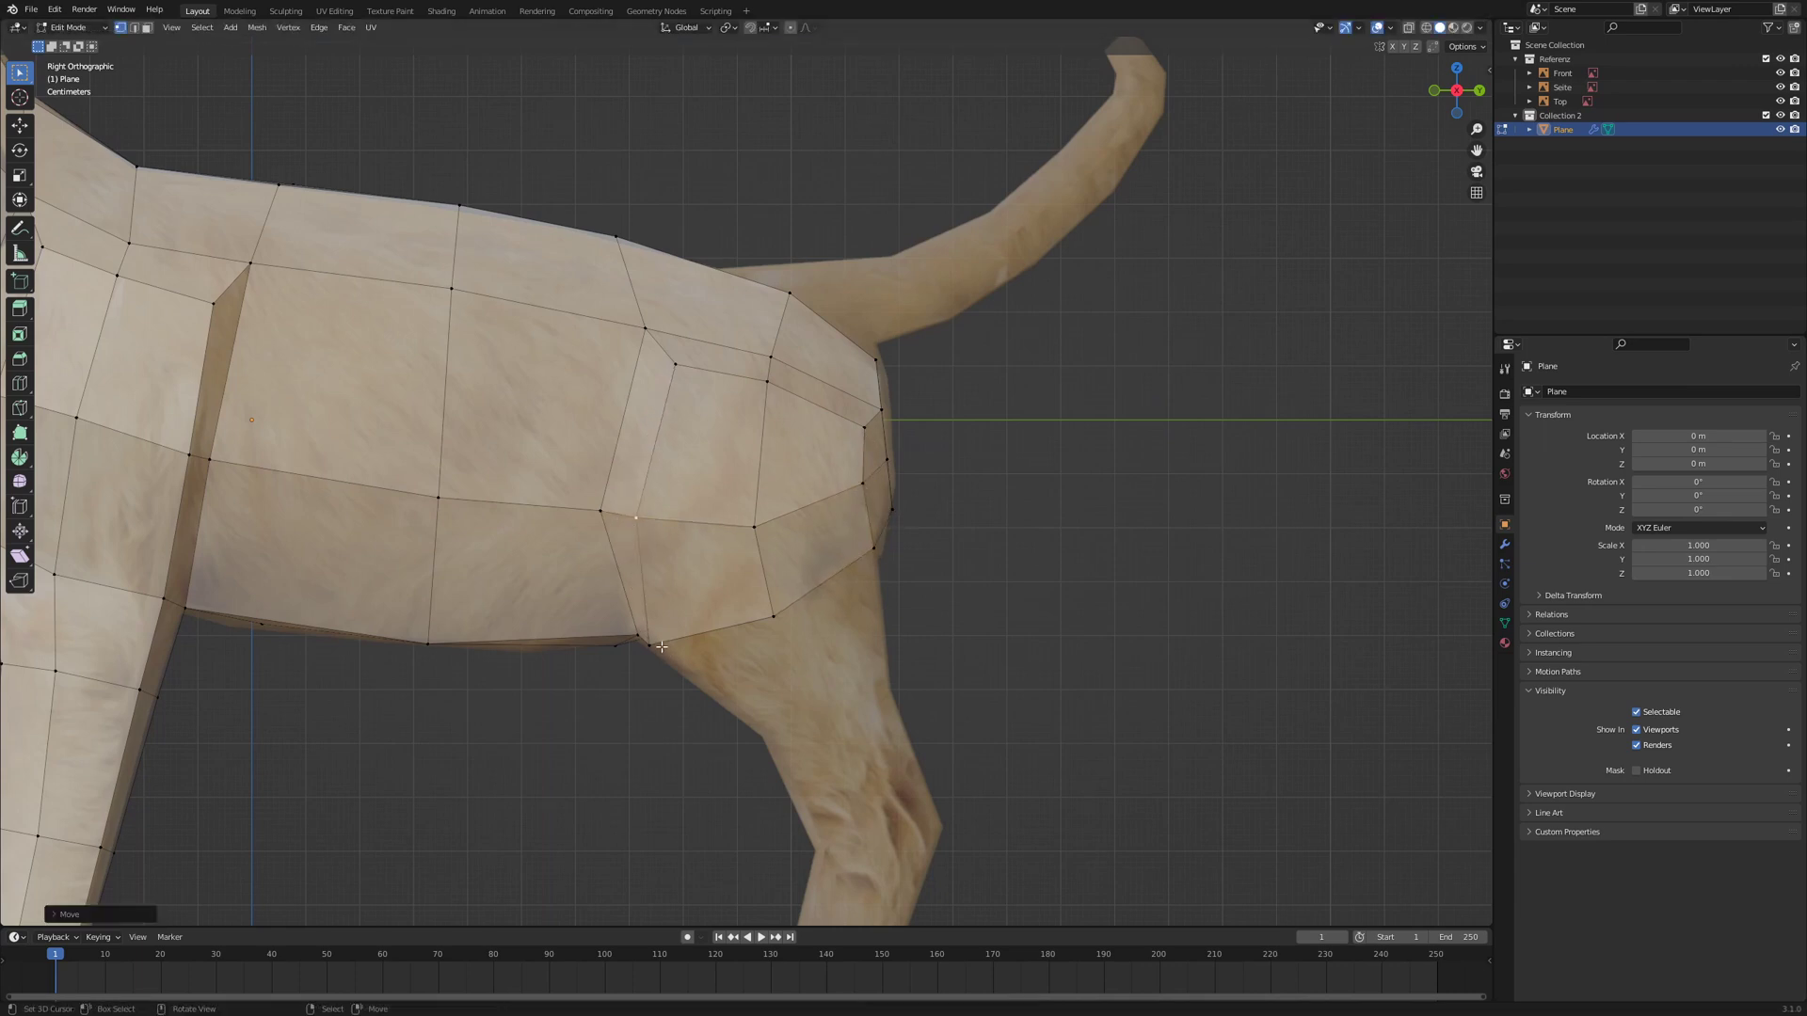
- Move the vertex at the thigh's lower front corner slightly along the belly line
right_click(660, 646)
key(g)
click(657, 646)
- From behind, move the two inner underside vertices of the thigh inward toward the body's centre line
middle_drag(847, 640, 715, 553)
key(KP_1)
key(ctrl+KP_1)
key(ctrl+KP_1)
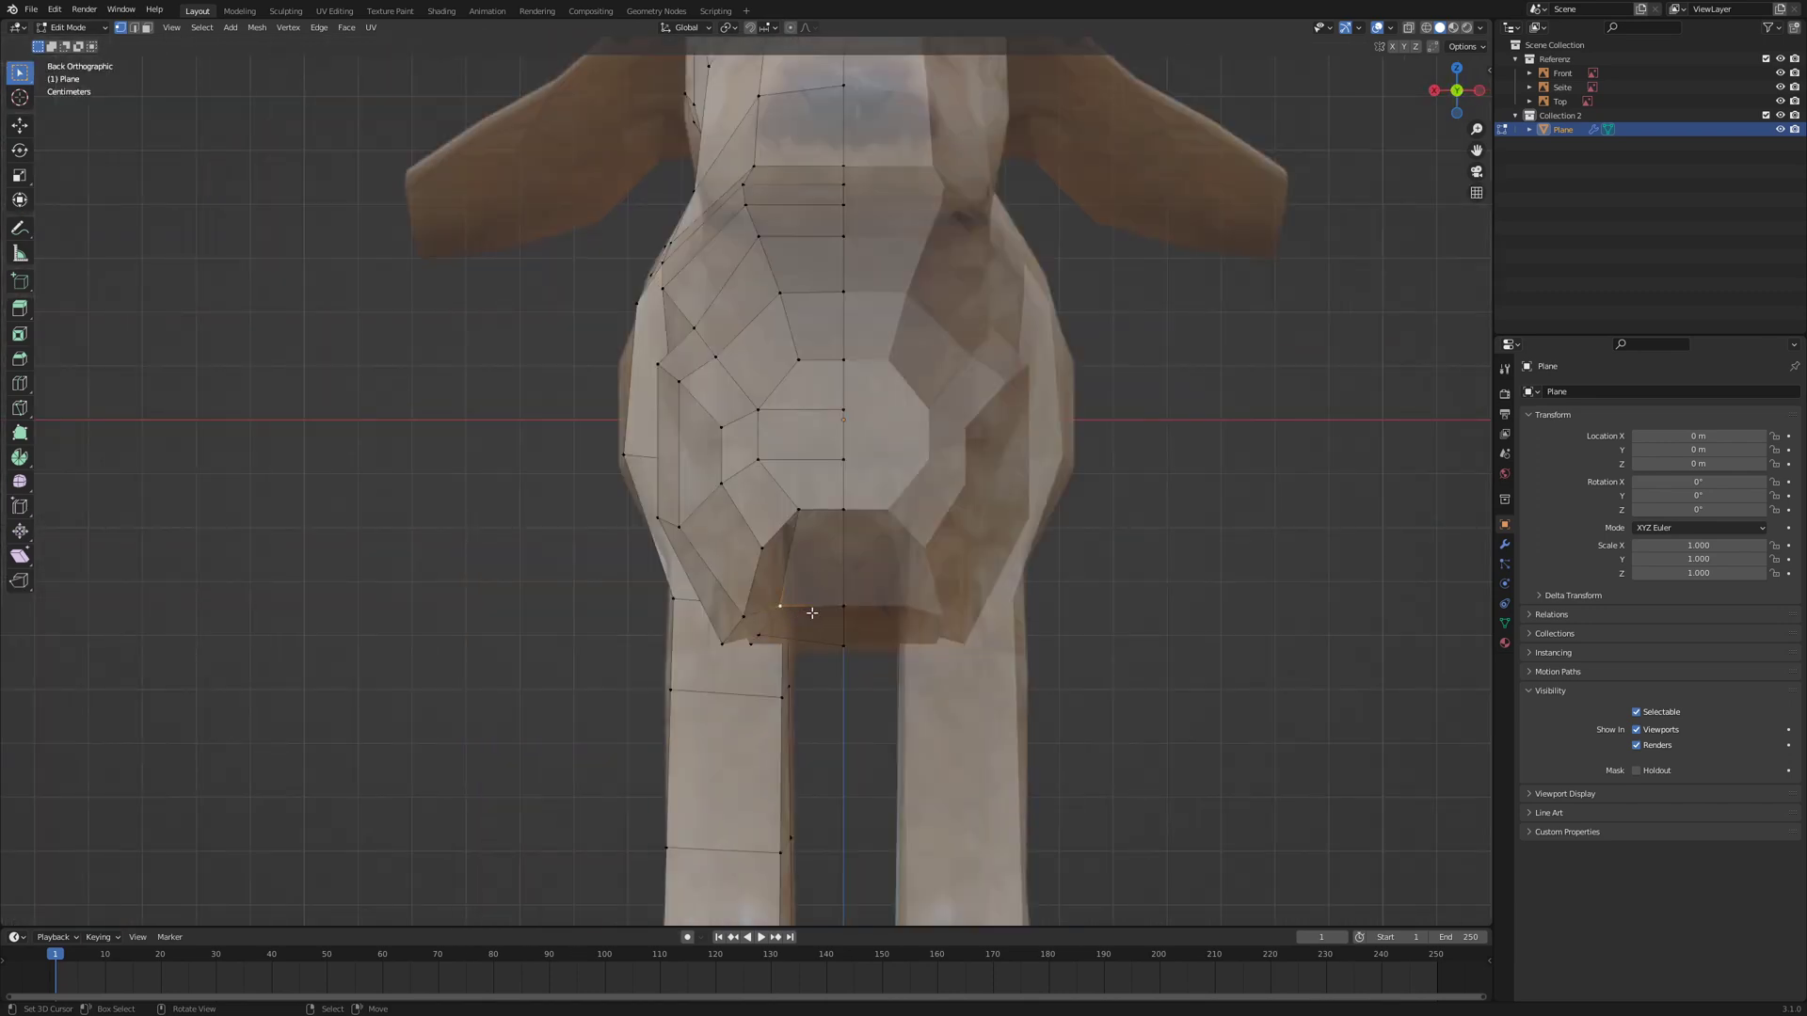
key(g)
click(820, 601)
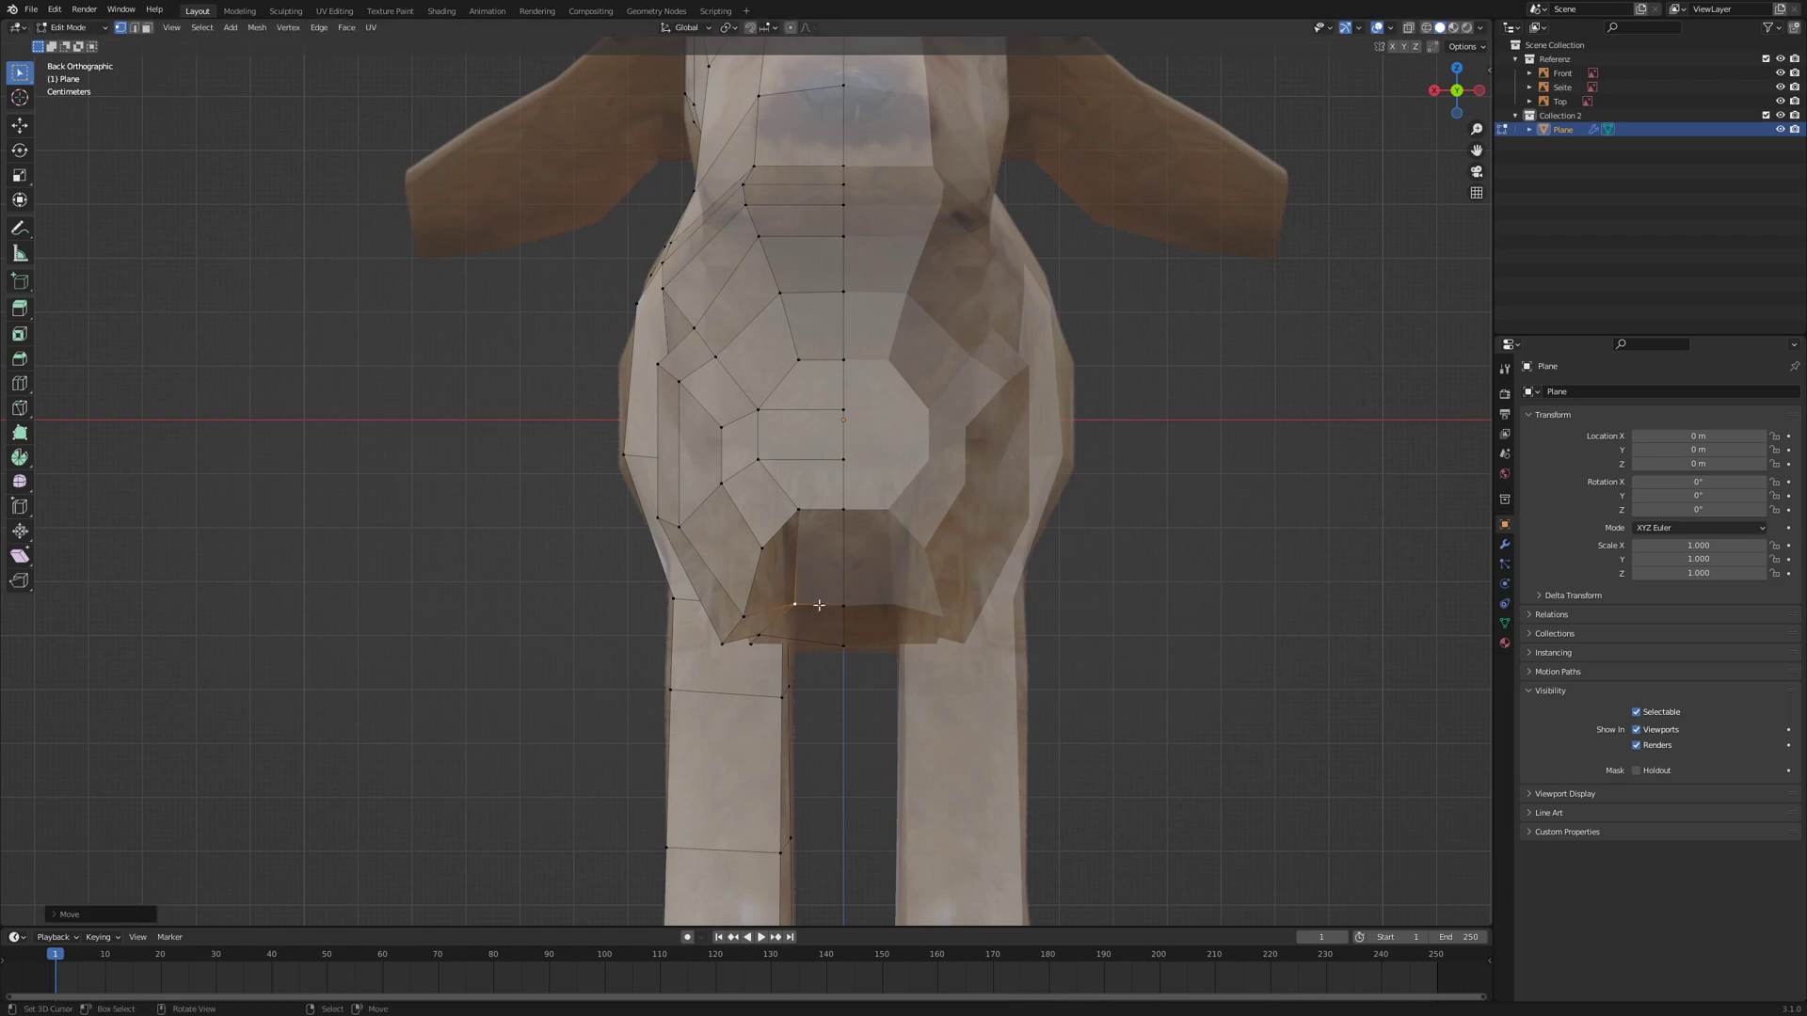
right_click(783, 630)
key(g)
click(814, 628)
middle_drag(814, 629, 800, 595)
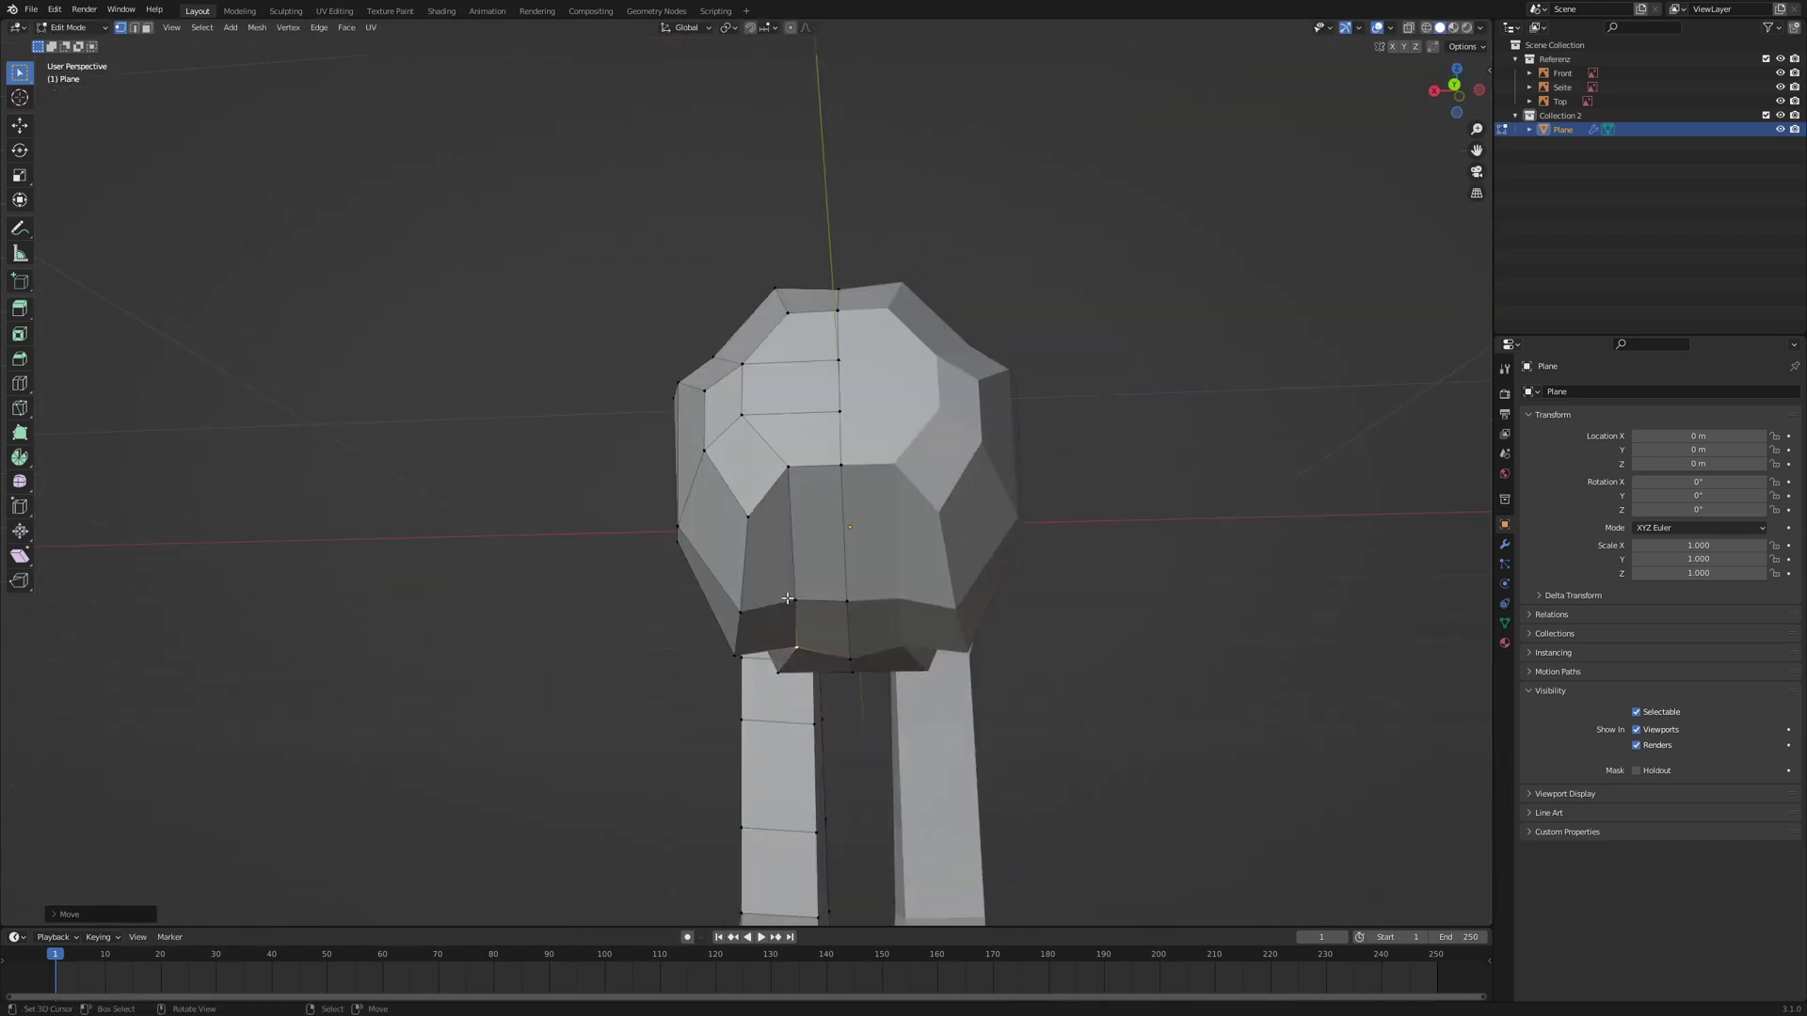
- In the back view, move the thigh's lower rear and outer vertices outward to widen the leg base
key(KP_3)
key(KP_1)
key(ctrl+KP_1)
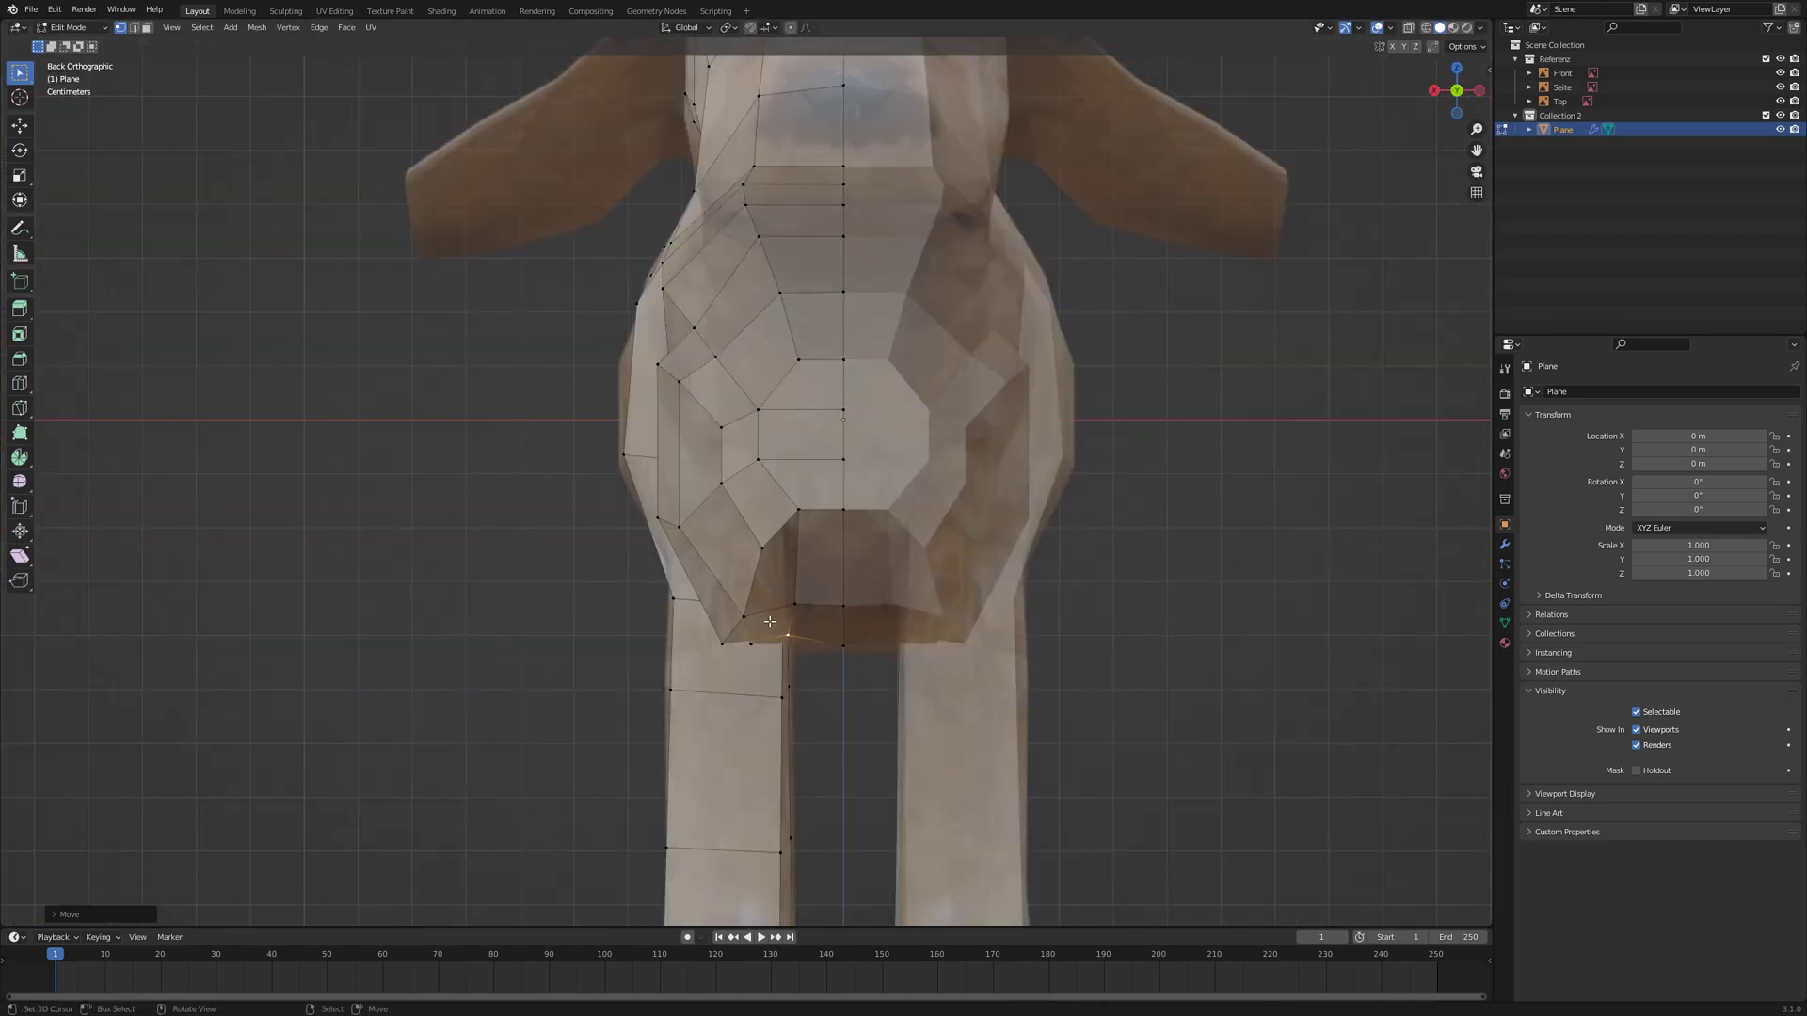
right_drag(743, 617, 717, 603)
right_drag(762, 549, 739, 537)
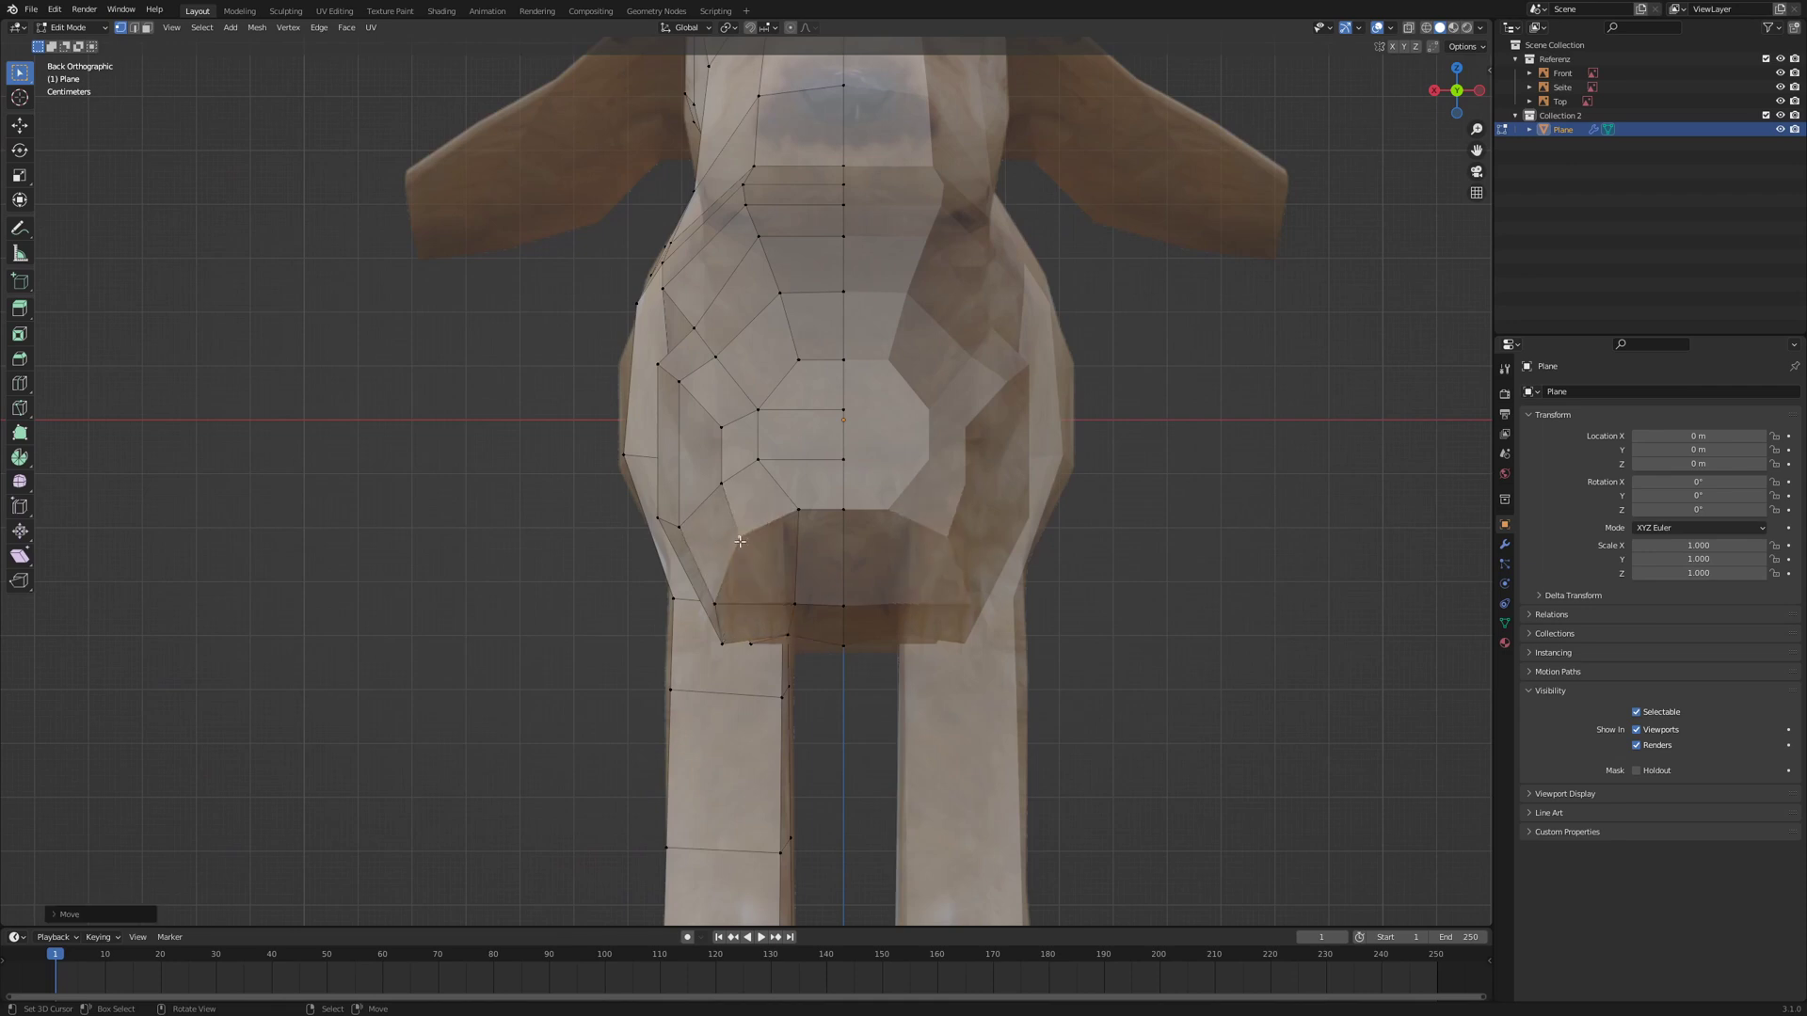
right_drag(722, 644, 715, 641)
right_drag(717, 603, 710, 598)
- Select the two faces on the underside of the thigh and extrude them down along the hind leg in the side view
click(147, 29)
middle_drag(755, 602, 807, 525)
right_click(802, 529)
shift+click(758, 619)
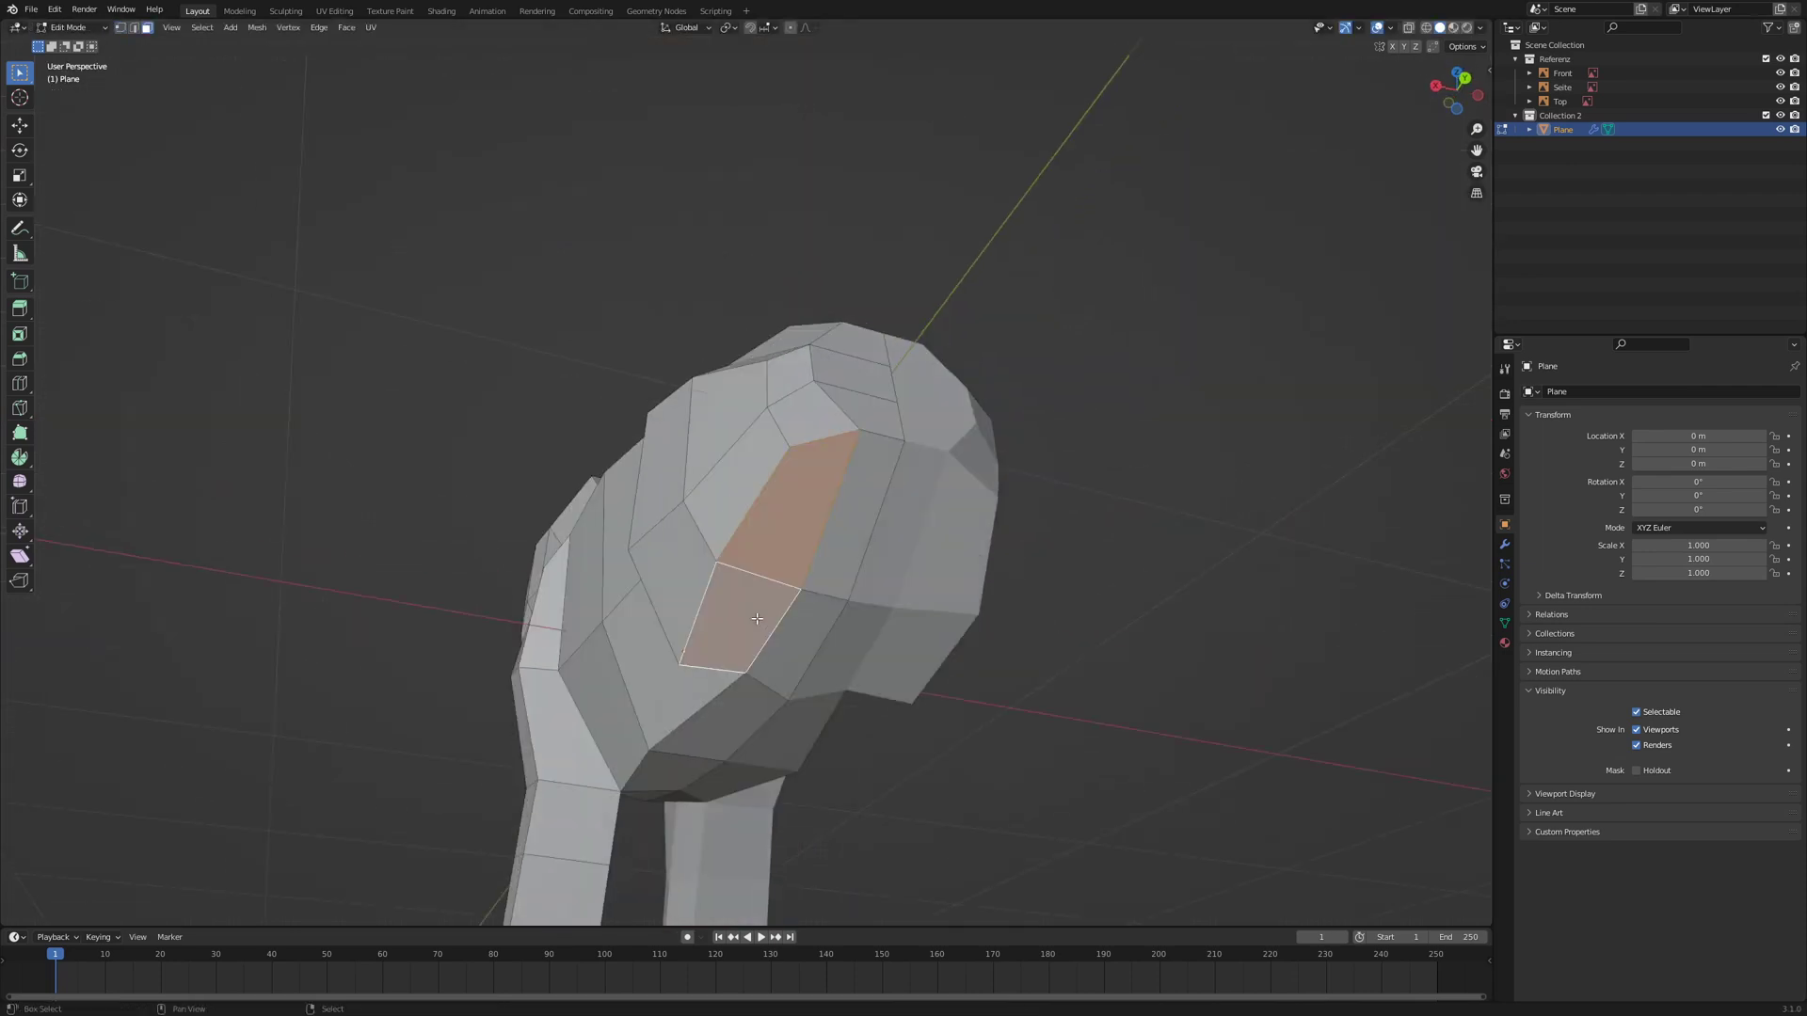
key(KP_1)
key(KP_3)
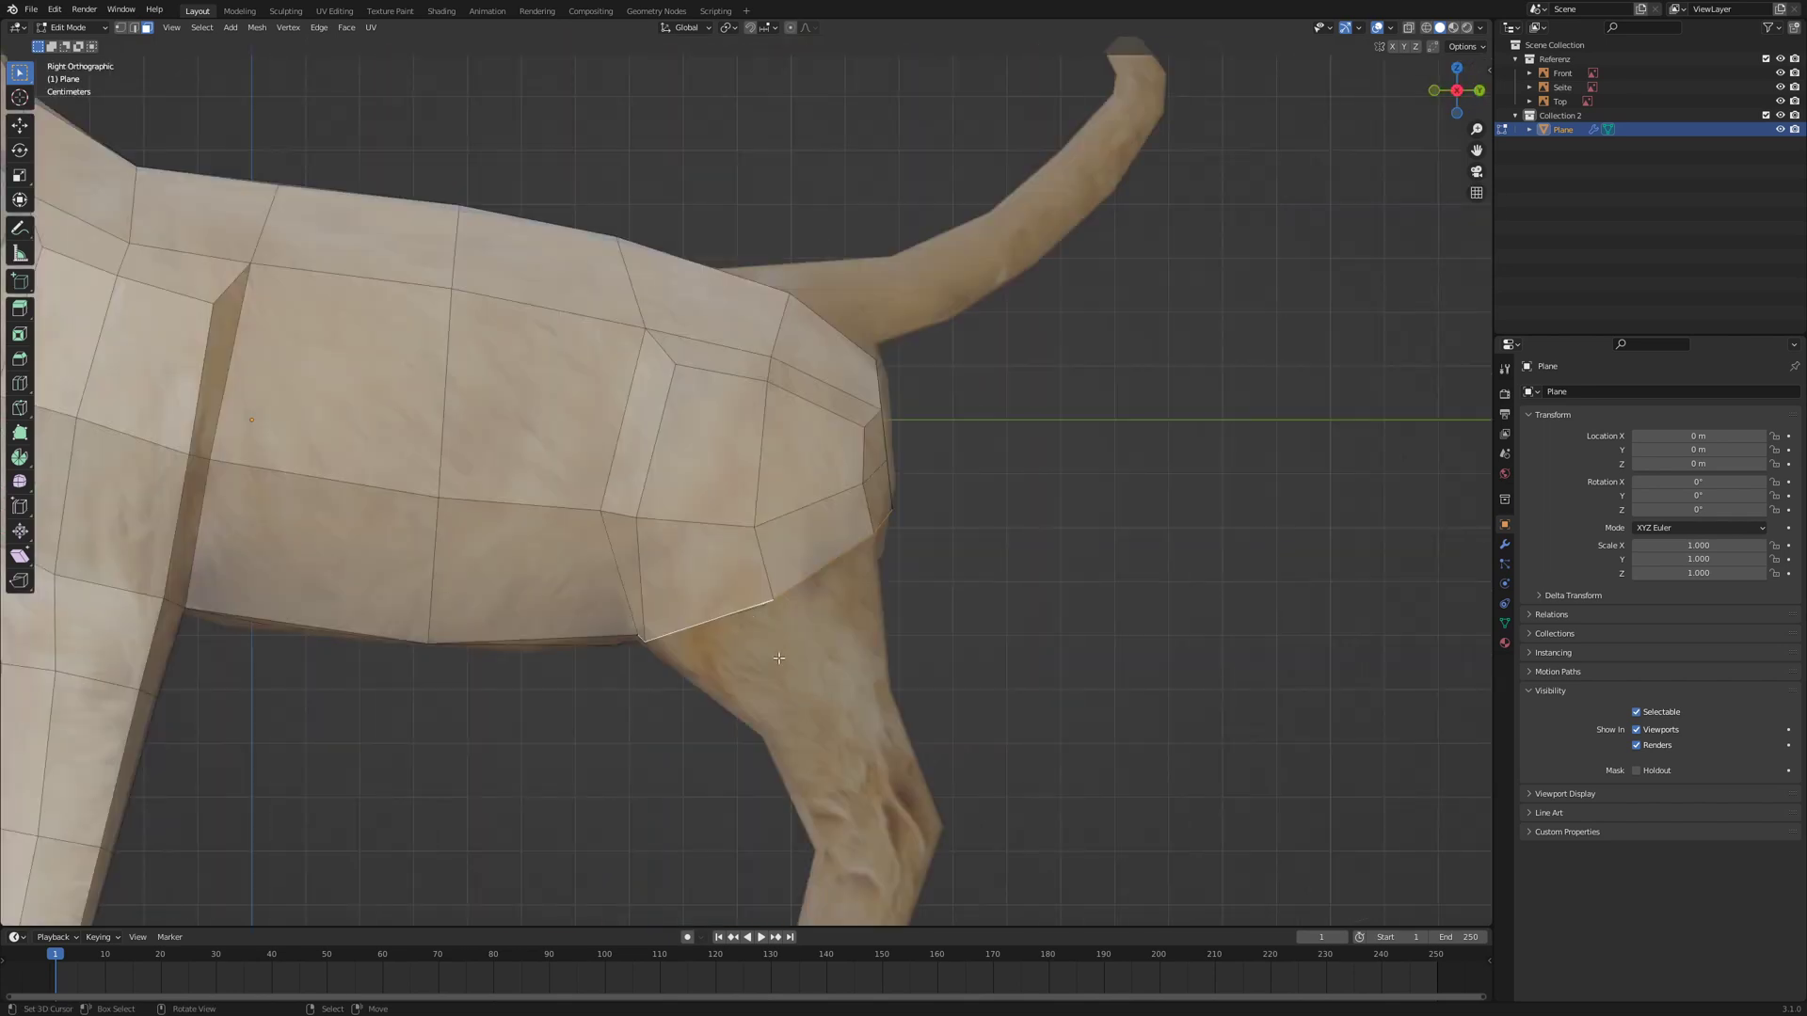
scroll(847, 713, down, 3)
key(e)
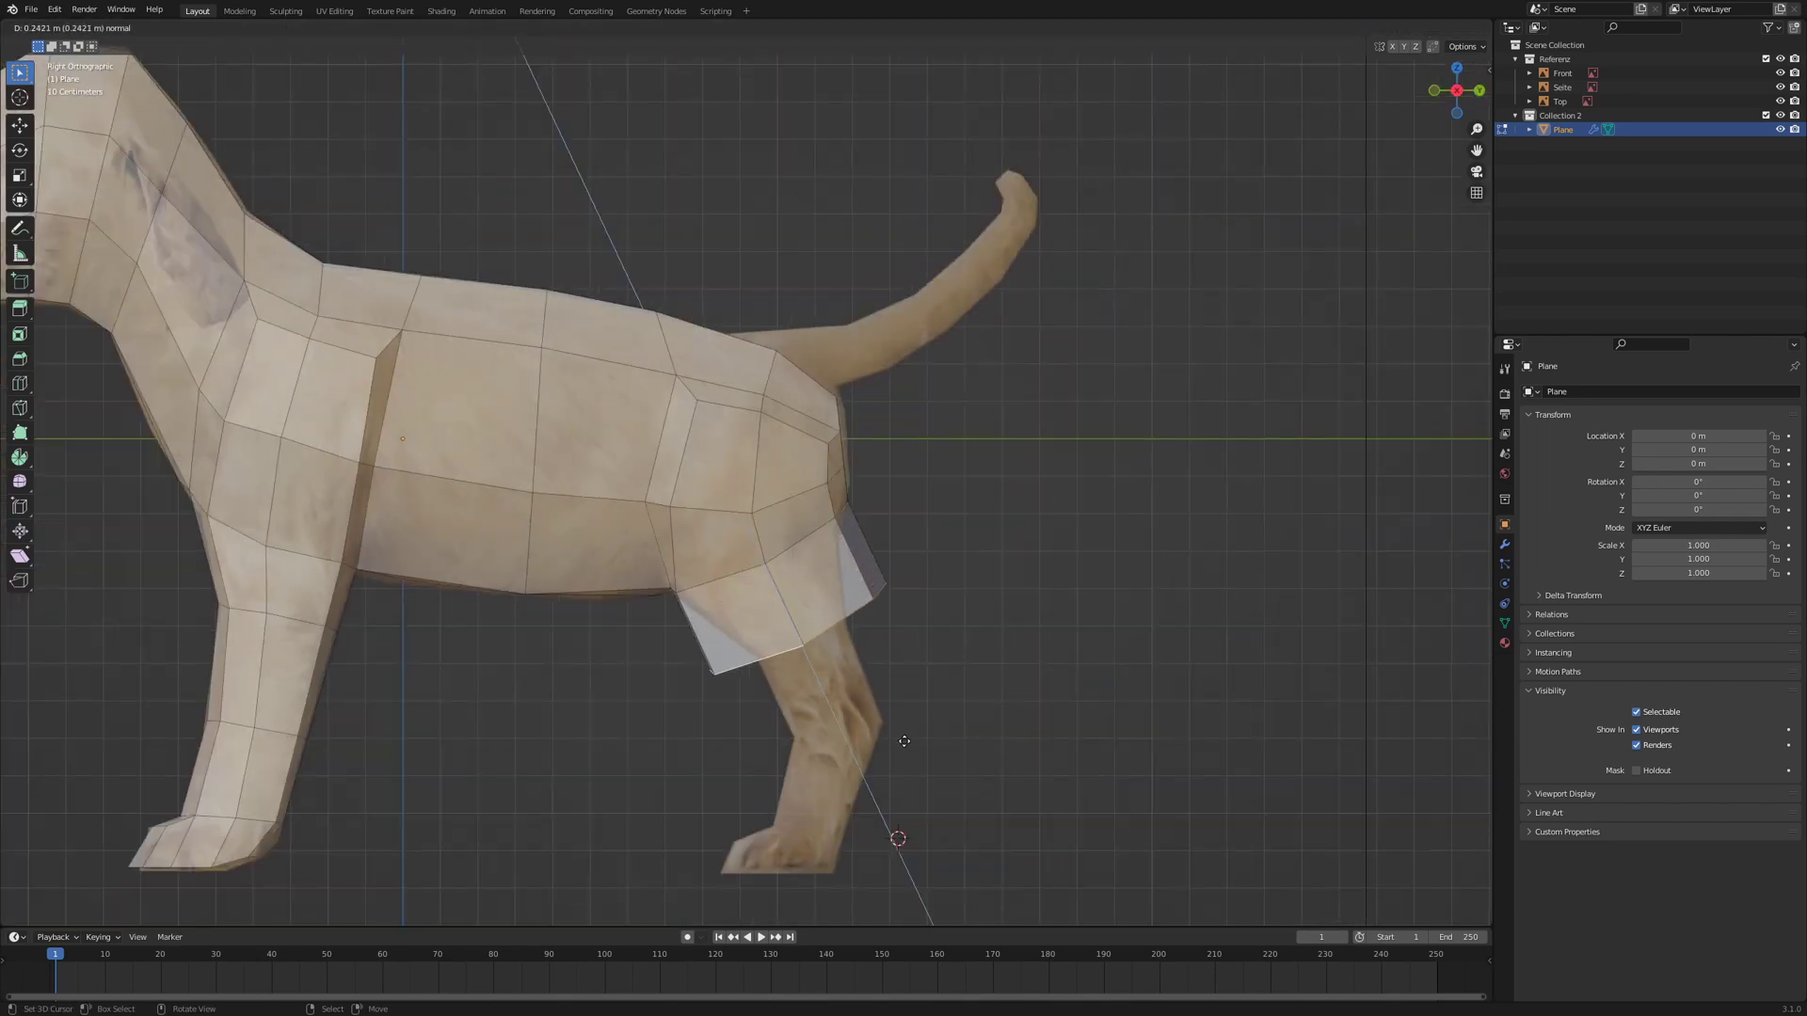
click(904, 735)
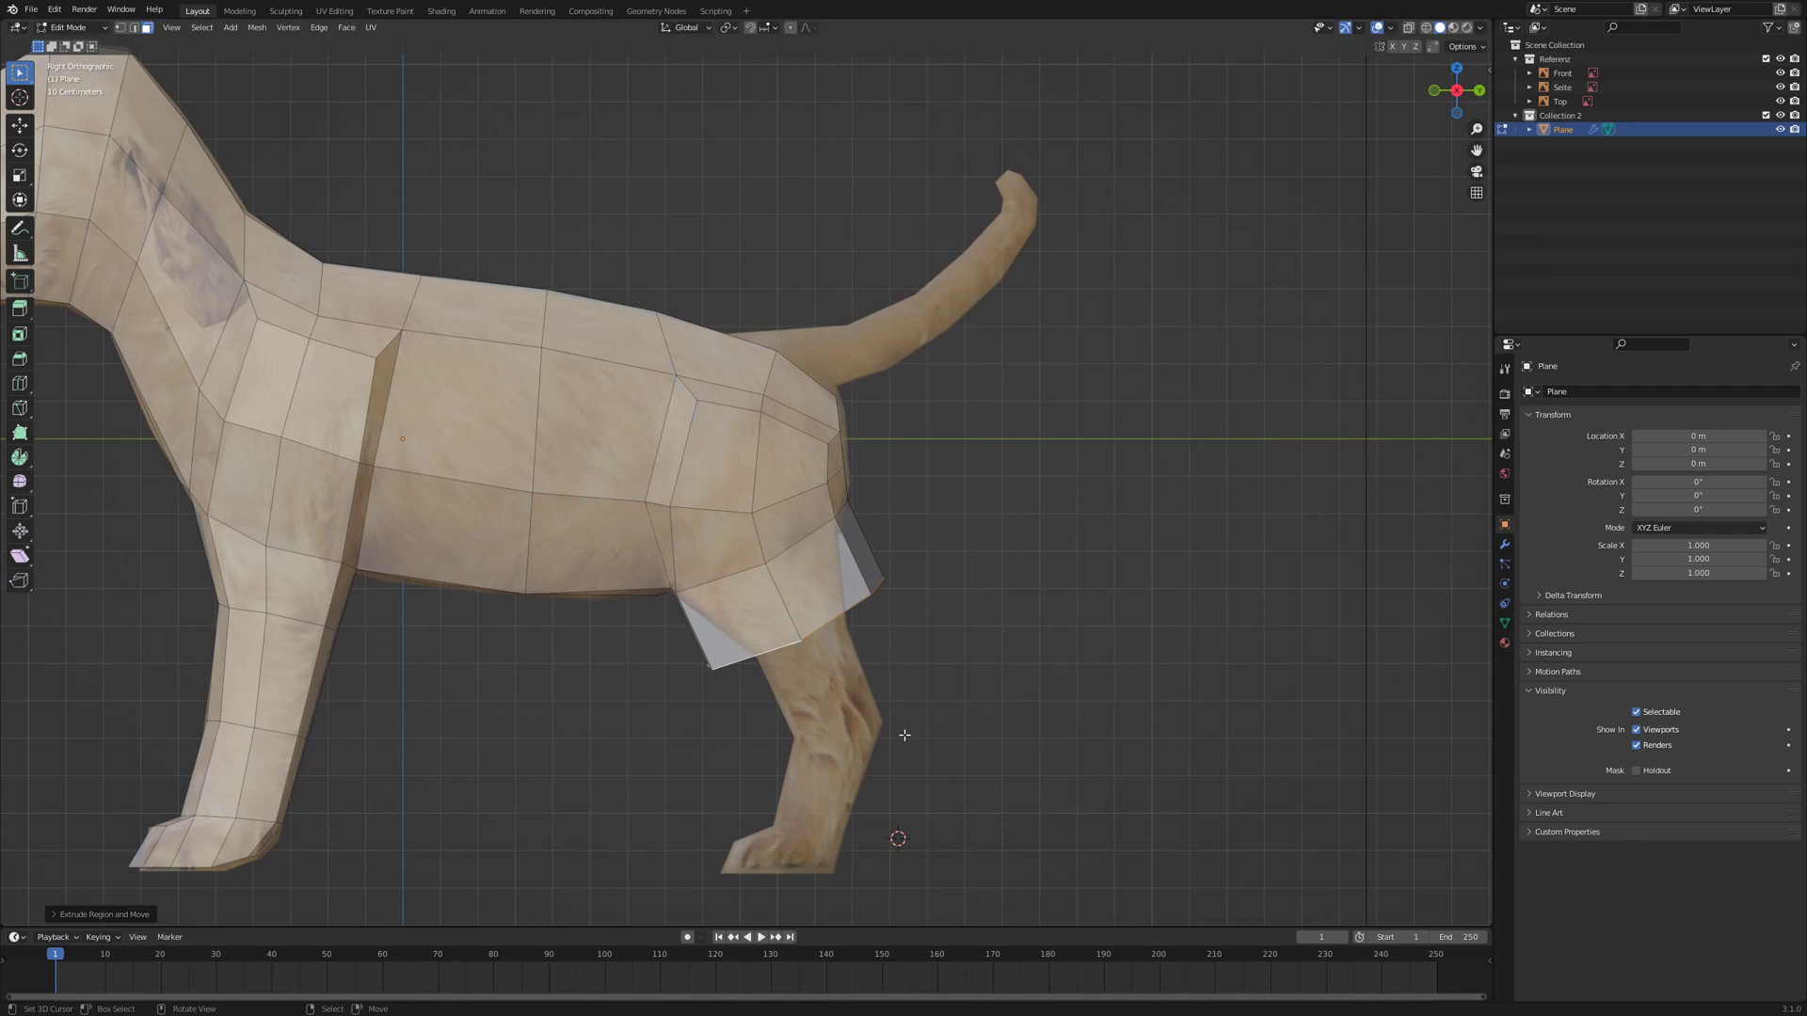
- Move the front and rear end vertices of the extruded upper leg inward to match the side reference
middle_drag(880, 729, 912, 665)
click(121, 29)
right_click(718, 656)
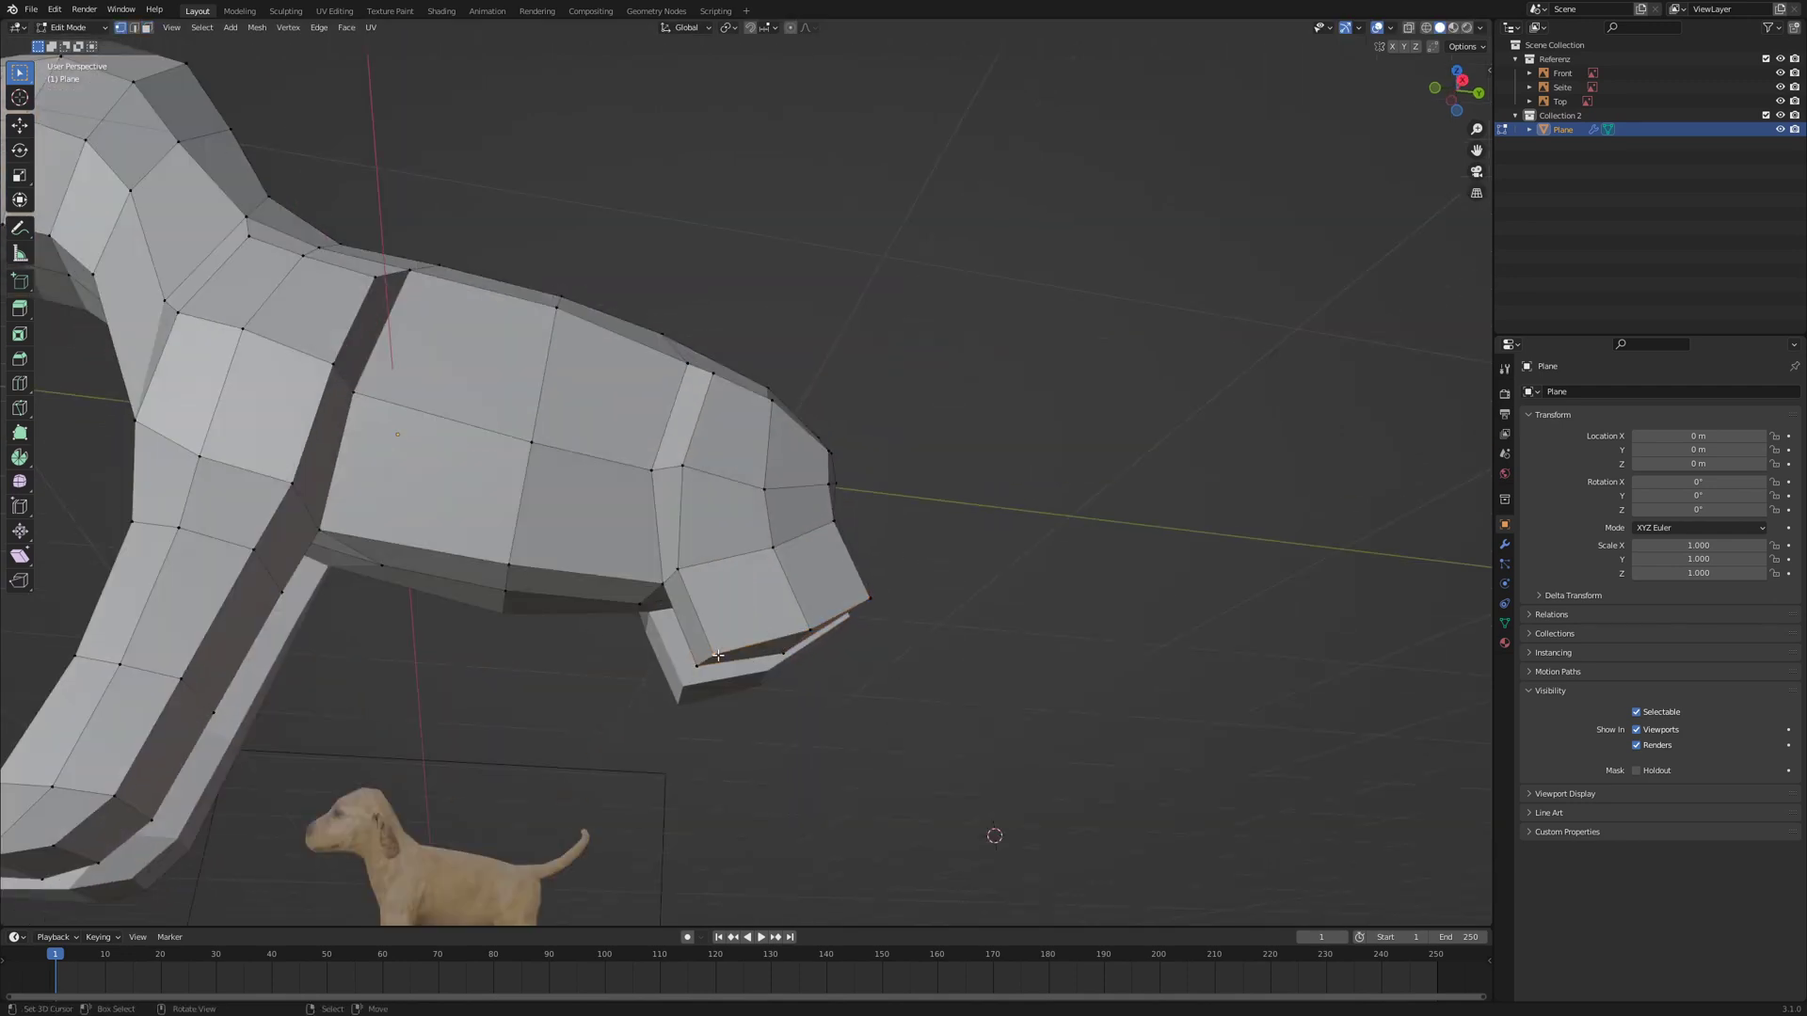
key(KP_3)
key(g)
click(823, 719)
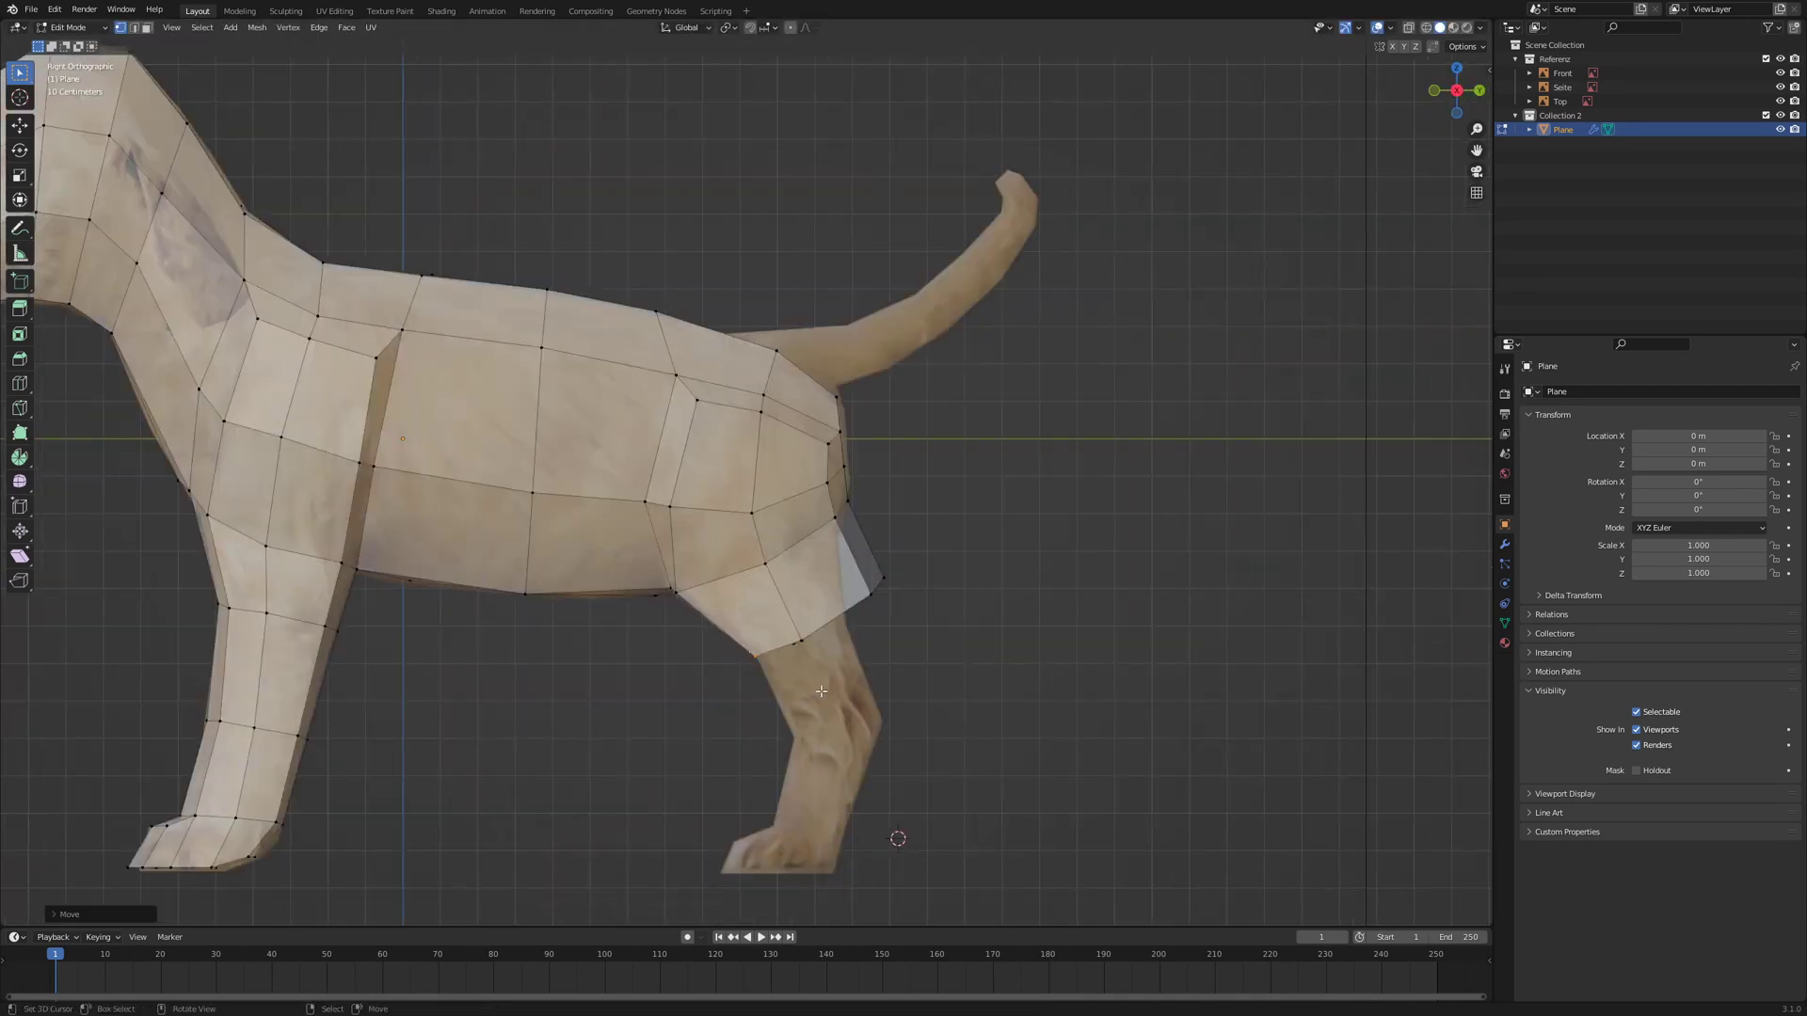
right_click(872, 595)
key(g)
click(927, 625)
- Select the two end faces of the upper hind leg and extrude them down to the hock
middle_drag(927, 625, 922, 513)
click(148, 29)
right_click(786, 614)
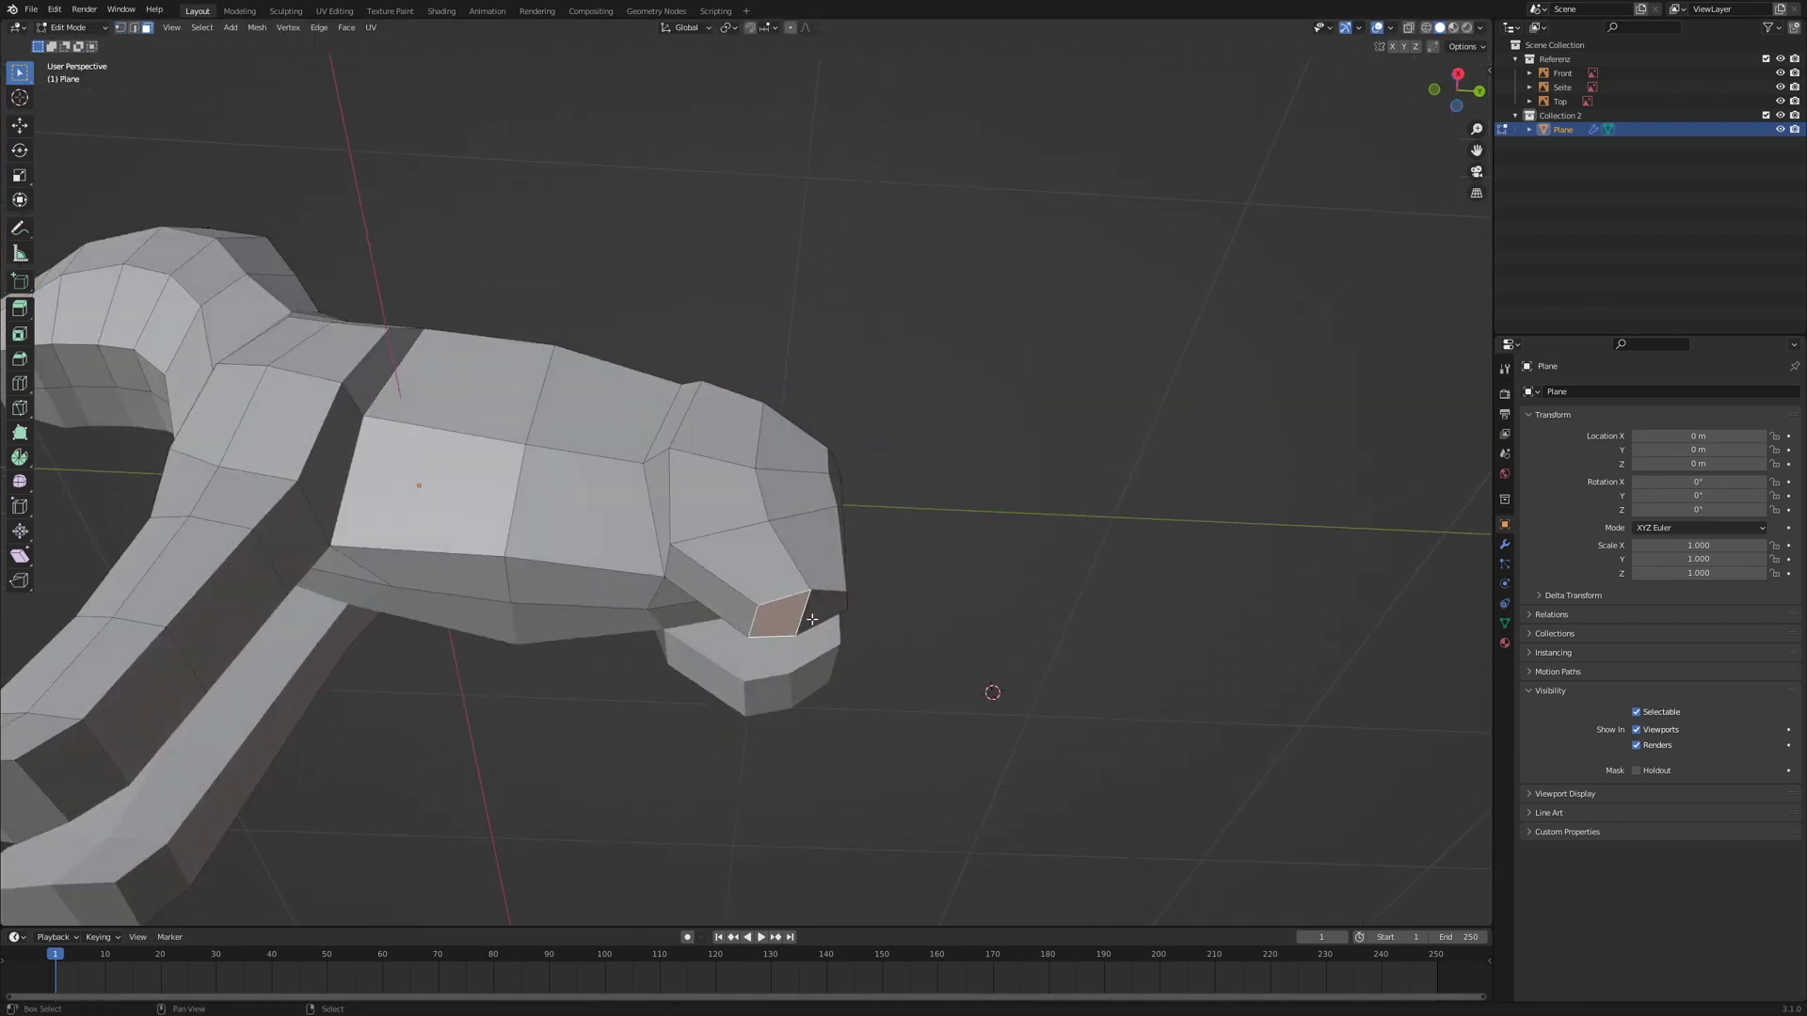
shift+right_click(813, 614)
key(KP_1)
key(KP_3)
key(e)
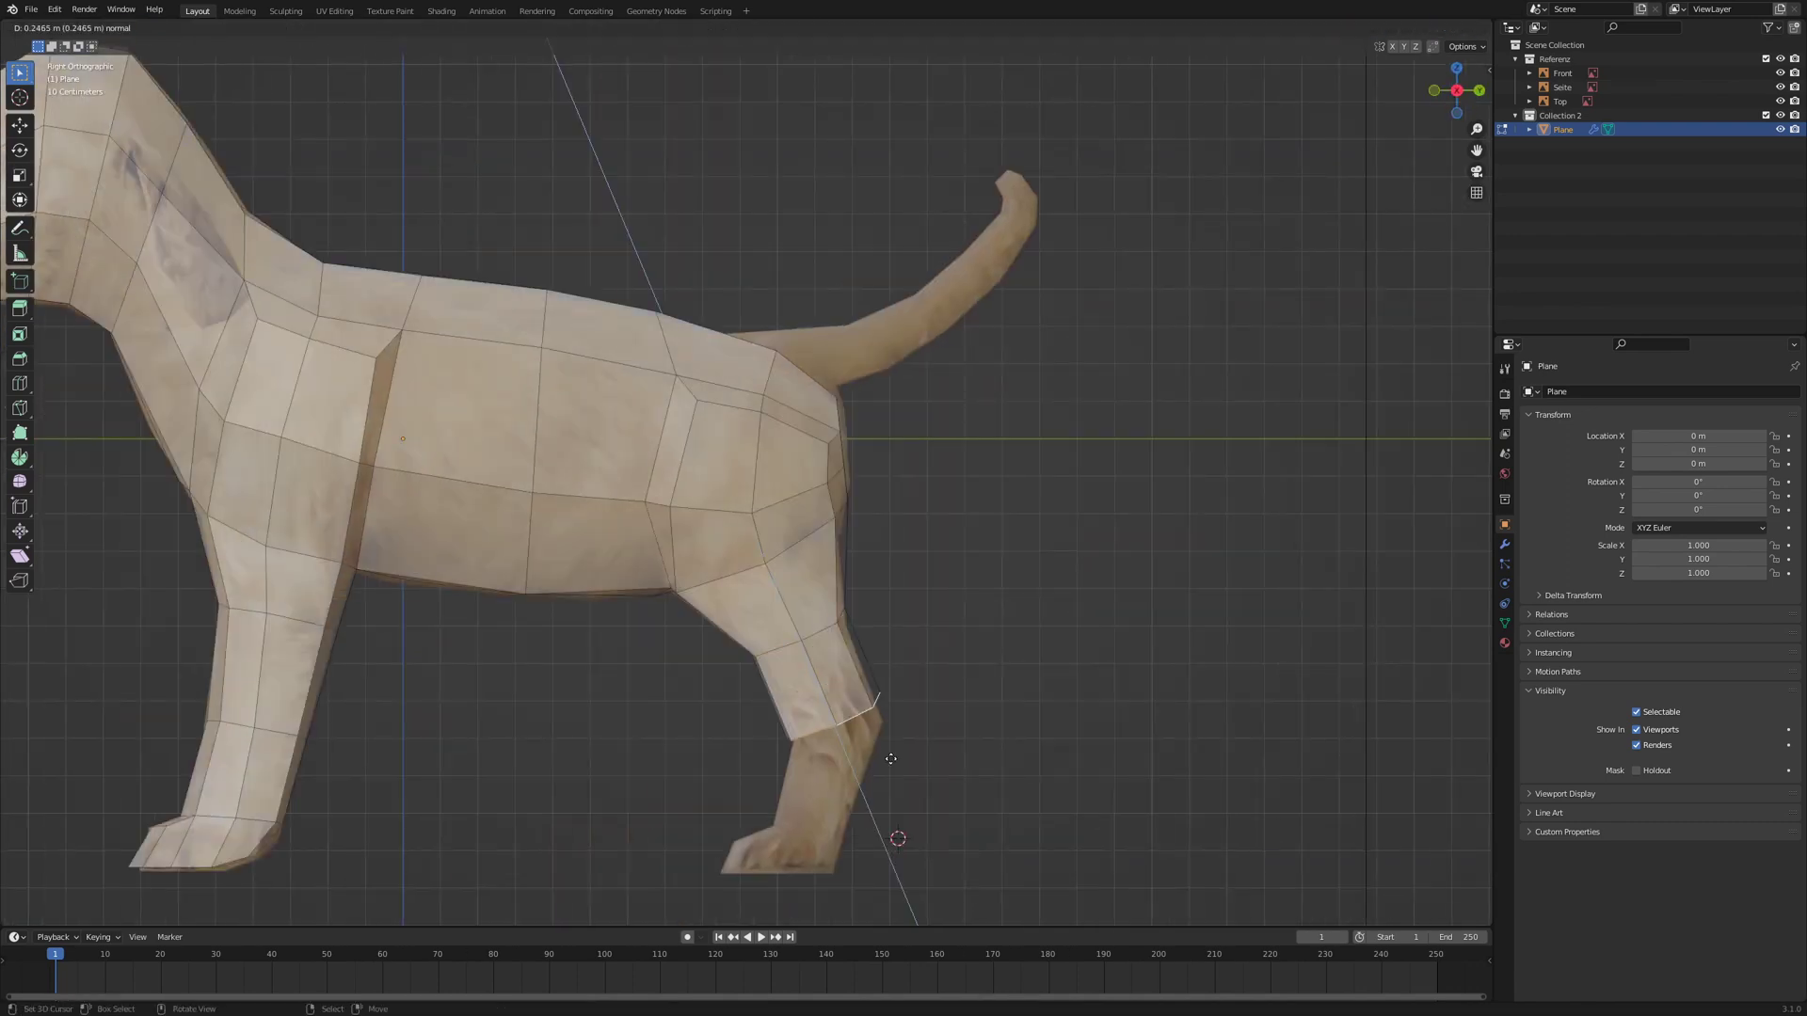
click(850, 756)
- Extrude the hind leg from the hock toward the paw and fit its lower end to the side reference
key(e)
click(941, 858)
key(g)
click(903, 860)
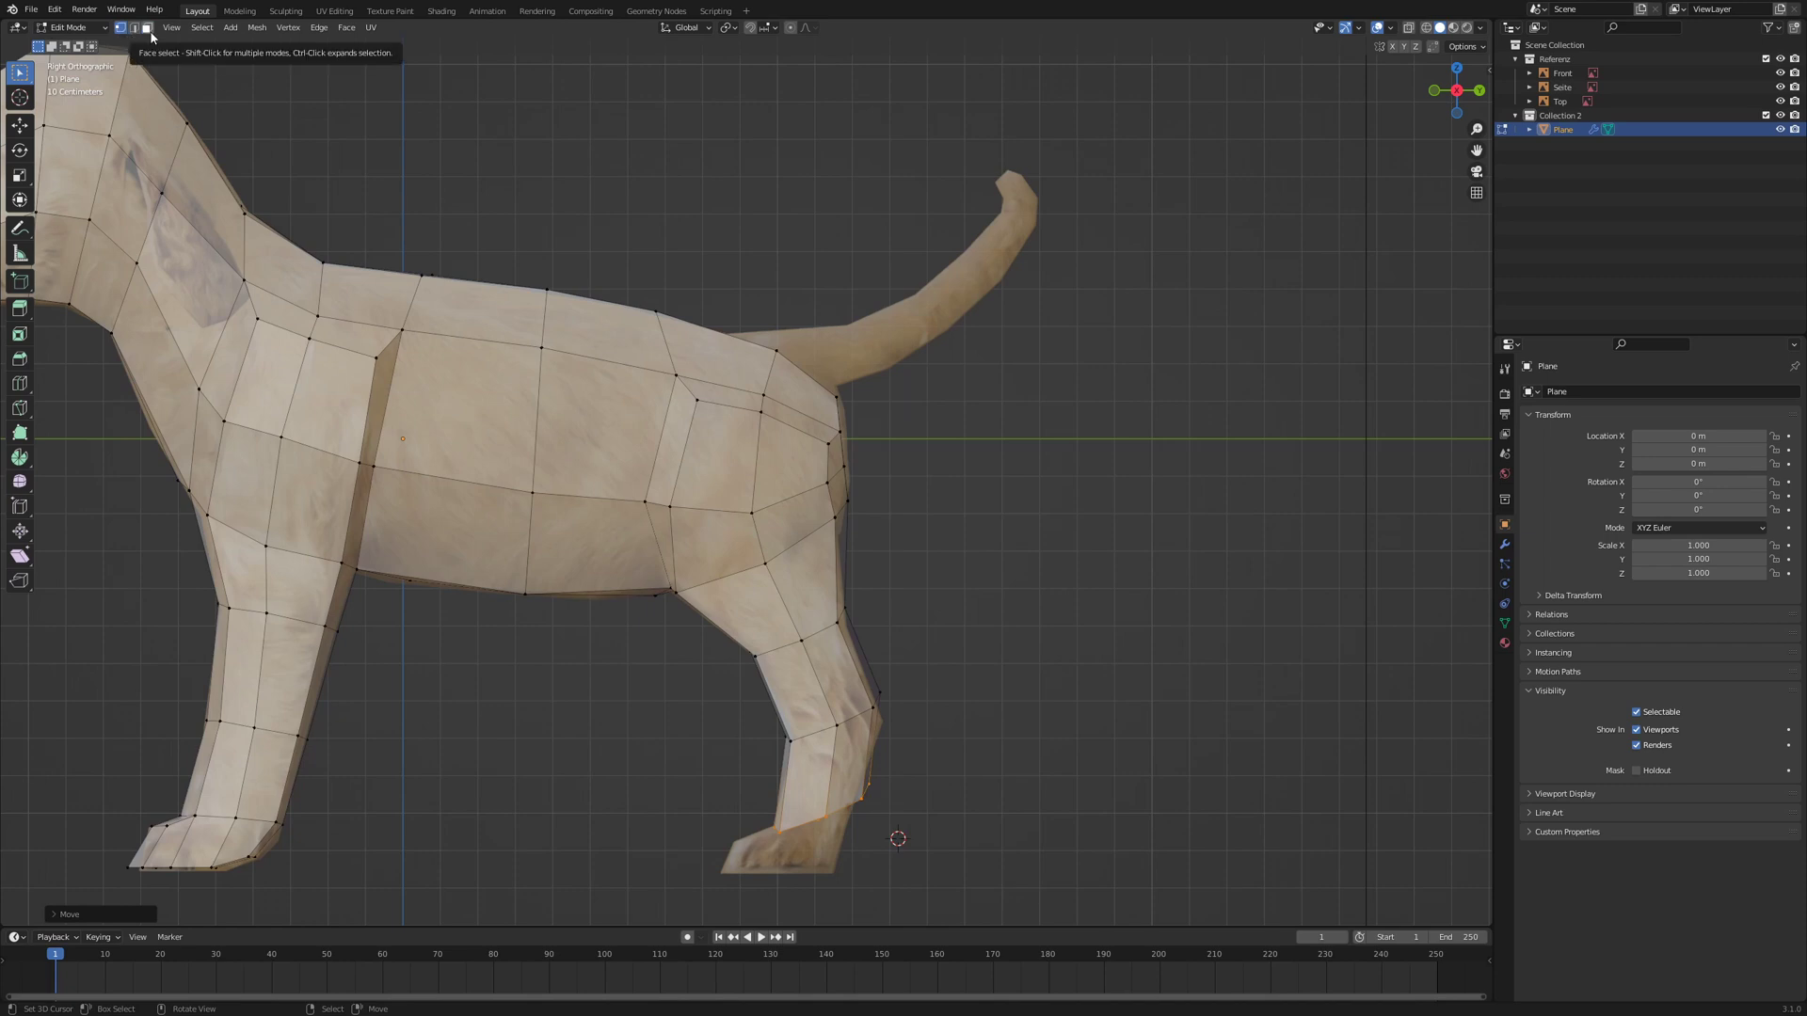
- Move the rear vertices at the hock and lower leg end onto the outline of the side reference
shift+middle_drag(962, 800, 885, 643)
scroll(792, 553, up, 3)
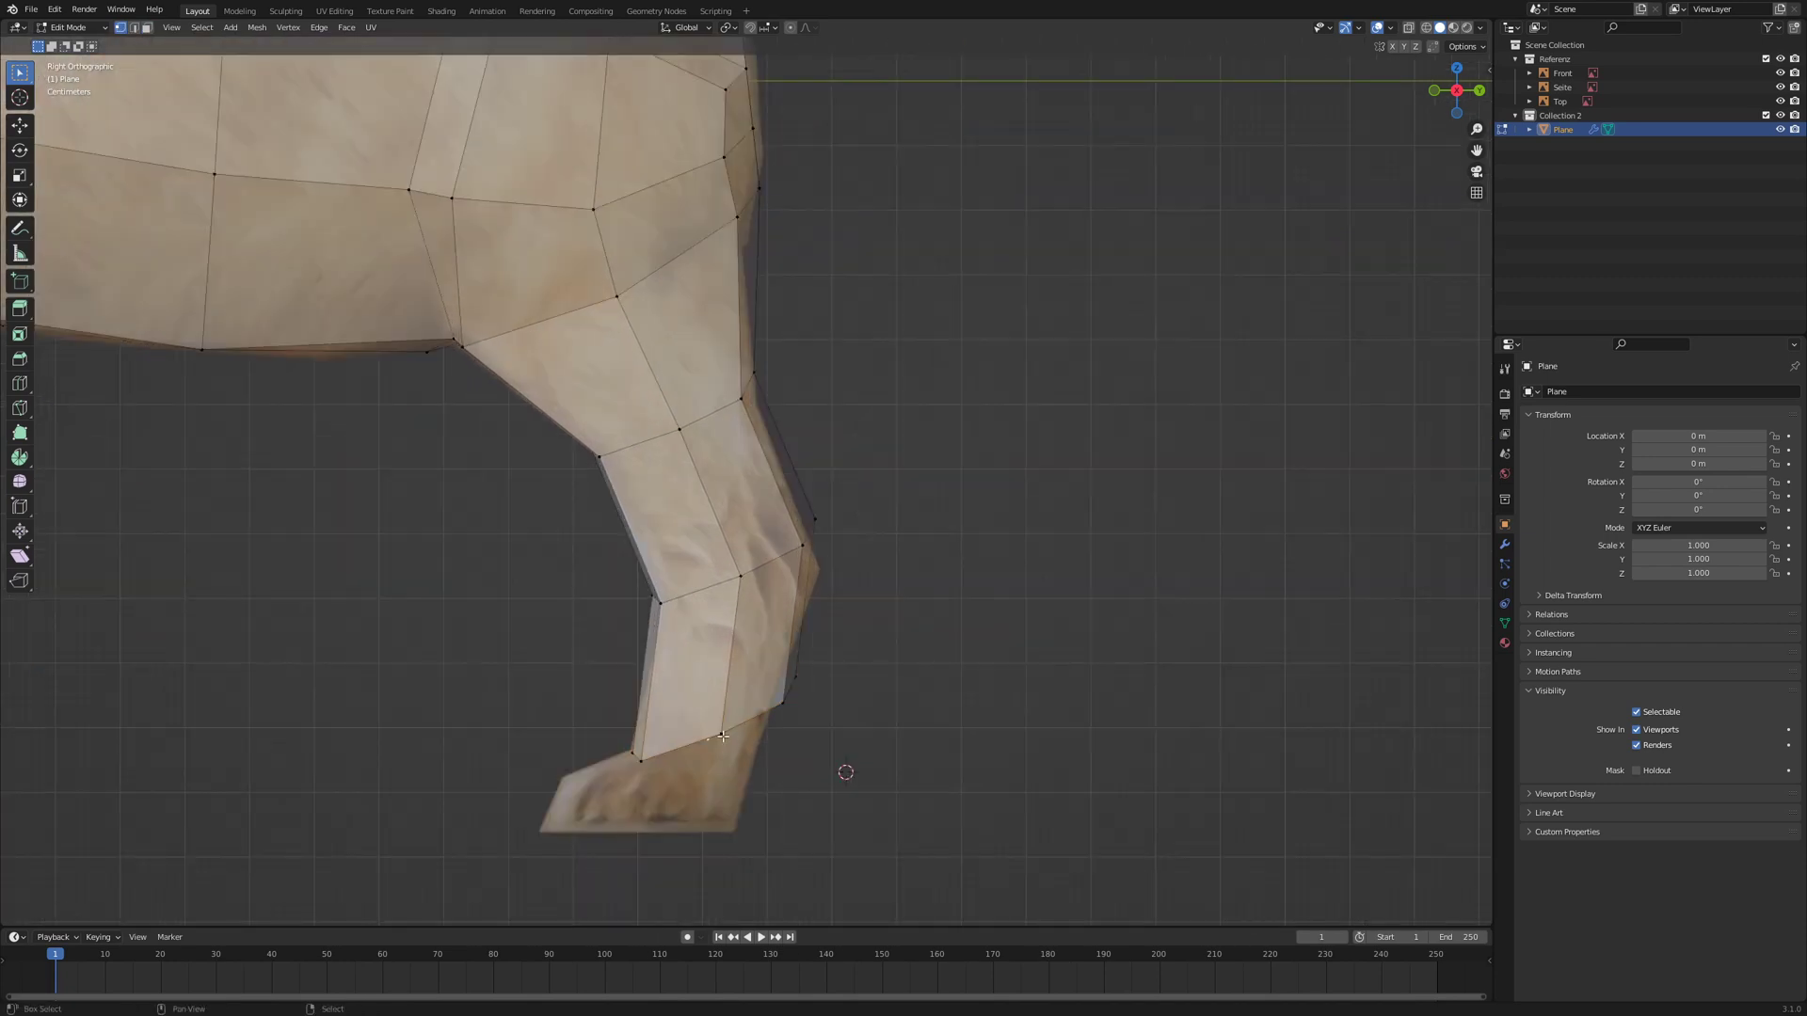
click(806, 549)
key(g)
click(837, 585)
key(g)
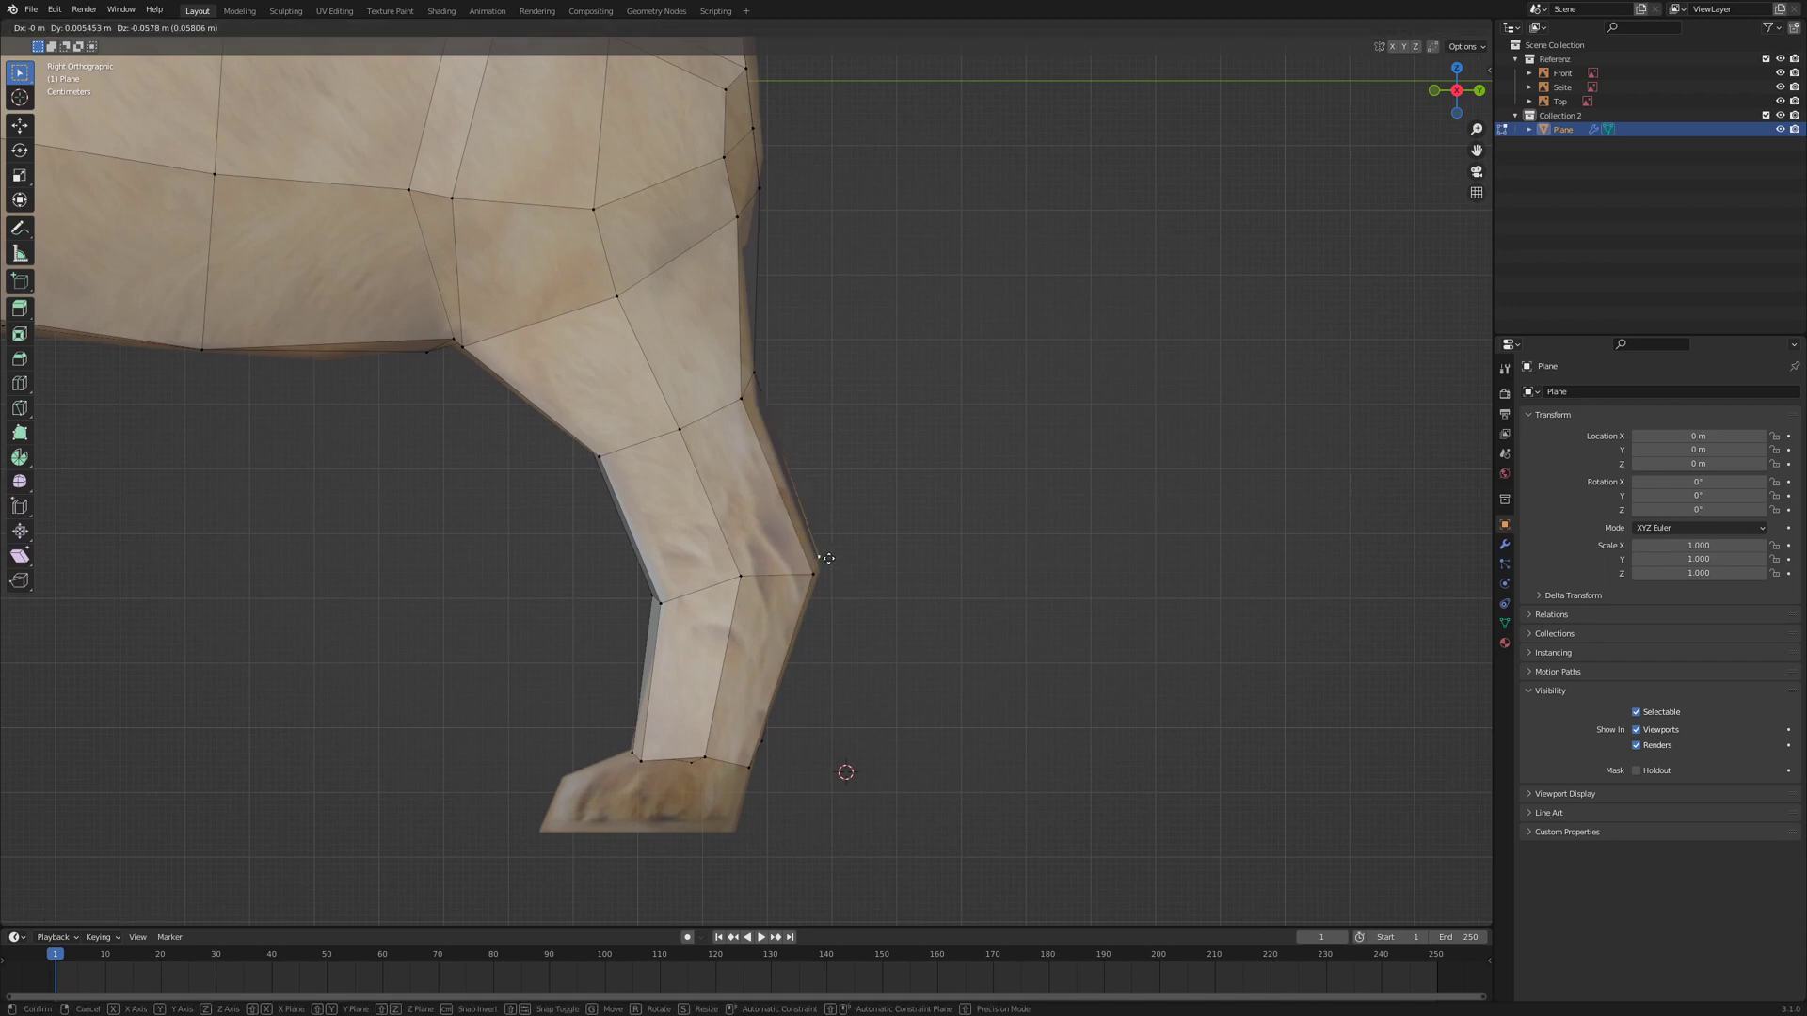
click(823, 557)
- Select the two bottom faces of the hind leg and flatten them by scaling to 0 along Z
middle_drag(759, 689, 793, 589)
key(3)
click(693, 747)
shift+click(672, 738)
key(s)
key(z)
key(0)
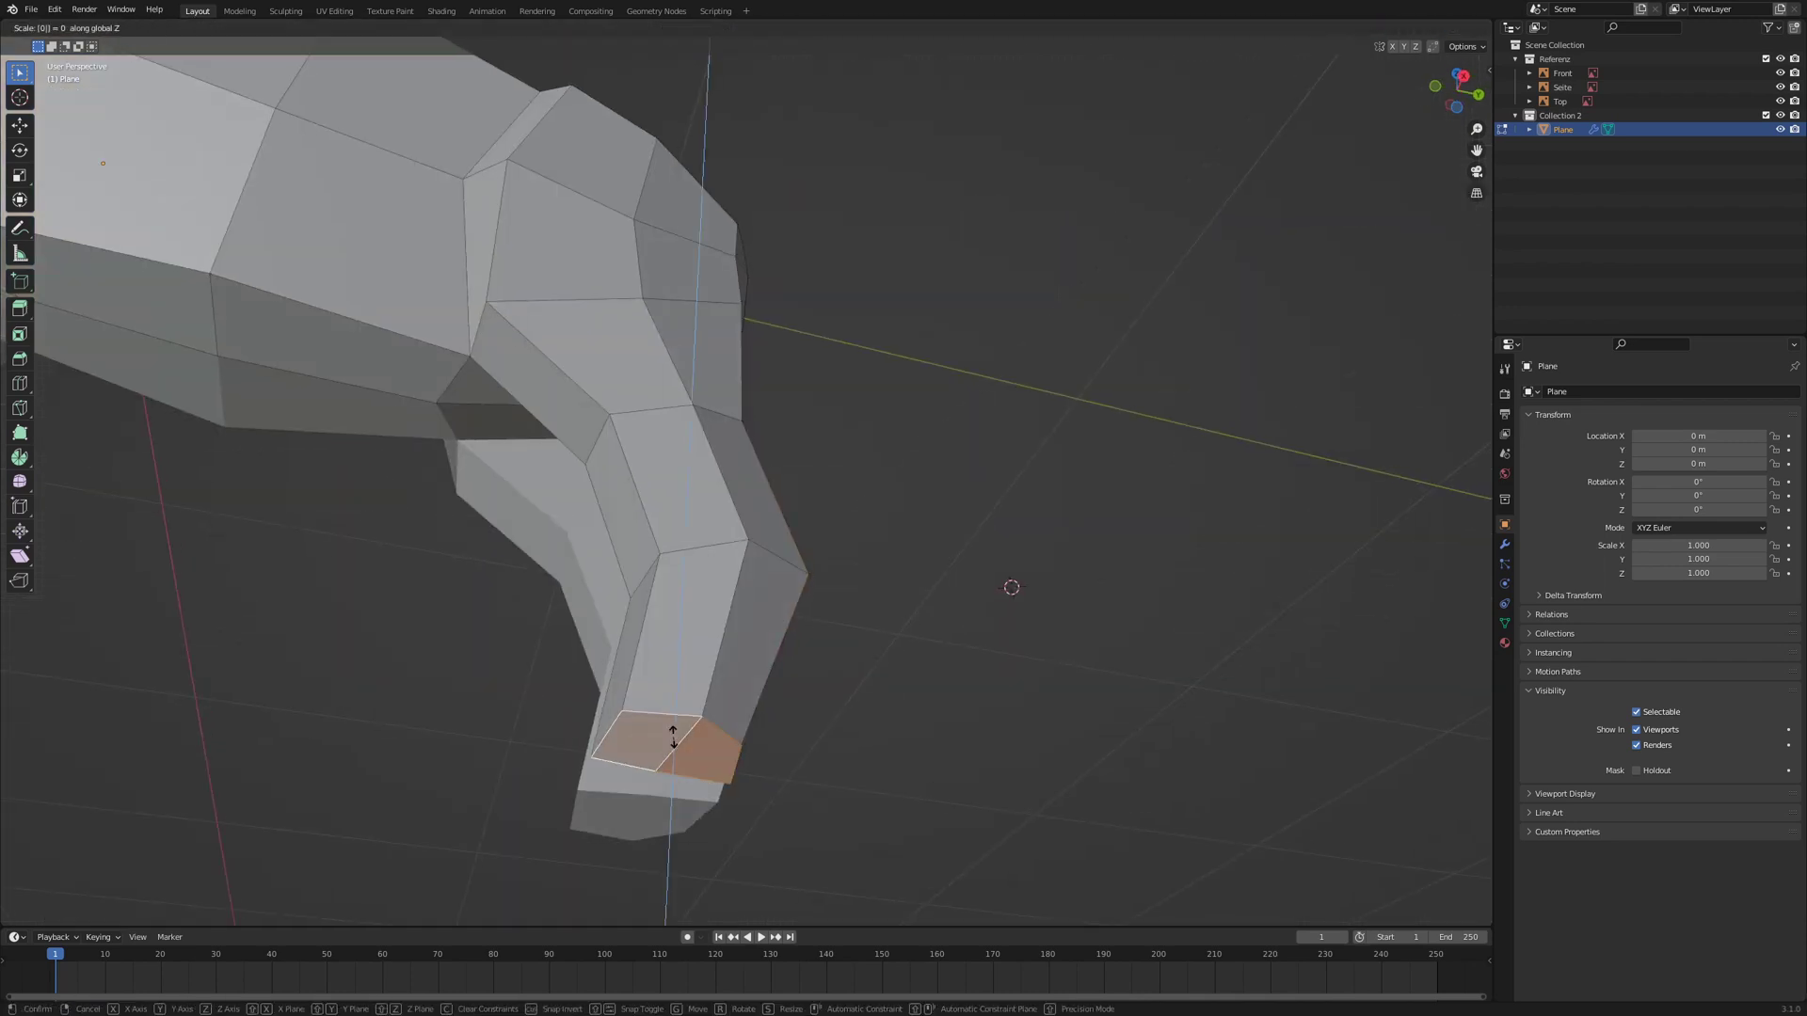
key(Return)
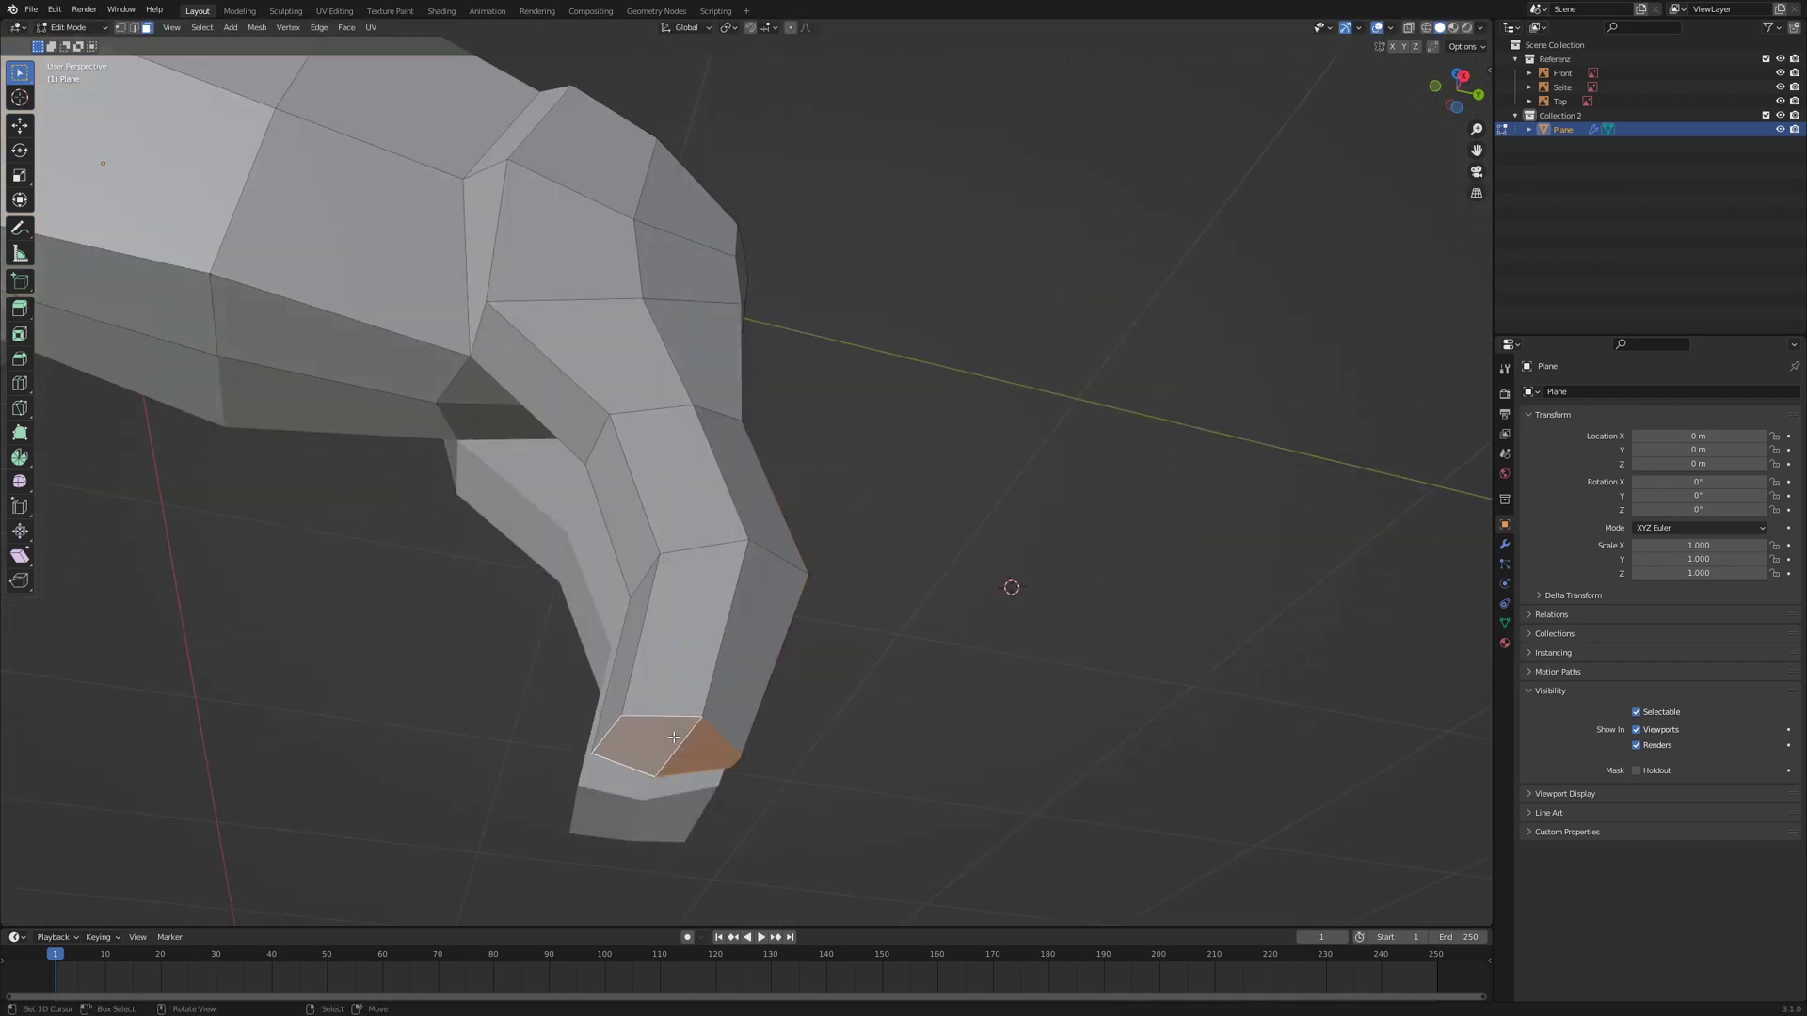
key(s)
key(z)
key(0)
key(Return)
- From behind, move the hind leg's vertices sideways along X to match the leg width in the reference
key(KP_1)
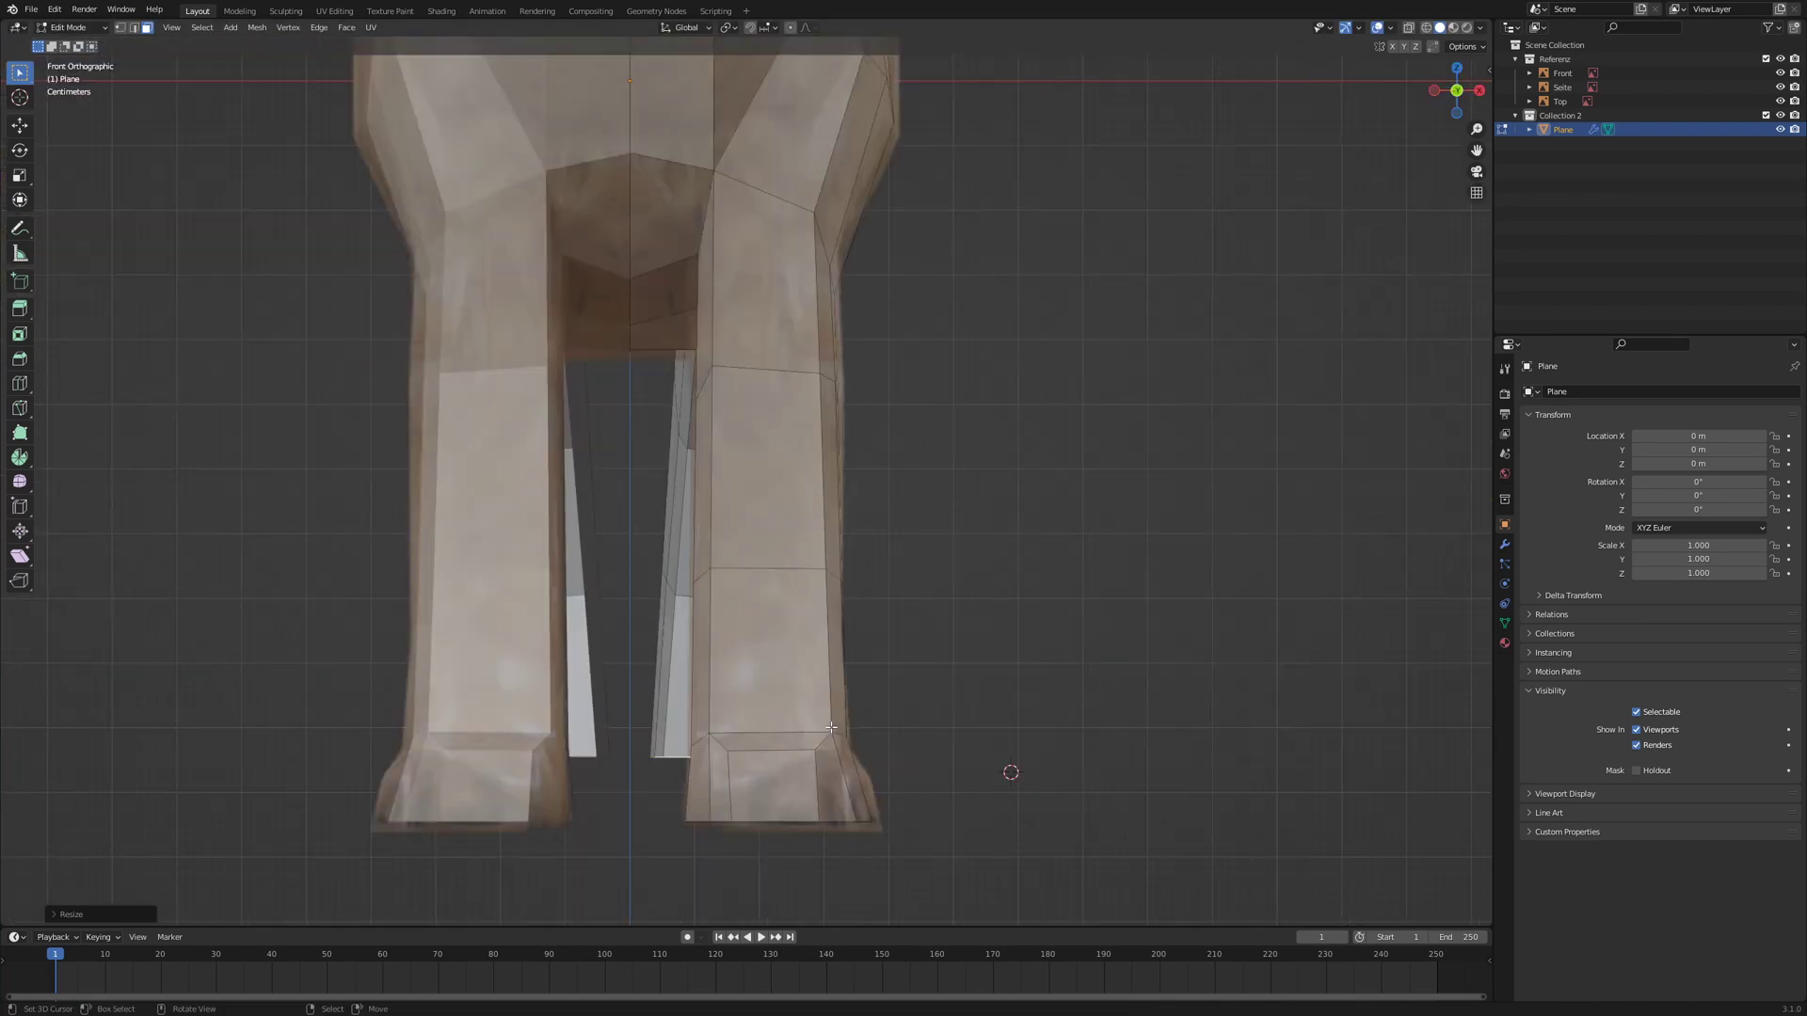
key(ctrl+KP_1)
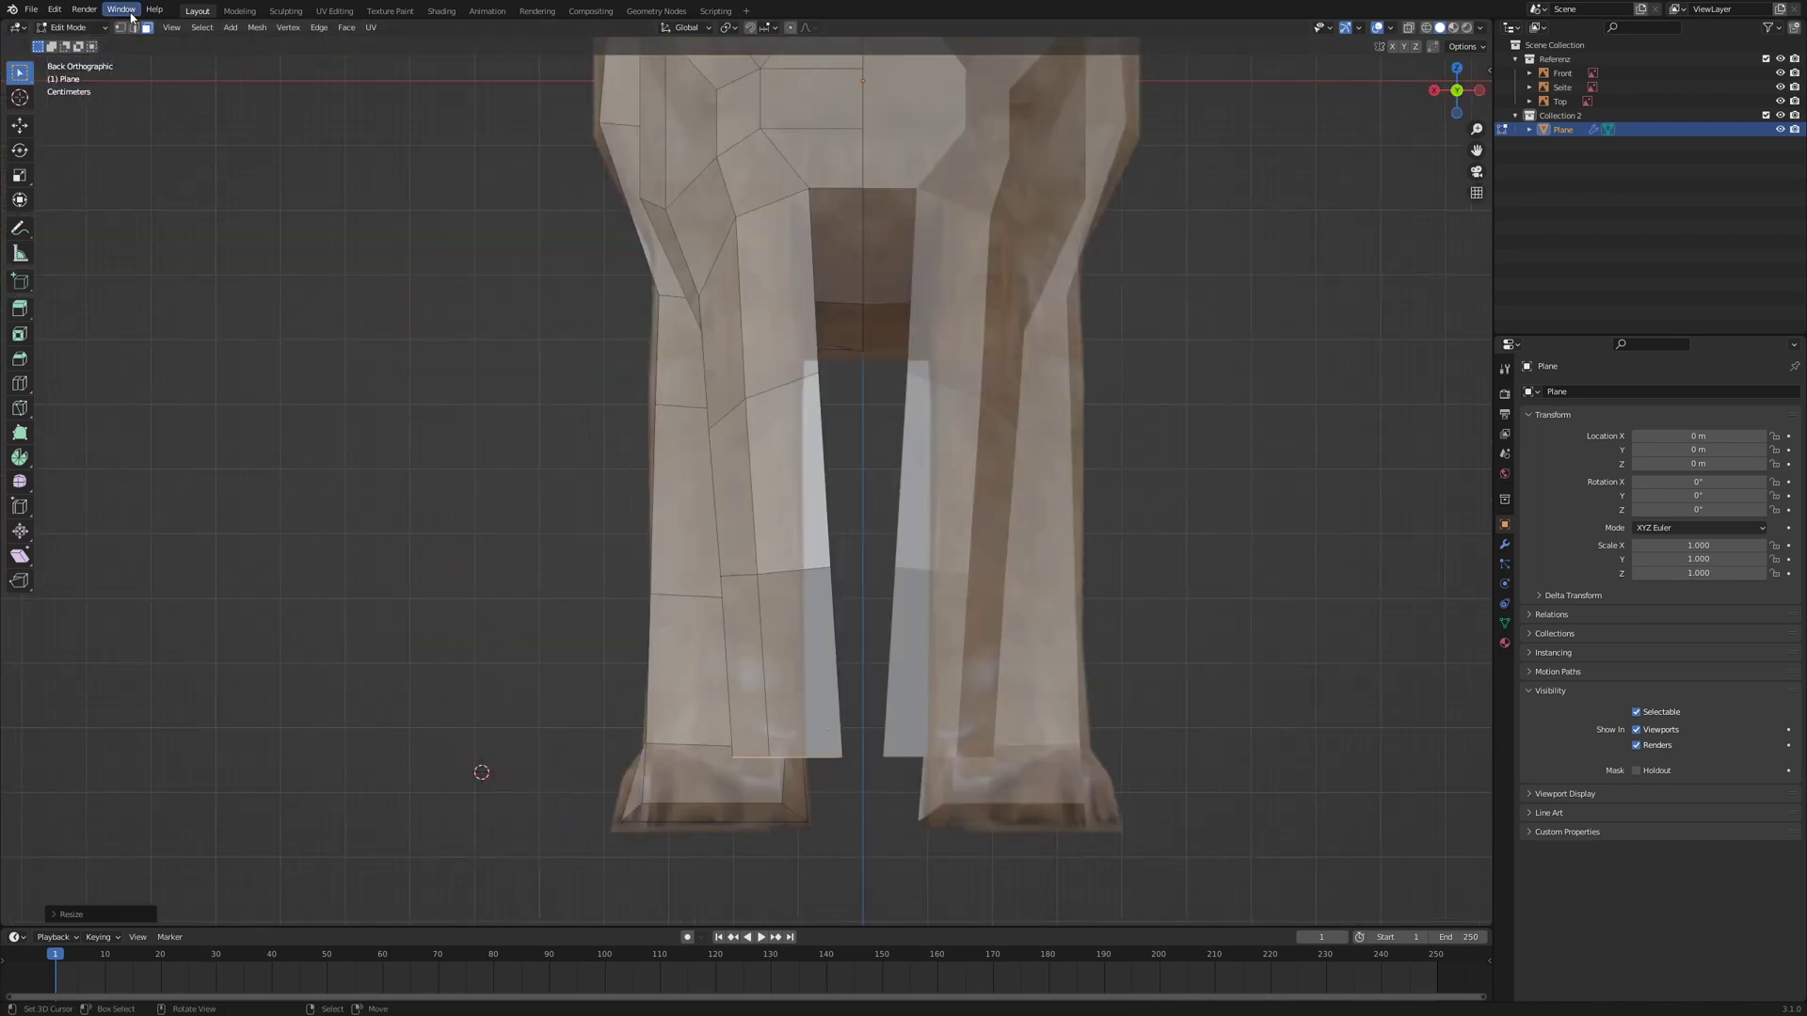
key(g)
key(x)
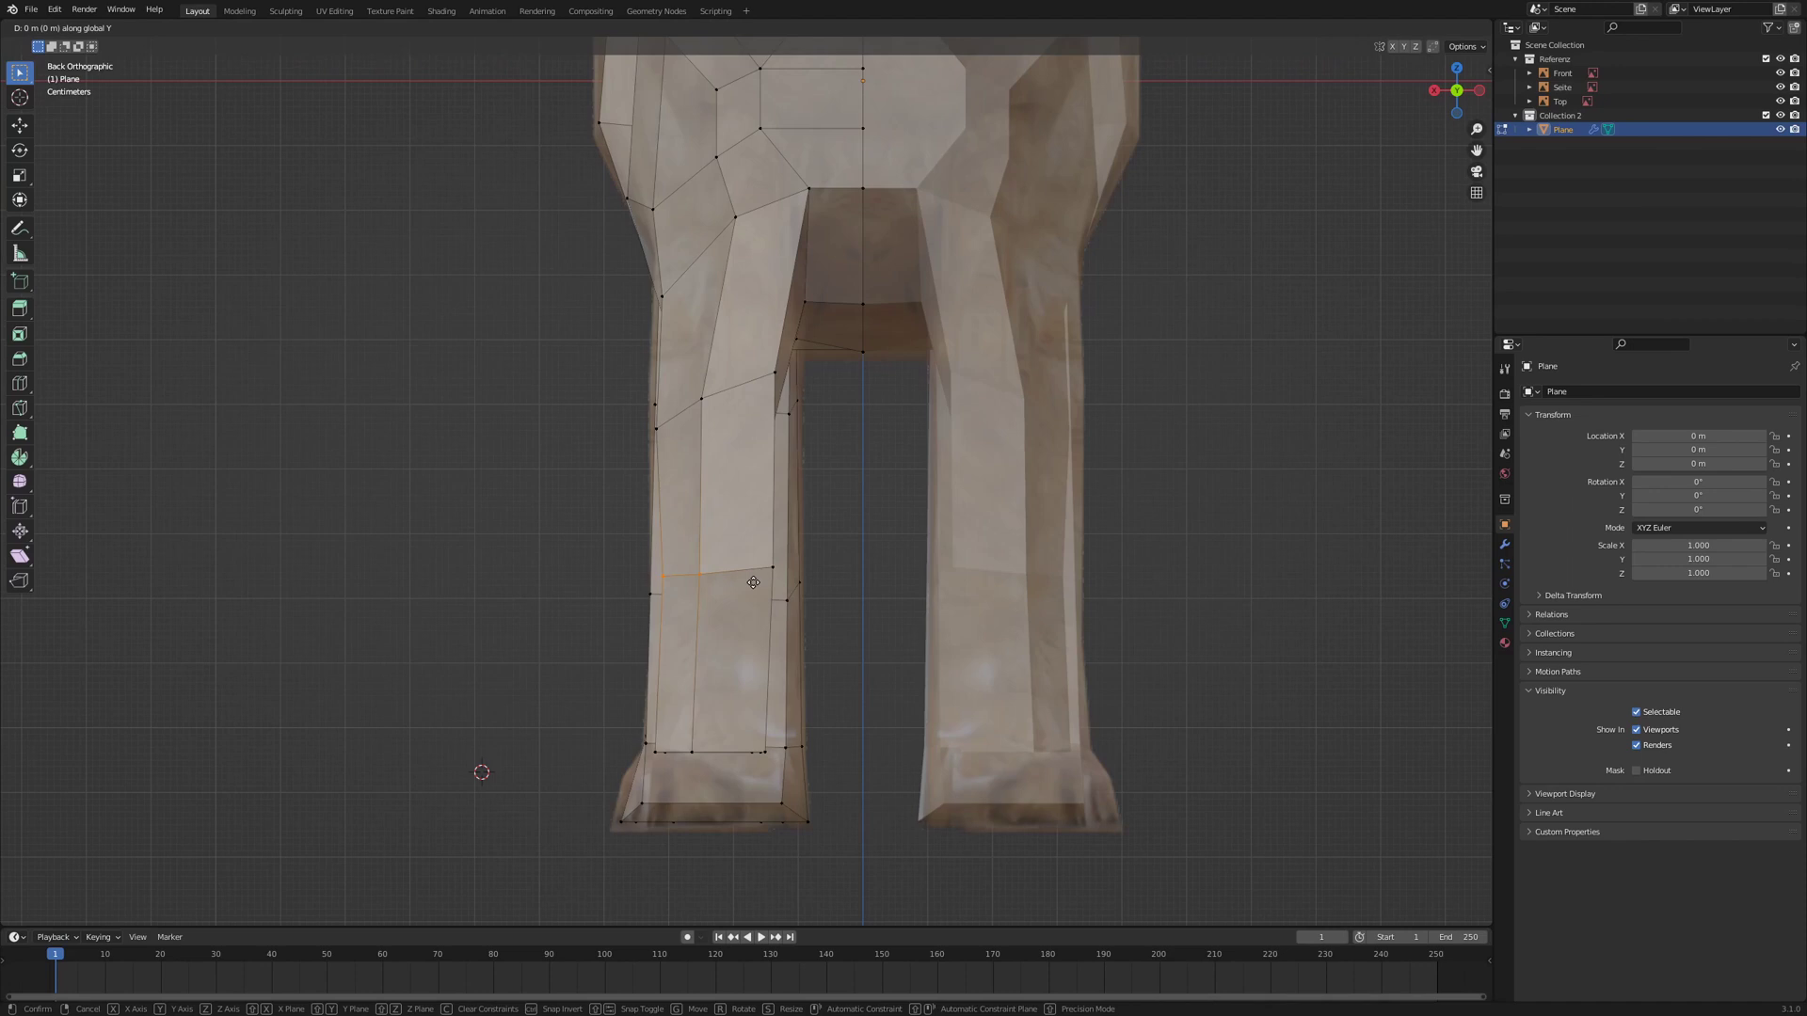
click(753, 583)
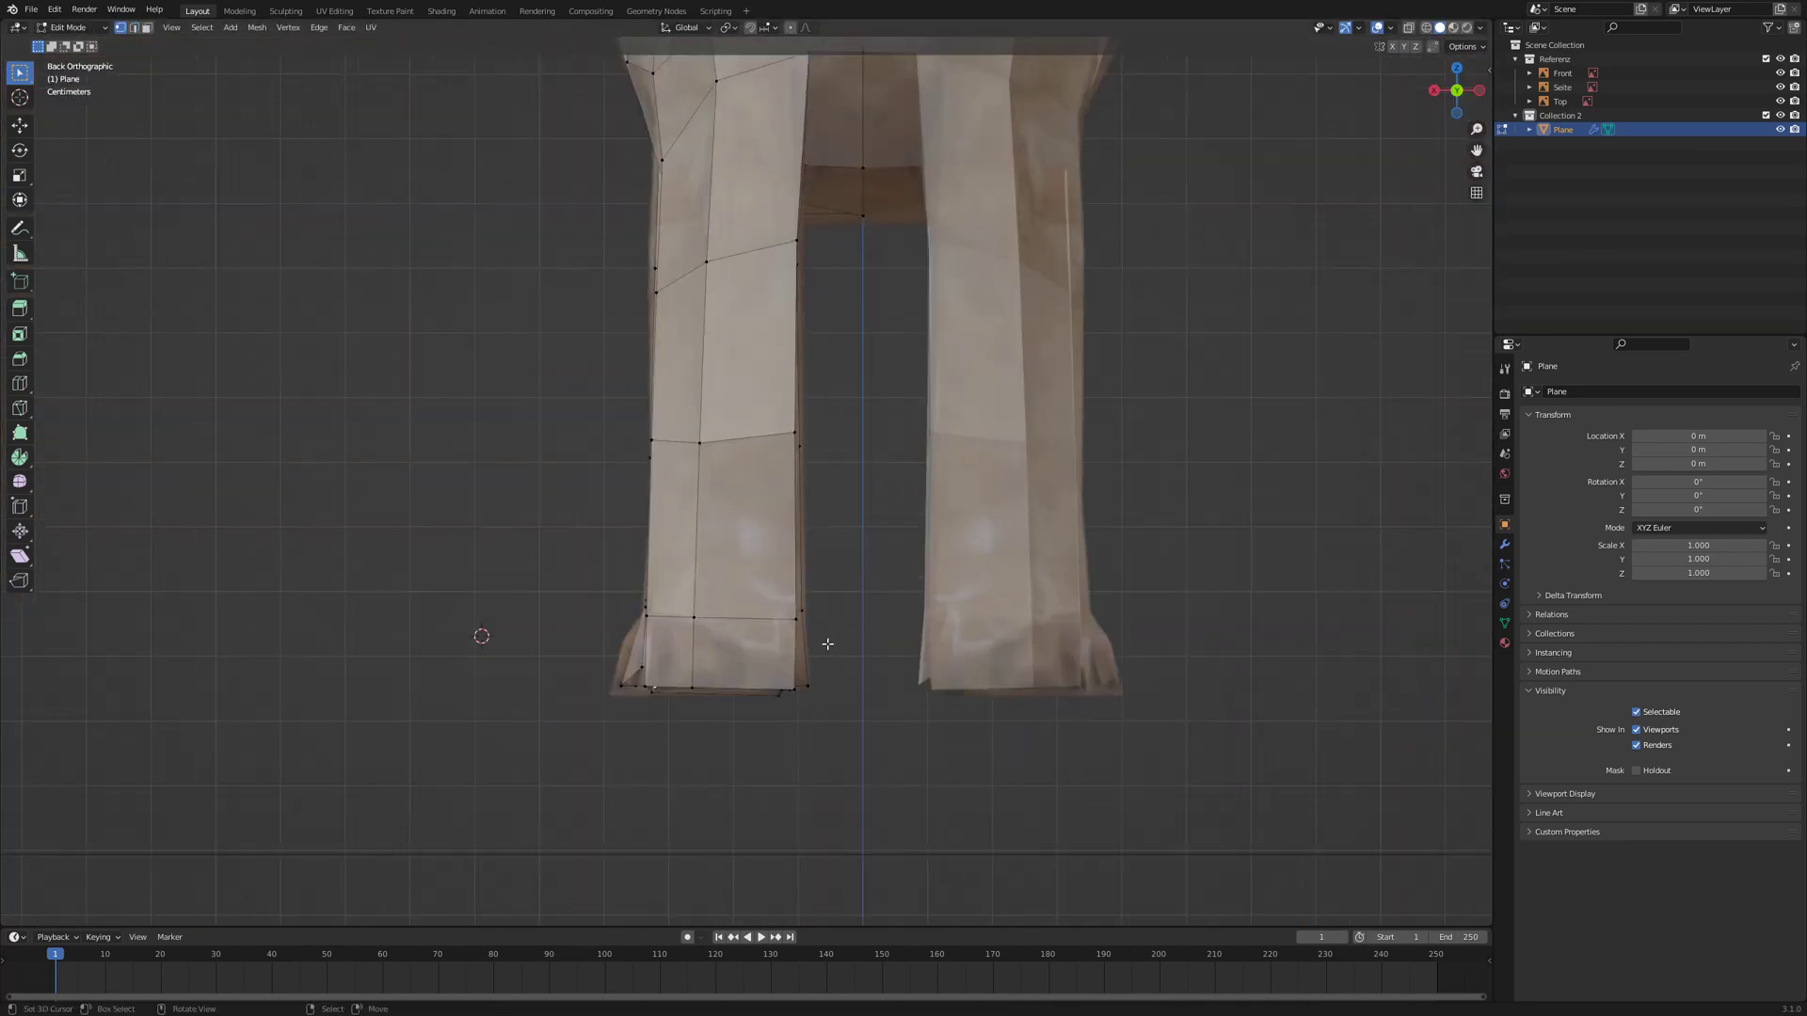
key(g)
key(x)
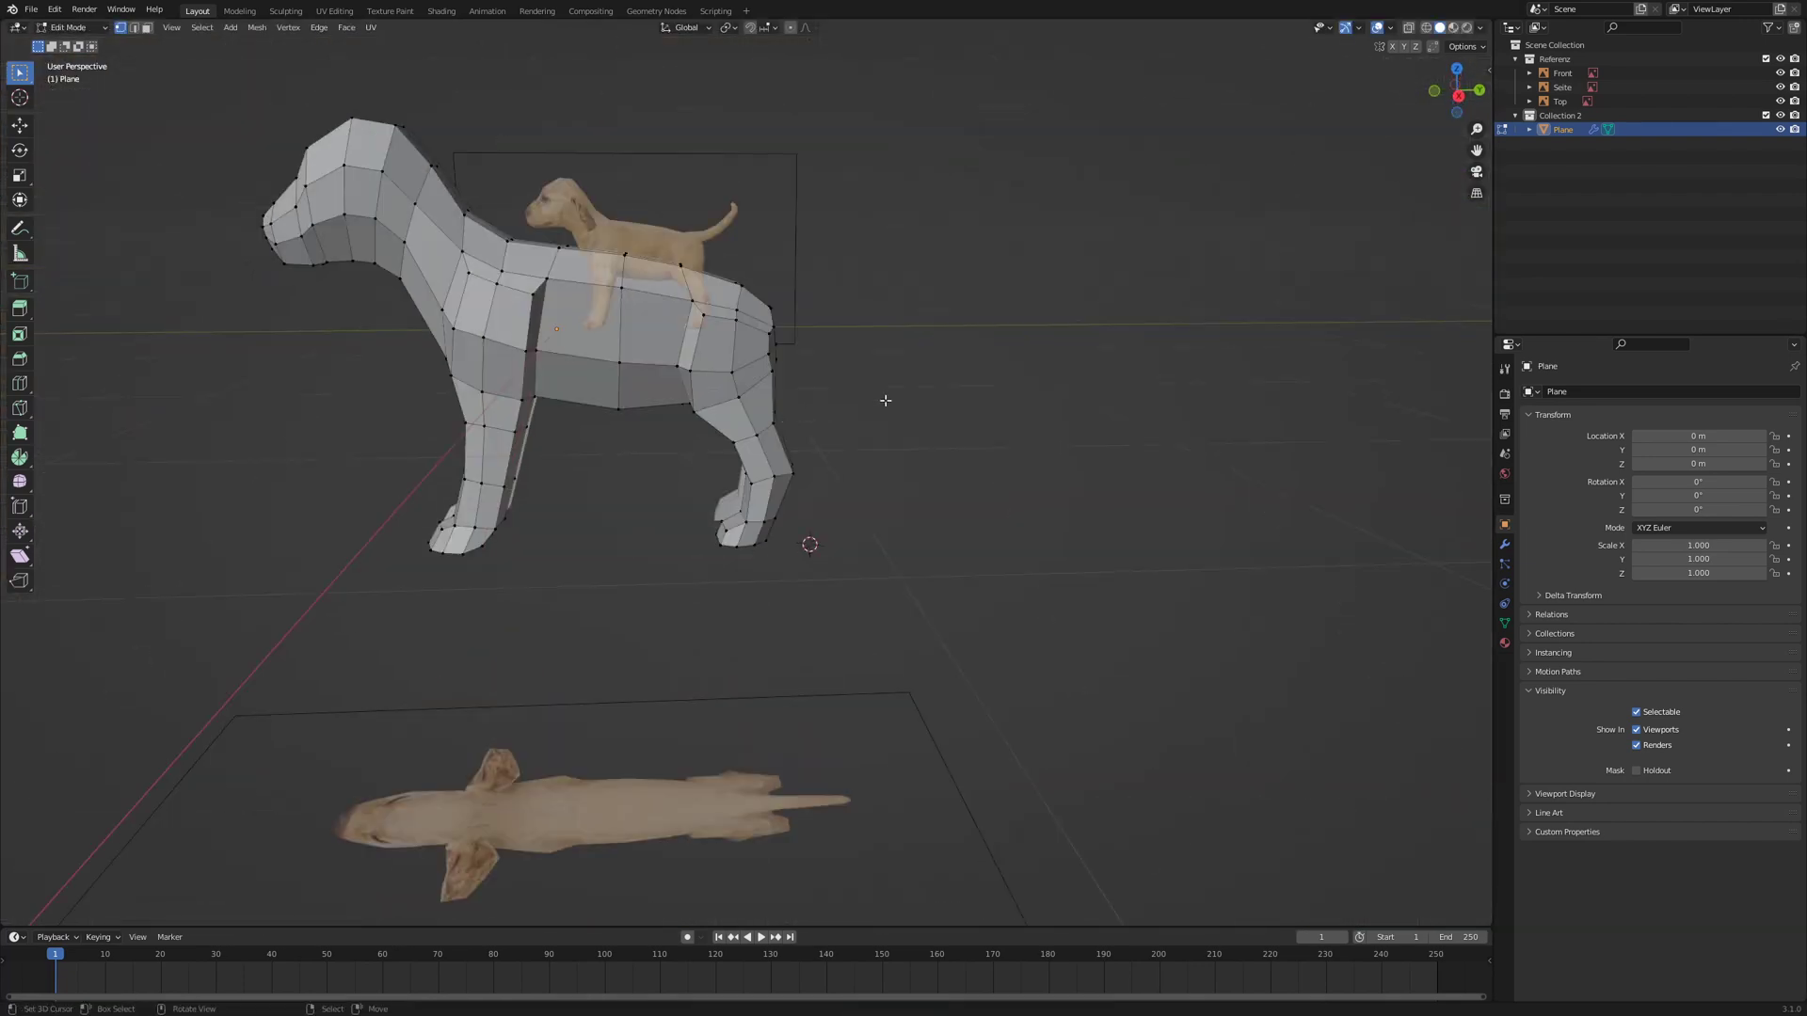
- Edge-slide the rear vertex of the back's top line along the back to the start of the tail
middle_drag(874, 312, 815, 367)
key(KP_3)
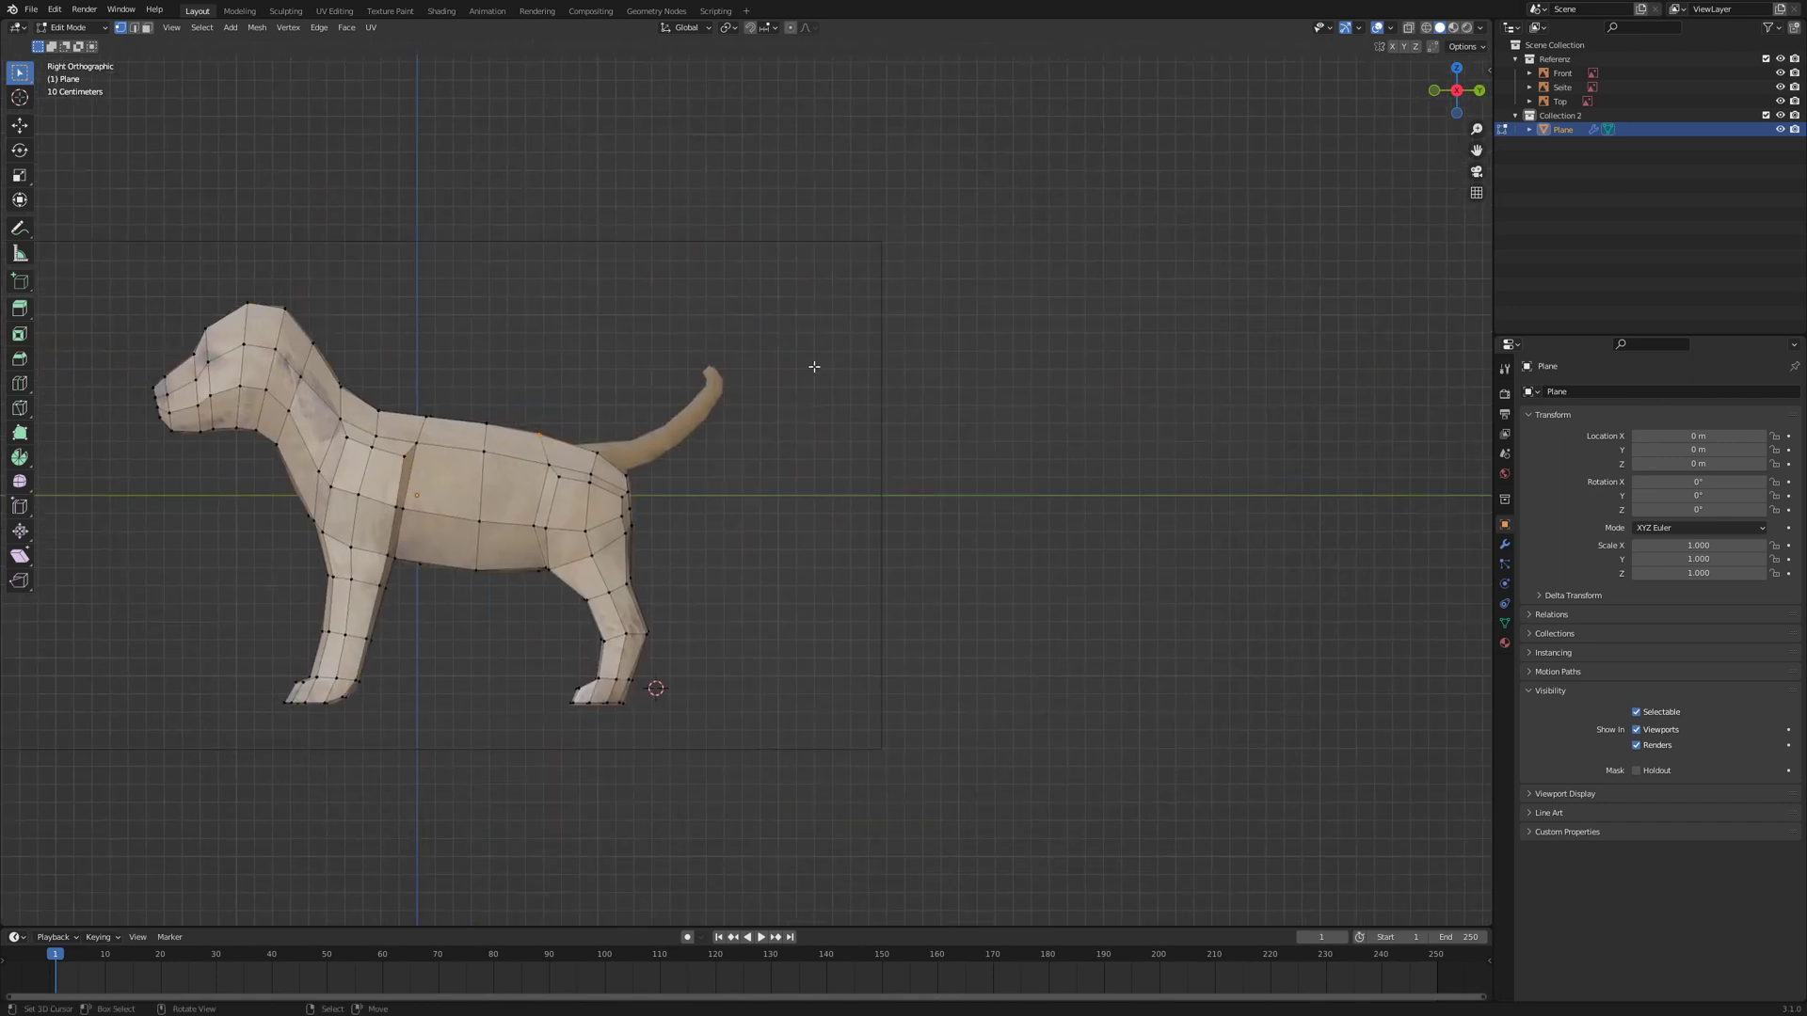
scroll(806, 367, up, 5)
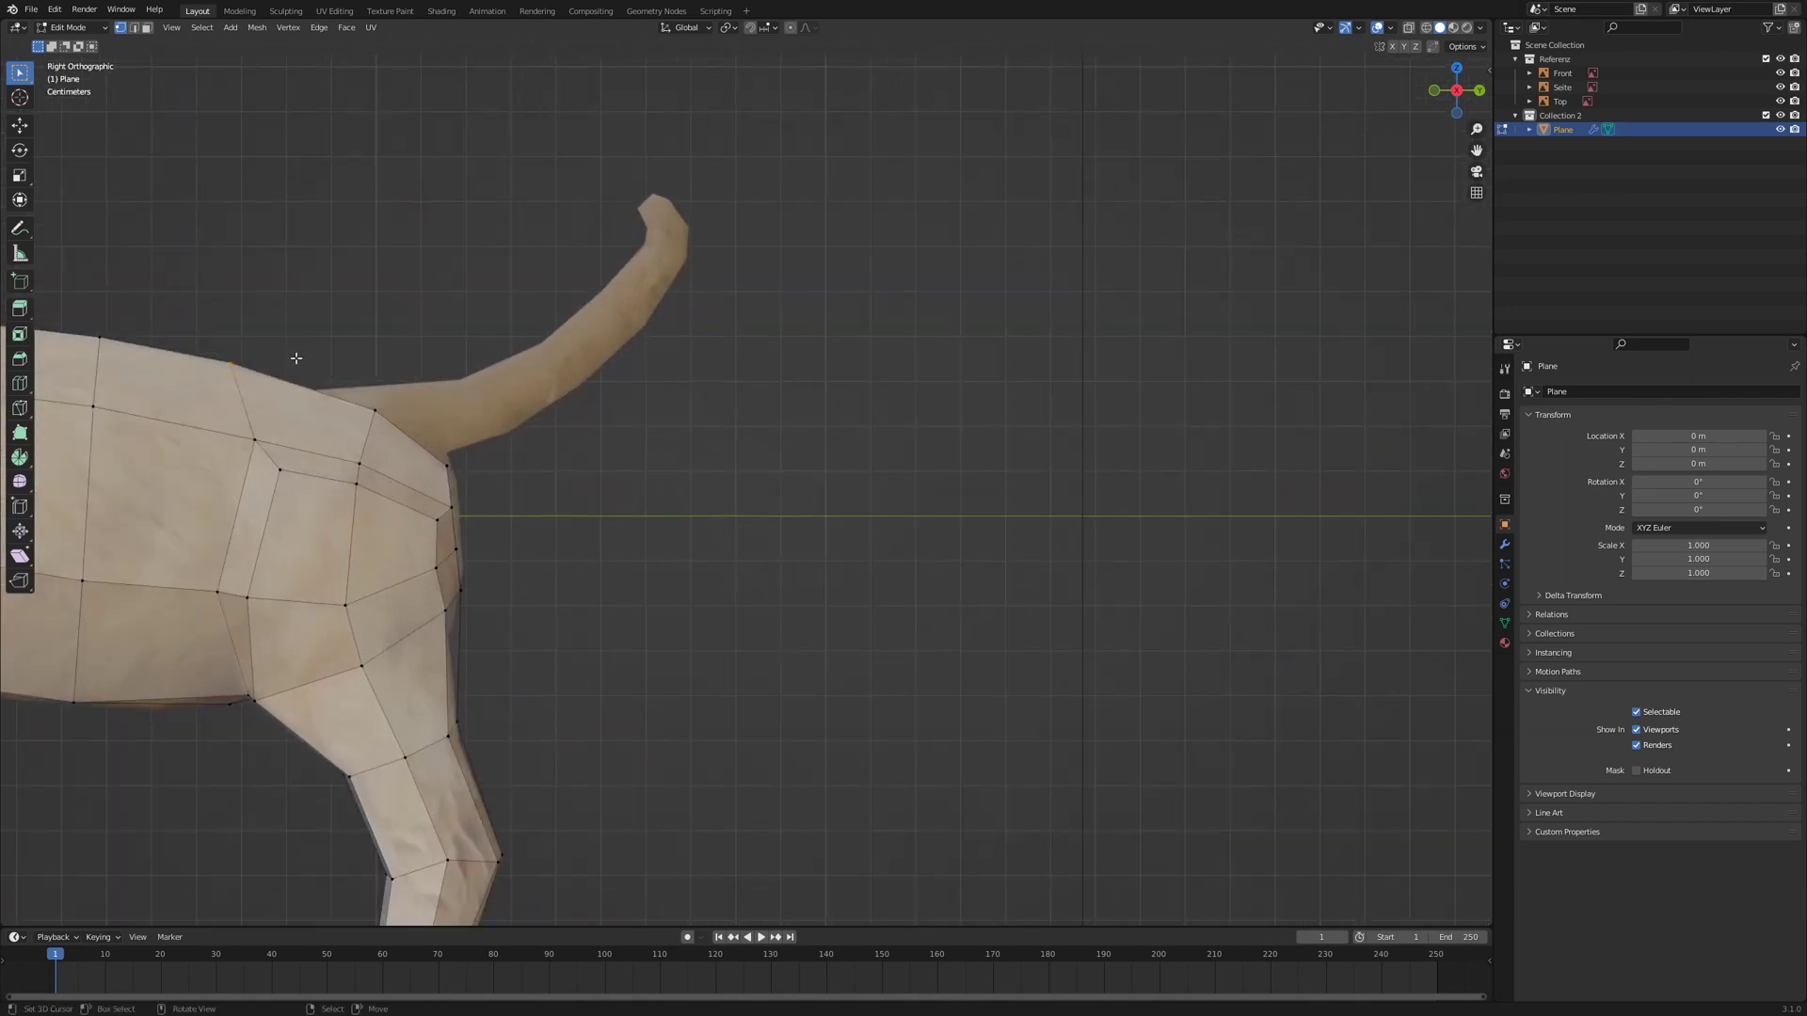
key(g)
key(g)
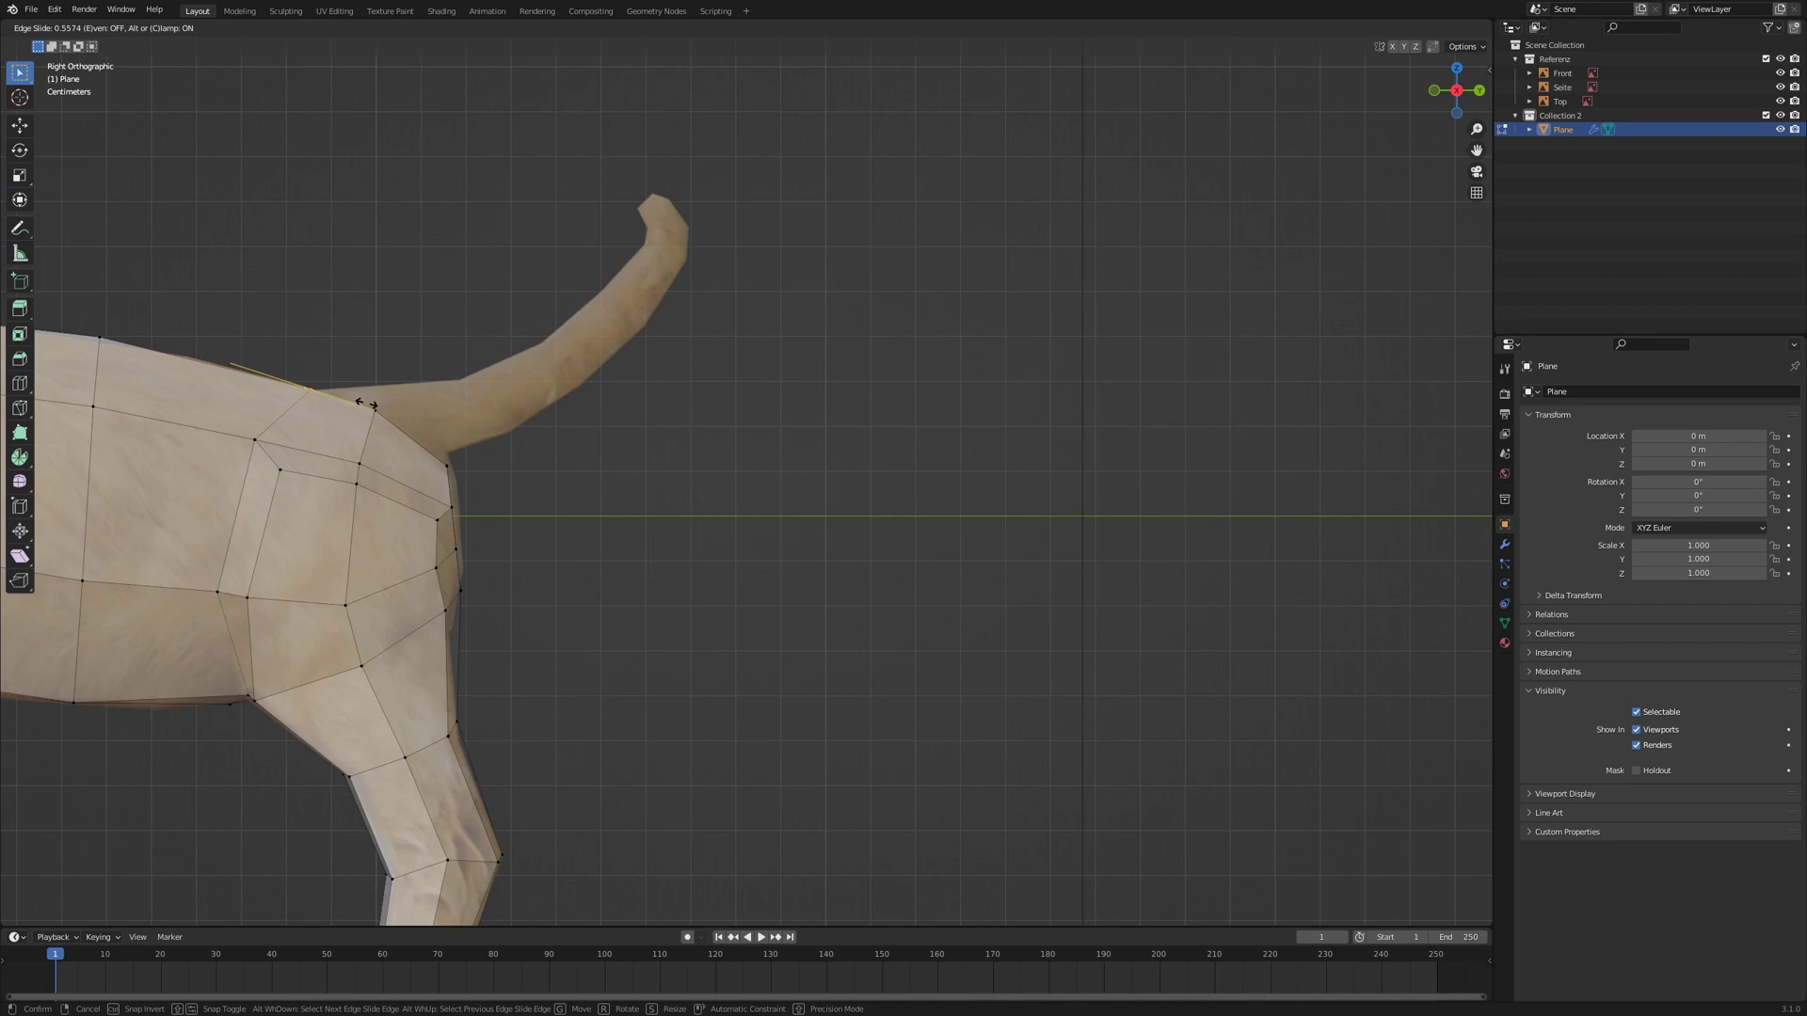
click(309, 386)
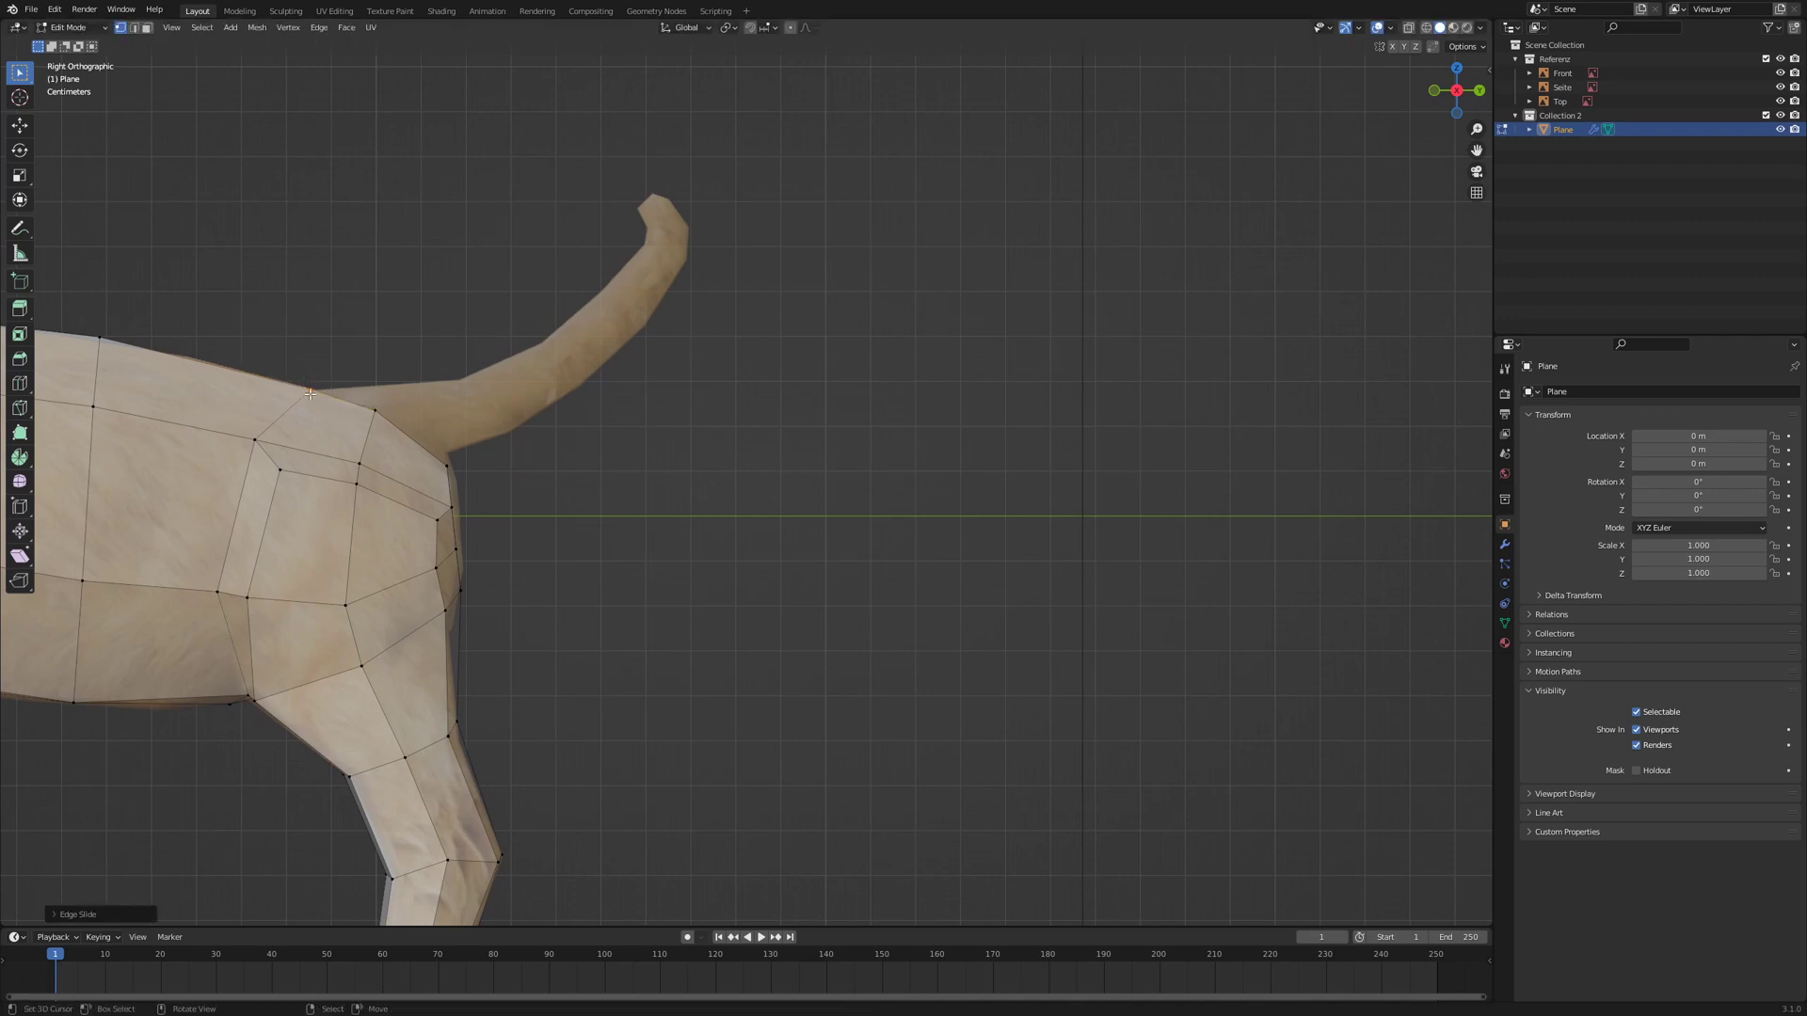
- Select the two top faces of the rump and extrude them outward to start the tail
middle_drag(486, 396, 419, 414)
right_click(416, 380)
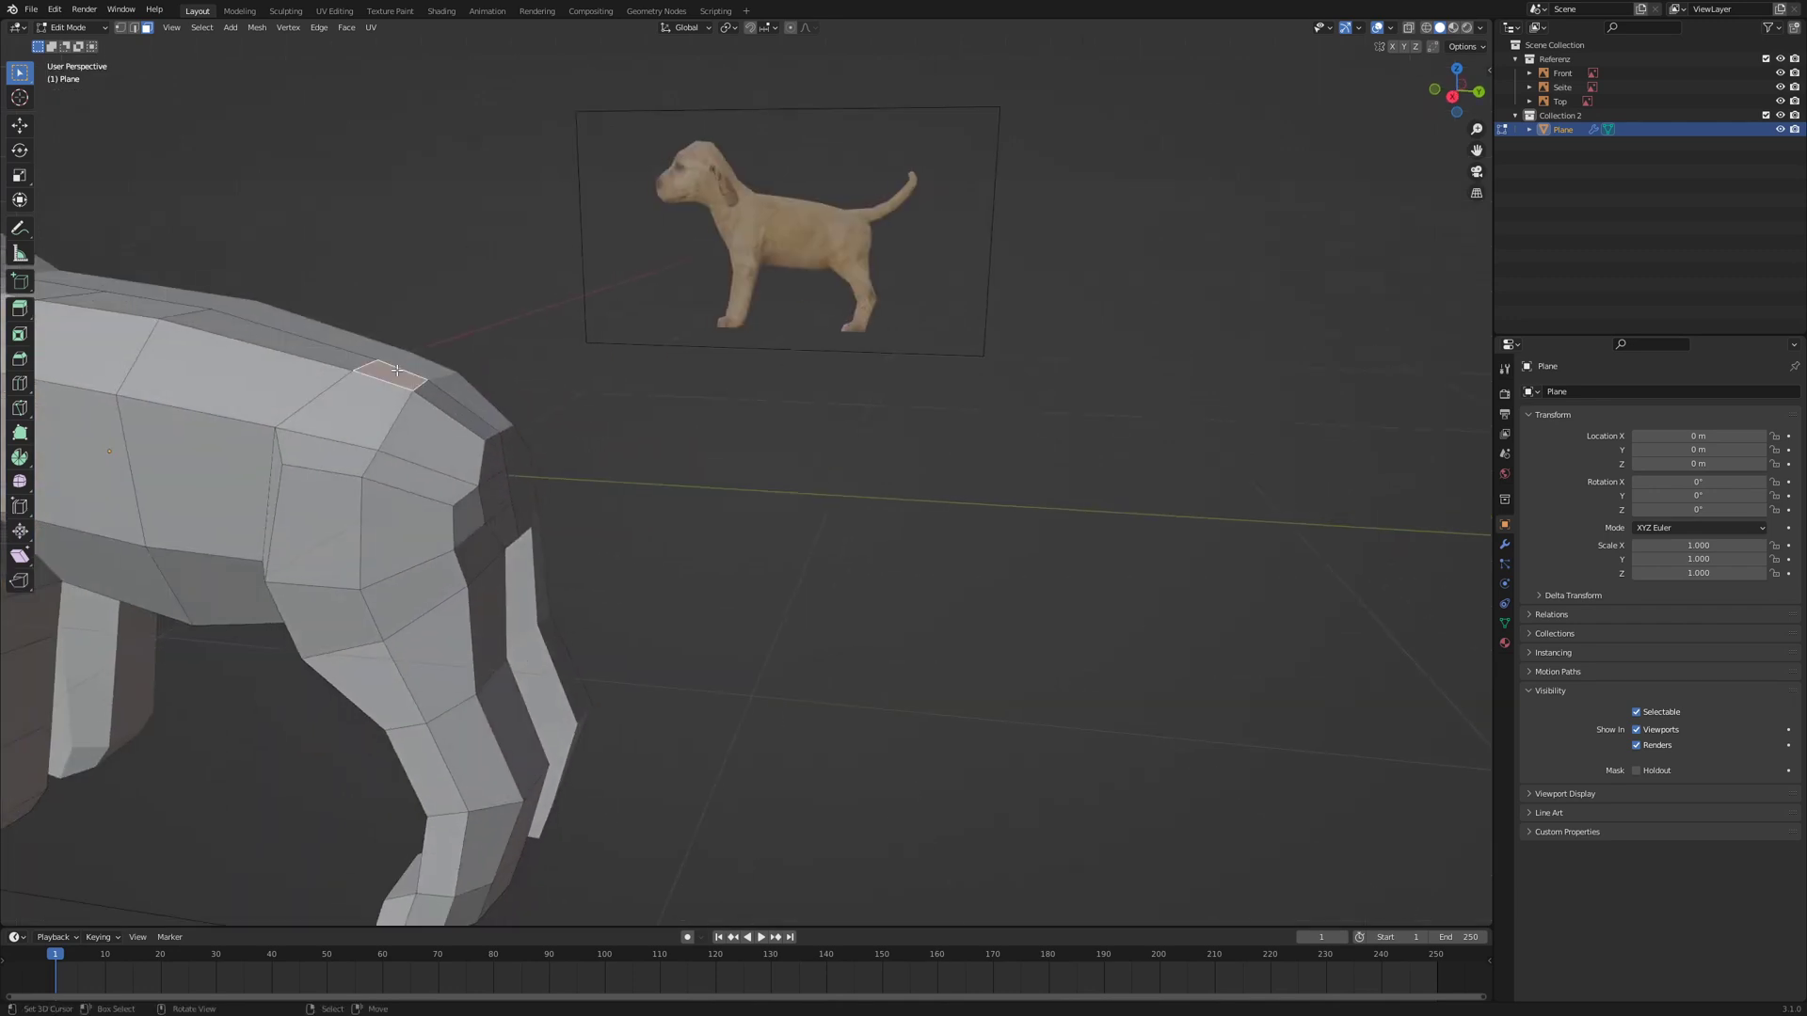
shift+right_click(446, 406)
key(KP_1)
key(KP_3)
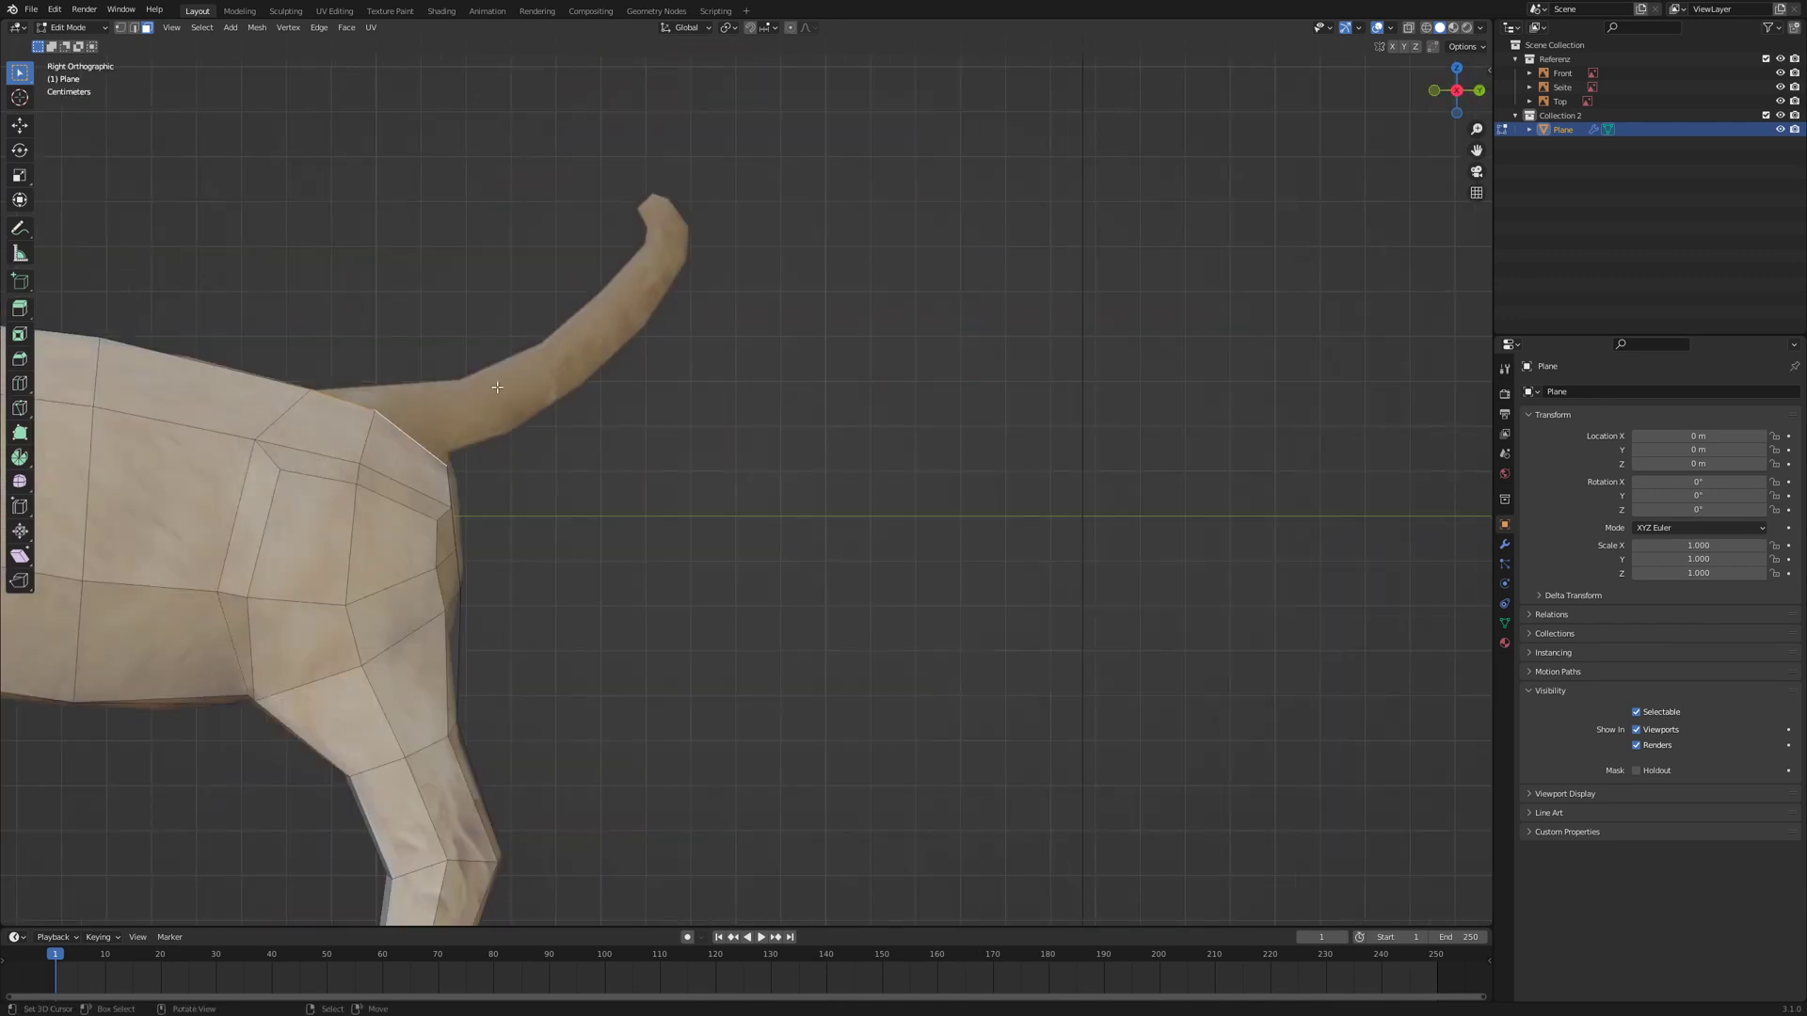
key(e)
click(559, 348)
- Move the lower rear end vertex of the tail extrusion onto the tail's underside in the side reference
middle_drag(558, 311, 433, 329)
key(1)
right_click(654, 394)
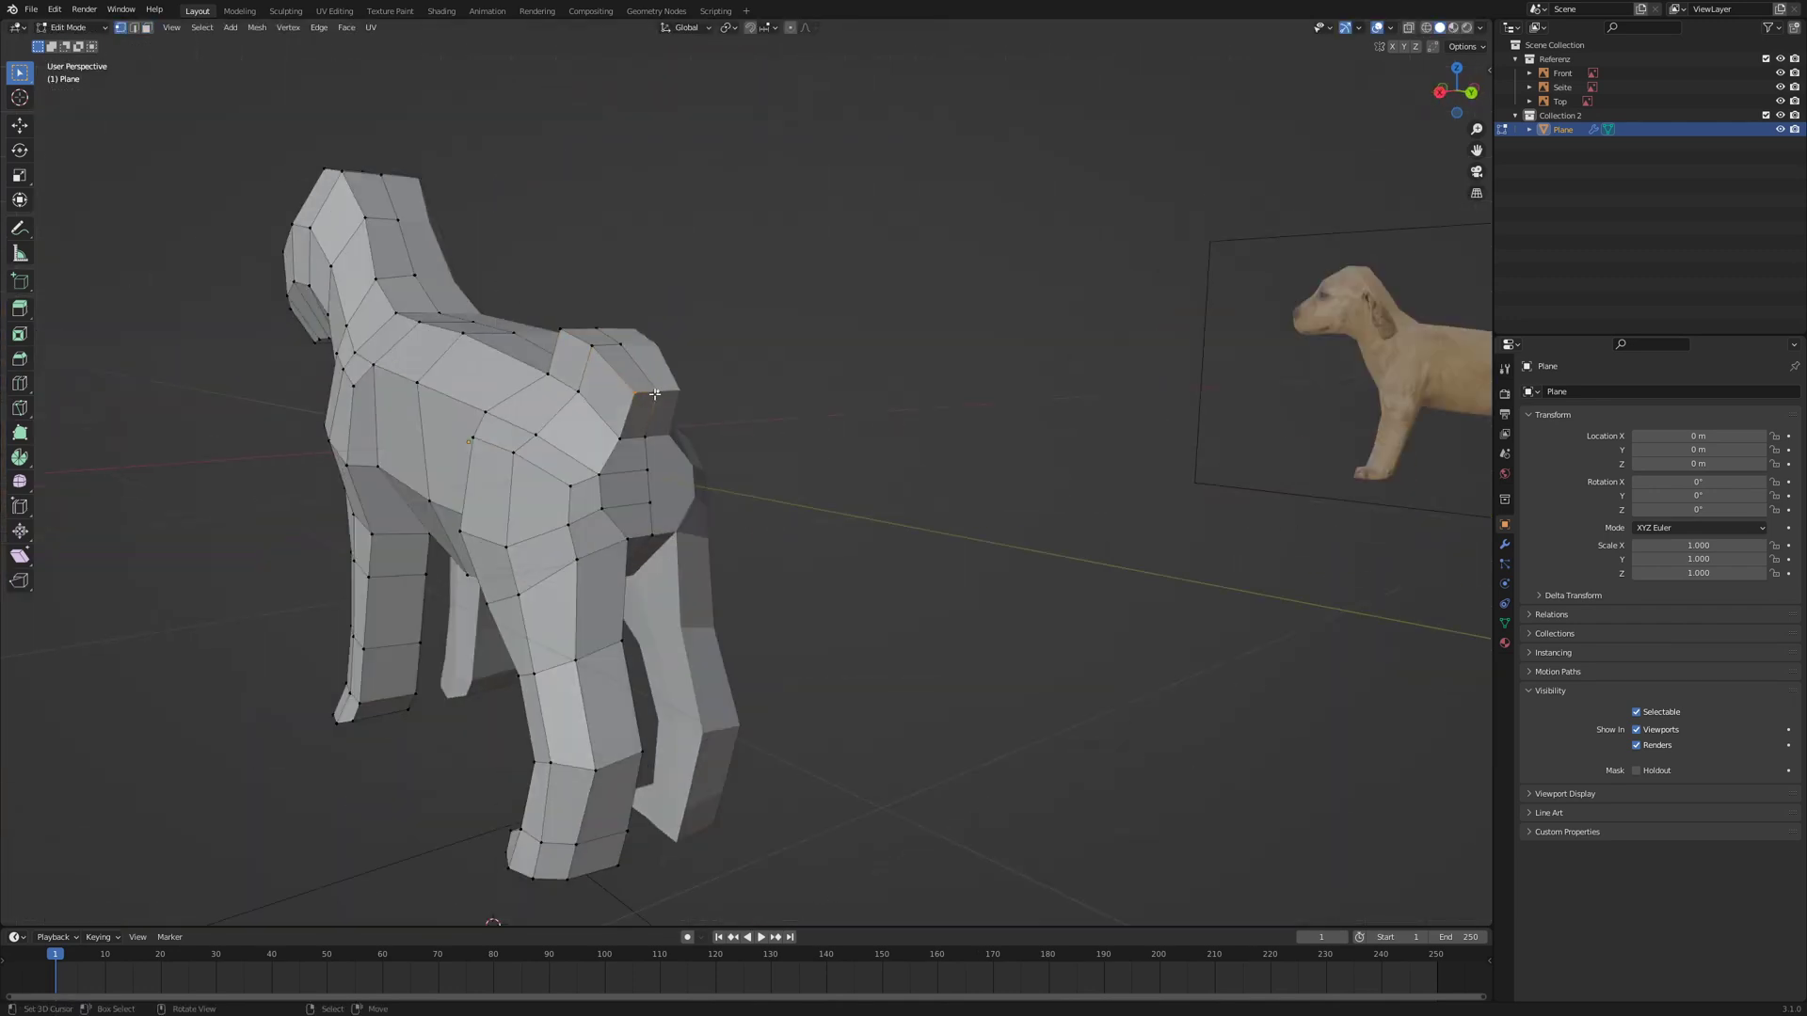
key(KP_3)
key(g)
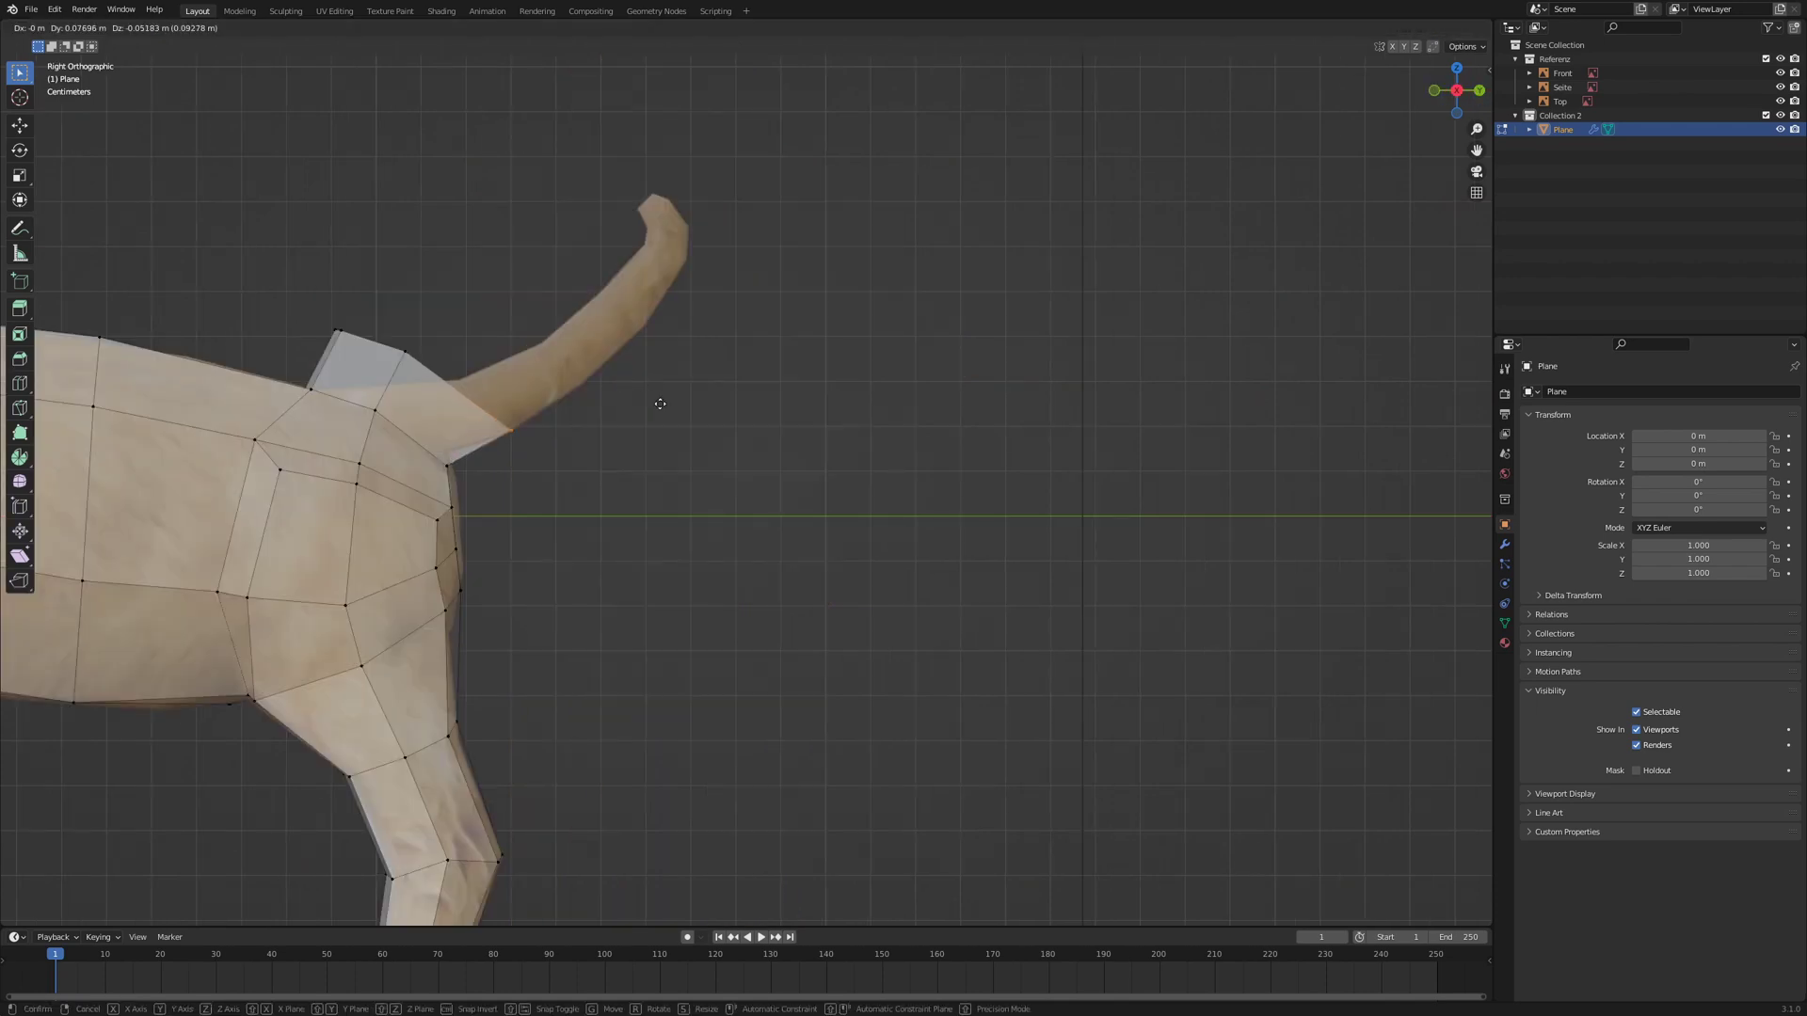
click(659, 404)
- Move the middle end vertex of the tail extrusion onto the tail's centre in the side reference
middle_drag(565, 364, 462, 410)
right_click(578, 285)
key(KP_3)
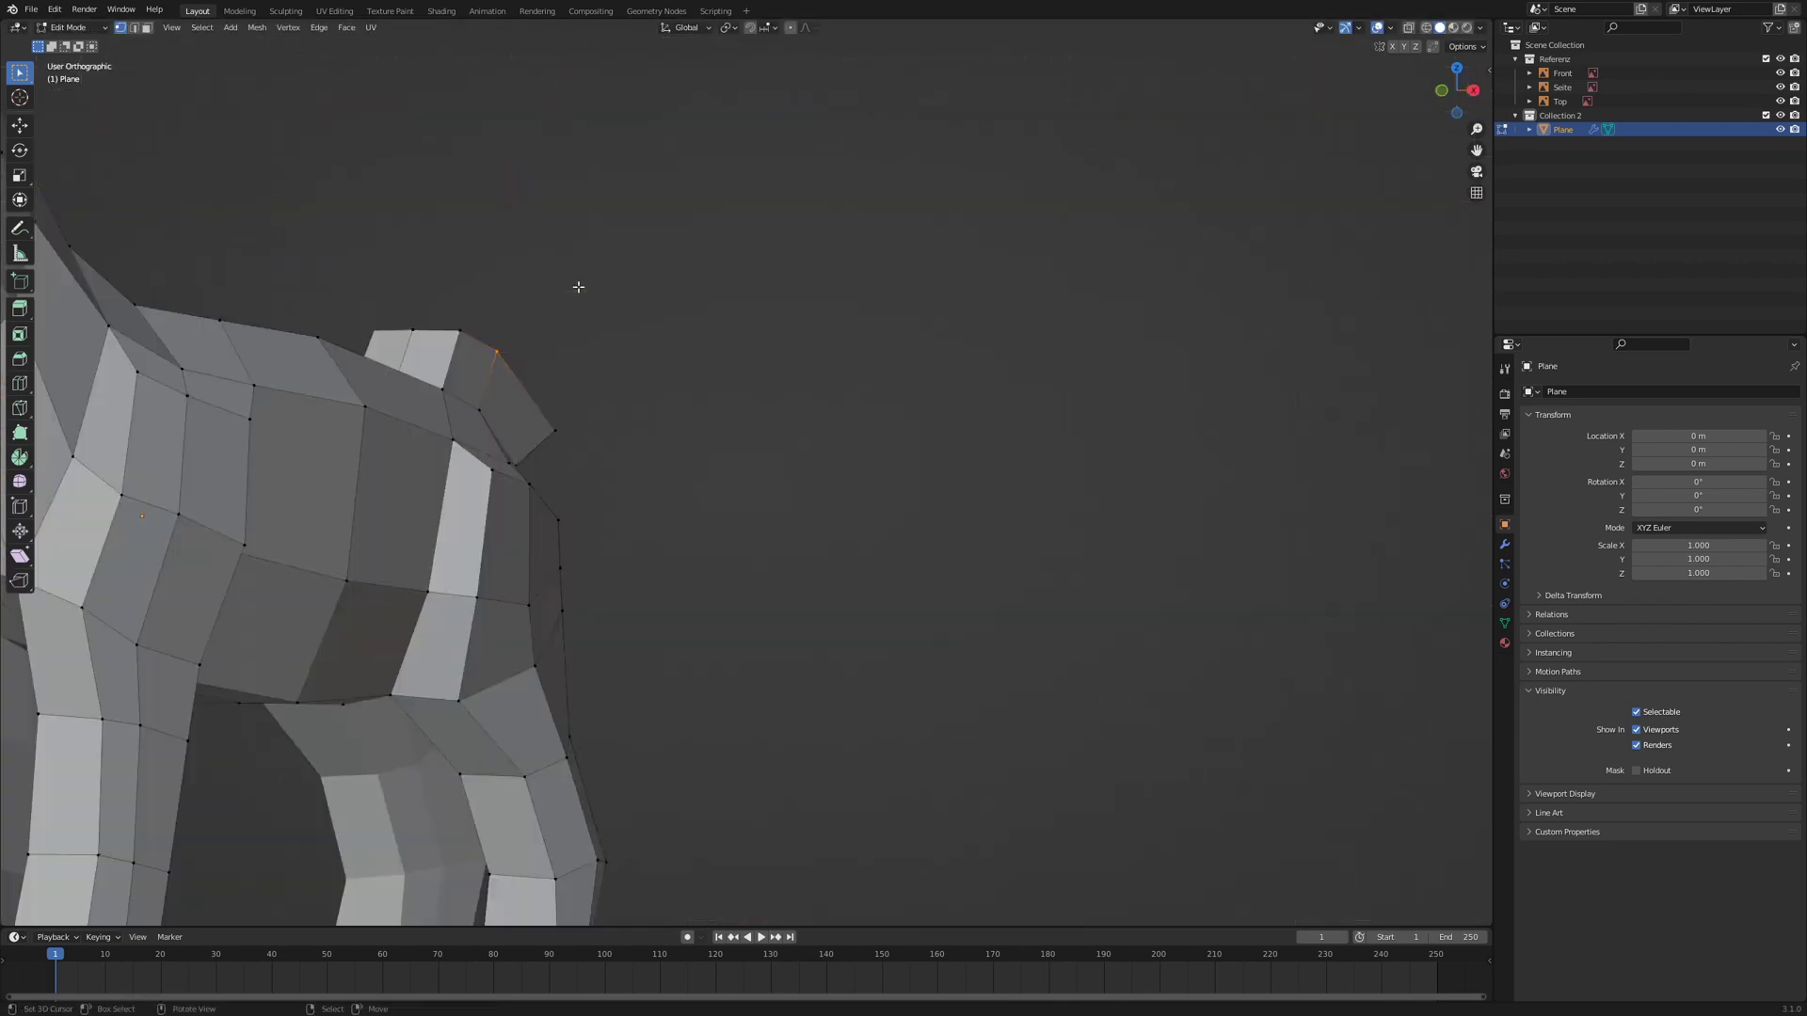
key(g)
click(713, 332)
- Select the two front end vertices of the tail extrusion and move them onto the tail's upper edge
middle_drag(649, 321, 490, 314)
right_click(484, 308)
shift+right_click(462, 312)
key(KP_3)
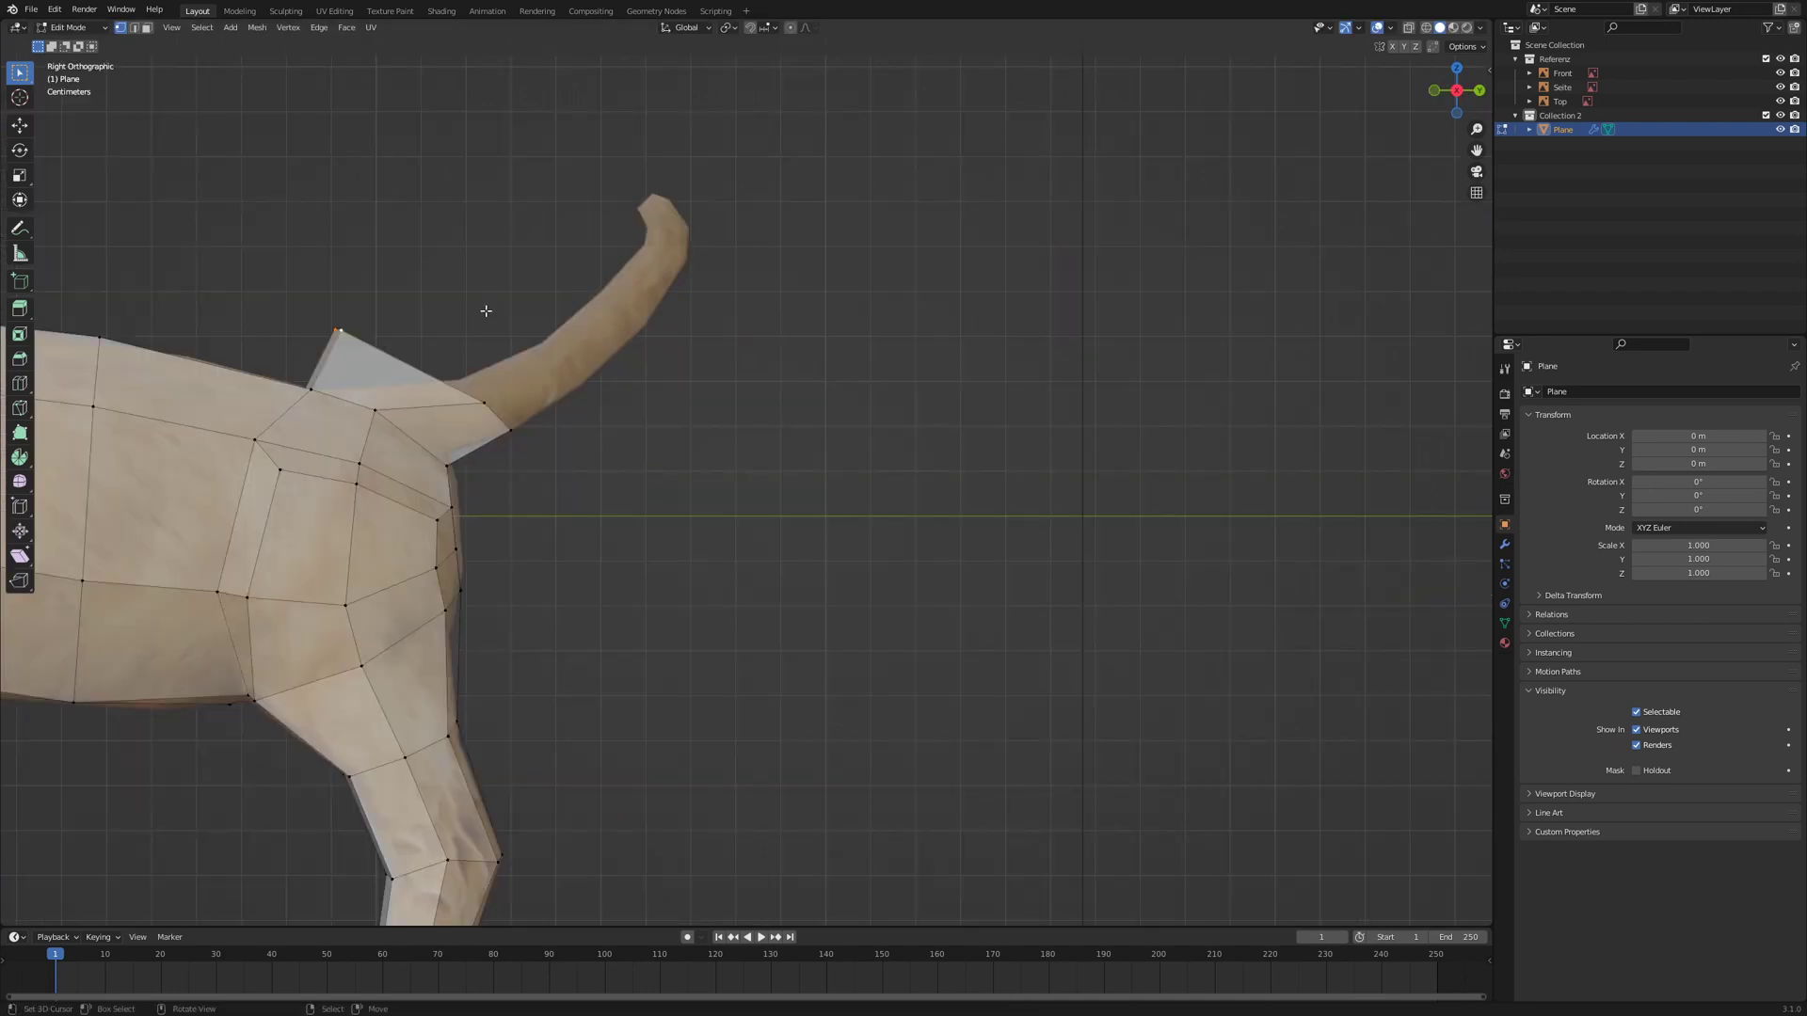
key(g)
click(584, 345)
- Move the vertex beneath the tail base onto the tail's underside in the side reference
middle_drag(583, 344, 436, 429)
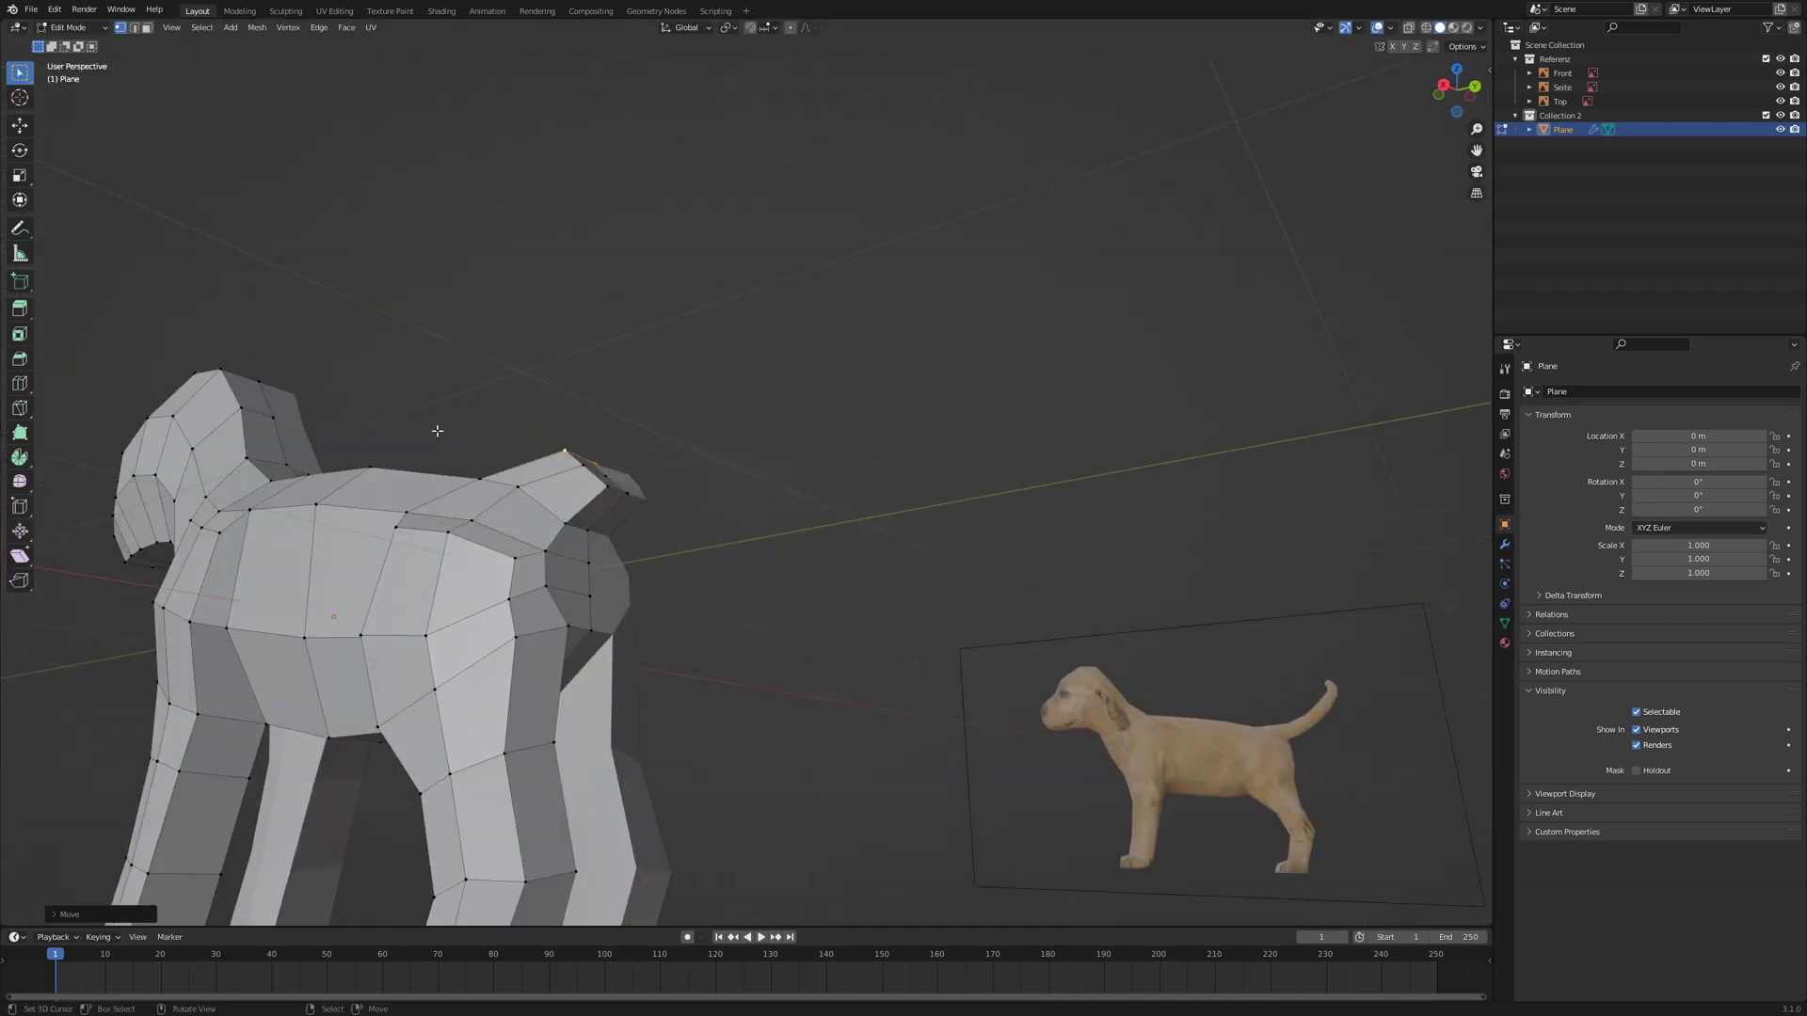
key(KP_1)
key(KP_3)
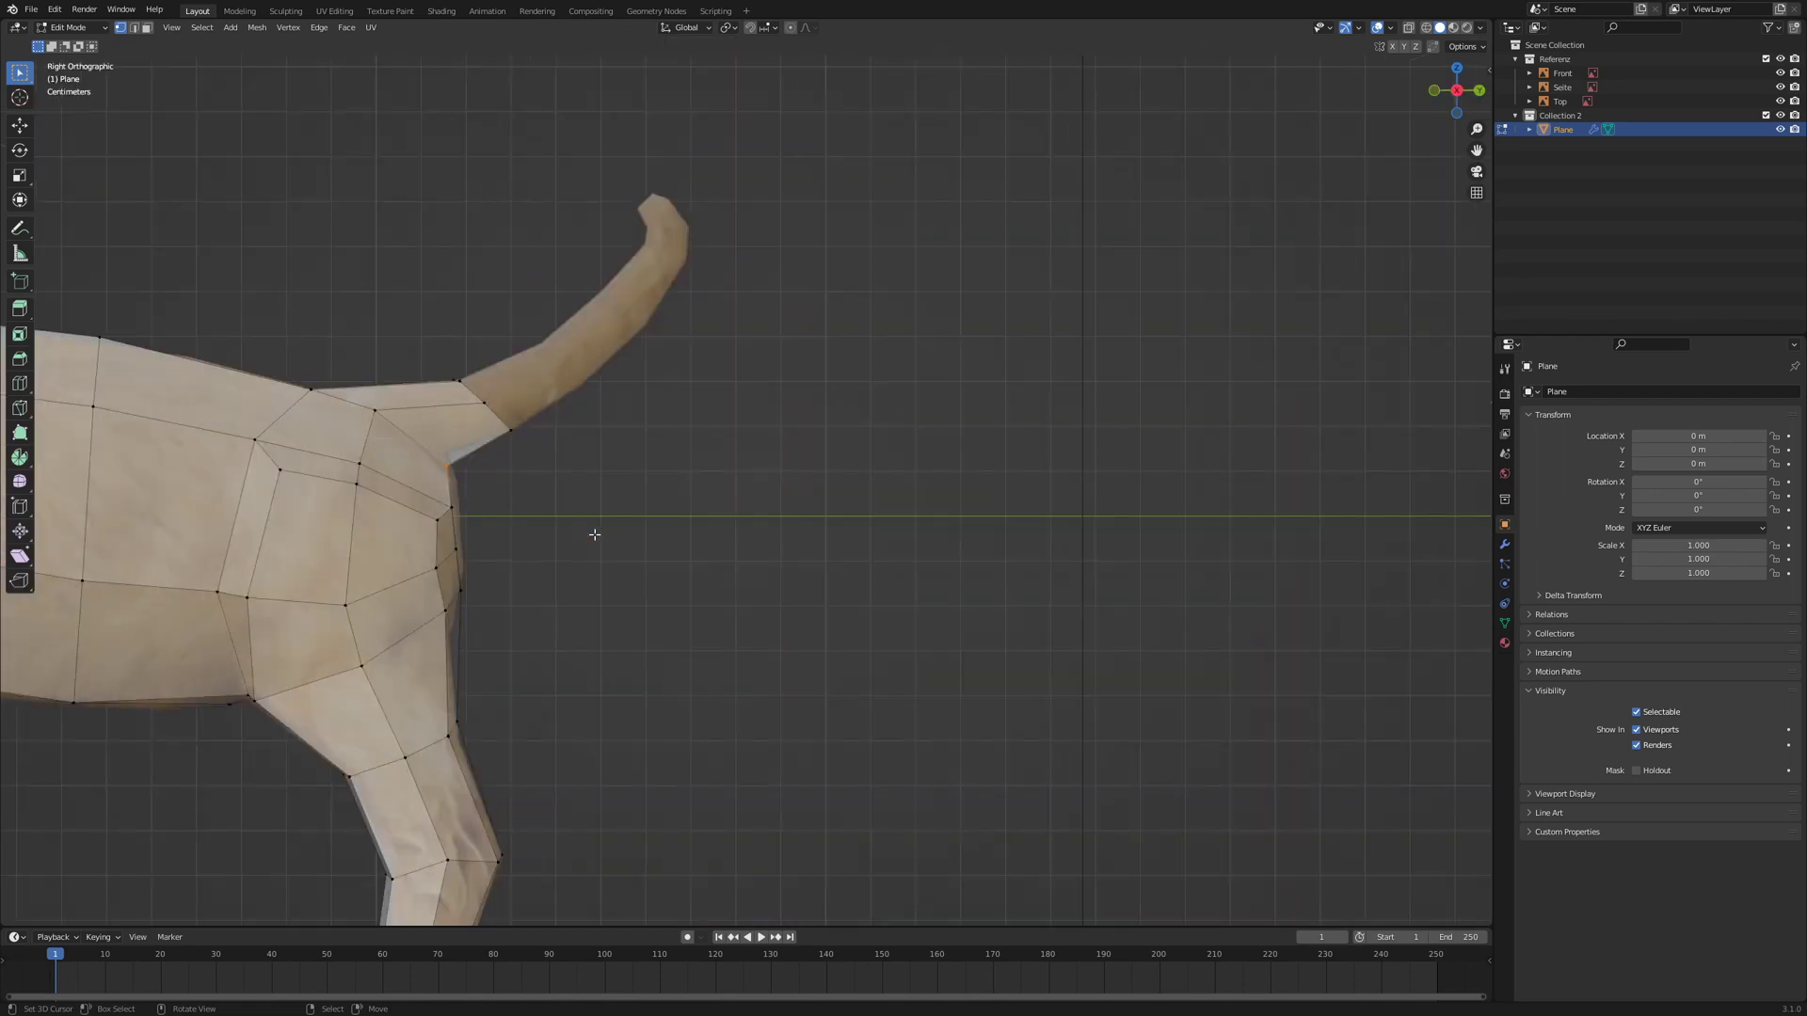
key(g)
click(594, 523)
- Select the tail's end faces and extrude them in further segments along the tail in the side reference
middle_drag(576, 409, 133, 146)
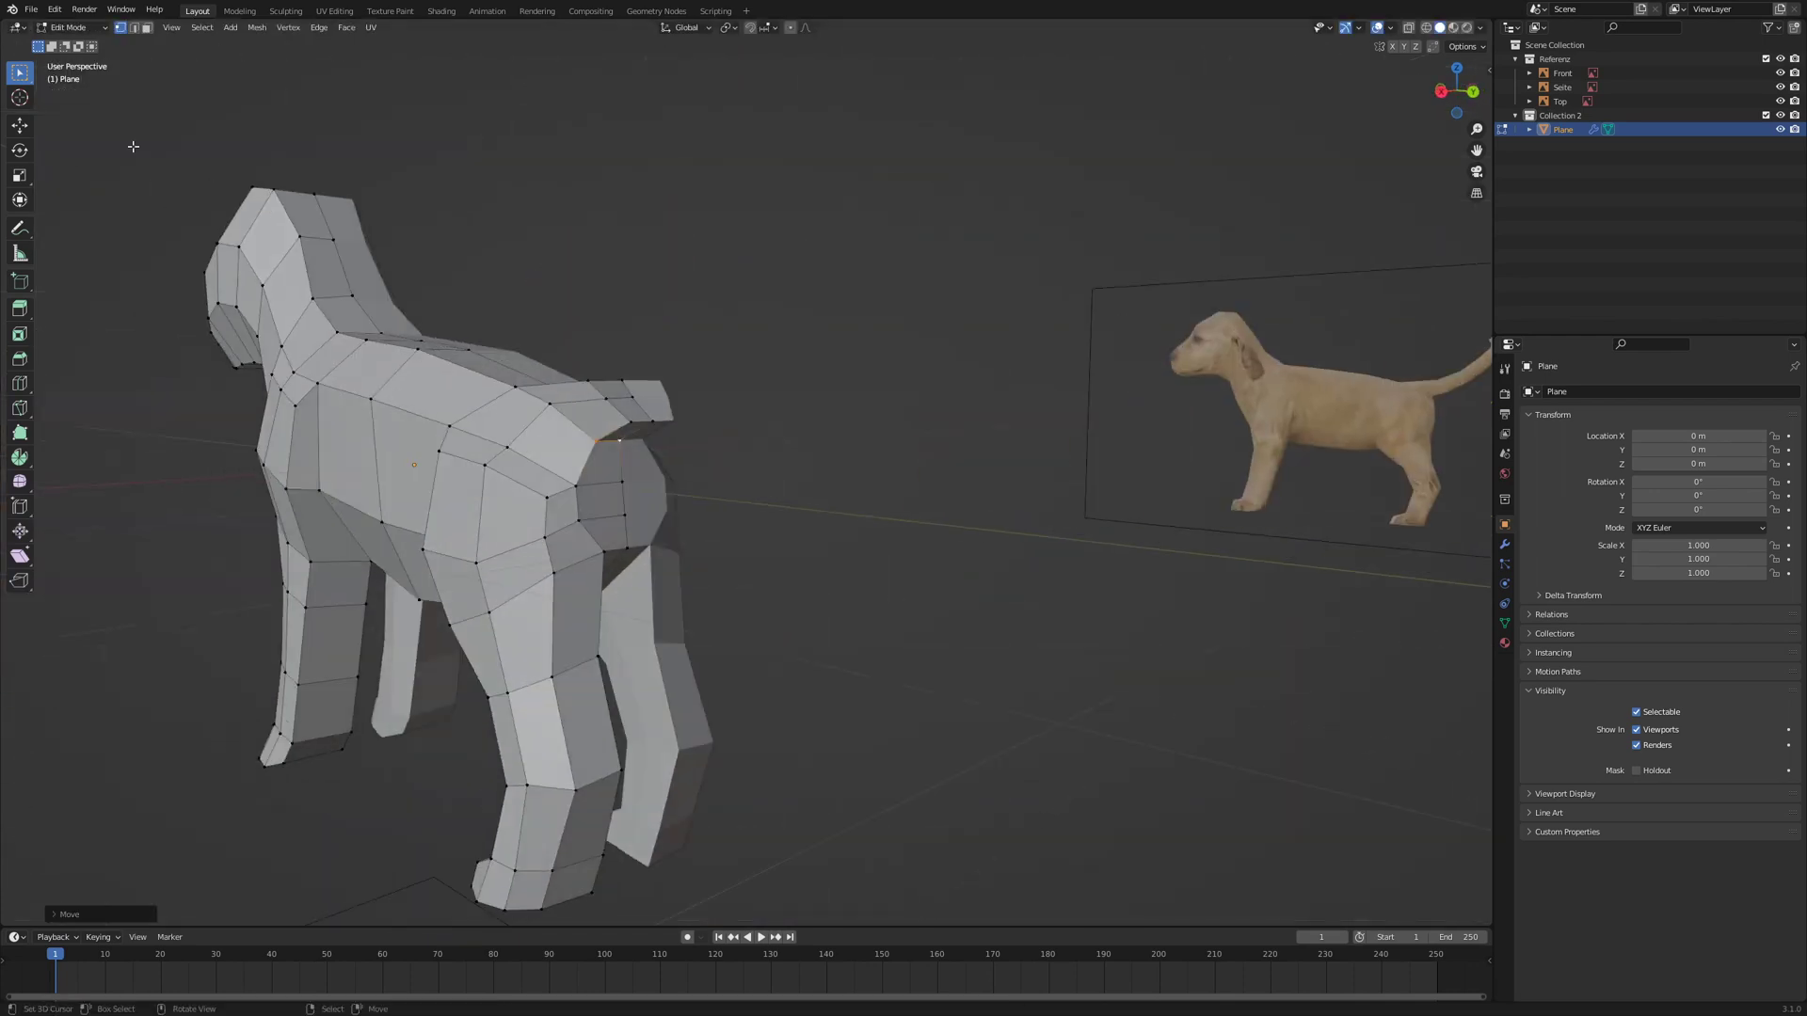
click(147, 28)
click(617, 403)
key(KP_3)
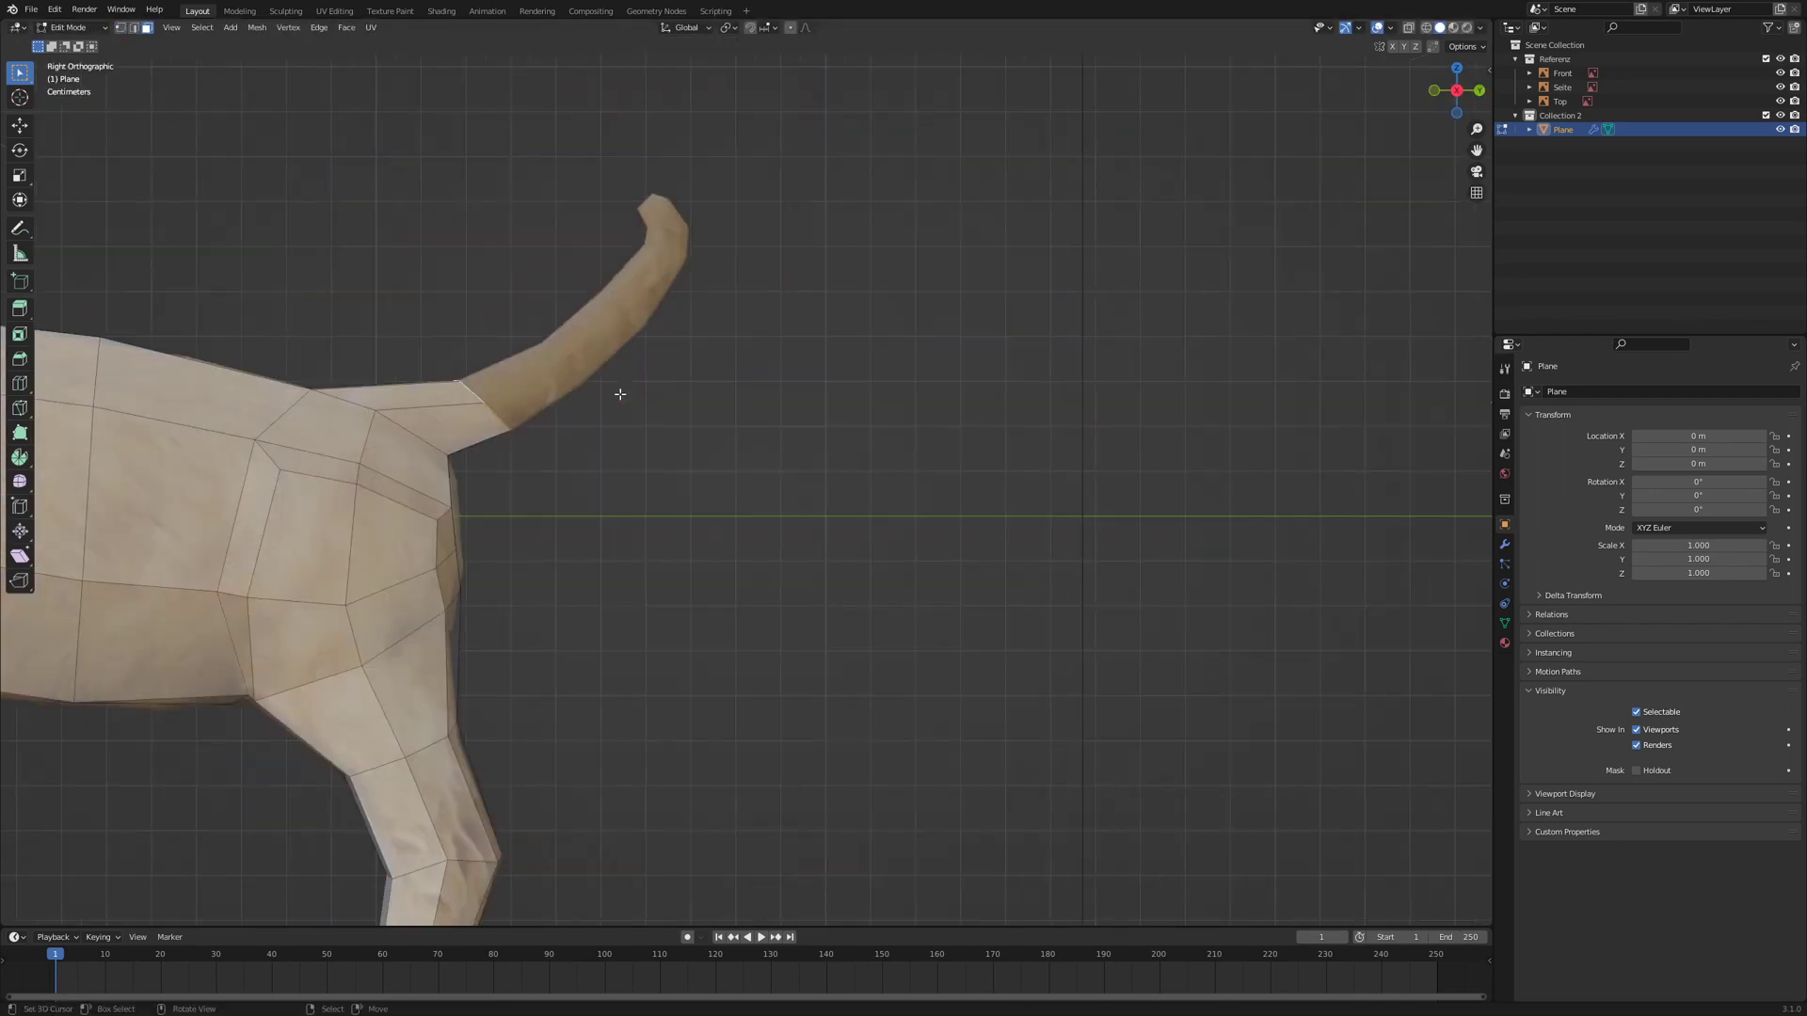
key(e)
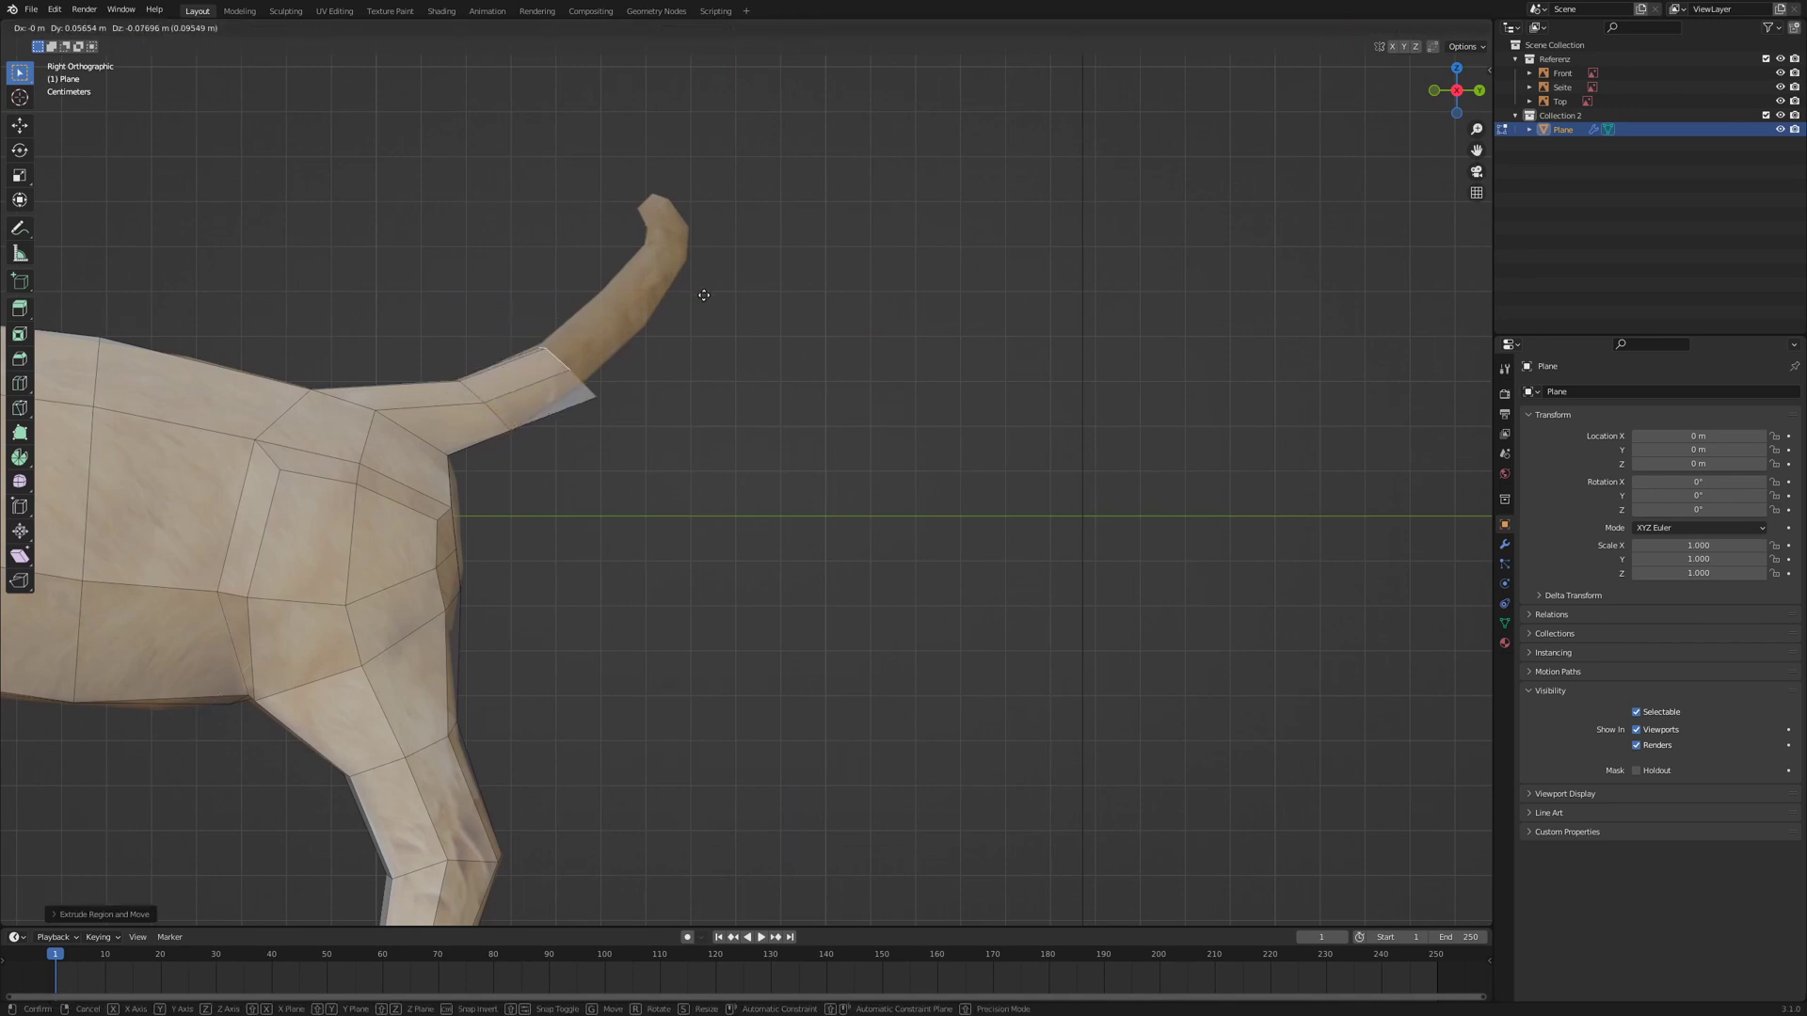
click(830, 226)
- Move the vertices of the new tail segments onto the tail outline in the side reference
key(1)
middle_drag(596, 403, 708, 415)
key(KP_3)
scroll(658, 400, up, 2)
right_drag(532, 356, 520, 339)
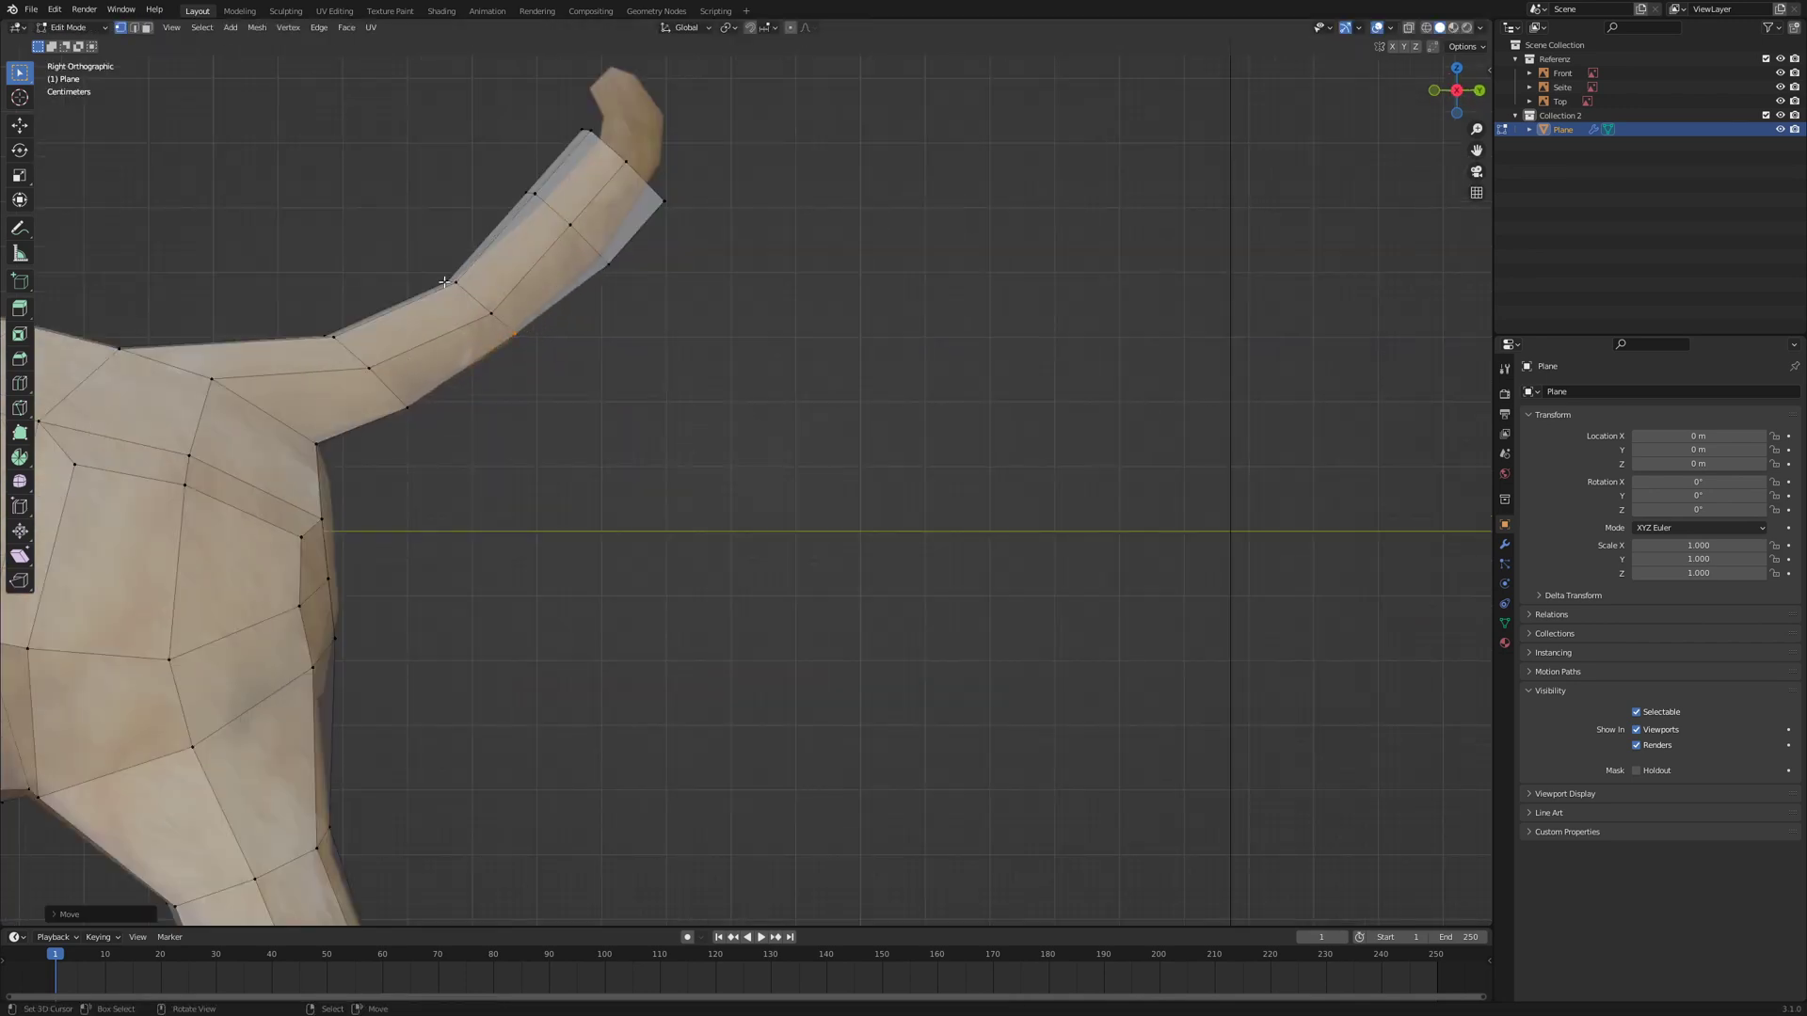
right_drag(468, 282, 473, 282)
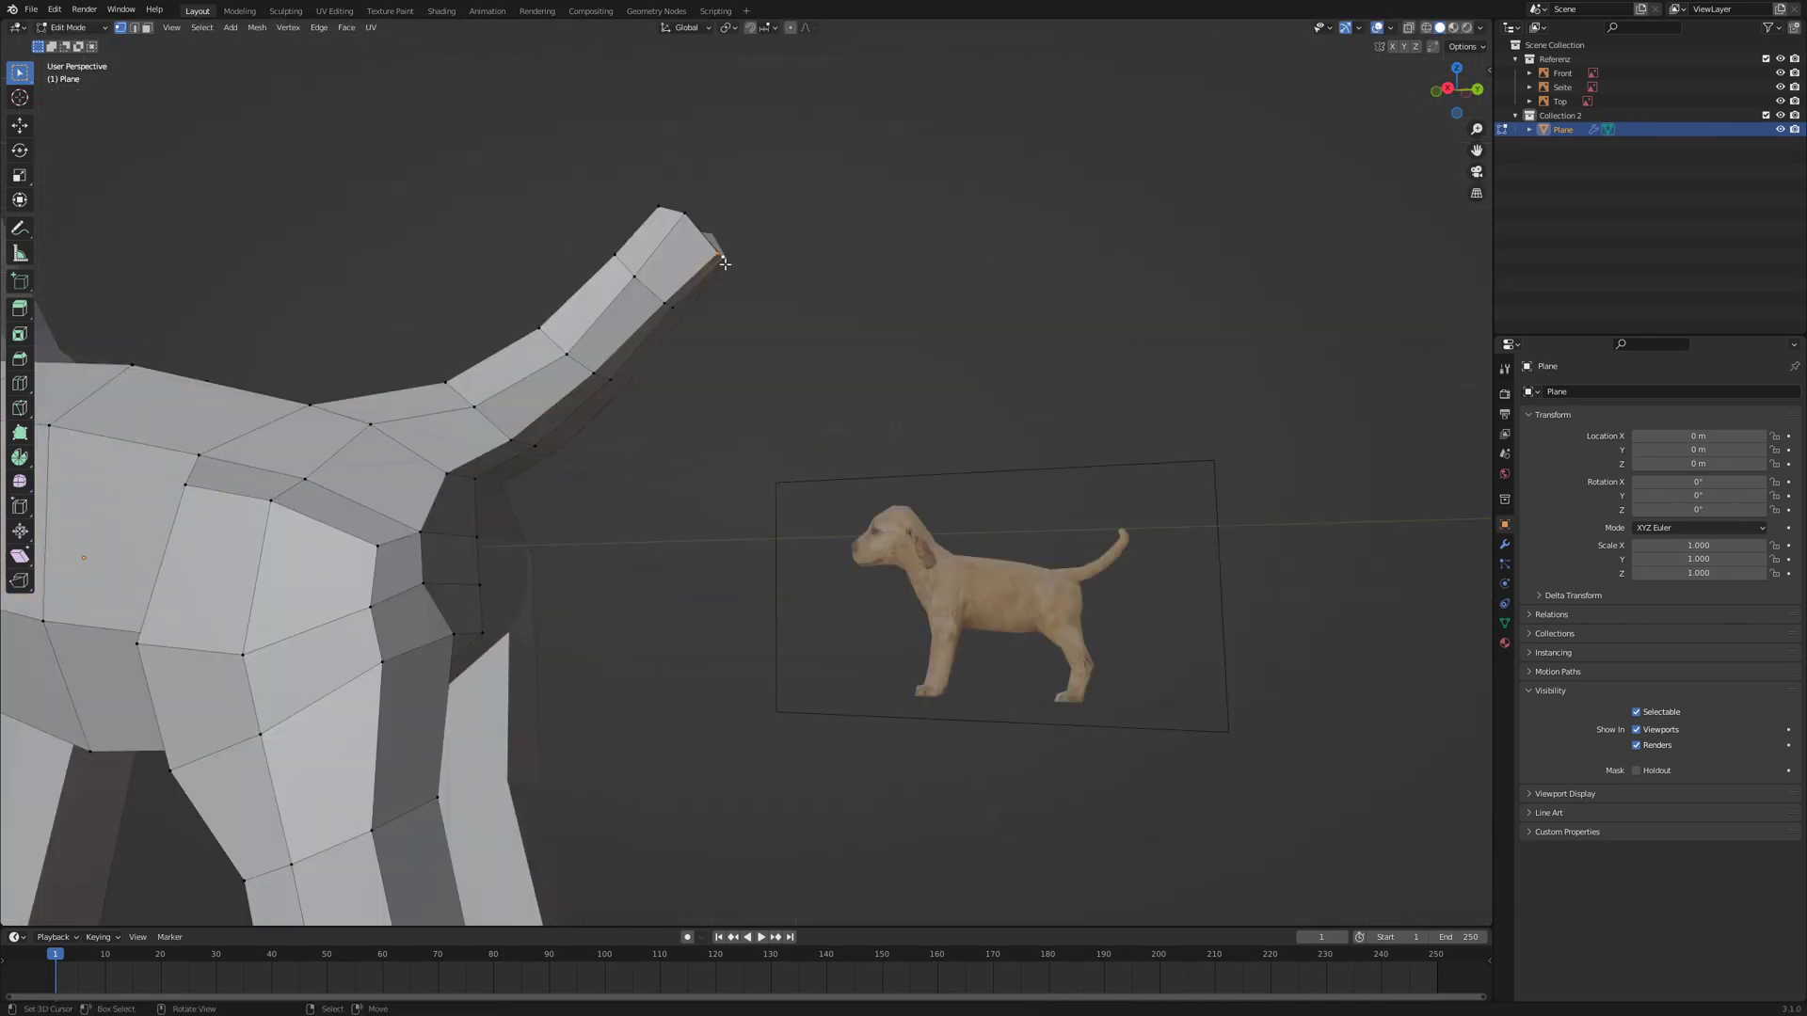
- Extrude the tail's end upward into the bend and fit its vertices to the tail outline in the side reference
click(686, 158)
key(e)
click(693, 125)
middle_drag(694, 125, 749, 428)
key(KP_3)
scroll(823, 416, up, 4)
right_click(559, 314)
key(g)
click(504, 307)
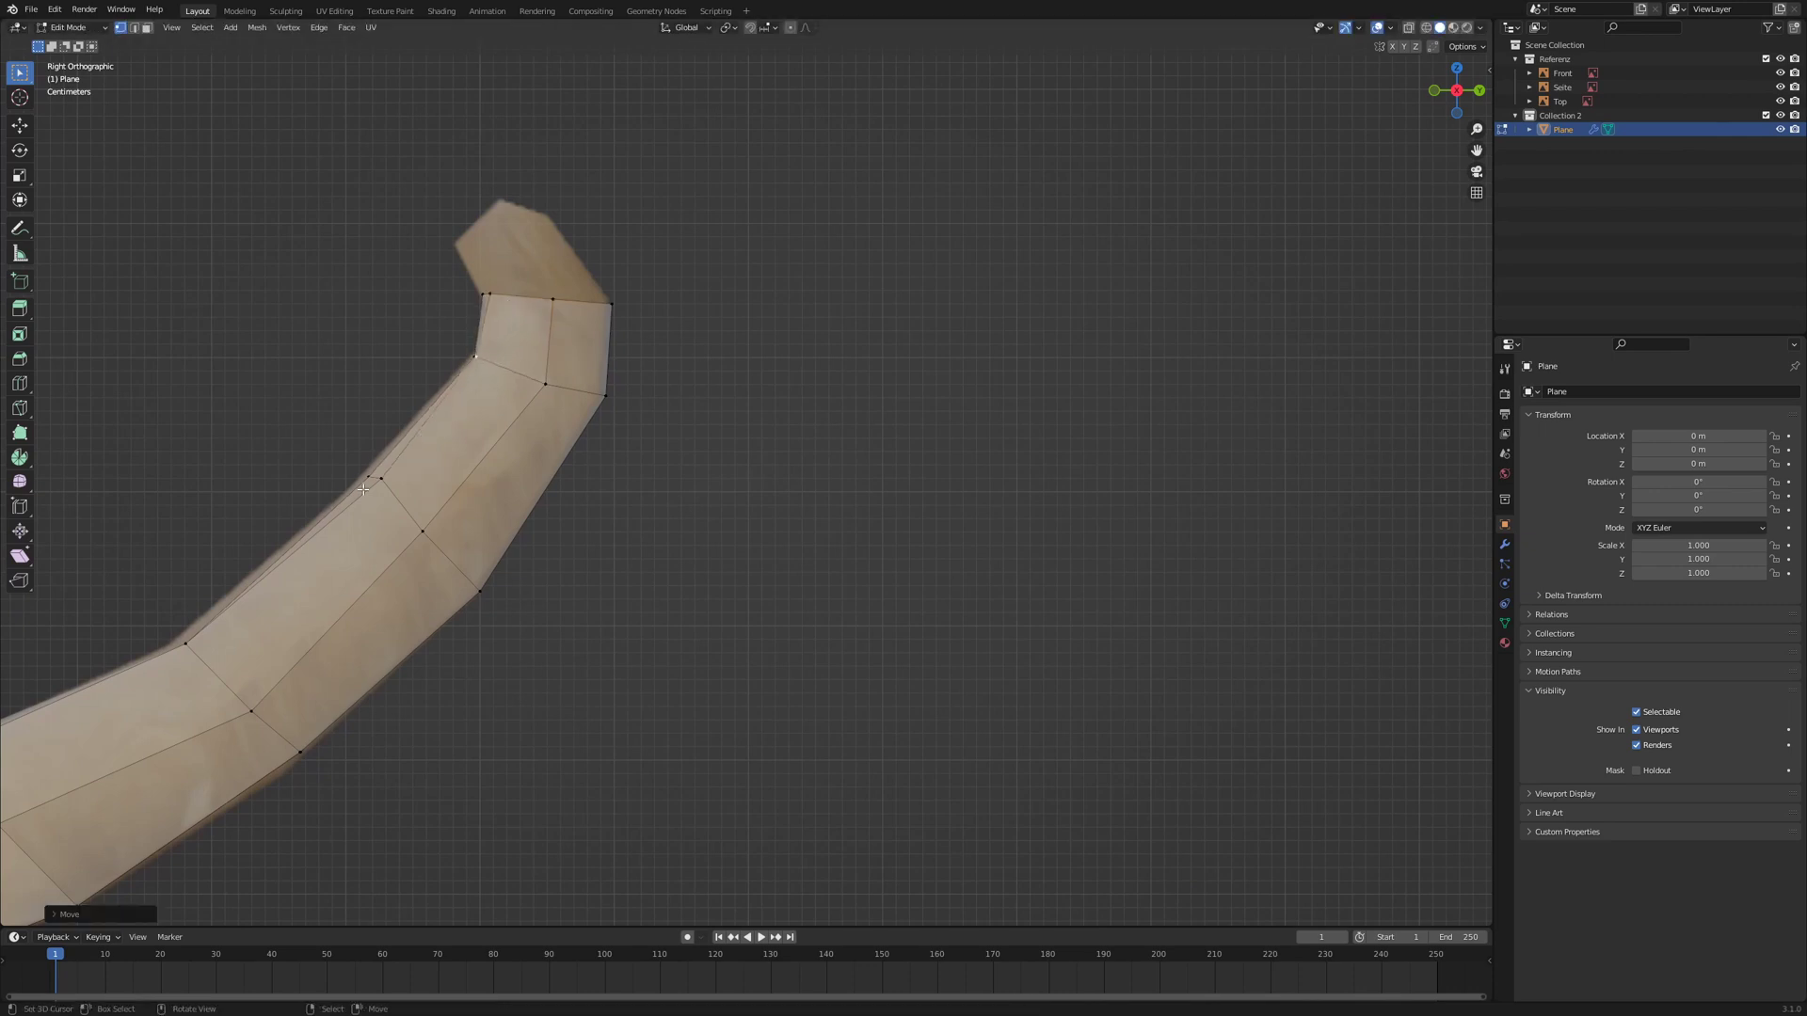
- Extrude the tail's end into the curled tip and move its vertices onto the tip's outline in the side reference
click(492, 295)
key(e)
click(677, 232)
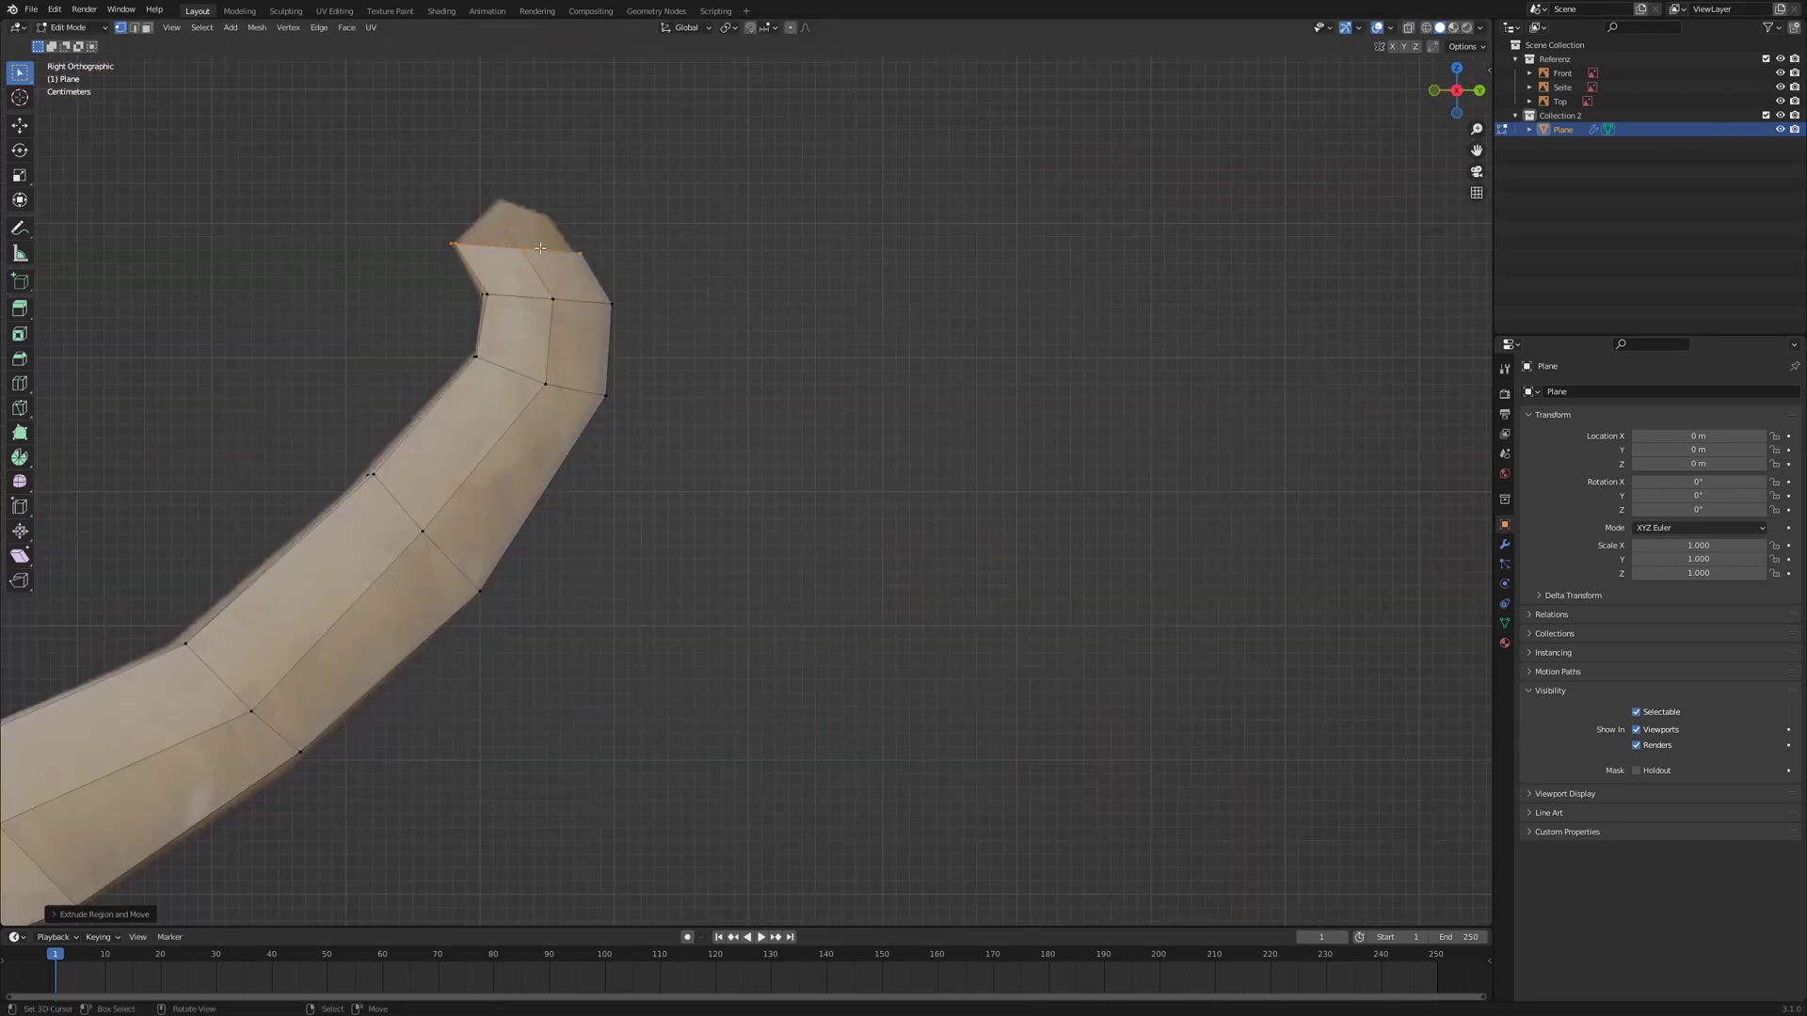
right_click(529, 254)
key(g)
click(507, 207)
- Extrude the side vertex at the tail tip along the X axis toward the centre line
middle_drag(581, 242, 858, 465)
scroll(832, 481, up, 5)
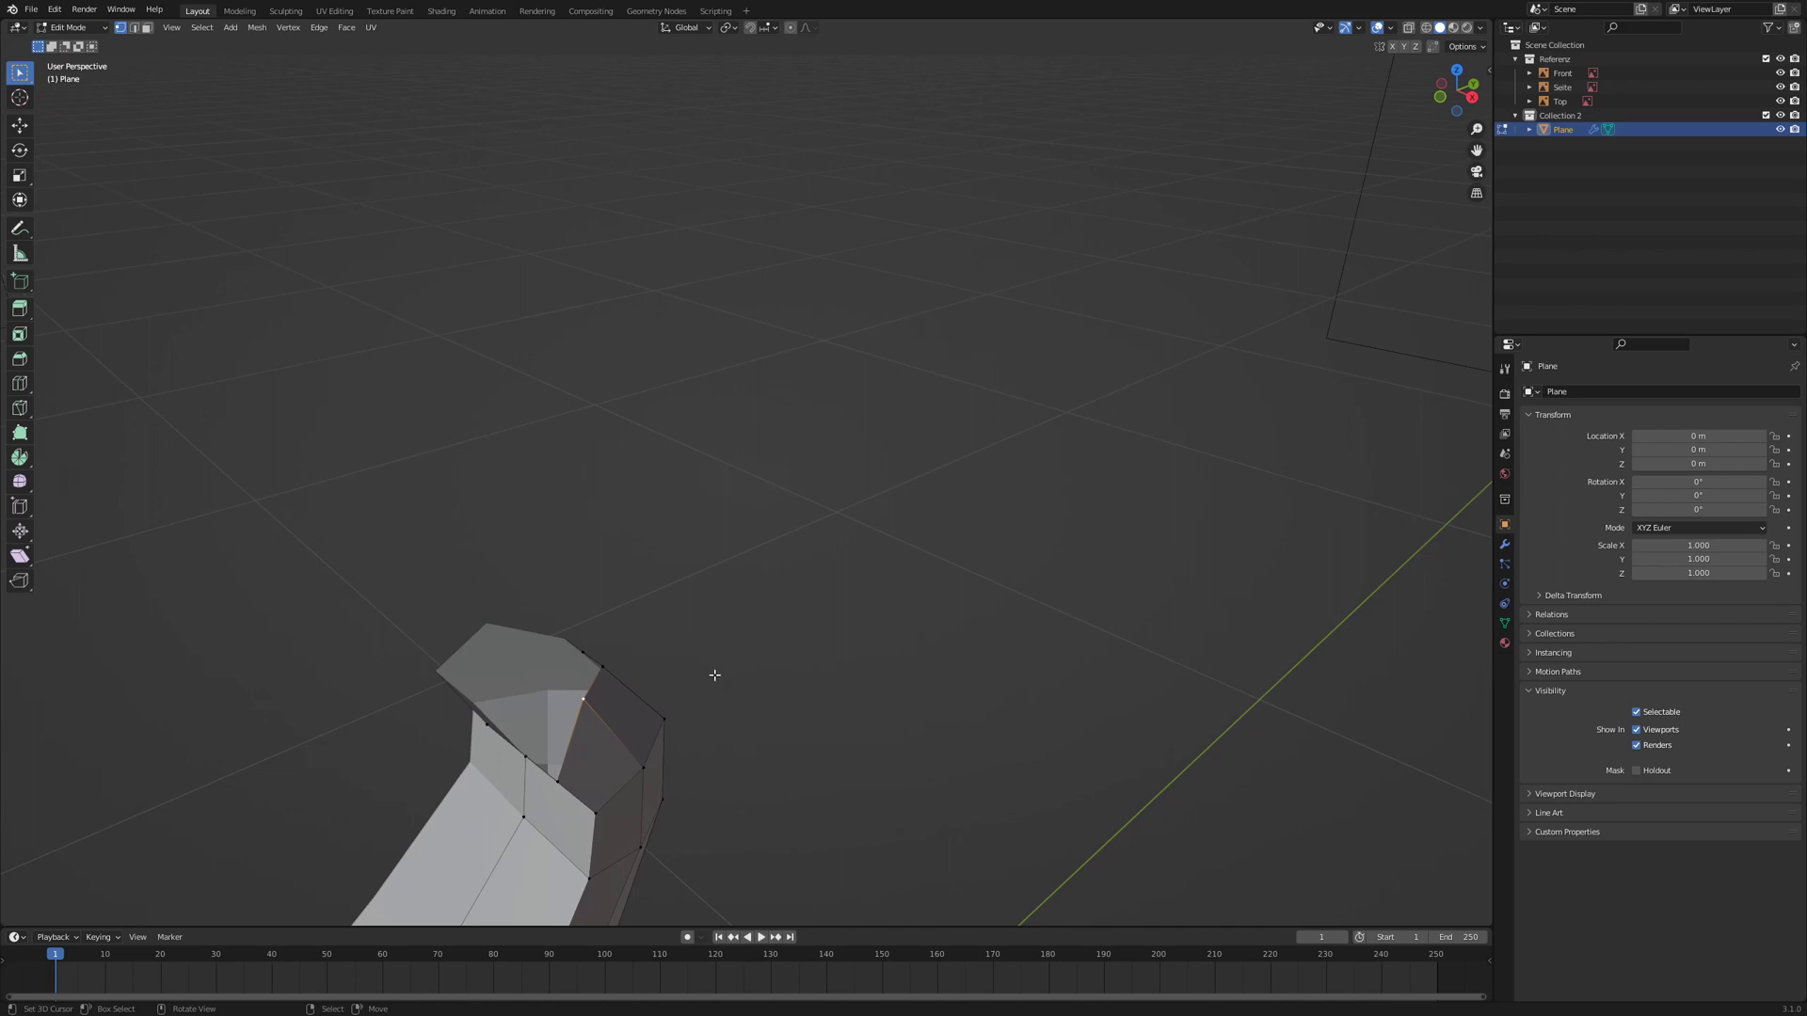
middle_drag(715, 675, 591, 669)
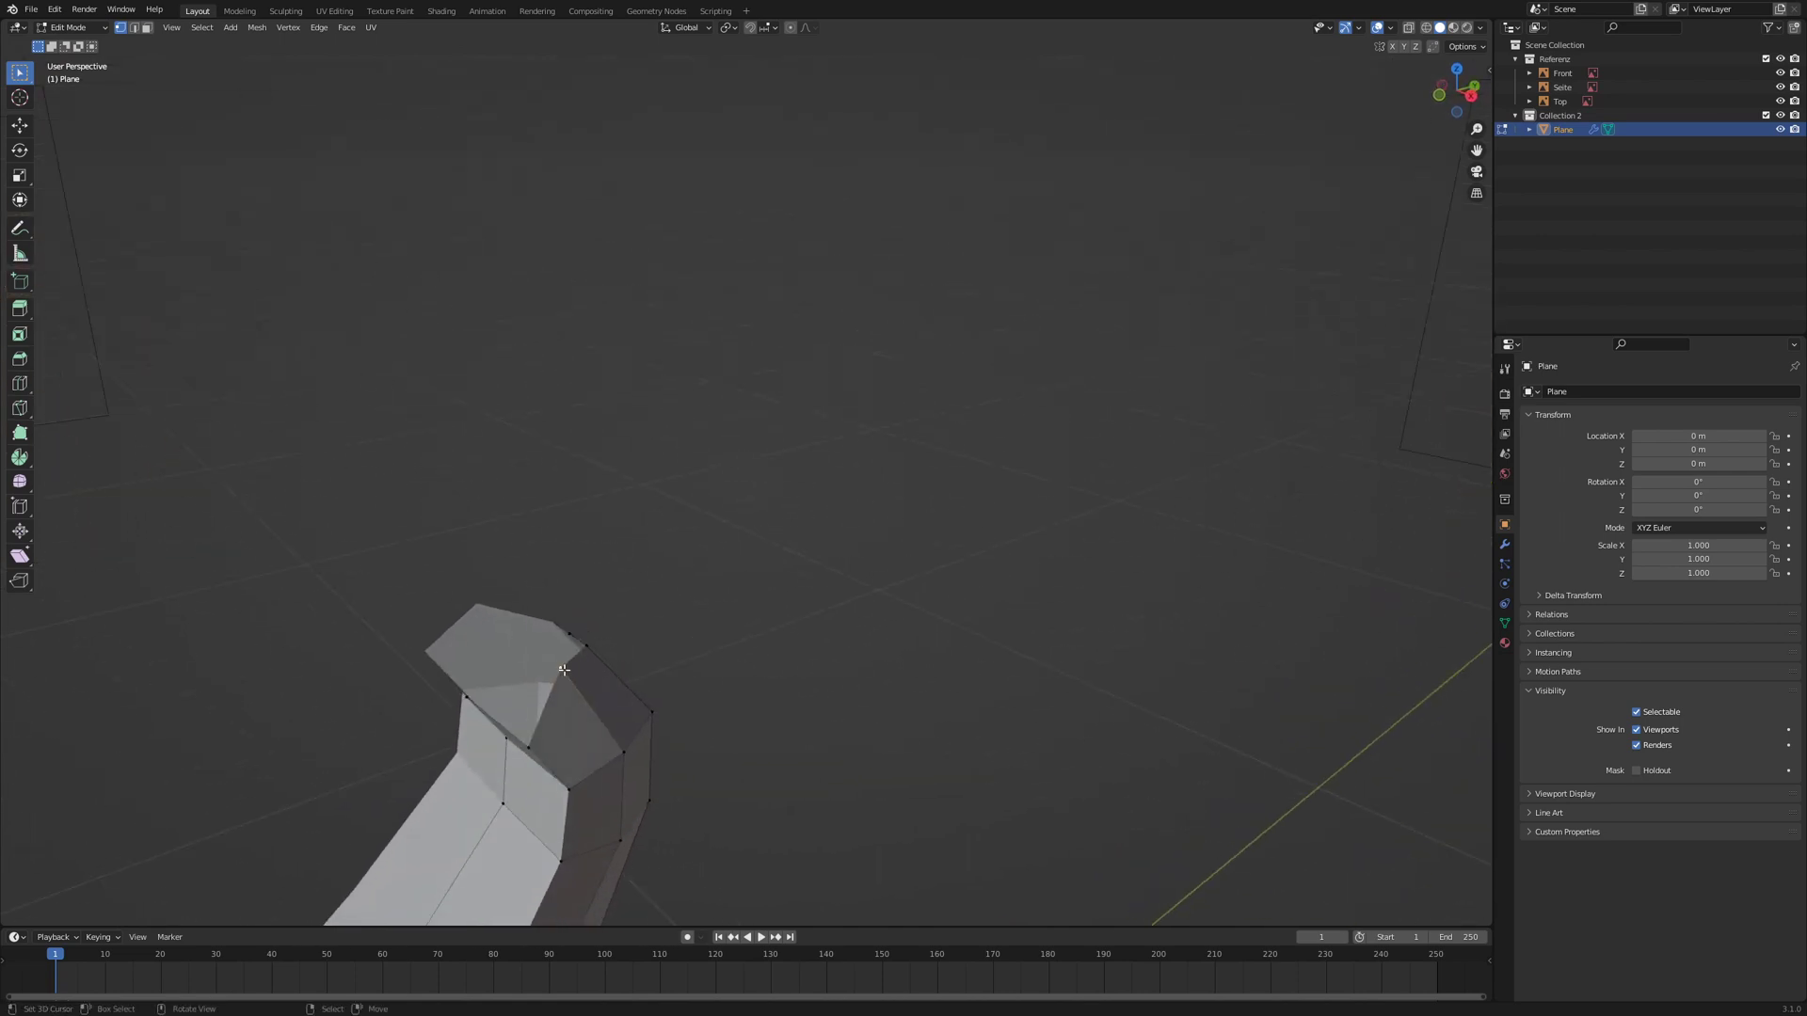
key(g)
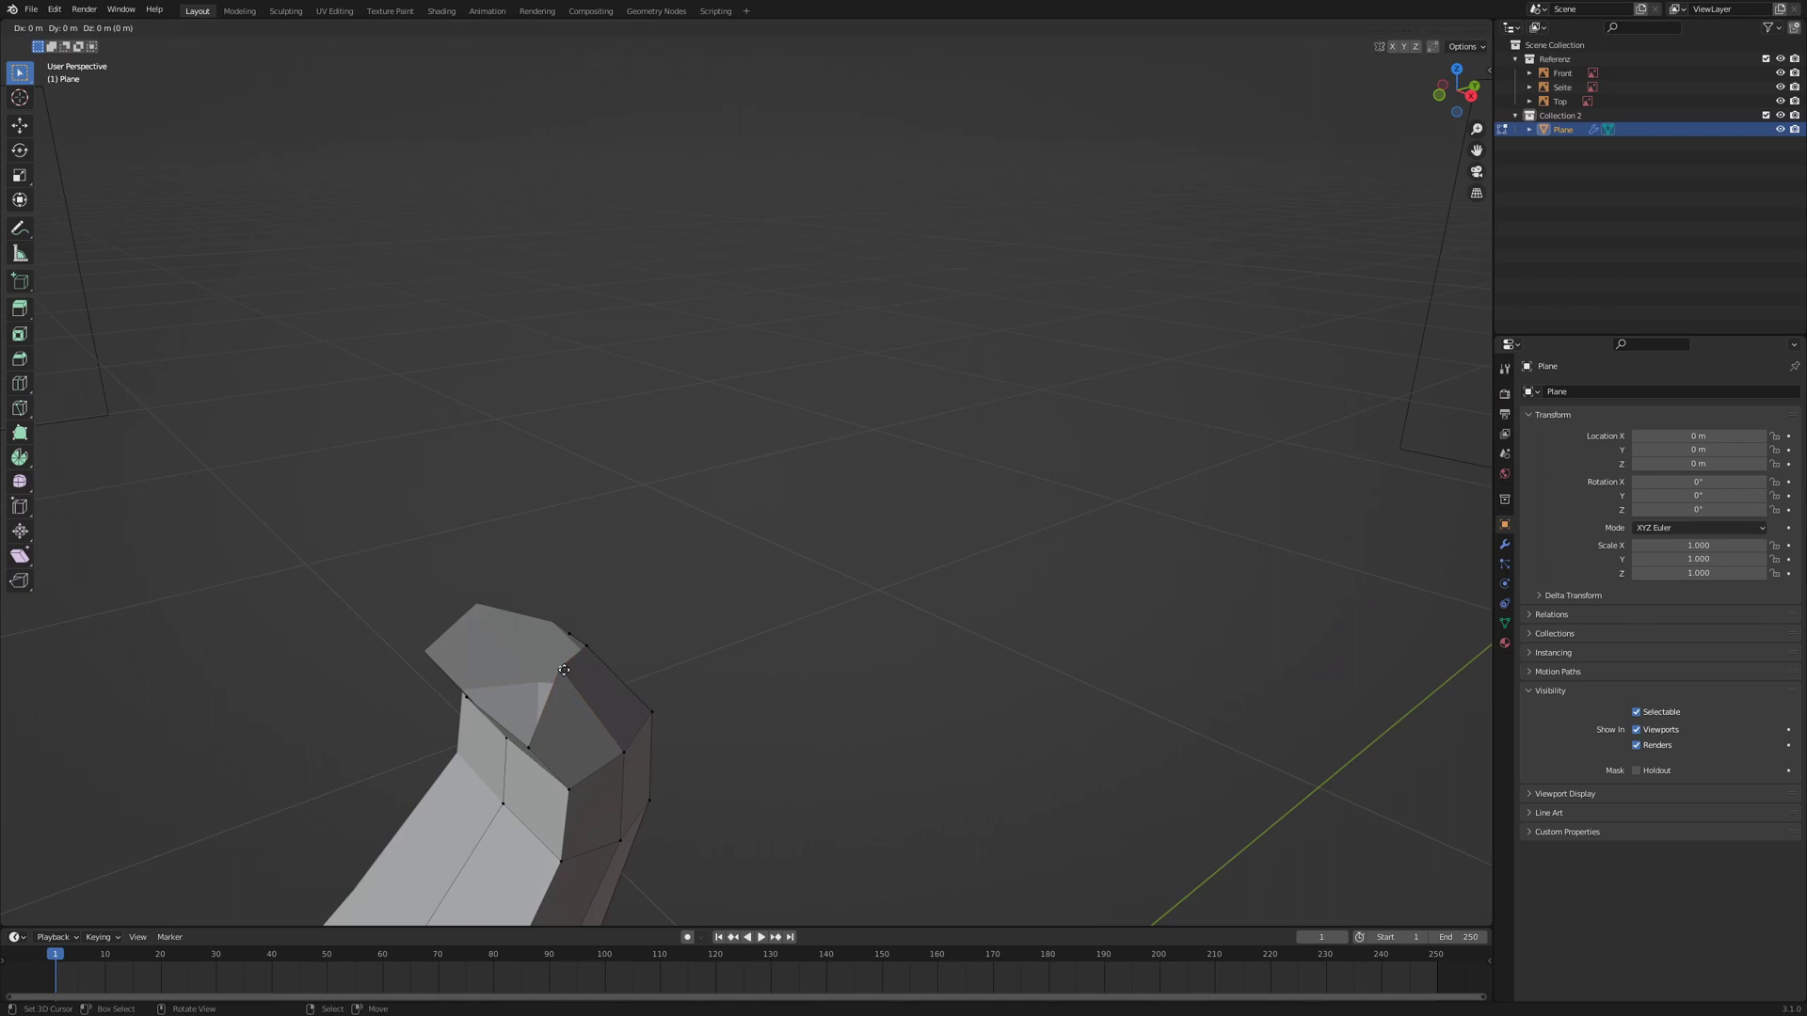
key(x)
click(504, 615)
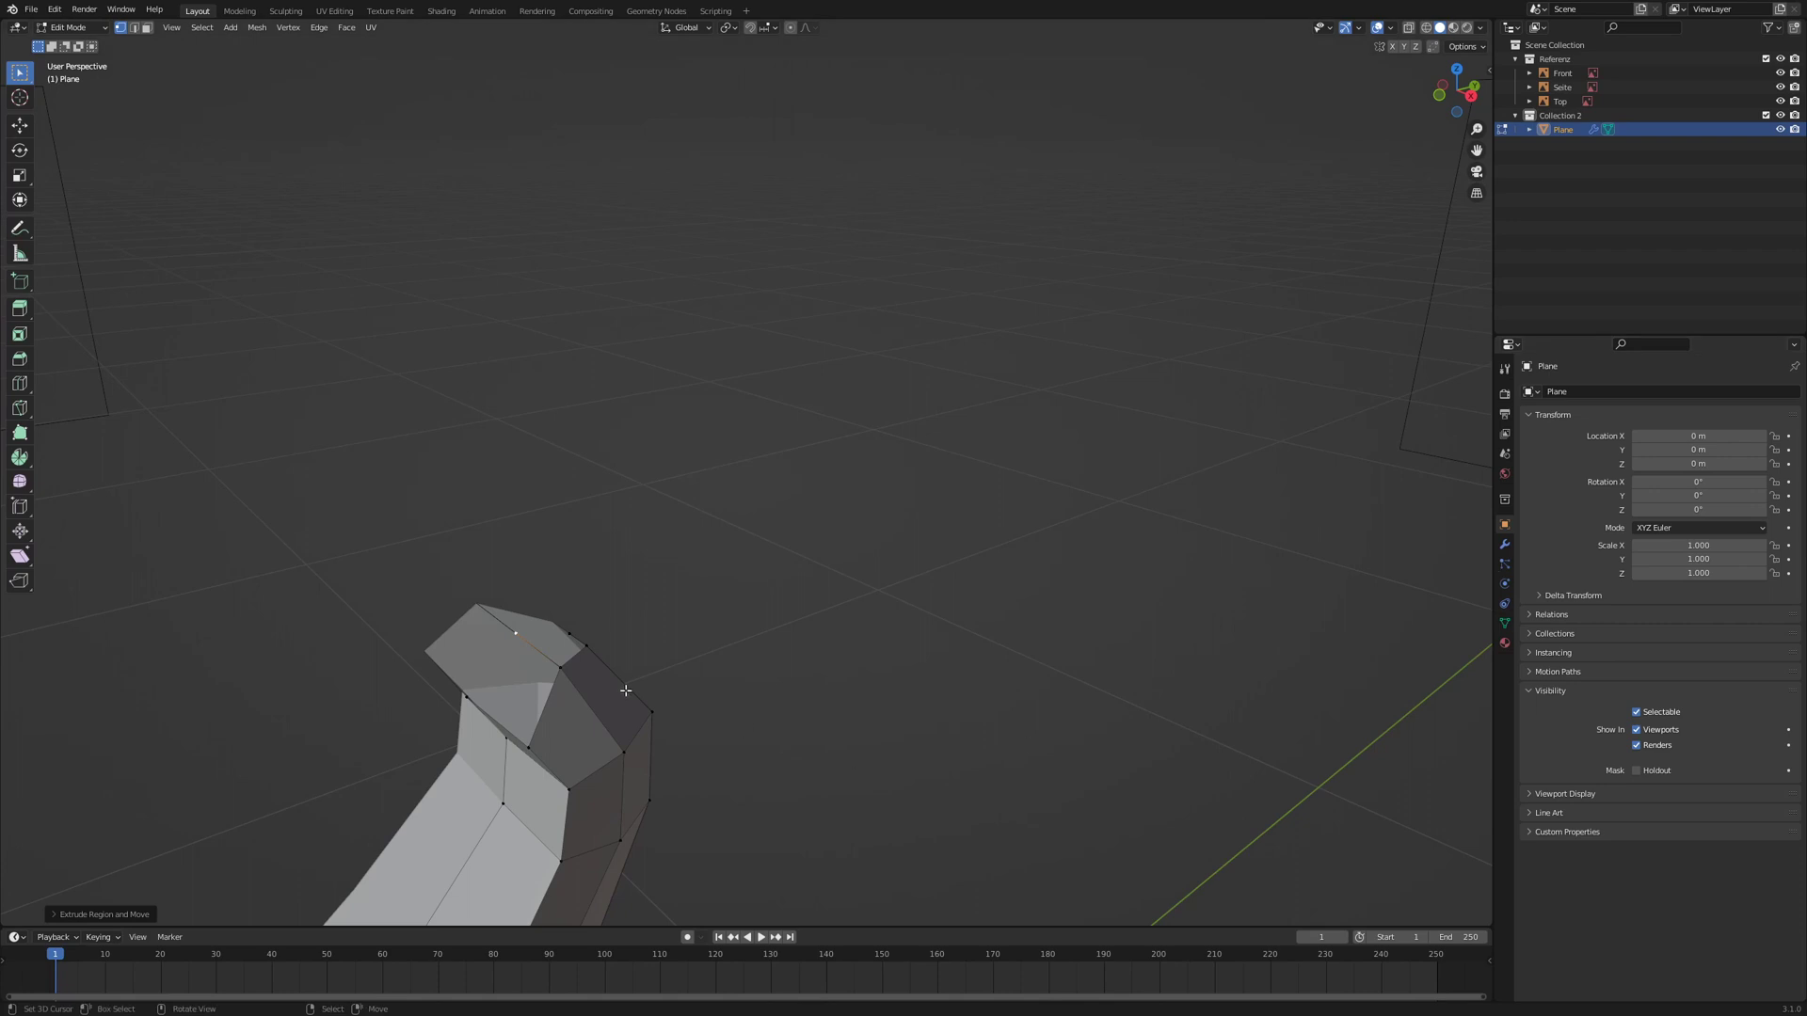
- Select the open vertices around the tail tip and fill them with a face
middle_drag(706, 585, 669, 596)
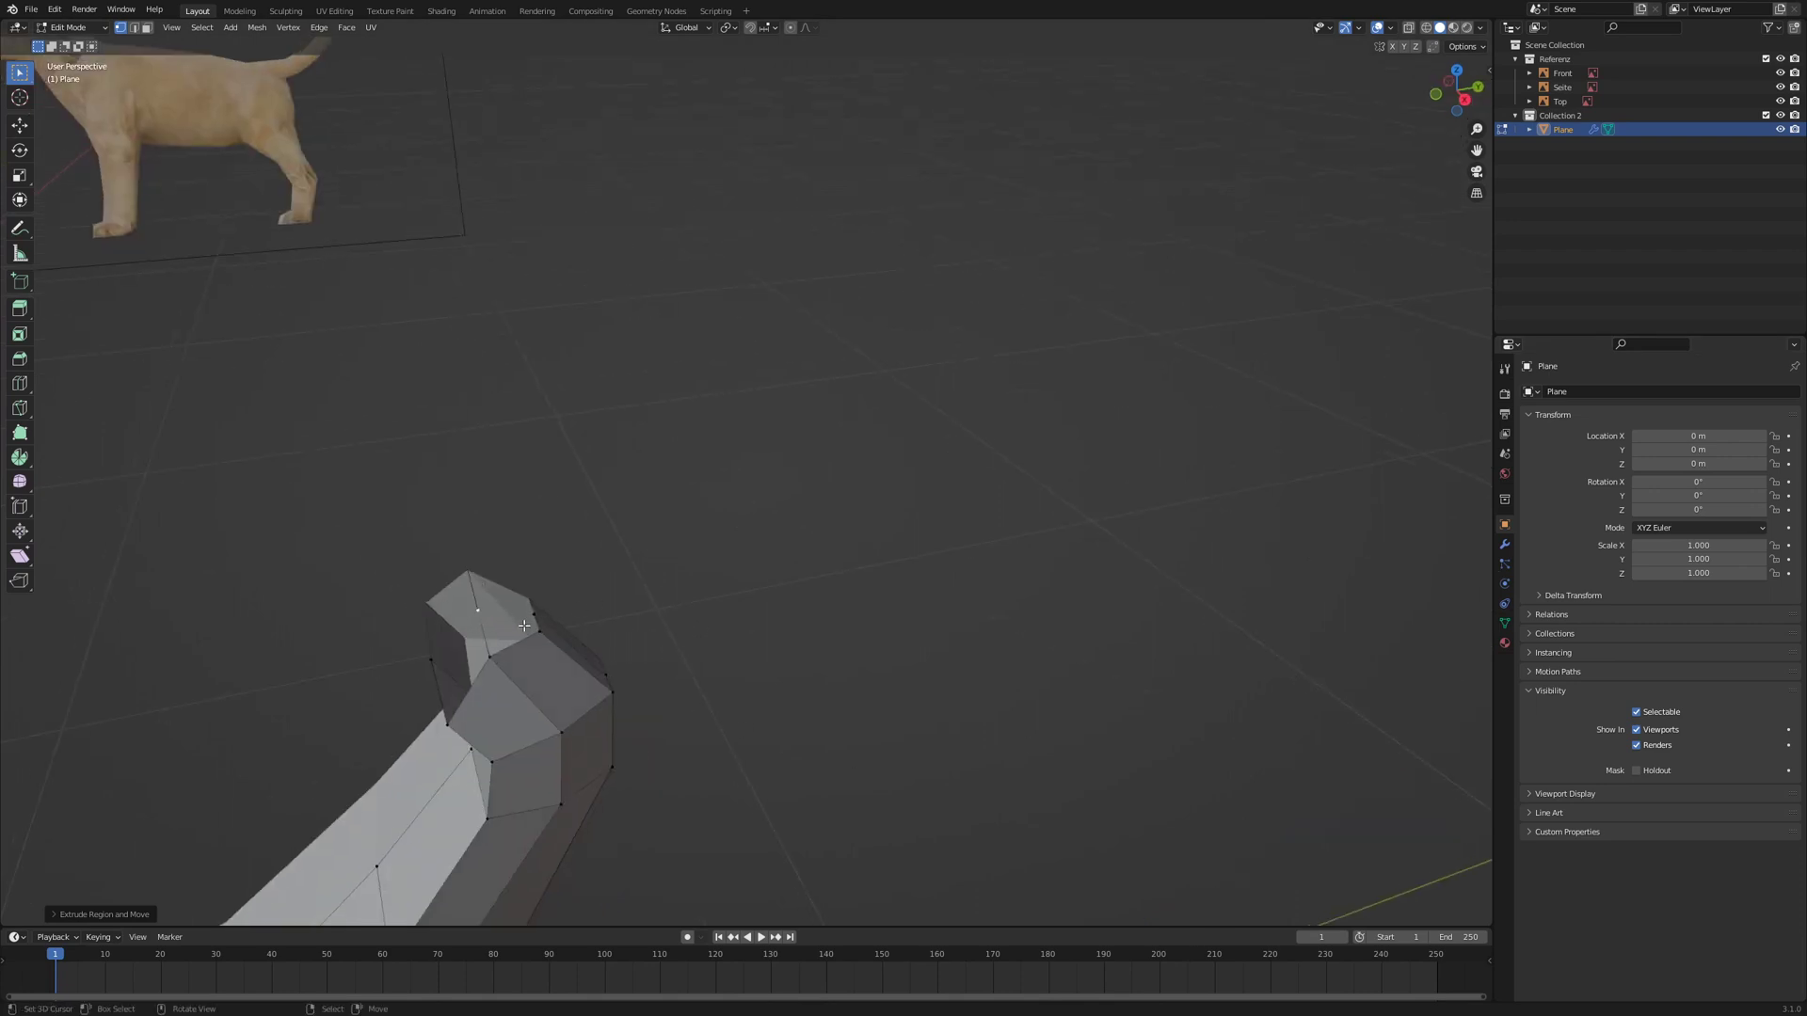
shift+click(493, 652)
middle_drag(677, 678, 525, 639)
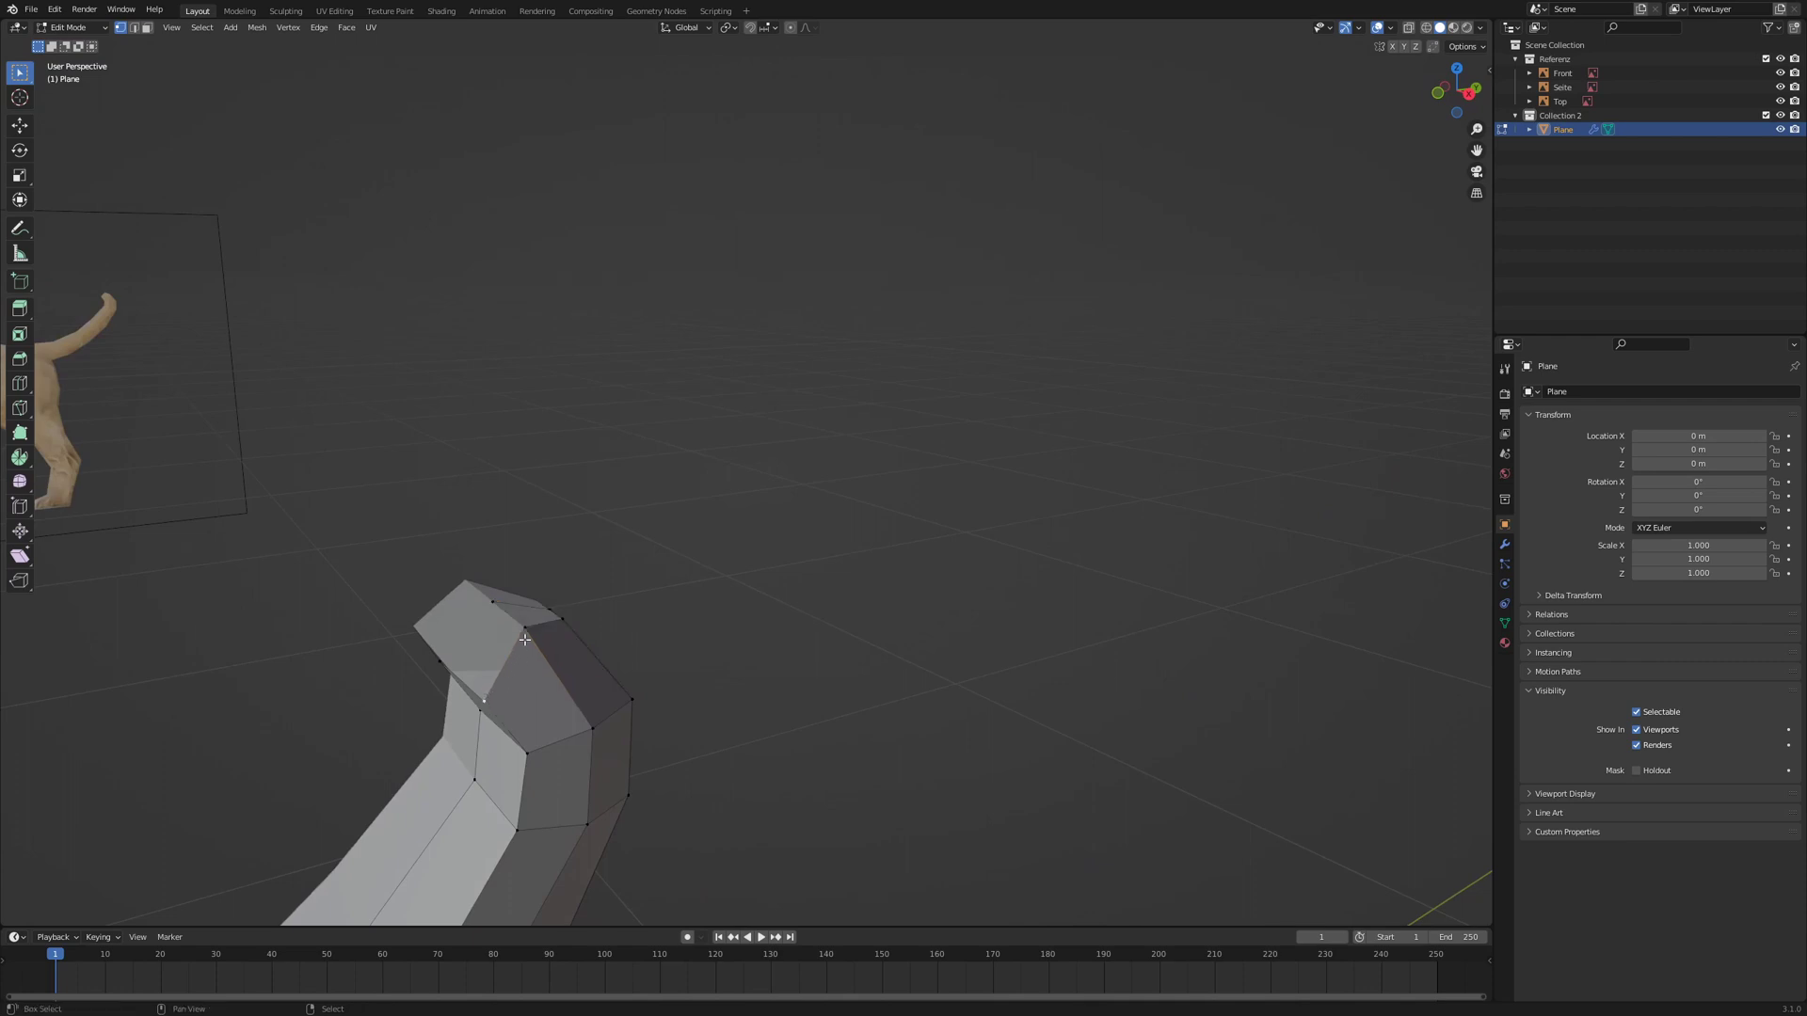
middle_drag(716, 653, 733, 617)
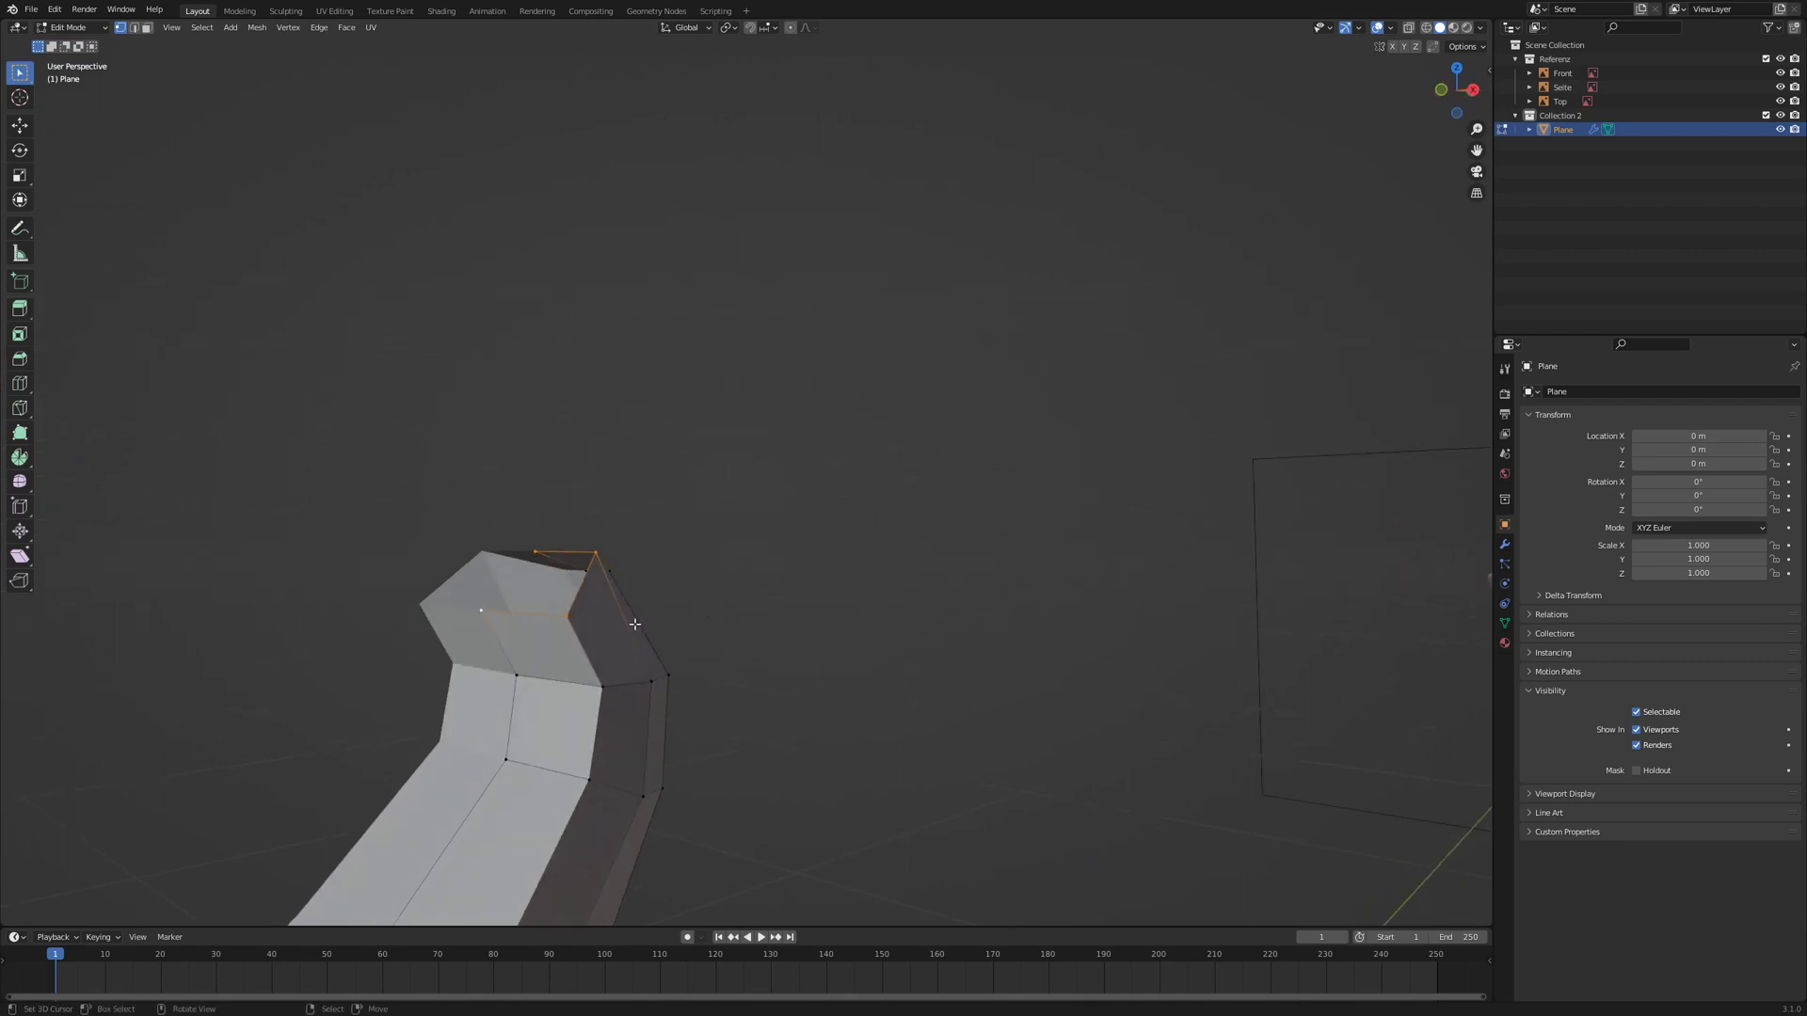
key(f)
middle_drag(820, 644, 694, 637)
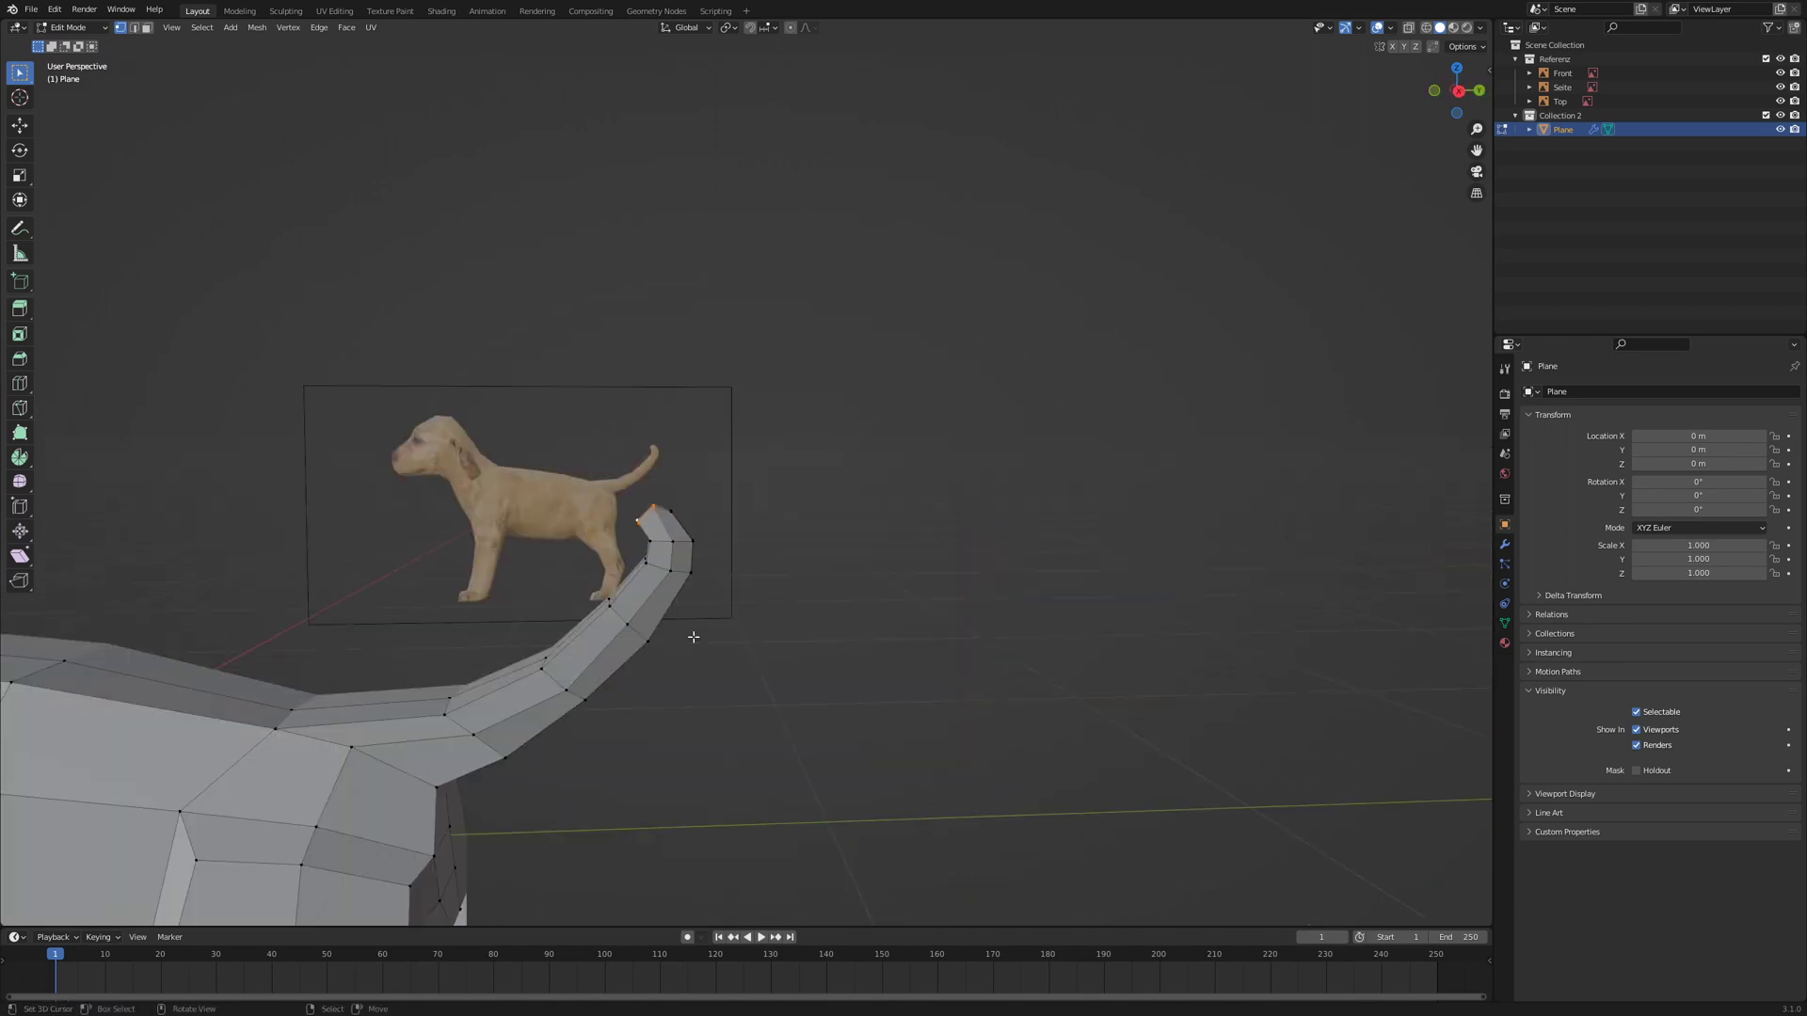
- Move the side vertices at the tail's base inward to the tail's width in the top reference
key(KP_7)
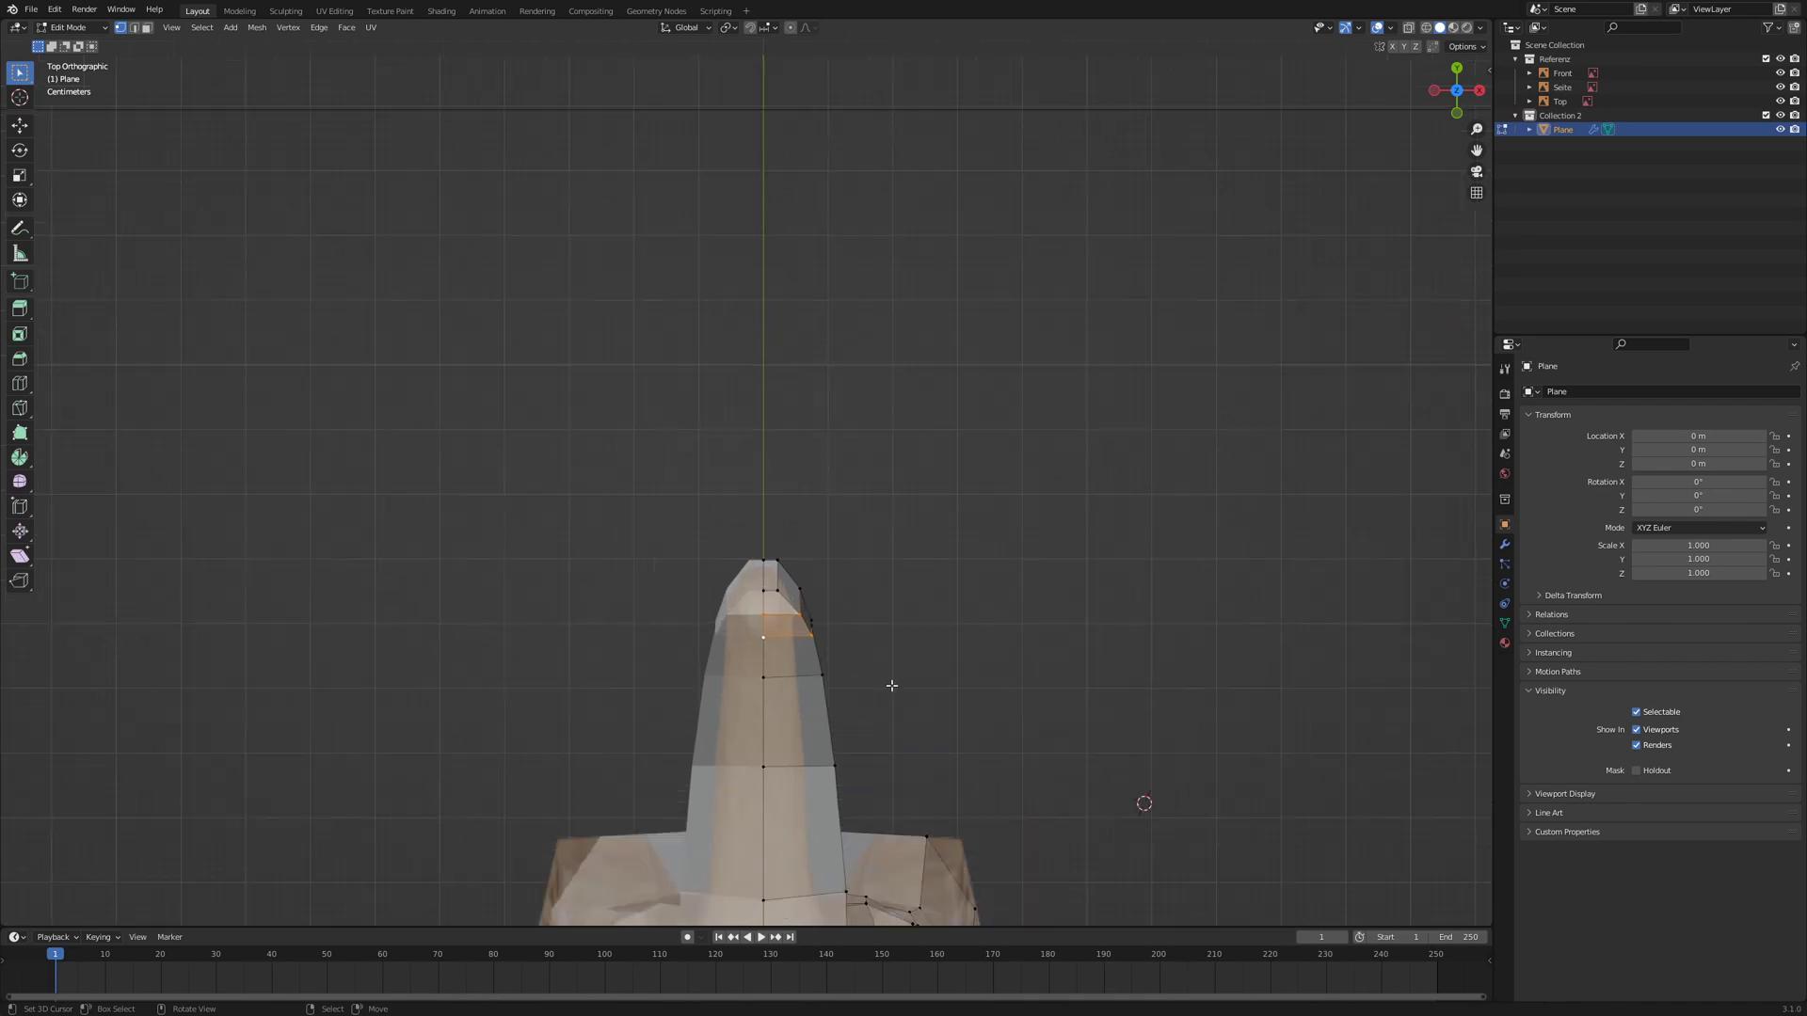
scroll(889, 685, up, 3)
middle_drag(998, 791, 837, 669)
right_click(803, 892)
key(KP_7)
key(g)
click(1040, 665)
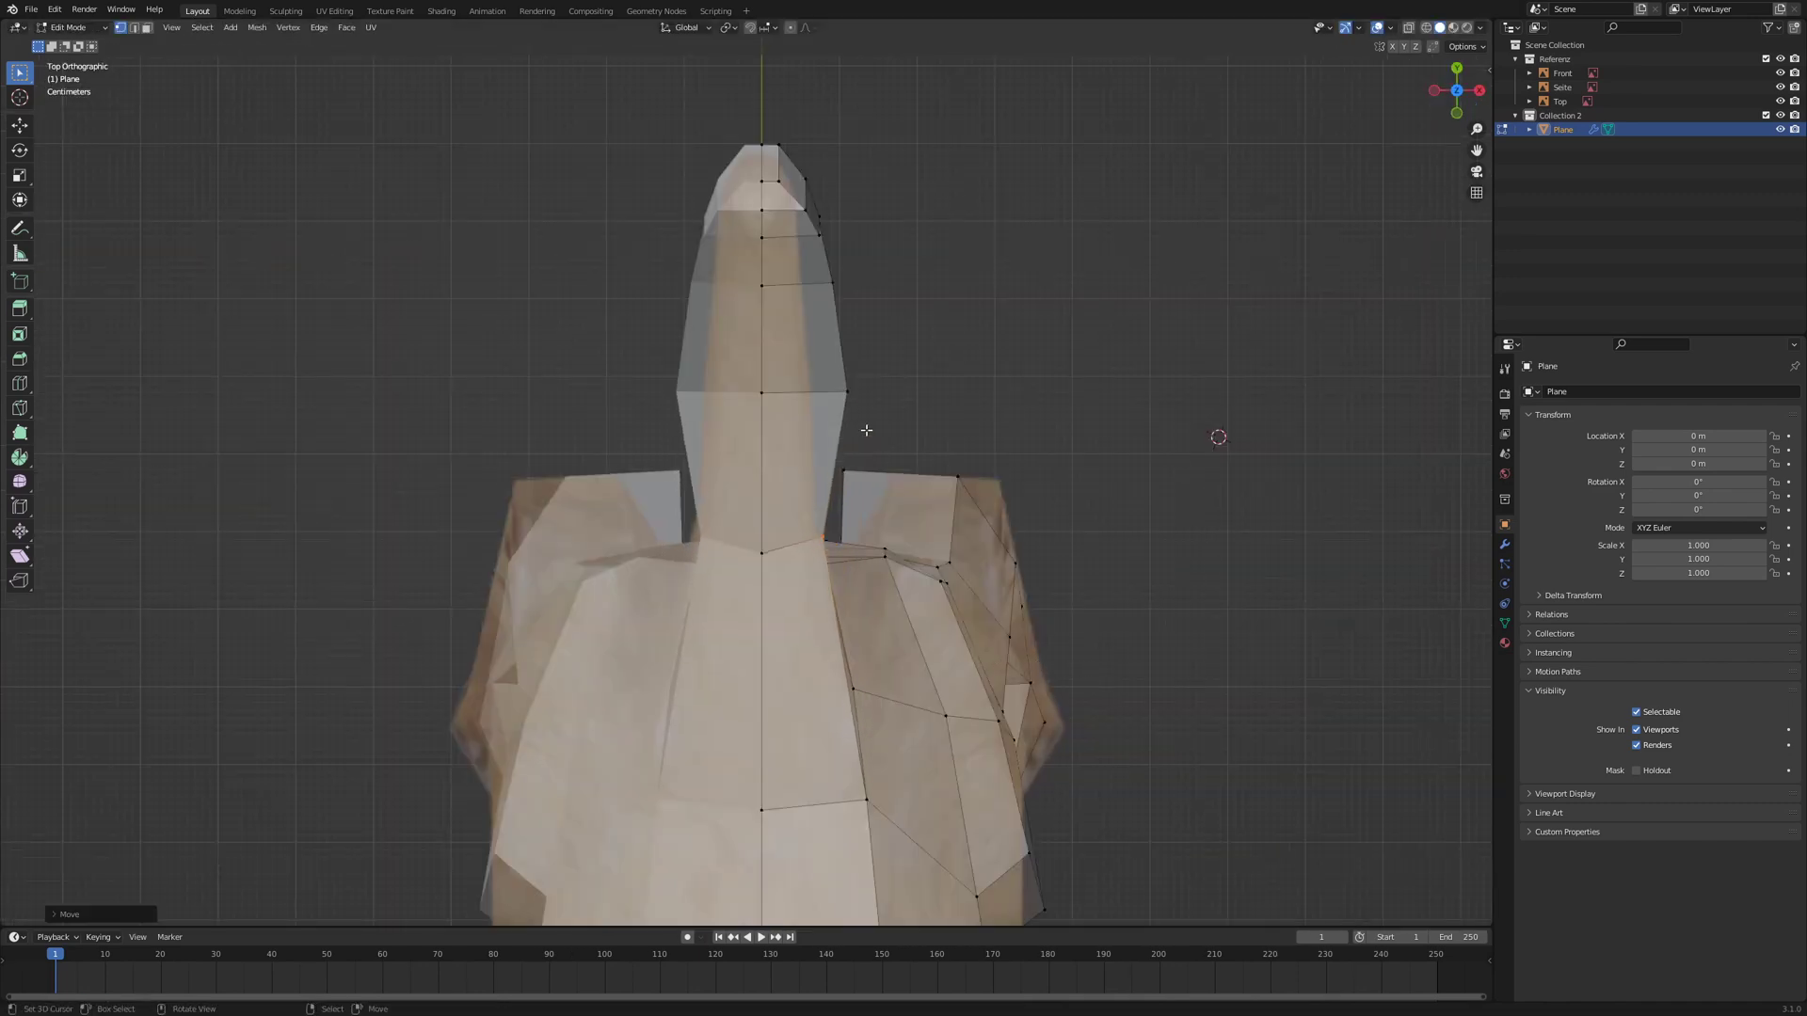
- Move the side vertices of the next tail ring inward to match the top reference
middle_drag(998, 837, 857, 663)
right_click(960, 809)
key(KP_7)
key(g)
click(1042, 626)
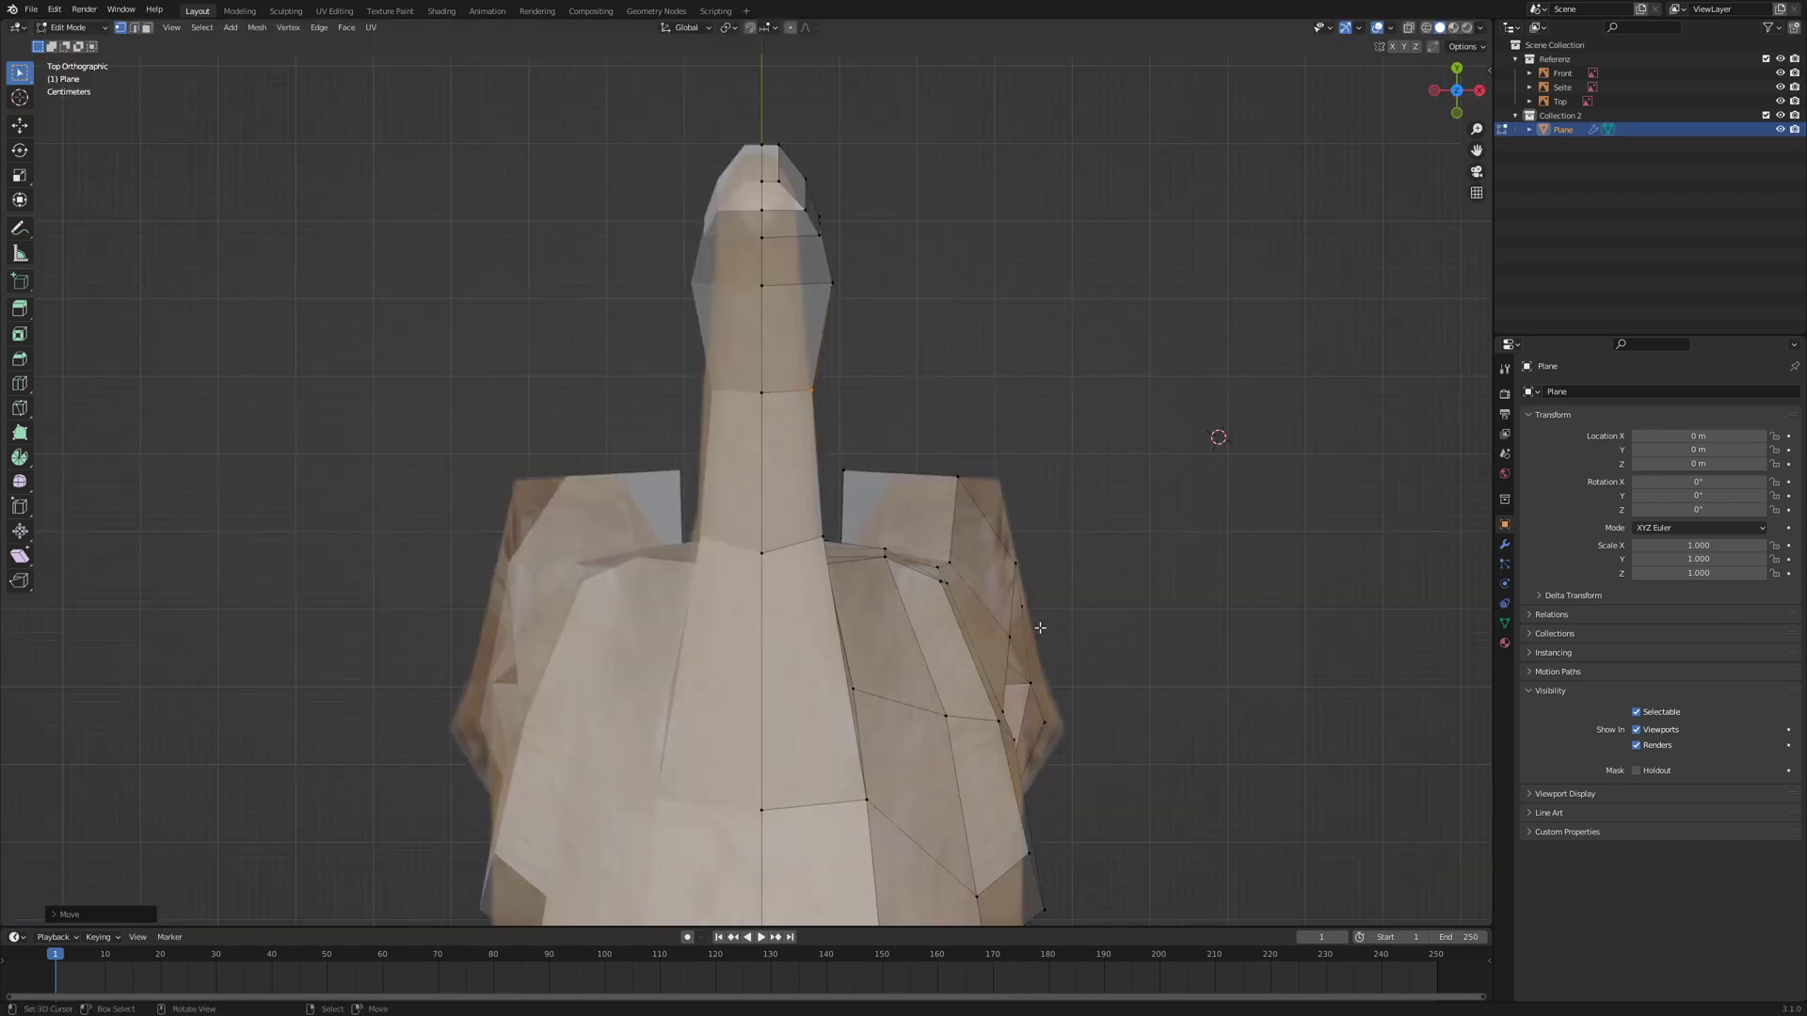
- Move the side vertices of the third tail ring inward onto the tail's edge in the top reference
middle_drag(1040, 625, 908, 471)
right_click(976, 731)
key(KP_7)
key(g)
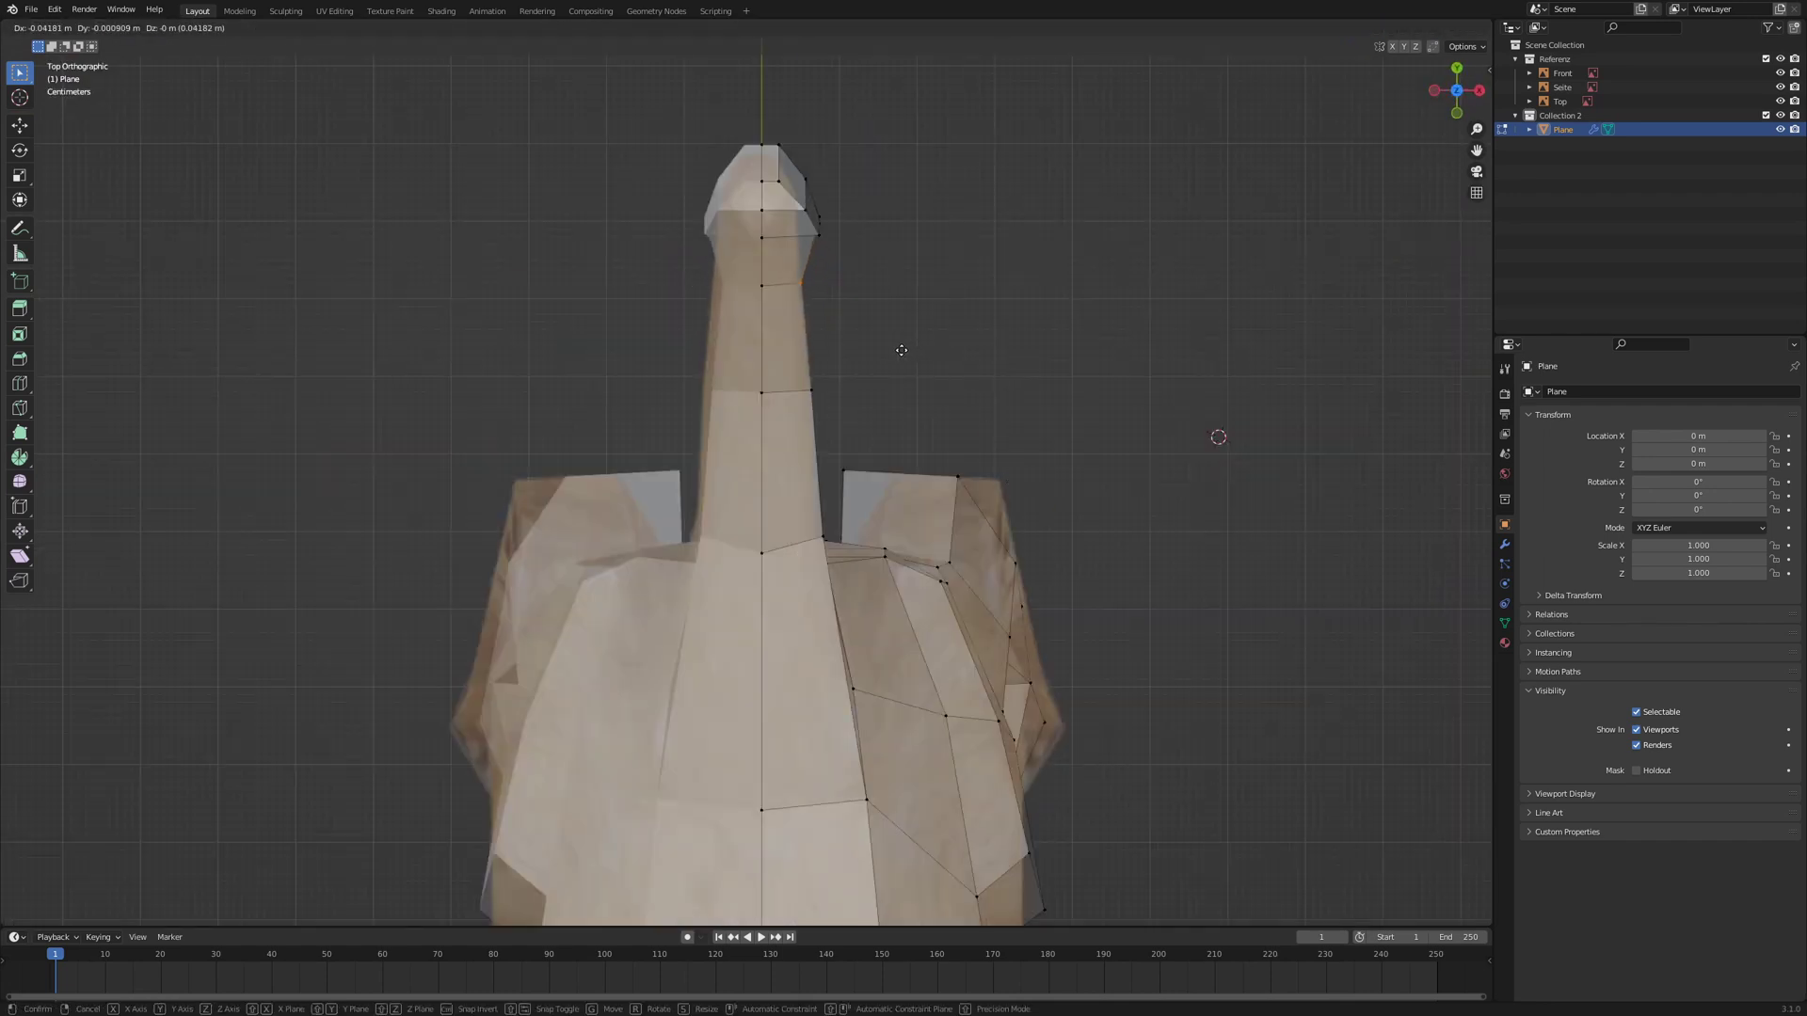
click(905, 351)
- Narrow the tail ring just before the curled tip to the tail's edge in the top reference
middle_drag(958, 467, 1080, 571)
key(KP_7)
scroll(1080, 571, up, 1)
key(g)
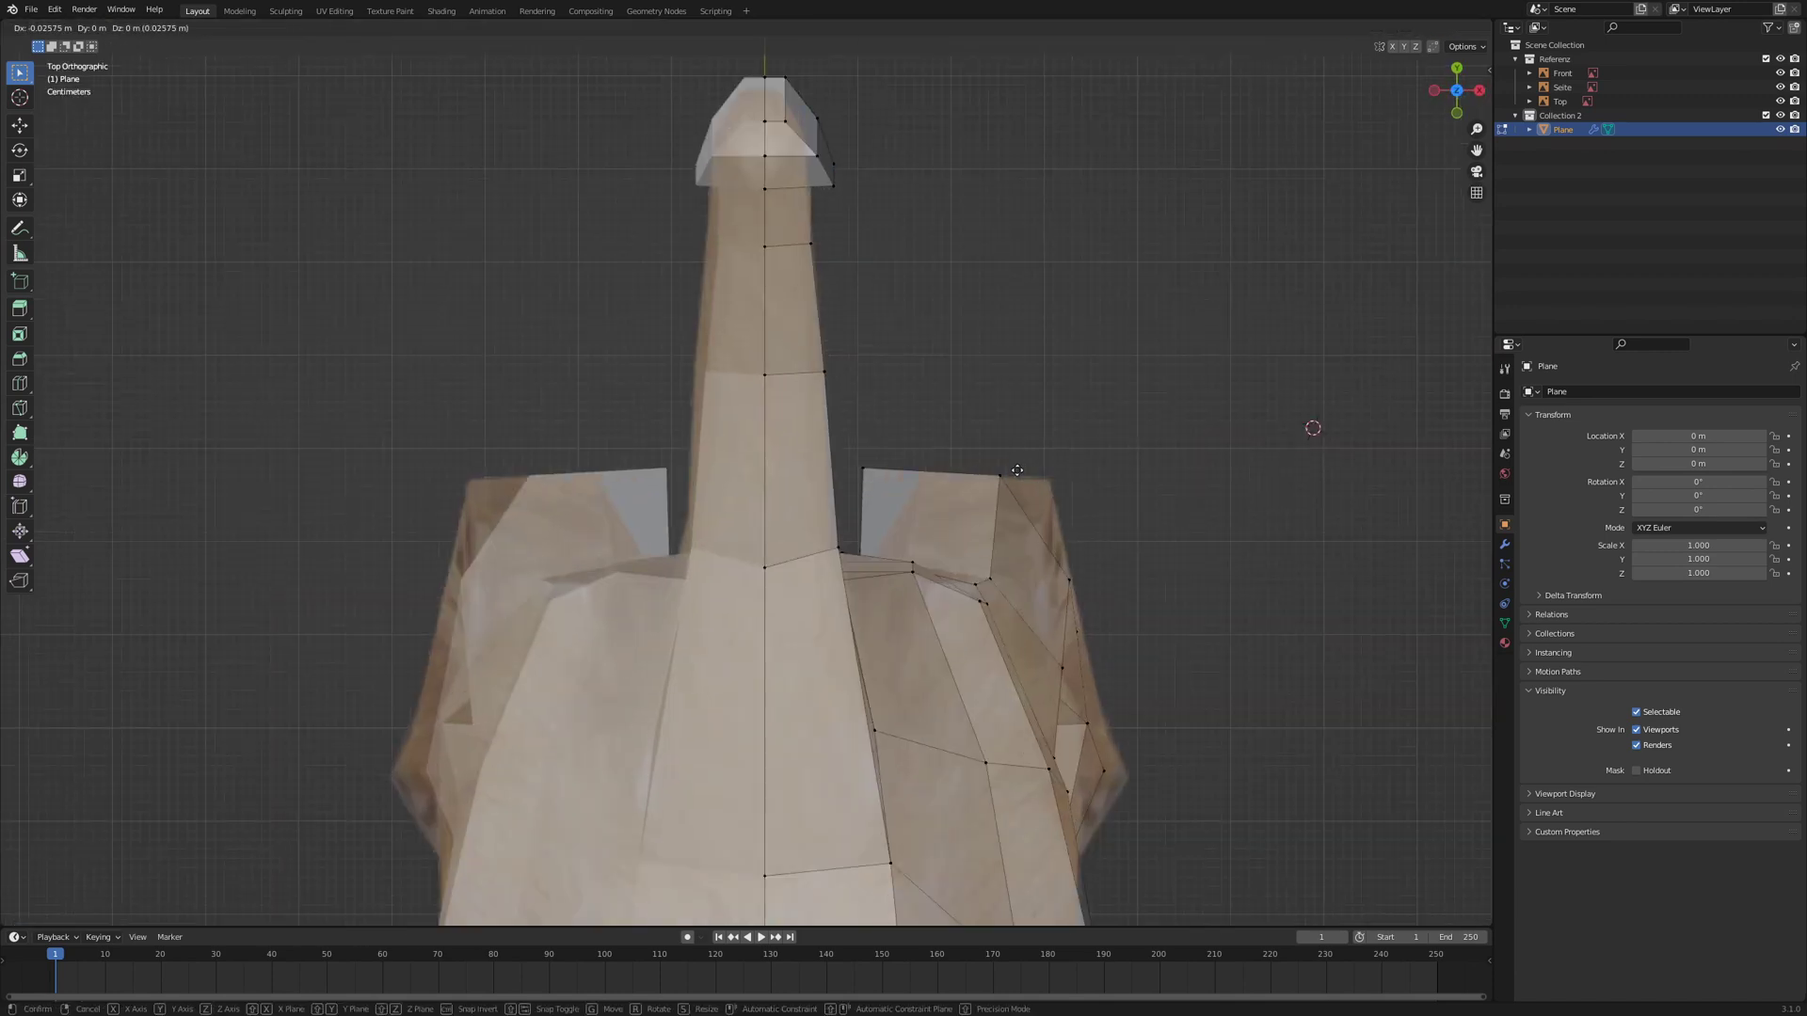
click(1018, 470)
- Select the side edge vertices at the tail's bend and move them inward in the top view
middle_drag(1017, 470, 847, 306)
alt+click(1149, 612)
key(KP_7)
key(g)
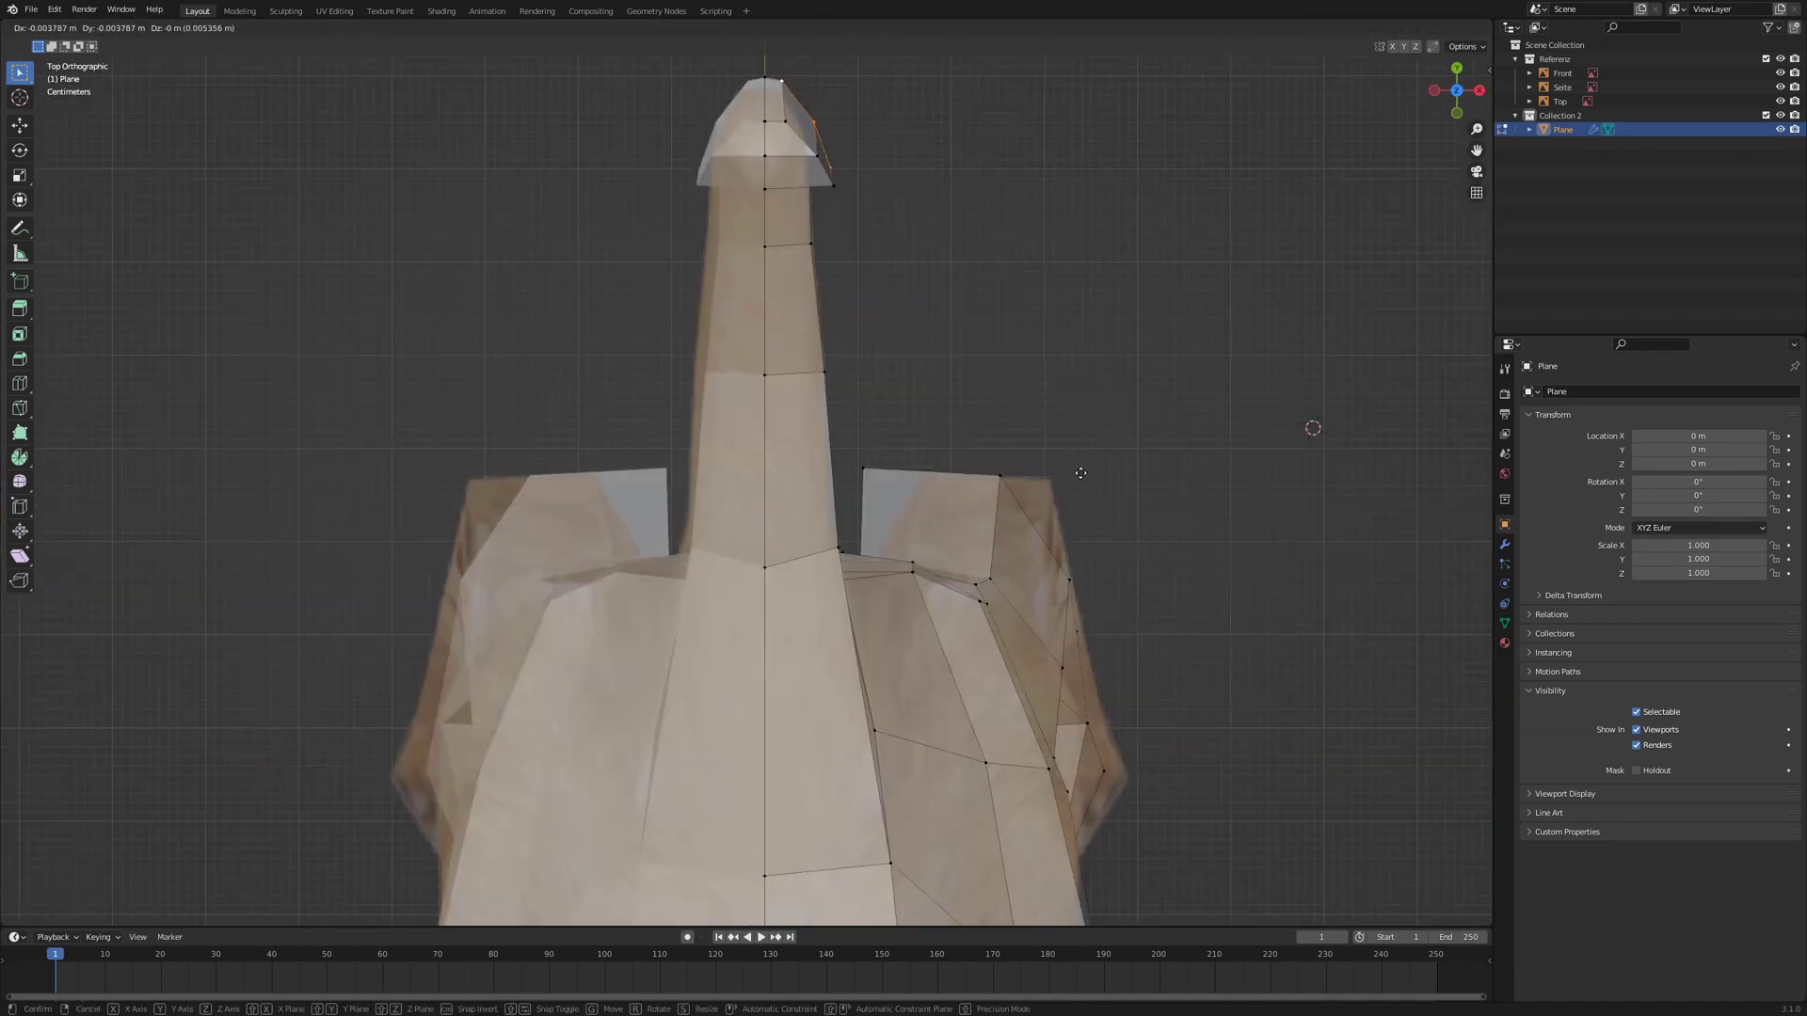
click(1072, 476)
- Move the remaining side vertices of the tail tip inward so the tip tapers within the top reference
right_drag(815, 133, 824, 138)
middle_drag(909, 226, 767, 66)
right_click(1052, 543)
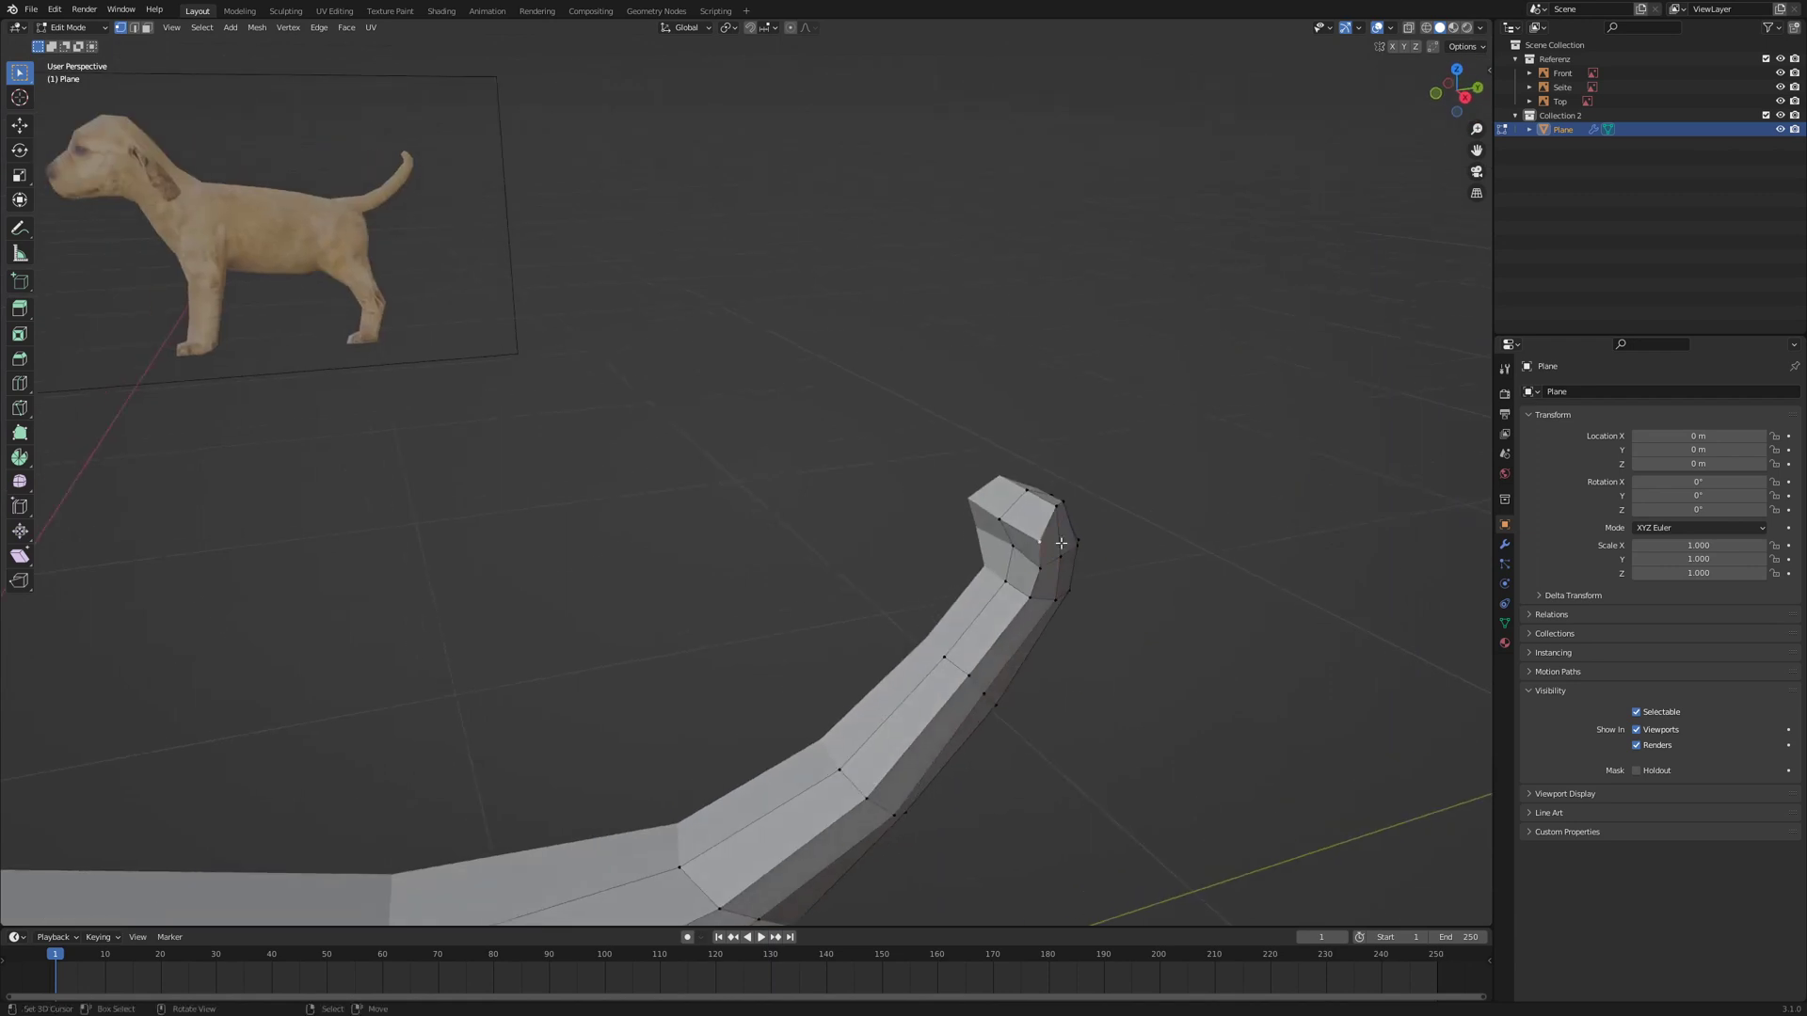
key(KP_7)
key(g)
click(990, 351)
right_drag(844, 160, 846, 164)
middle_drag(885, 197, 724, 70)
key(KP_7)
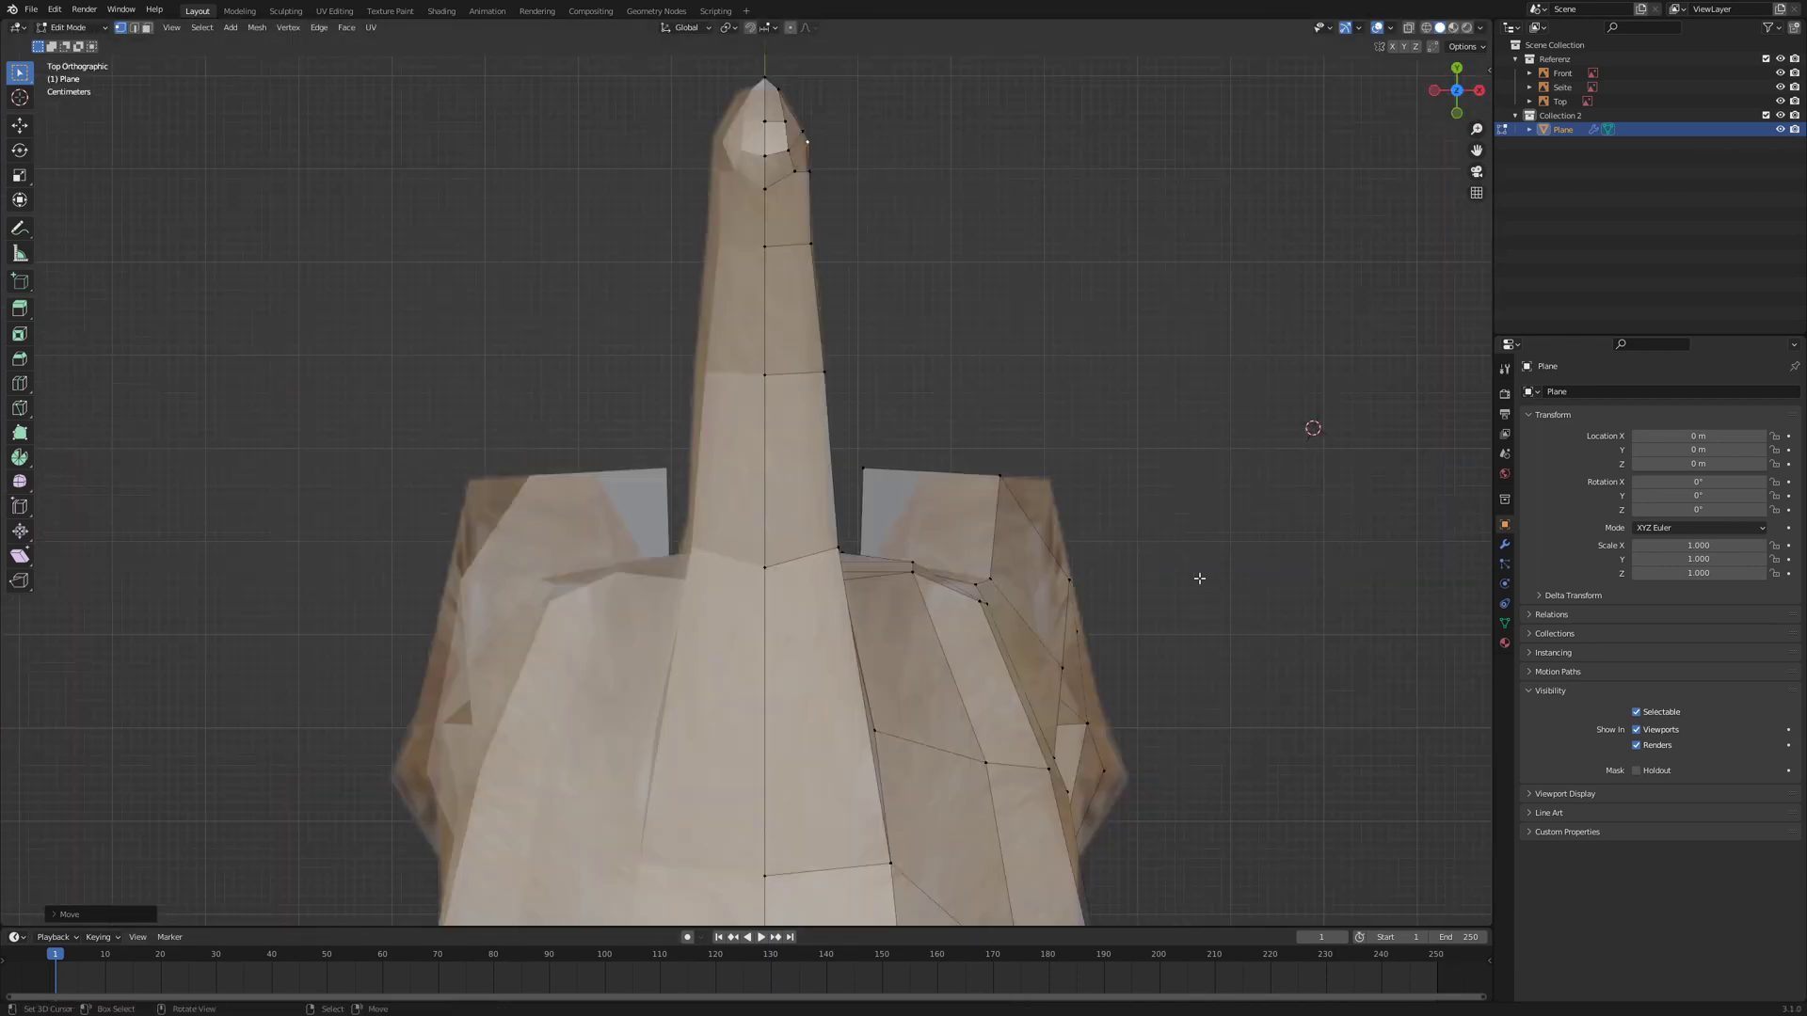
- Select the centre-line vertex on the tail's underside below the tip and show the object's modifier settings
key(KP_Period)
scroll(1138, 602, up, 7)
middle_drag(1035, 570, 854, 561)
right_click(659, 337)
key(KP_3)
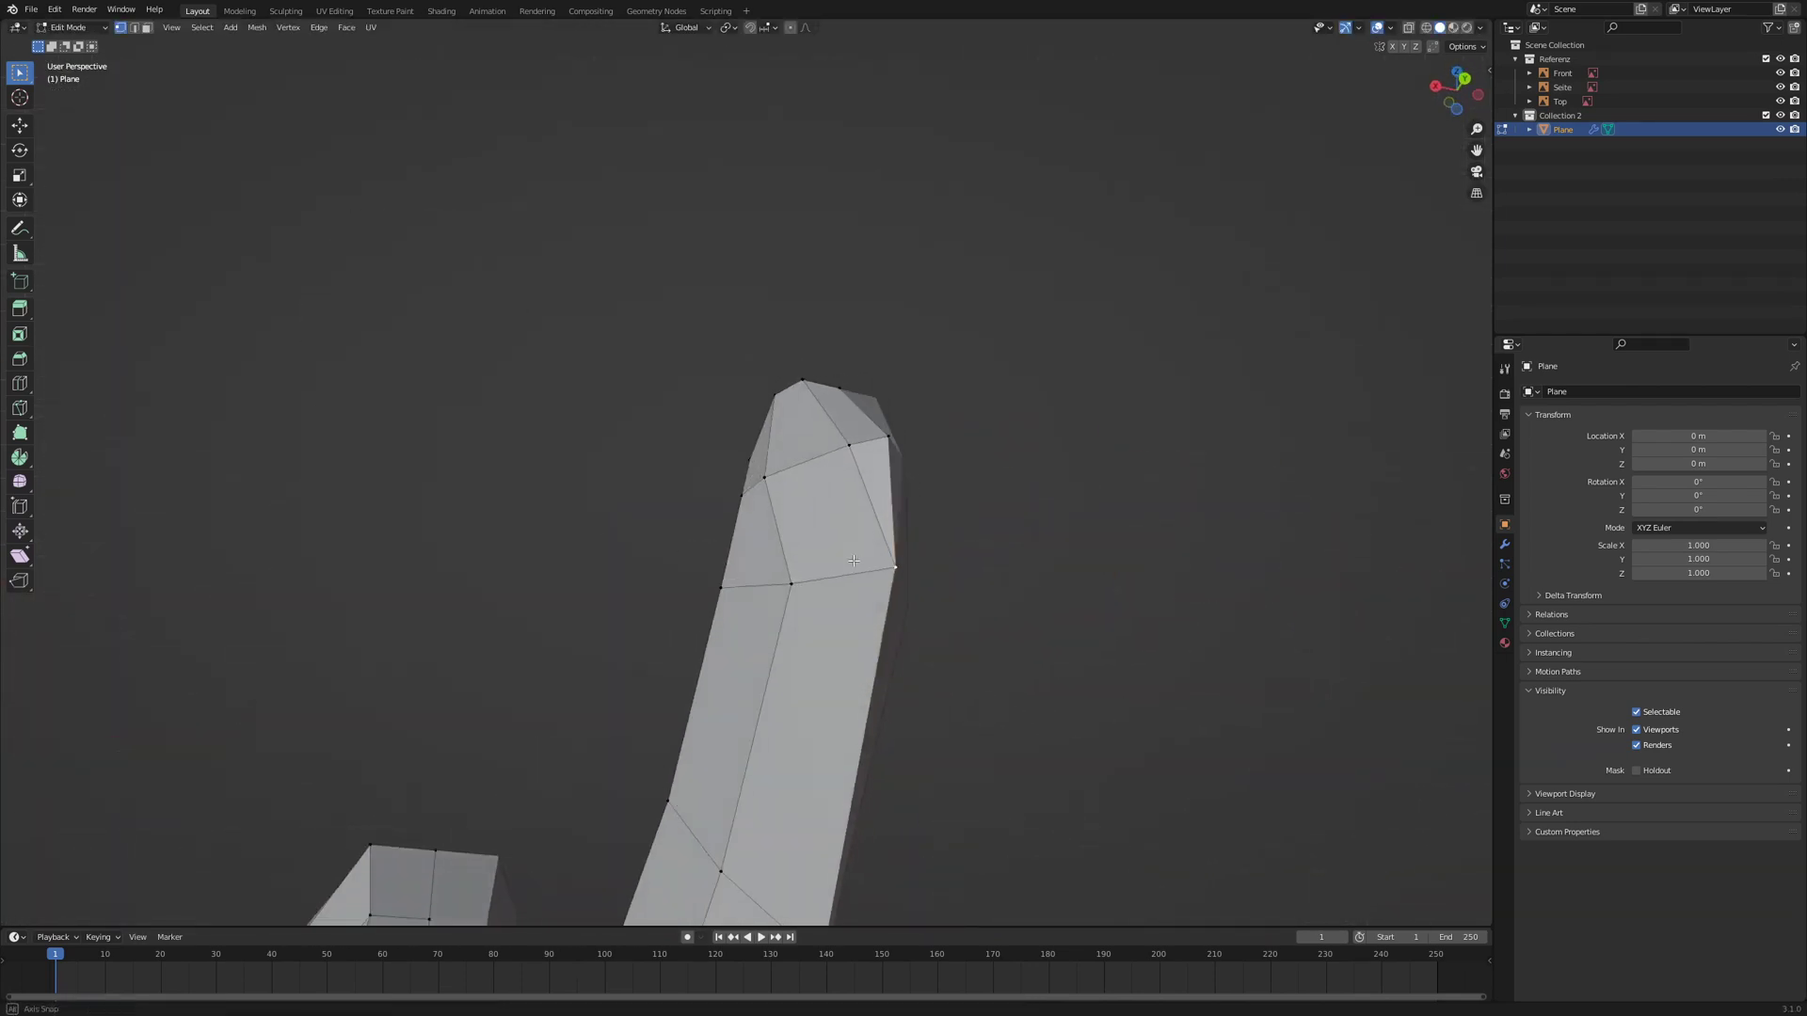
click(1504, 544)
- Try to move the selected underside vertex away from the tail's centre line
middle_drag(1083, 508, 932, 565)
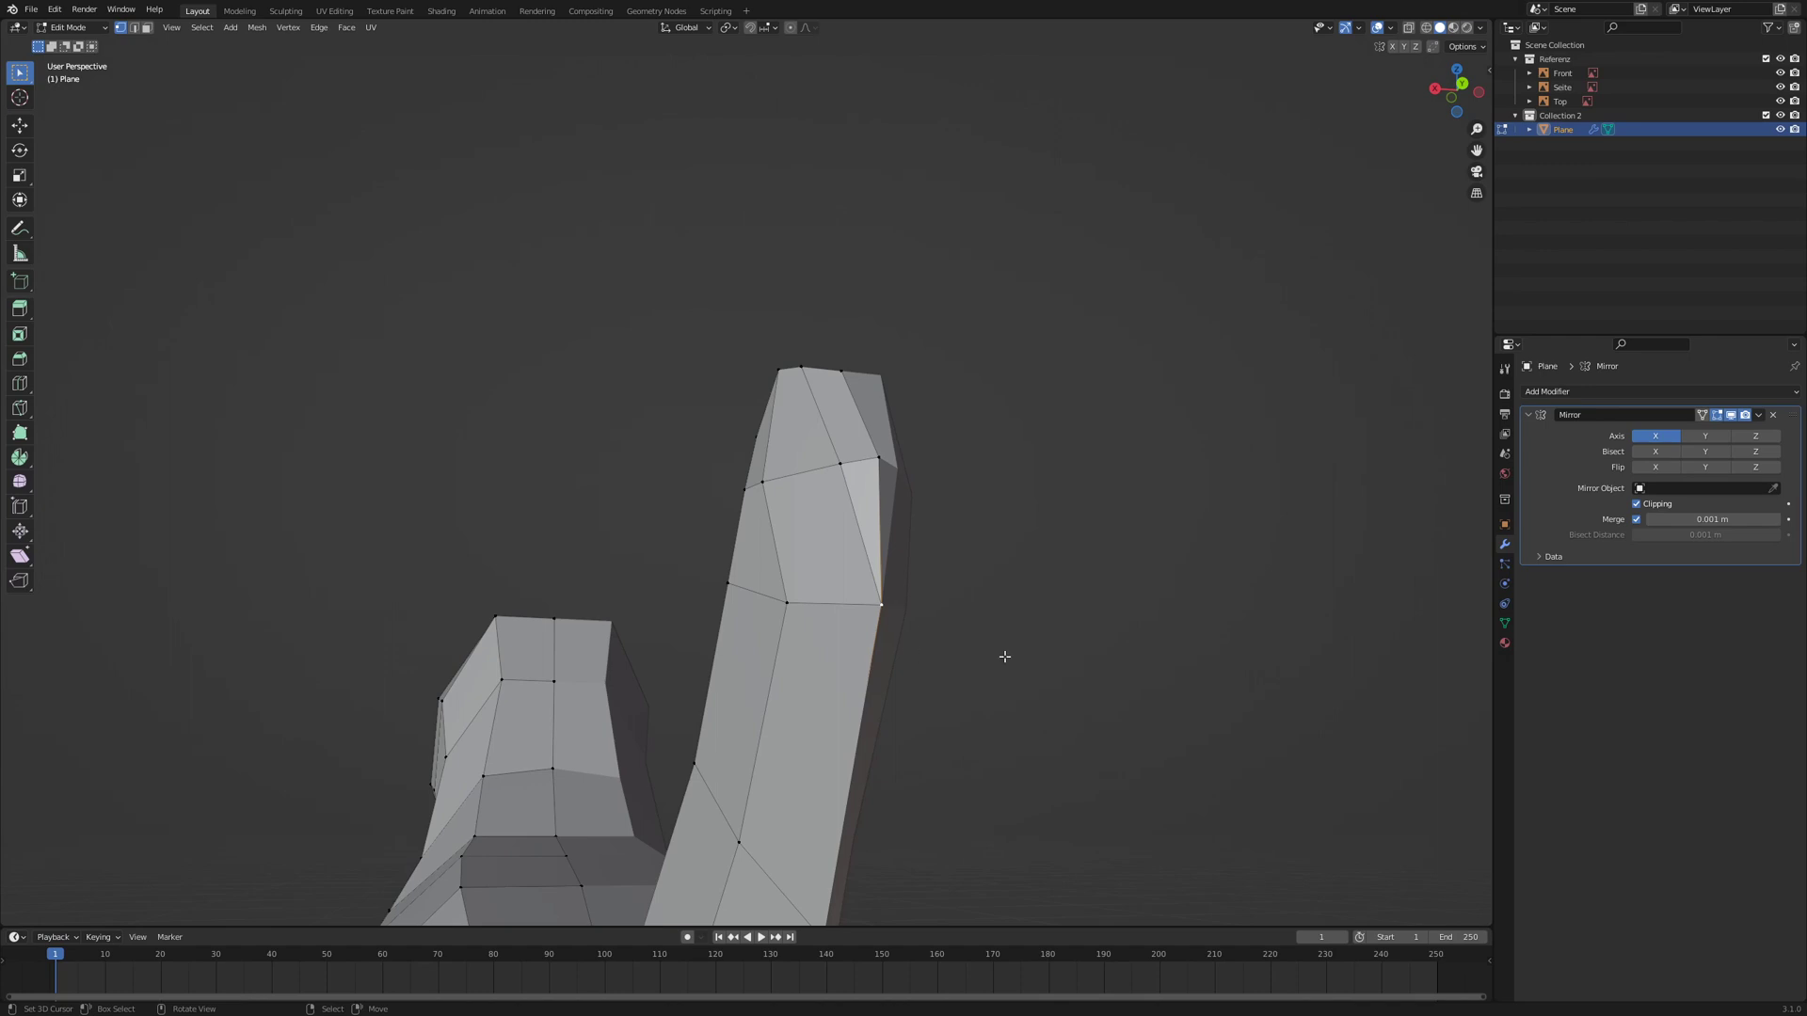
key(g)
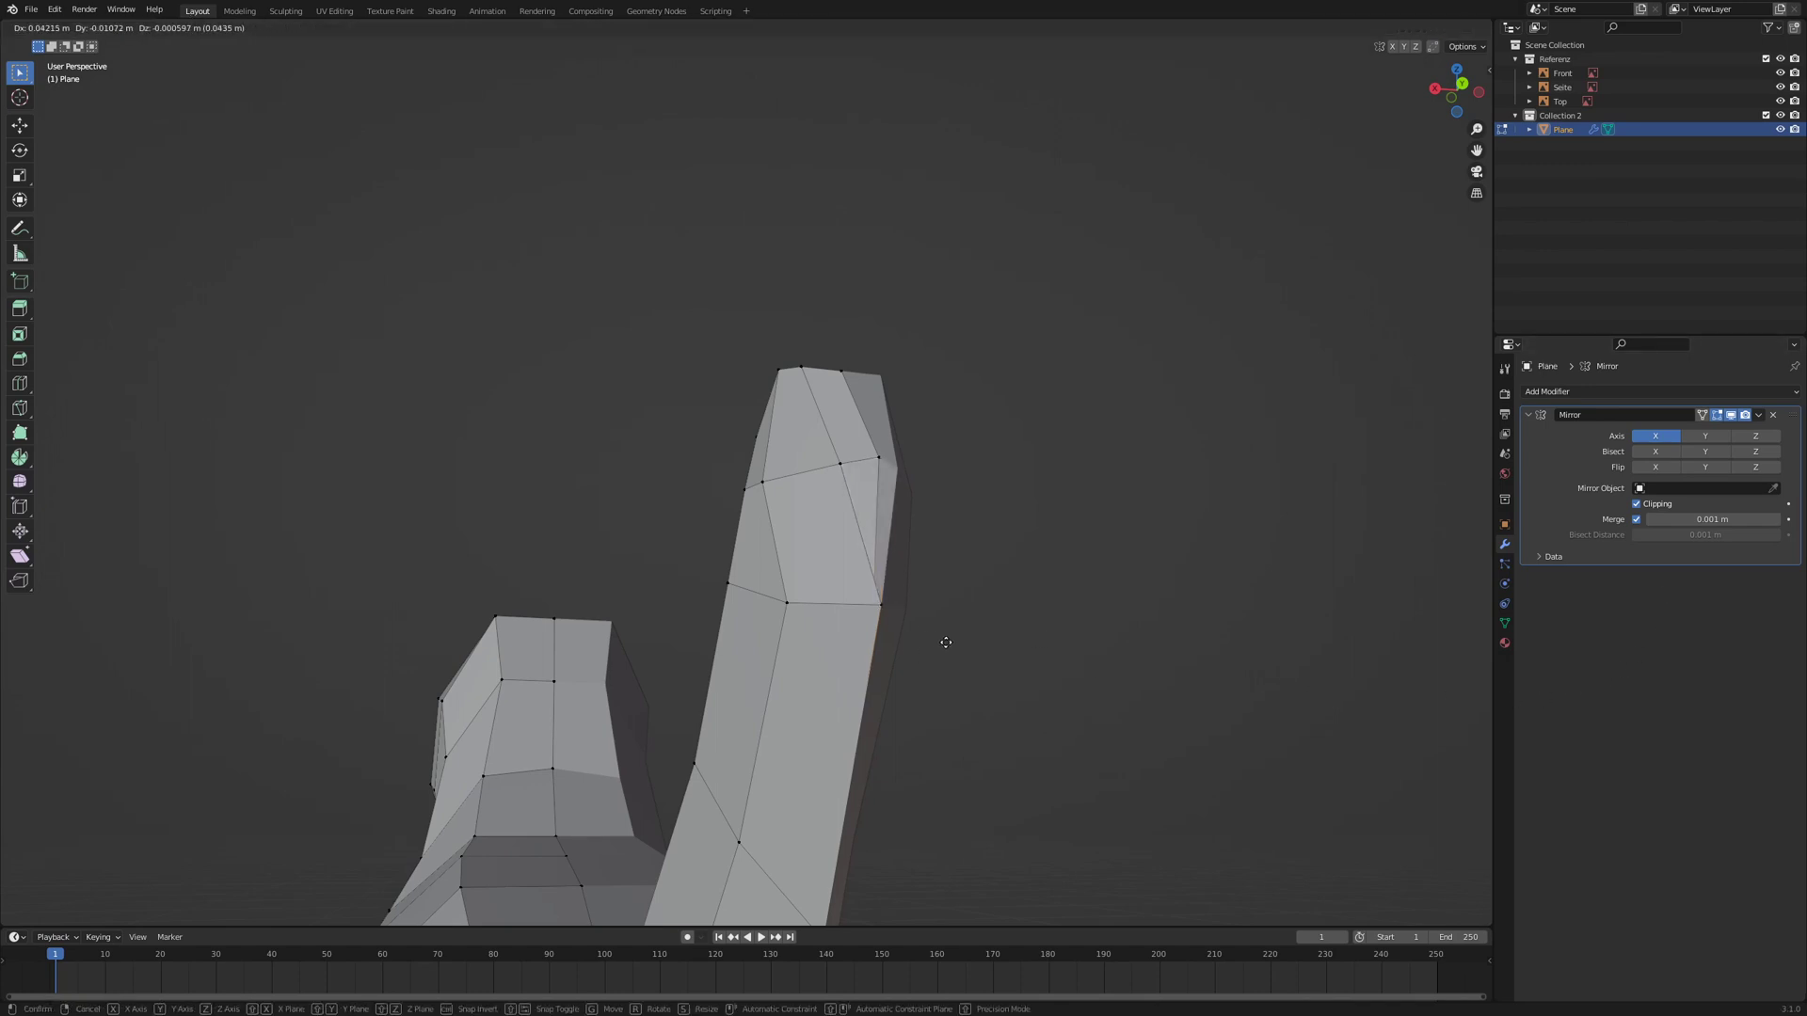
click(1008, 595)
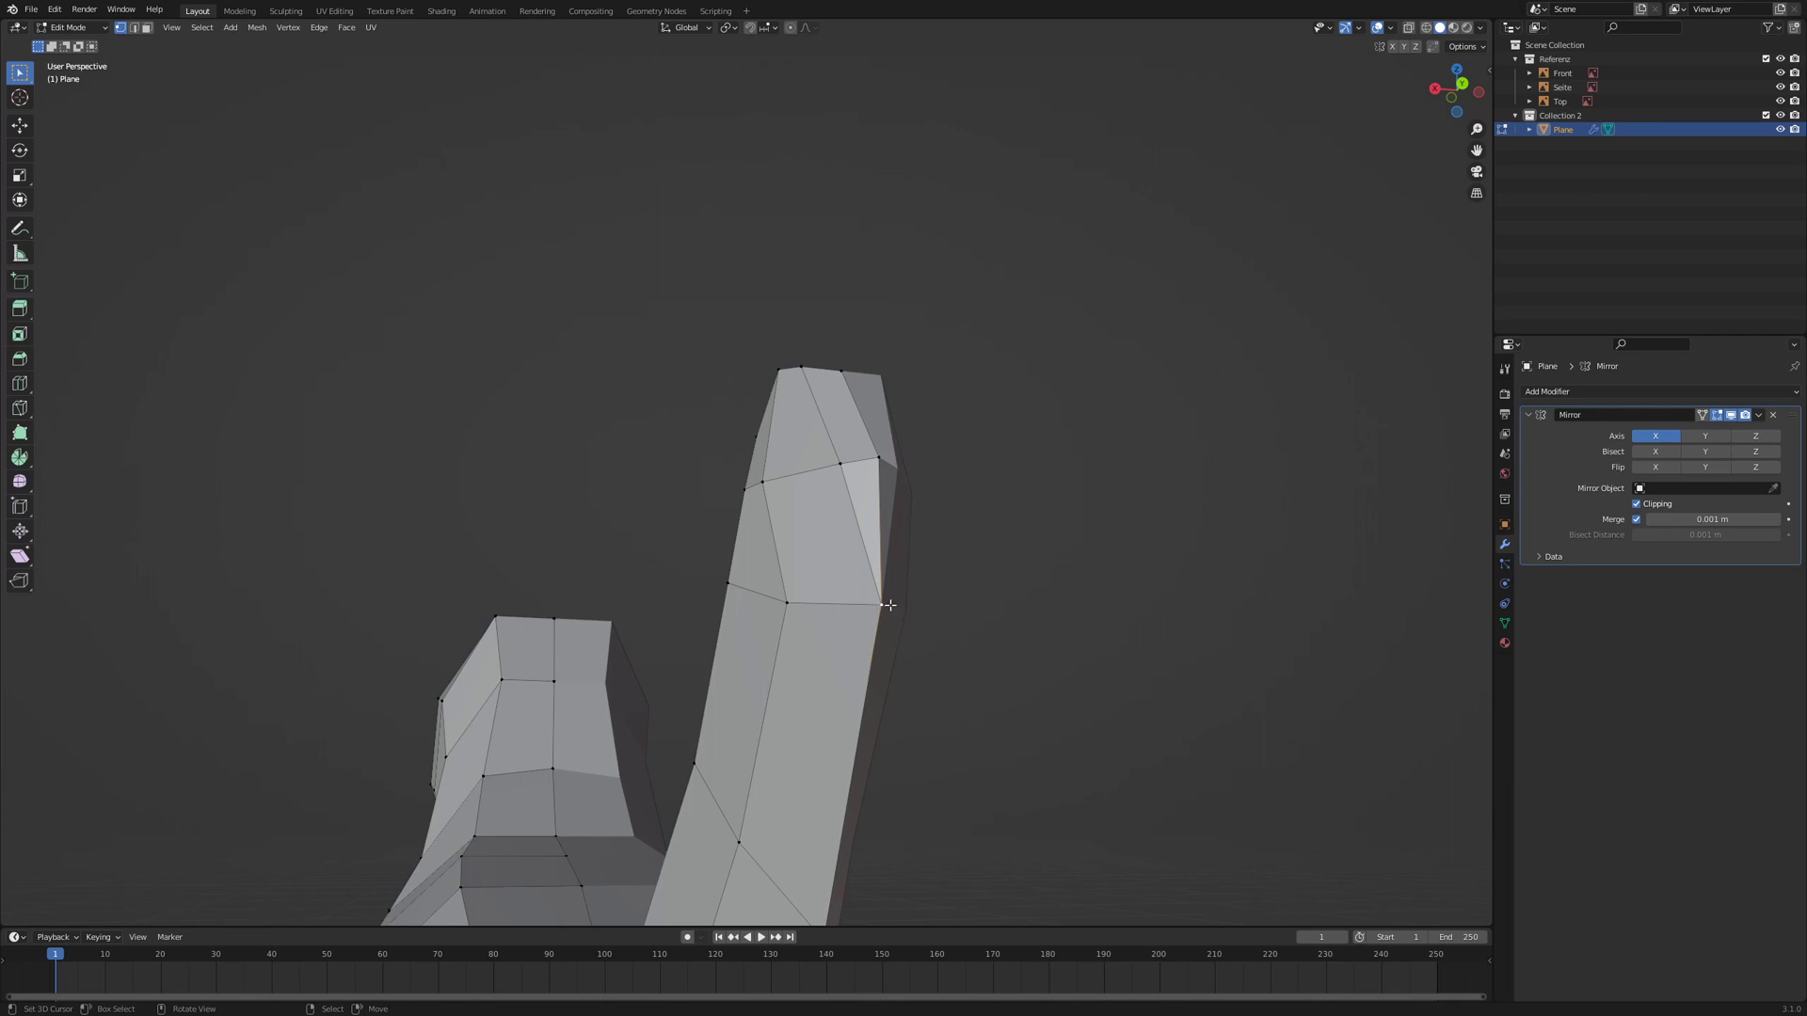
- Turn off clipping in the Mirror modifier and move the lower stuck underside vertex off the tail's centre line
click(1637, 505)
middle_drag(862, 799, 863, 634)
key(g)
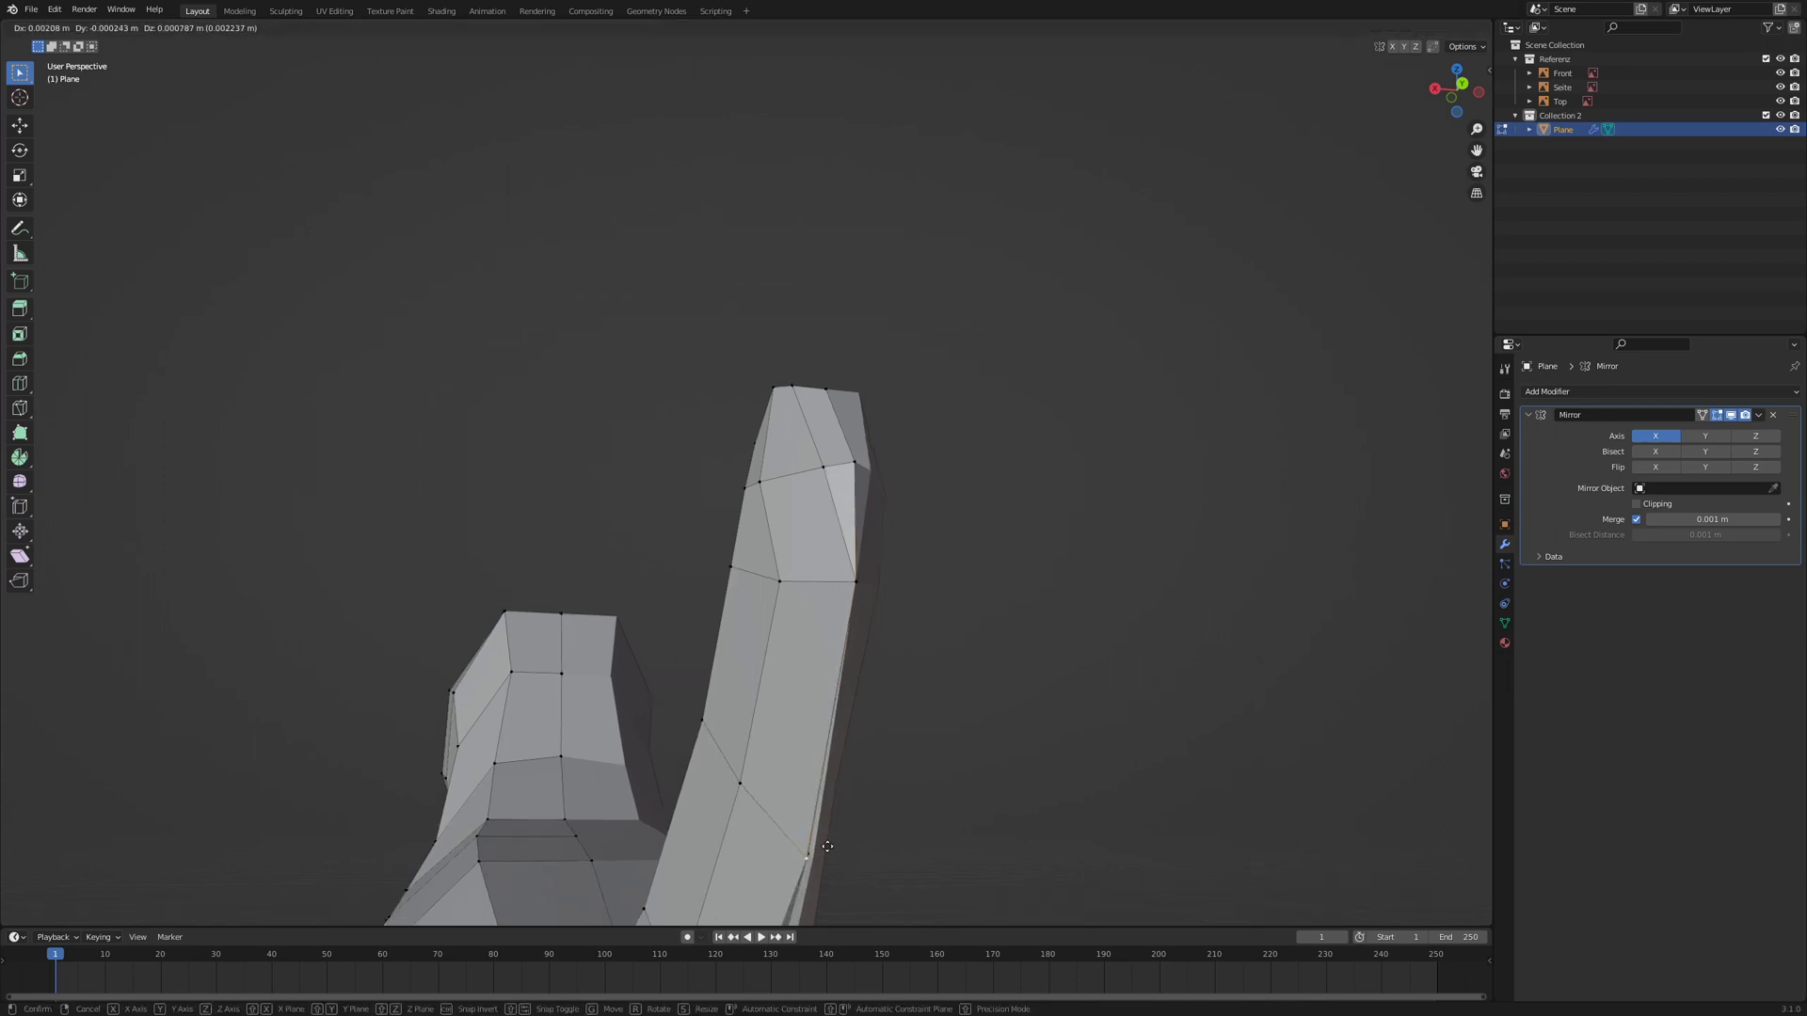
click(806, 844)
- Separate the overlapping underside vertices below the tail tip by moving them sideways off the centre line
right_click(840, 584)
key(g)
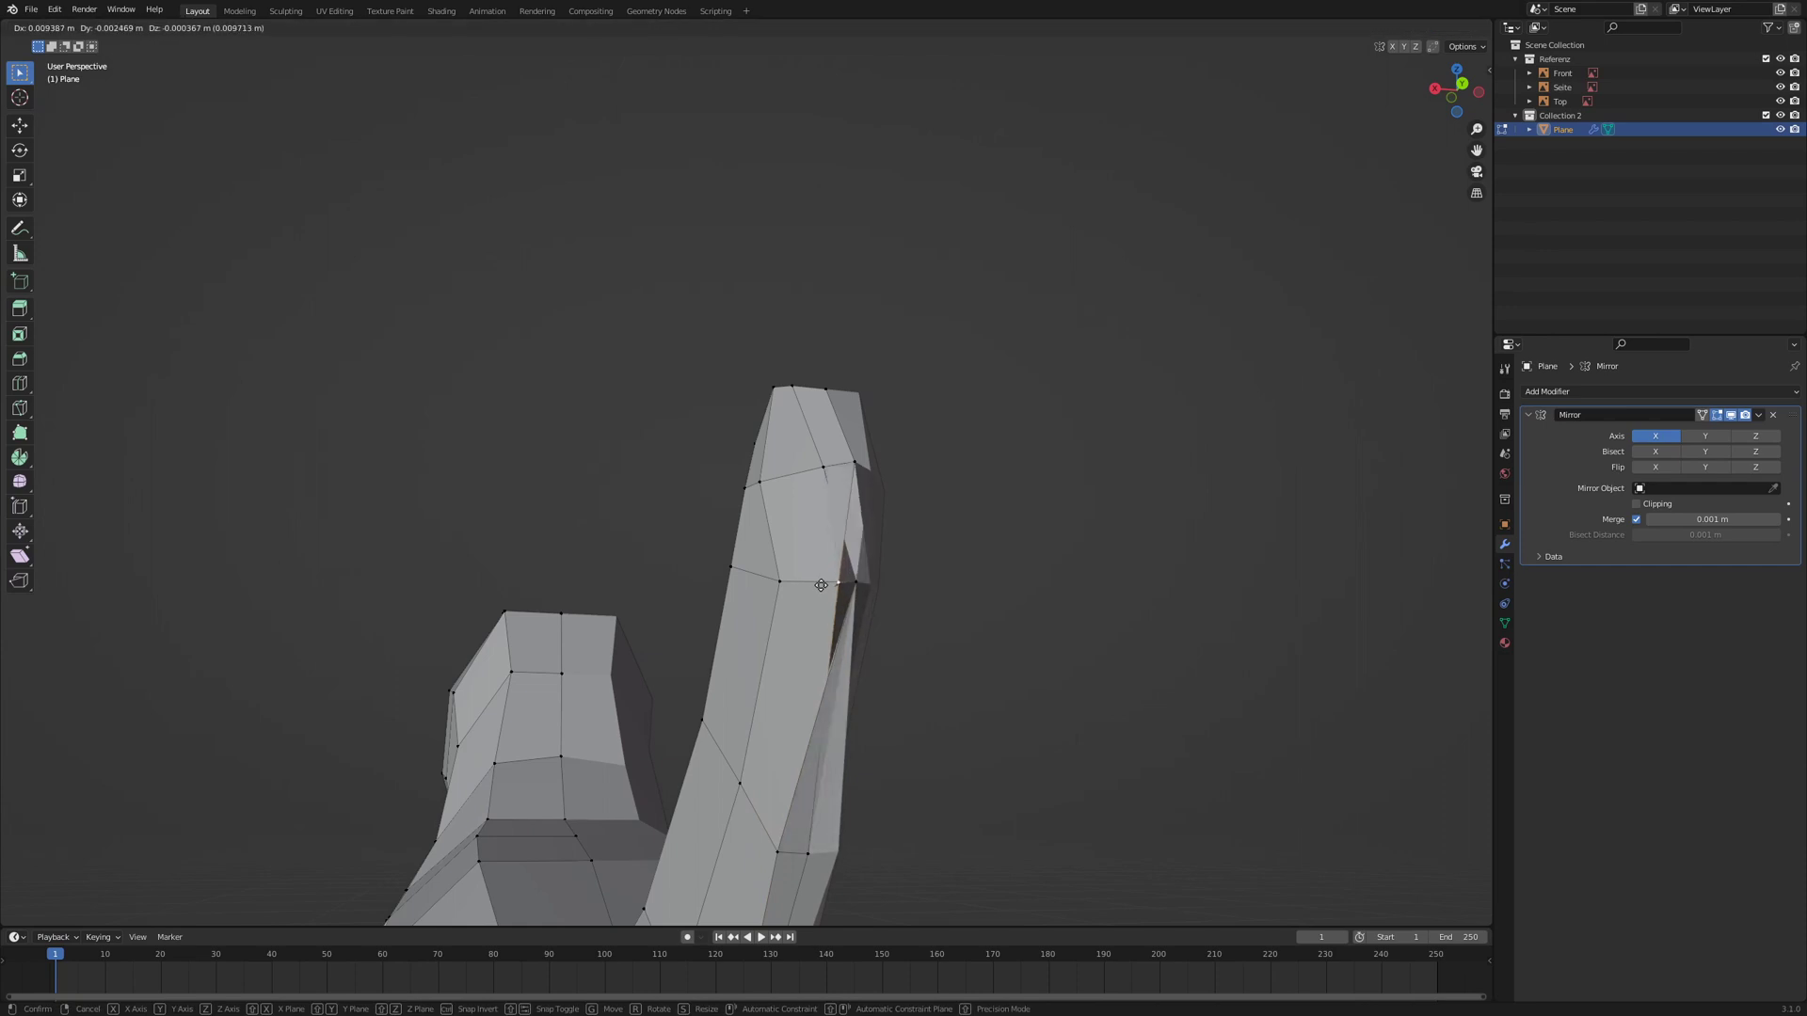
right_click(825, 584)
key(g)
click(826, 584)
right_click(852, 583)
key(g)
click(818, 583)
- Turn Mirror clipping back on and move the centre underside vertex below the tip along X onto the mirror plane
right_click(841, 584)
click(1638, 503)
mouse_move(1082, 616)
middle_down()
mouse_move(1057, 612)
mouse_move(1084, 623)
middle_up()
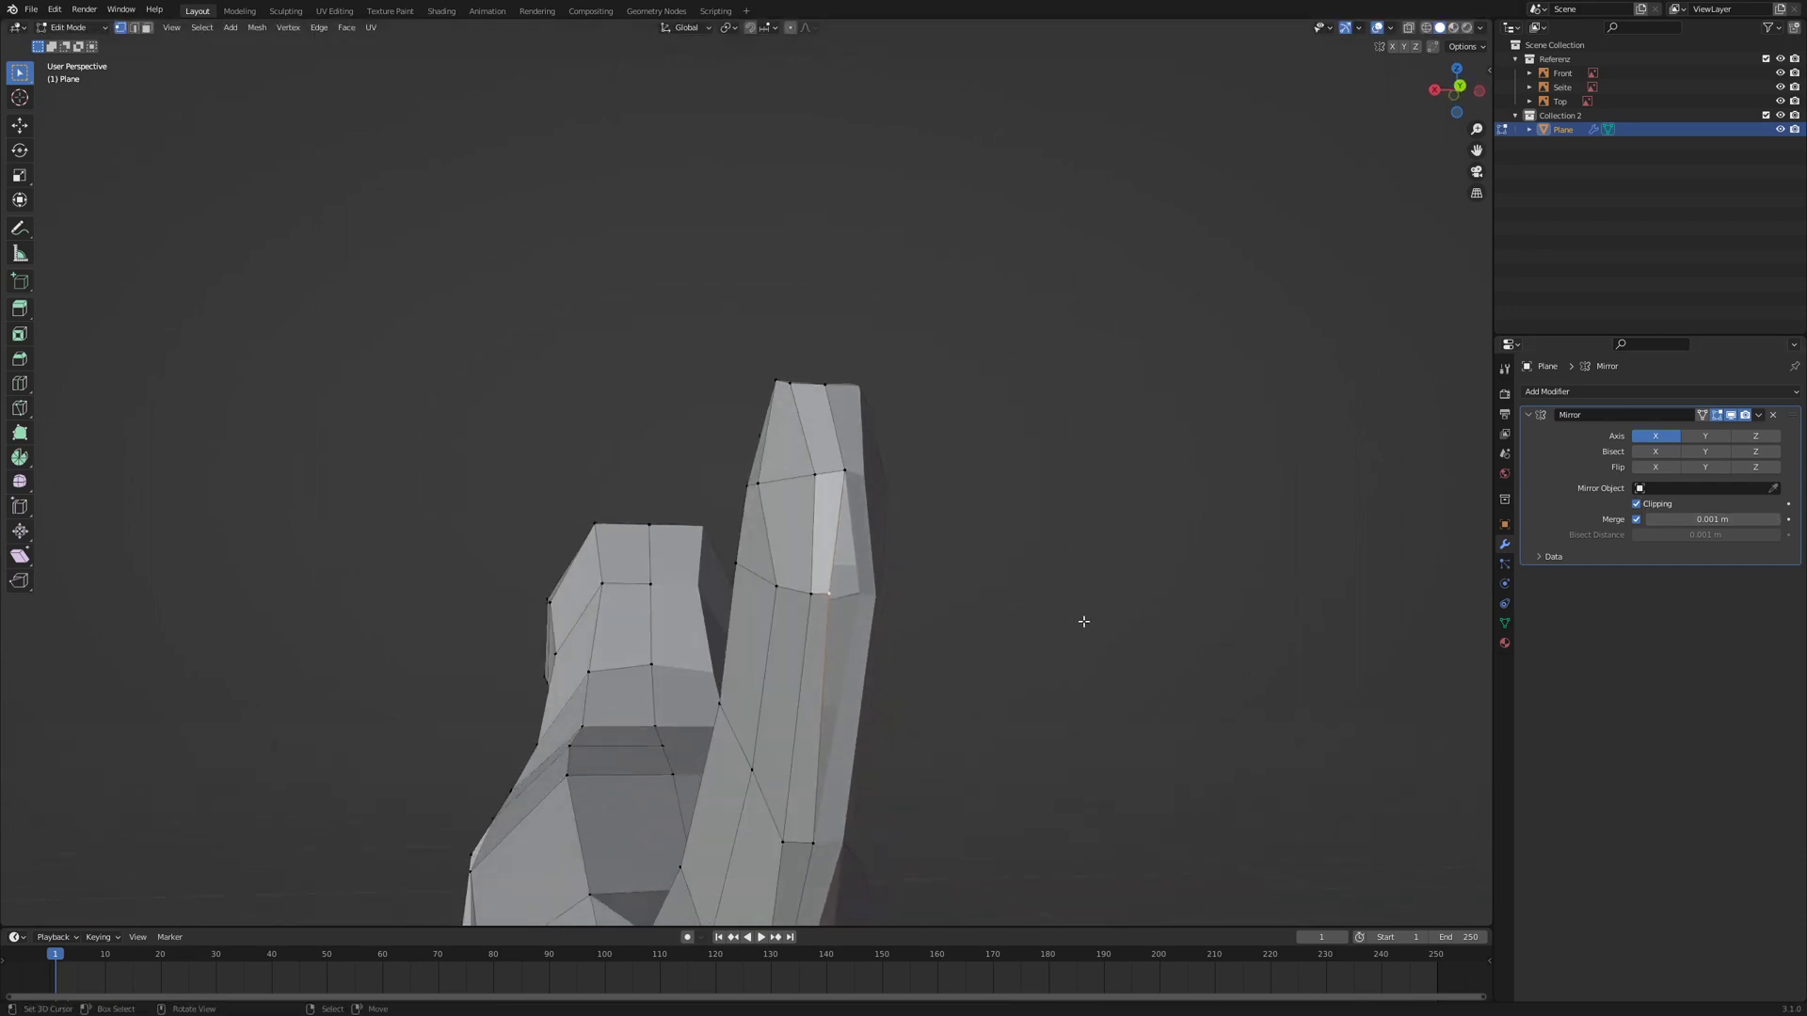
key(g)
key(x)
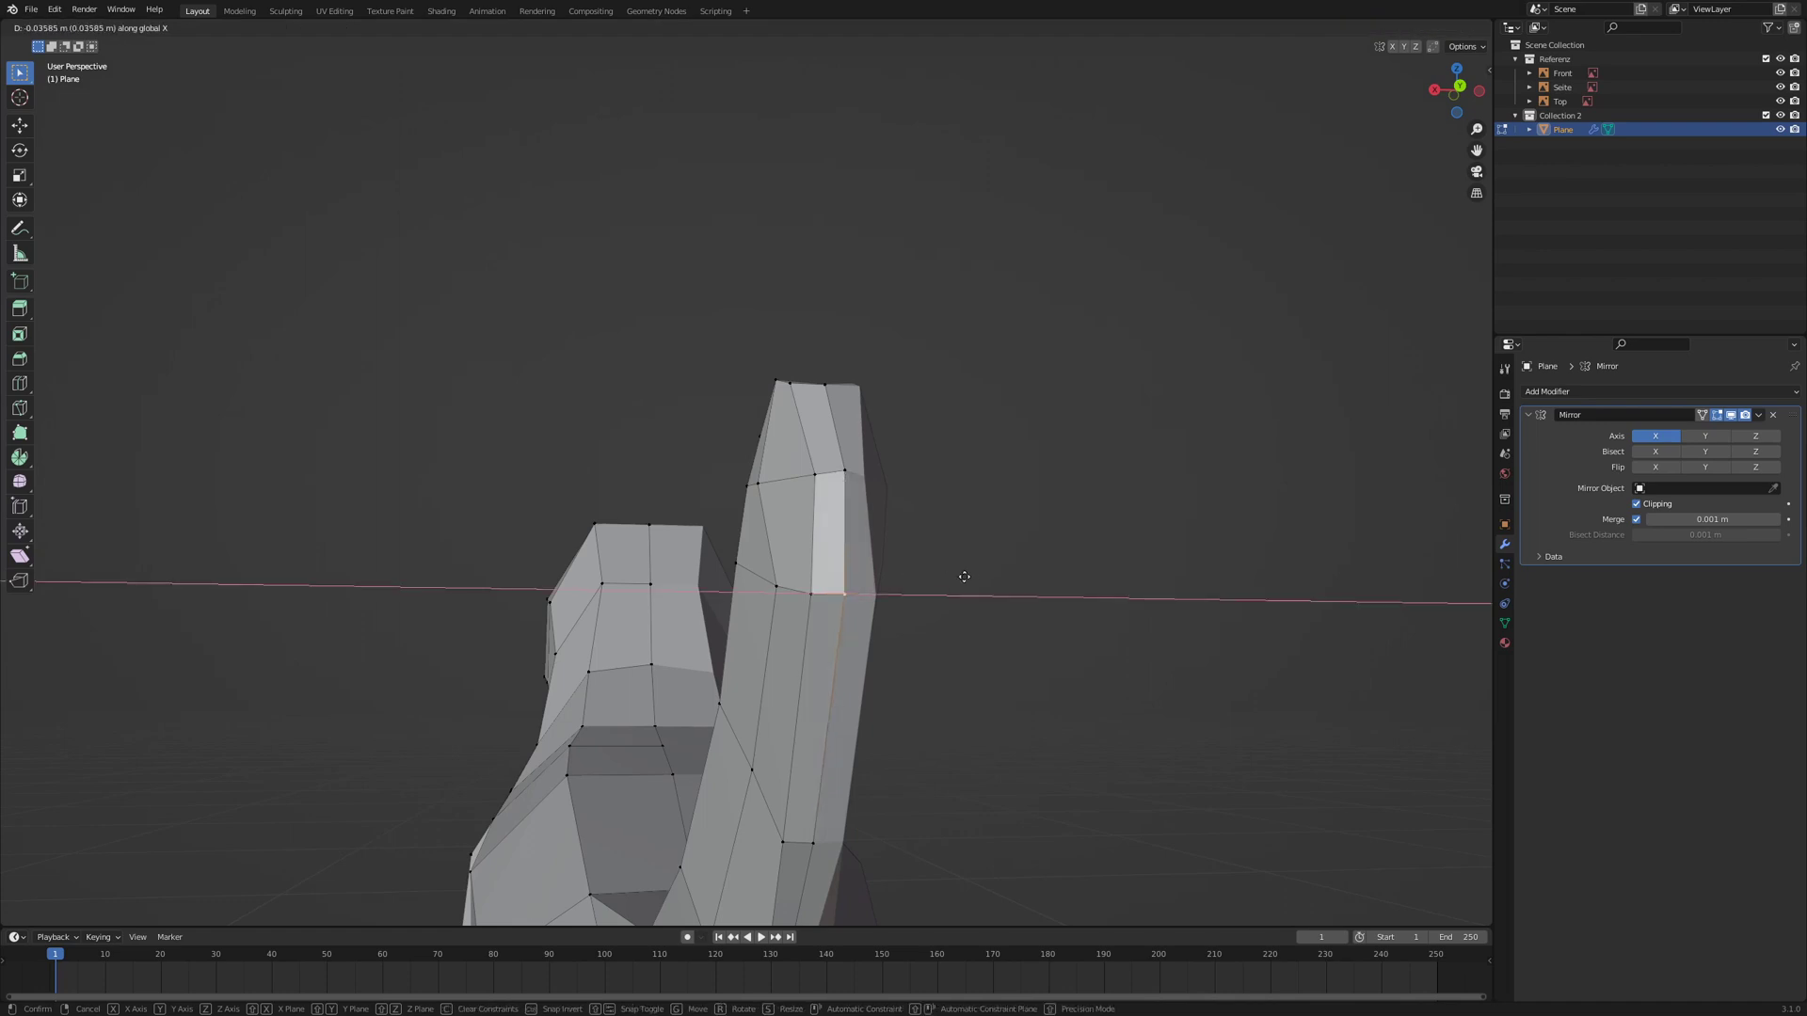
click(965, 573)
- Move the underside vertices of the lower tail rings along the X axis to even out the tail's width
middle_drag(965, 574, 767, 768)
key(g)
key(x)
click(952, 557)
key(g)
key(x)
click(898, 701)
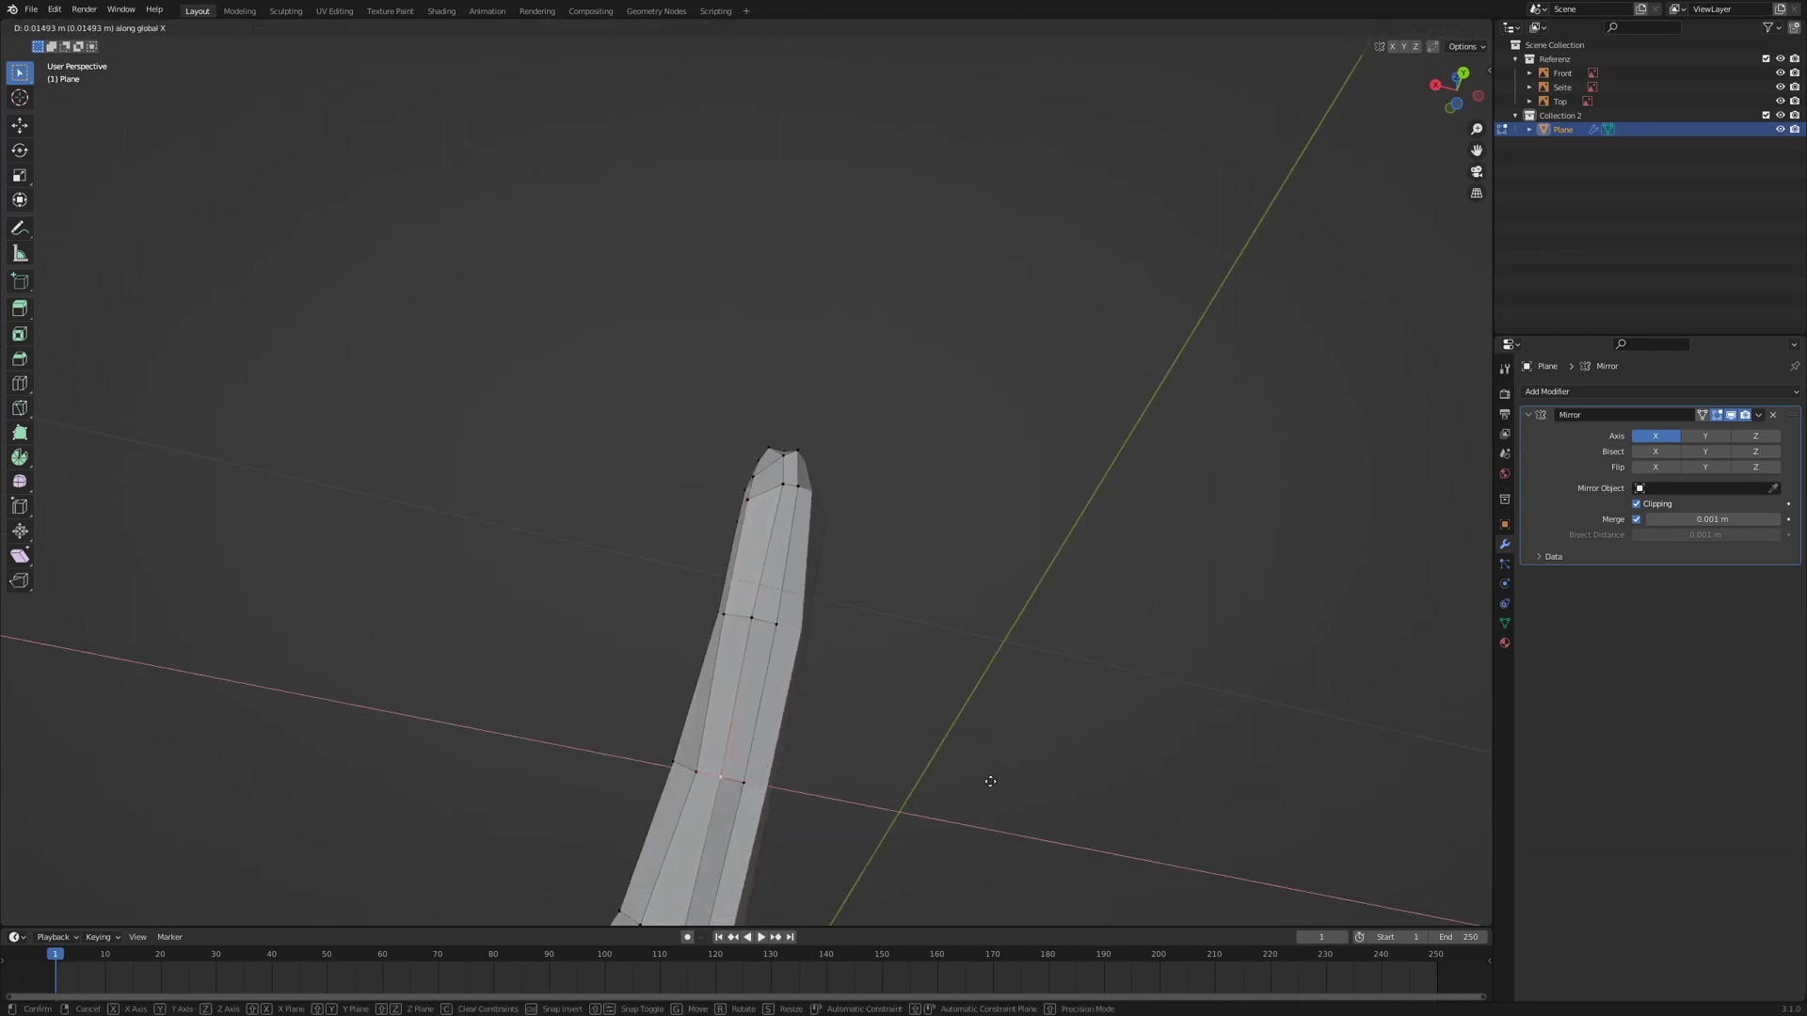
middle_drag(988, 778, 1065, 629)
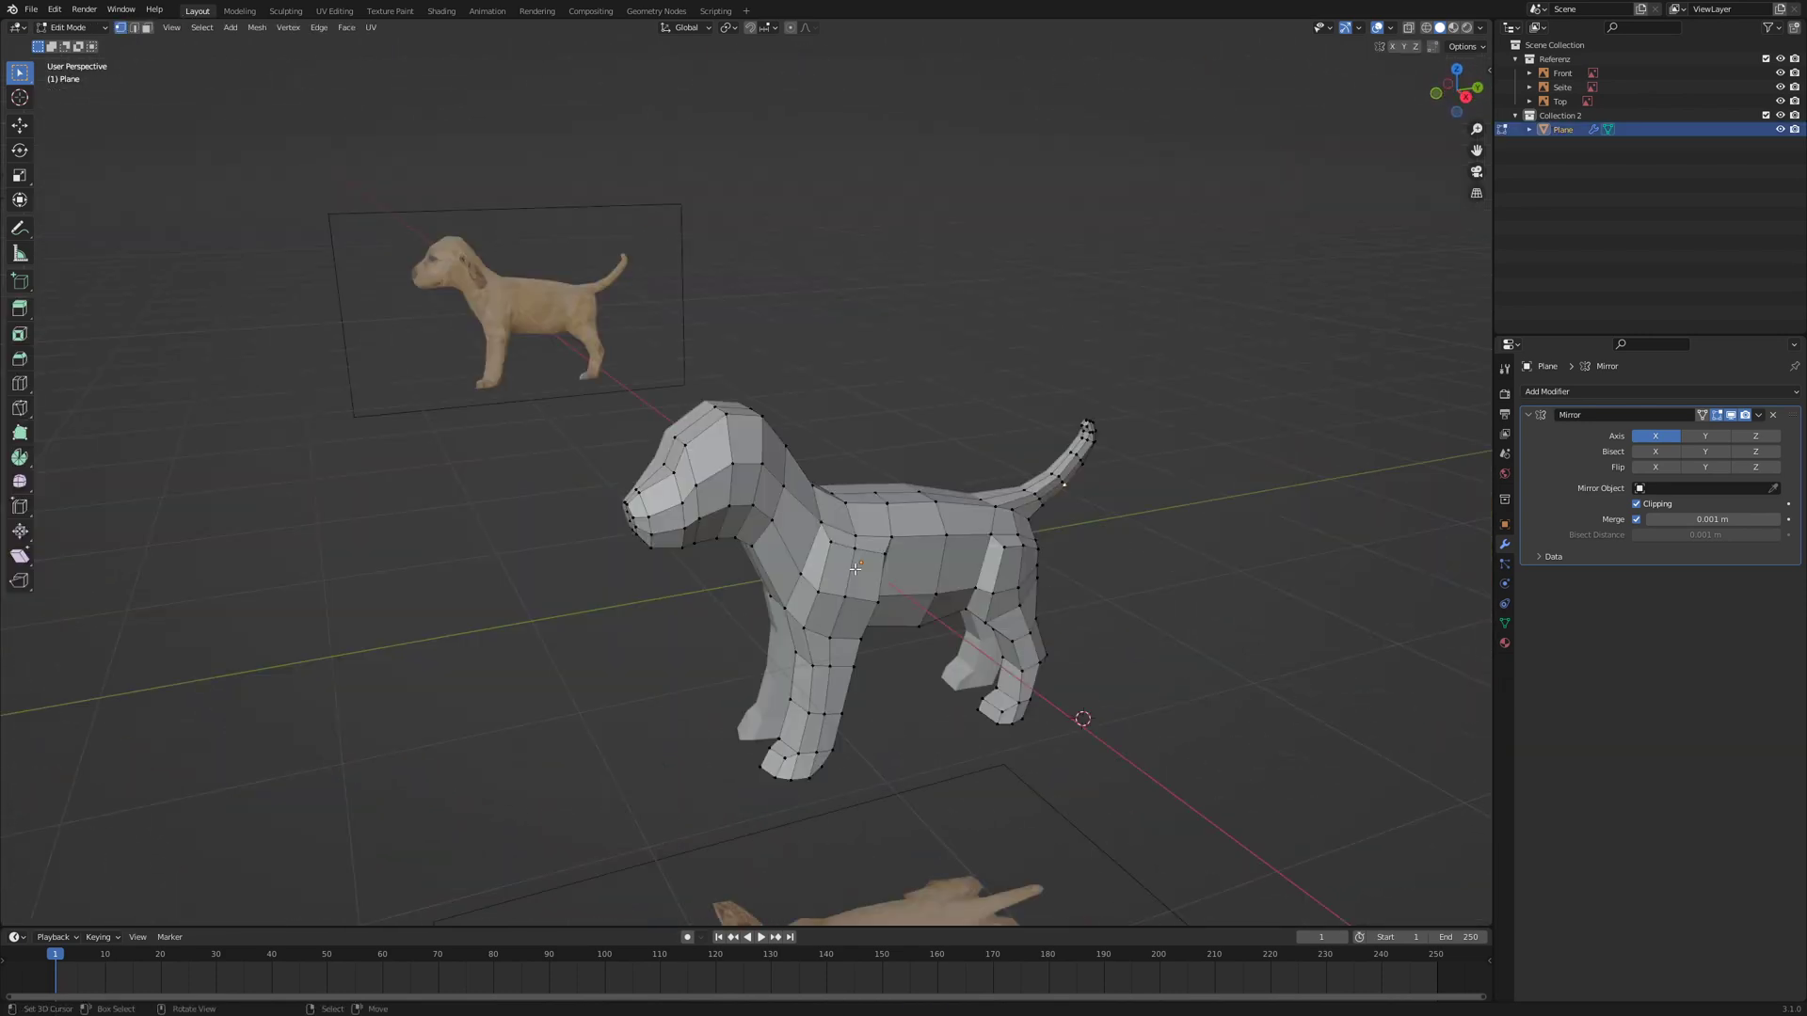
- Add a loop cut around the back of the neck, behind the ear area and close to the shoulders
middle_drag(855, 568, 829, 564)
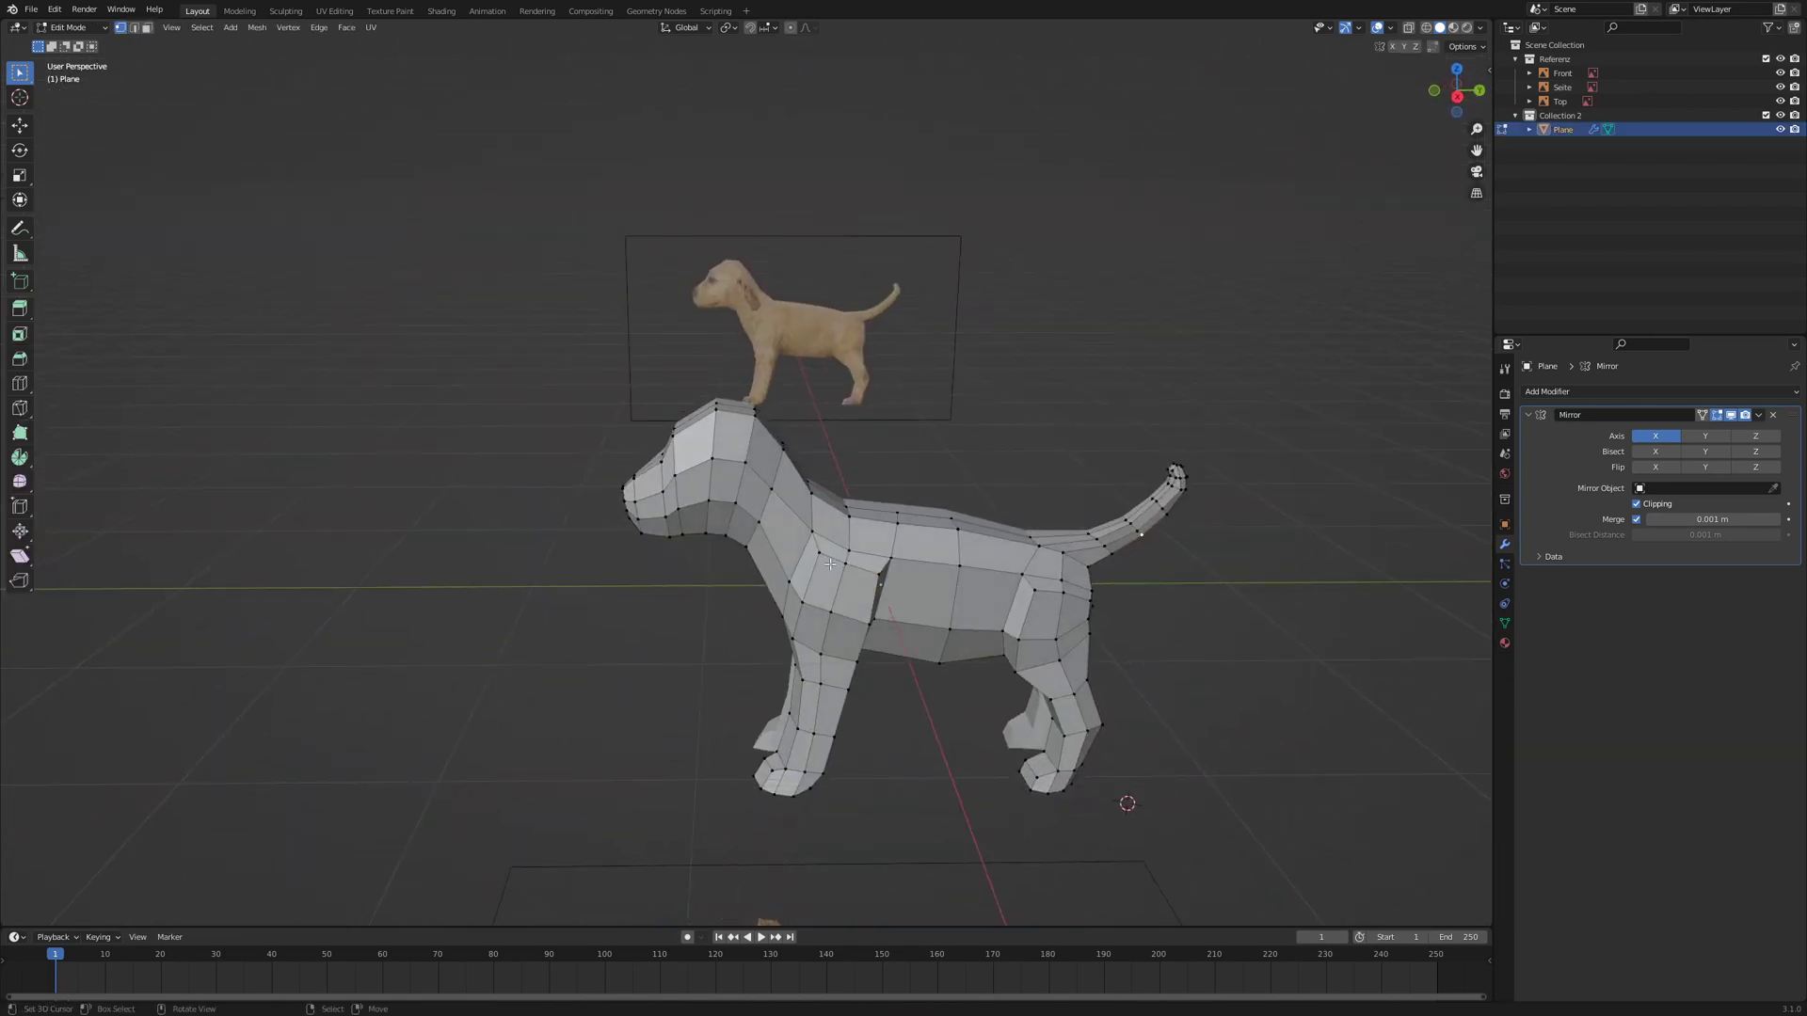
key(KP_3)
scroll(829, 542, up, 5)
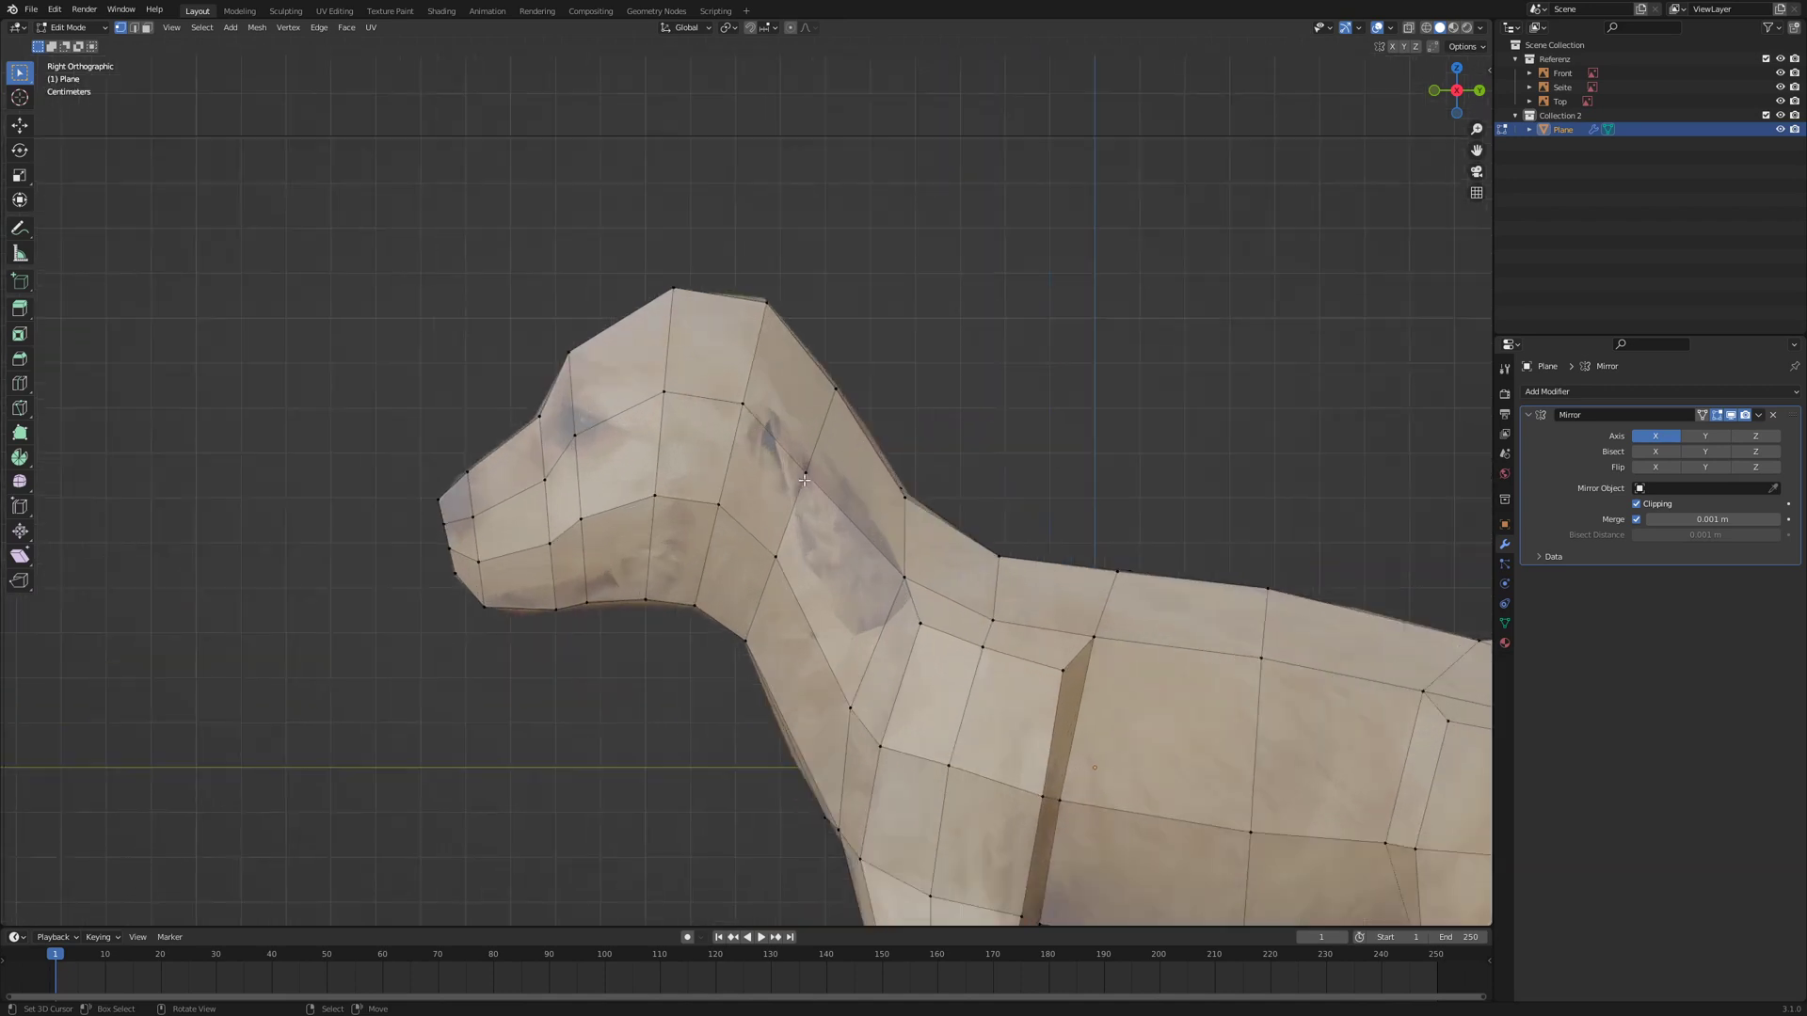
key(ctrl+r)
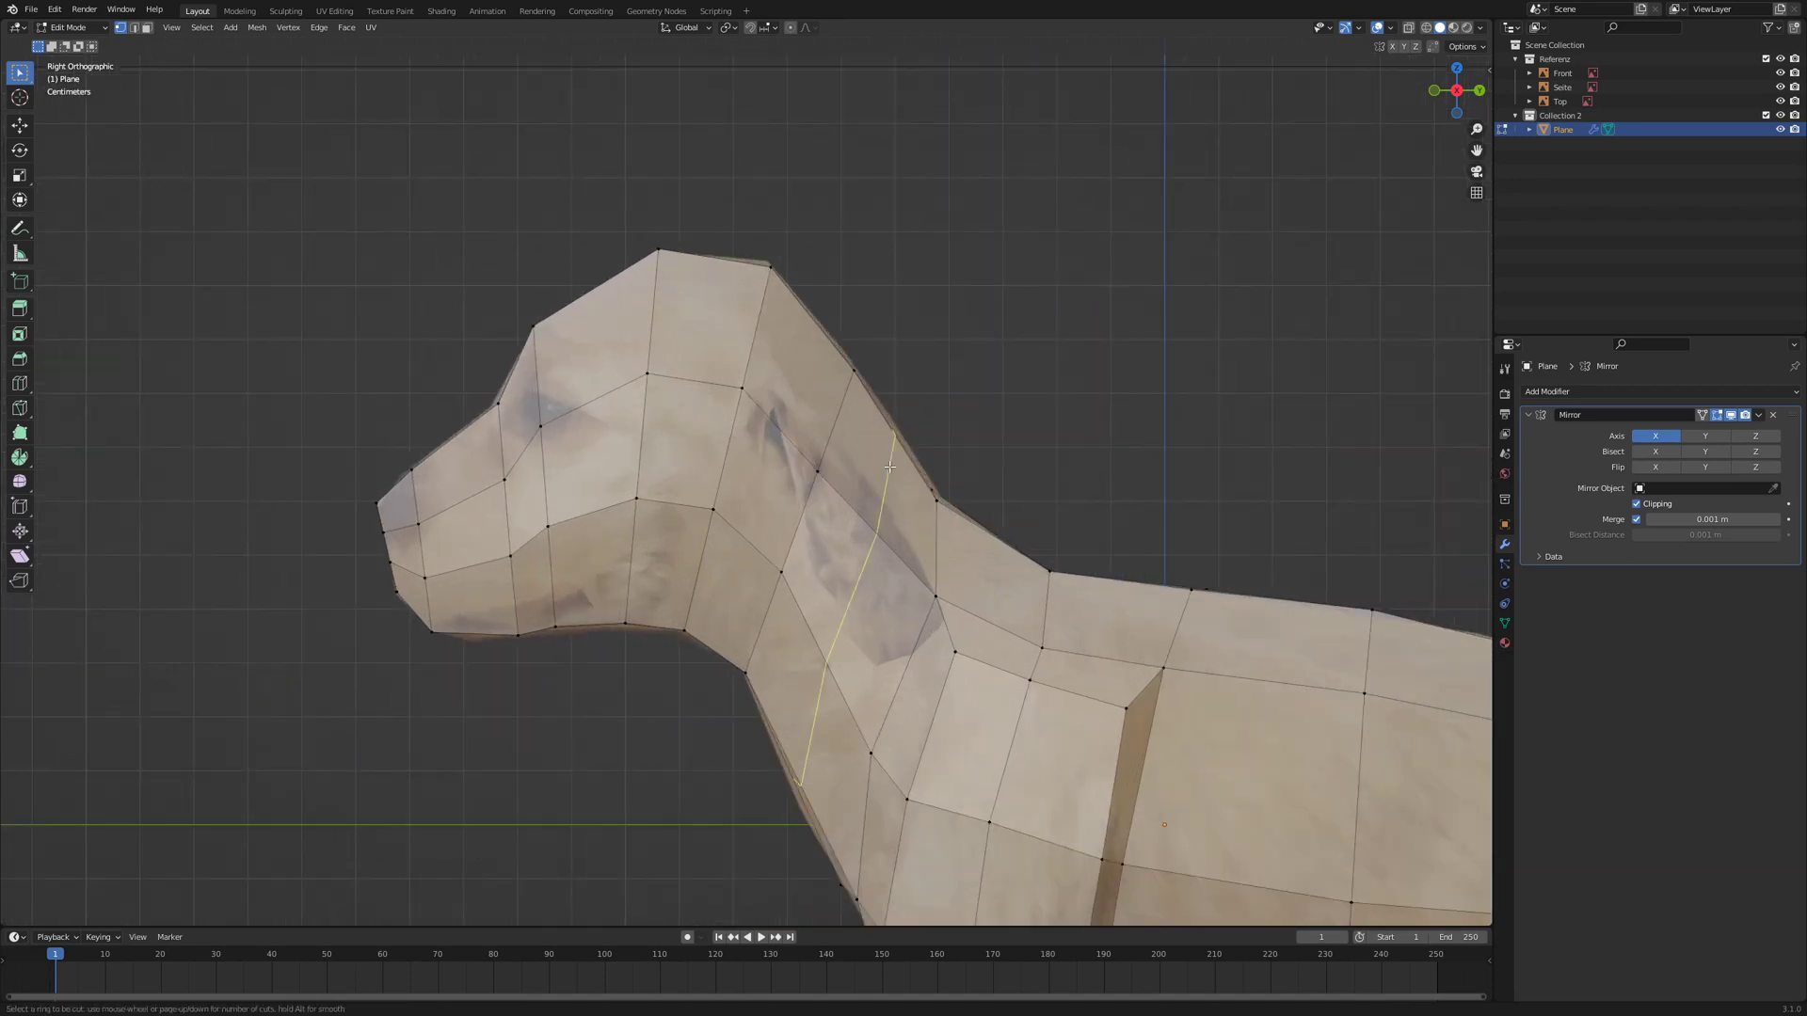
click(889, 467)
click(904, 477)
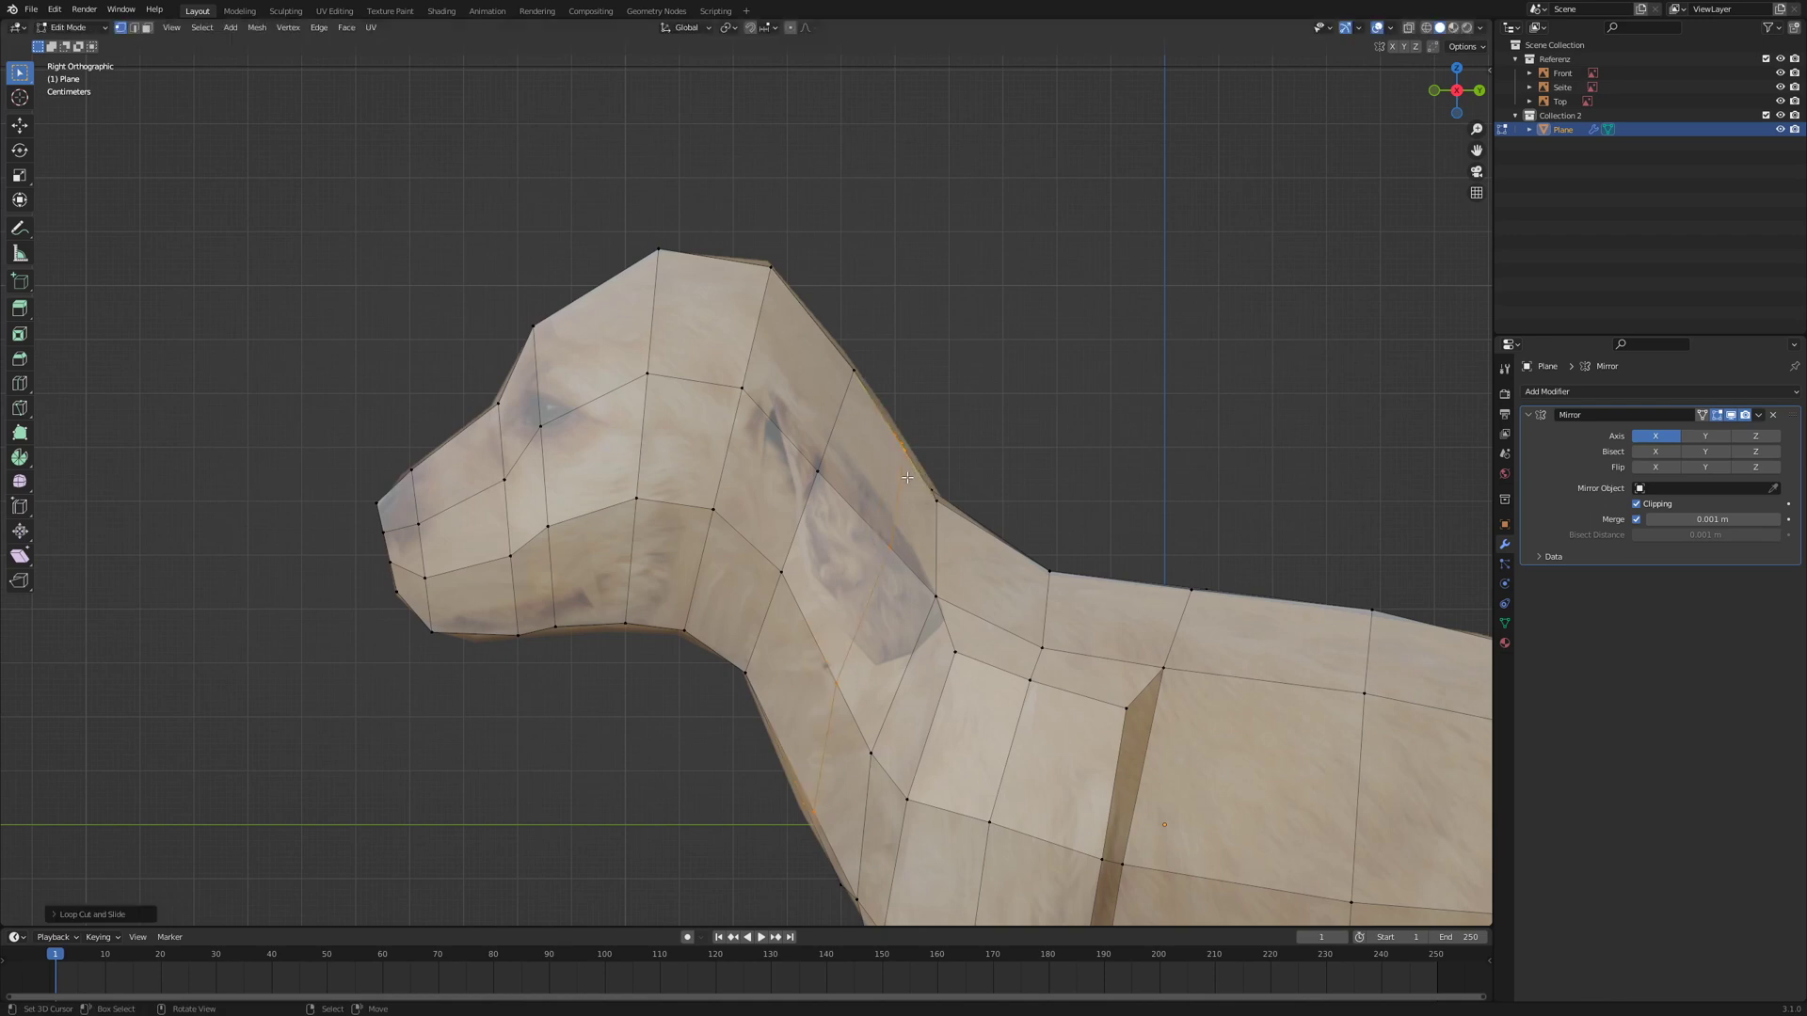
key(KP_7)
scroll(907, 468, up, 2)
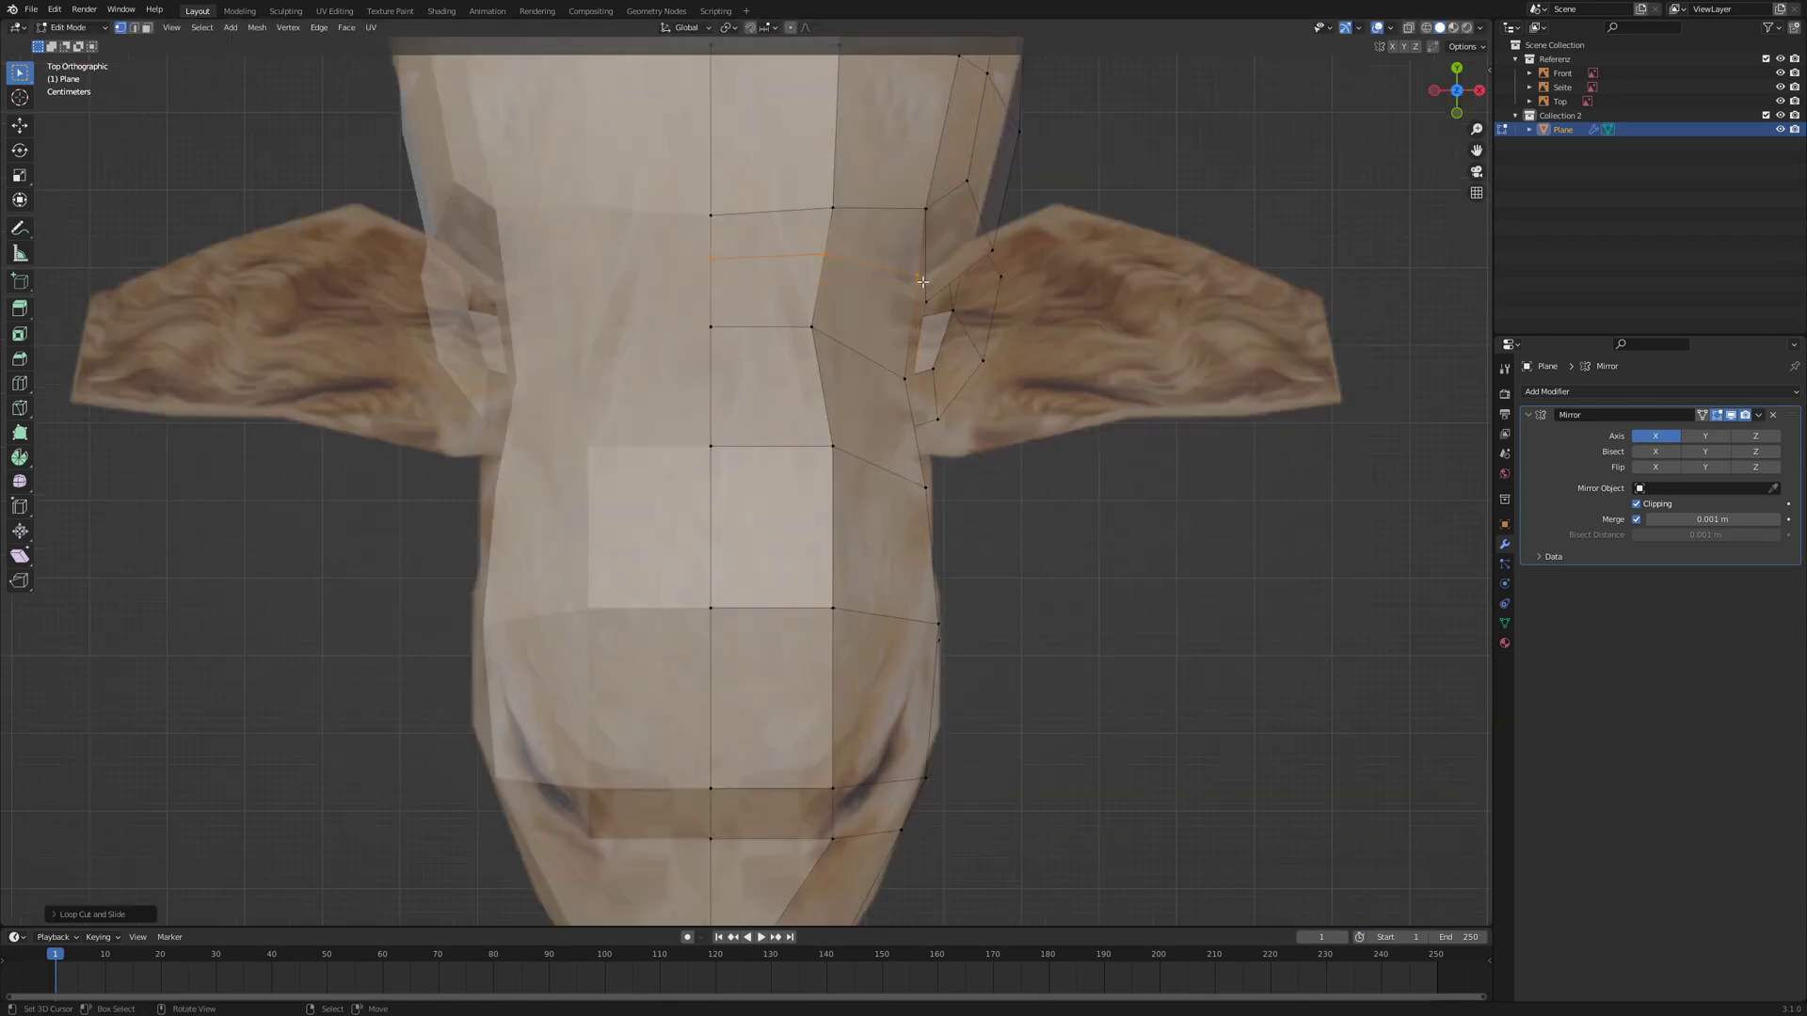
key(KP_3)
click(857, 444)
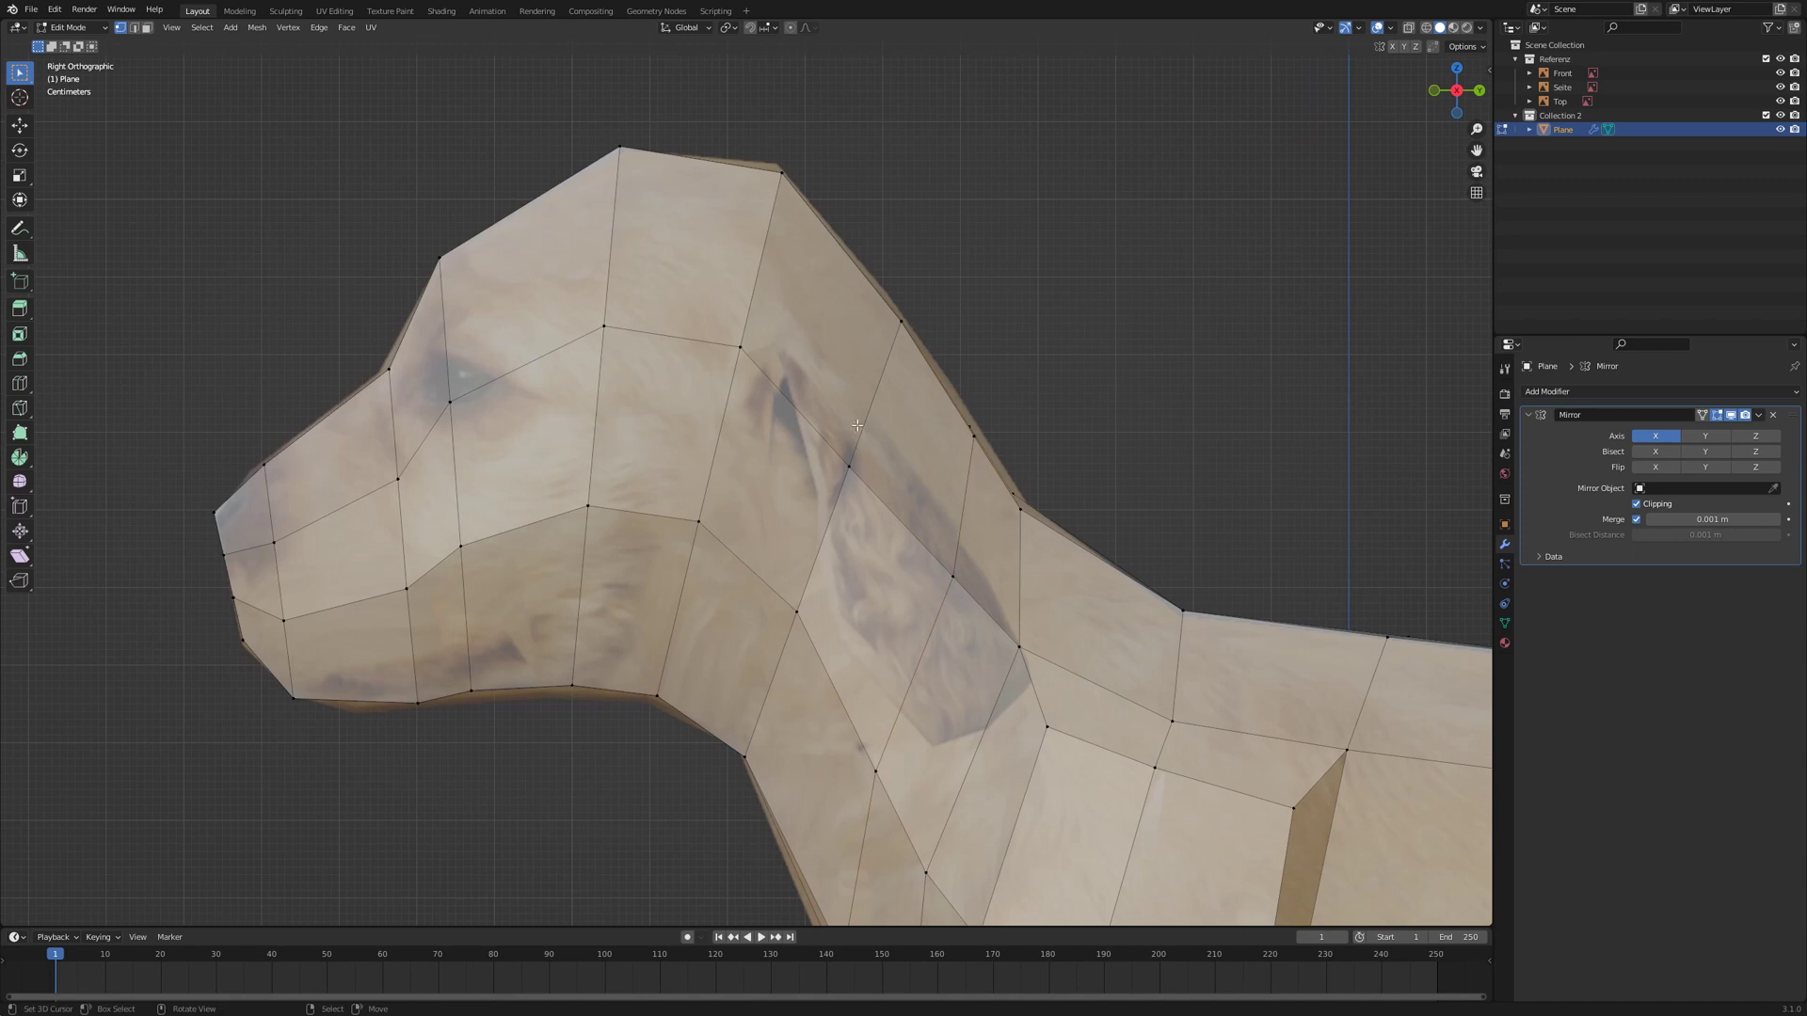
- Add two lengthwise loop cuts along the head and body, one just above and one just below the eye-level edge loop
key(ctrl+r)
click(612, 265)
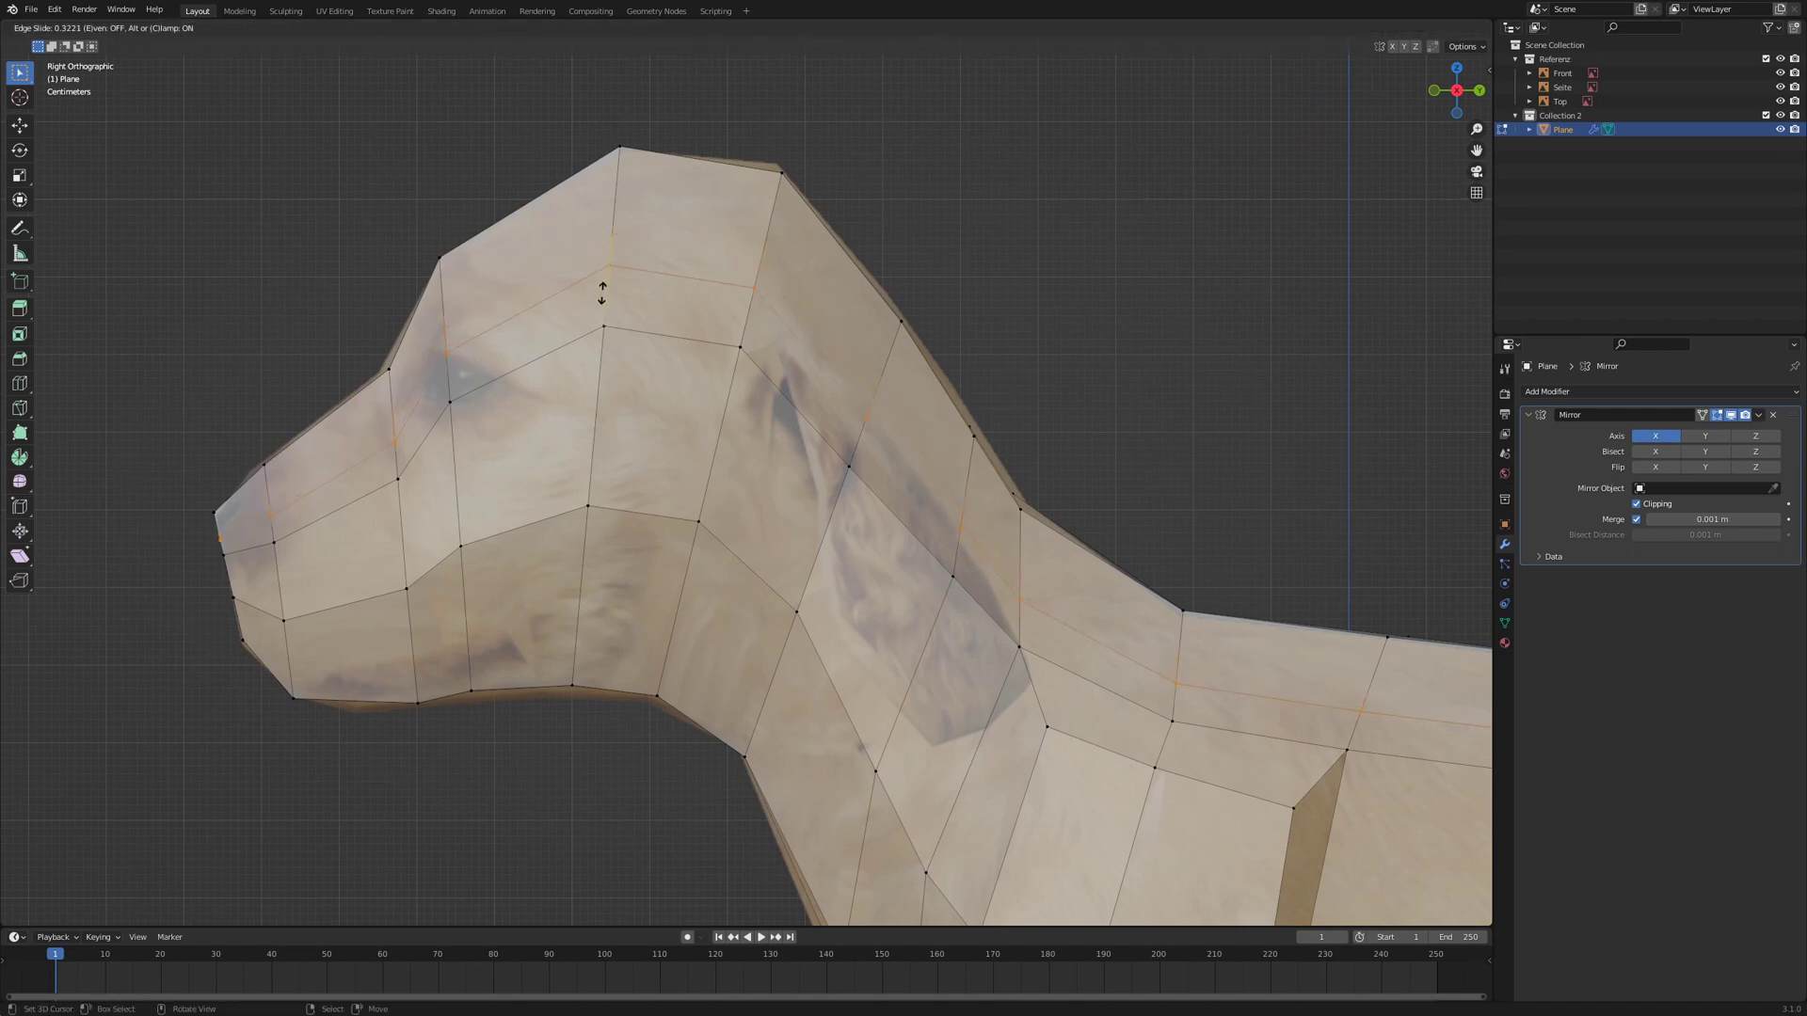
click(600, 299)
key(ctrl+r)
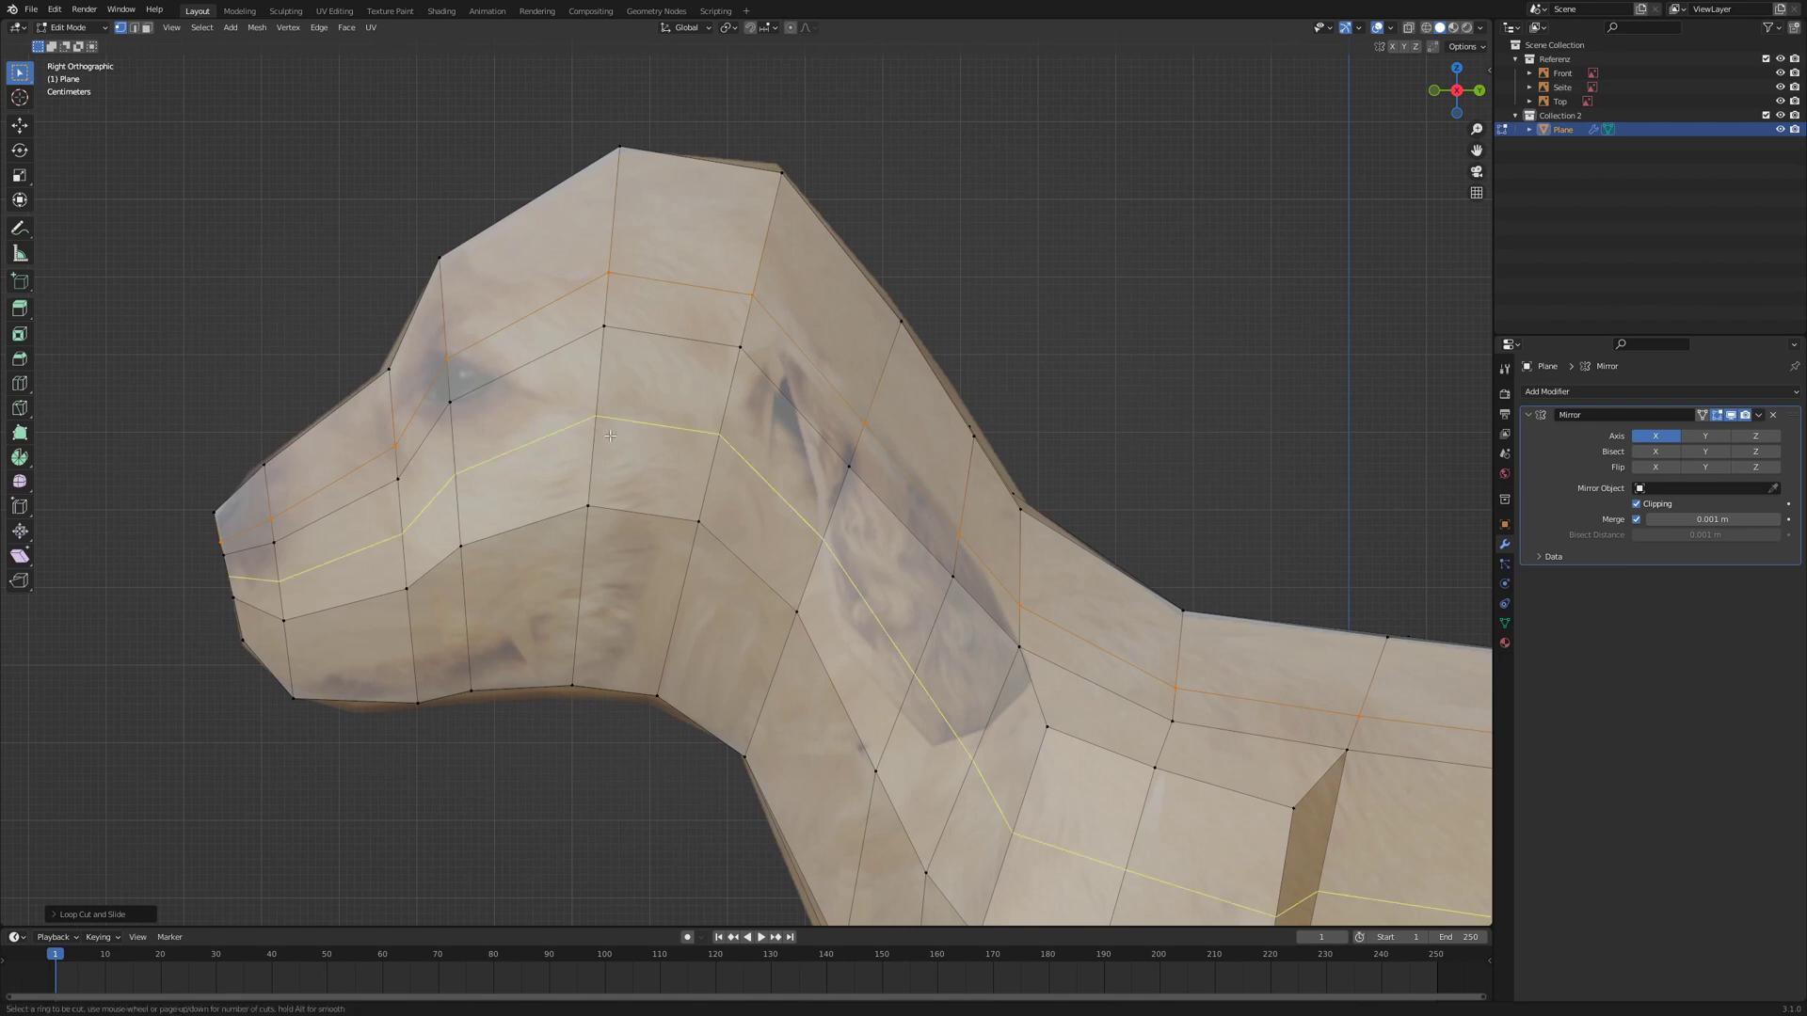
click(609, 435)
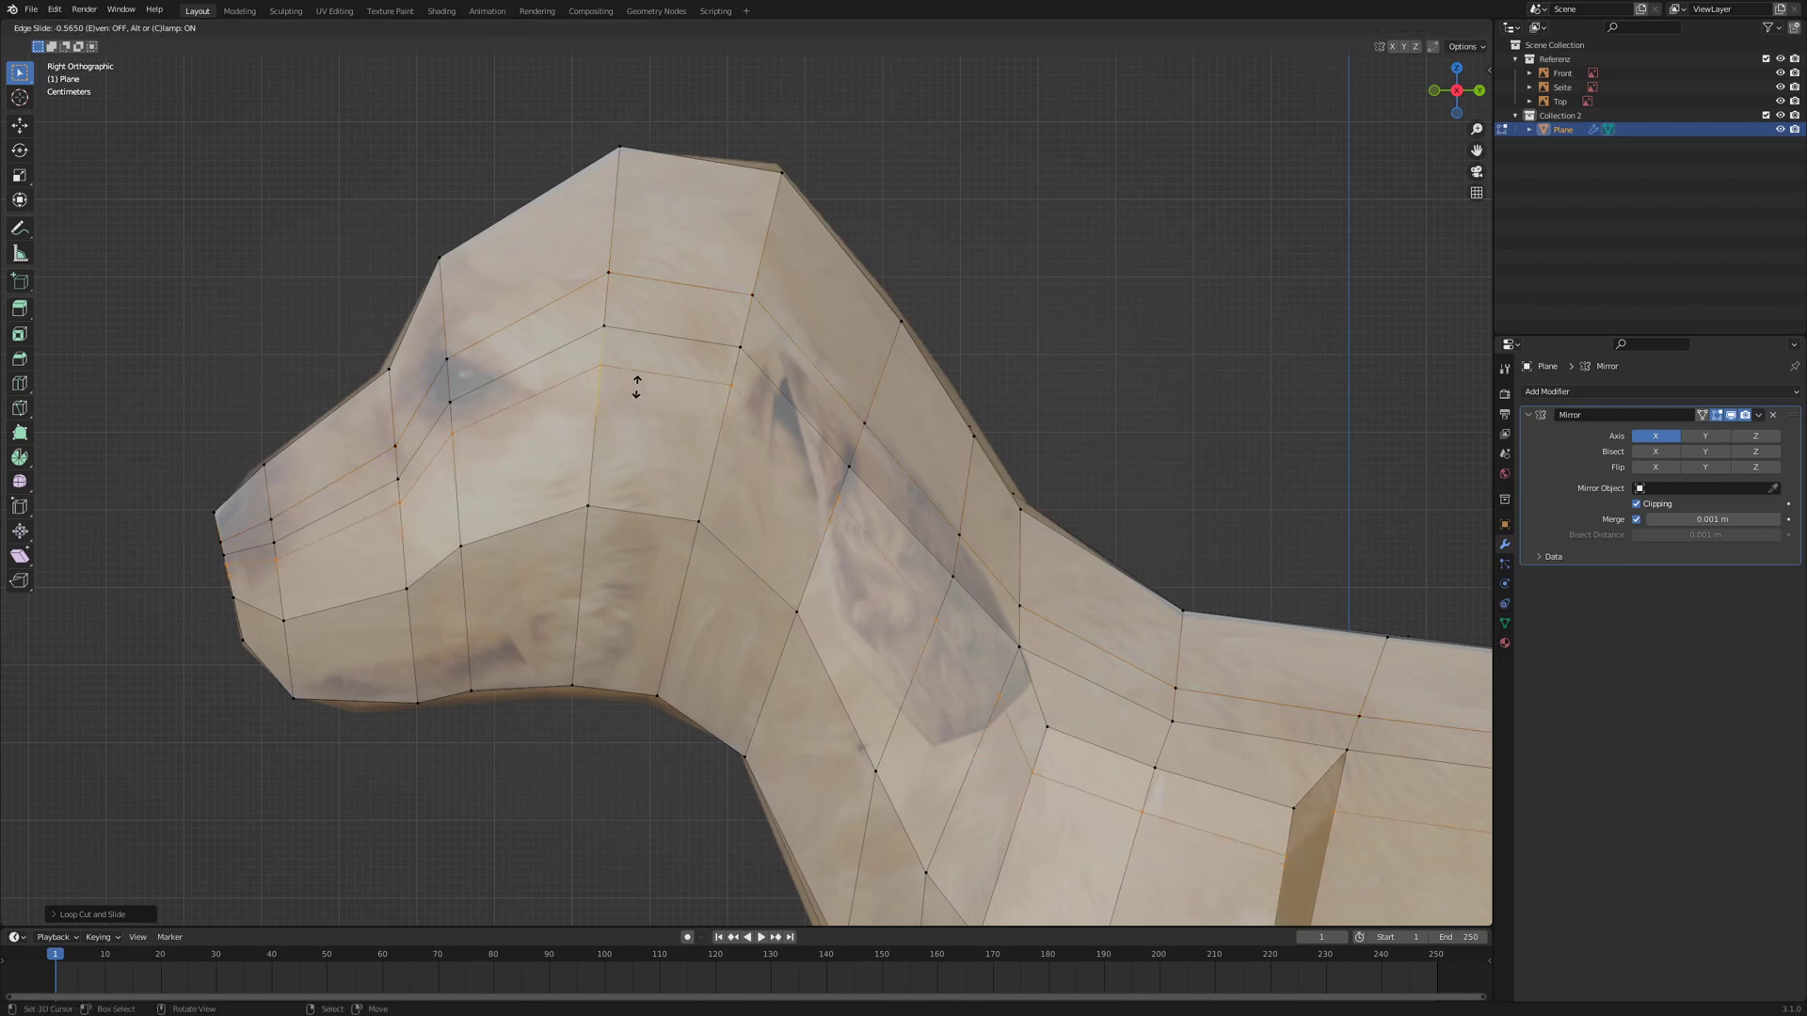
click(640, 374)
- Select the four side faces at the ear's base and extrude them outward in two segments along the ear in the top reference
key(3)
click(798, 379)
shift+right_click(798, 426)
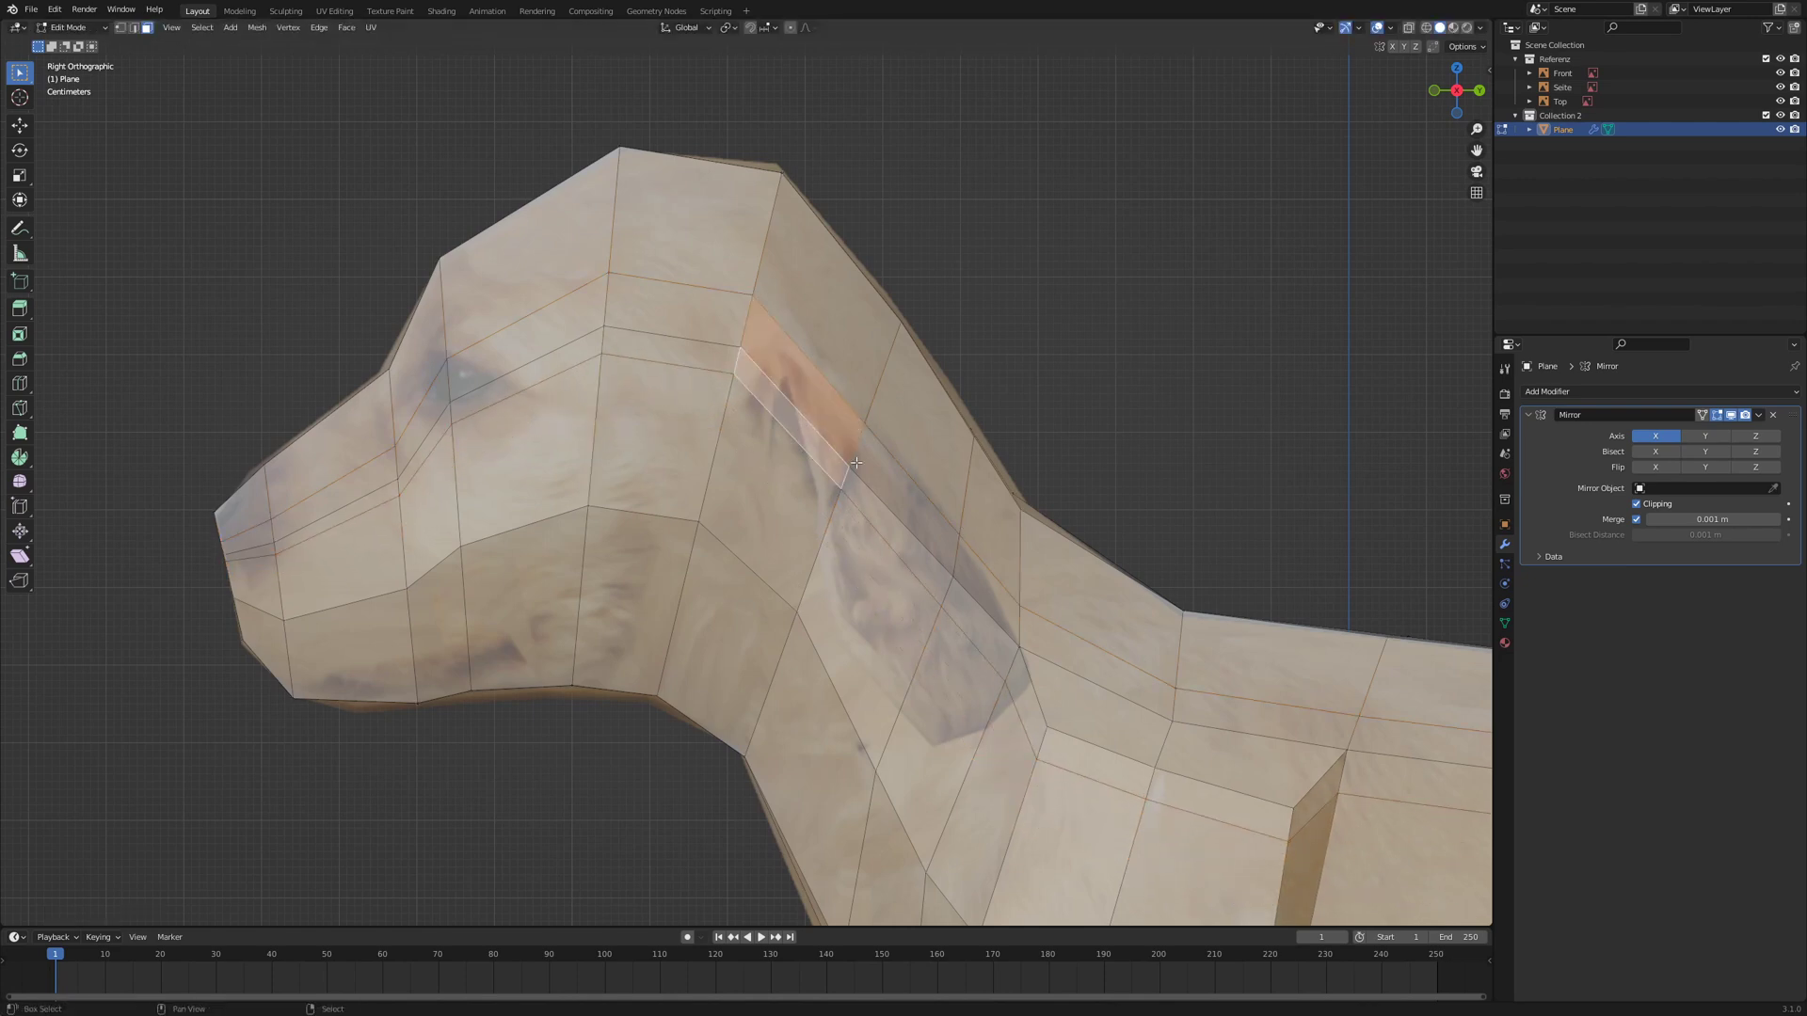
shift+right_click(901, 543)
shift+right_click(925, 531)
key(KP_7)
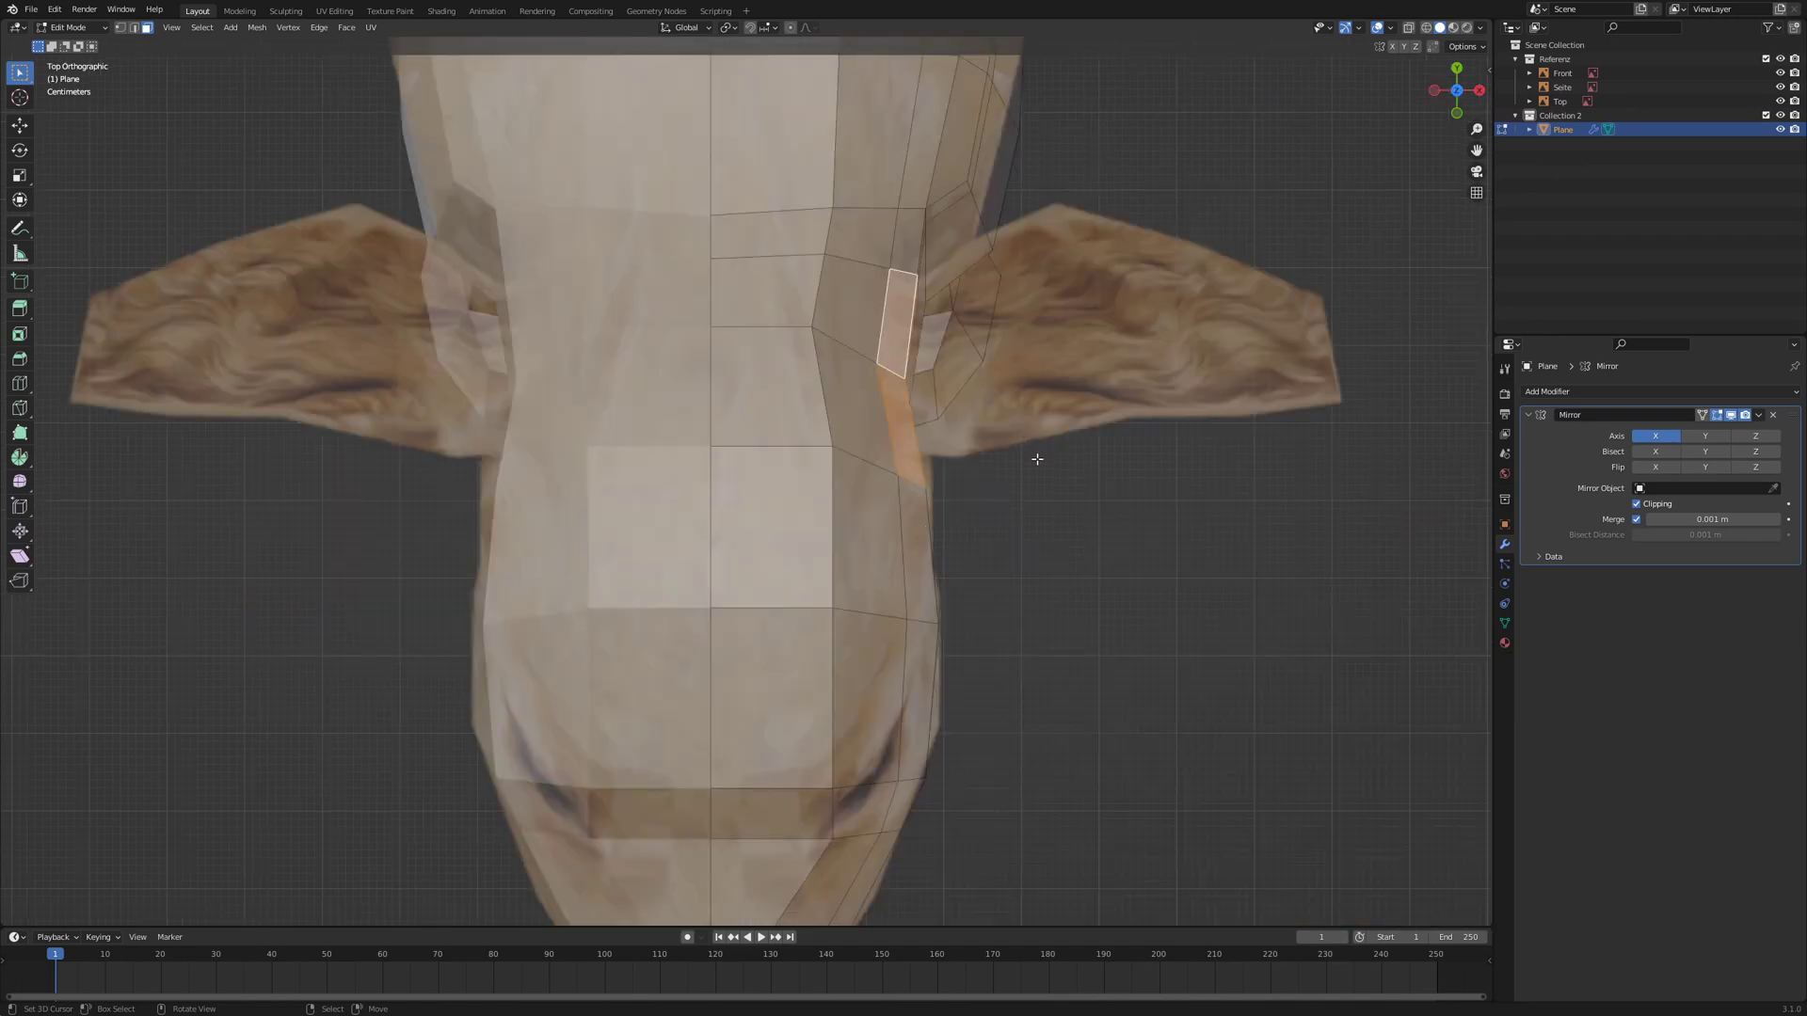
key(e)
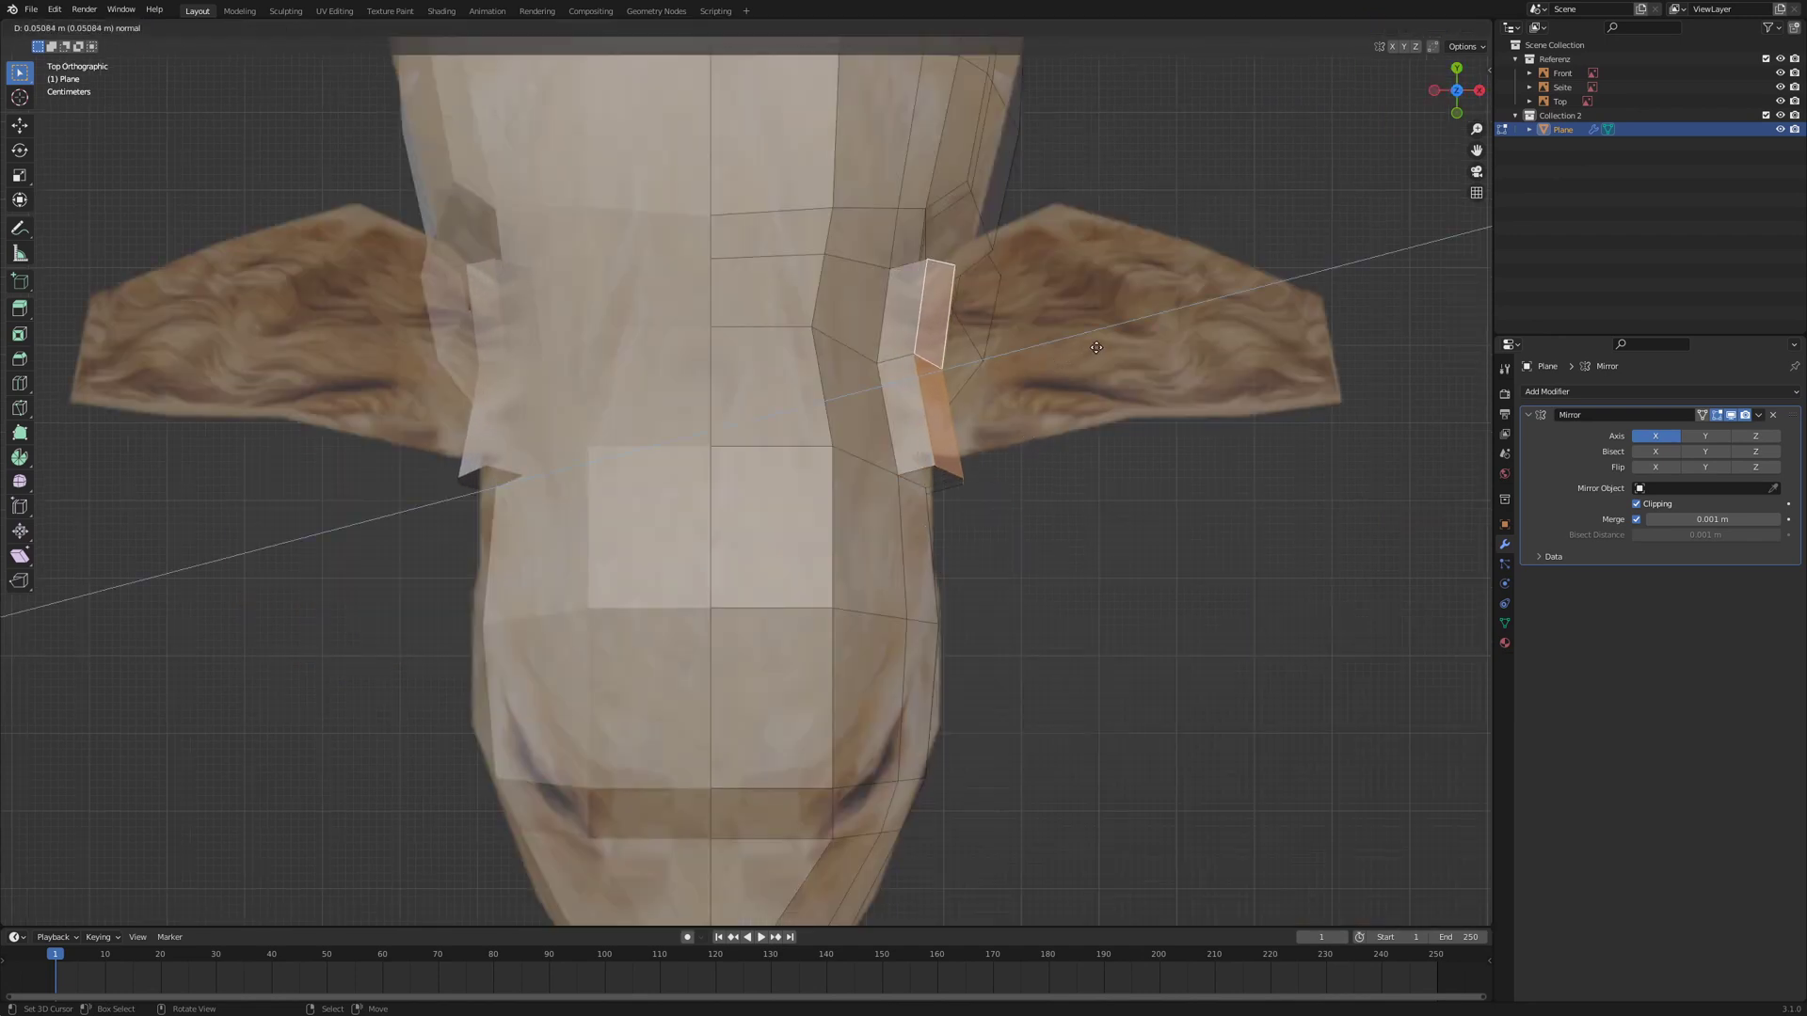
click(1097, 347)
key(g)
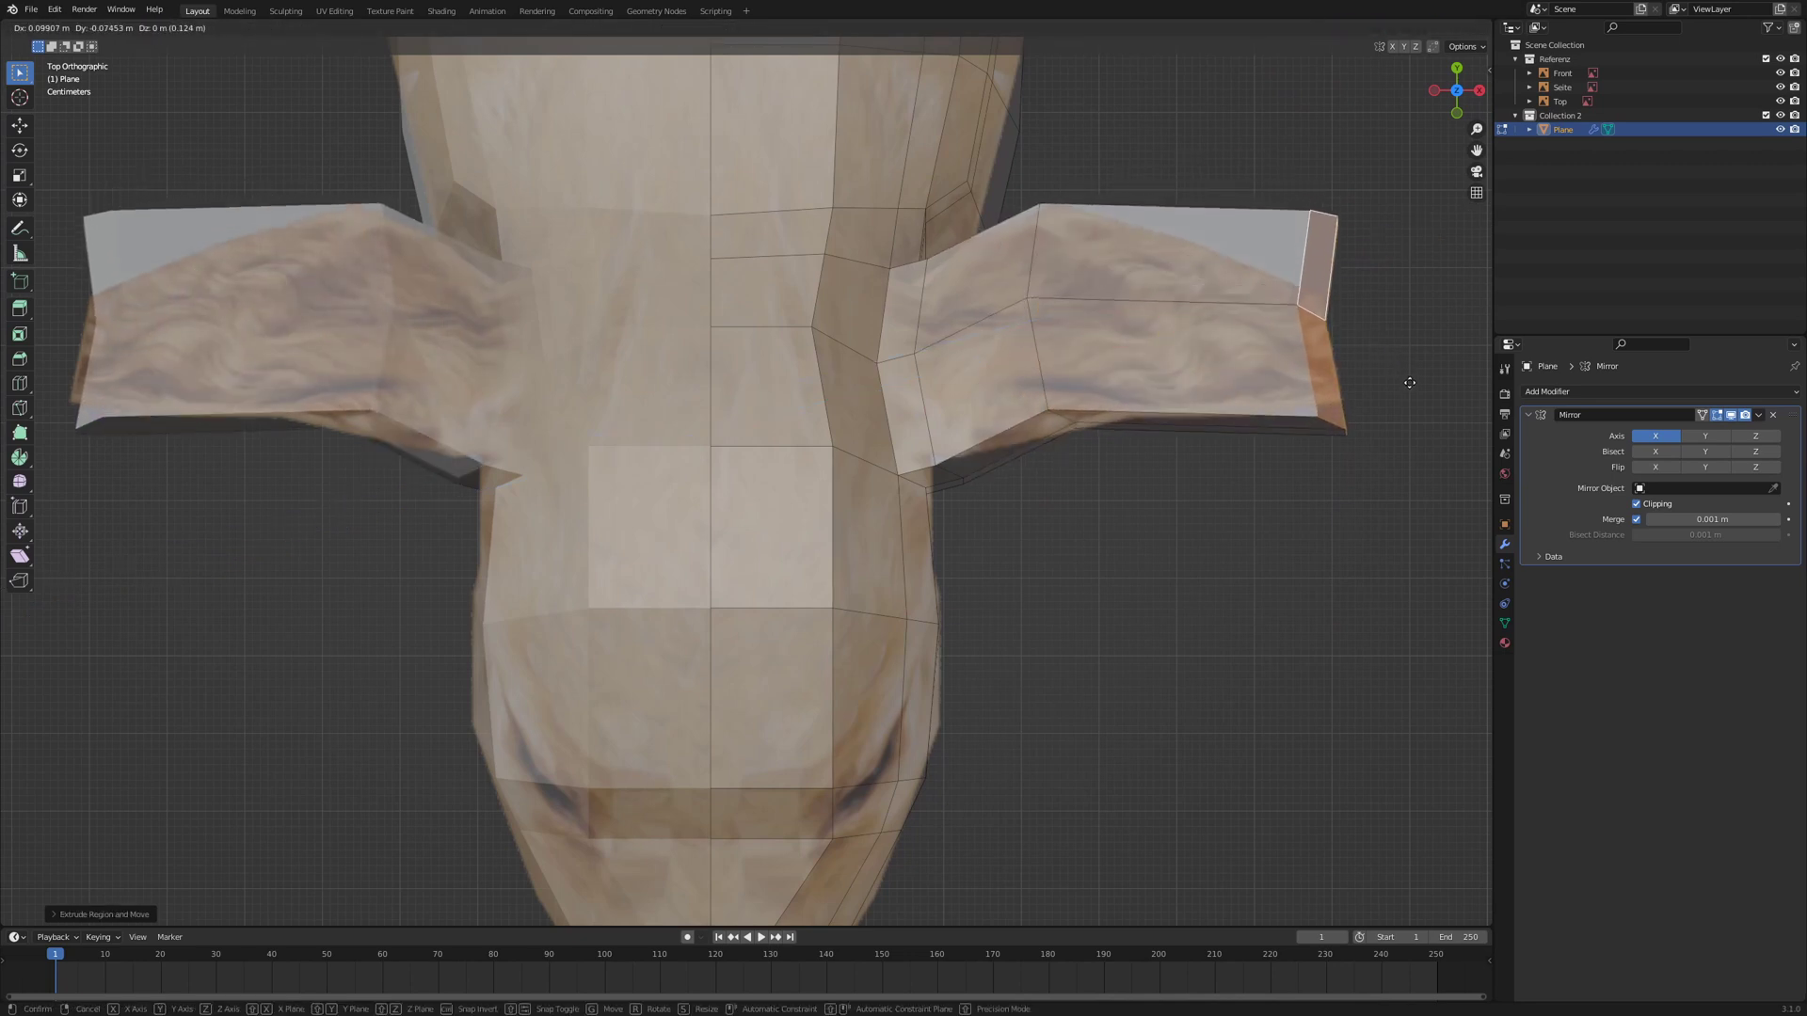
click(1413, 415)
- Move the ear tip's corner vertices in top view onto the outline of the reference ear
middle_drag(1172, 494, 773, 440)
key(1)
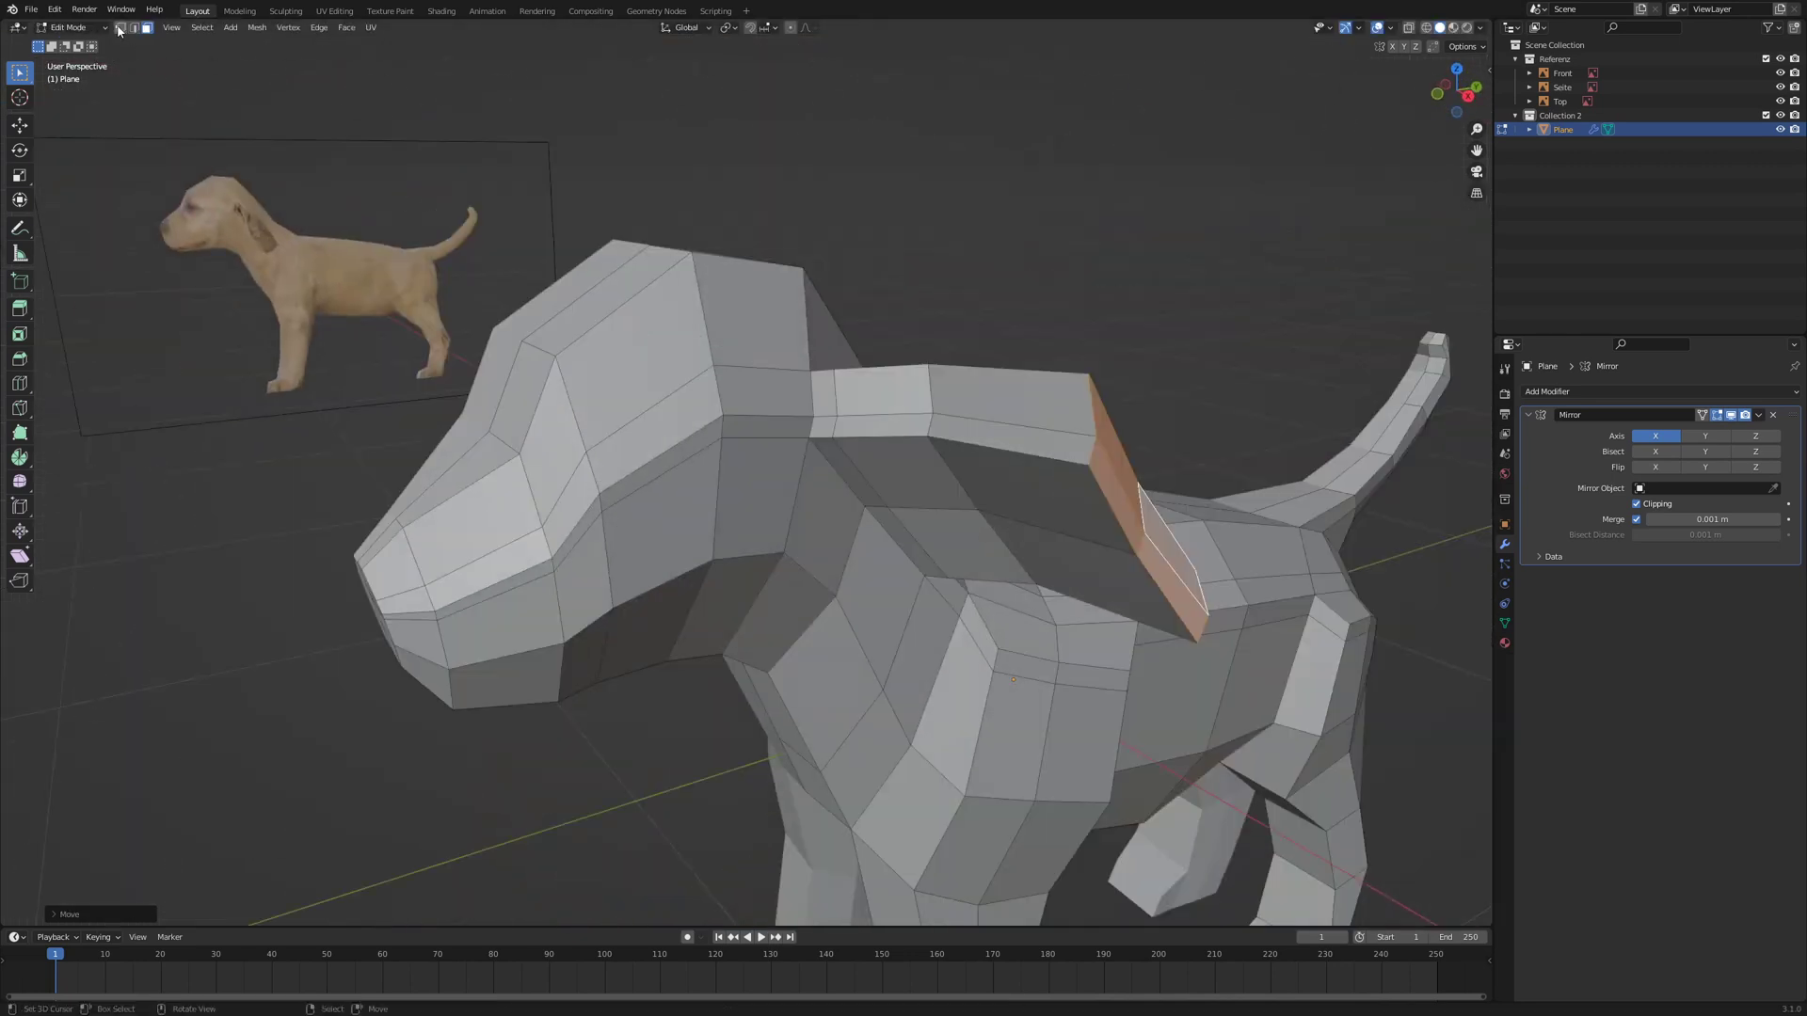
middle_drag(876, 399, 947, 414)
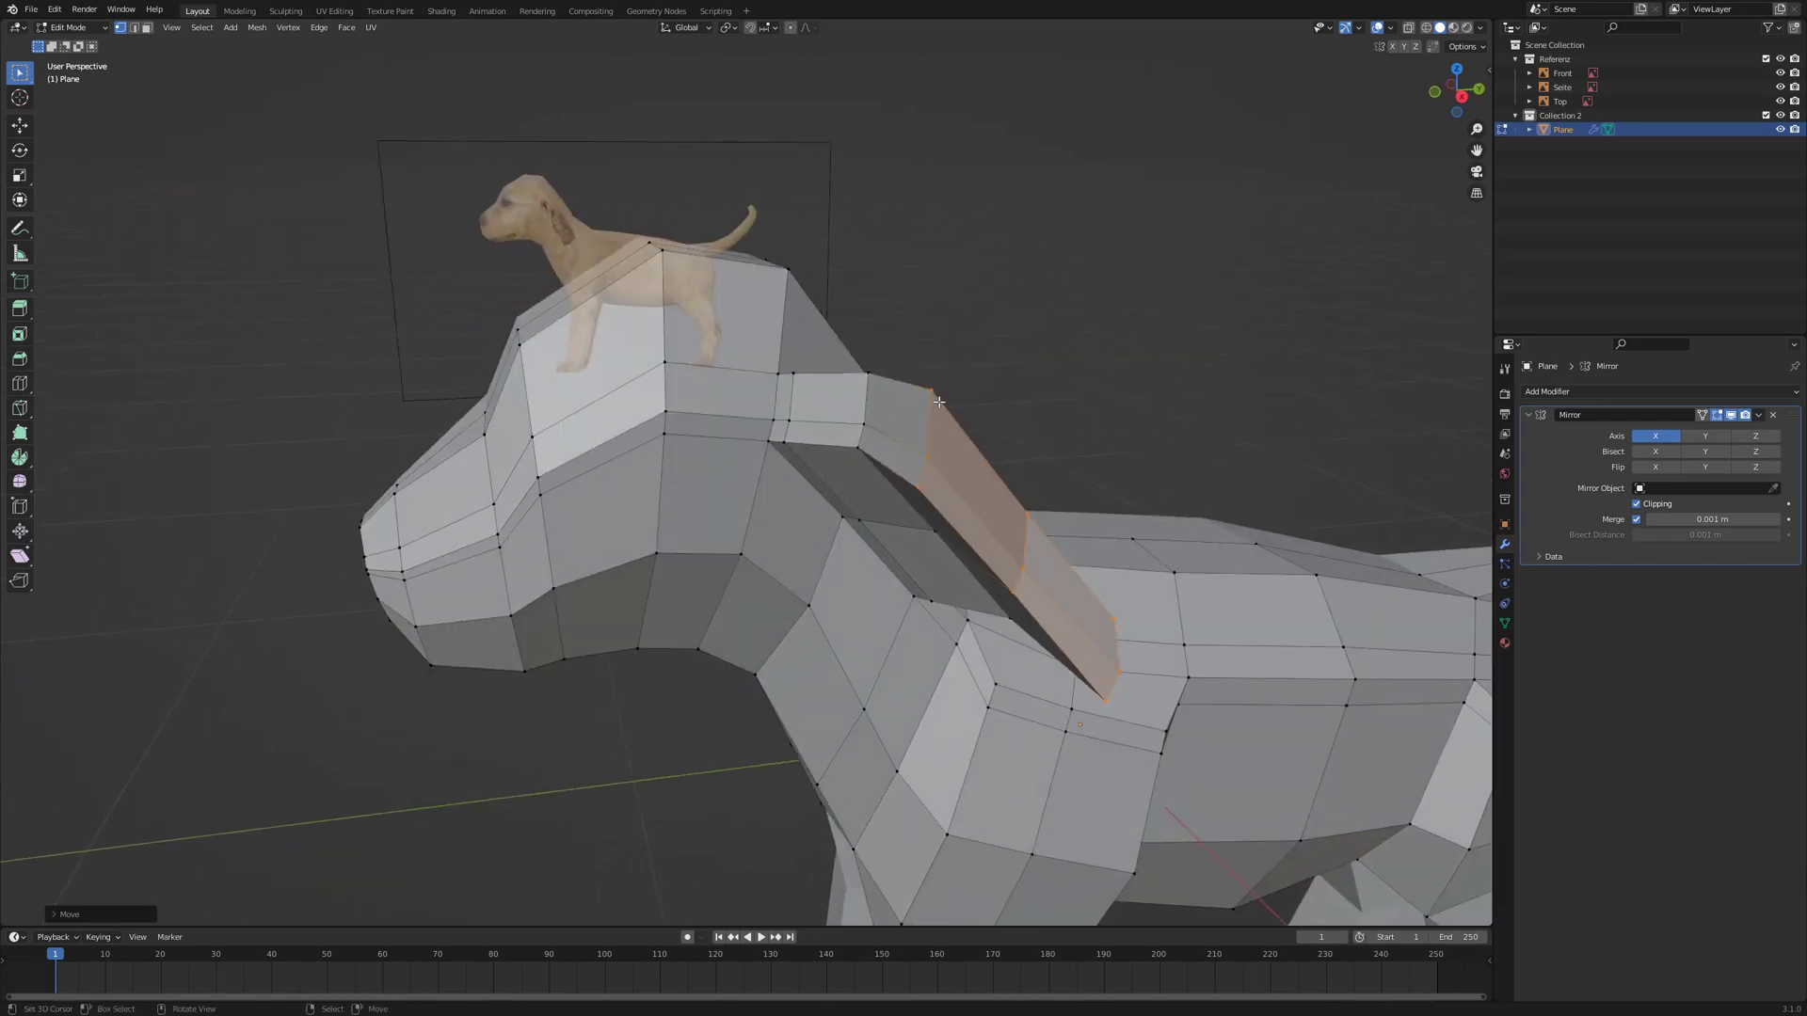
key(KP_7)
scroll(1008, 404, up, 5)
key(g)
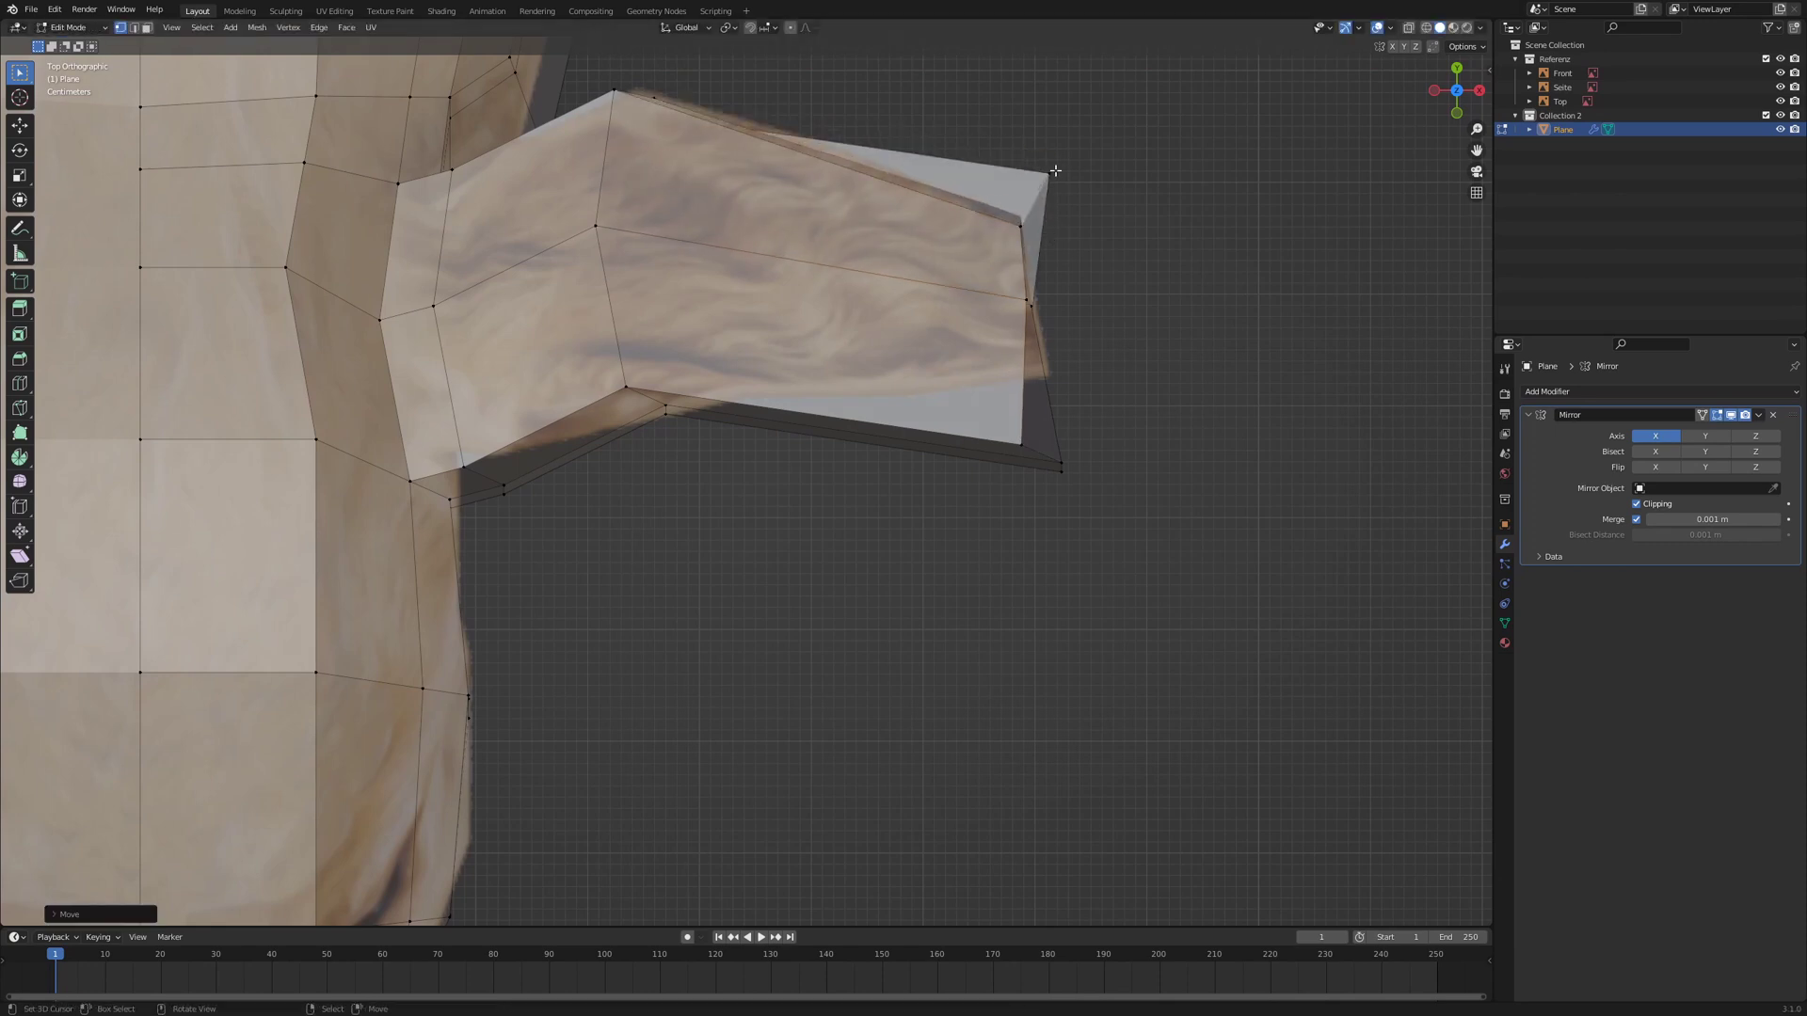
click(1074, 371)
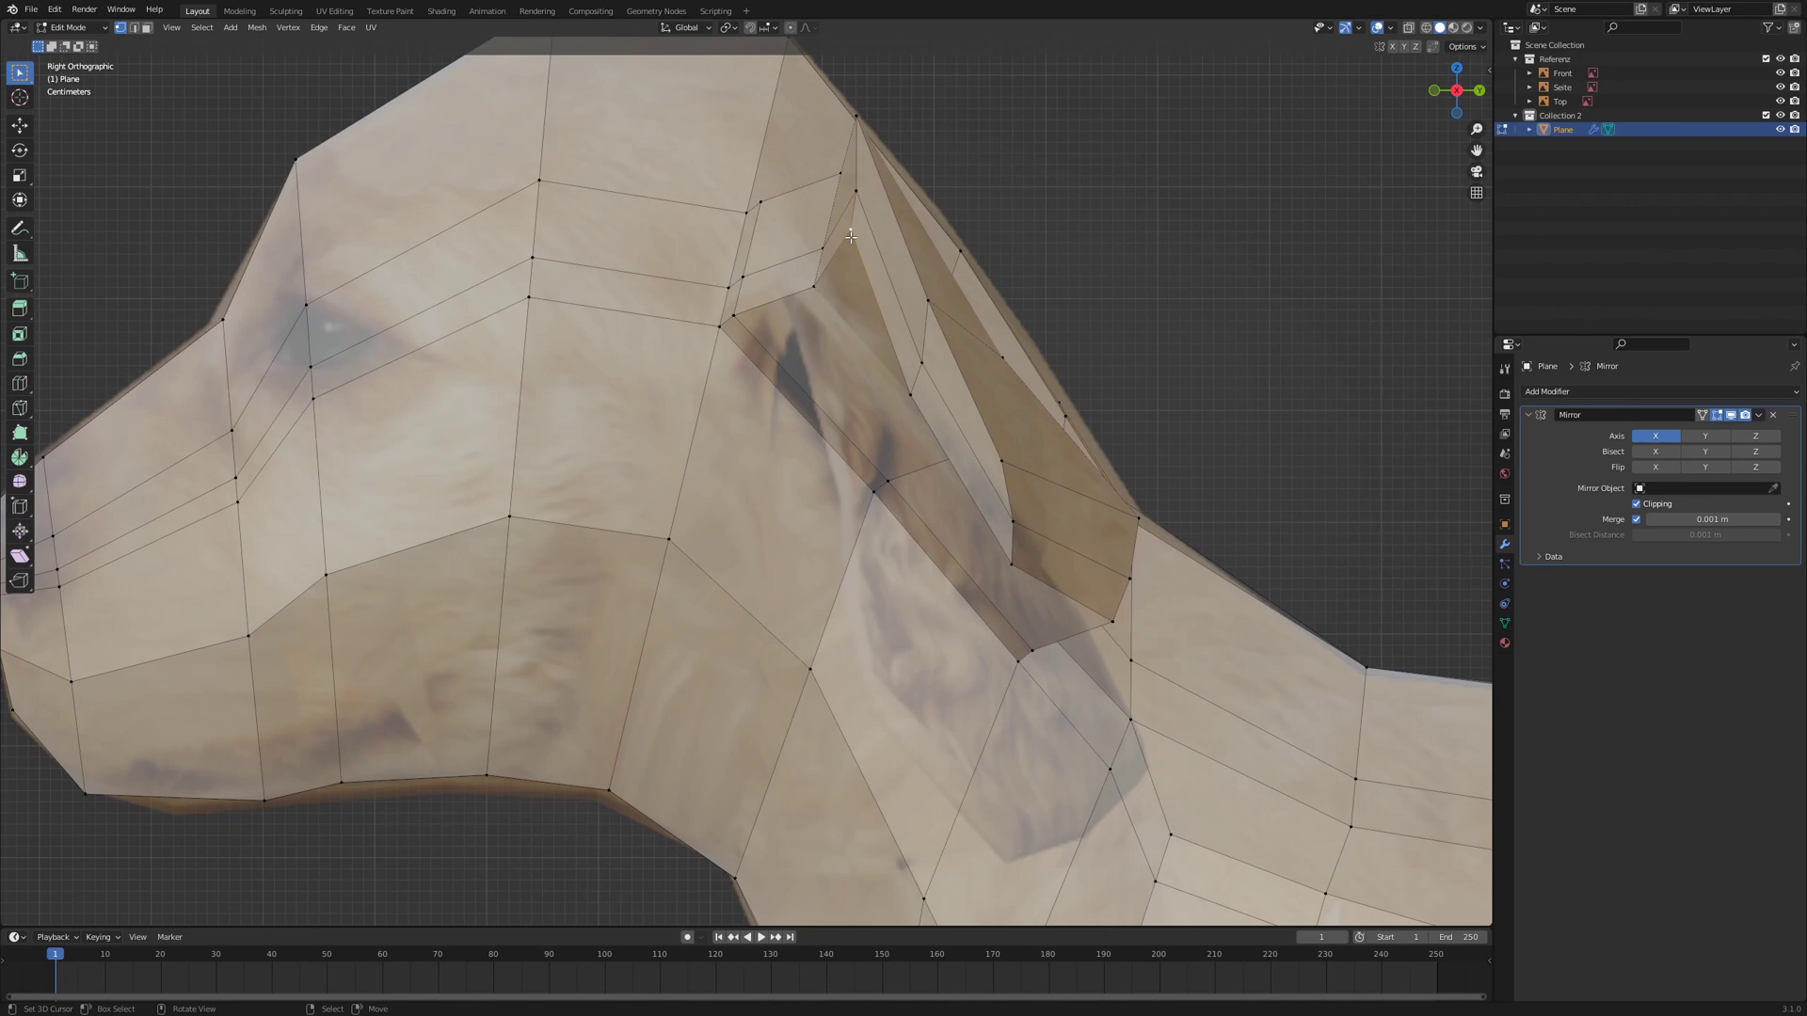
- Lower the front and middle vertex columns of the ear tip in side view to match the hanging ear in the reference
key(g)
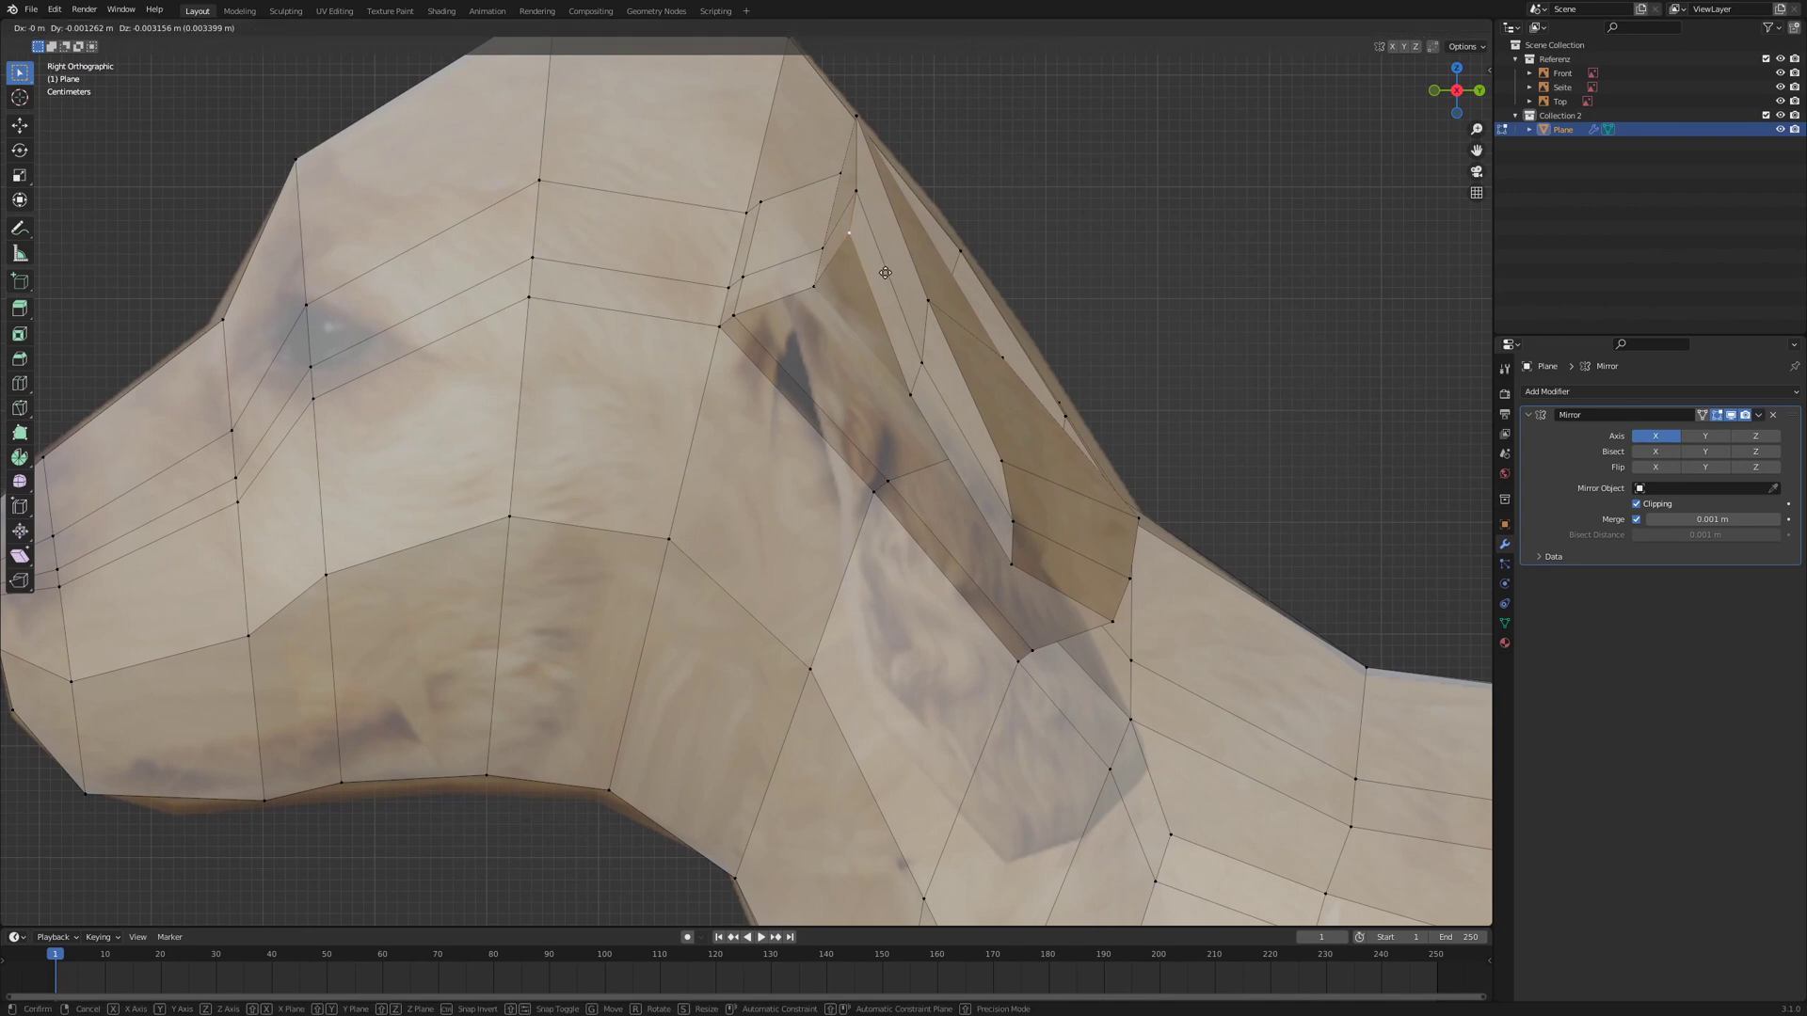
right_click(880, 271)
alt+right_click(856, 155)
key(g)
click(883, 632)
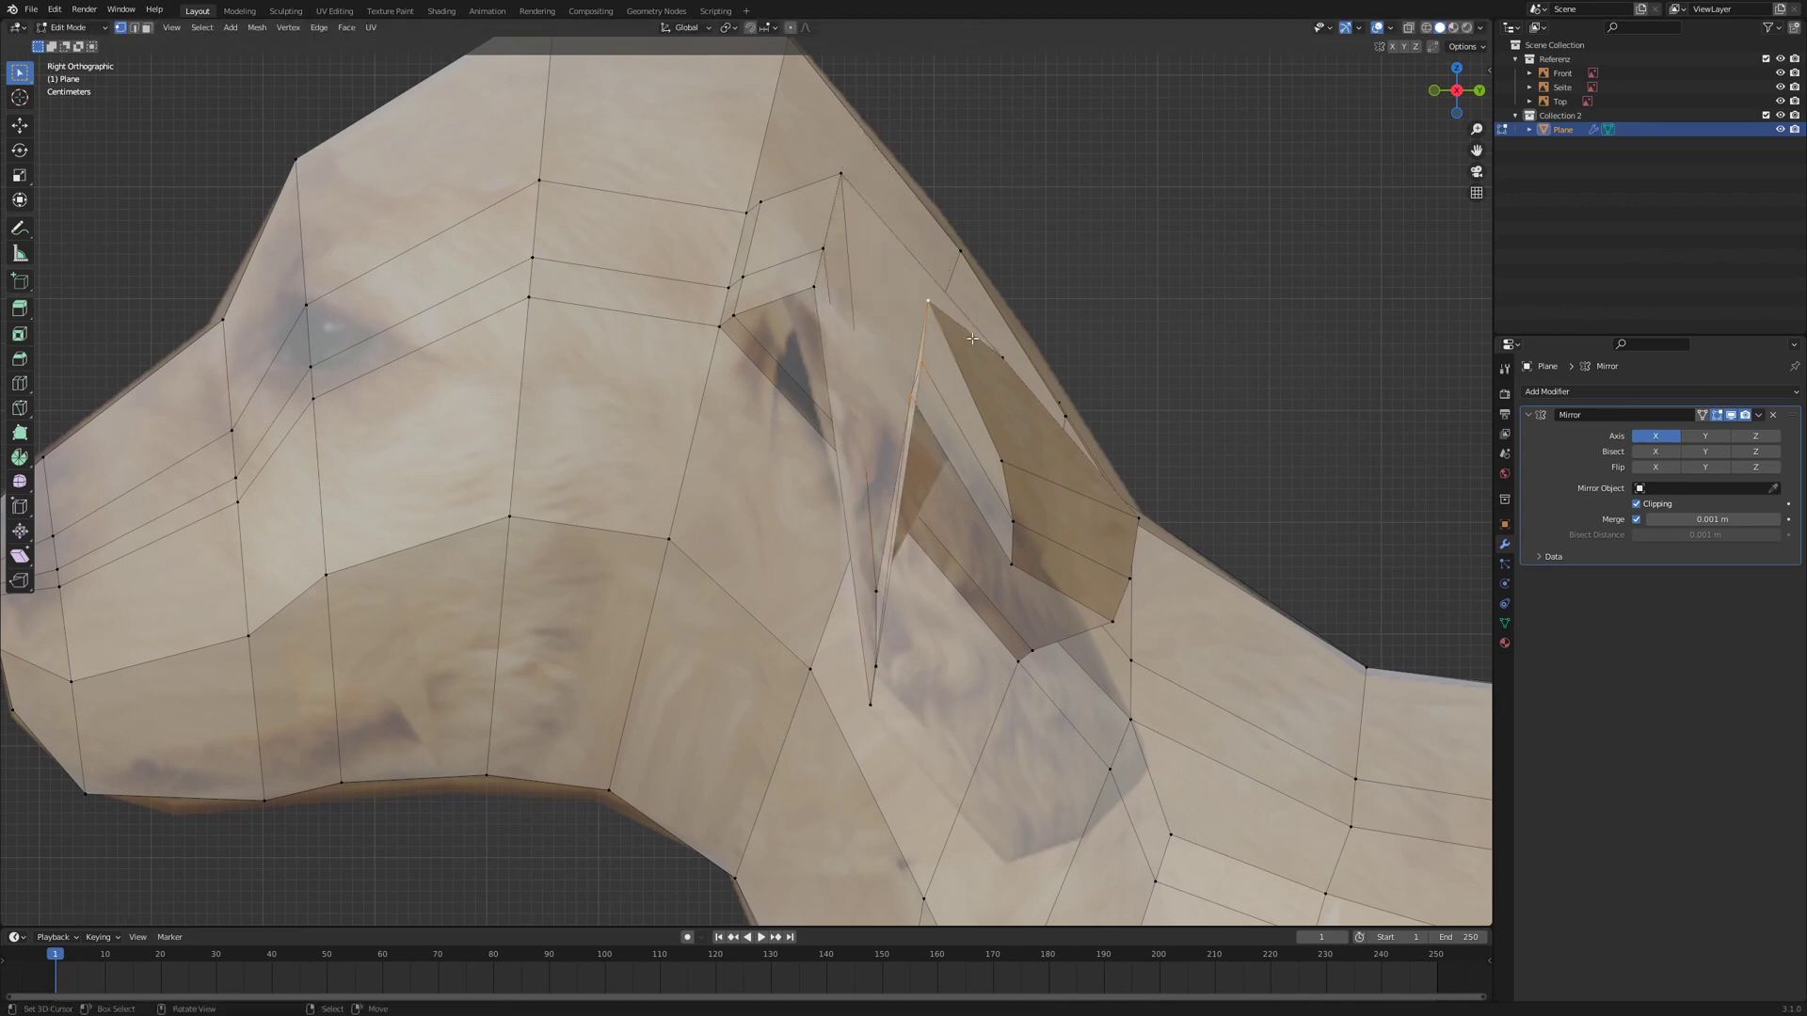
key(g)
click(1008, 740)
- Lower the ear tip's rear vertices to the side reference and reposition a middle vertex on the ear
alt+right_click(1018, 538)
key(g)
click(1014, 834)
right_click(1013, 748)
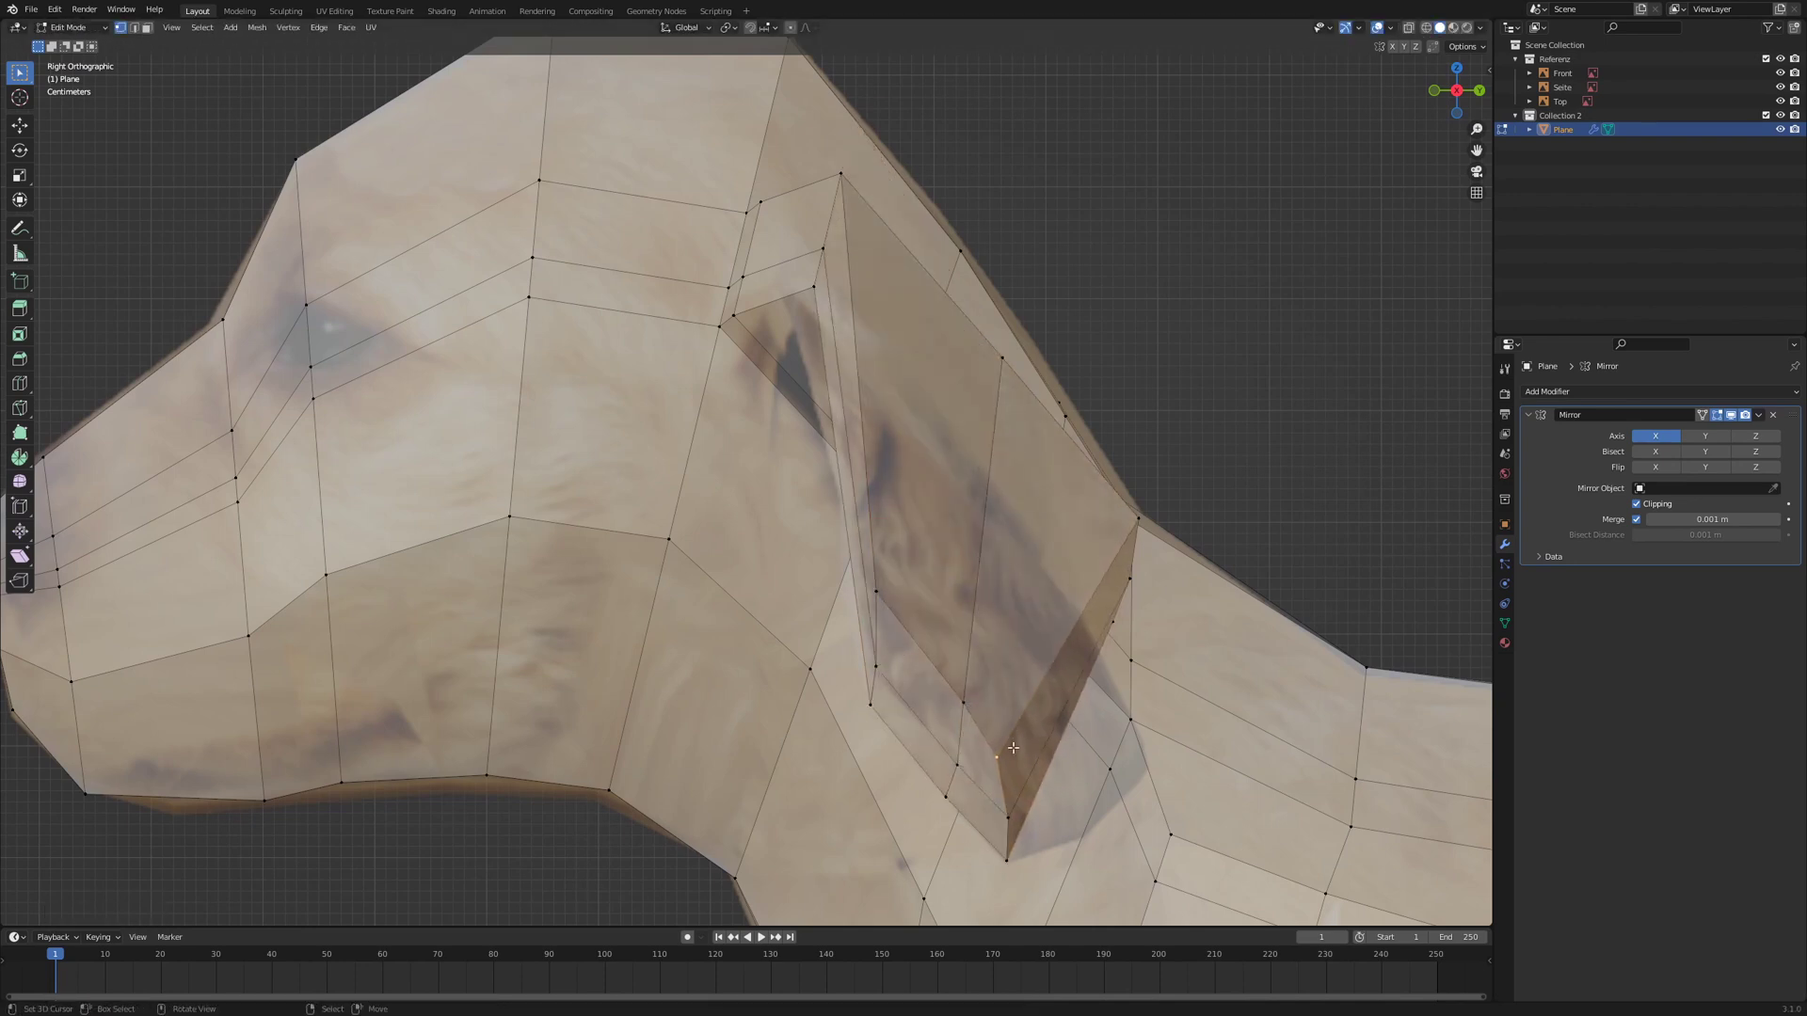
key(g)
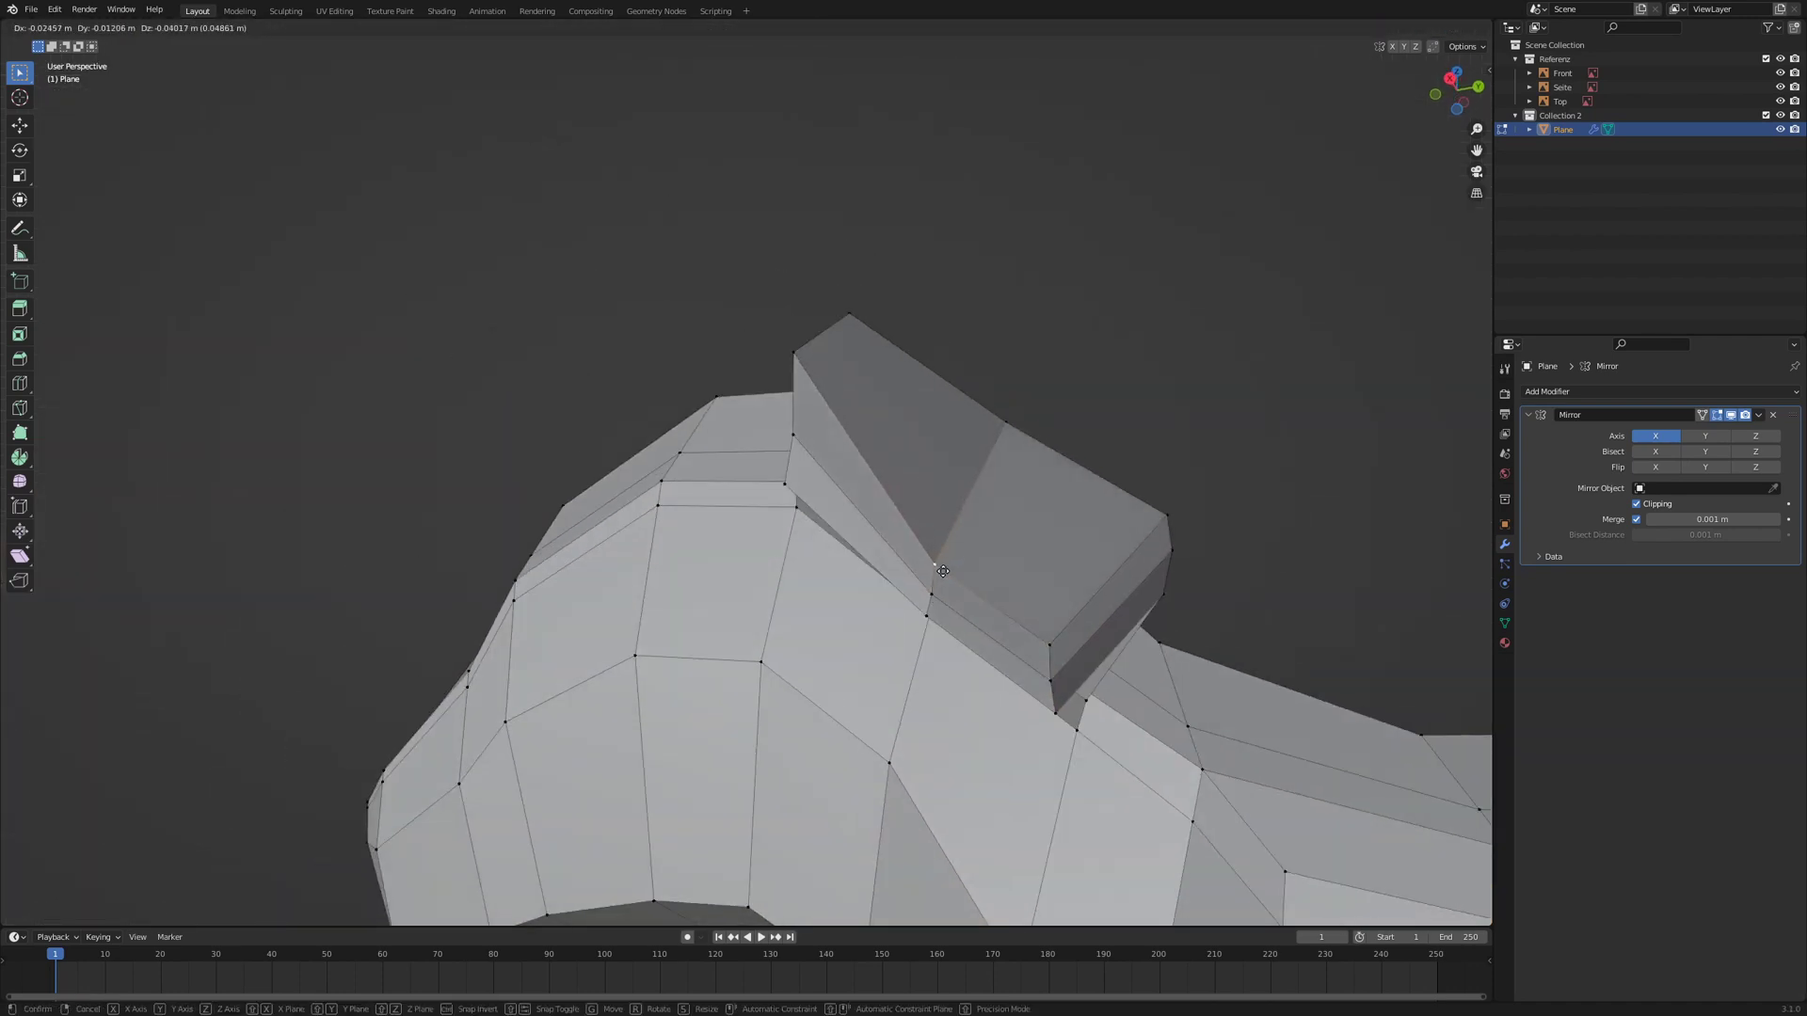
click(811, 413)
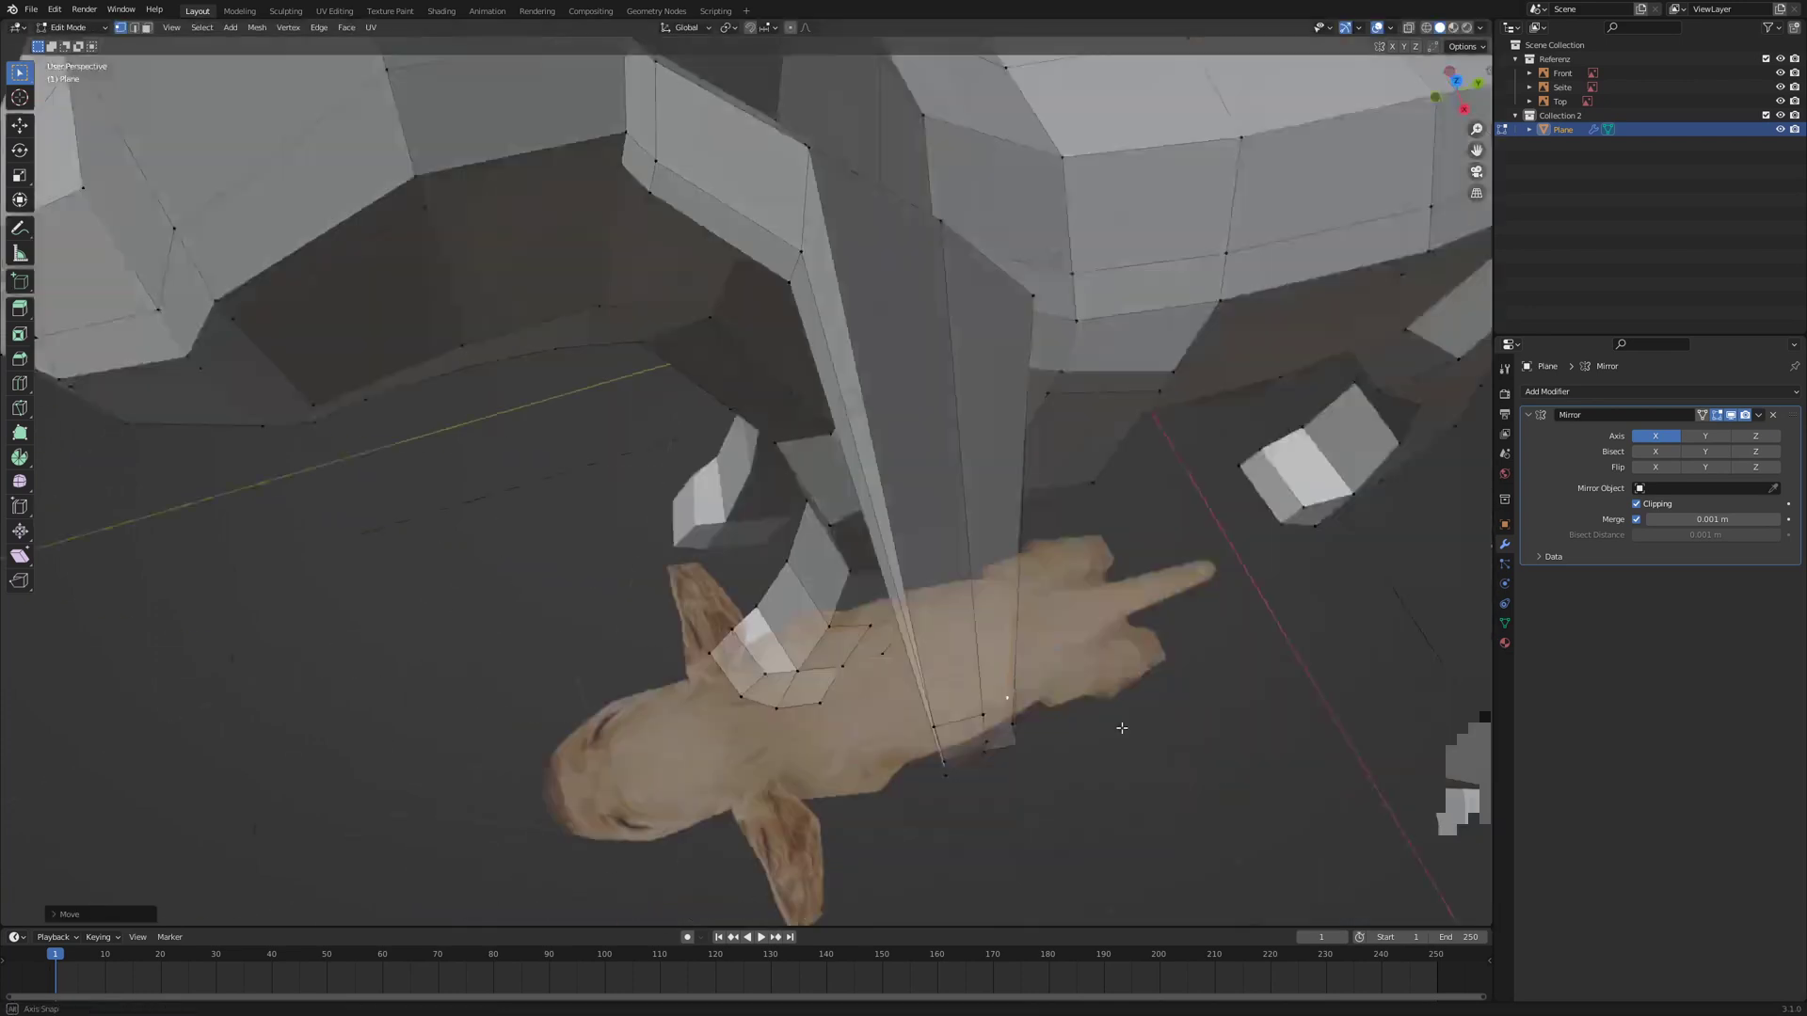
- Lower the upper vertices of the ear's middle section in front view onto the upper outline of the reference ear
alt+middle_drag(1122, 728, 821, 354)
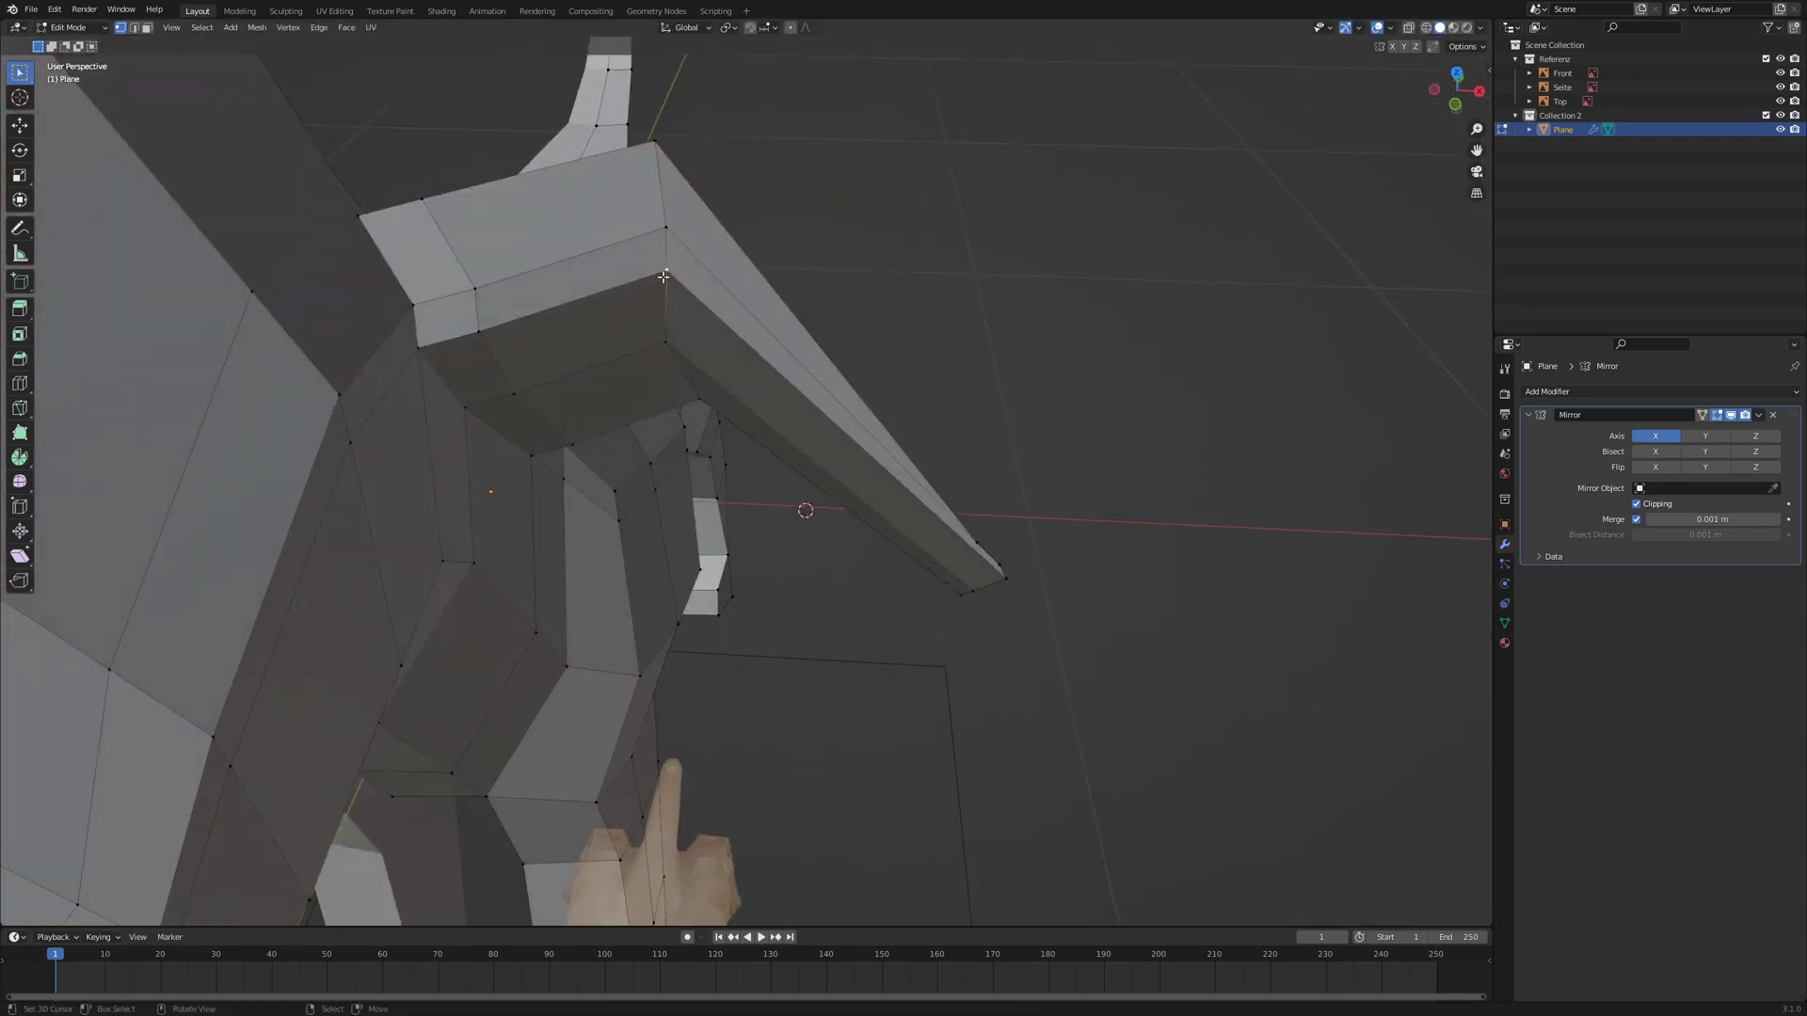
key(KP_1)
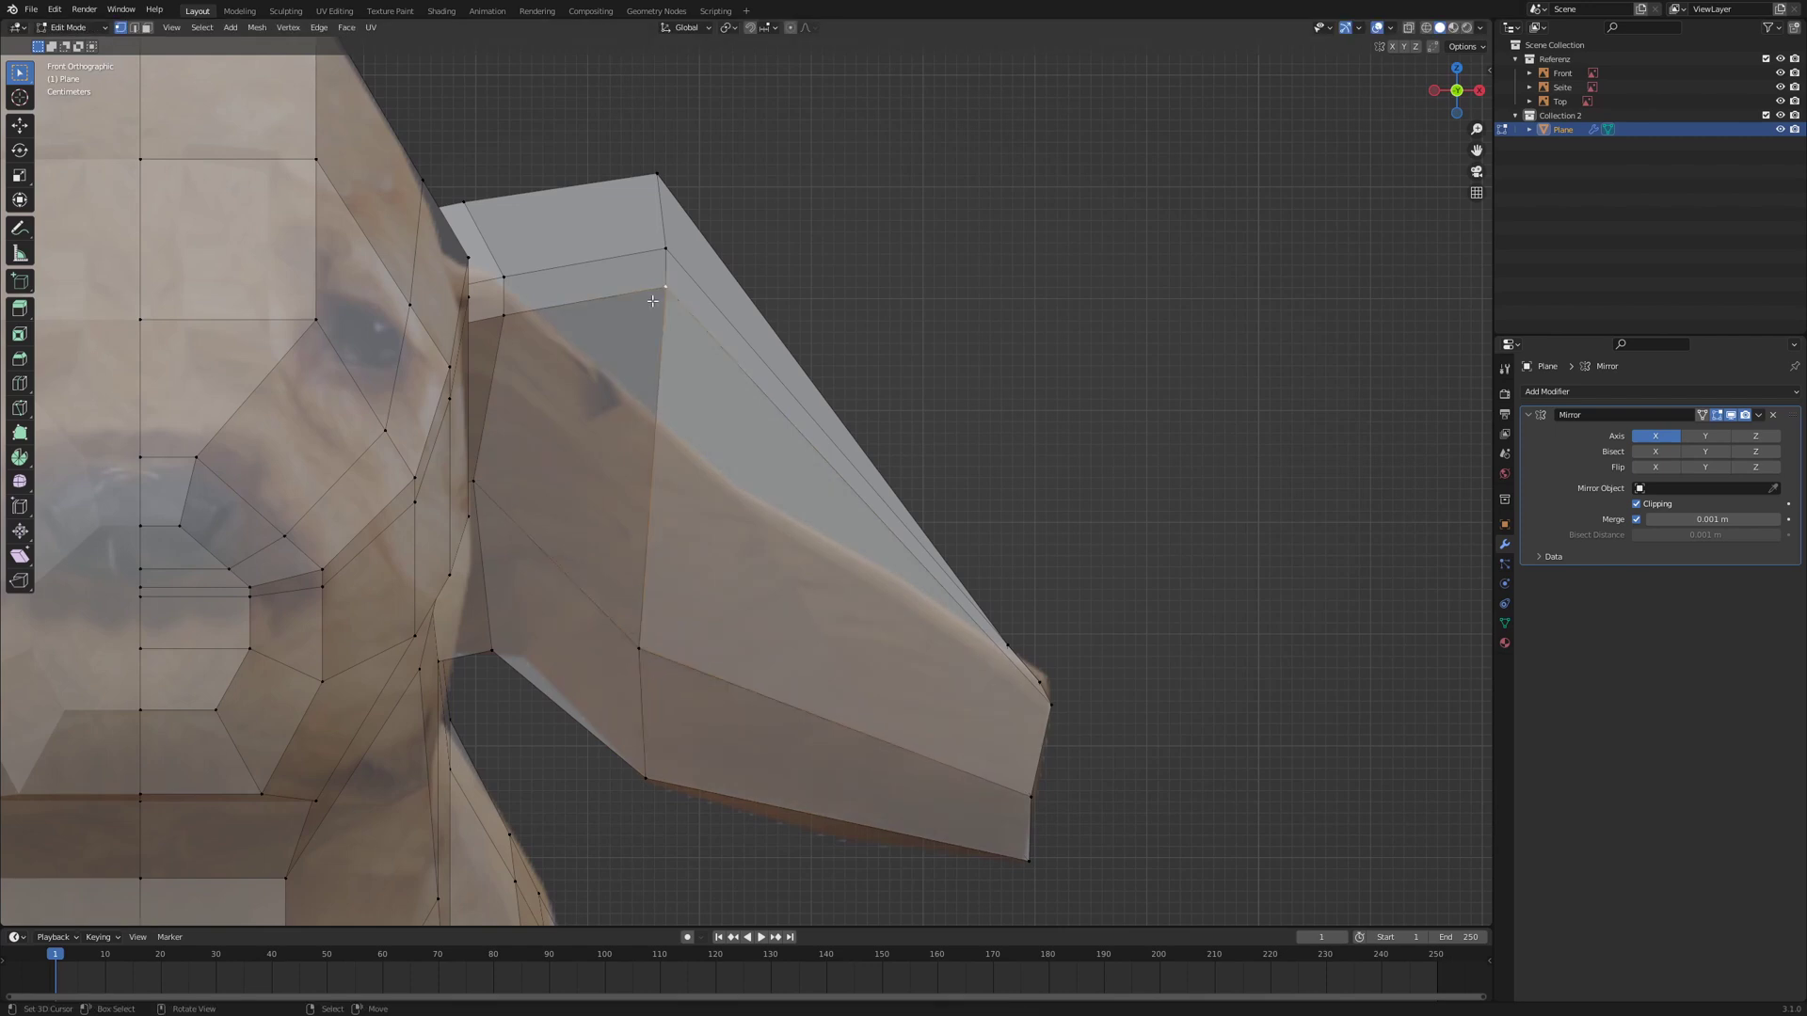
key(g)
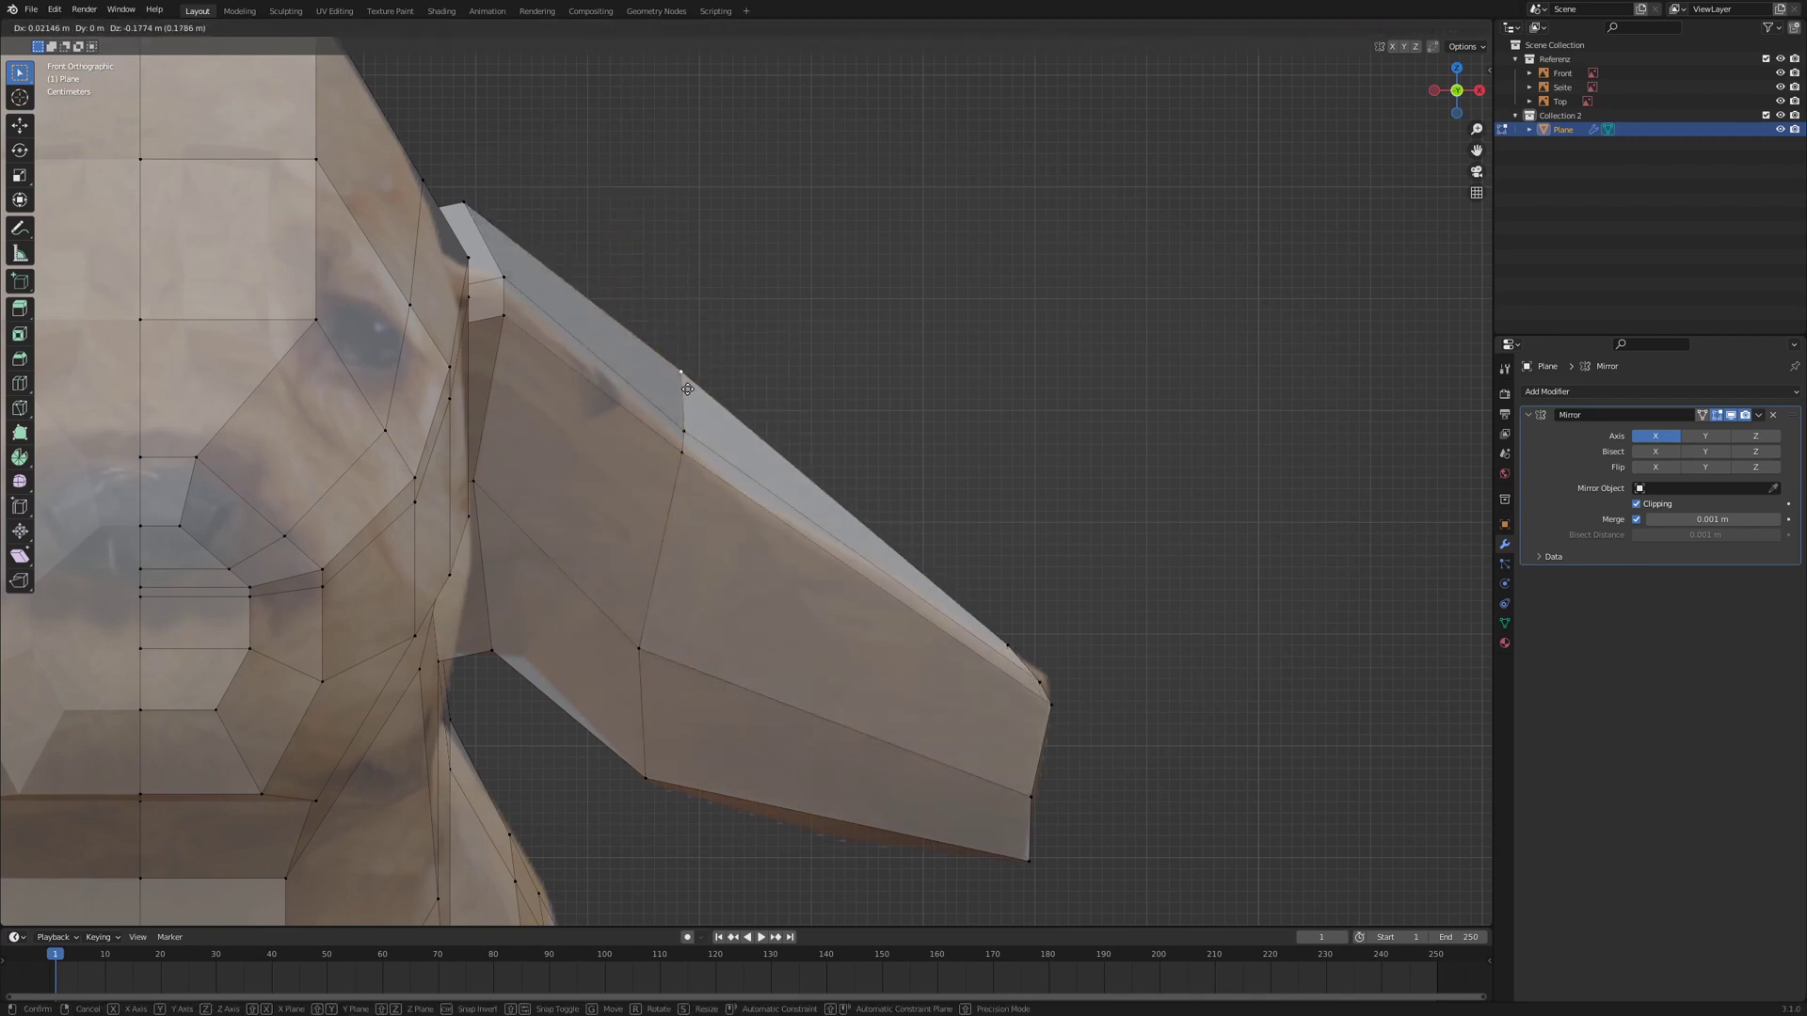
click(684, 403)
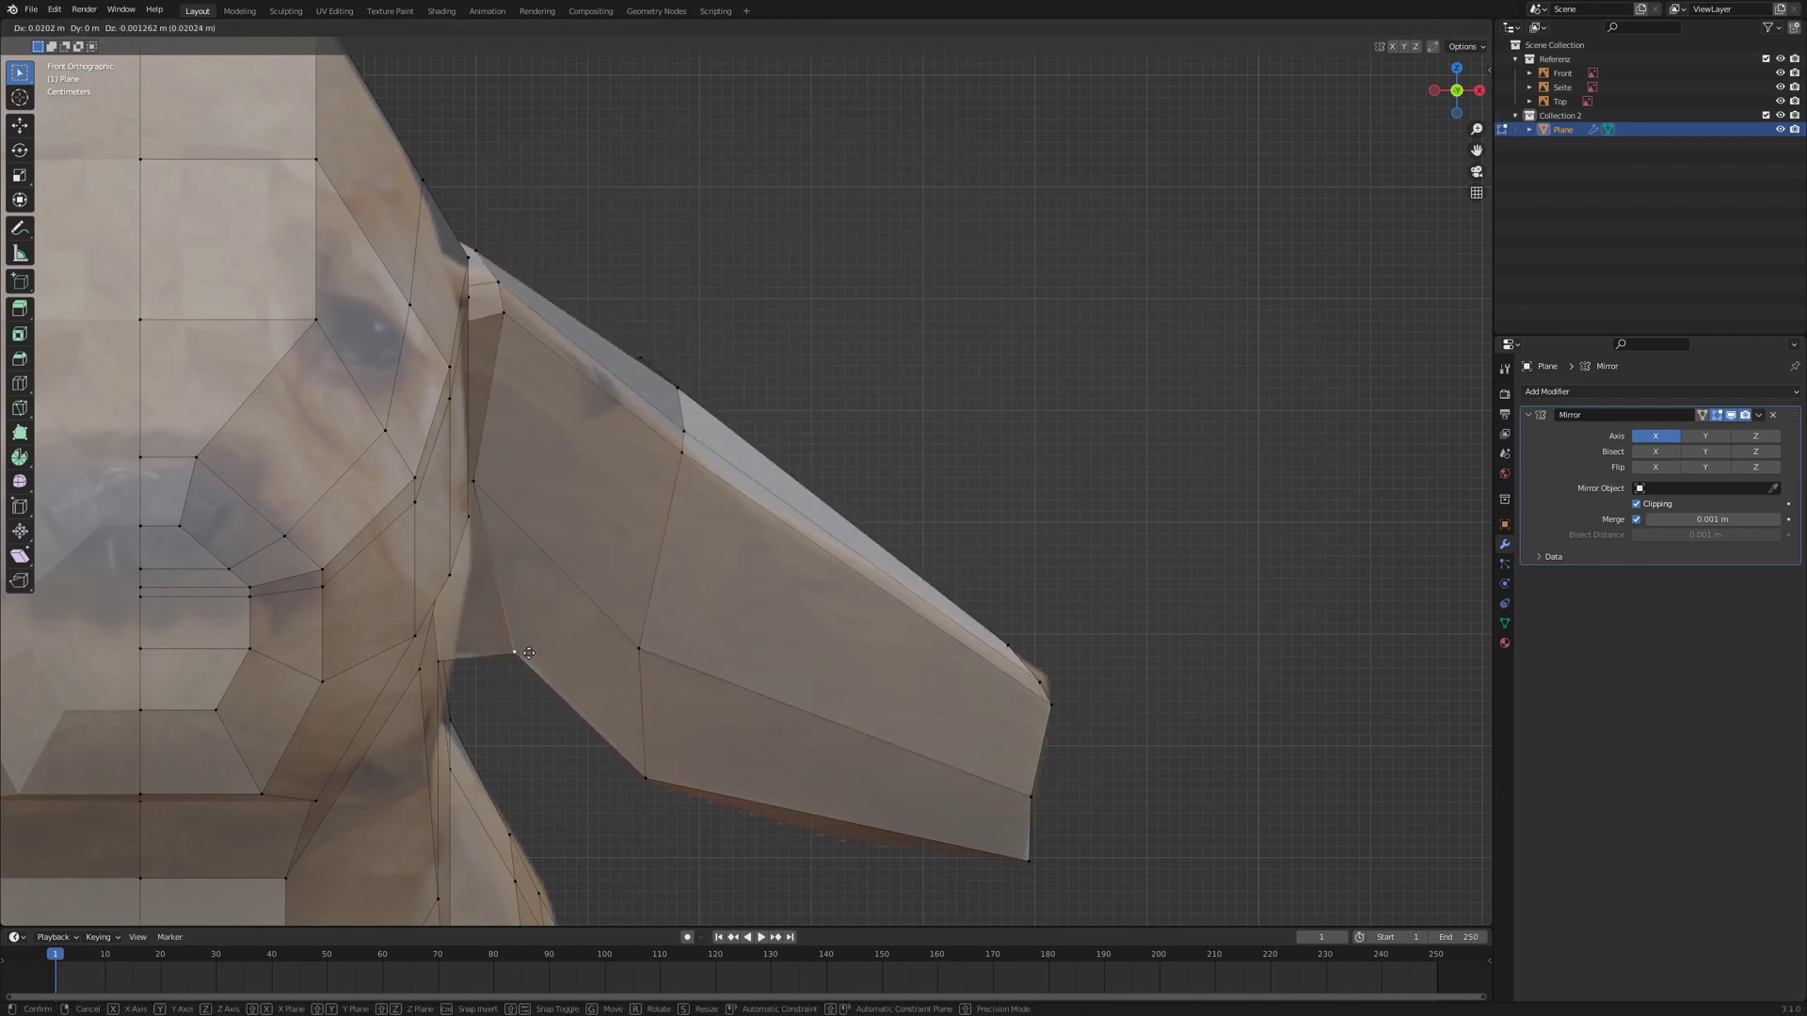
- Reposition individual vertices on the ear's inner and outer sides to make the ear thinner and more even
middle_drag(477, 217, 612, 409)
middle_drag(844, 554, 754, 332)
right_click(942, 429)
key(g)
click(1020, 525)
middle_drag(1020, 524, 790, 480)
right_click(981, 405)
middle_drag(982, 405, 1199, 527)
key(g)
click(1218, 656)
right_click(1182, 403)
key(g)
click(1101, 602)
- Adjust further vertices along the ear's edges to straighten its outline and reduce its thickness
middle_drag(1101, 602, 1021, 564)
right_click(1080, 307)
key(g)
click(1094, 347)
key(g)
click(1030, 546)
right_click(955, 451)
right_click(905, 518)
key(g)
click(896, 506)
- Move the vertices around the rear of the ear's base to smooth the join with the head
middle_drag(896, 507, 1101, 649)
right_click(1110, 720)
key(g)
click(1108, 706)
key(g)
click(1187, 414)
middle_drag(1187, 414, 1134, 659)
key(g)
click(1146, 509)
- Fit the rear vertex of the ear's middle section to the reference outline in top view
key(KP_7)
scroll(904, 362, up, 1)
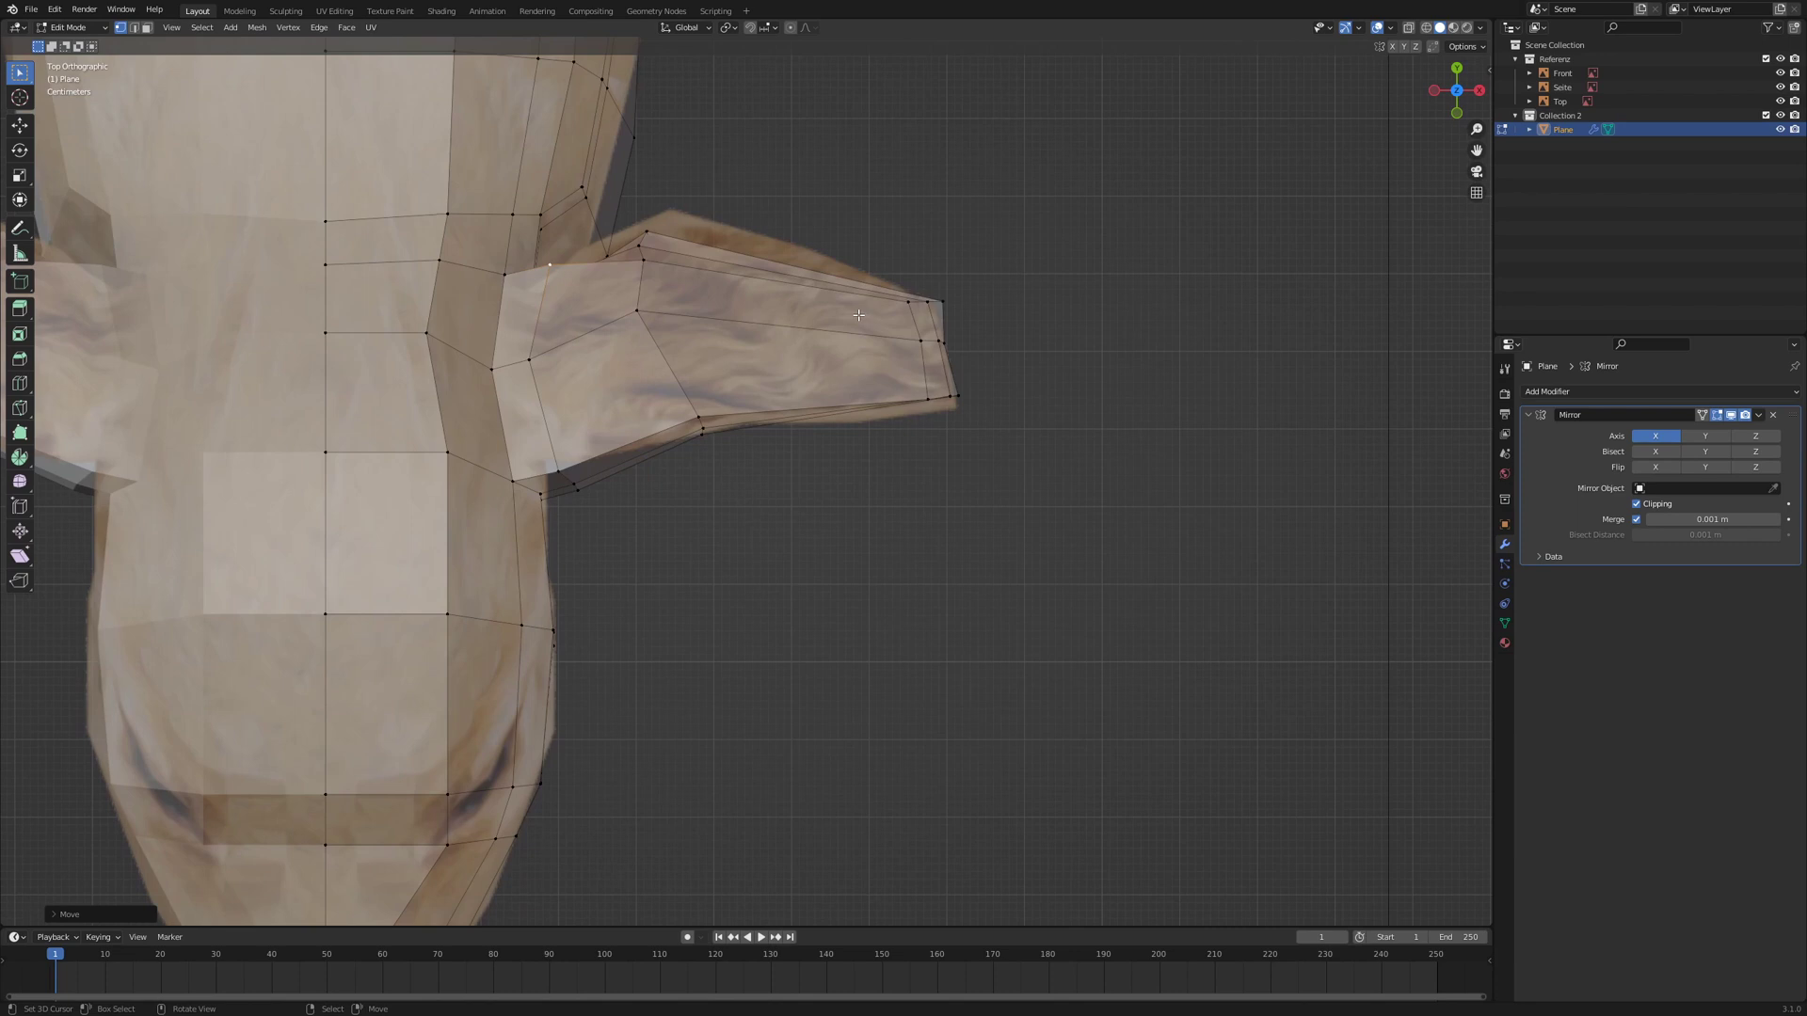
key(g)
click(639, 247)
- Return to Object Mode and inspect the whole puppy model with its new ears from several angles
middle_drag(639, 246, 849, 383)
scroll(772, 217, down, 4)
scroll(849, 383, down, 3)
key(Tab)
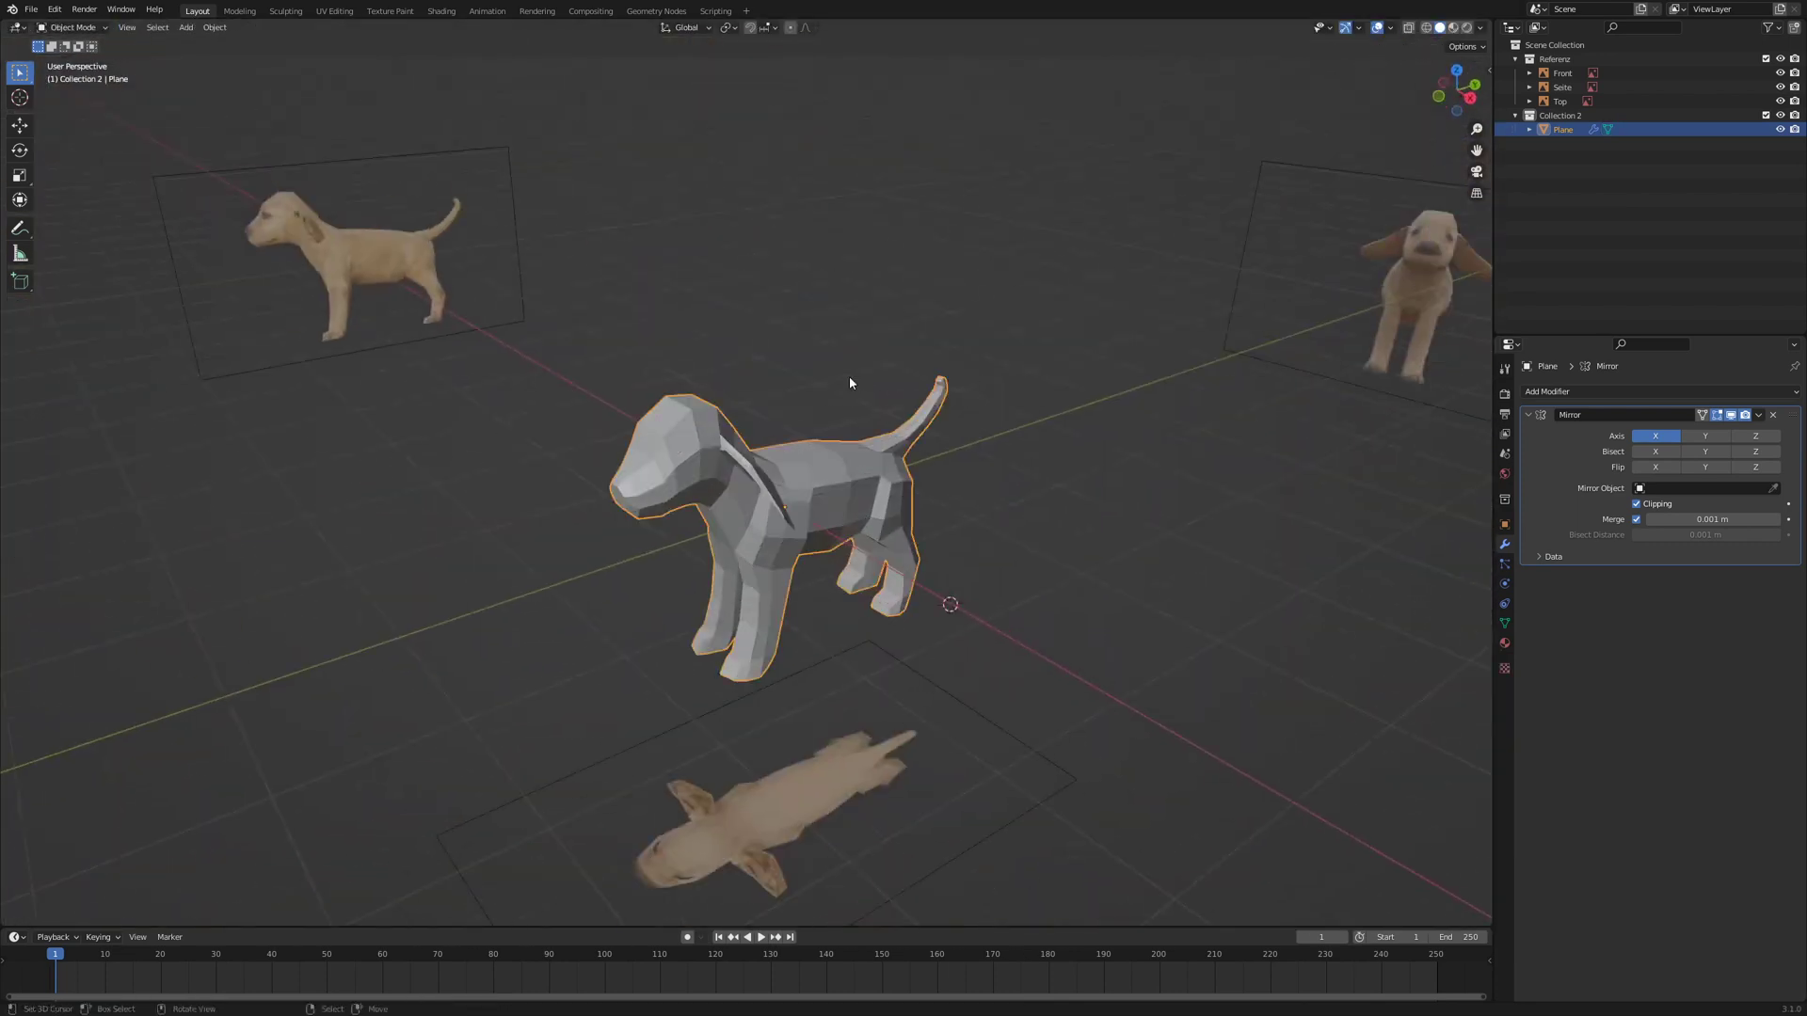
middle_drag(848, 383, 852, 325)
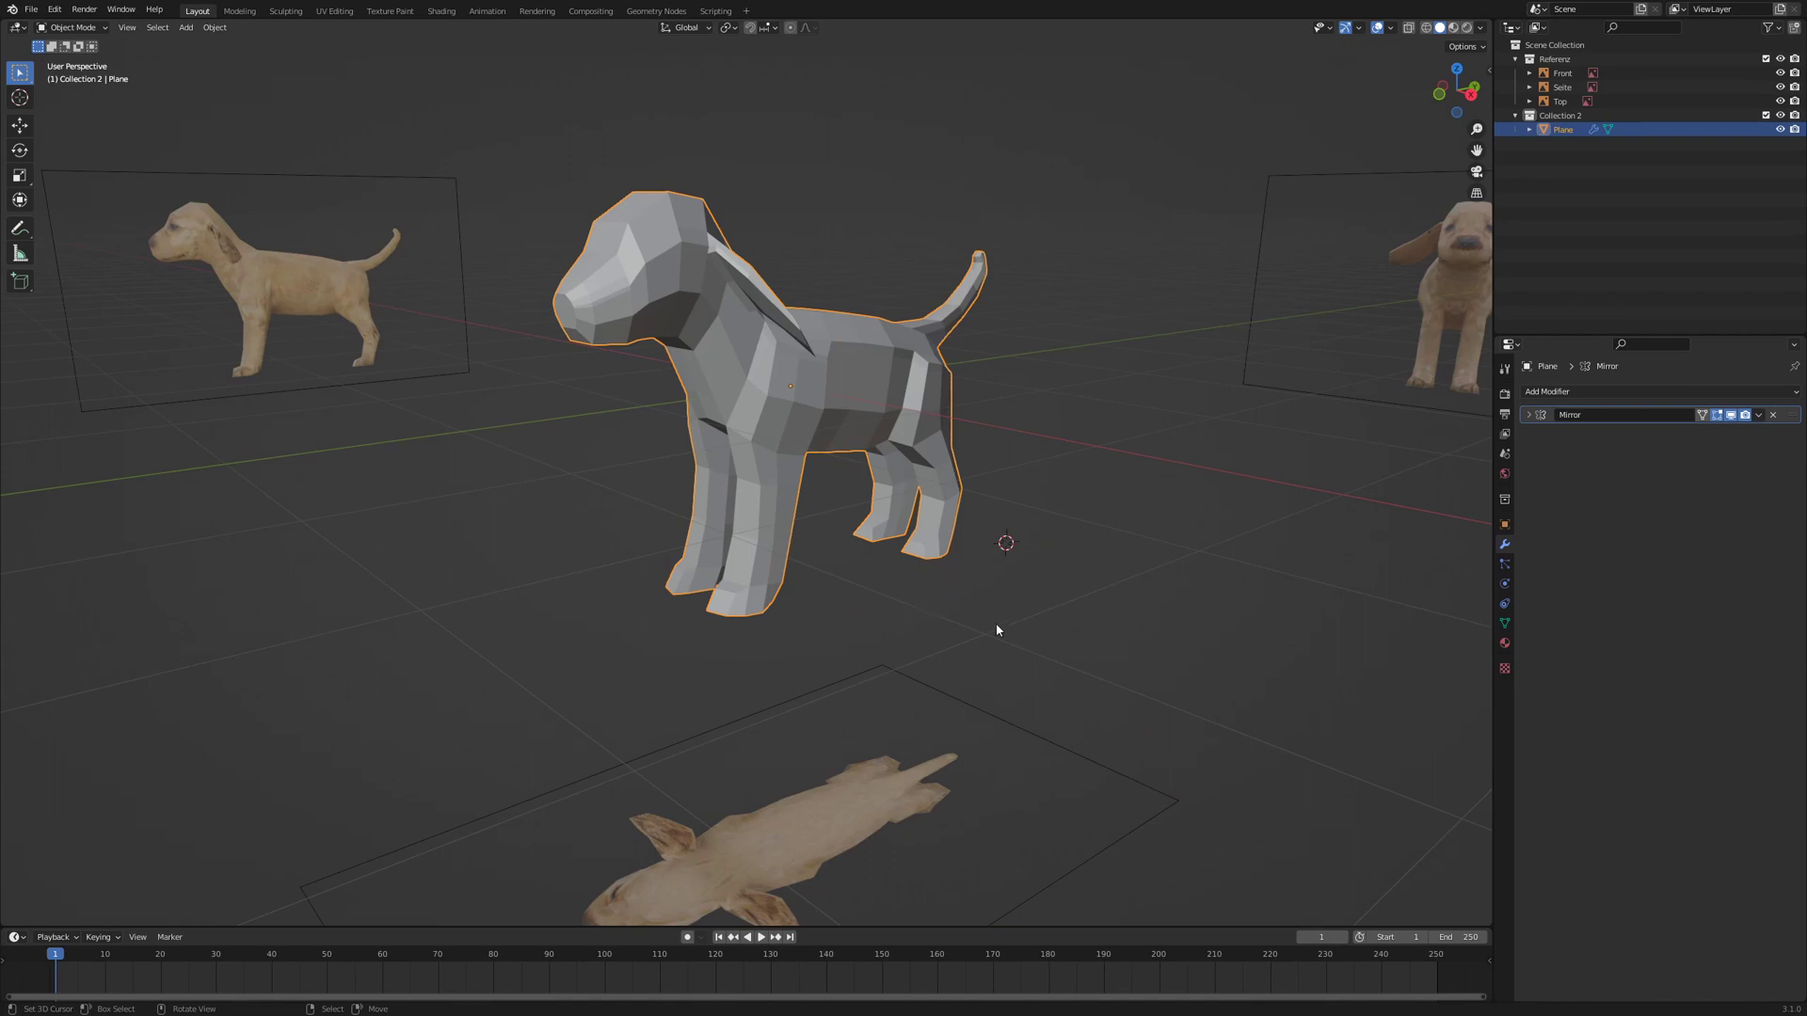
alt+middle_drag(1007, 628, 971, 614)
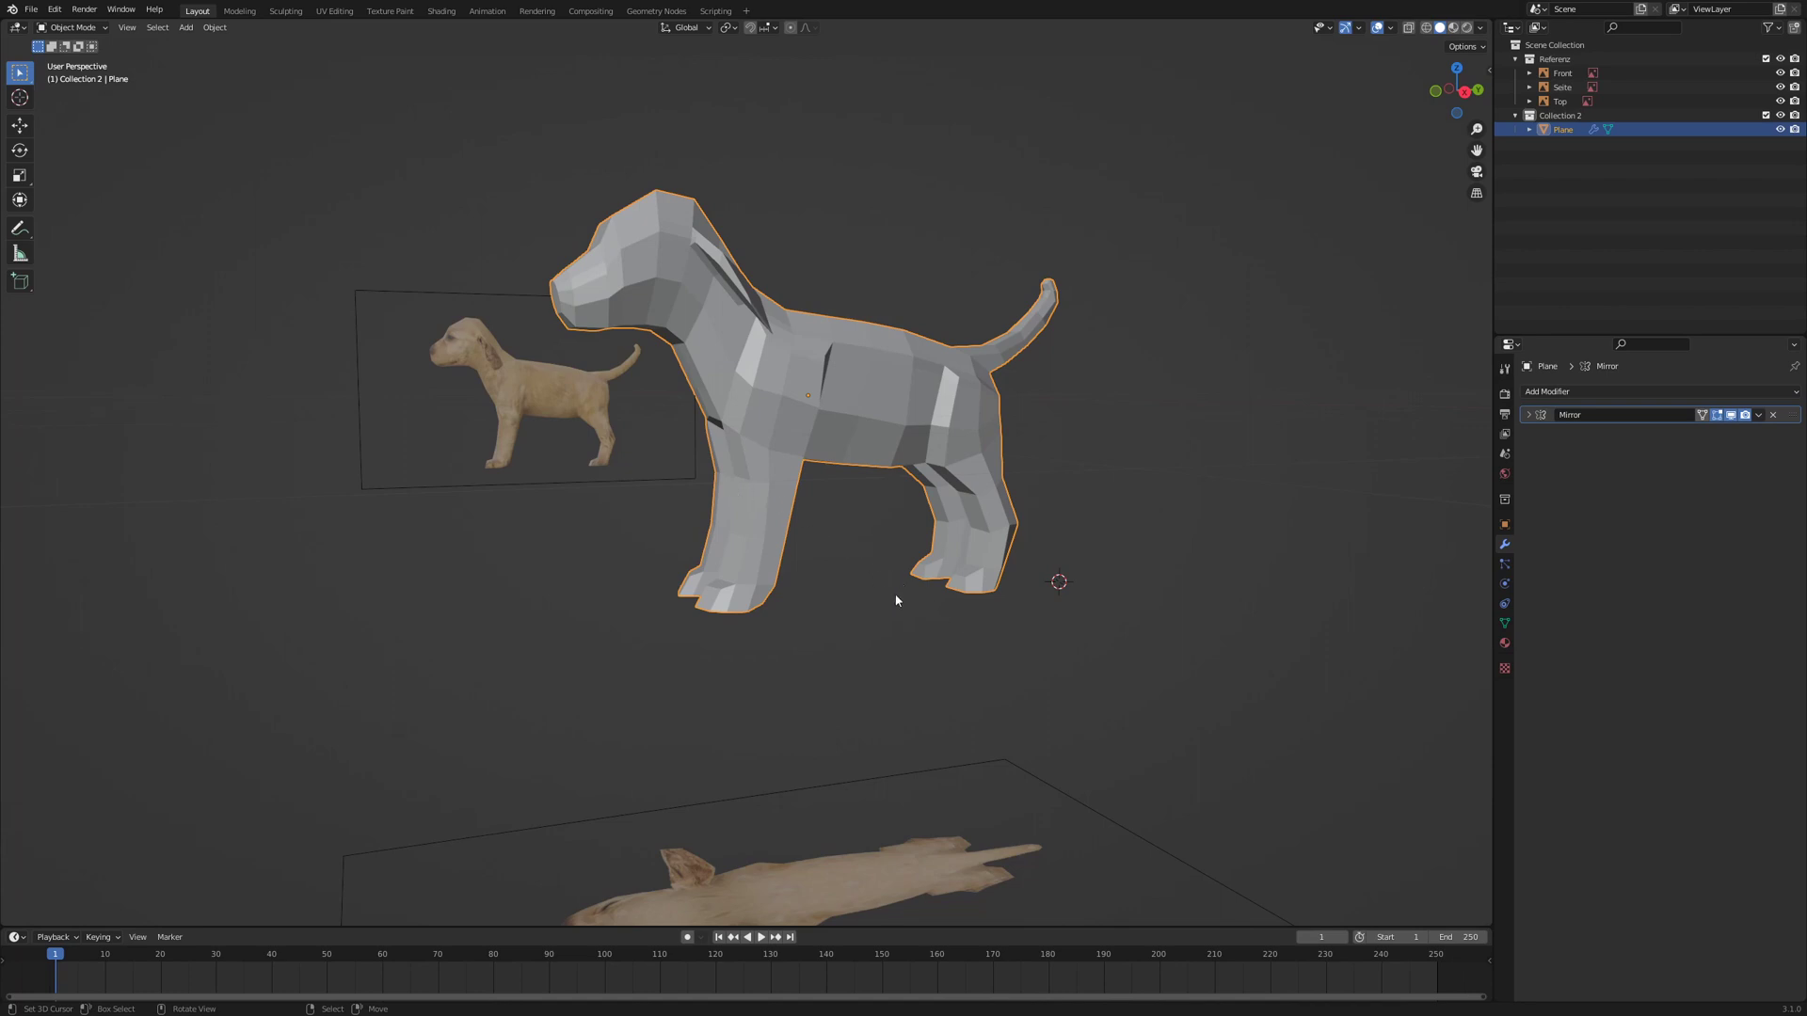
middle_drag(862, 596, 902, 606)
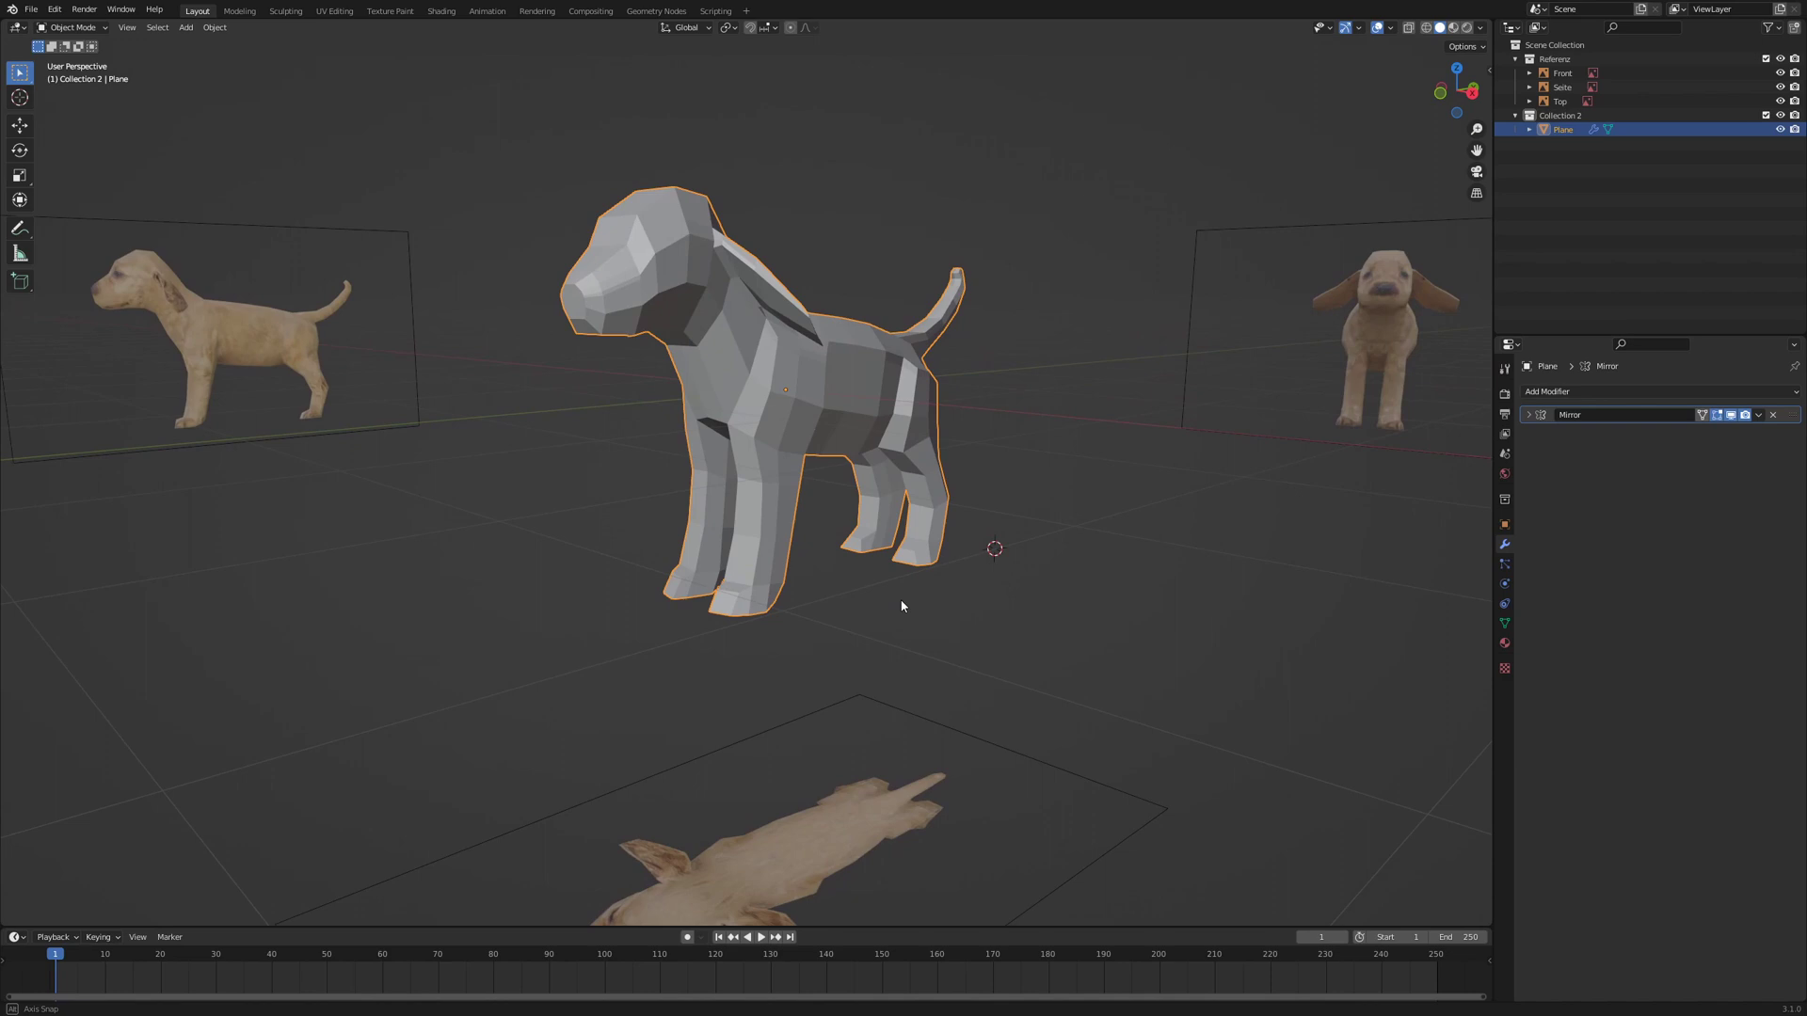